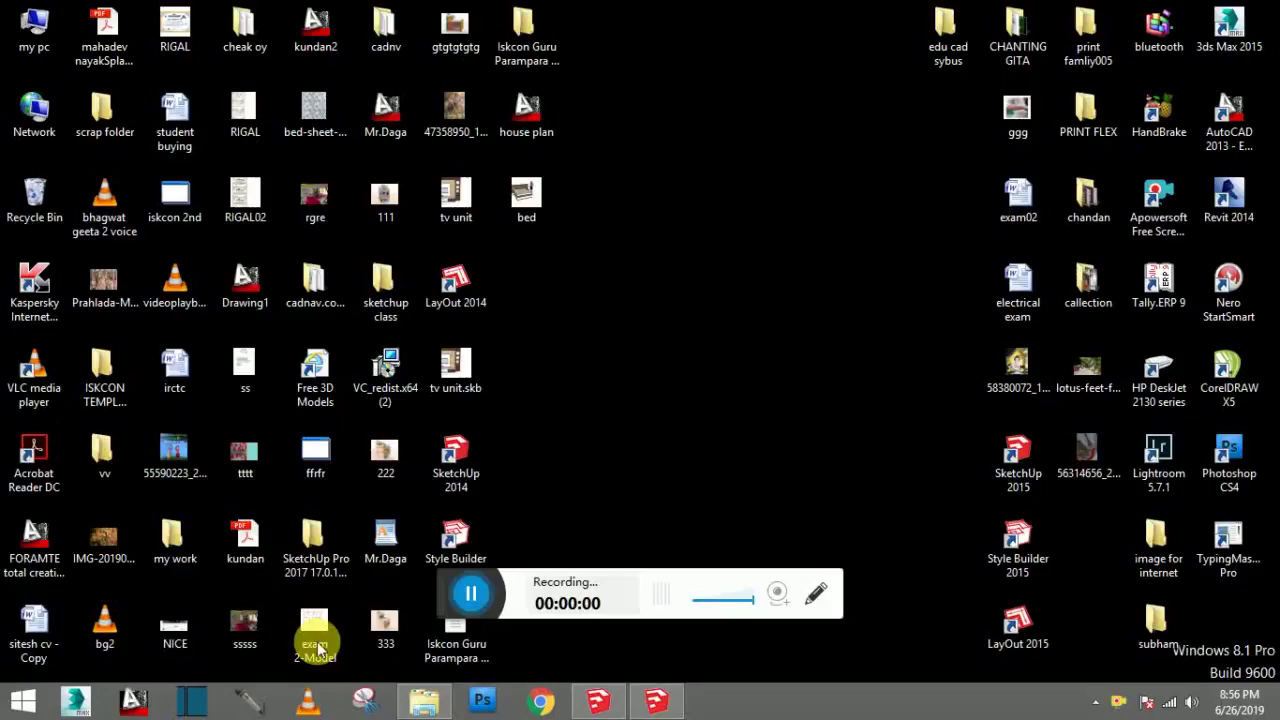
# Step: Bring the SketchUp model window forward and zoom, orbit and pan to frame the figure and ground
pyautogui.click(598, 698)
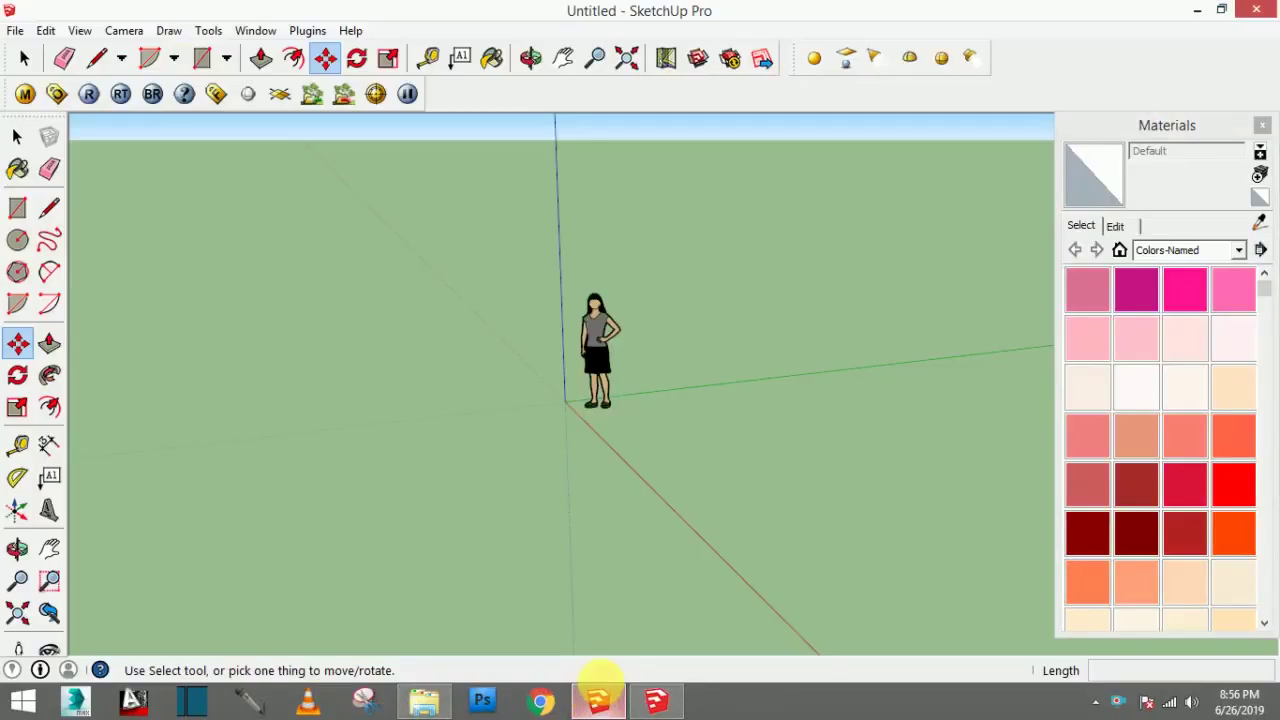
pyautogui.scroll(1, 580, 383)
pyautogui.scroll(1, 563, 391)
pyautogui.scroll(3, 600, 437)
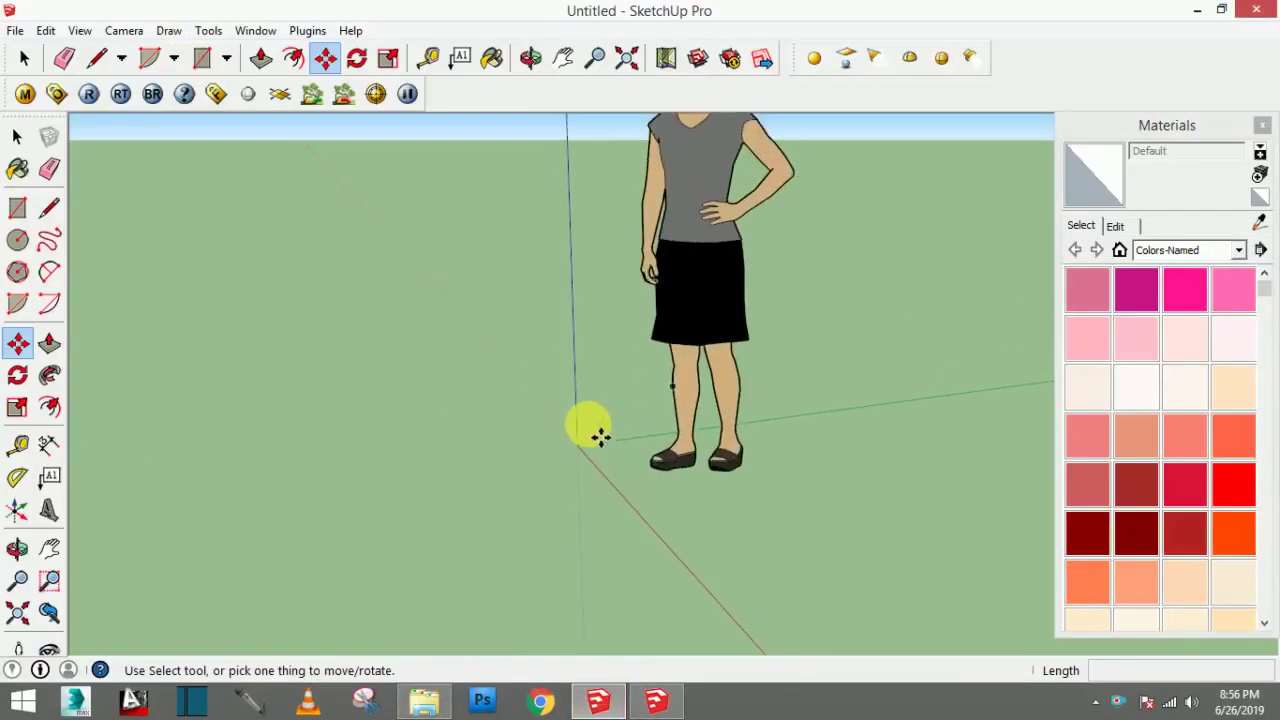
pyautogui.moveTo(600, 437); pyautogui.dragTo(574, 423, button='middle')
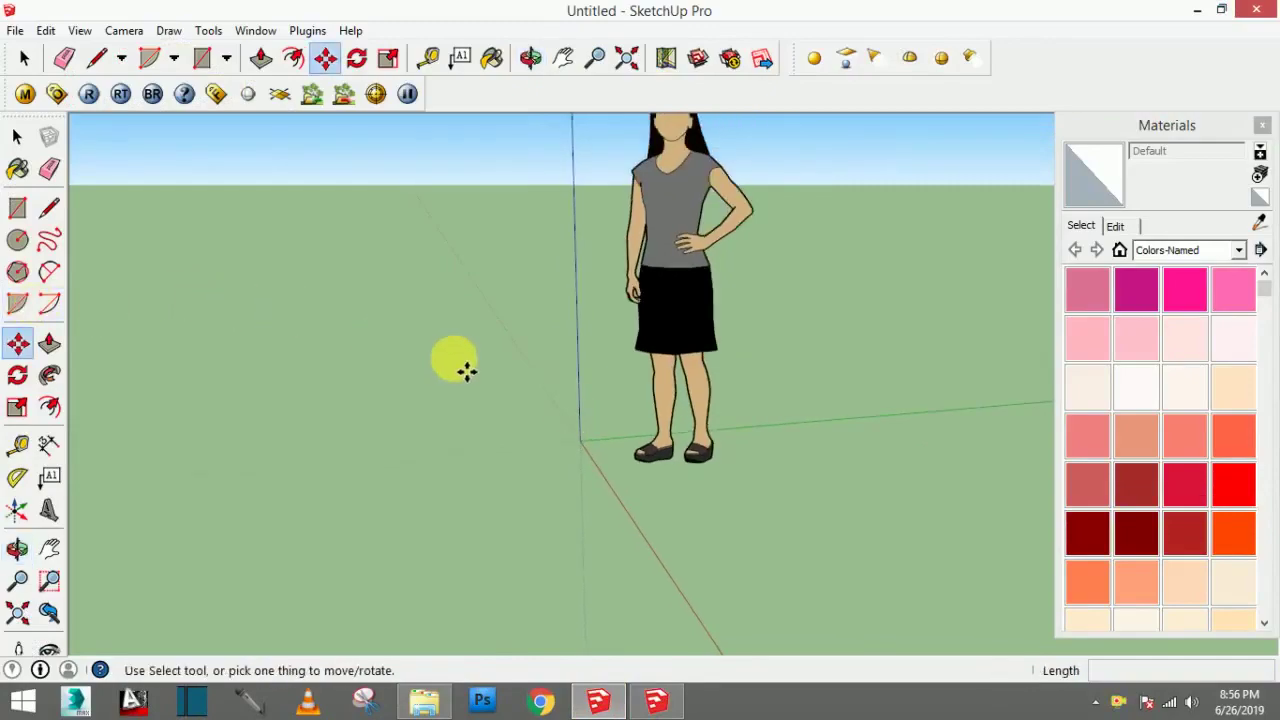
pyautogui.keyDown('shift'); pyautogui.moveTo(190, 425); pyautogui.dragTo(432, 434, button='middle'); pyautogui.keyUp('shift')
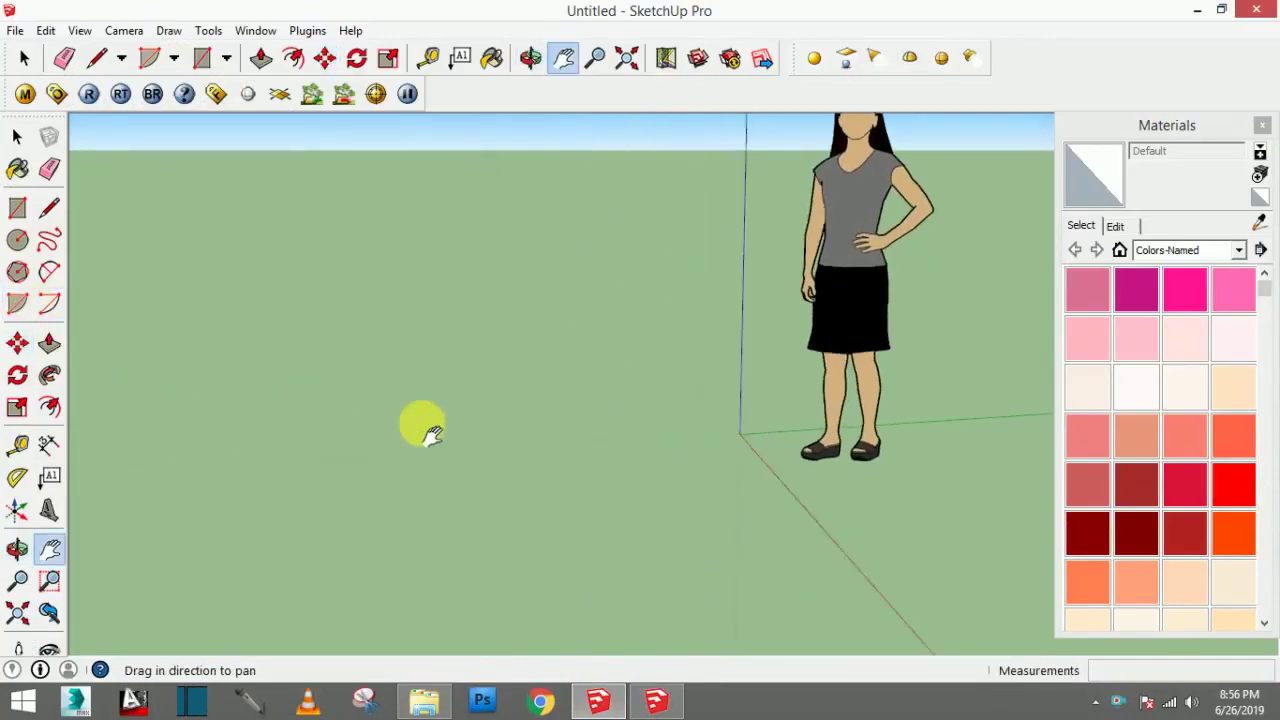
pyautogui.moveTo(432, 434); pyautogui.dragTo(422, 430)
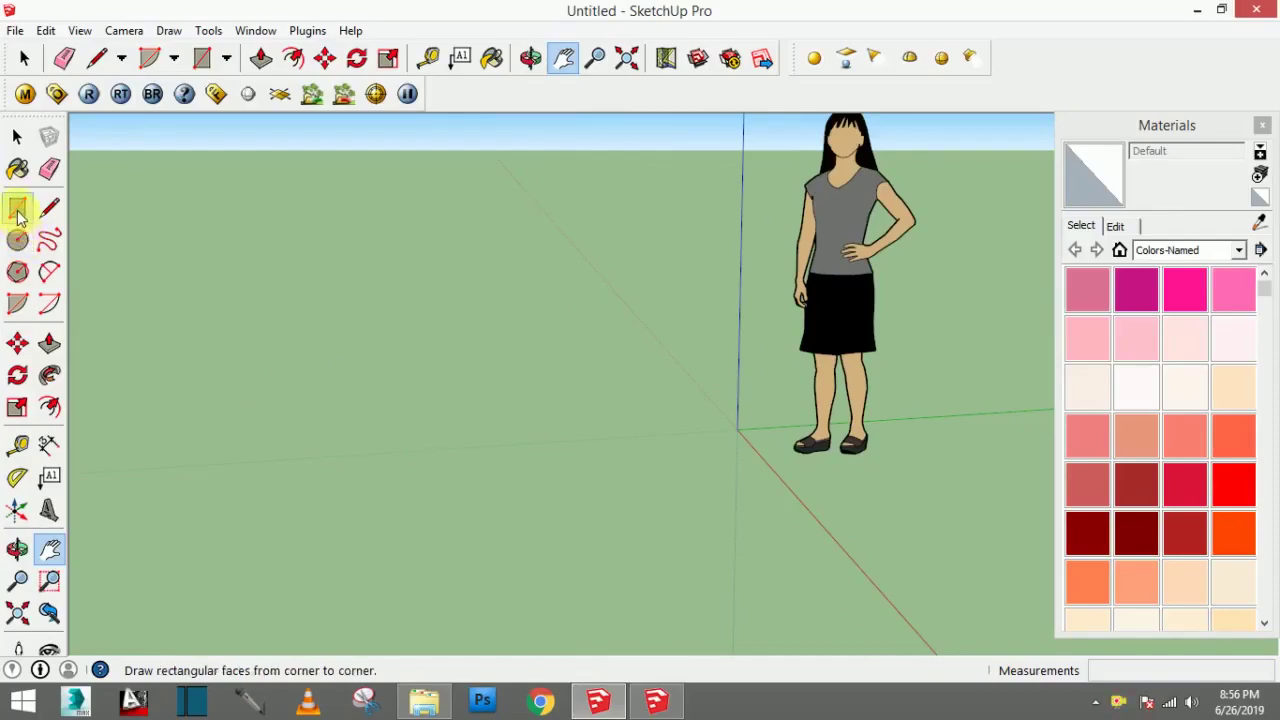
pyautogui.click(18, 210)
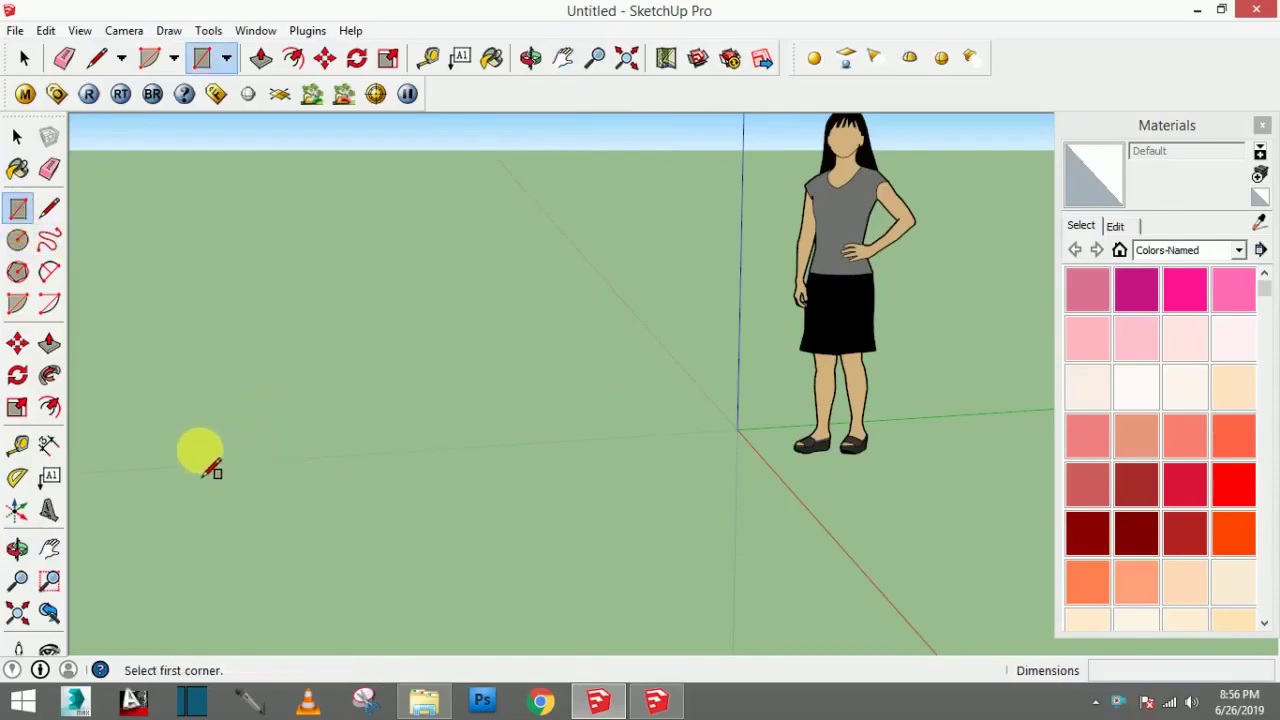
# Step: Draw a 24 by 8' rectangular face on the ground beside the figure, redrawing it after an undo
pyautogui.click(198, 448)
pyautogui.moveTo(623, 466); pyautogui.dragTo(657, 493, button='middle')
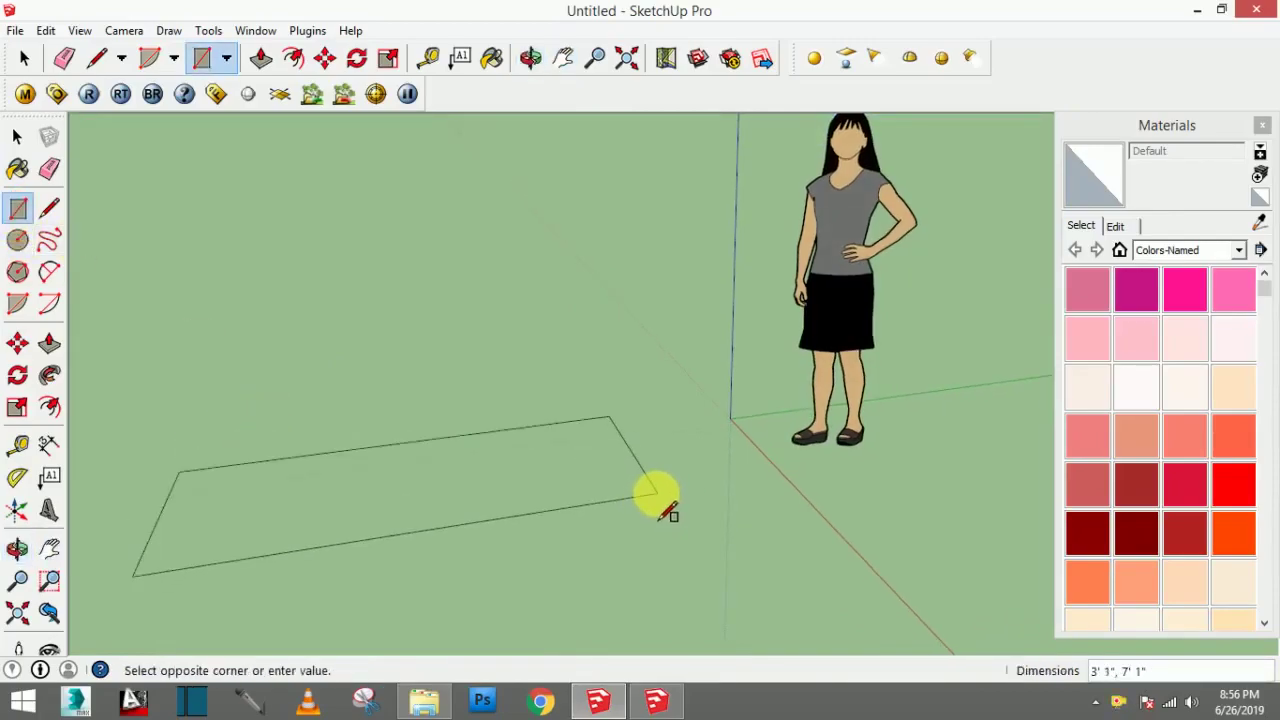
pyautogui.moveTo(634, 417); pyautogui.dragTo(641, 447, button='middle')
pyautogui.write("24,10'")
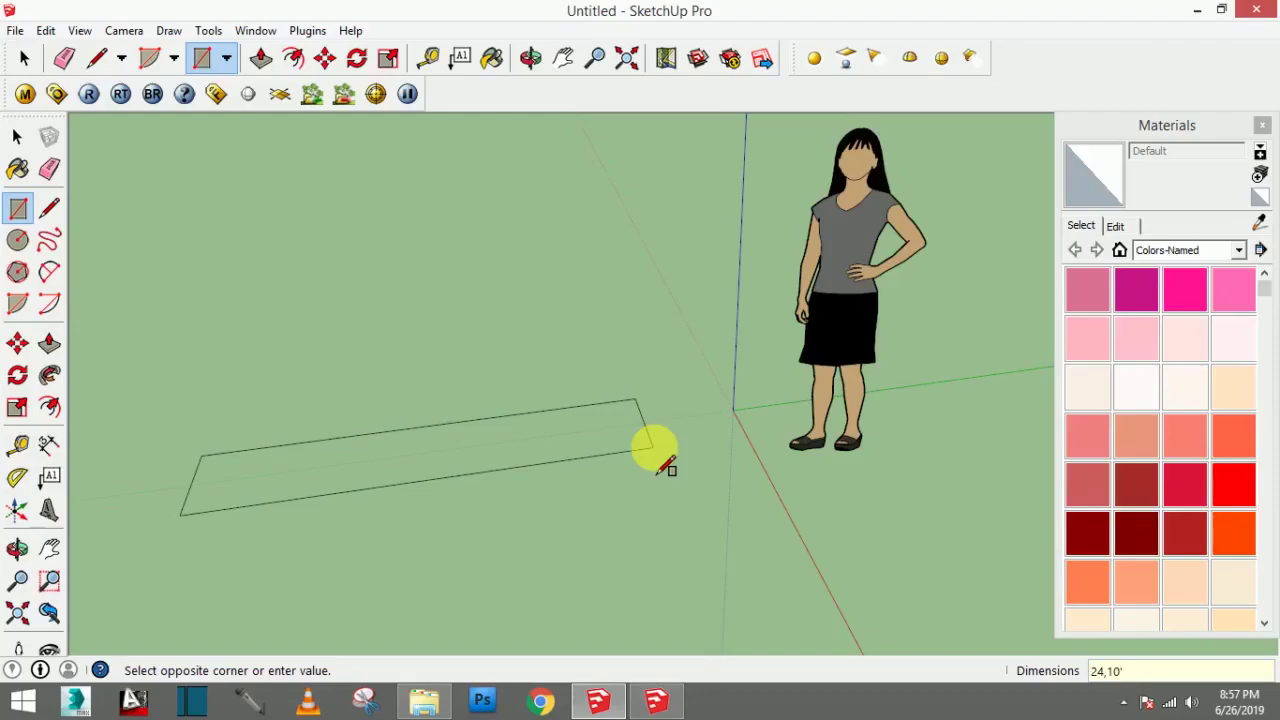
pyautogui.press('Return')
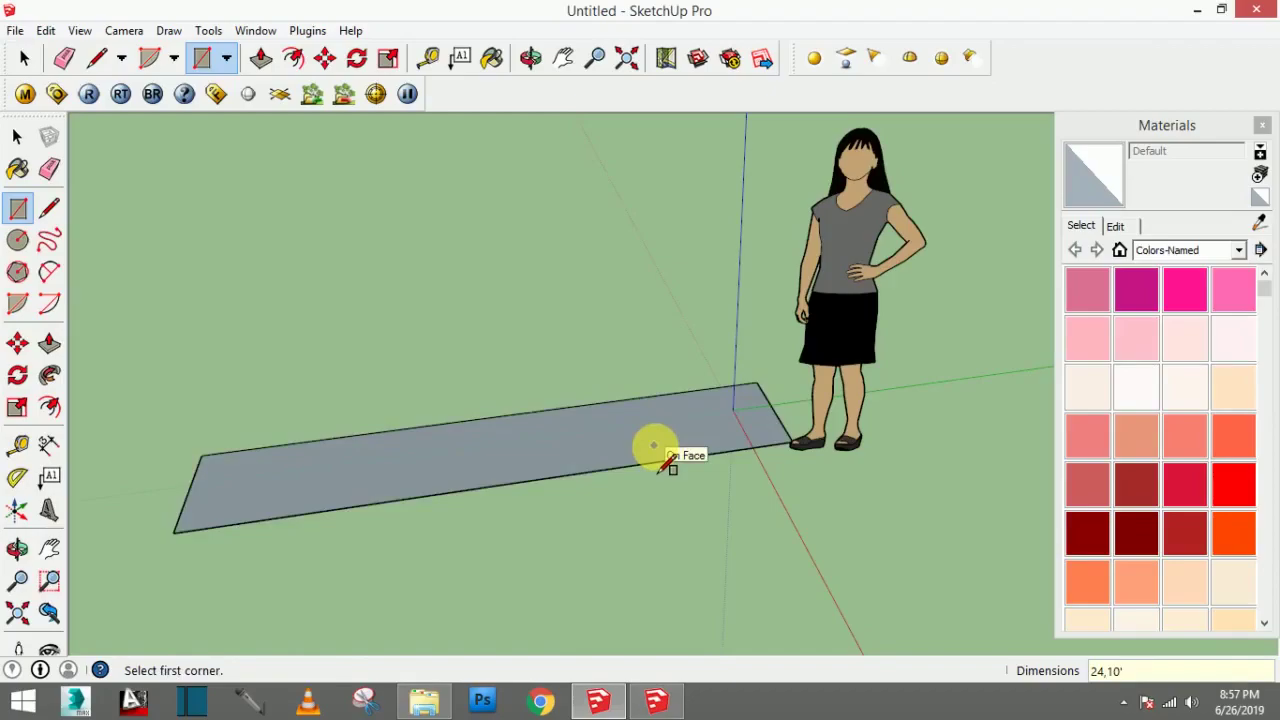
pyautogui.hotkey('ctrl', 'z')
pyautogui.click(172, 402)
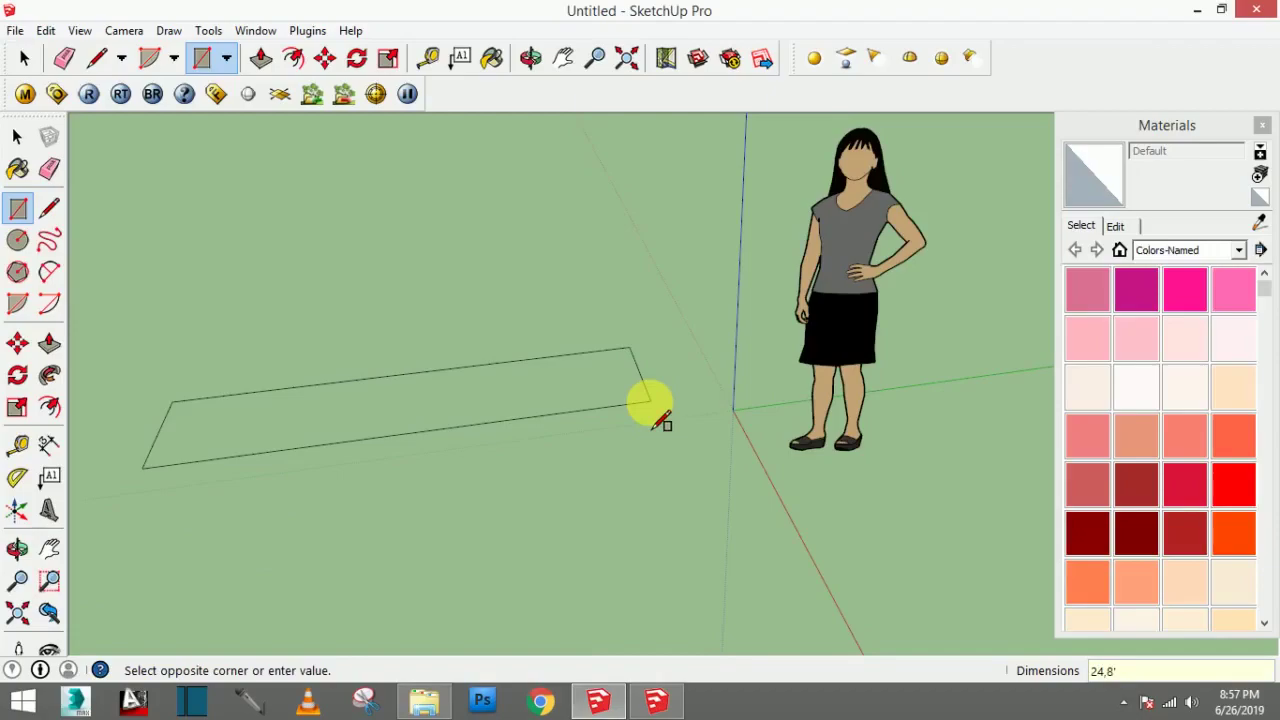
pyautogui.click(650, 403)
pyautogui.moveTo(650, 405)
pyautogui.mouseDown(button='middle')
pyautogui.moveTo(551, 451)
pyautogui.moveTo(214, 451)
pyautogui.moveTo(206, 506)
pyautogui.moveTo(229, 414)
pyautogui.moveTo(98, 443)
pyautogui.moveTo(229, 457)
pyautogui.mouseUp(button='middle')
pyautogui.keyDown('shift'); pyautogui.moveTo(343, 466); pyautogui.dragTo(695, 465, button='middle'); pyautogui.keyUp('shift')
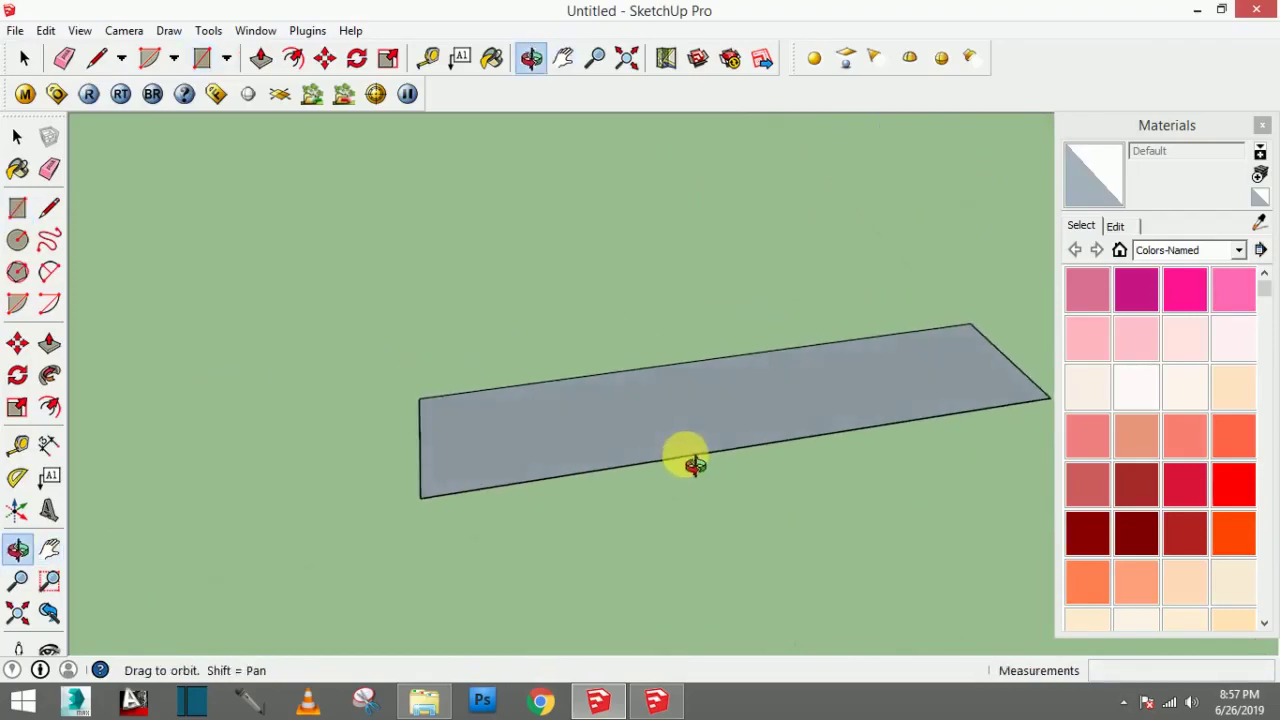
pyautogui.press('h')
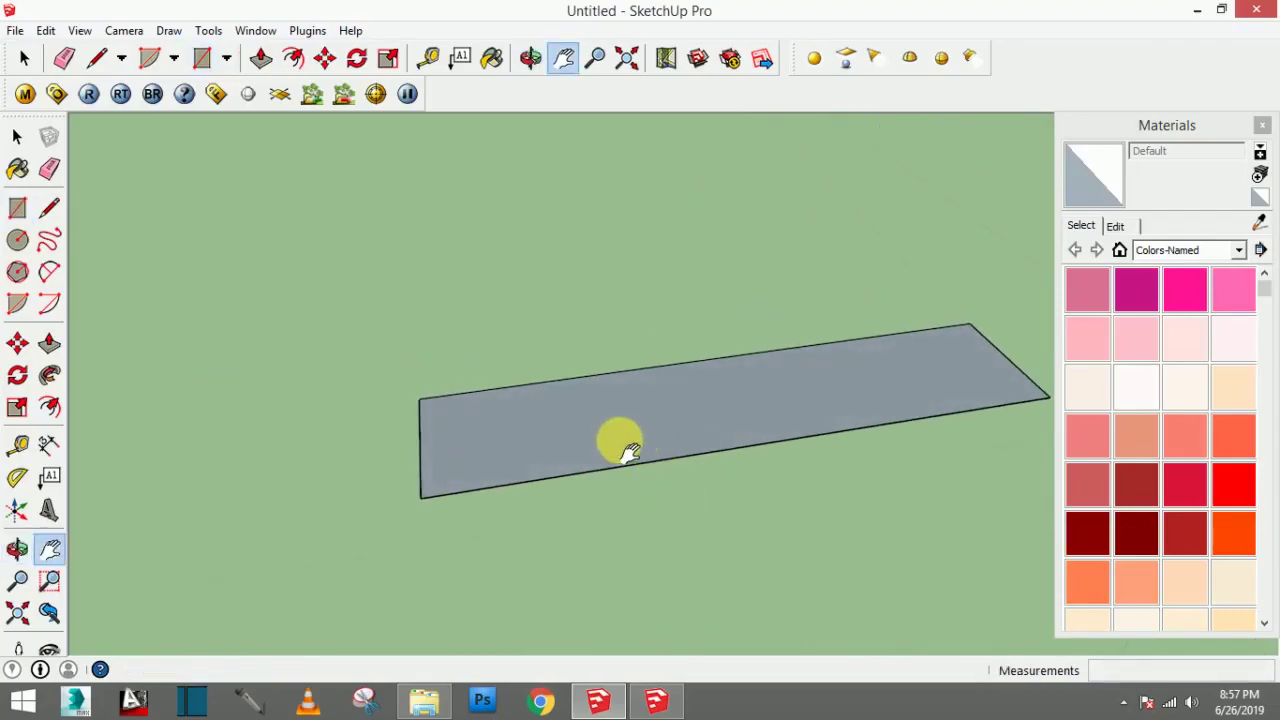
# Step: Extrude the rectangle 3" into a slab and start a guideline from its top edge
pyautogui.click(49, 343)
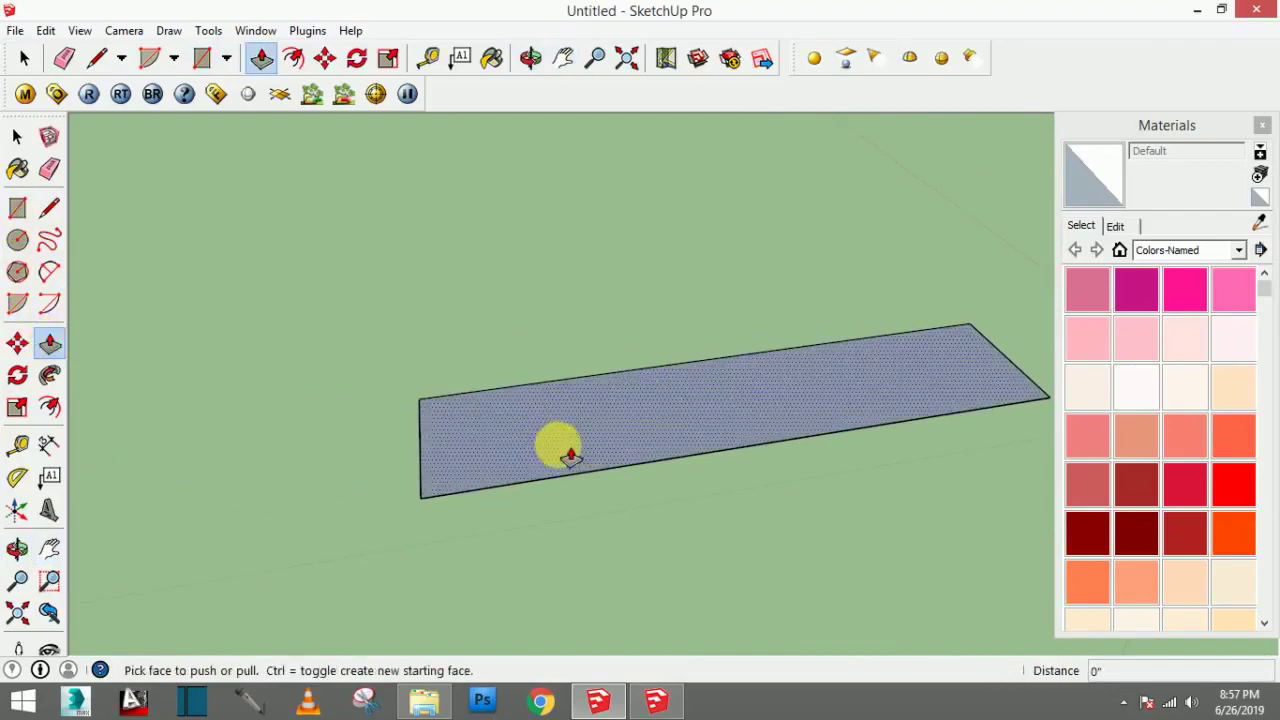
pyautogui.moveTo(570, 456); pyautogui.dragTo(578, 416)
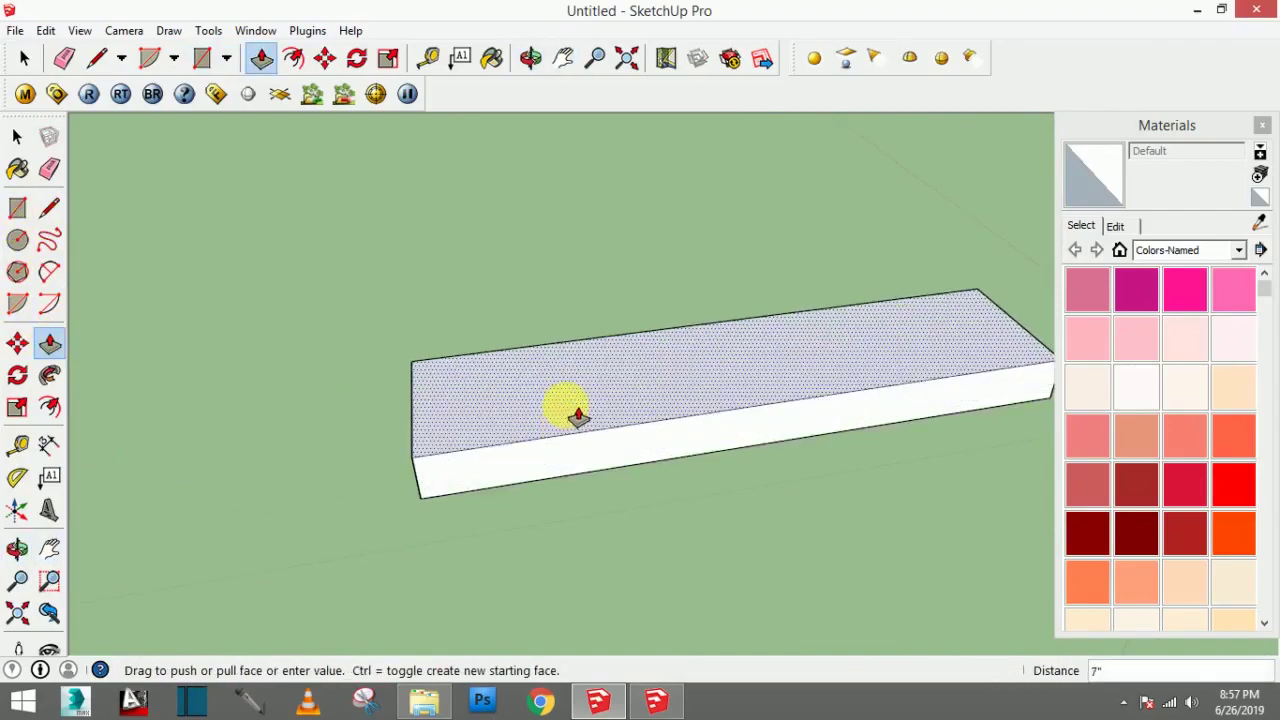
pyautogui.write('3')
pyautogui.press('Return')
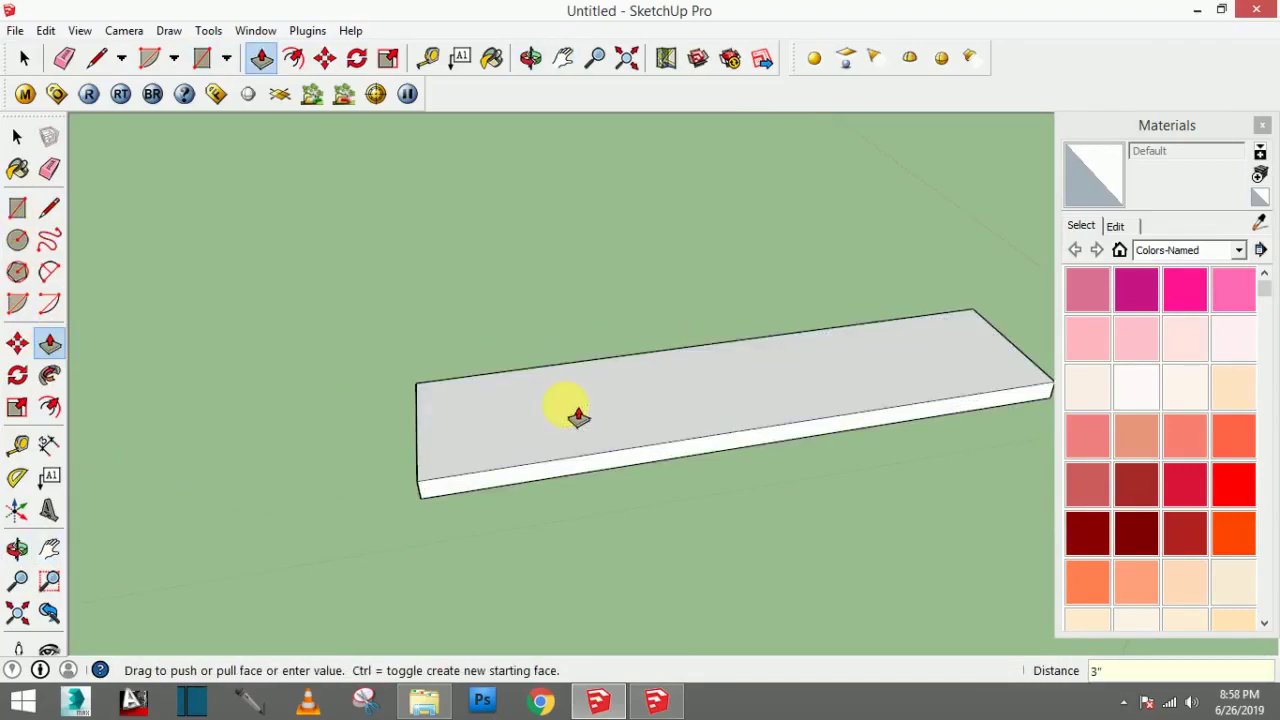
pyautogui.moveTo(629, 414); pyautogui.dragTo(777, 423, button='middle')
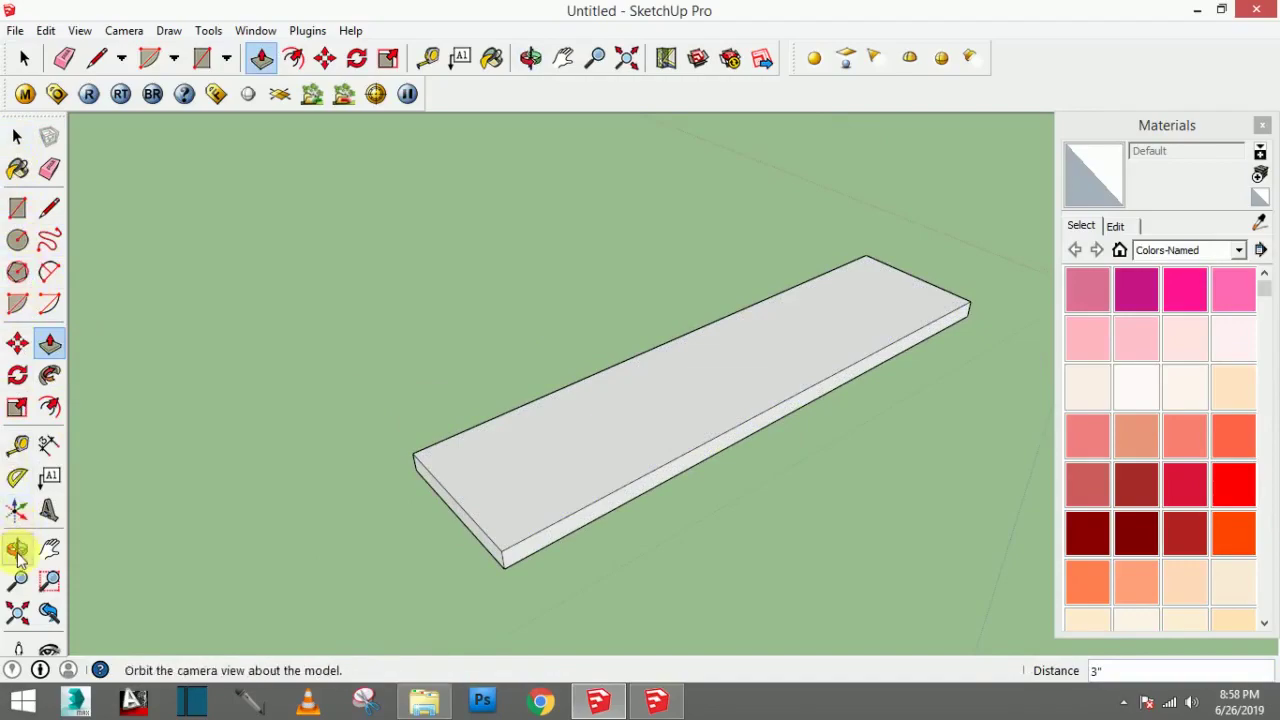
pyautogui.click(17, 445)
pyautogui.click(697, 455)
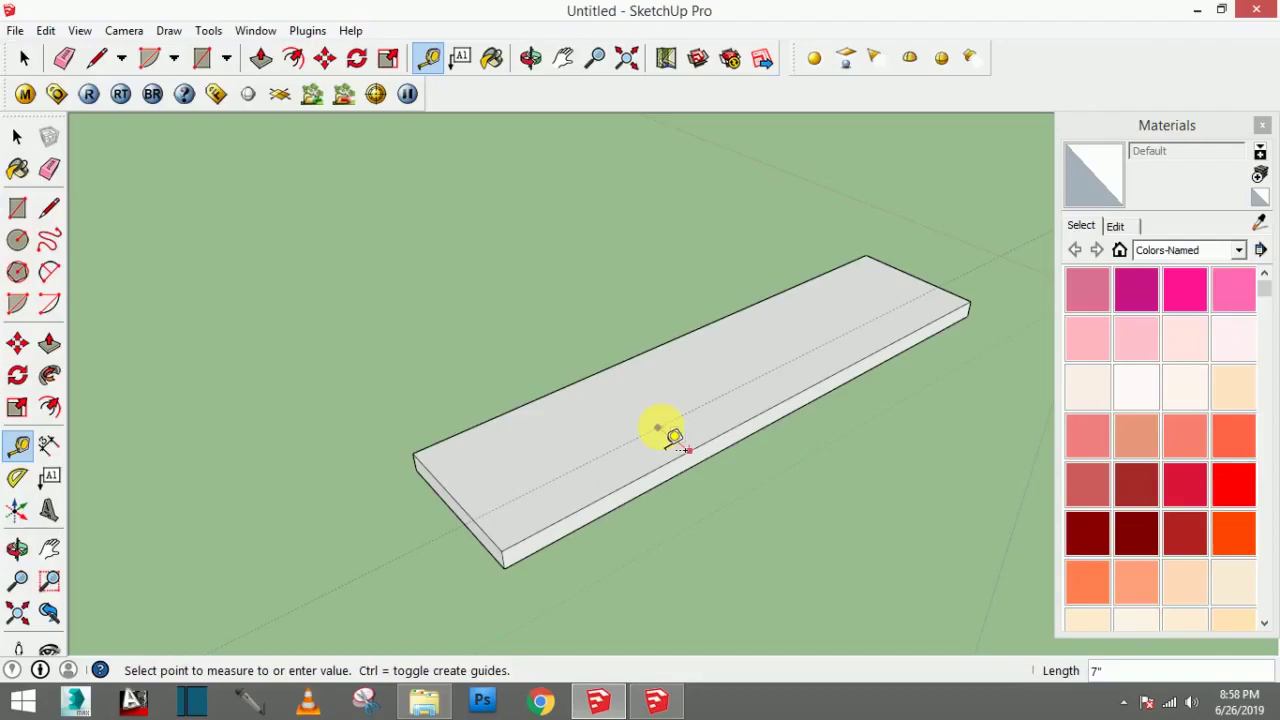
# Step: Add a guideline along the slab's front face, 5" from its edge
pyautogui.moveTo(714, 423)
pyautogui.mouseDown(button='middle')
pyautogui.moveTo(603, 549)
pyautogui.moveTo(491, 457)
pyautogui.moveTo(584, 410)
pyautogui.mouseUp(button='middle')
pyautogui.click(588, 412)
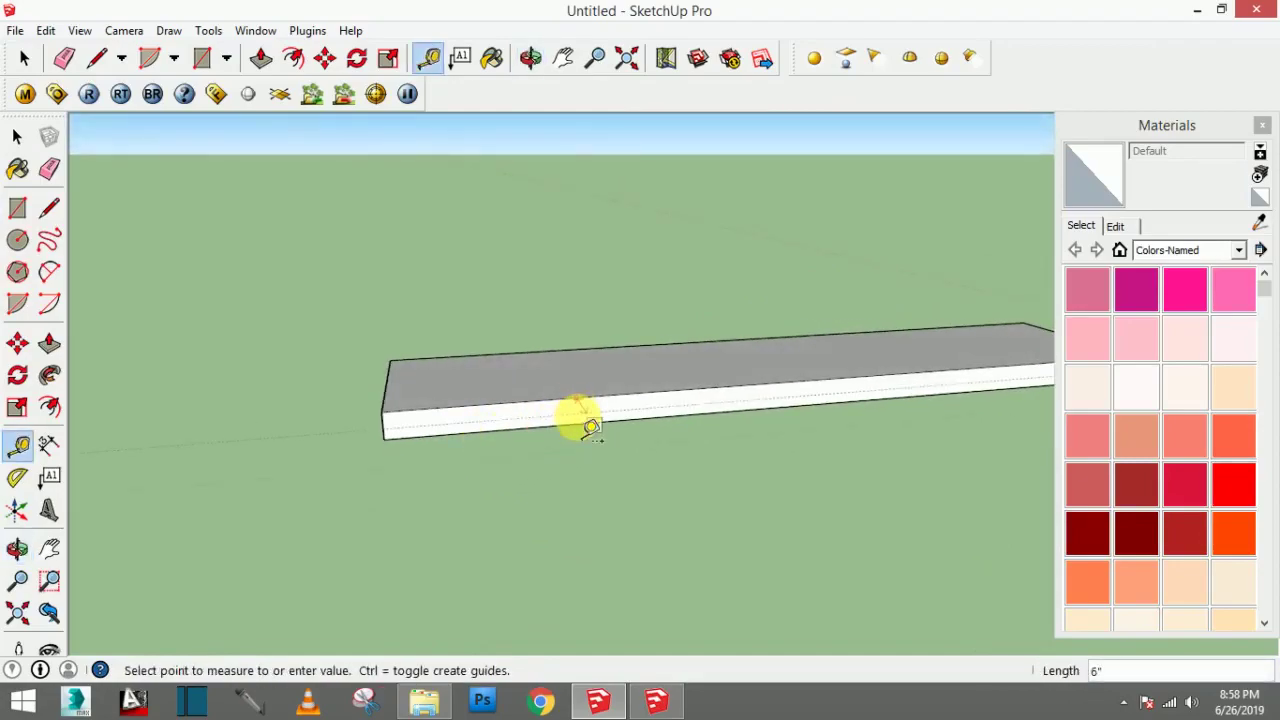
pyautogui.write('1')
pyautogui.press('Return')
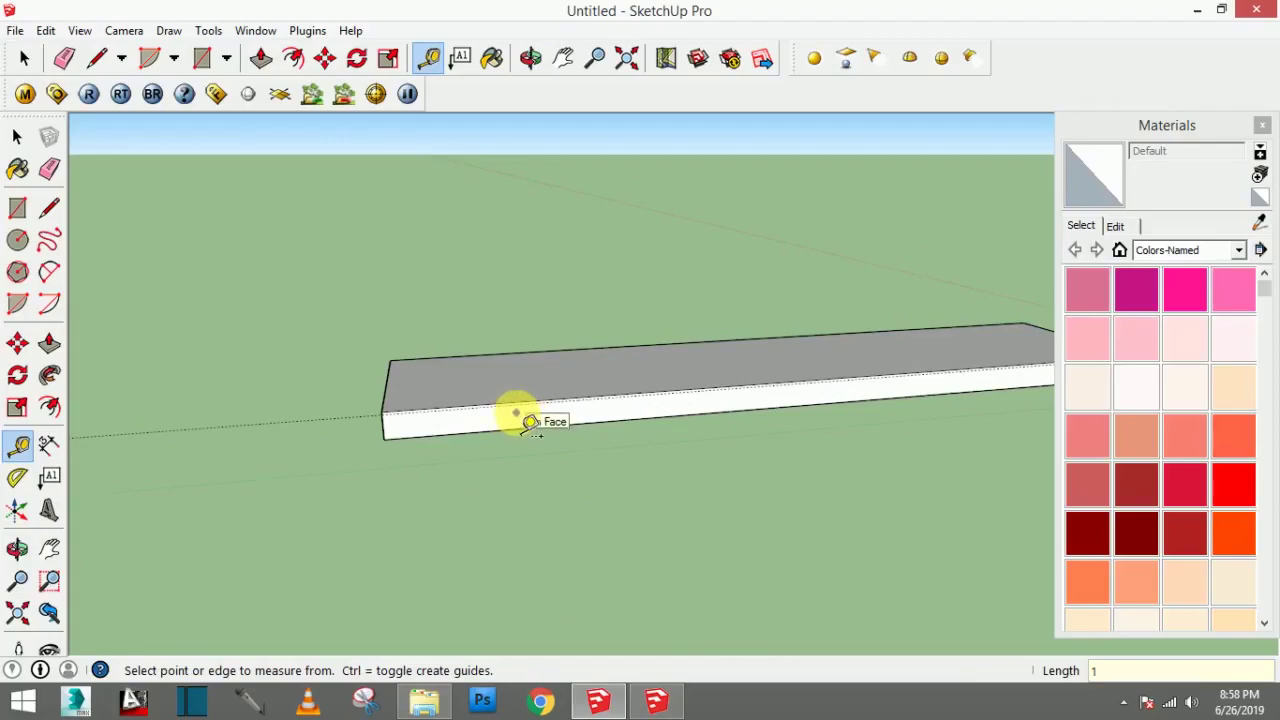
pyautogui.click(540, 403)
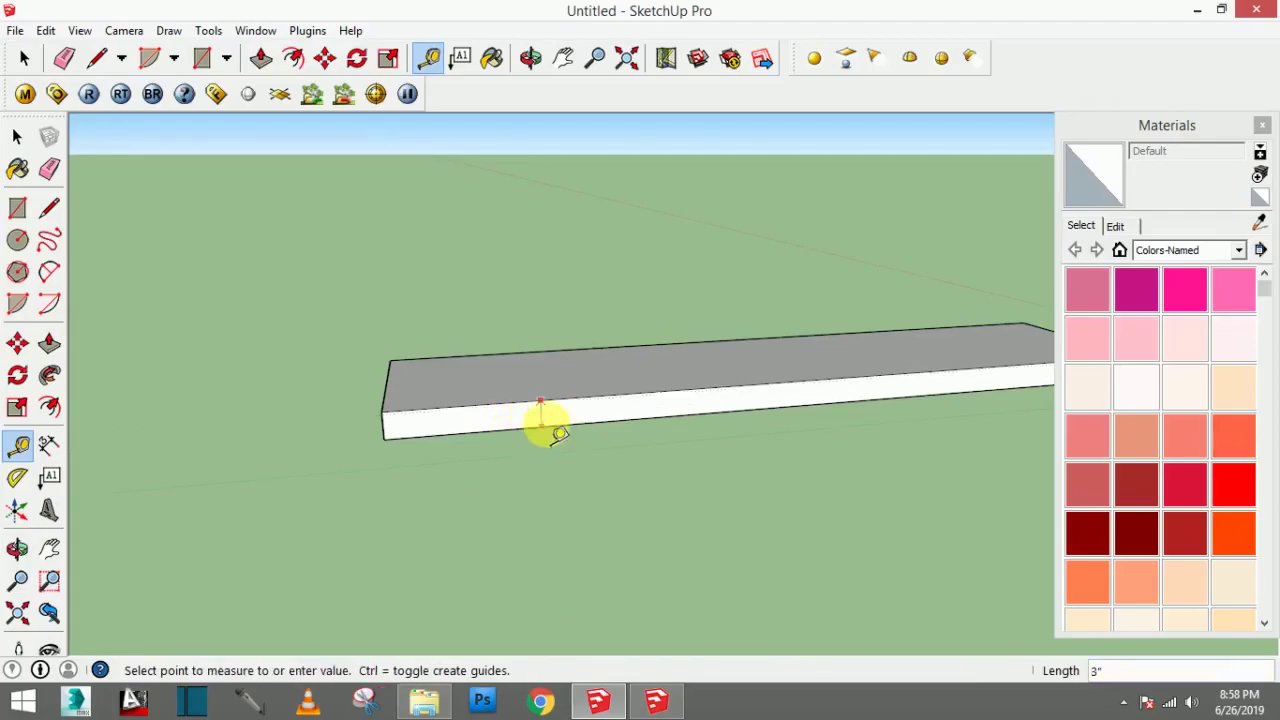
pyautogui.write('5')
pyautogui.press('Return')
# Step: Add a second lengthwise guideline 2" from the slab's lower edge
pyautogui.click(615, 410)
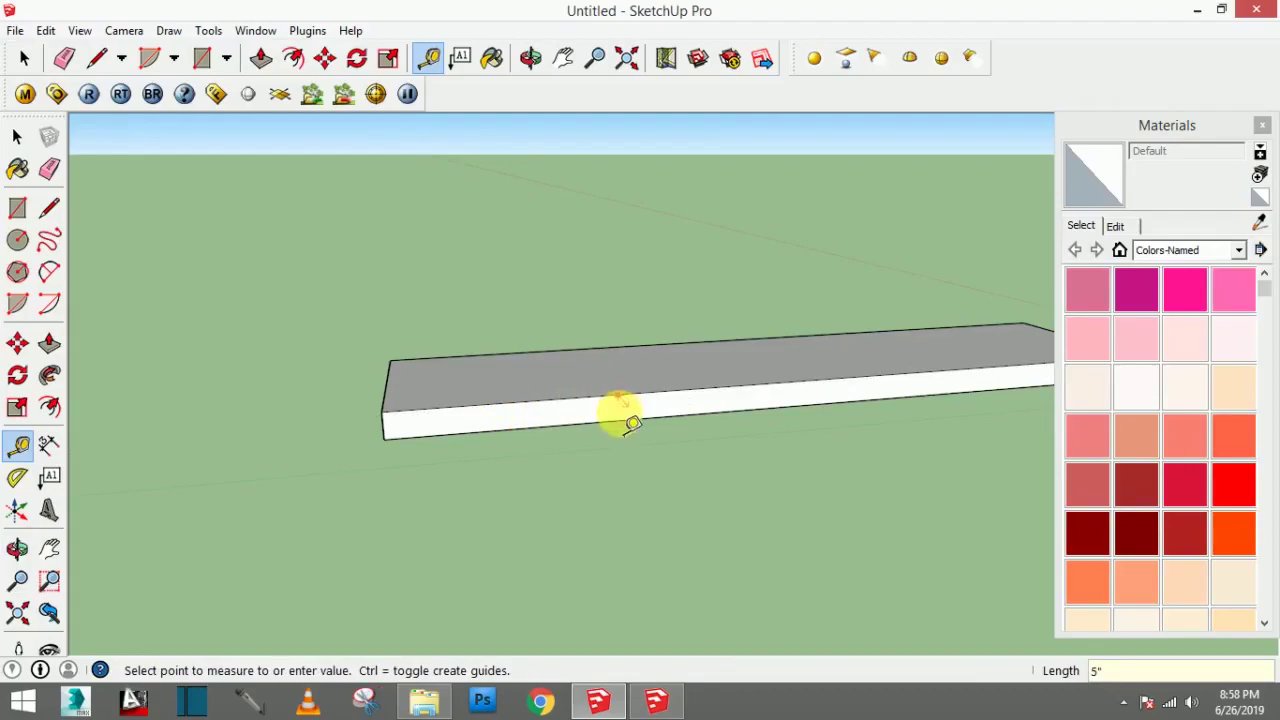
pyautogui.click(18, 446)
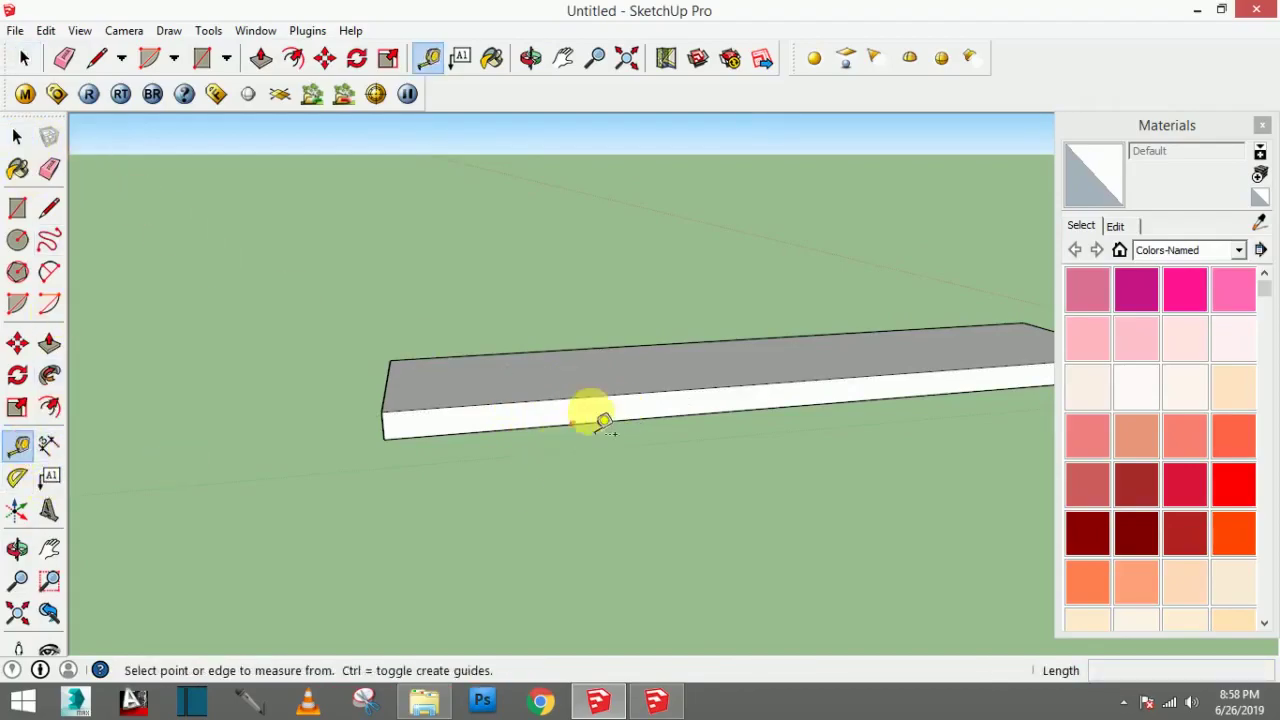
pyautogui.click(626, 410)
pyautogui.write('2')
pyautogui.press('Return')
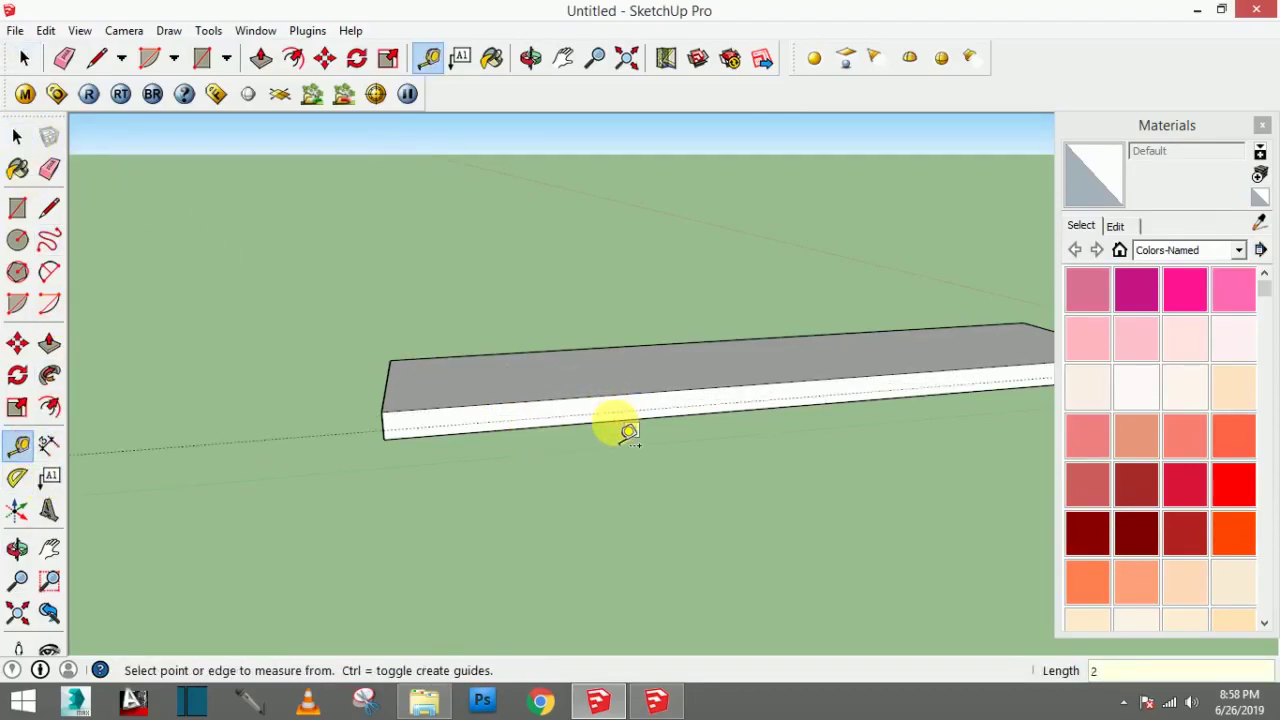
pyautogui.moveTo(651, 366)
pyautogui.mouseDown(button='middle')
pyautogui.moveTo(686, 323)
pyautogui.moveTo(679, 376)
pyautogui.moveTo(623, 386)
pyautogui.mouseUp(button='middle')
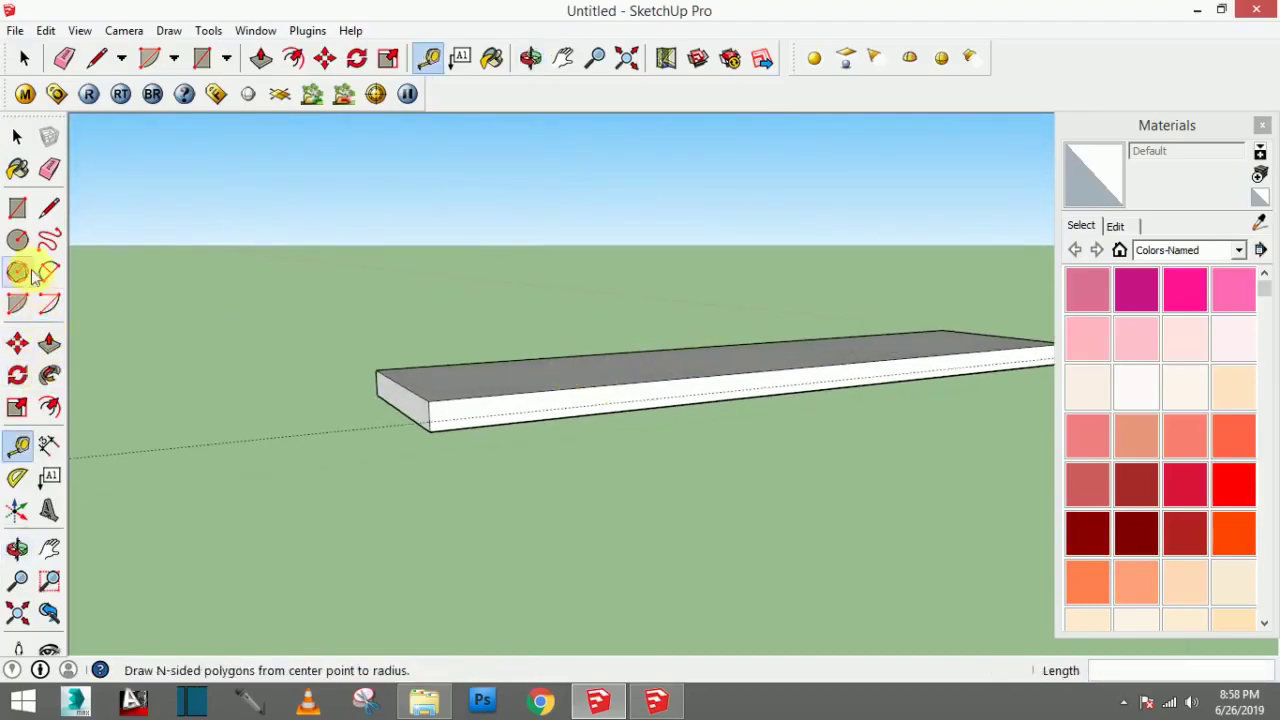
# Step: Draw a line along the slab's front from the bottom corner to the far end
pyautogui.click(19, 208)
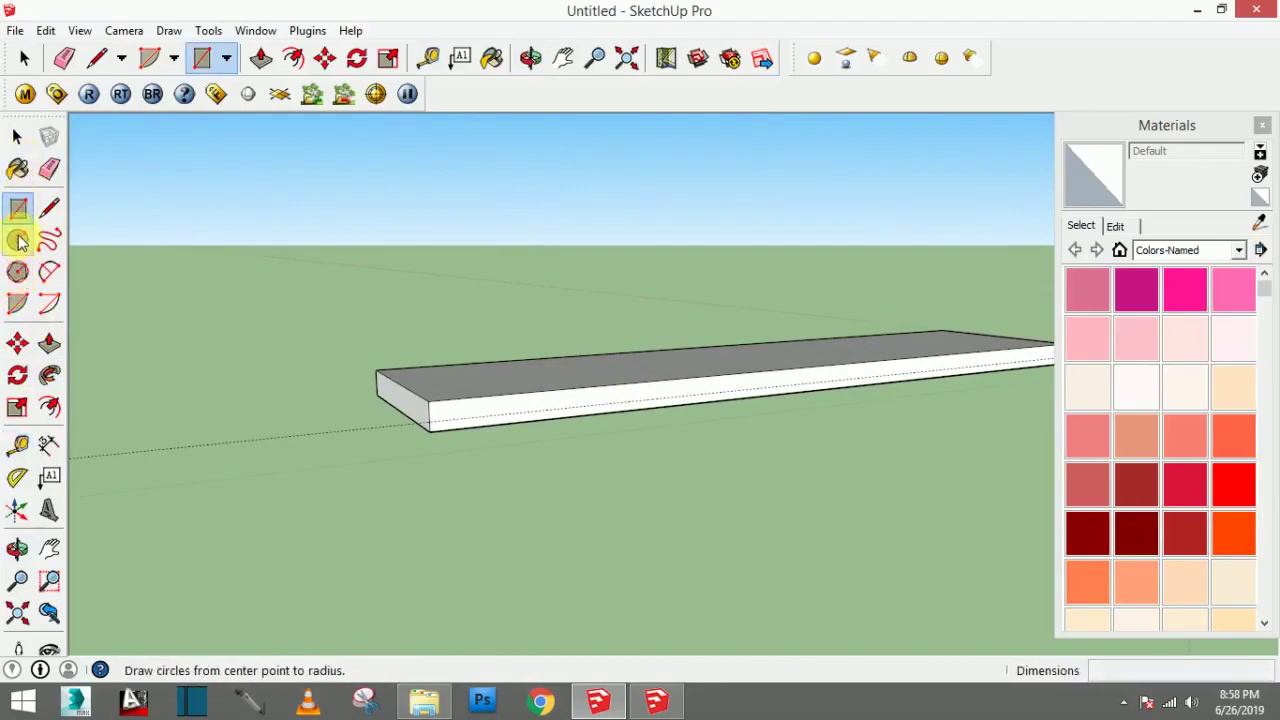
pyautogui.click(50, 207)
pyautogui.click(429, 421)
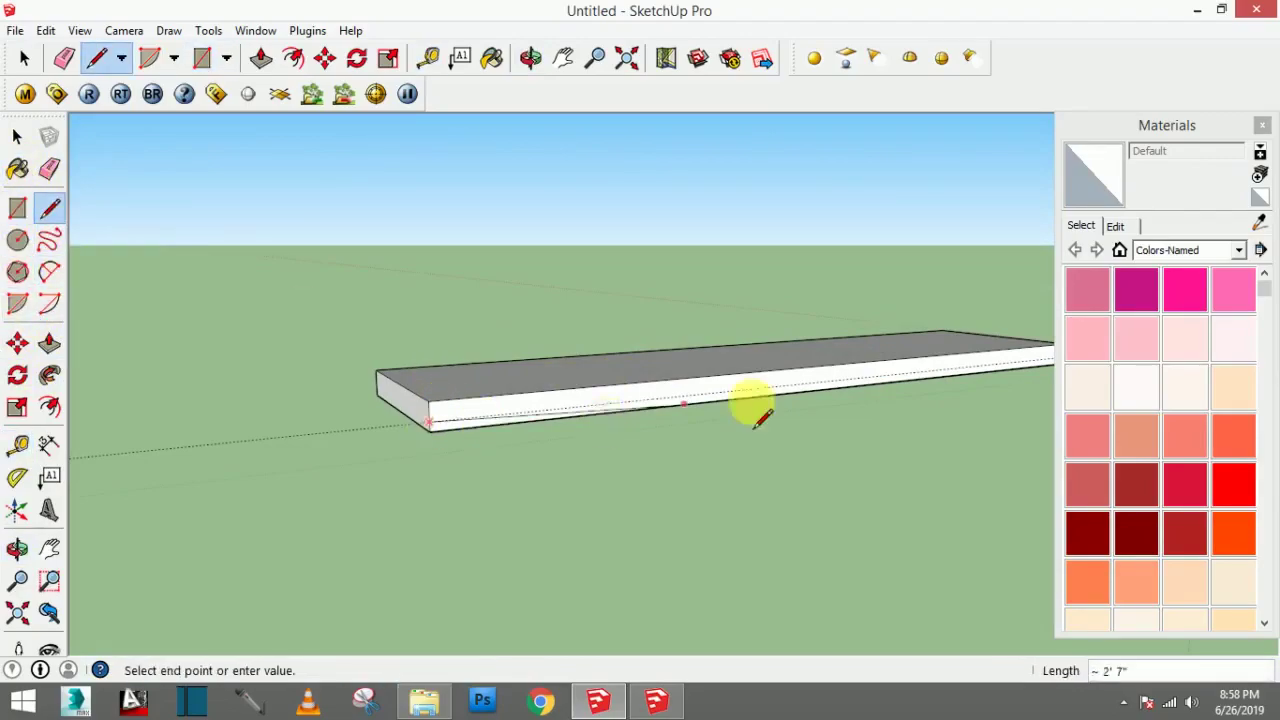
pyautogui.scroll(-2, 1010, 362)
pyautogui.scroll(-3, 1000, 366)
pyautogui.scroll(4, 1043, 363)
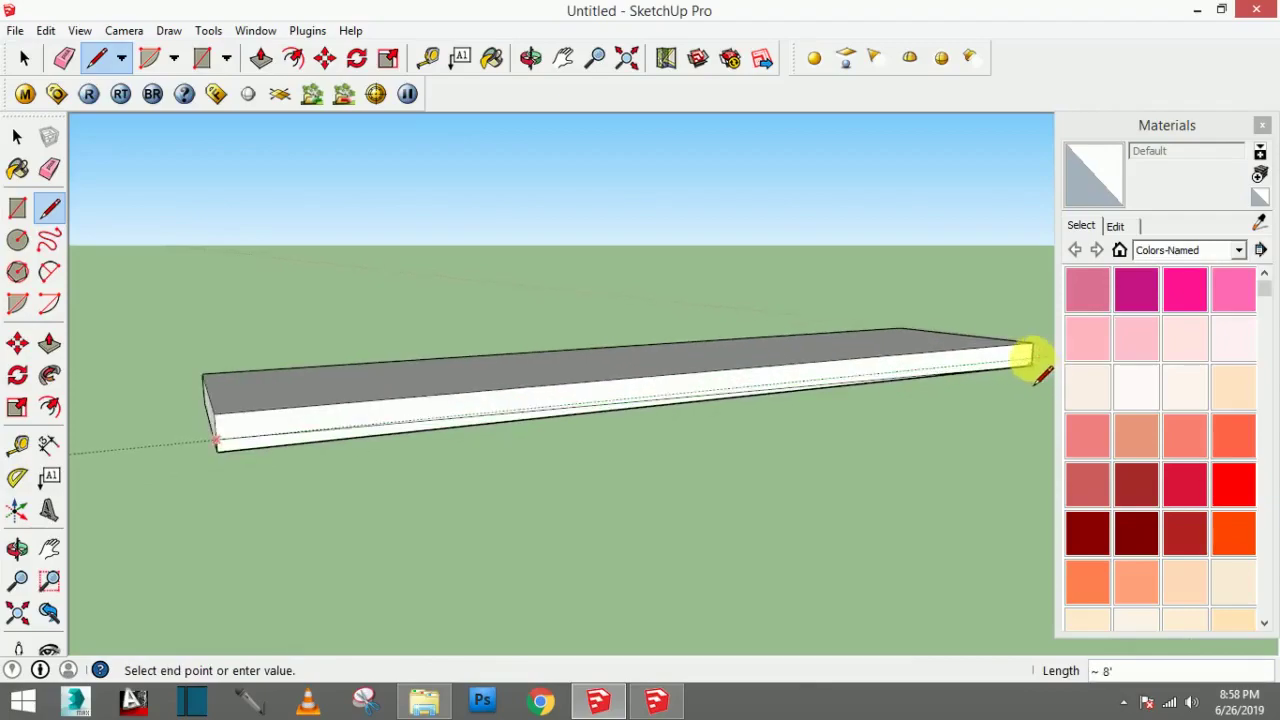
pyautogui.scroll(3, 1028, 357)
pyautogui.click(1032, 362)
pyautogui.scroll(-1, 712, 452)
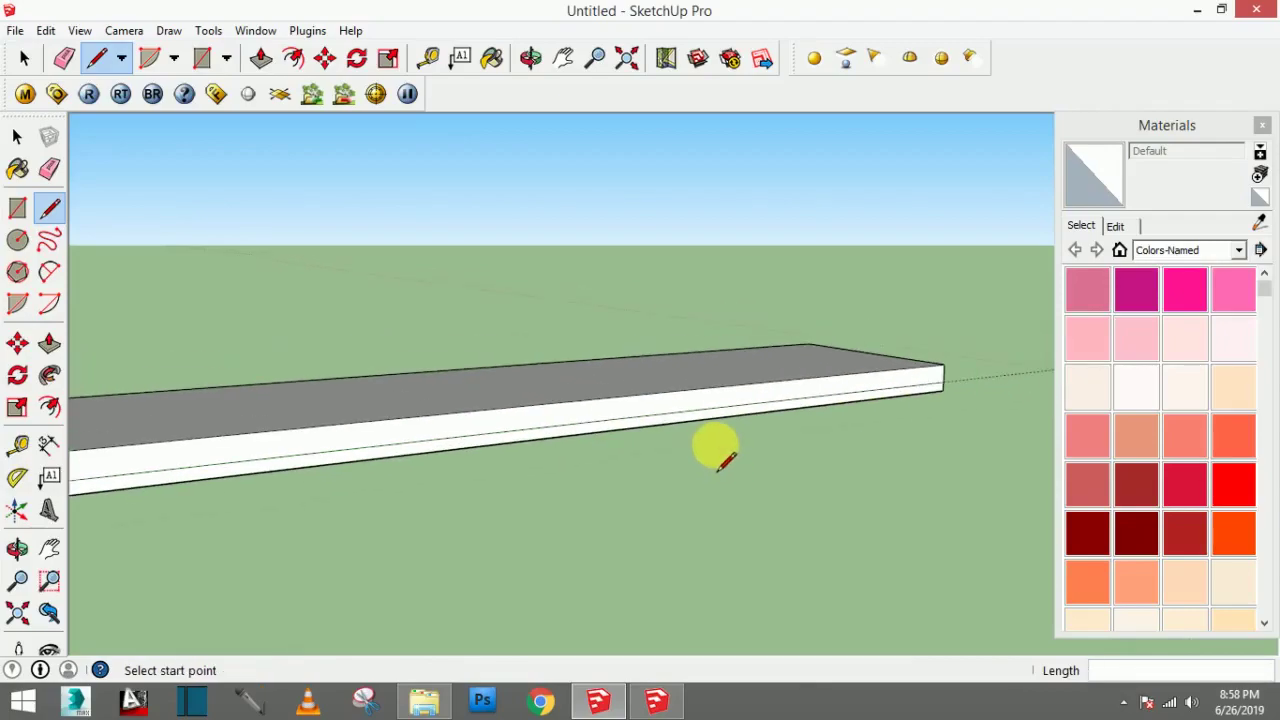
pyautogui.scroll(-2, 716, 452)
pyautogui.scroll(-1, 720, 455)
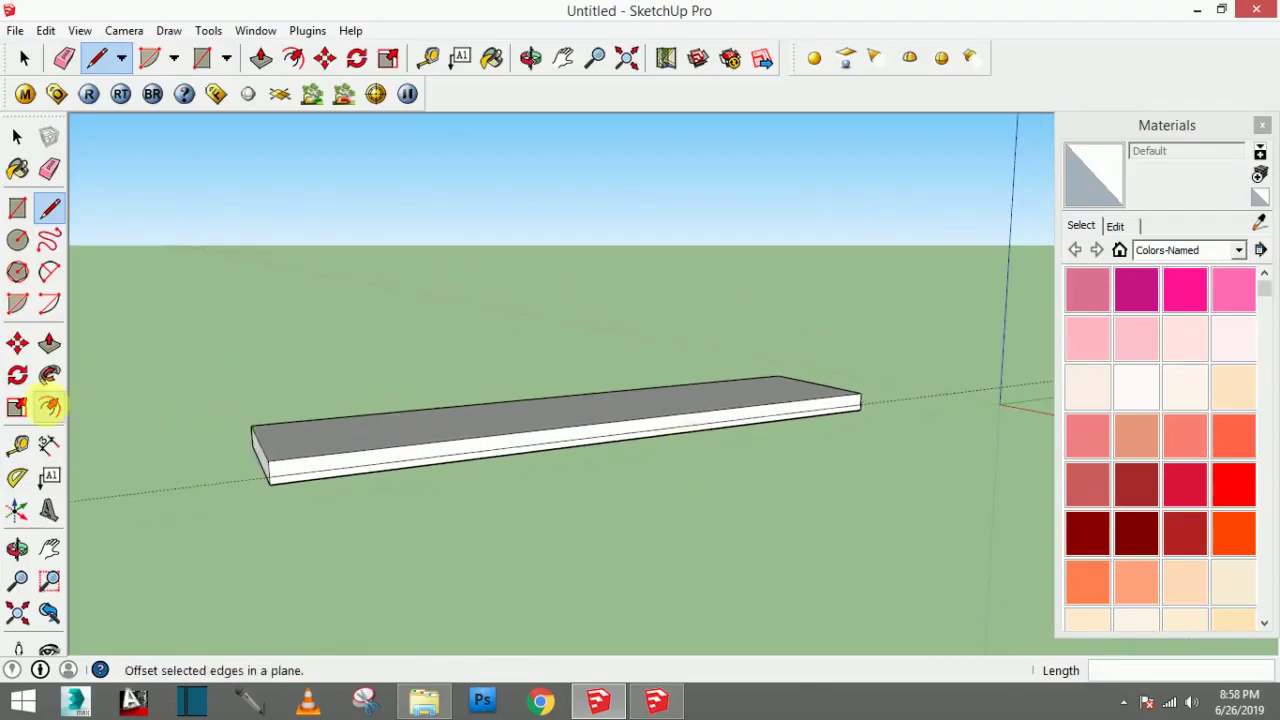
# Step: Extend the slab's front face out 3" and push the lower strip in 1" for a recessed base
pyautogui.click(49, 343)
pyautogui.click(423, 457)
pyautogui.moveTo(440, 452); pyautogui.dragTo(538, 438, button='middle')
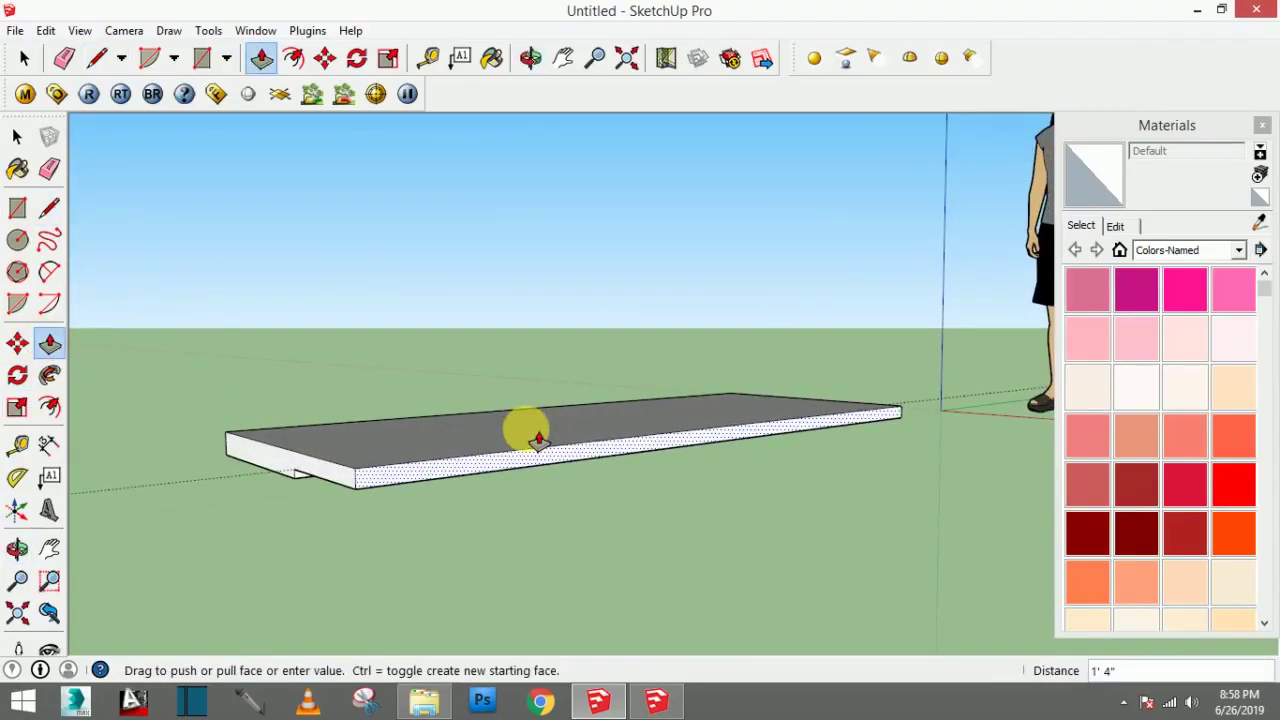
pyautogui.write('"')
pyautogui.press('Return')
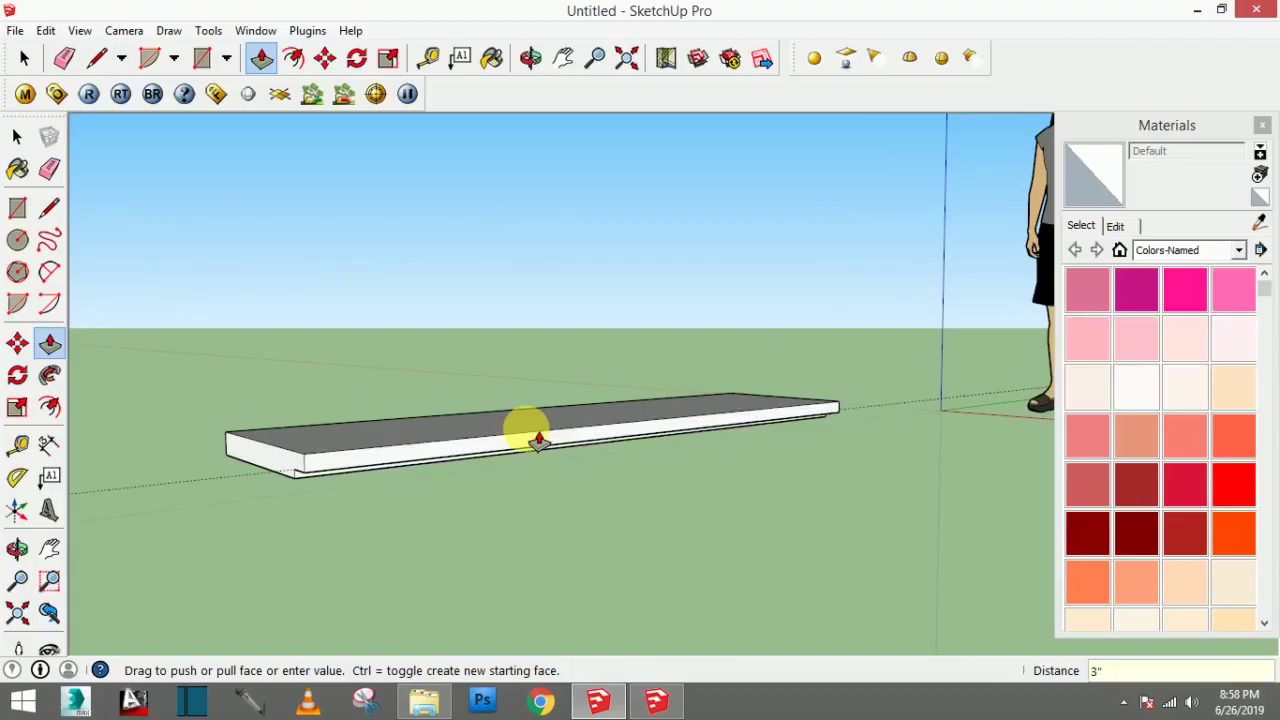
pyautogui.moveTo(186, 451)
pyautogui.mouseDown(button='middle')
pyautogui.moveTo(337, 429)
pyautogui.moveTo(343, 523)
pyautogui.mouseUp(button='middle')
pyautogui.click(349, 382)
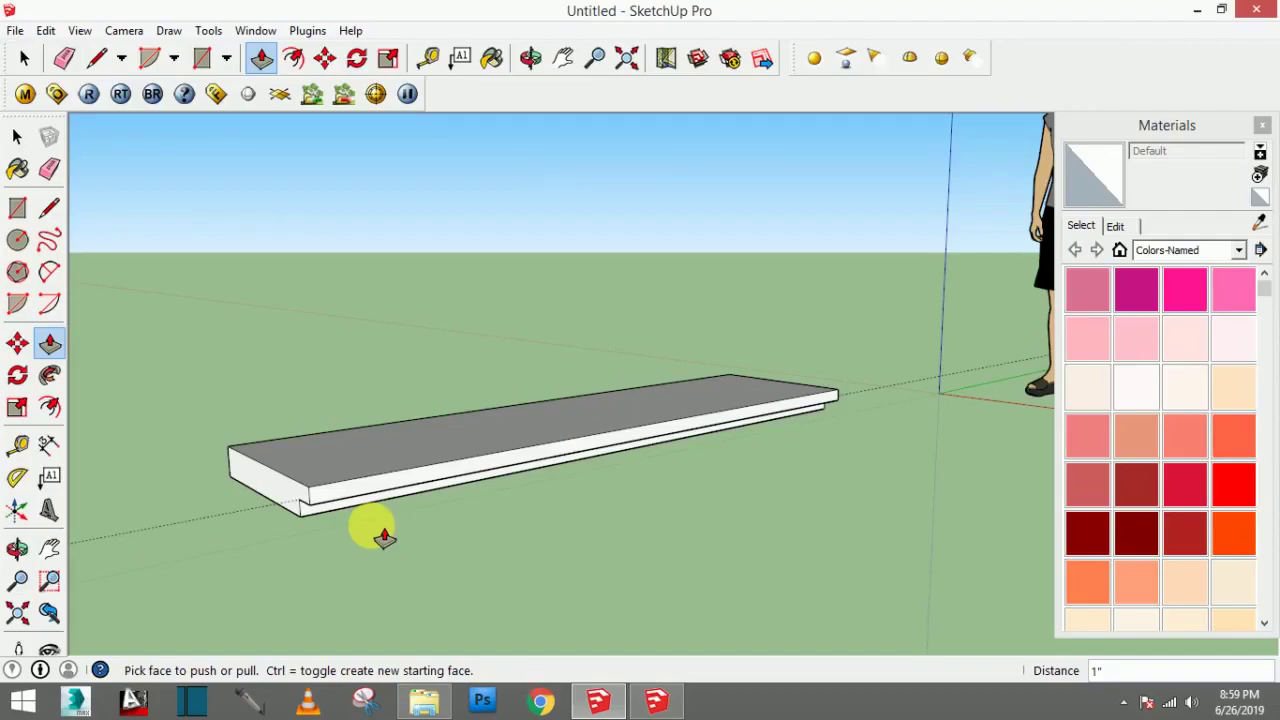
# Step: Pull the slab's top up into a box at 2'2", then adjust its height to 2'
pyautogui.moveTo(398, 470); pyautogui.dragTo(430, 525, button='middle')
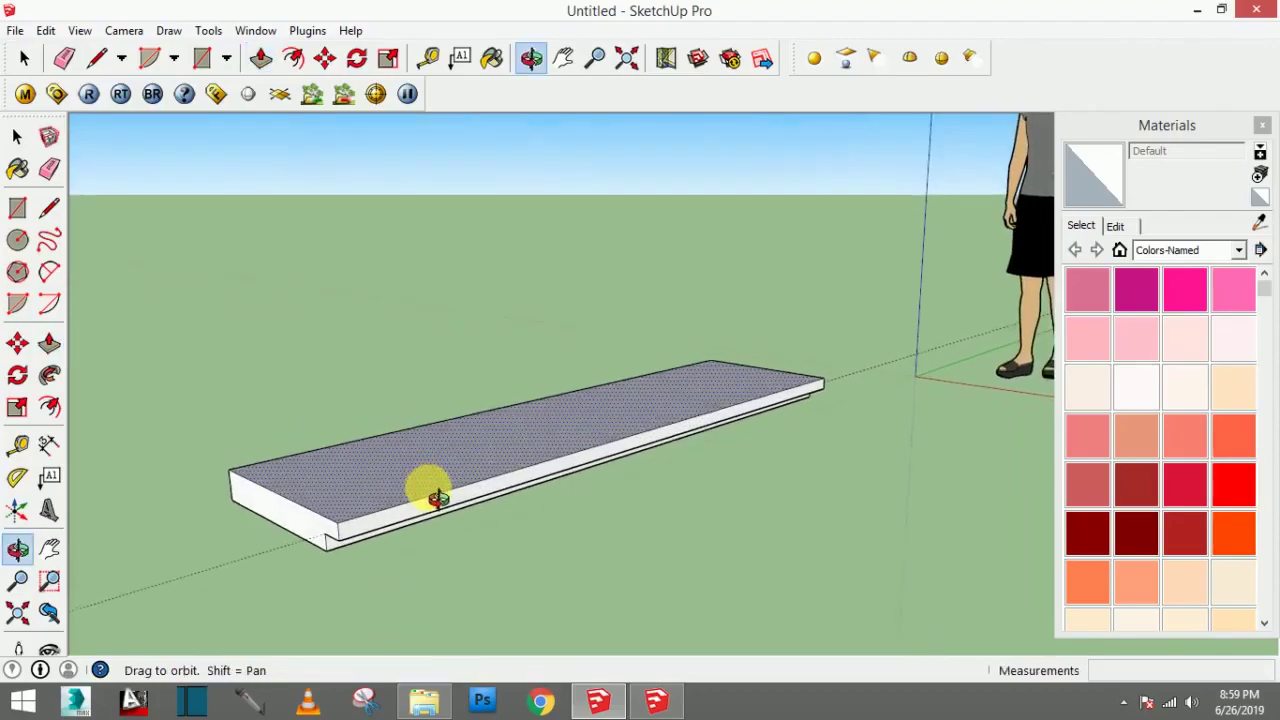
pyautogui.moveTo(418, 480)
pyautogui.mouseDown()
pyautogui.moveTo(420, 447)
pyautogui.moveTo(398, 467)
pyautogui.mouseUp()
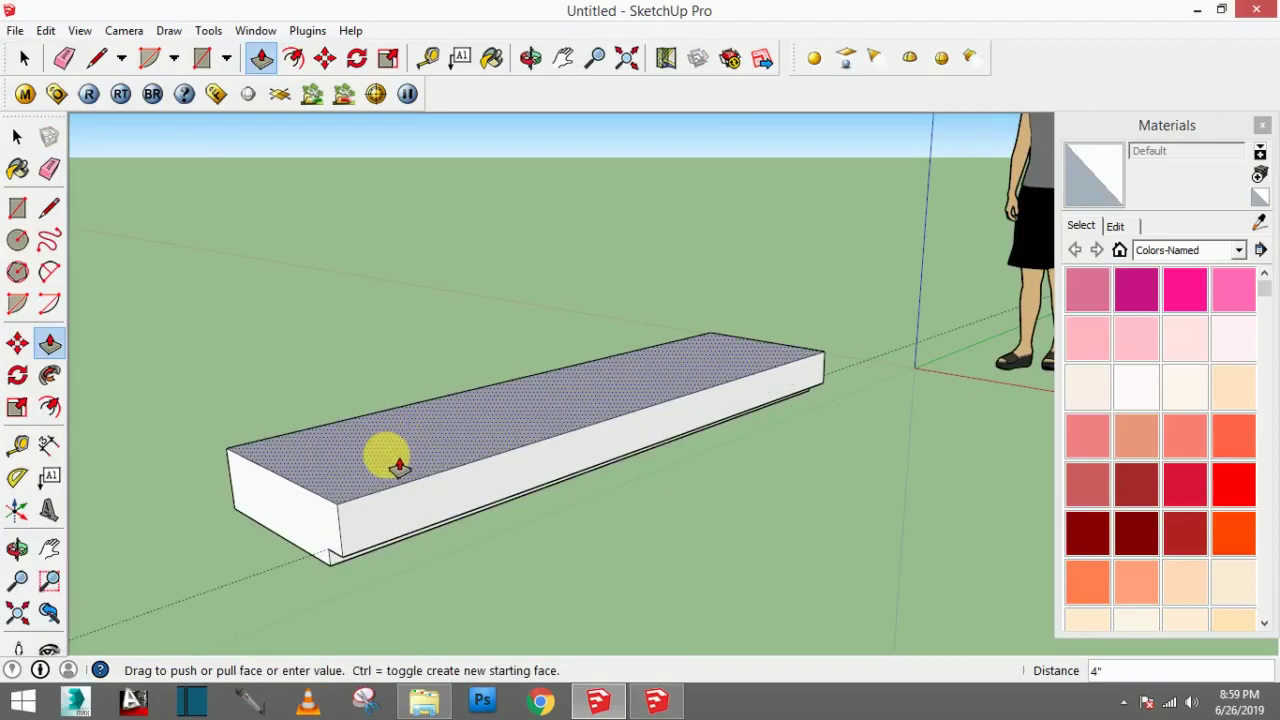
pyautogui.write("'2")
pyautogui.press('Return')
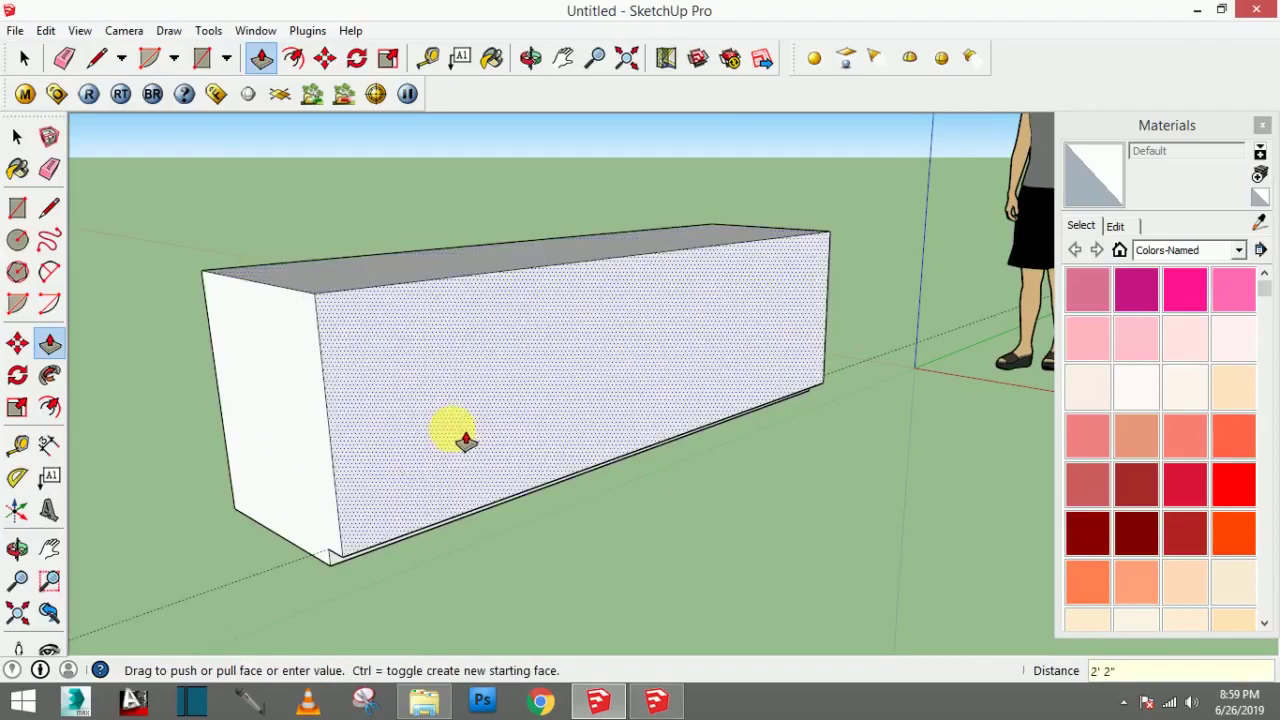
pyautogui.moveTo(451, 428)
pyautogui.mouseDown(button='middle')
pyautogui.moveTo(515, 390)
pyautogui.moveTo(491, 394)
pyautogui.moveTo(482, 413)
pyautogui.moveTo(434, 409)
pyautogui.moveTo(580, 423)
pyautogui.moveTo(543, 494)
pyautogui.moveTo(619, 483)
pyautogui.mouseUp(button='middle')
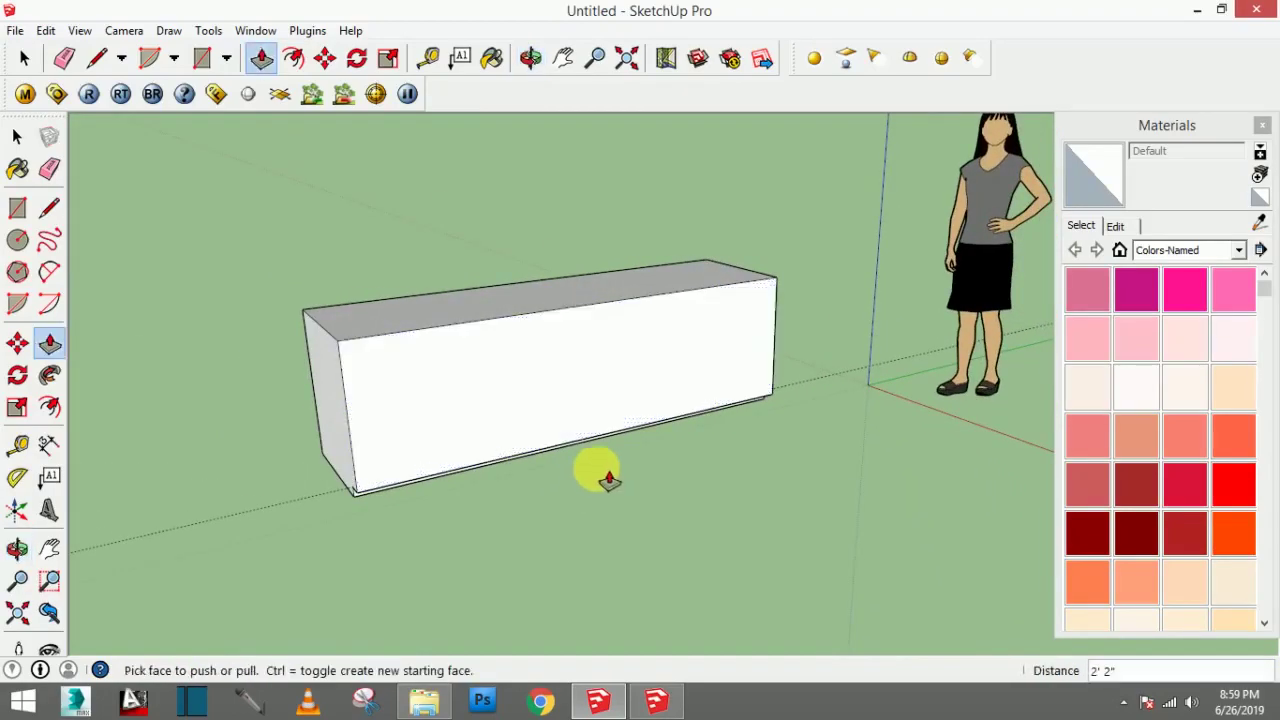
pyautogui.moveTo(548, 385); pyautogui.dragTo(536, 377)
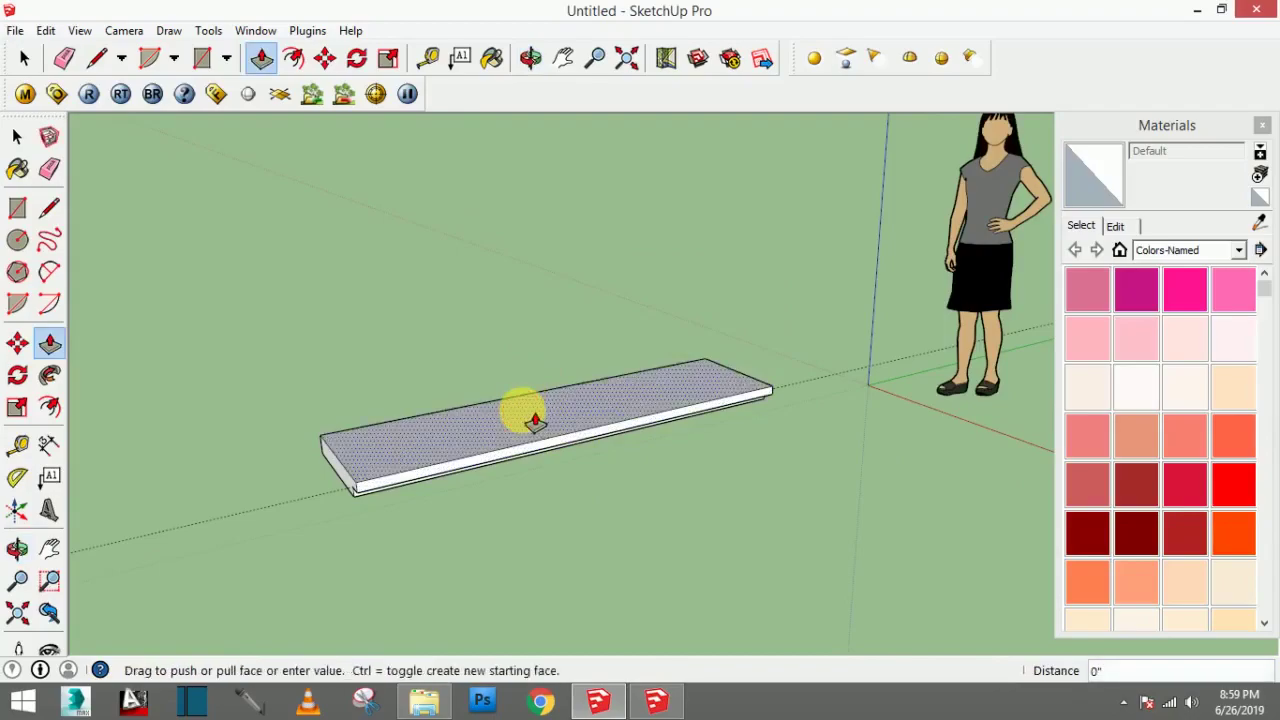
pyautogui.moveTo(536, 377)
pyautogui.mouseDown(button='middle')
pyautogui.moveTo(551, 386)
pyautogui.moveTo(523, 391)
pyautogui.mouseUp(button='middle')
pyautogui.write("2'")
pyautogui.click(500, 391)
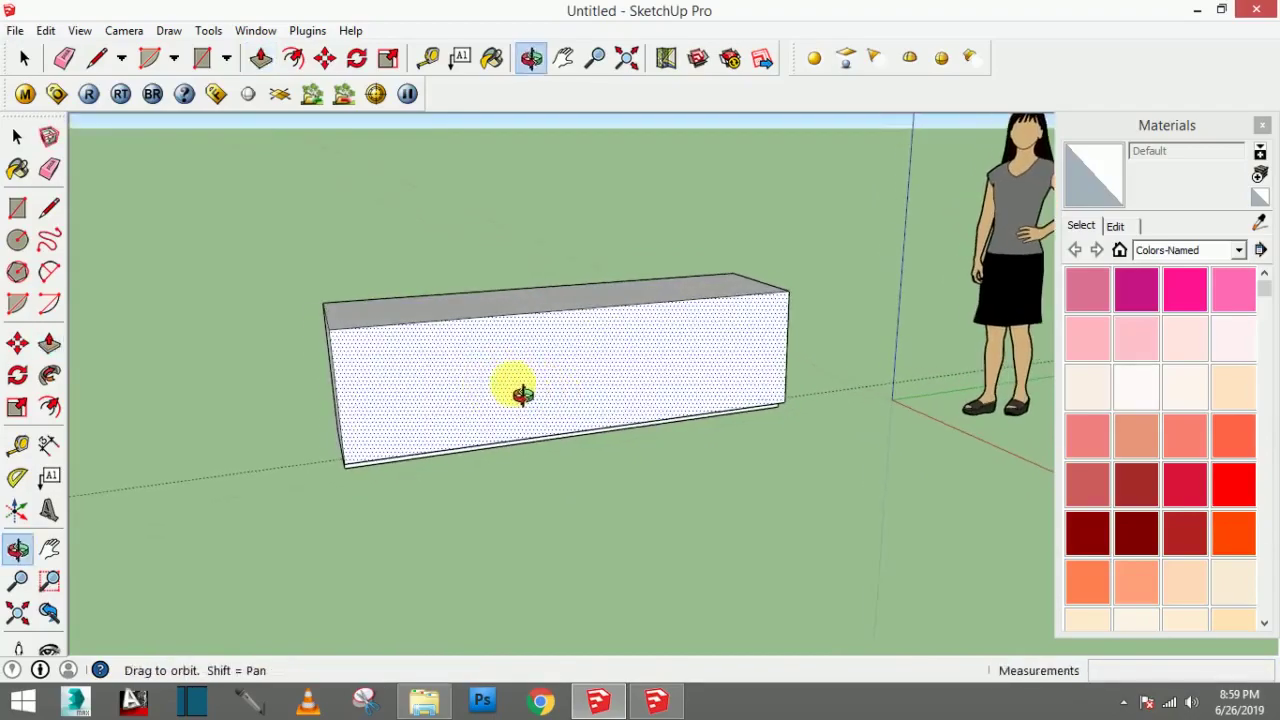
# Step: Draw middle, left and right vertical lines from the box's top front edge to its bottom edge
pyautogui.click(50, 207)
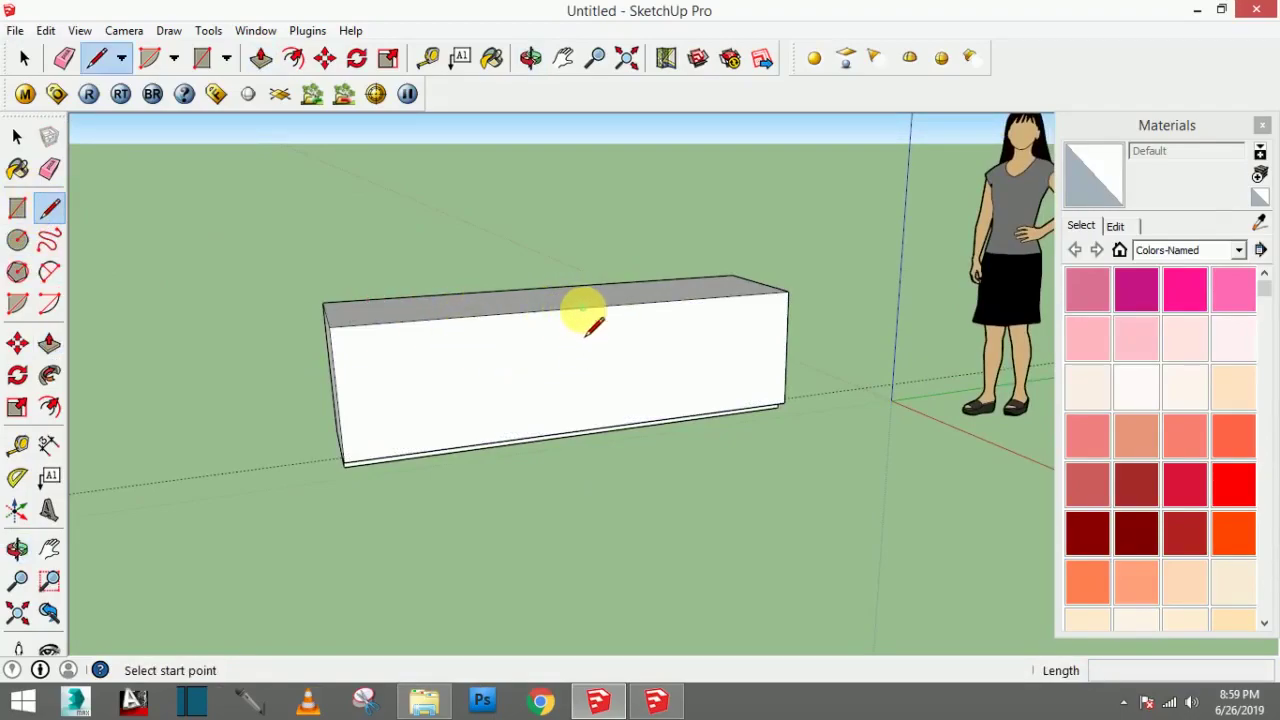
pyautogui.click(585, 309)
pyautogui.click(586, 430)
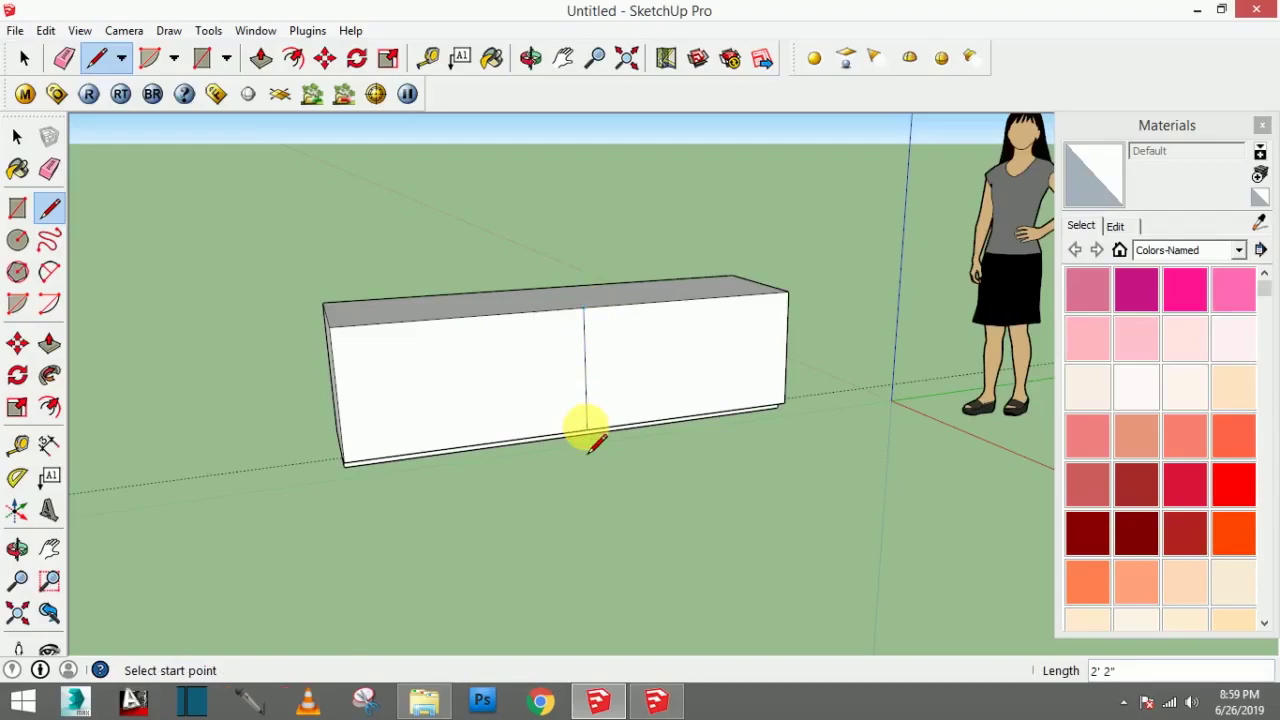
pyautogui.click(463, 318)
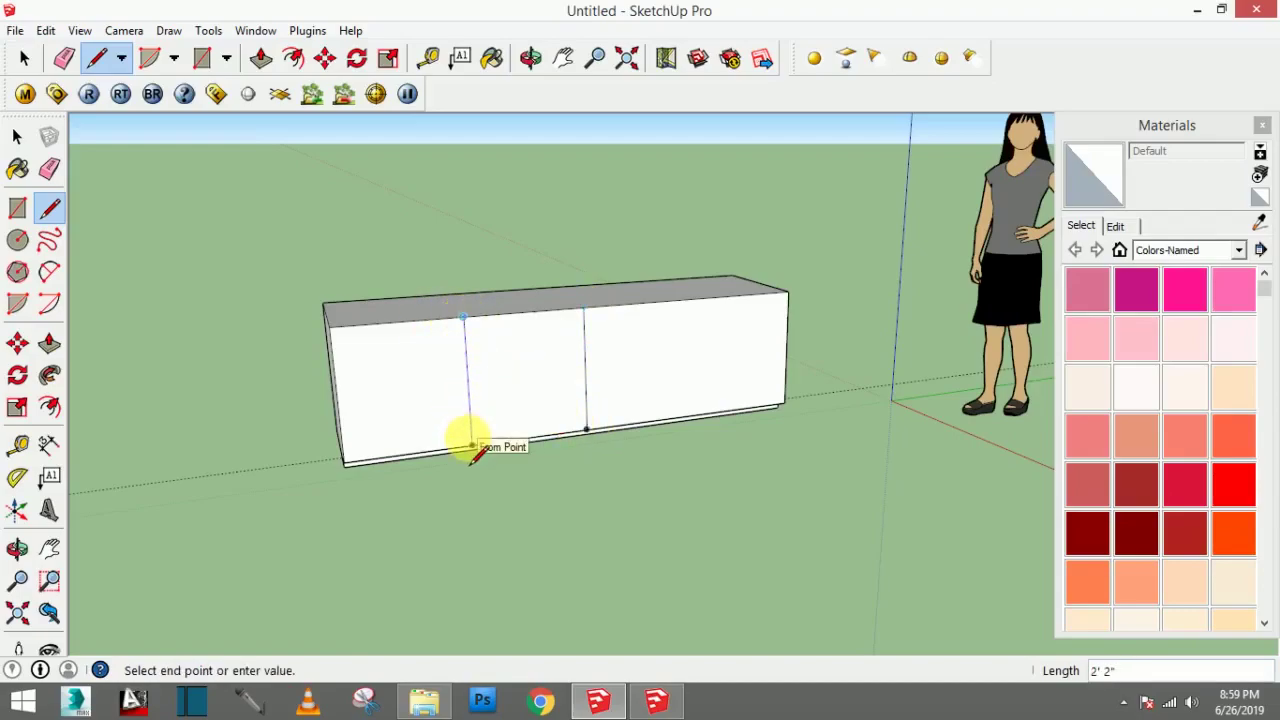
pyautogui.click(470, 450)
pyautogui.click(471, 449)
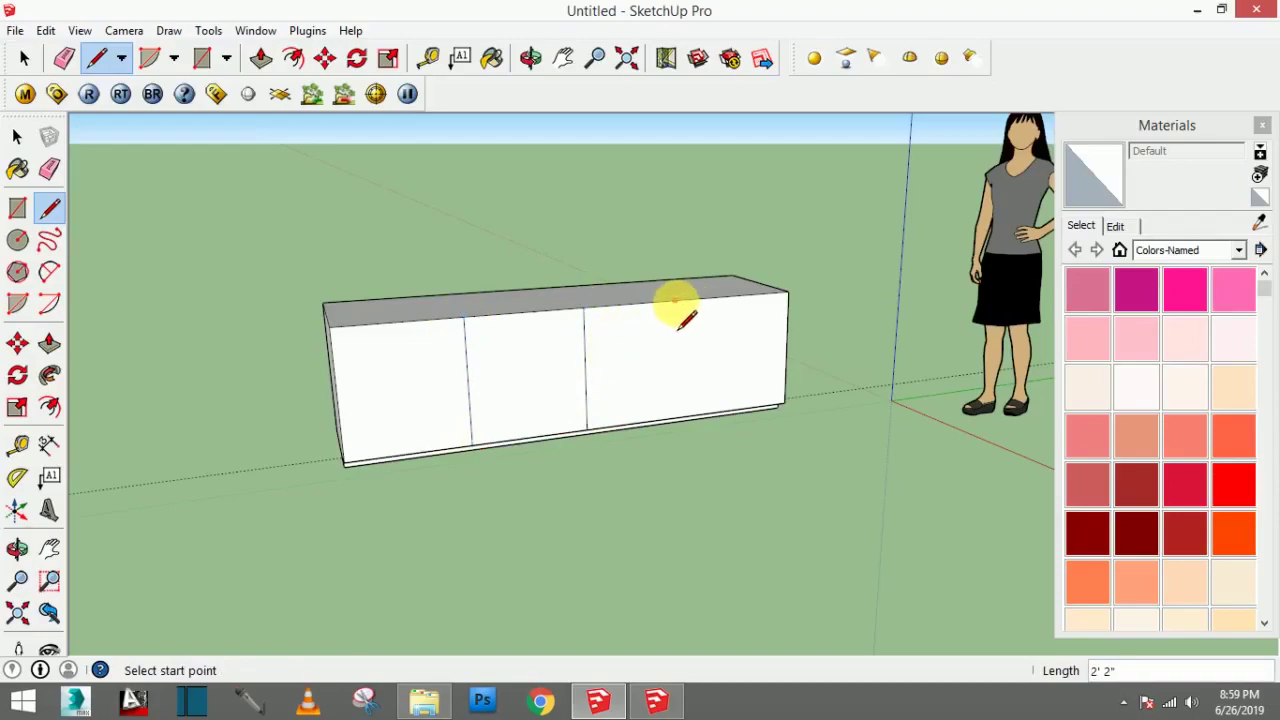
pyautogui.click(689, 300)
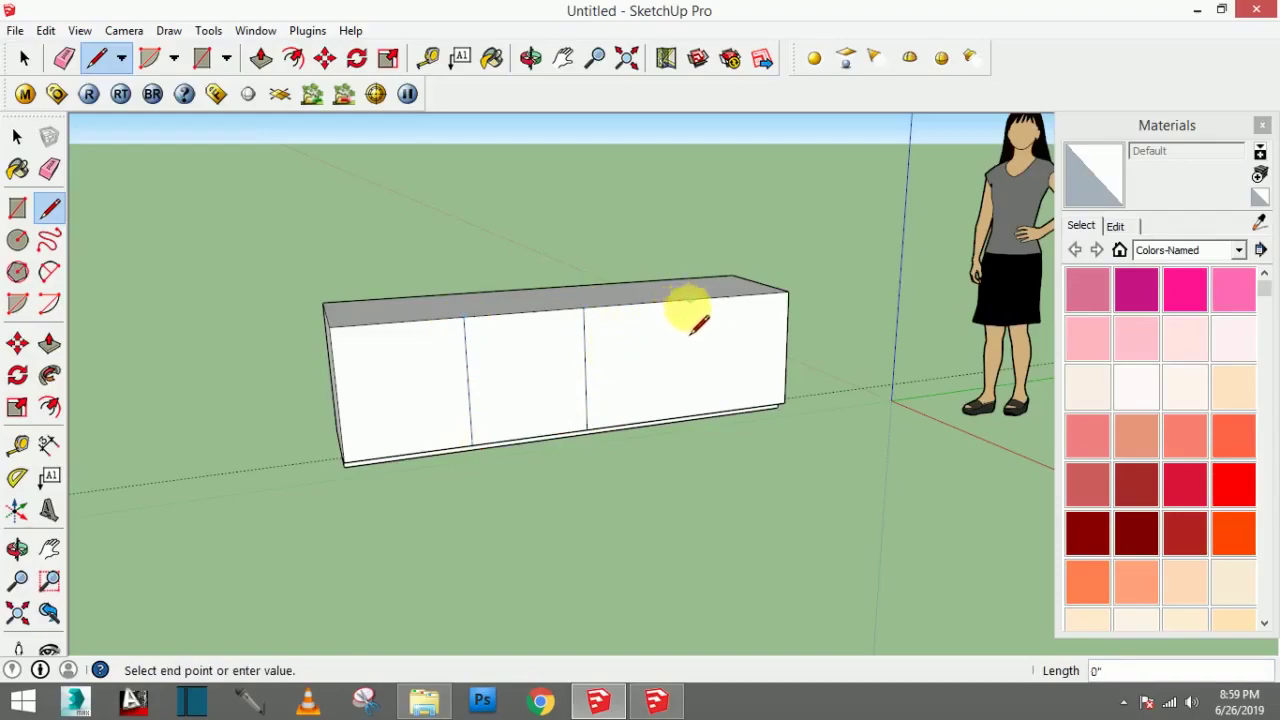
pyautogui.click(690, 411)
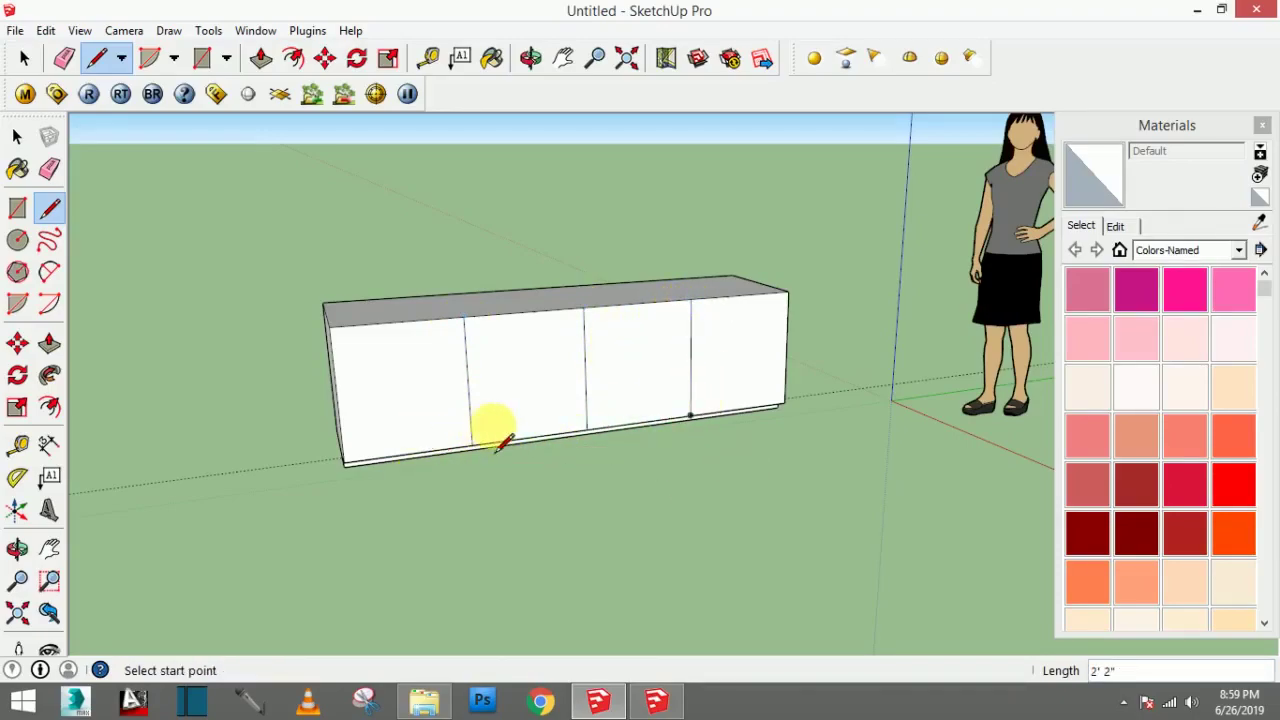
pyautogui.moveTo(592, 462); pyautogui.dragTo(633, 507, button='middle')
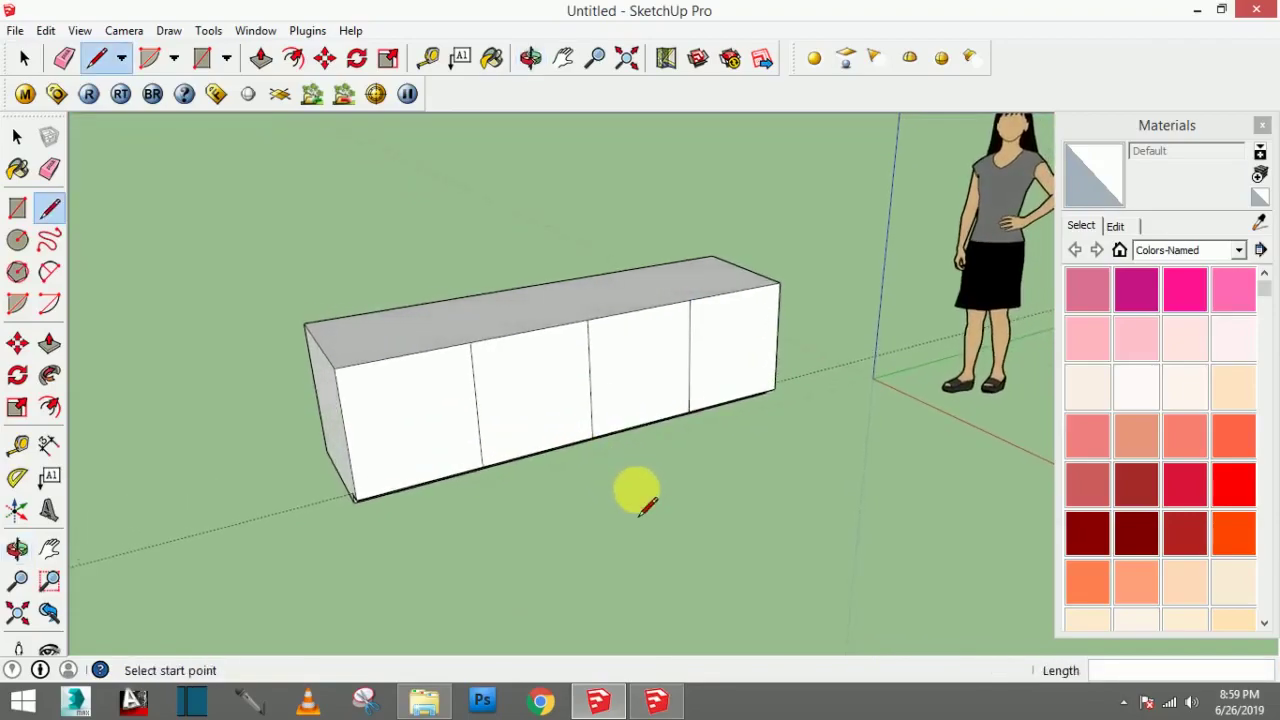
# Step: Draw a lengthwise line across the cabinet top near its back edge, replacing a misplaced first line
pyautogui.moveTo(608, 463); pyautogui.dragTo(580, 528, button='middle')
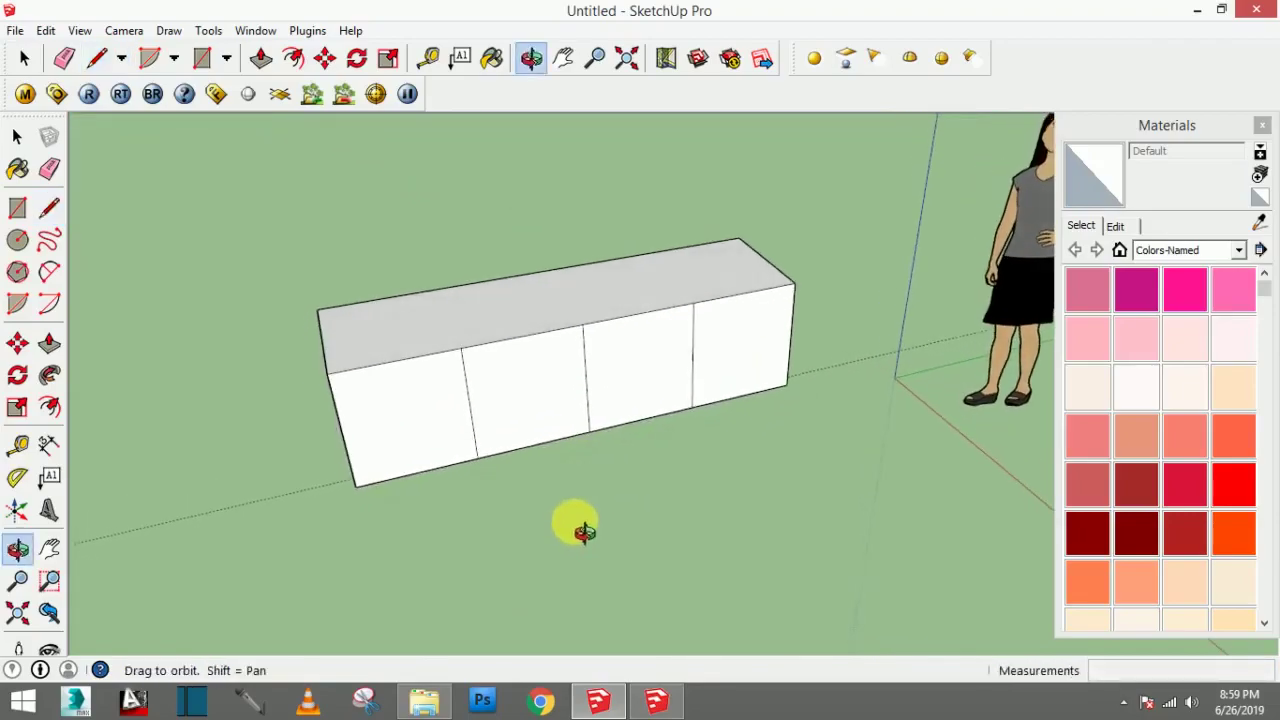
pyautogui.scroll(2, 330, 320)
pyautogui.scroll(1, 330, 320)
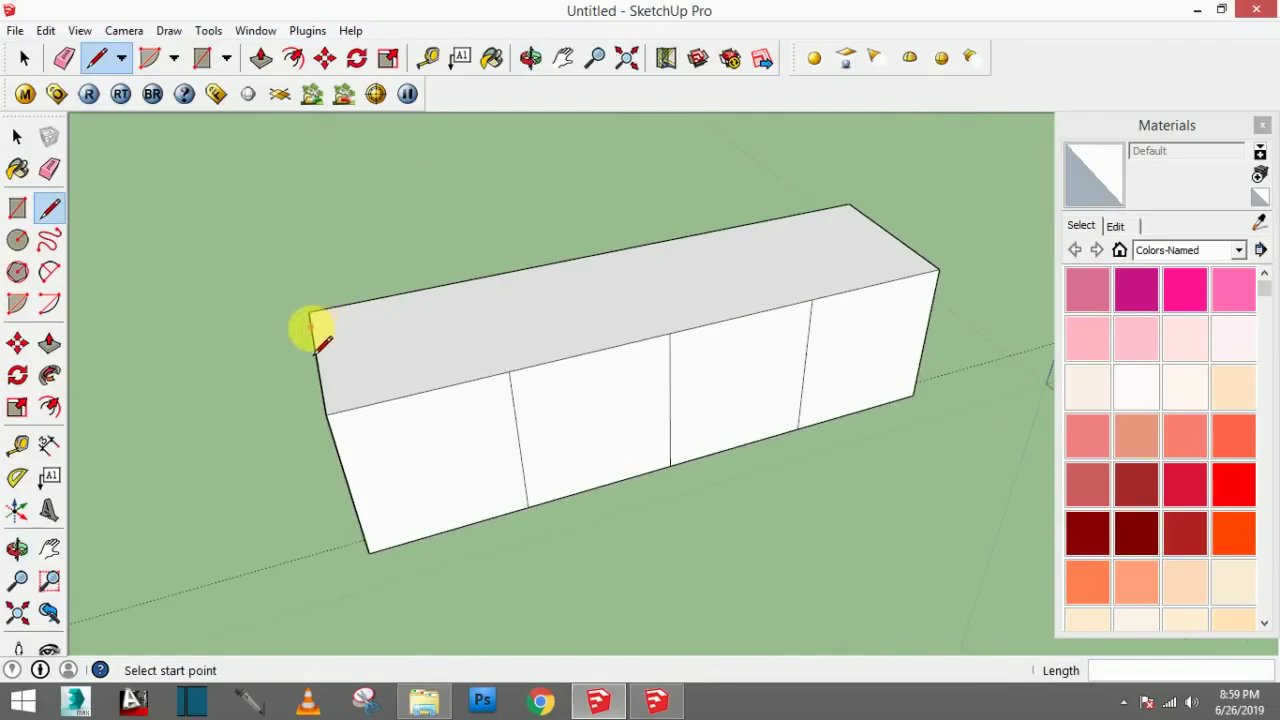
pyautogui.click(310, 324)
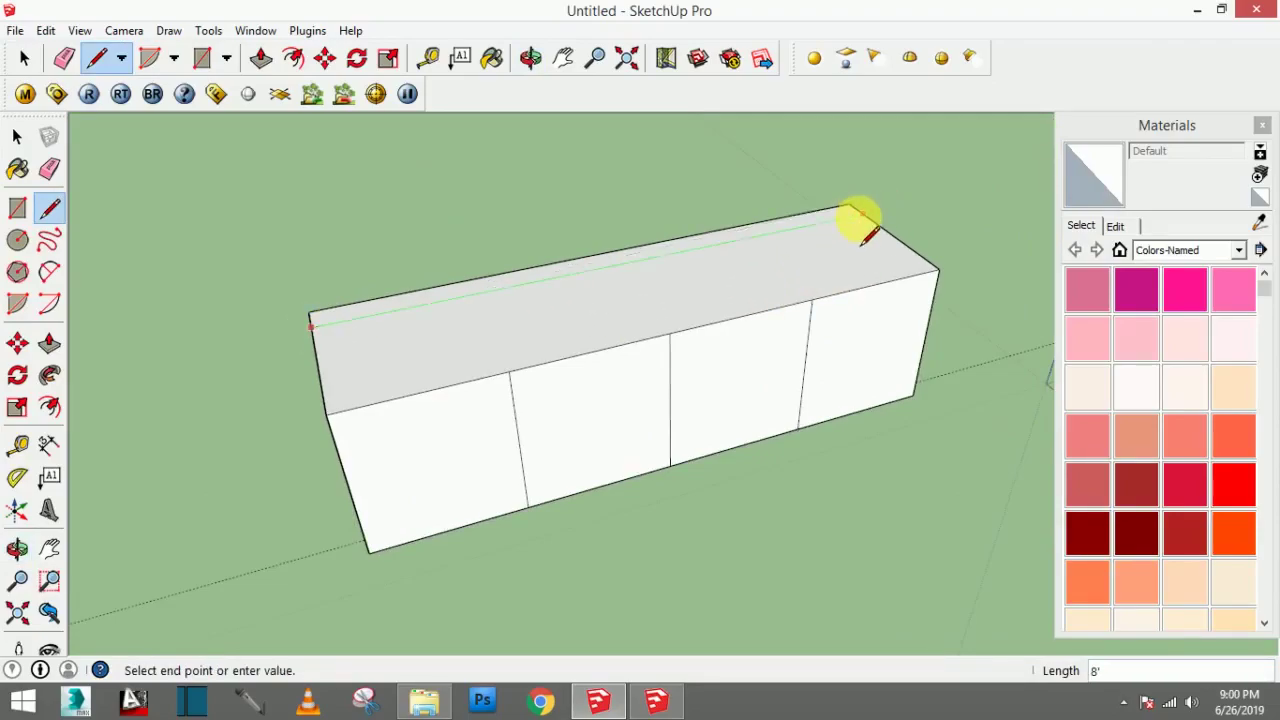
pyautogui.click(864, 222)
pyautogui.moveTo(843, 247)
pyautogui.mouseDown(button='middle')
pyautogui.moveTo(1020, 309)
pyautogui.moveTo(695, 317)
pyautogui.mouseUp(button='middle')
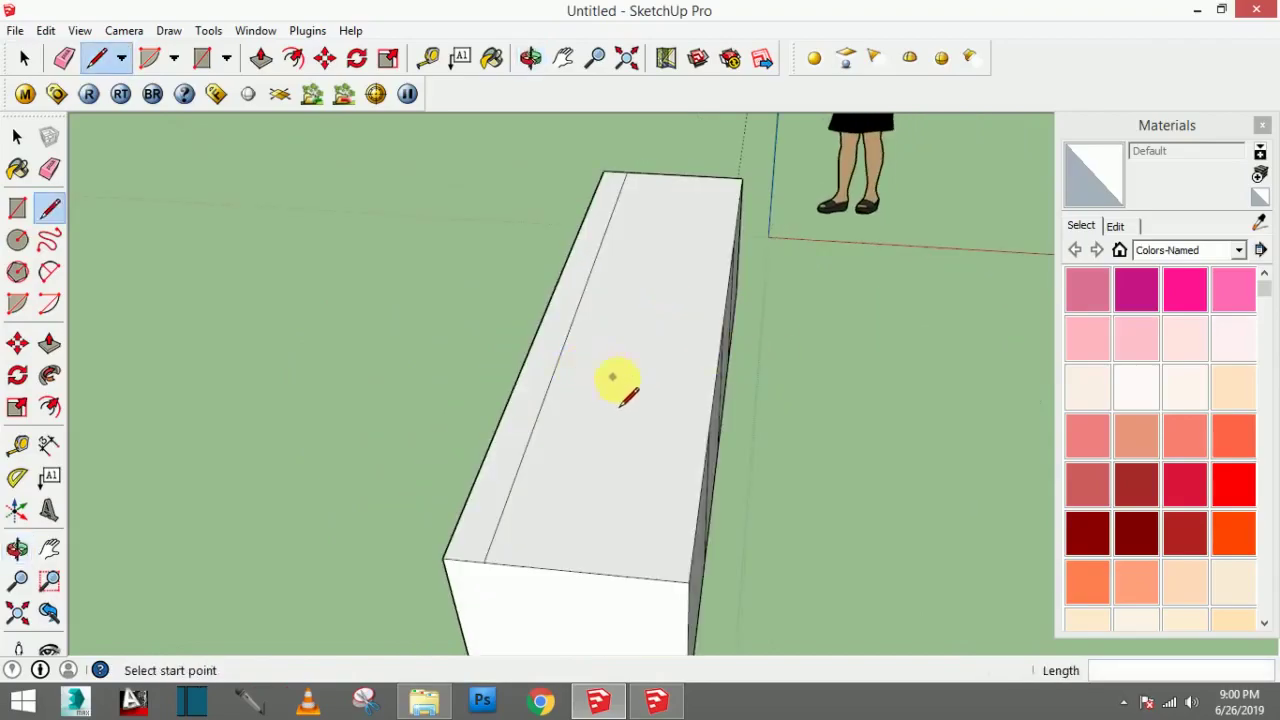
pyautogui.hotkey('ctrl', 'z')
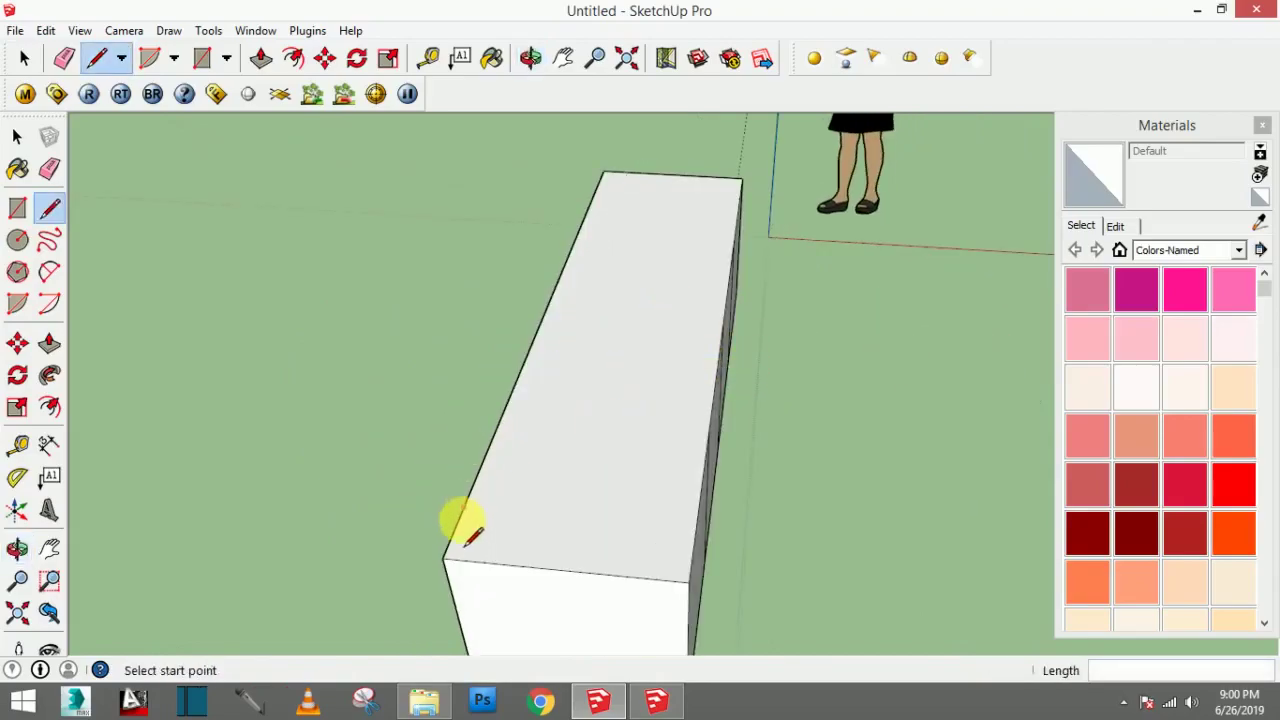
pyautogui.click(455, 562)
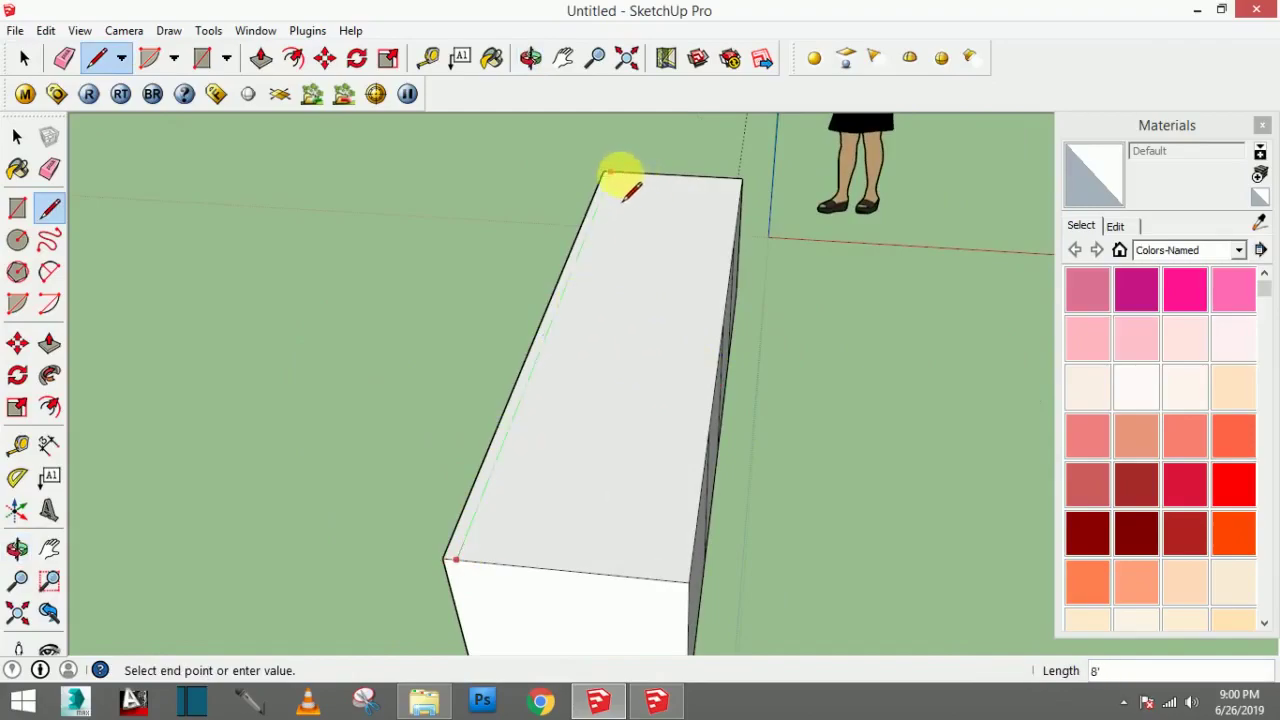
pyautogui.click(618, 176)
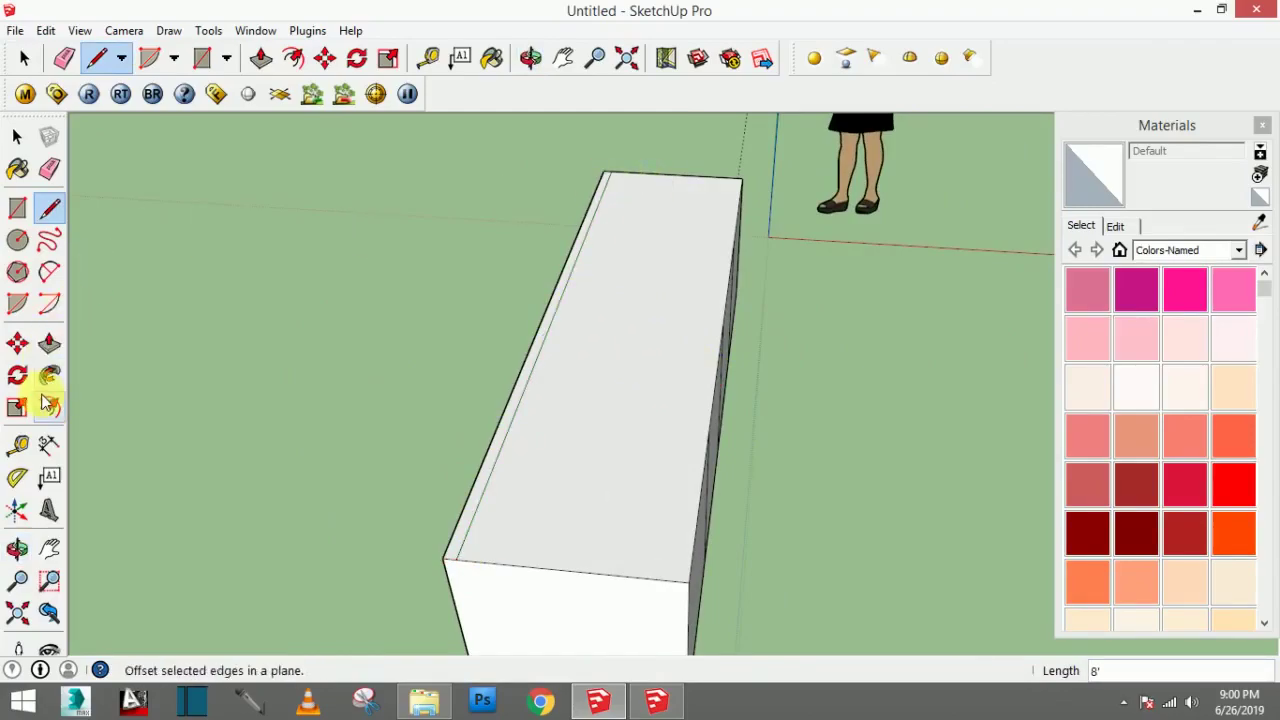
# Step: Pull the back strip up into a trial wall, then undo it
pyautogui.click(50, 345)
pyautogui.moveTo(491, 471); pyautogui.dragTo(443, 257)
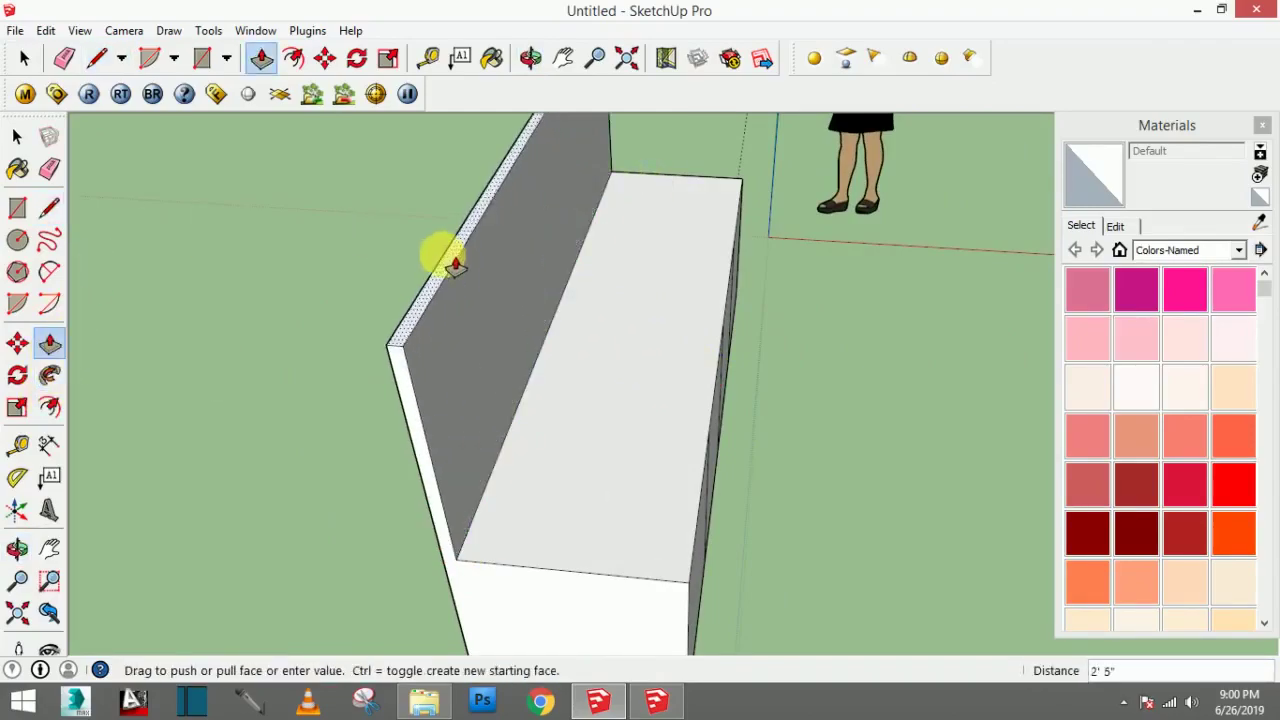
pyautogui.moveTo(443, 257); pyautogui.dragTo(343, 237, button='middle')
pyautogui.scroll(-3, 350, 240)
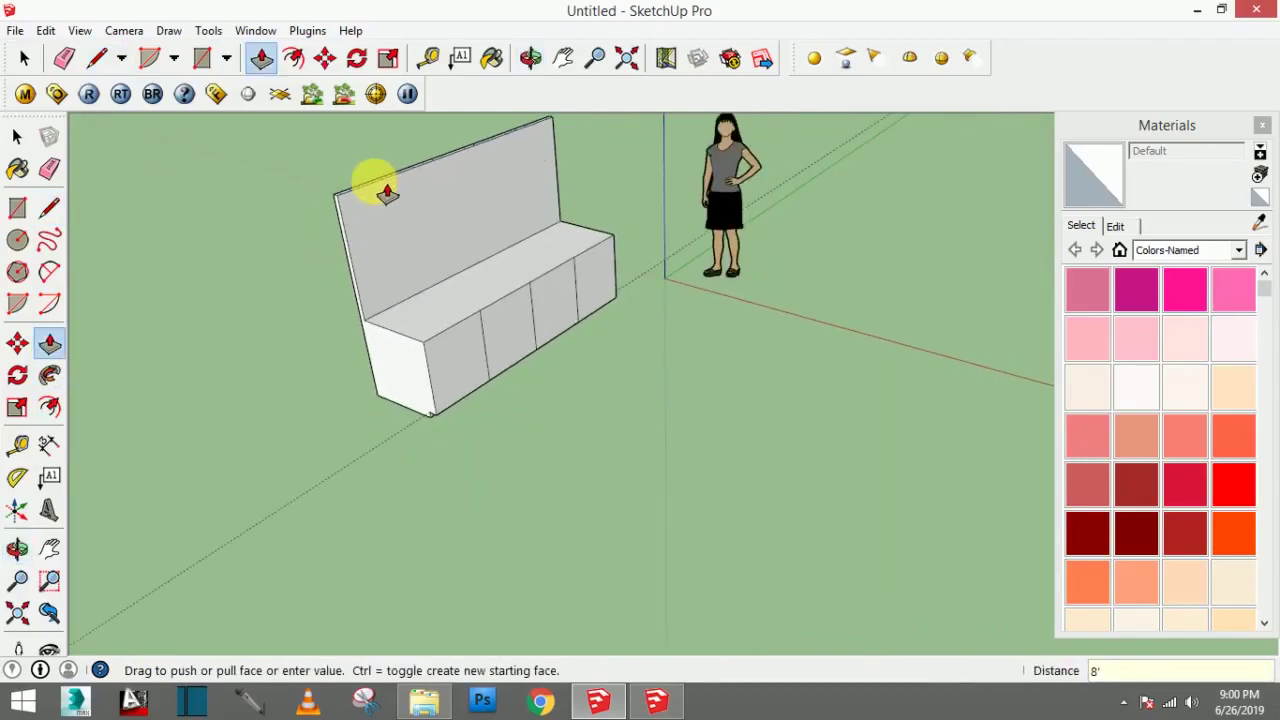
pyautogui.moveTo(443, 234)
pyautogui.mouseDown(button='middle')
pyautogui.moveTo(480, 423)
pyautogui.moveTo(486, 257)
pyautogui.mouseUp(button='middle')
pyautogui.click(486, 257)
pyautogui.scroll(-3, 518, 260)
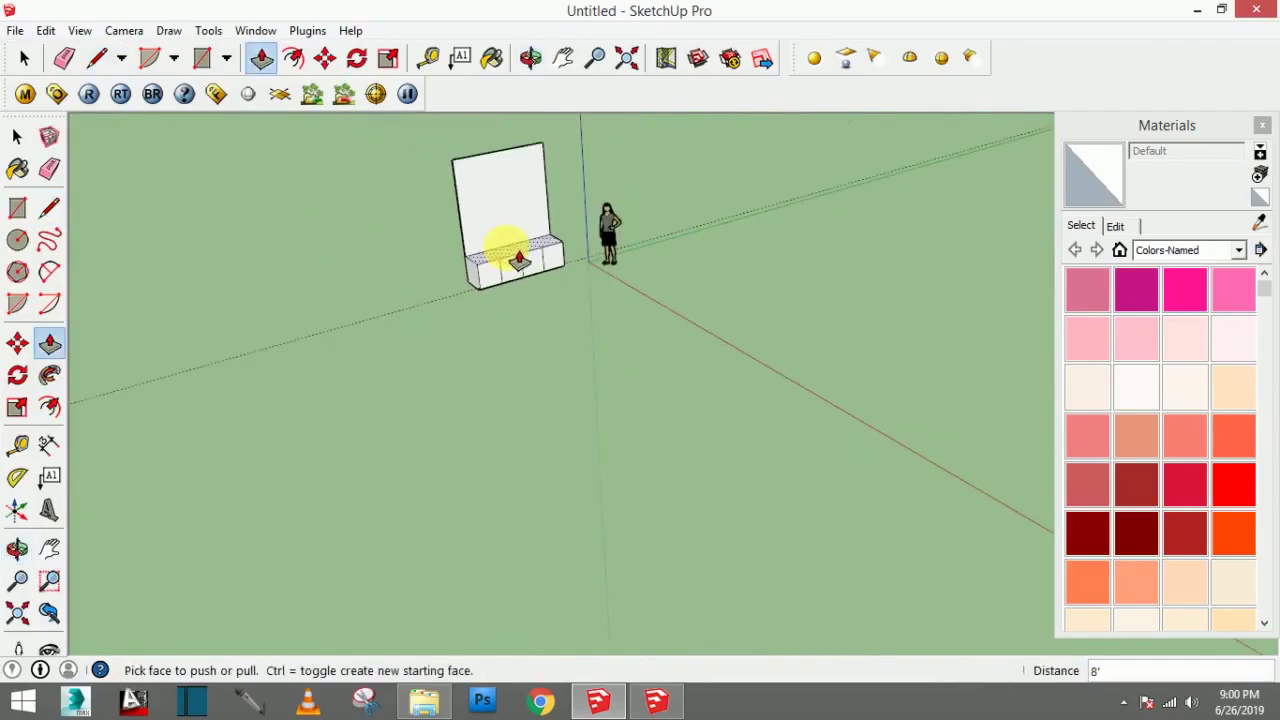
pyautogui.scroll(2, 549, 206)
pyautogui.scroll(2, 549, 206)
pyautogui.moveTo(549, 206)
pyautogui.mouseDown(button='middle')
pyautogui.moveTo(800, 246)
pyautogui.moveTo(797, 217)
pyautogui.moveTo(640, 220)
pyautogui.moveTo(609, 234)
pyautogui.mouseUp(button='middle')
pyautogui.scroll(-1, 558, 283)
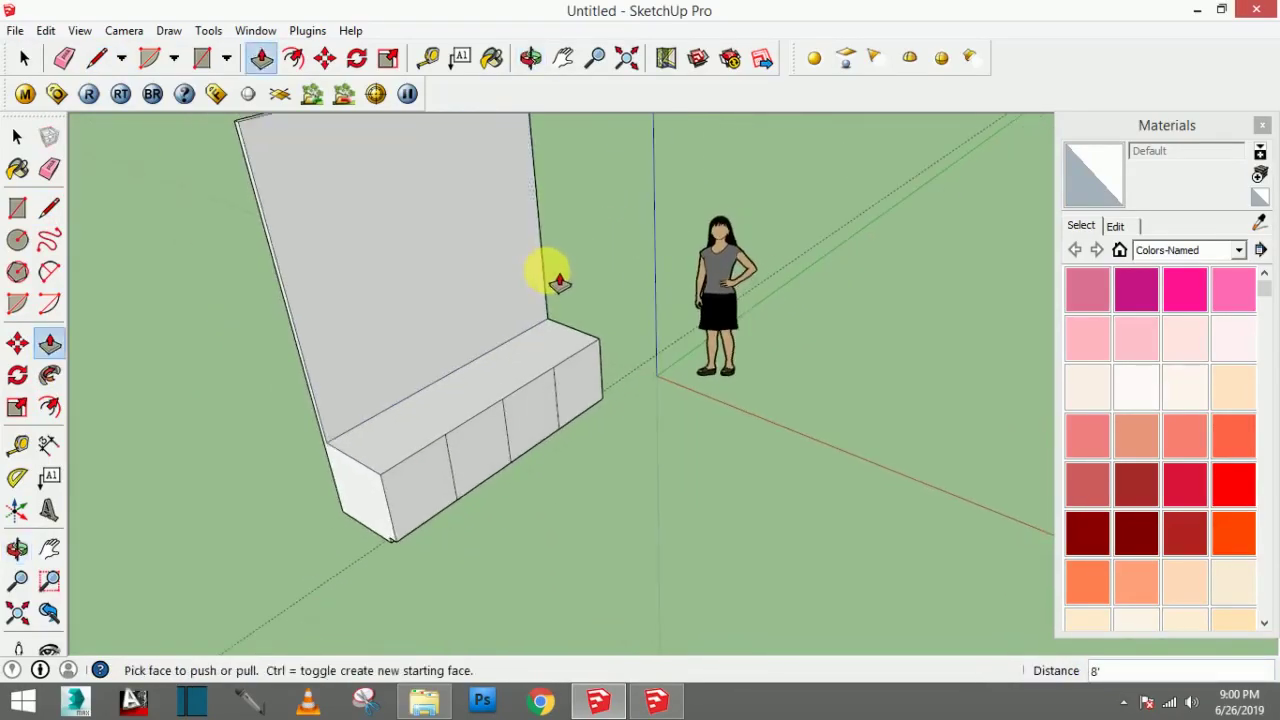
pyautogui.hotkey('ctrl', 'z')
# Step: Raise the back strip 7' into a tall back panel and view it from the front
pyautogui.moveTo(451, 357); pyautogui.dragTo(417, 497, button='middle')
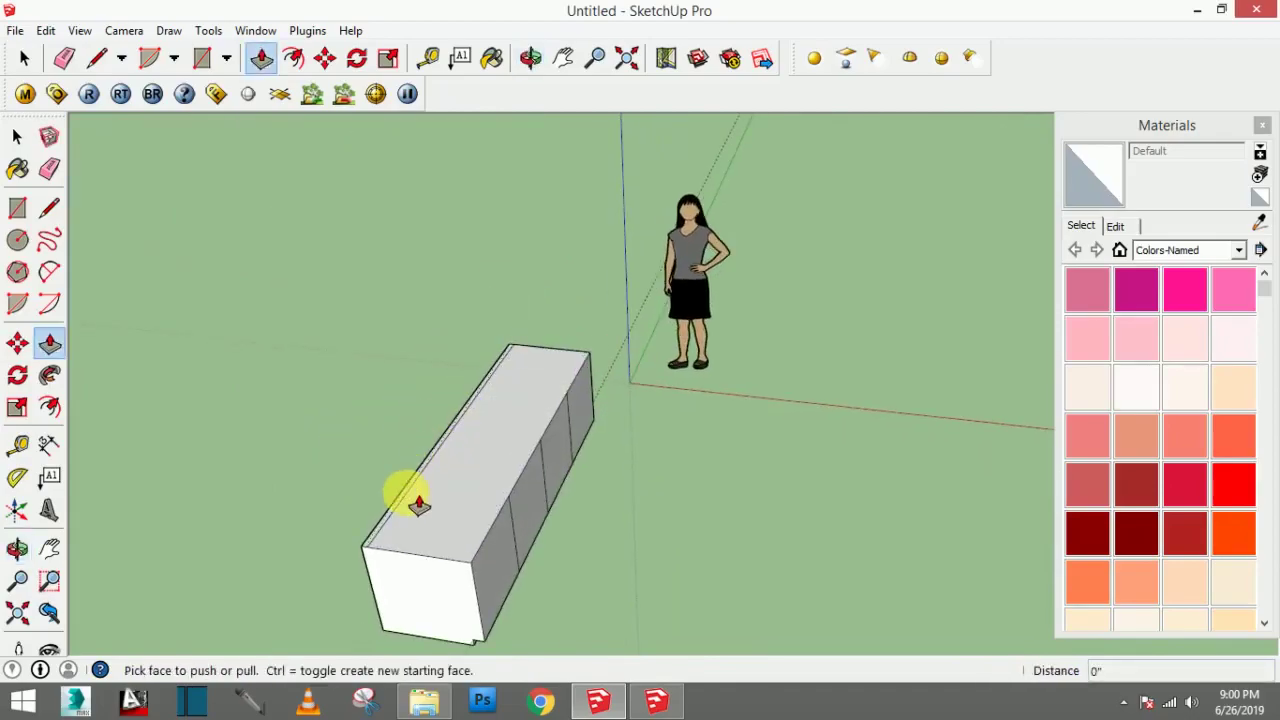
pyautogui.click(418, 505)
pyautogui.moveTo(418, 505); pyautogui.dragTo(424, 450)
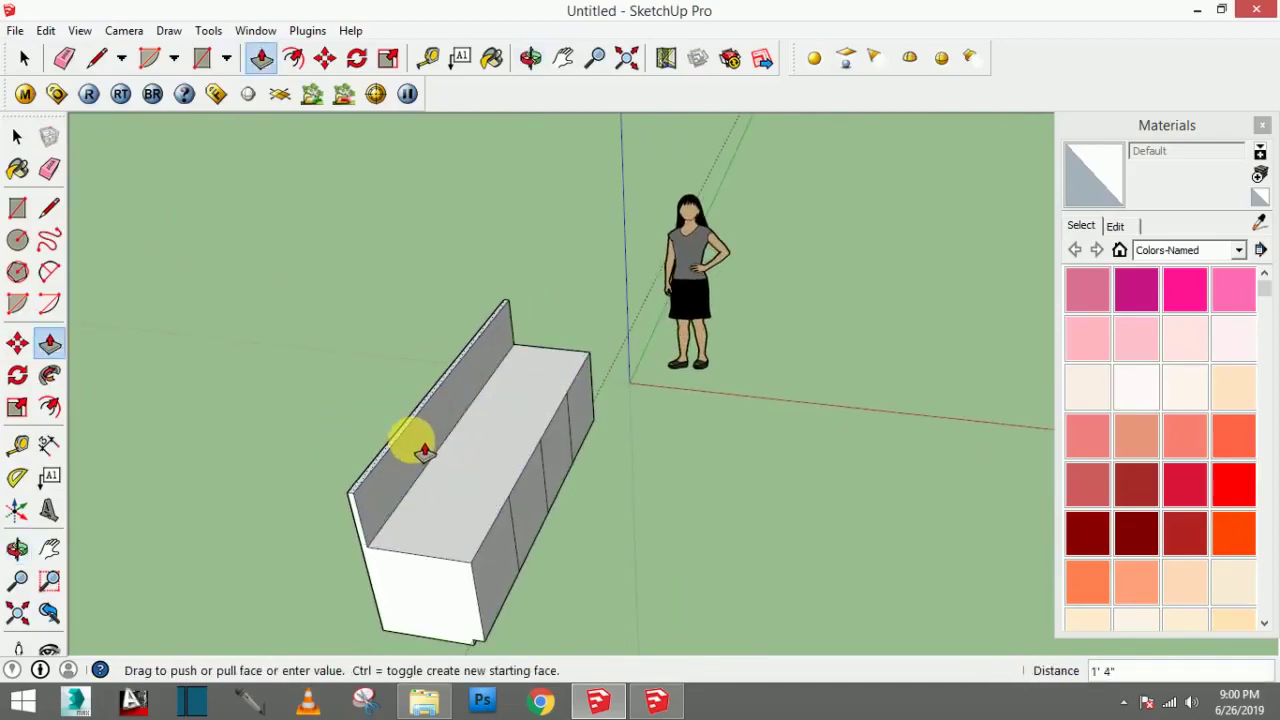
pyautogui.write('7')
pyautogui.press('Return')
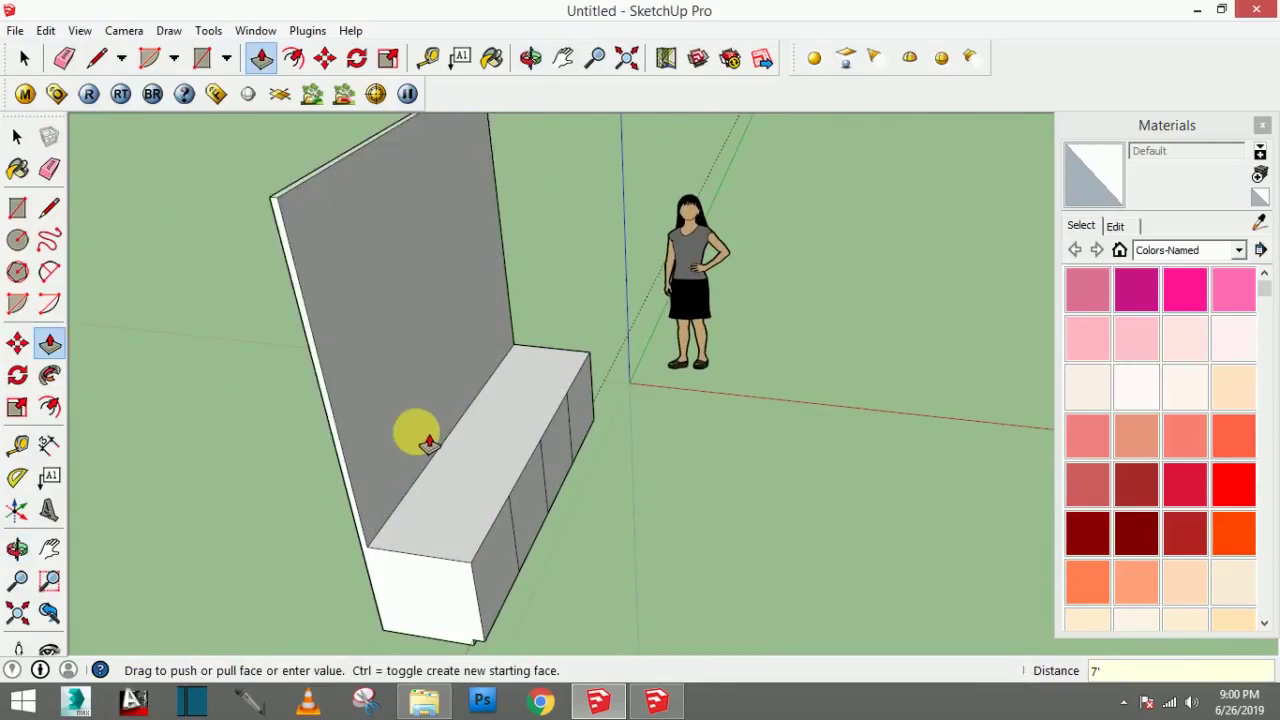
pyautogui.moveTo(509, 423)
pyautogui.mouseDown(button='middle')
pyautogui.moveTo(354, 323)
pyautogui.moveTo(508, 275)
pyautogui.moveTo(569, 286)
pyautogui.moveTo(607, 270)
pyautogui.moveTo(594, 274)
pyautogui.moveTo(609, 286)
pyautogui.moveTo(586, 289)
pyautogui.moveTo(583, 305)
pyautogui.mouseUp(button='middle')
pyautogui.scroll(2, 508, 275)
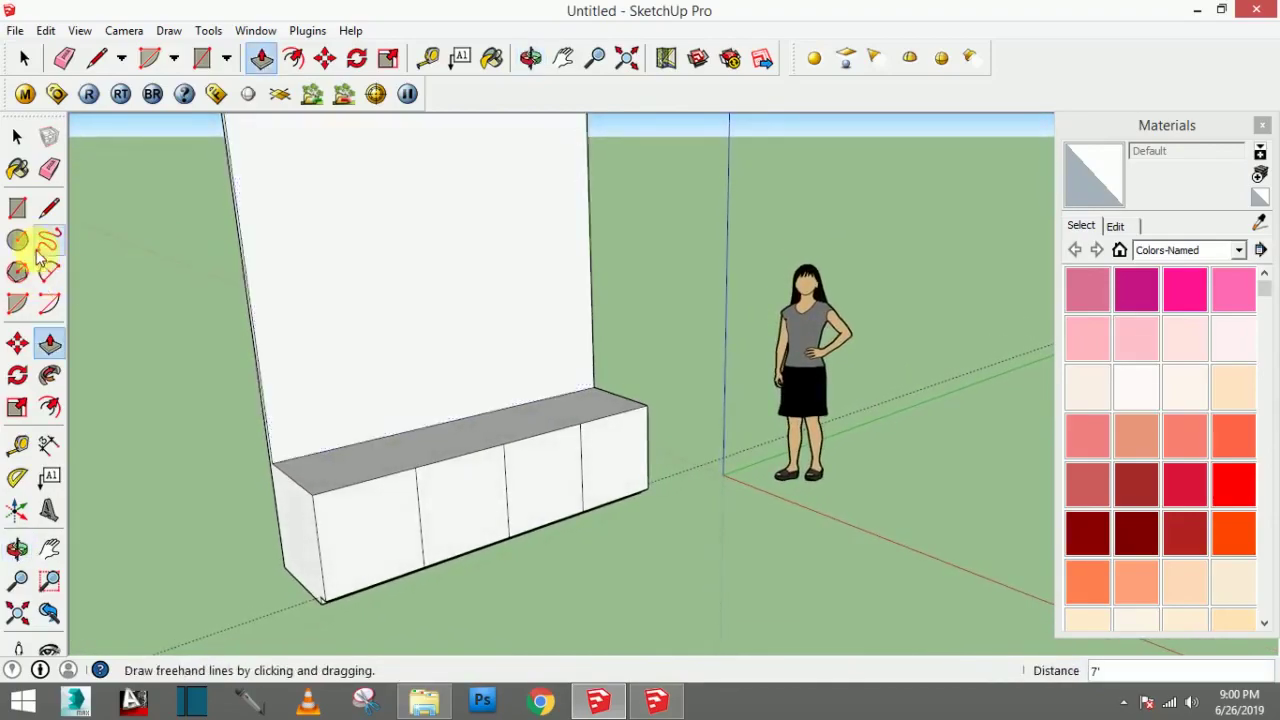
# Step: Place a guideline on the back panel 12" above the cabinet top, replacing a first 4" guide
pyautogui.click(49, 207)
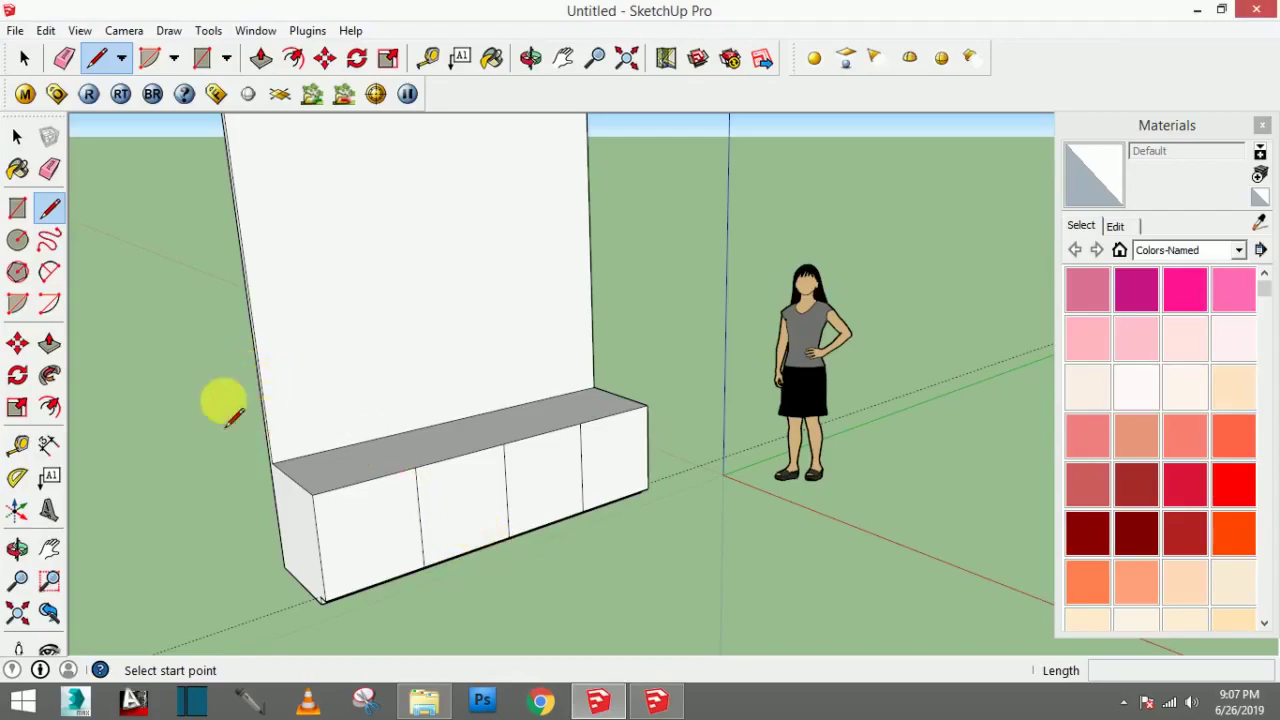
pyautogui.click(17, 448)
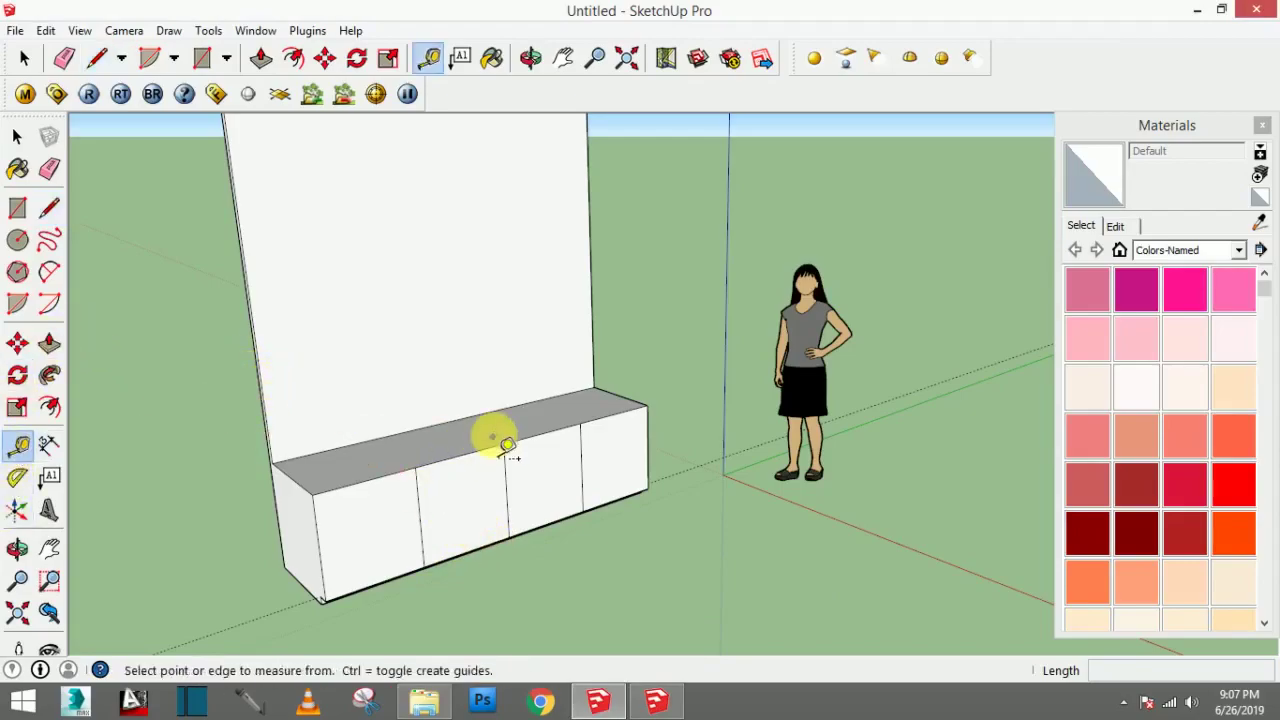
pyautogui.click(413, 430)
pyautogui.write('4')
pyautogui.press('Return')
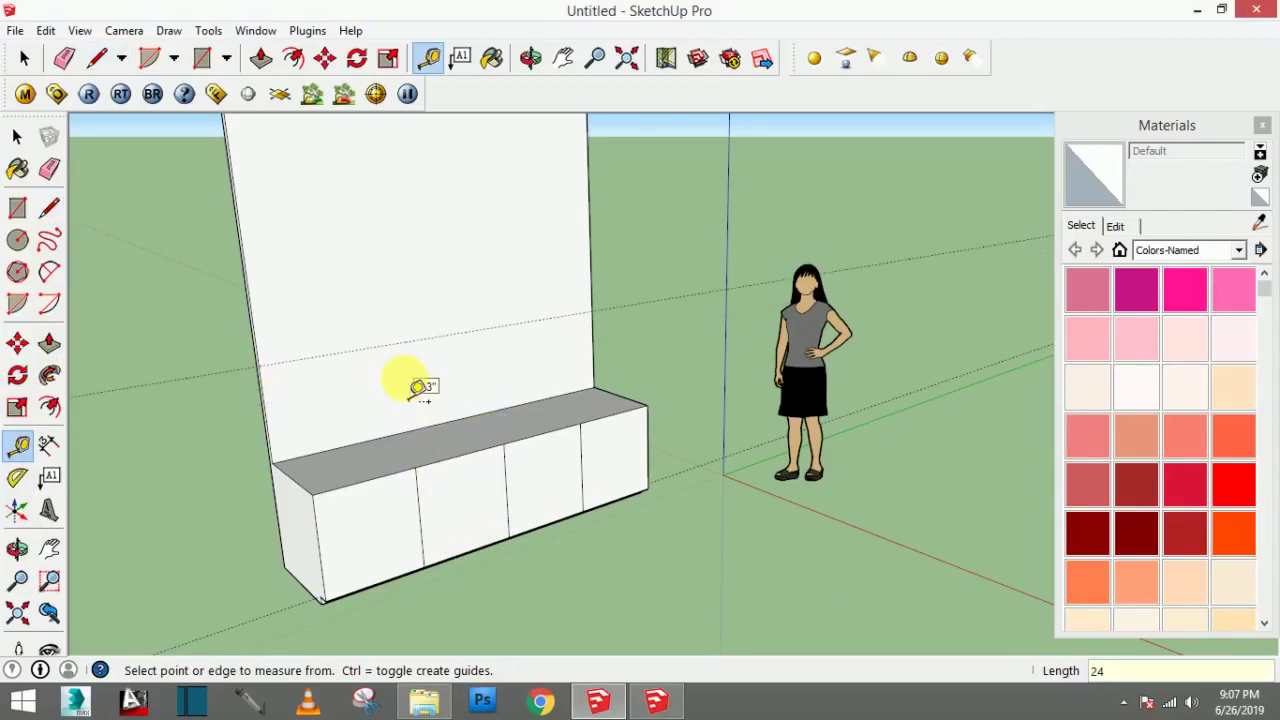
pyautogui.hotkey('ctrl', 'z')
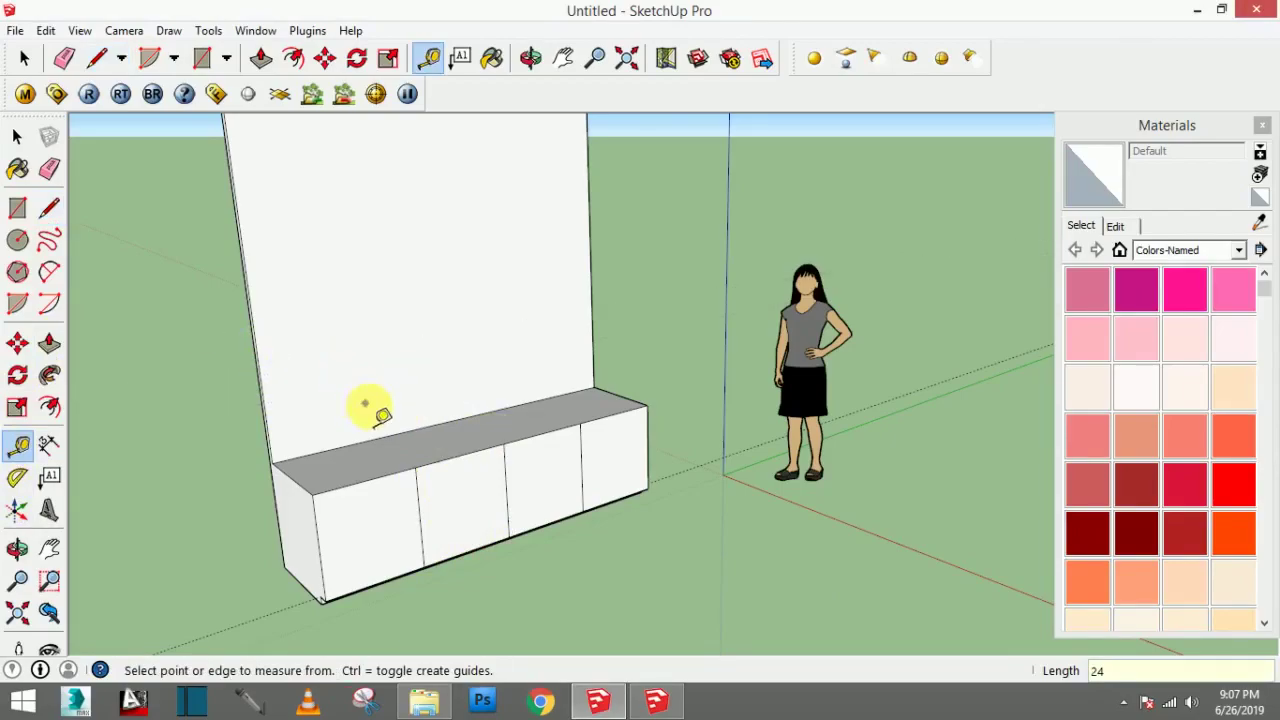
pyautogui.click(15, 135)
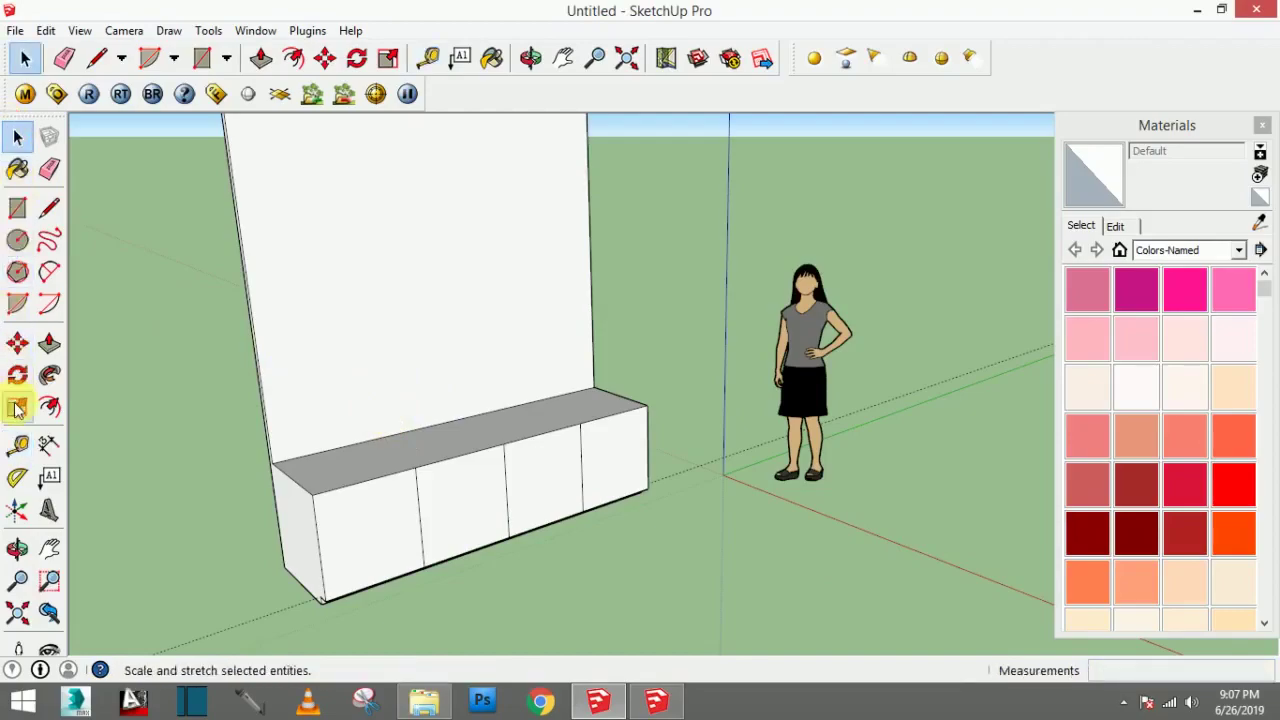
pyautogui.click(17, 445)
pyautogui.click(410, 430)
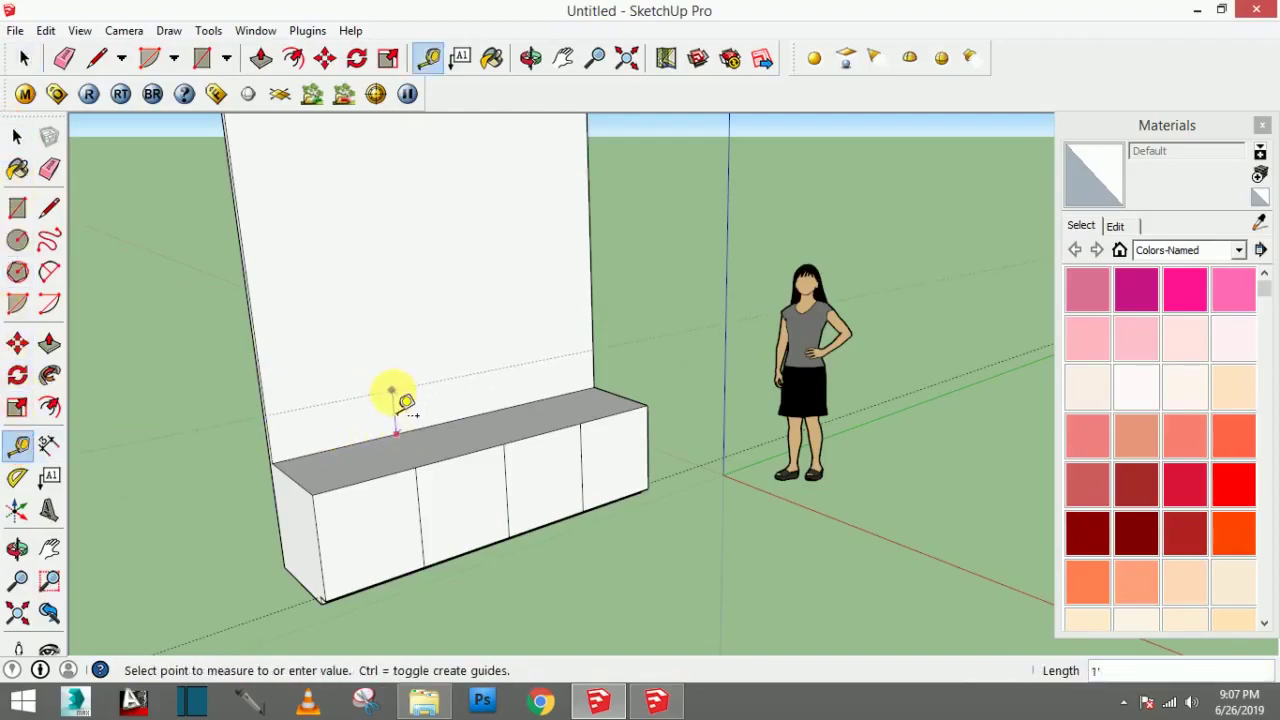
pyautogui.write('2')
pyautogui.press('Return')
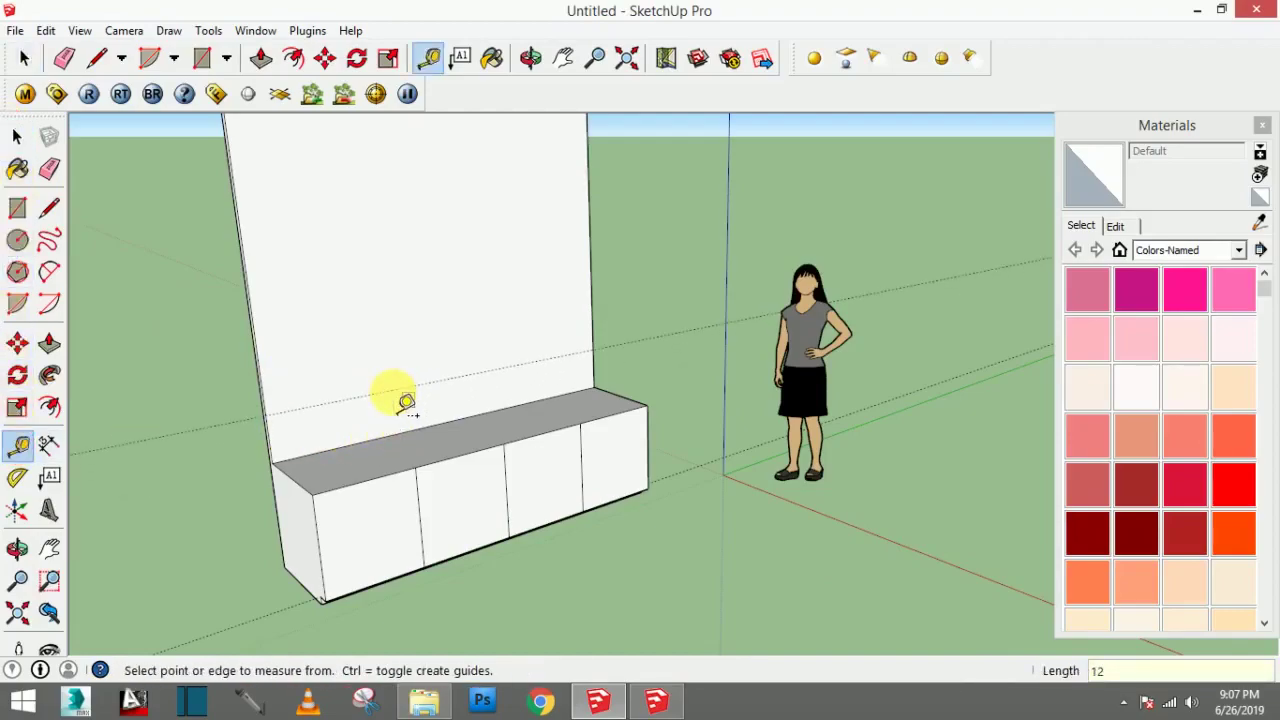
# Step: Draw a thin rectangular band across the back panel along the 12" guideline
pyautogui.click(17, 207)
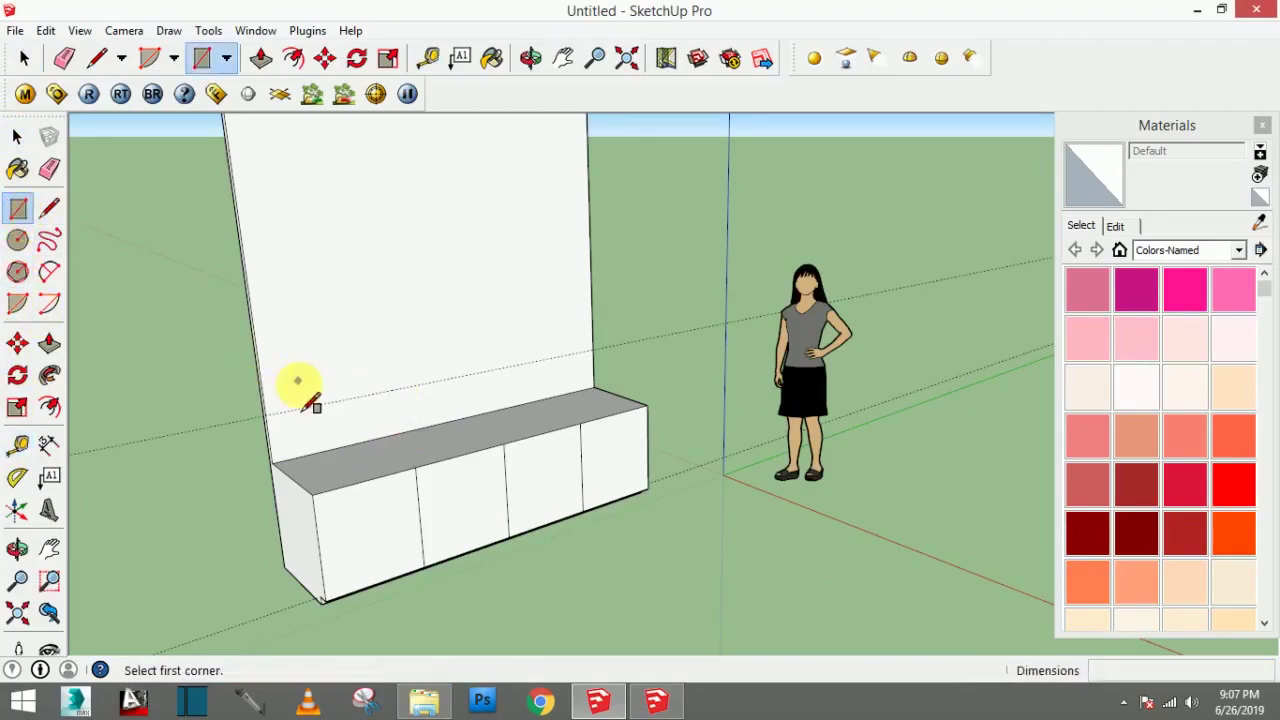
pyautogui.click(264, 416)
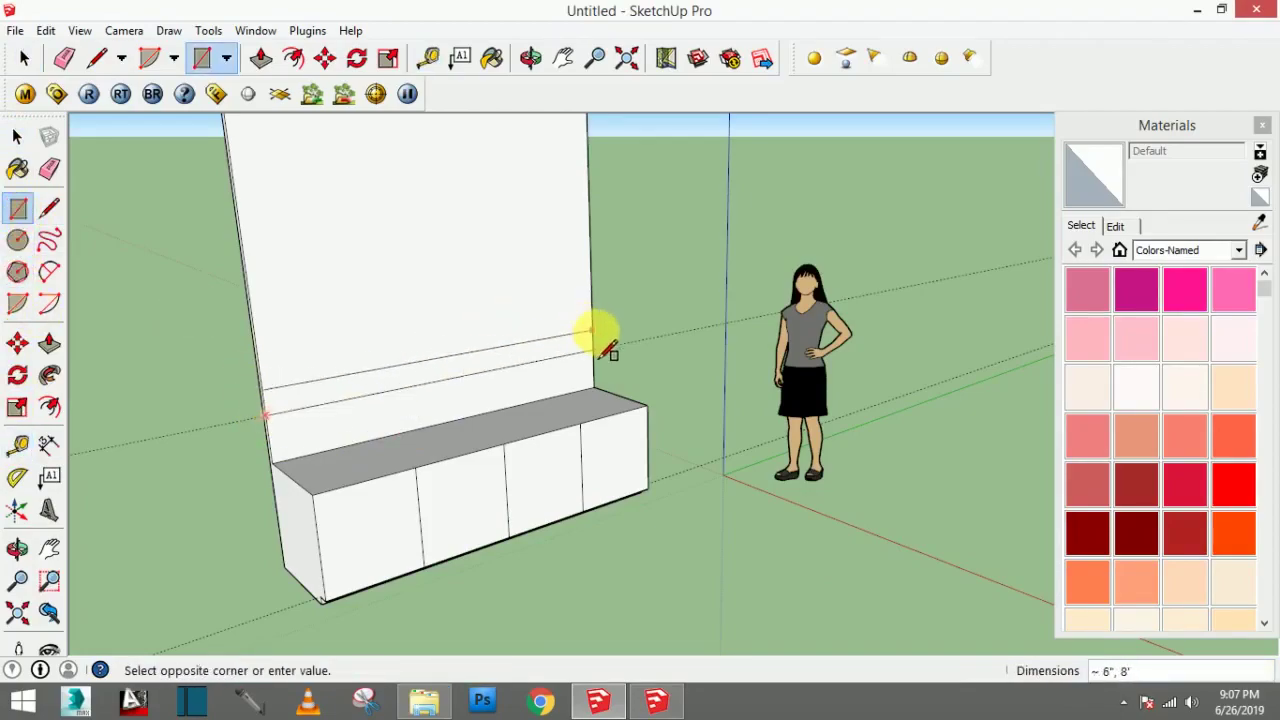
pyautogui.scroll(2, 597, 337)
pyautogui.scroll(2, 595, 350)
pyautogui.scroll(1, 593, 362)
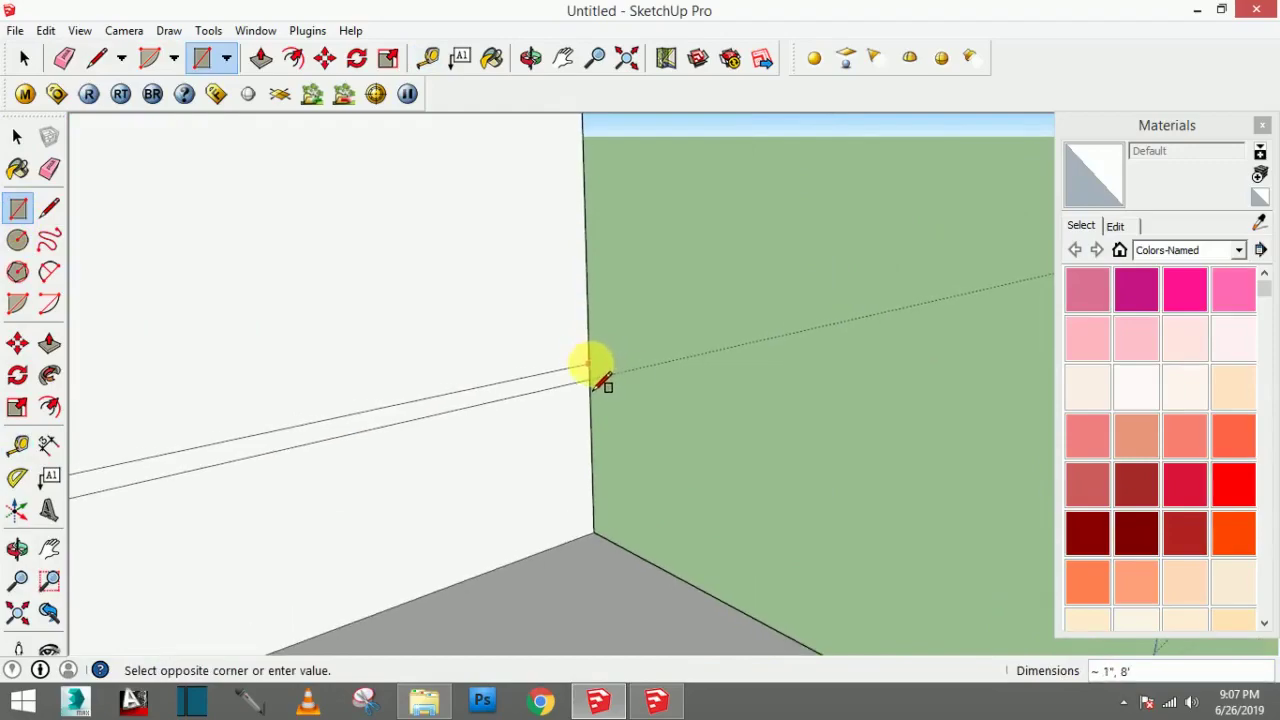
pyautogui.click(591, 366)
pyautogui.scroll(-1, 585, 375)
pyautogui.scroll(-2, 571, 395)
pyautogui.scroll(-2, 480, 420)
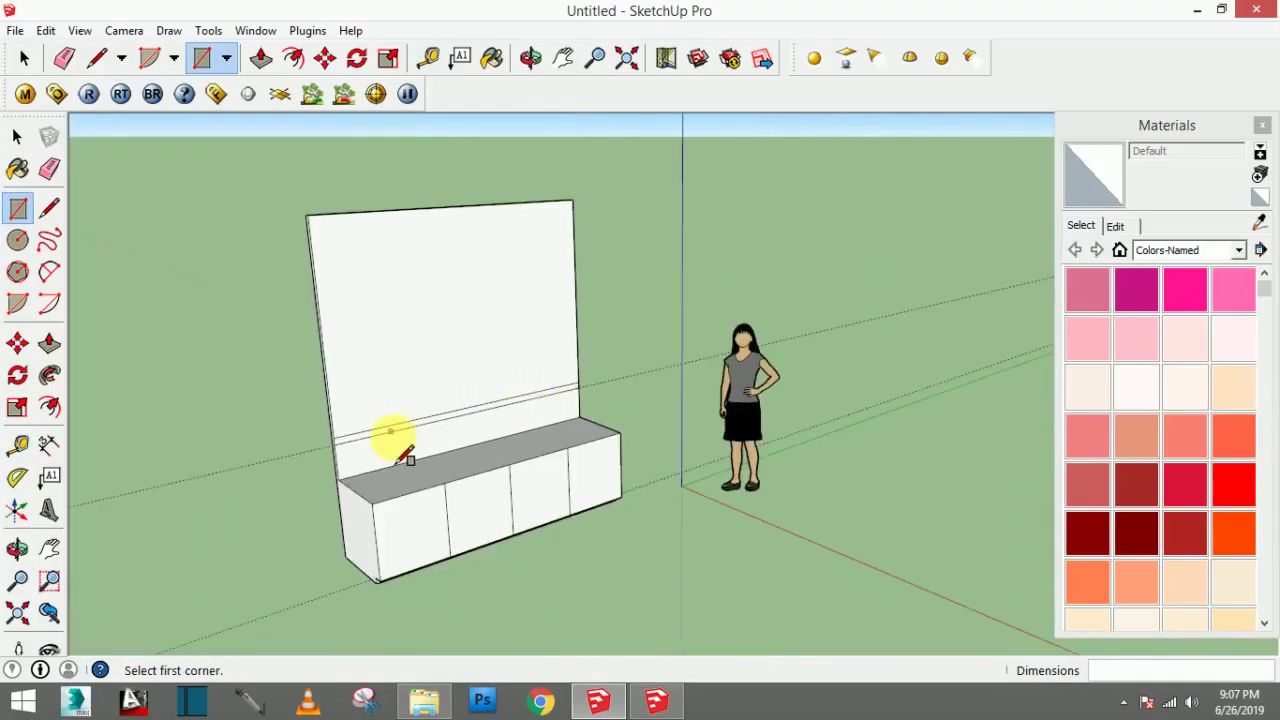
# Step: Push/Pull the band outward into a shelf projecting above the cabinet
pyautogui.click(49, 343)
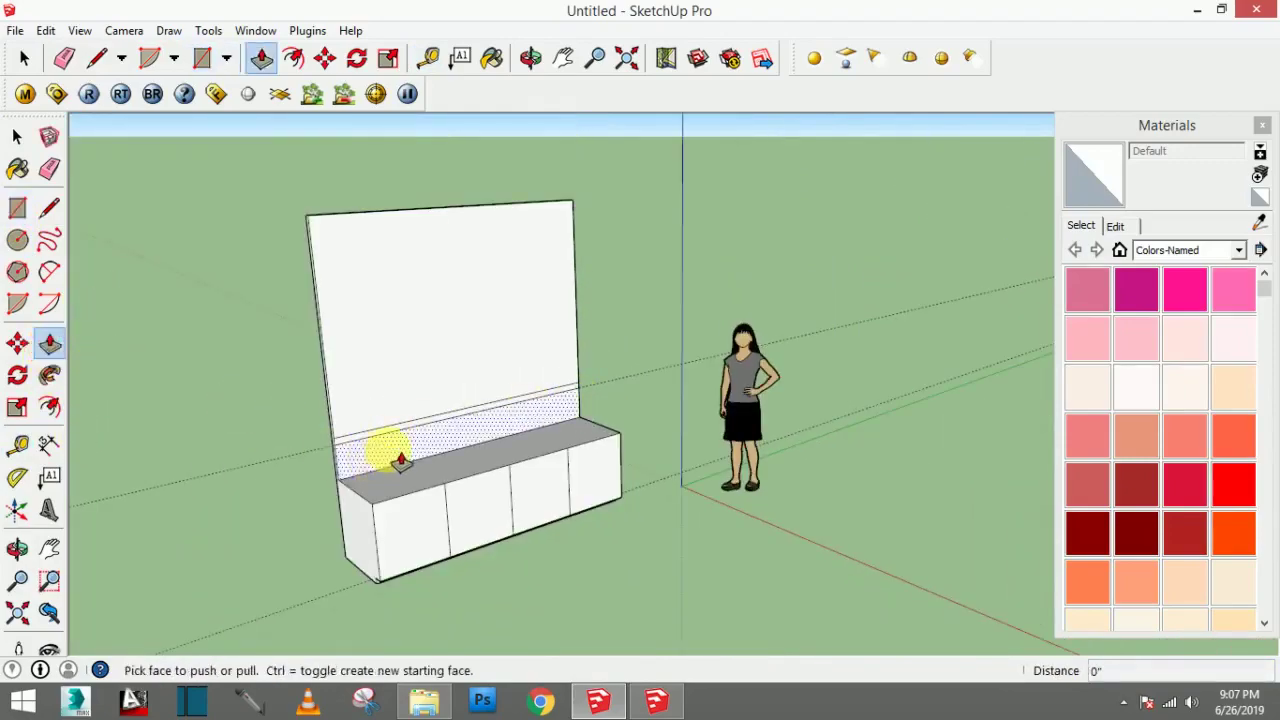
pyautogui.moveTo(400, 460); pyautogui.dragTo(409, 503)
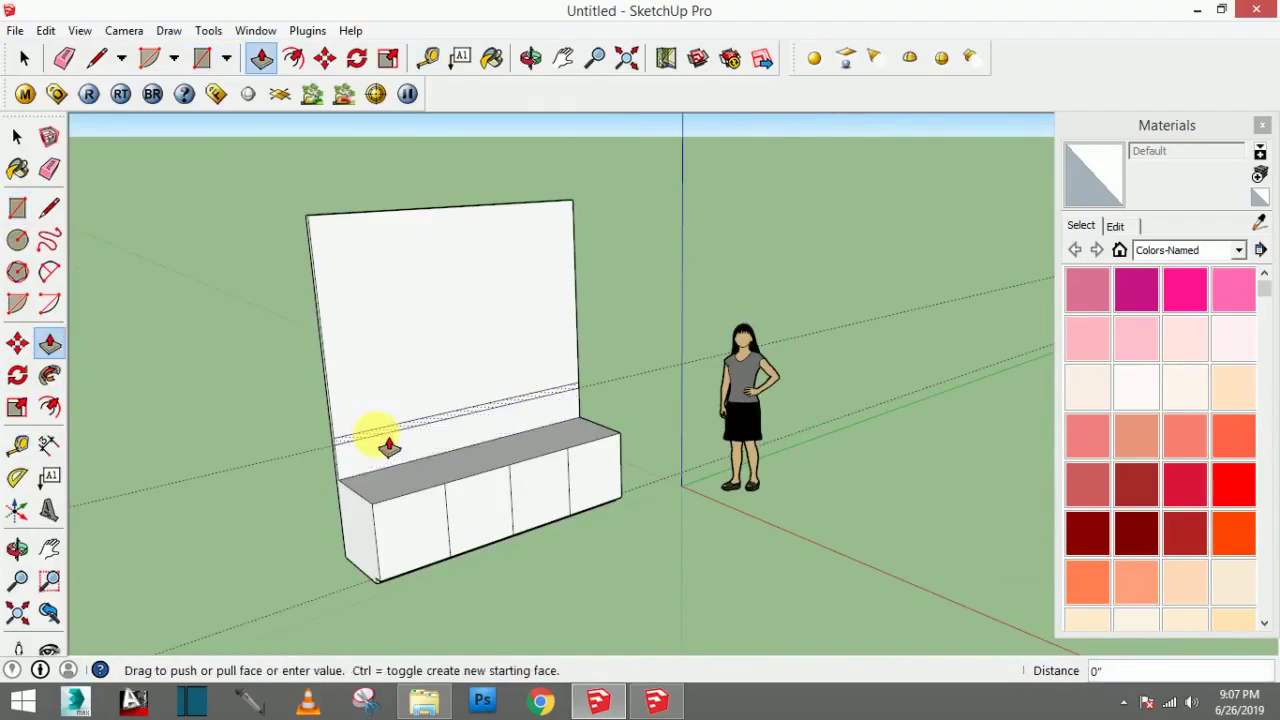
pyautogui.click(394, 514)
pyautogui.moveTo(429, 500)
pyautogui.mouseDown(button='middle')
pyautogui.moveTo(540, 432)
pyautogui.moveTo(466, 480)
pyautogui.moveTo(486, 480)
pyautogui.moveTo(470, 428)
pyautogui.mouseUp(button='middle')
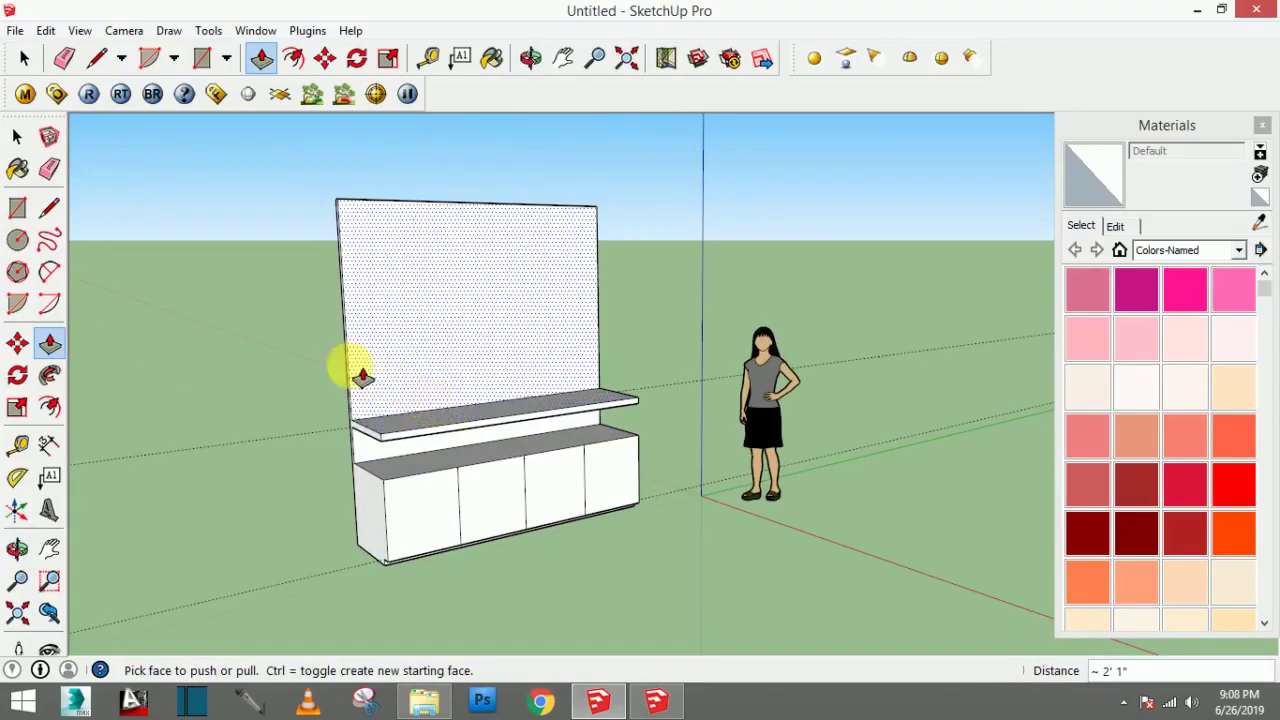
# Step: From a front view, place a trial guide 12 inches from the back panel's left edge
pyautogui.moveTo(508, 363)
pyautogui.mouseDown(button='middle')
pyautogui.moveTo(465, 390)
pyautogui.moveTo(343, 357)
pyautogui.mouseUp(button='middle')
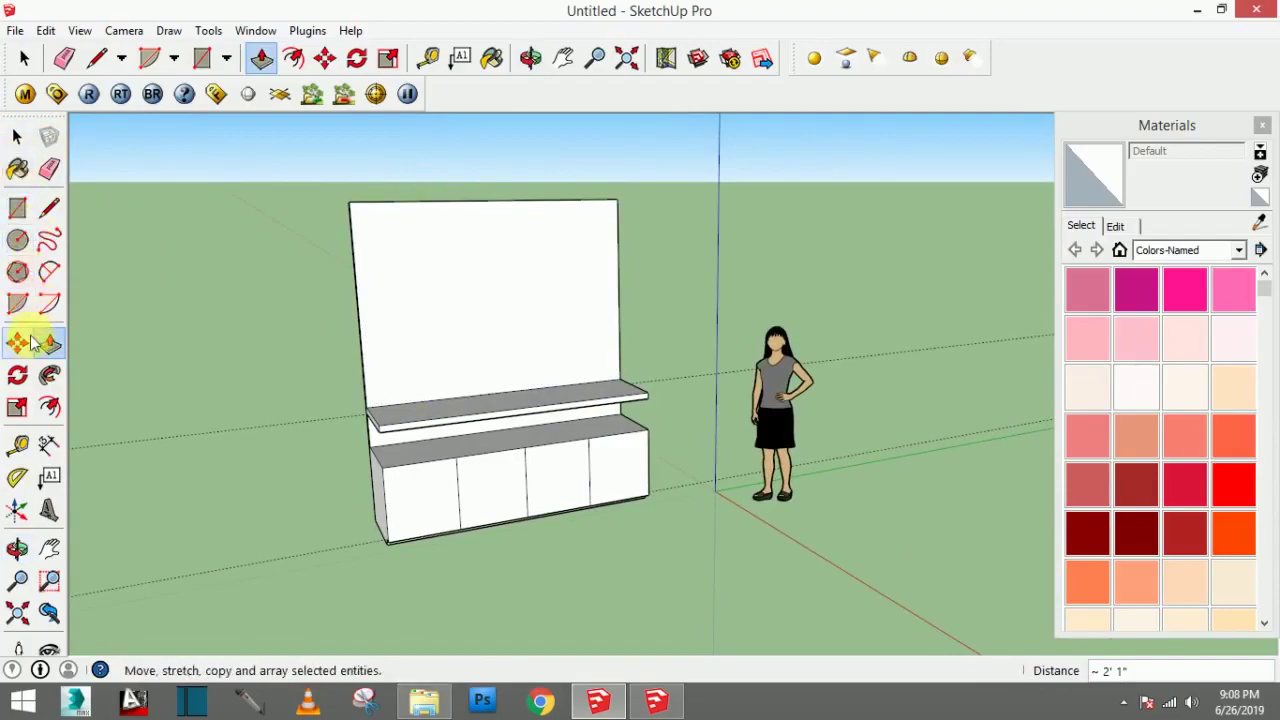
pyautogui.click(18, 444)
pyautogui.click(360, 331)
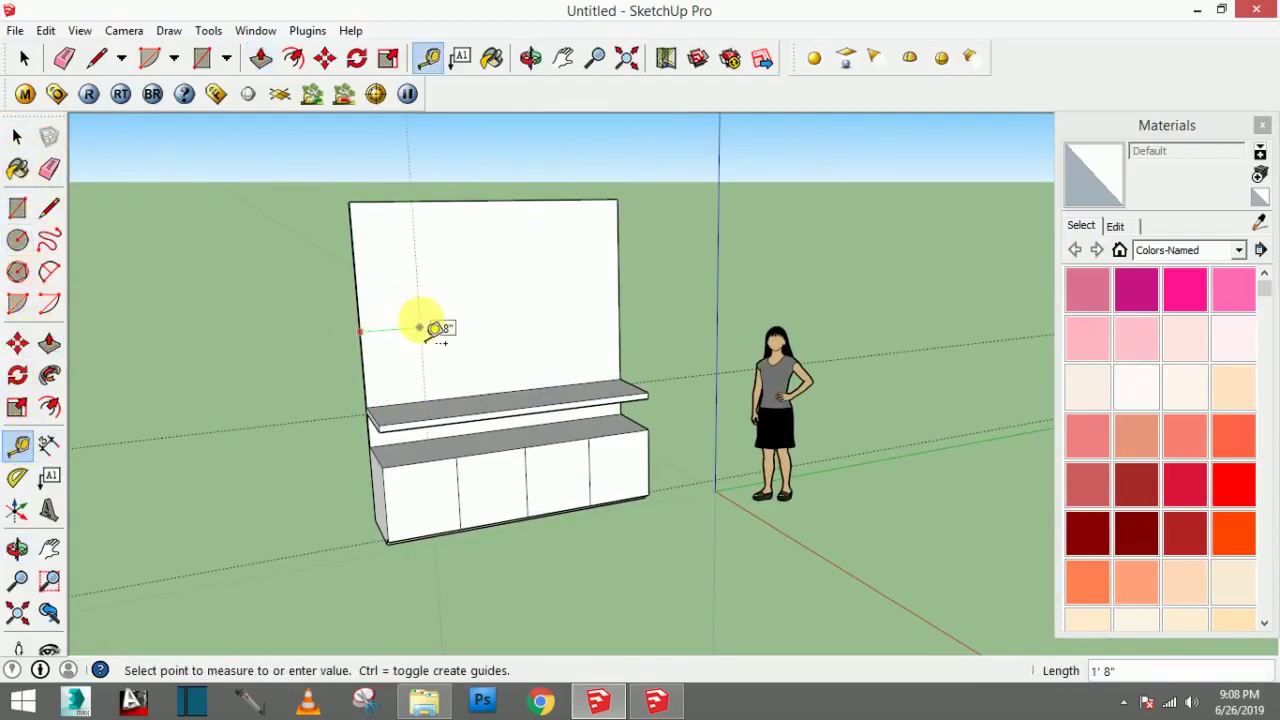
pyautogui.write('12')
pyautogui.press('Return')
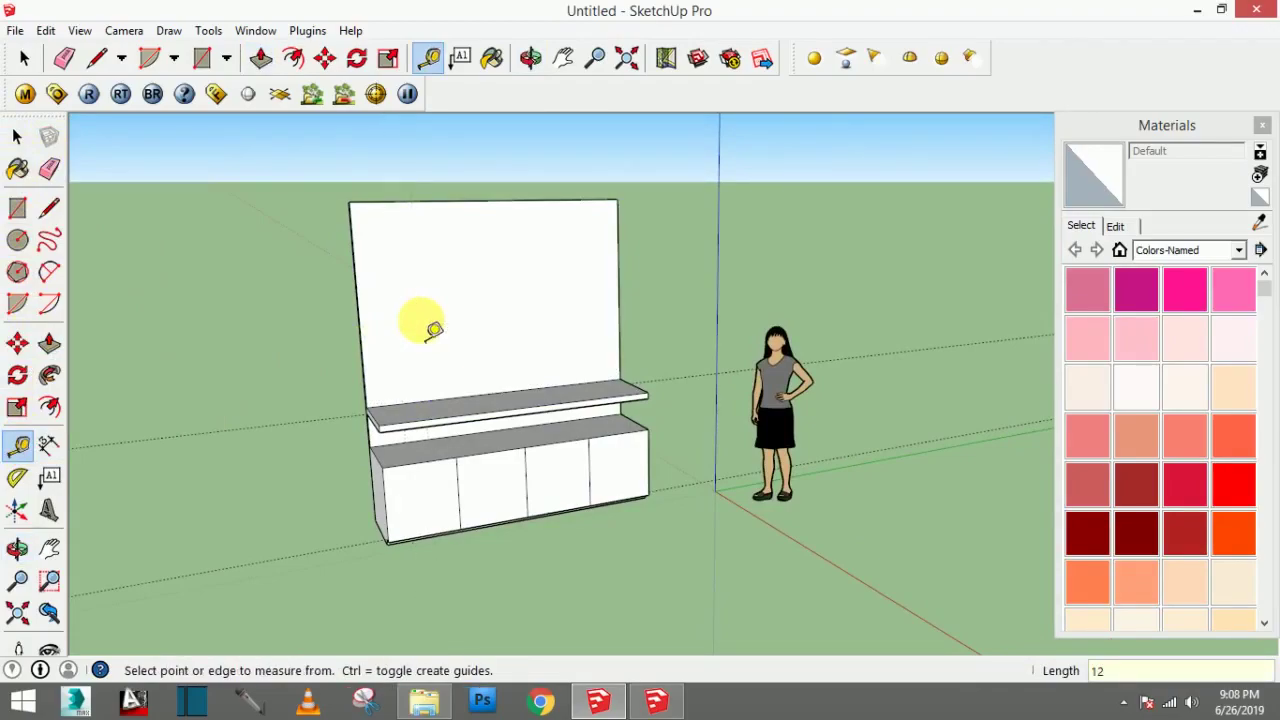
pyautogui.click(359, 318)
pyautogui.click(412, 329)
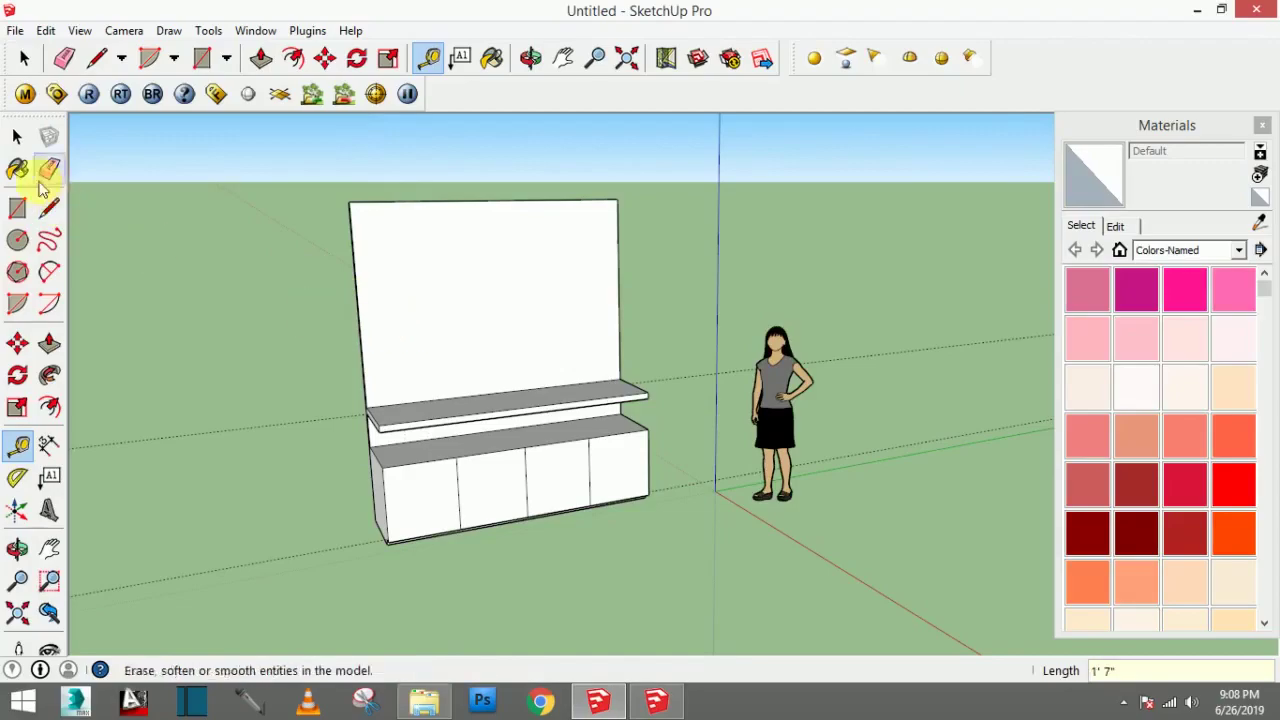
# Step: Place vertical guides 16 inches in from the back panel's left and right edges
pyautogui.click(17, 444)
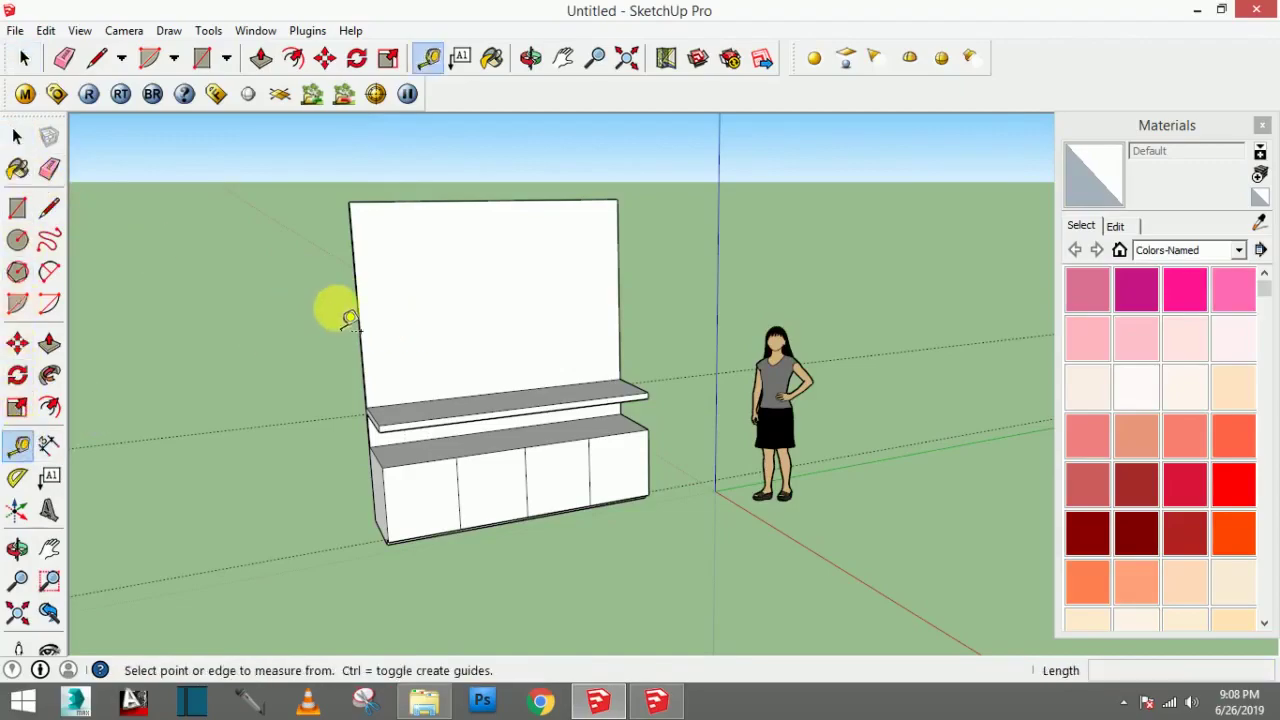
pyautogui.click(357, 310)
pyautogui.write('1')
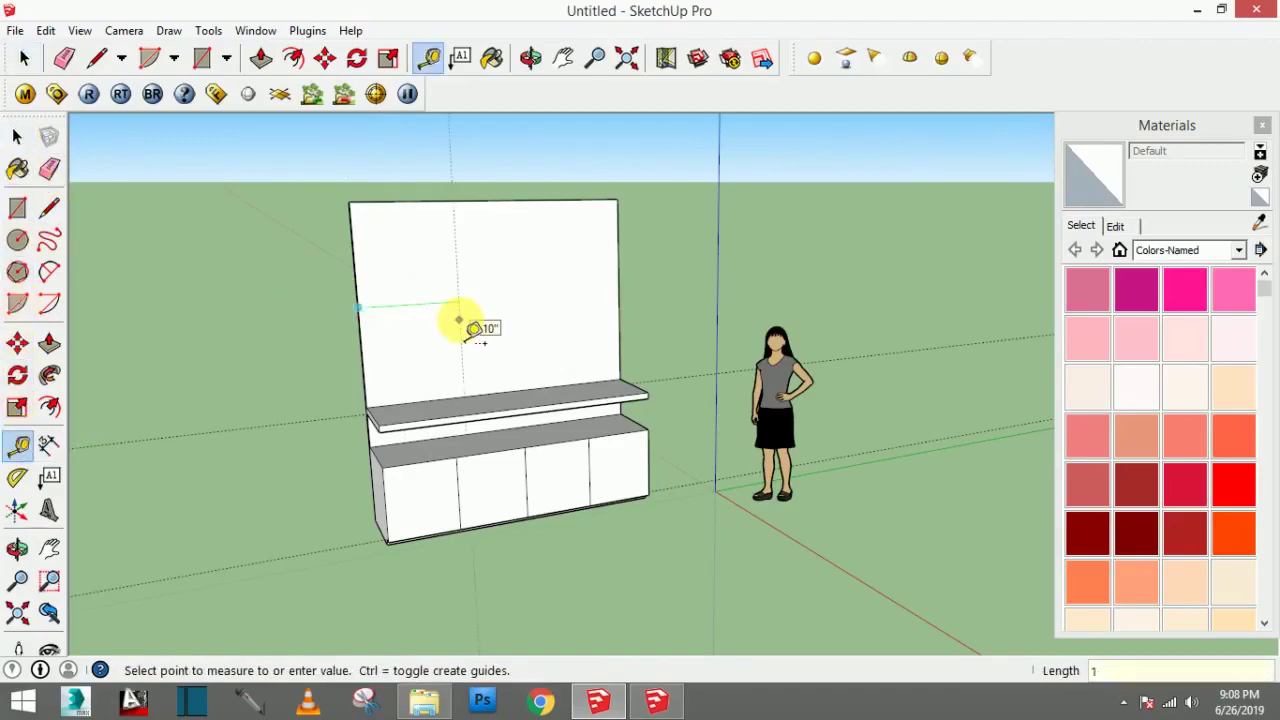
pyautogui.write('6')
pyautogui.press('Return')
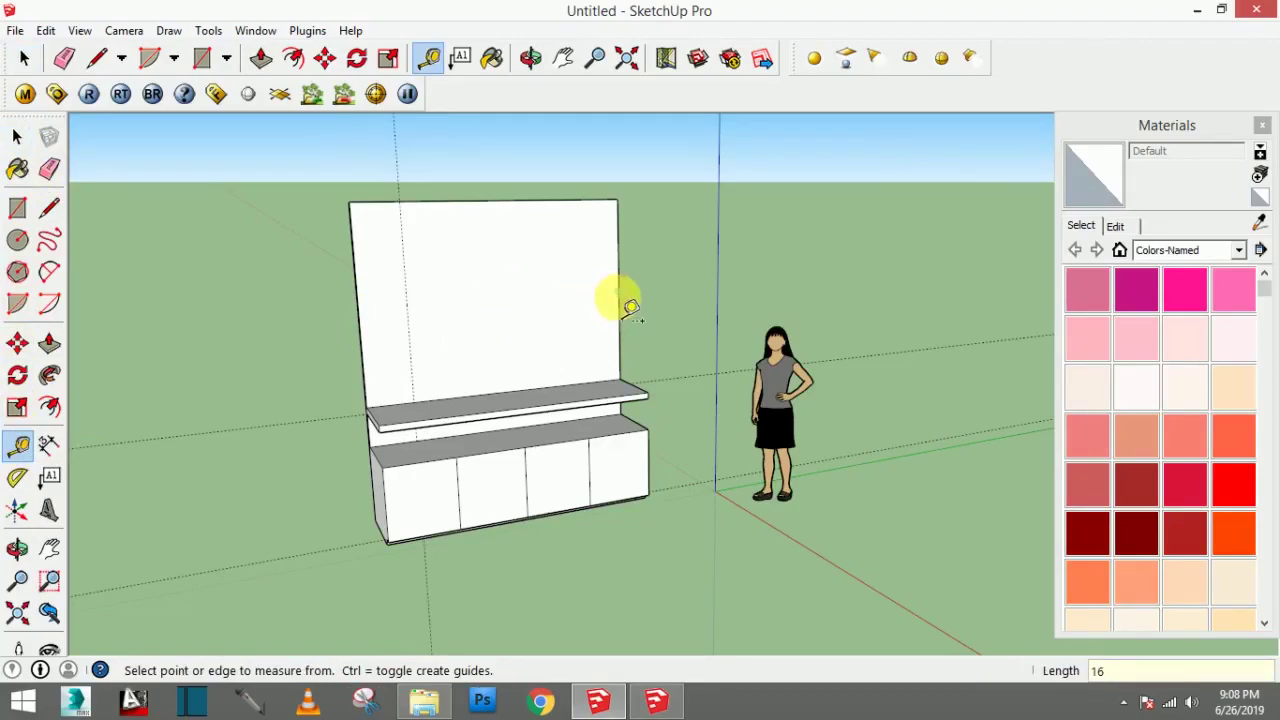
pyautogui.click(618, 292)
pyautogui.write('6')
pyautogui.press('Return')
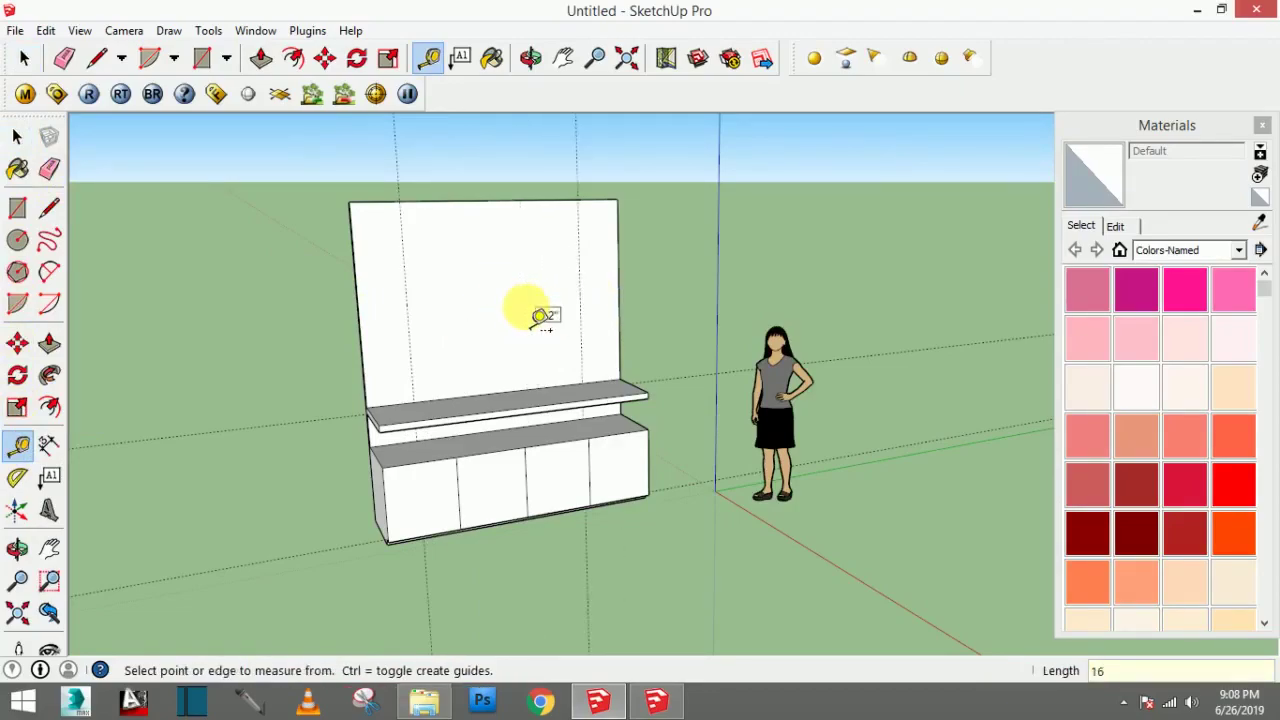
pyautogui.click(18, 205)
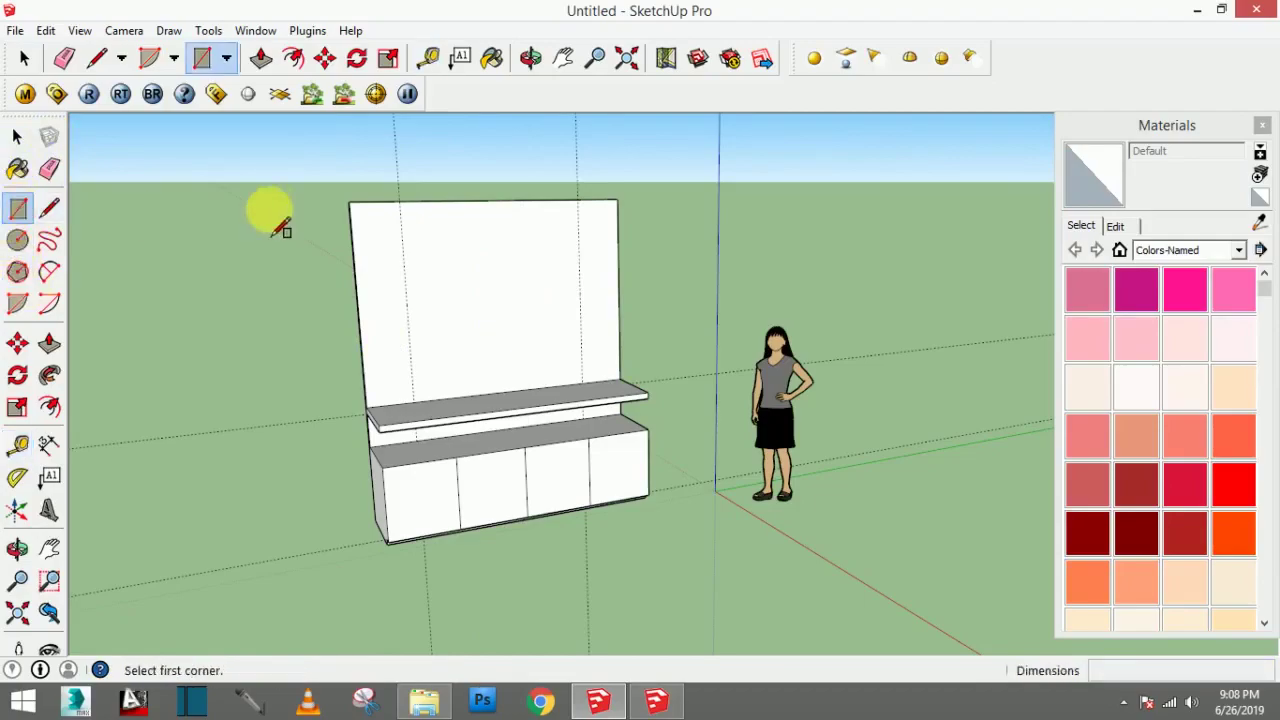
# Step: Draw 1'4" by 5'10" strip rectangles down the panel's left and right sides
pyautogui.click(400, 205)
pyautogui.click(374, 407)
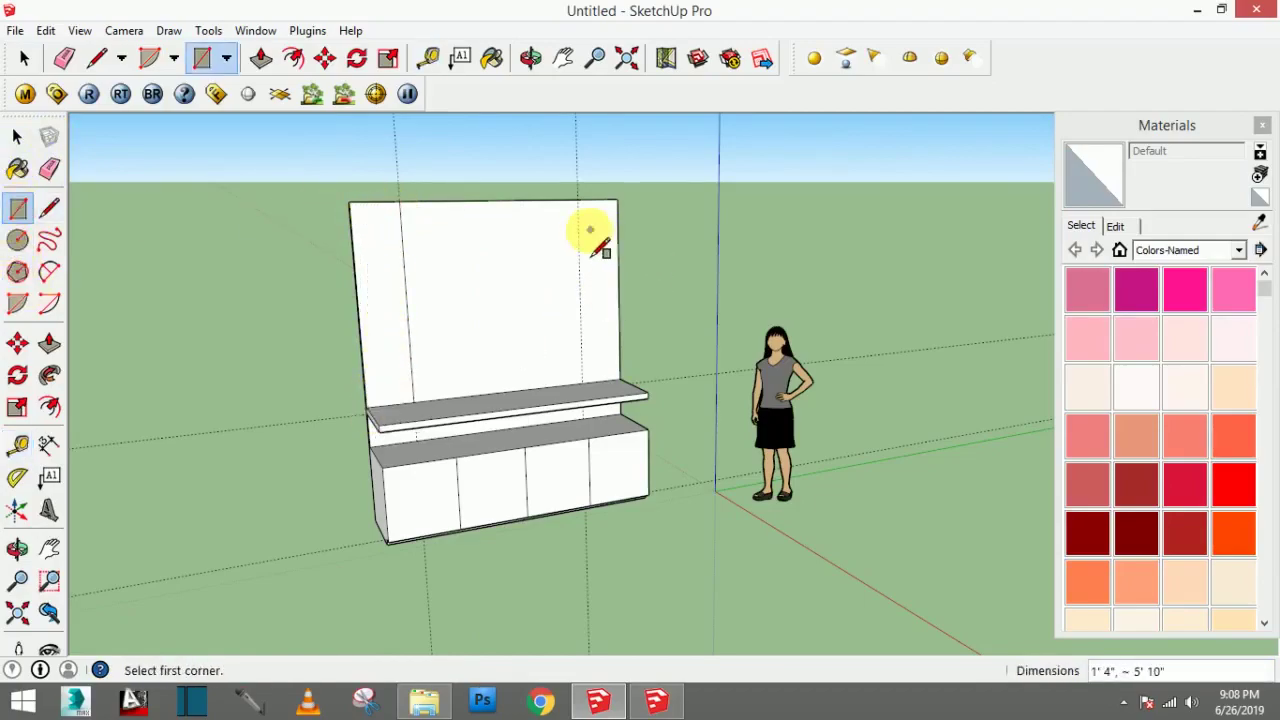
pyautogui.click(578, 203)
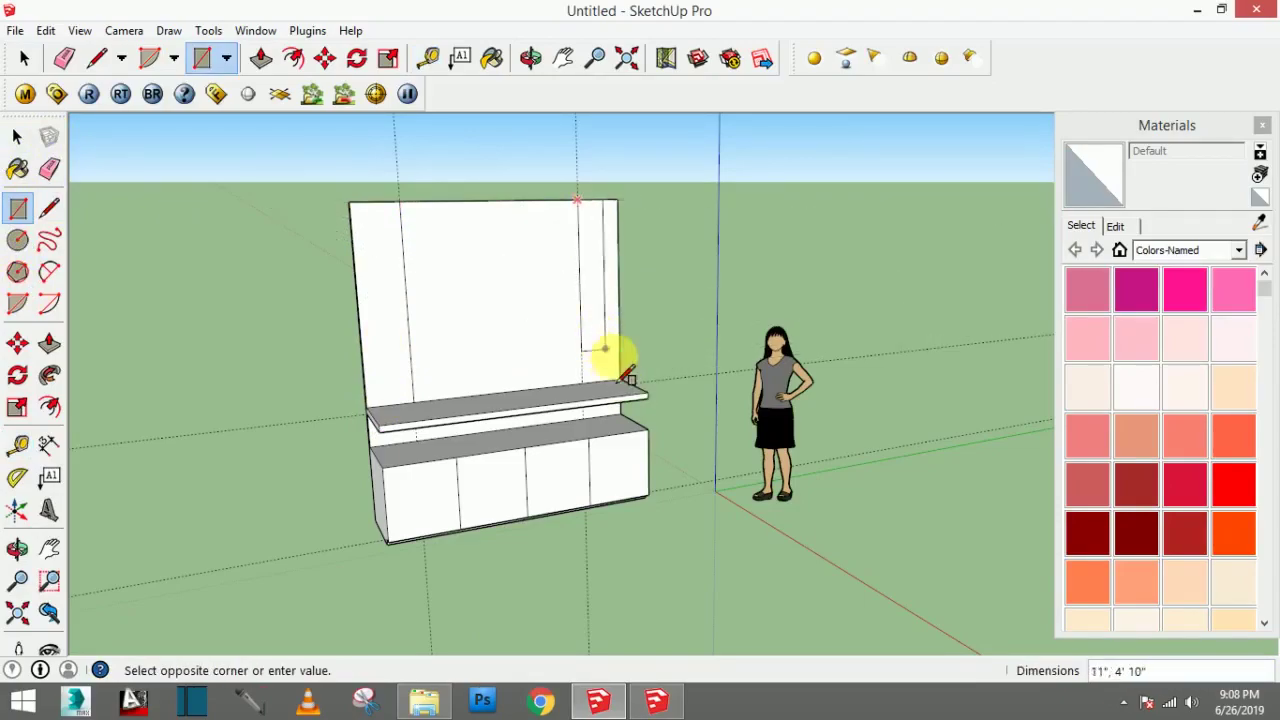
pyautogui.click(618, 383)
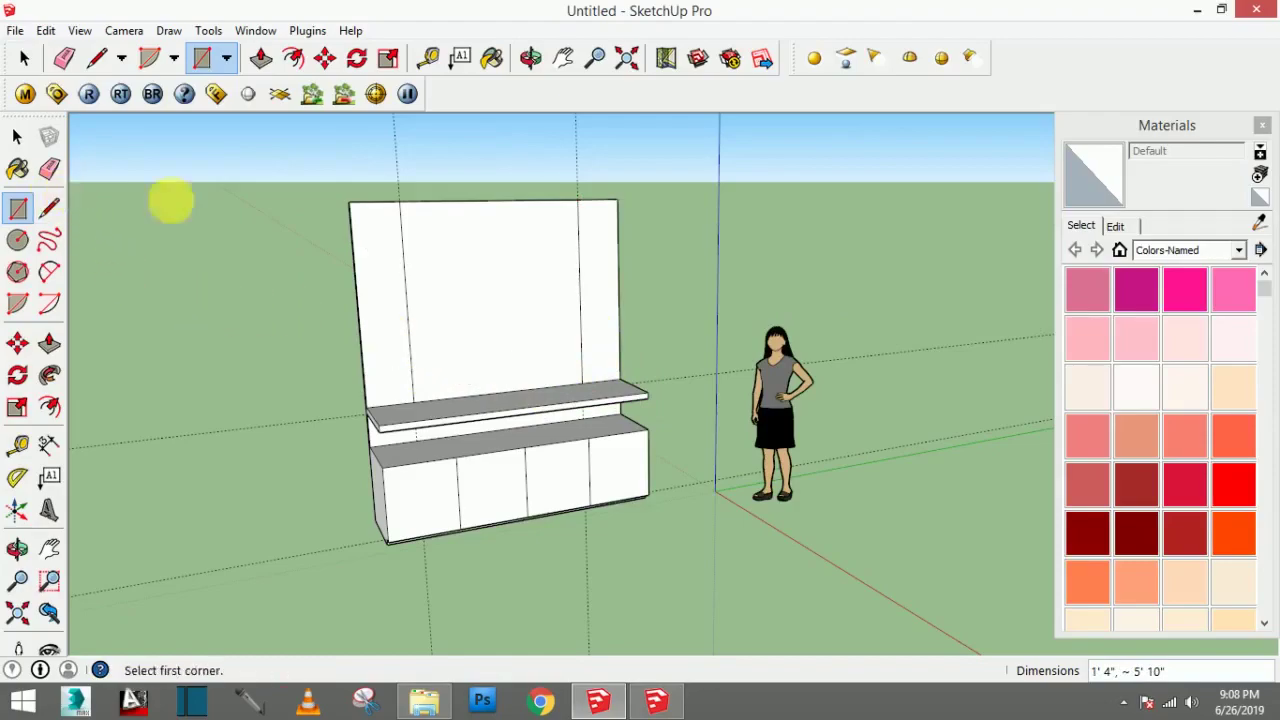
pyautogui.click(17, 140)
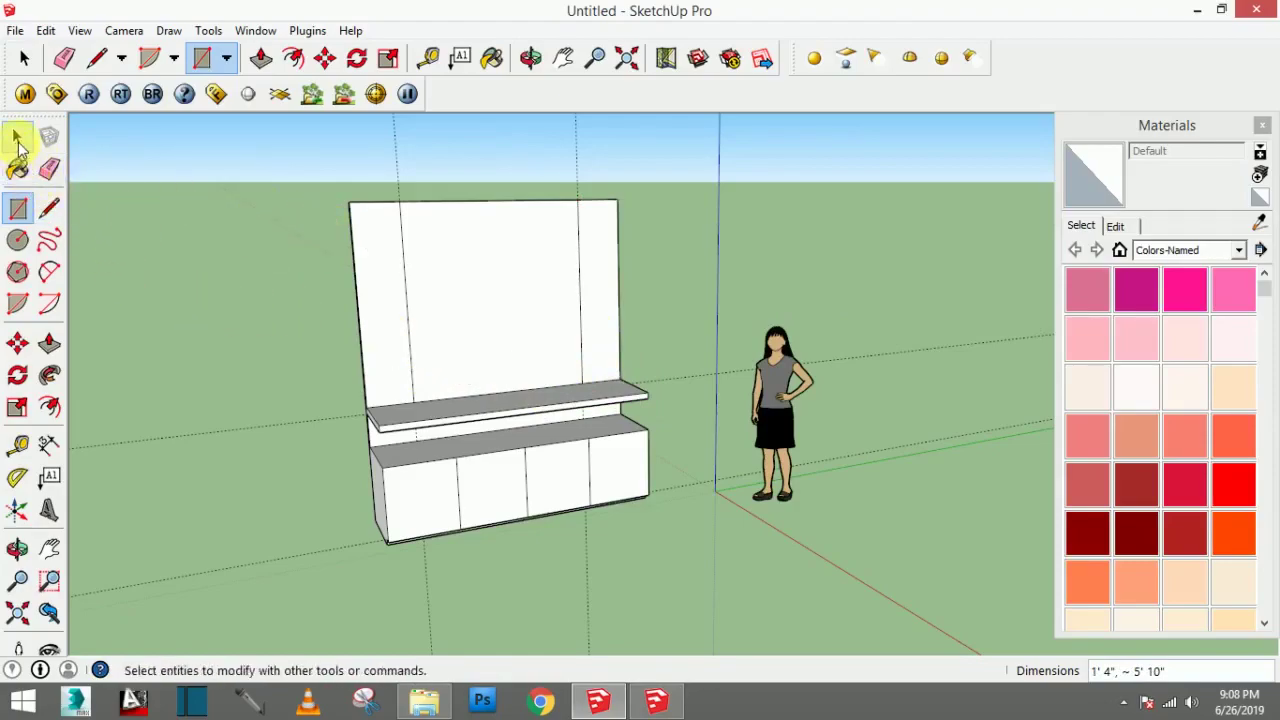
# Step: Place a horizontal guide 16 inches below the back panel's top edge
pyautogui.click(20, 443)
pyautogui.click(455, 203)
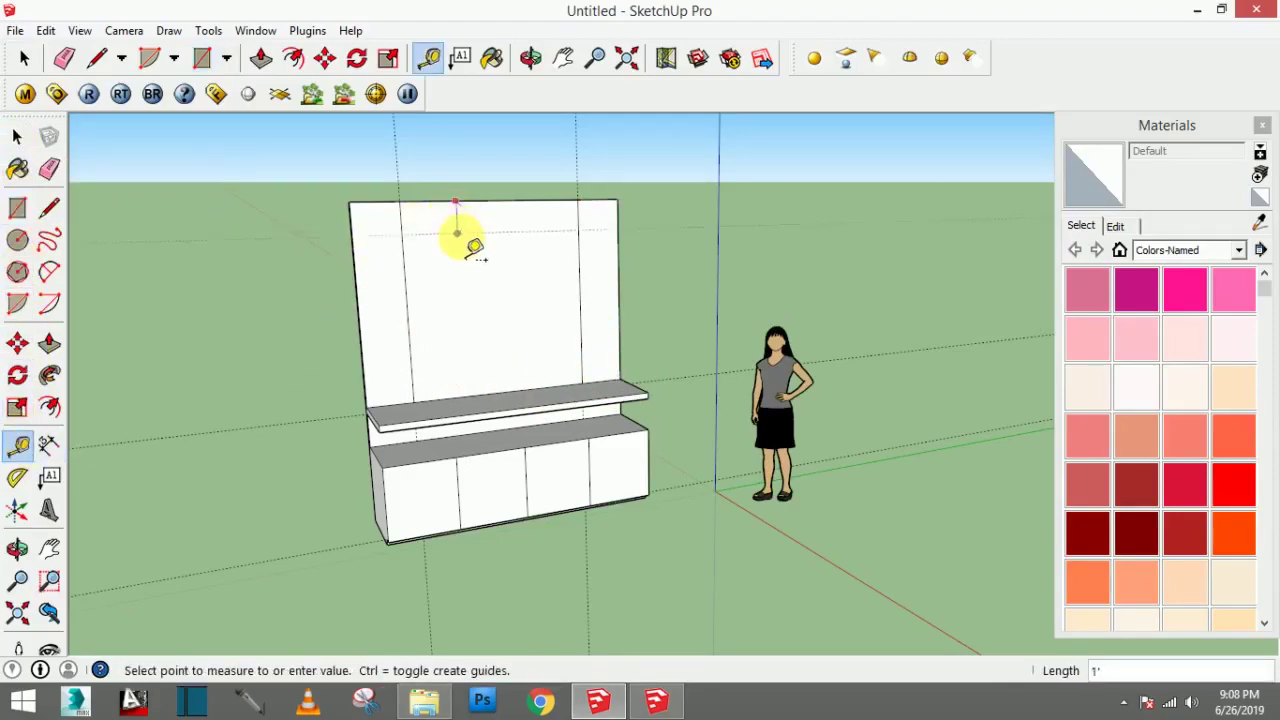
pyautogui.write('6')
pyautogui.press('Return')
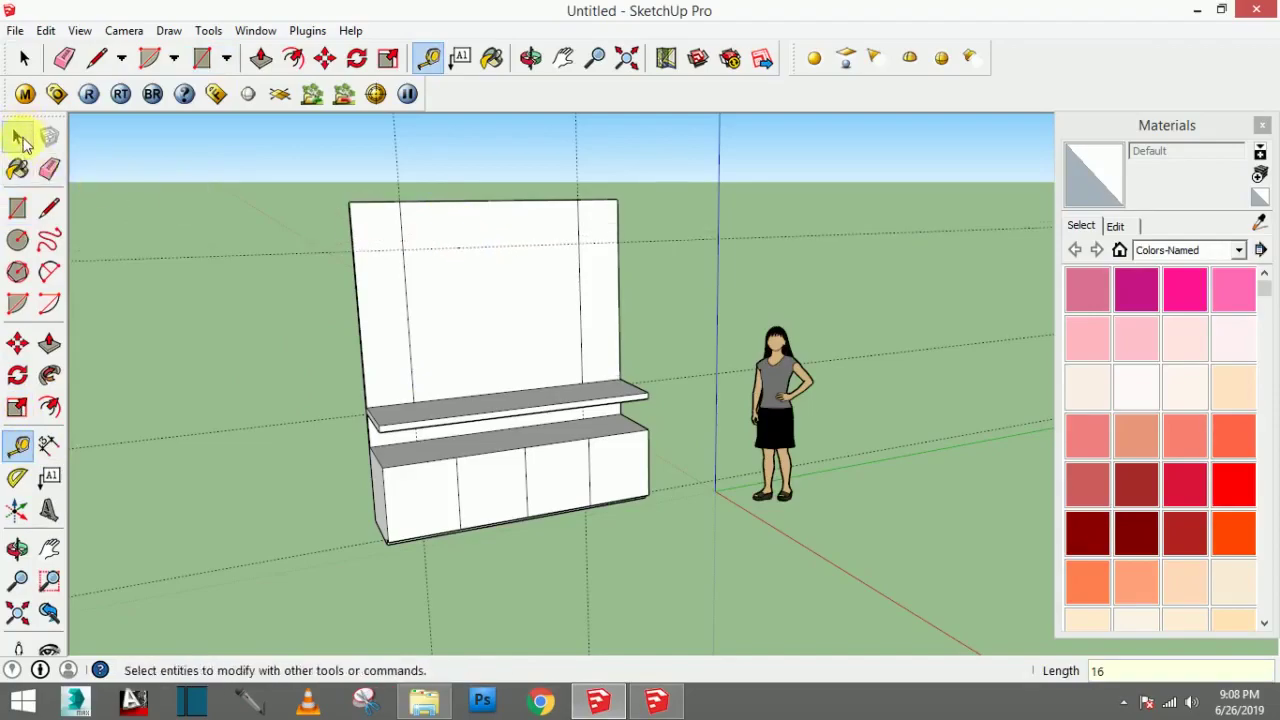
# Step: Draw upper and lower divider lines across both side strips
pyautogui.click(49, 207)
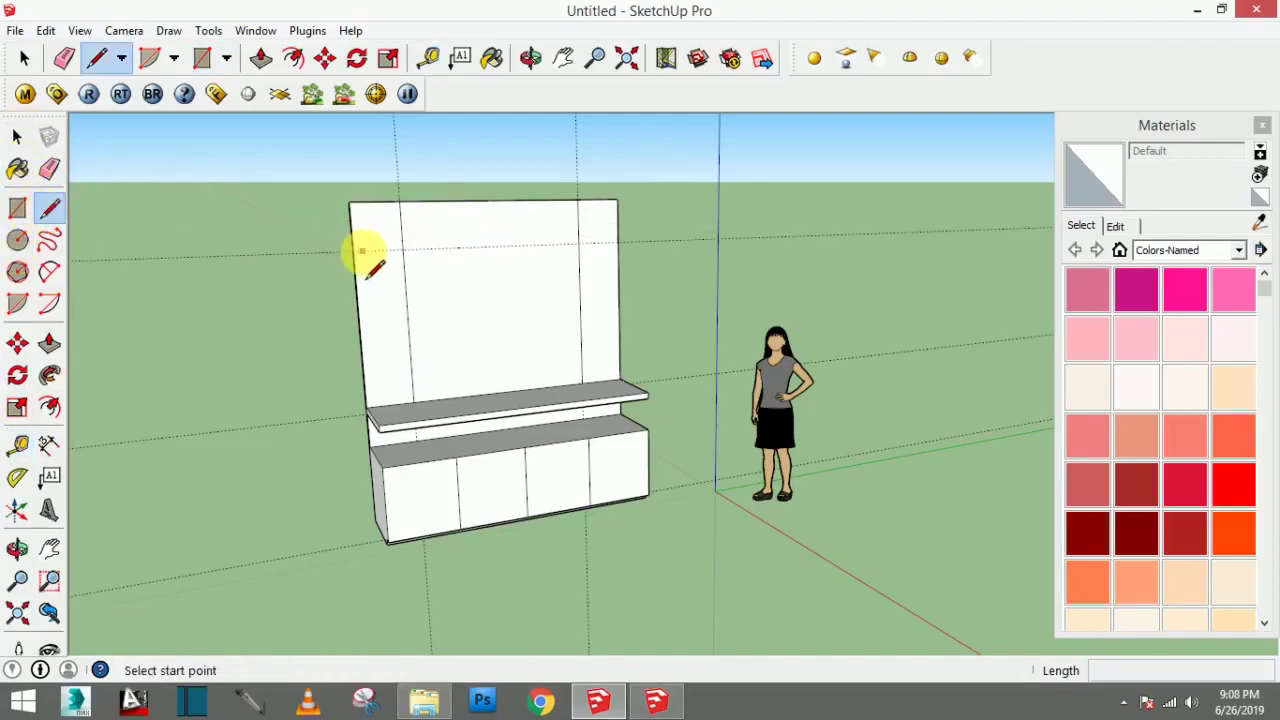
pyautogui.click(353, 250)
pyautogui.click(404, 250)
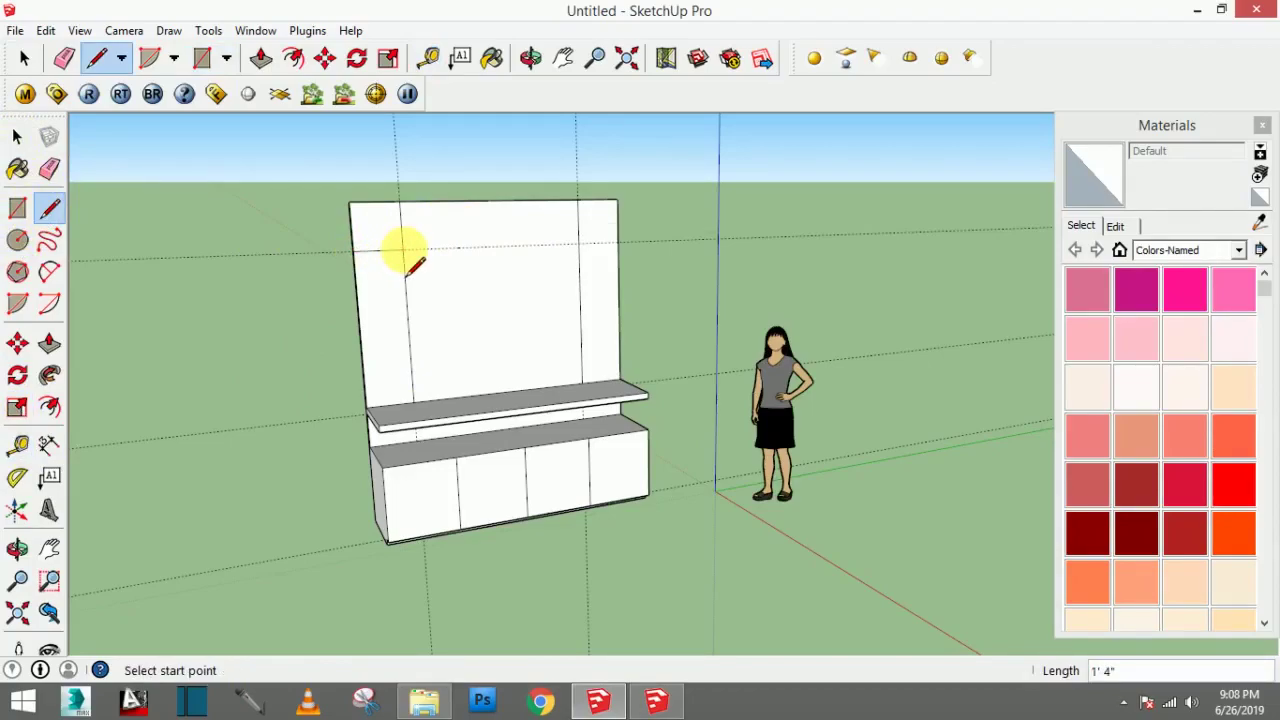
pyautogui.click(576, 238)
pyautogui.click(577, 243)
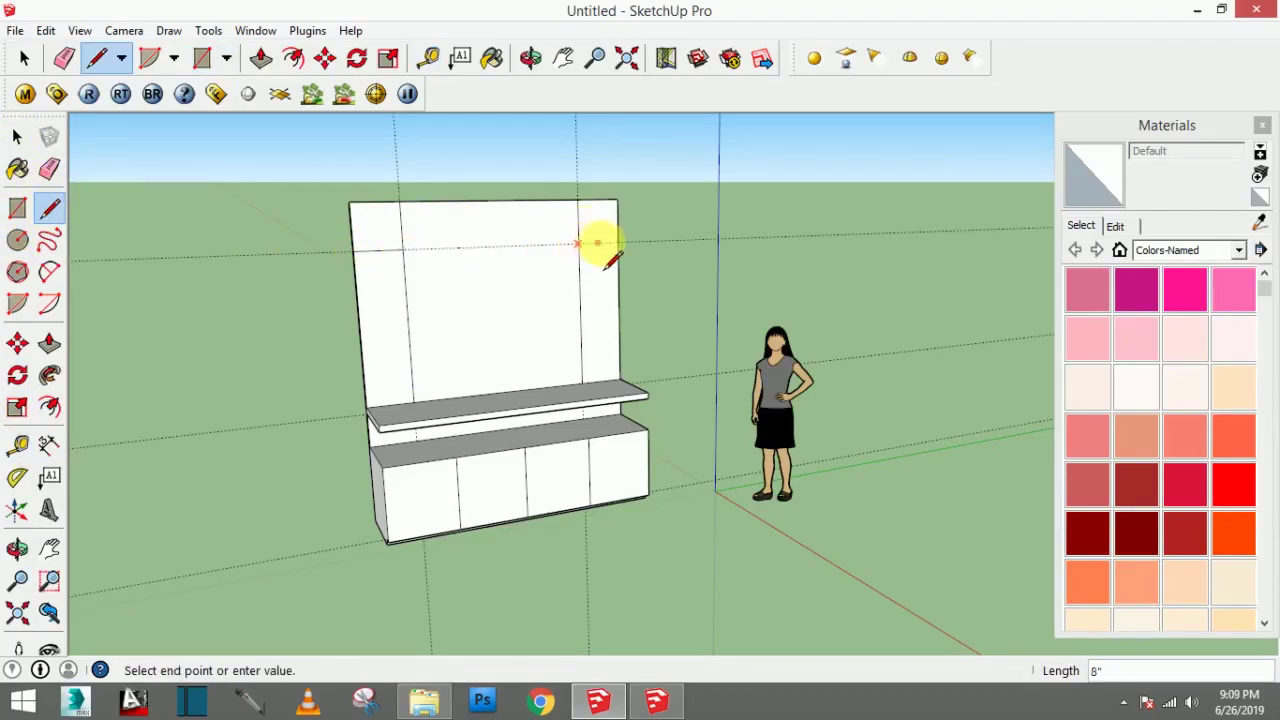
pyautogui.click(616, 242)
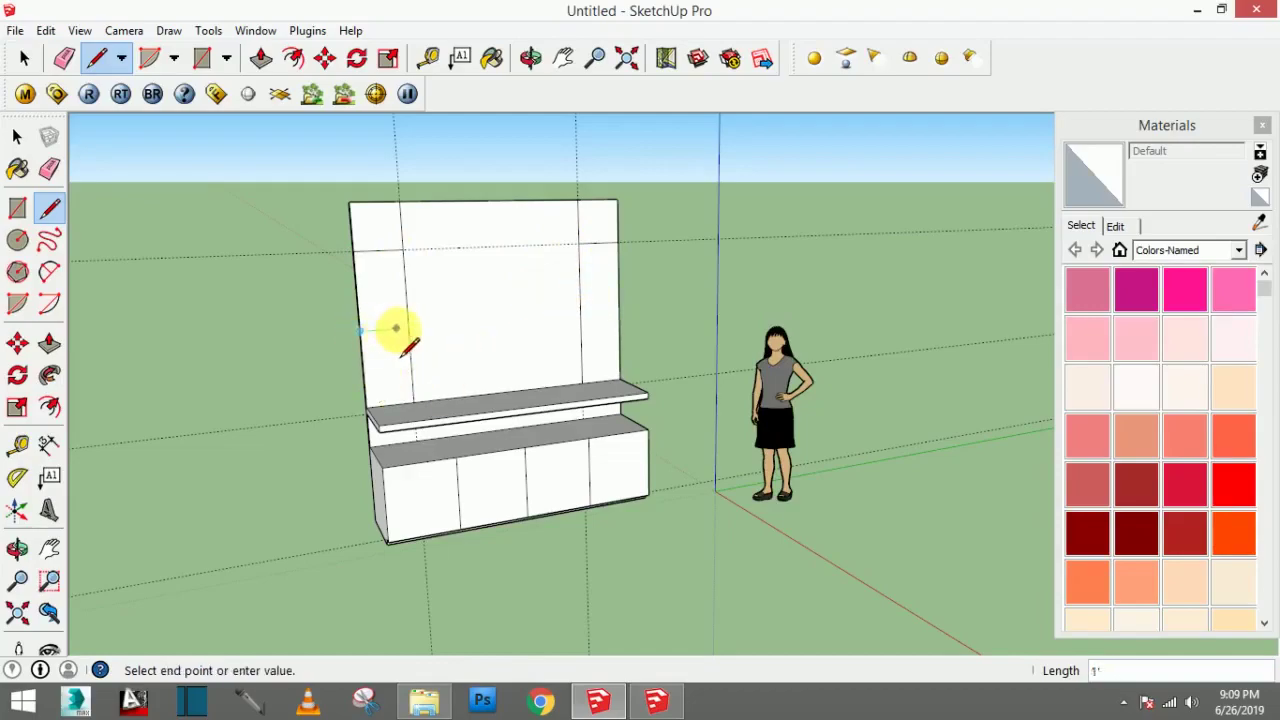
pyautogui.click(406, 326)
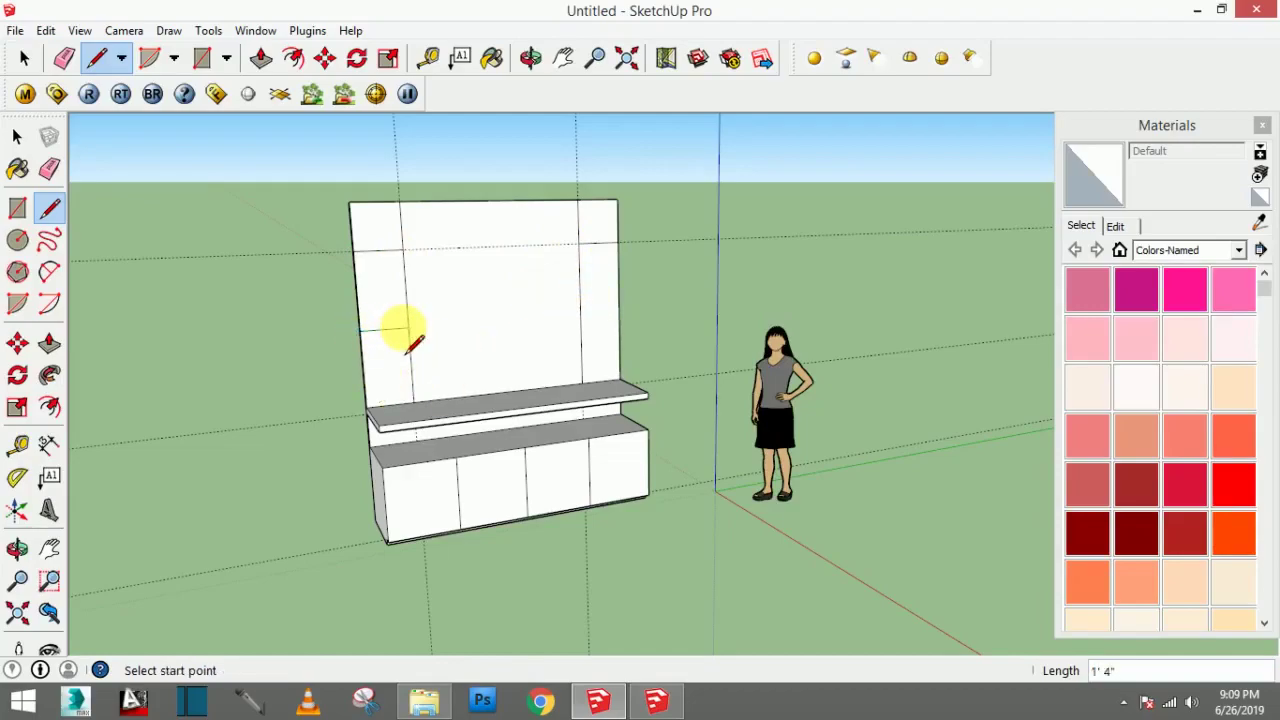
pyautogui.click(590, 316)
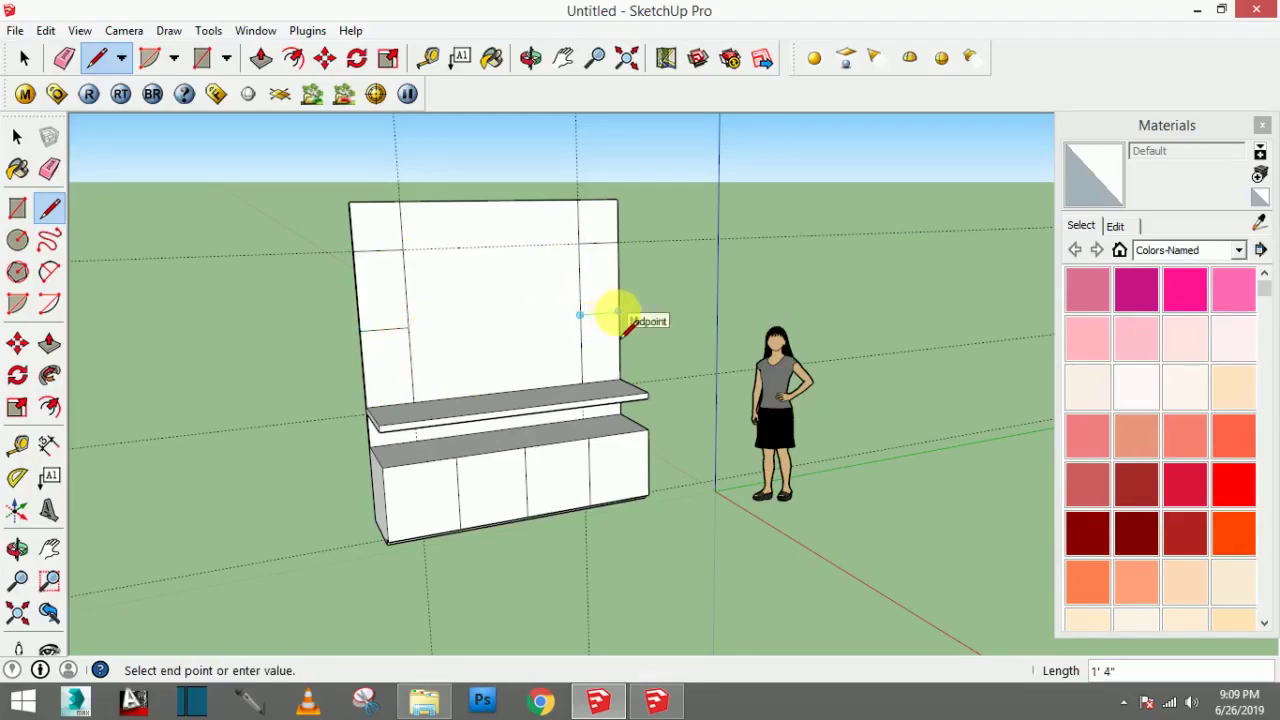
pyautogui.click(617, 316)
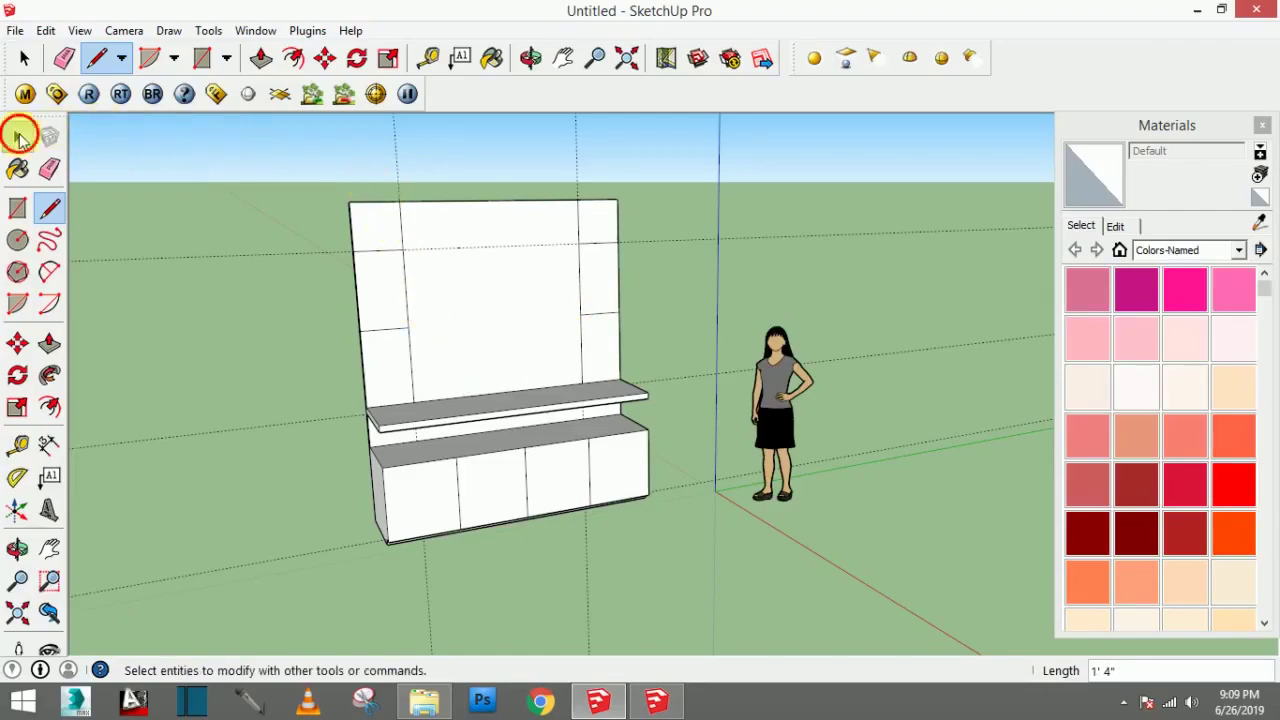
# Step: Delete all the vertical and horizontal construction guides
pyautogui.click(17, 136)
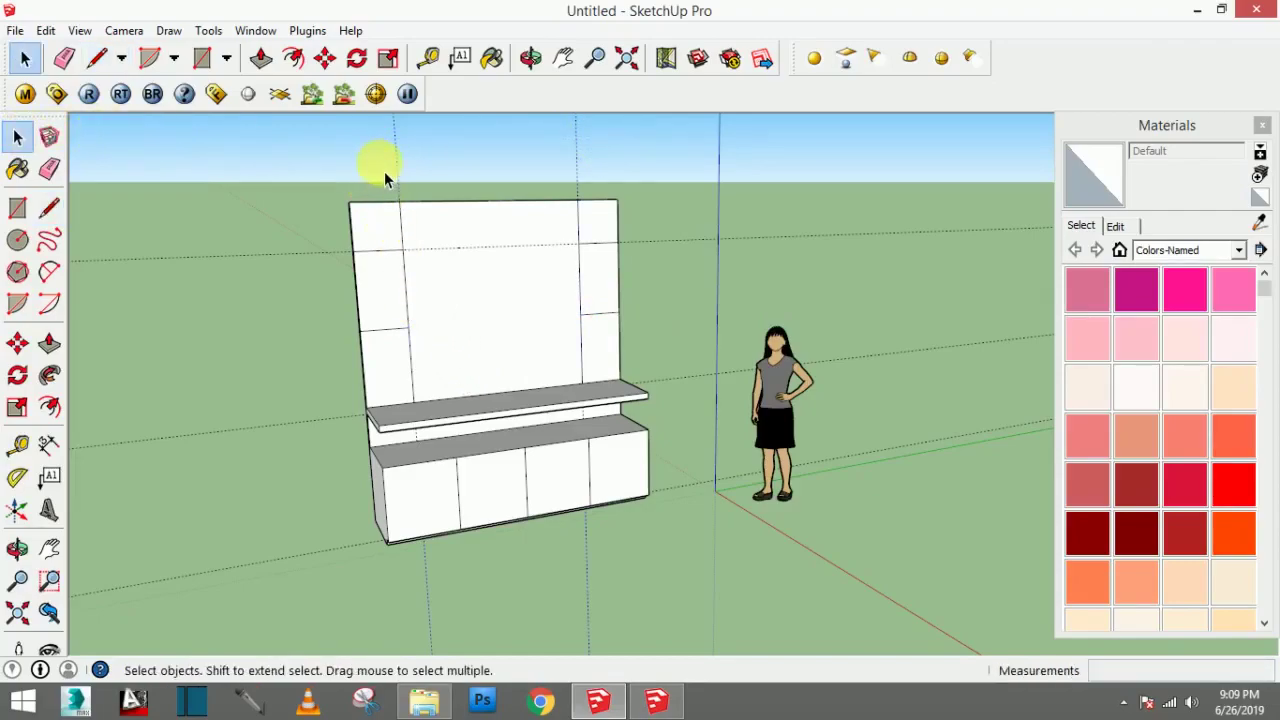
pyautogui.press('Delete')
pyautogui.moveTo(272, 620); pyautogui.dragTo(158, 211)
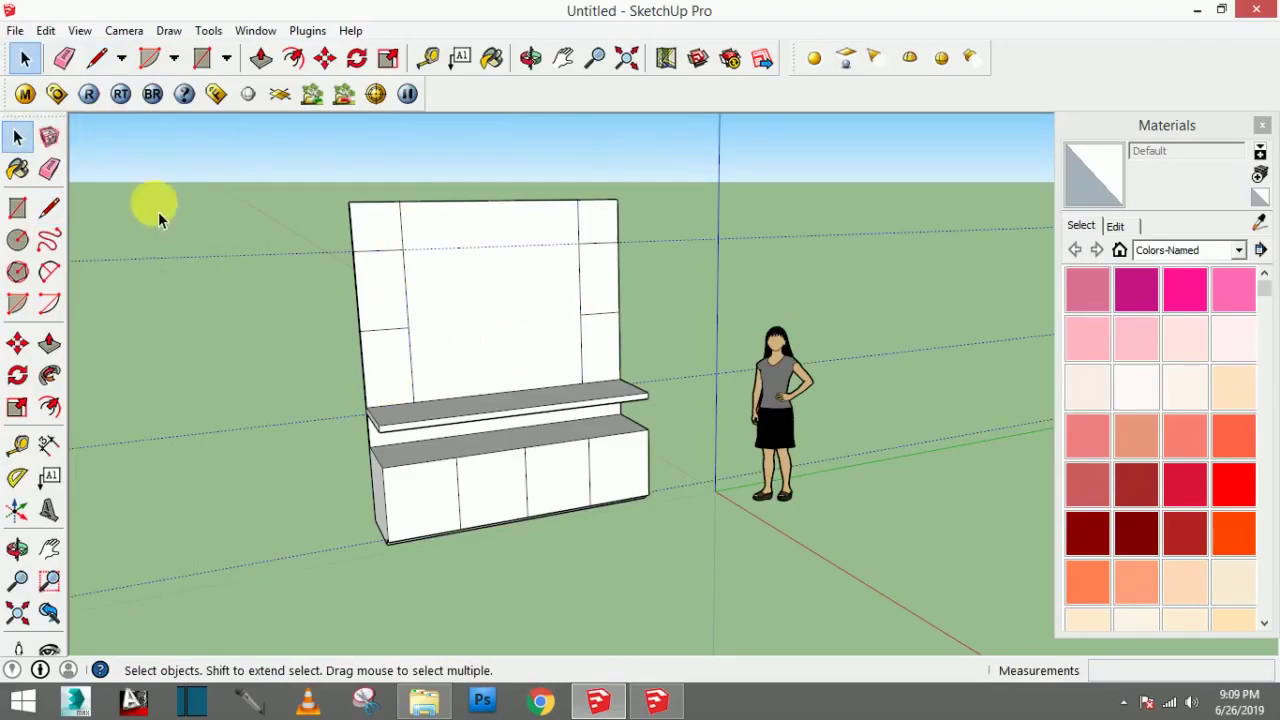
pyautogui.press('Delete')
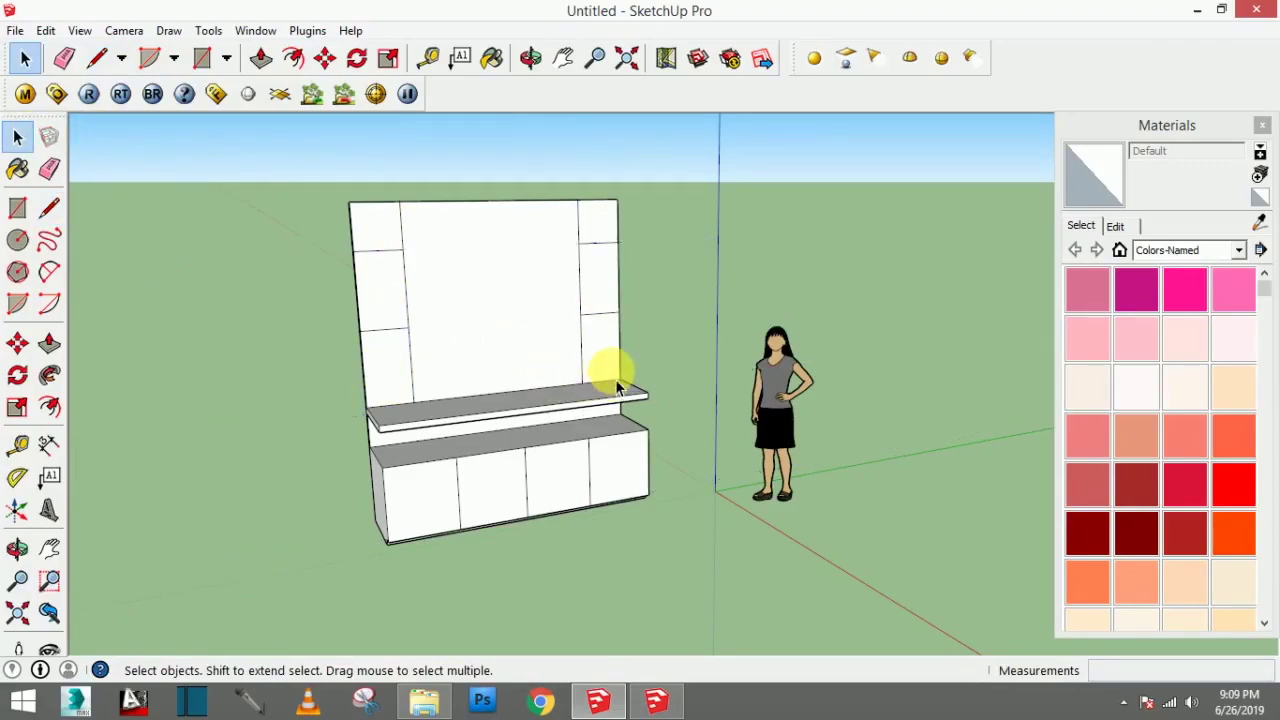
pyautogui.scroll(2, 385, 283)
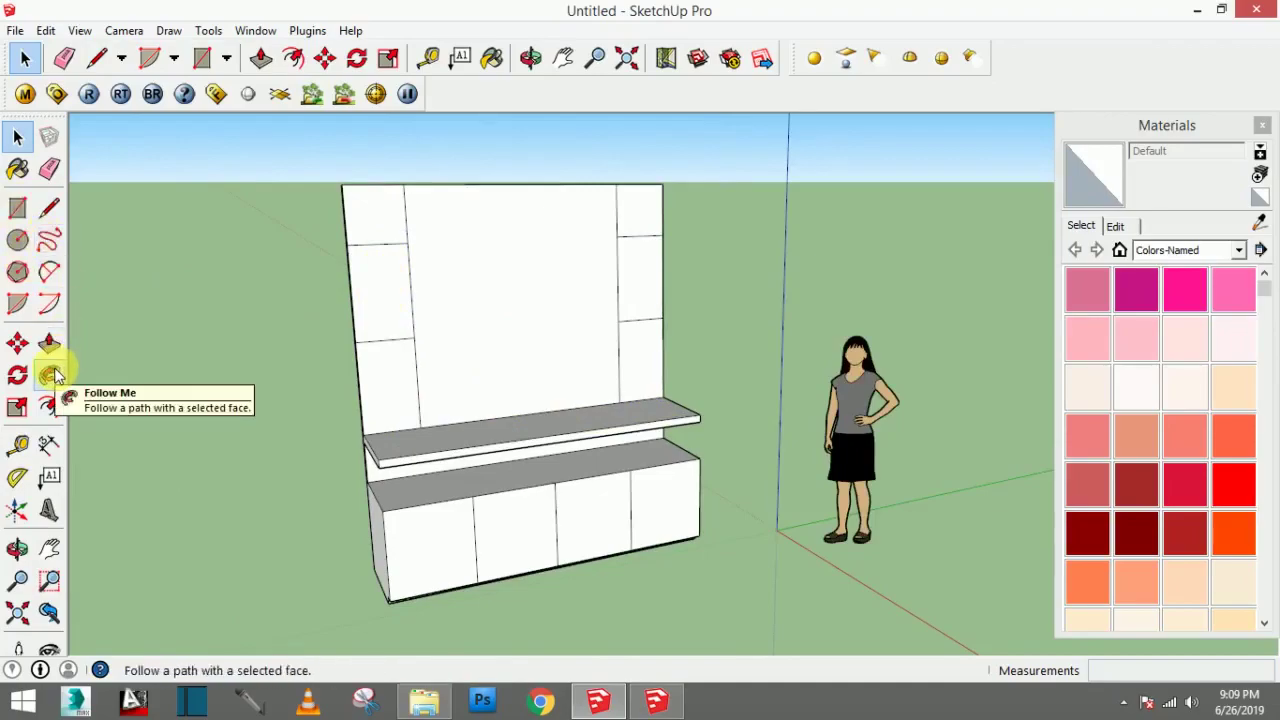
# Step: Offset the upper and lower niche faces in both side strips inward by 1 inch
pyautogui.click(50, 407)
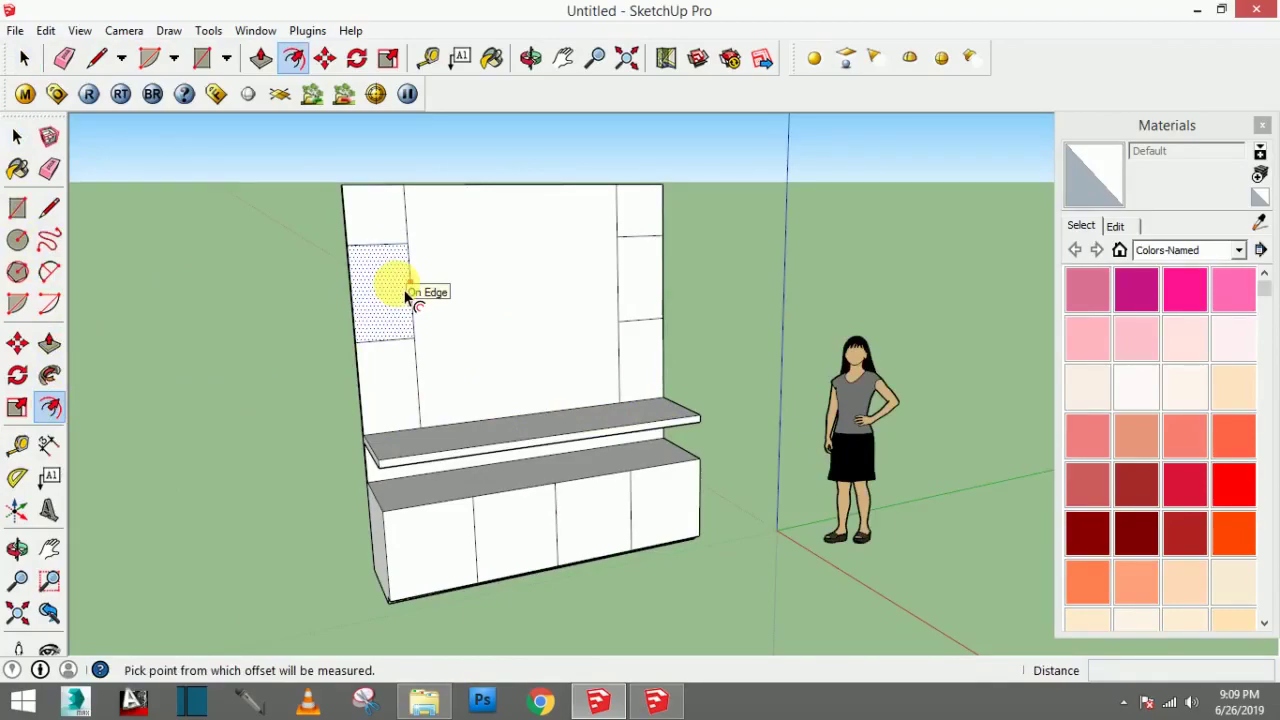
pyautogui.click(406, 296)
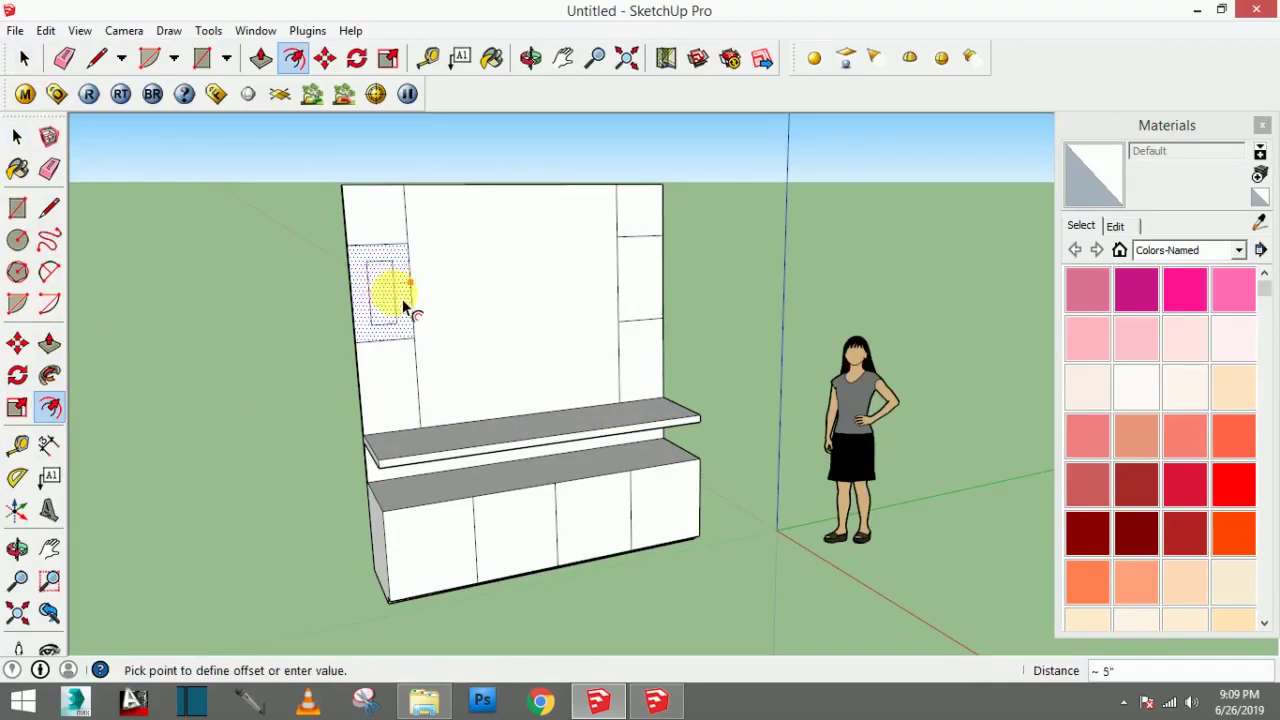
pyautogui.press('Return')
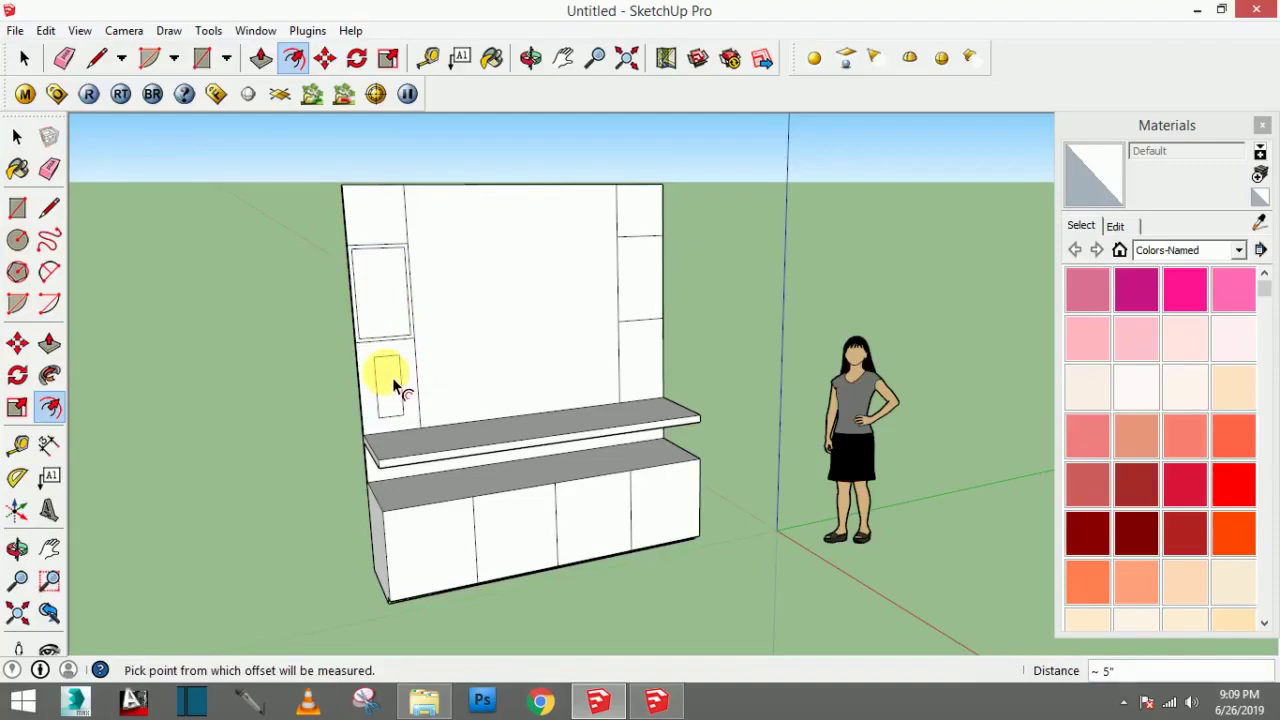
pyautogui.click(392, 377)
pyautogui.write('1')
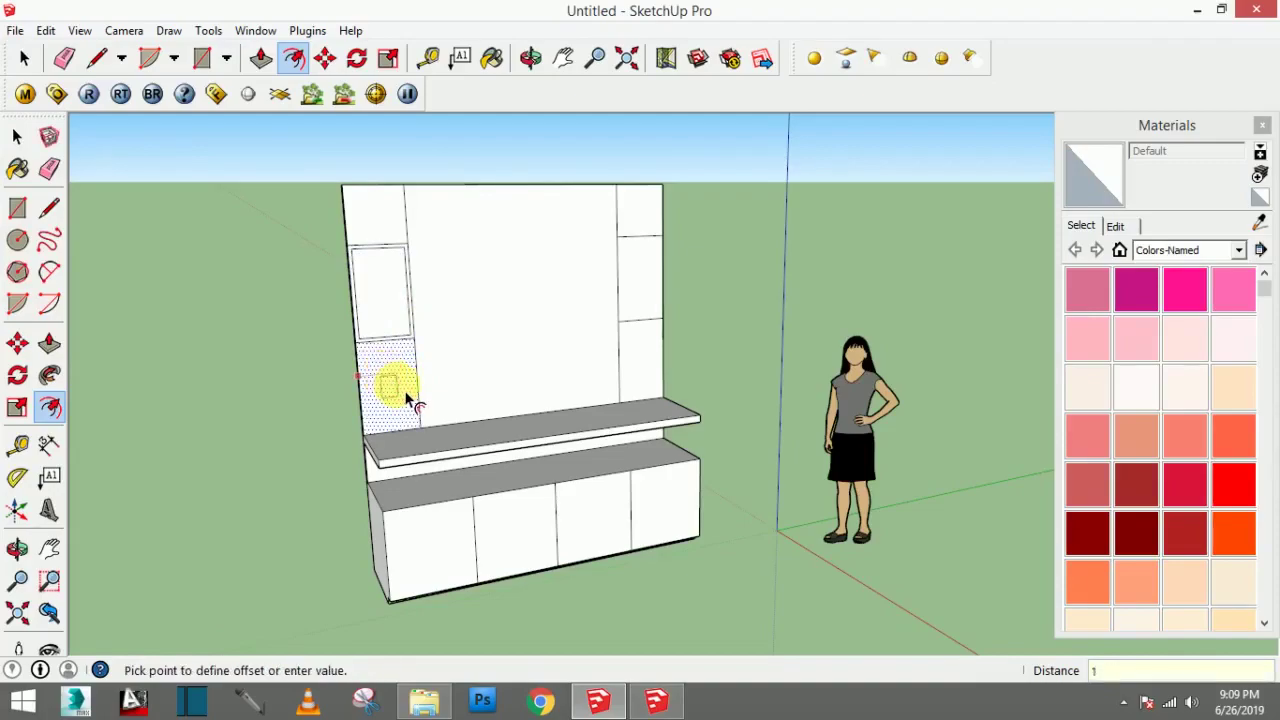
pyautogui.press('Return')
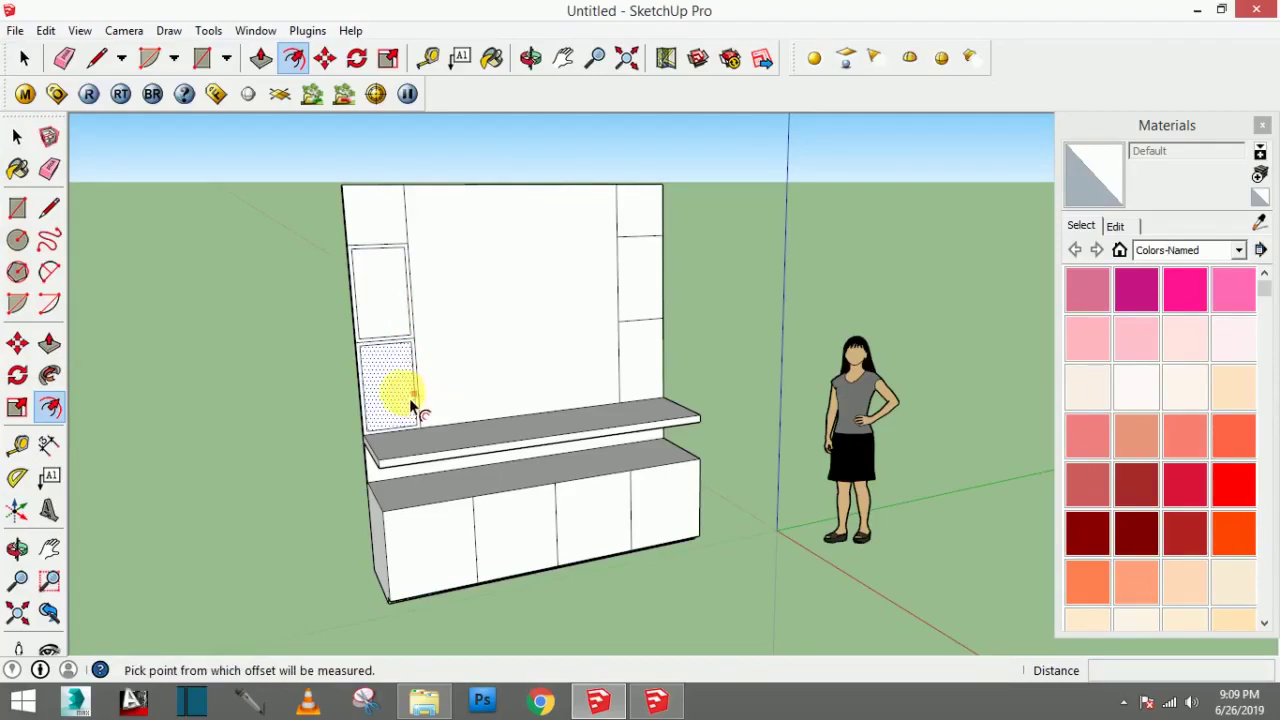
pyautogui.scroll(2, 409, 398)
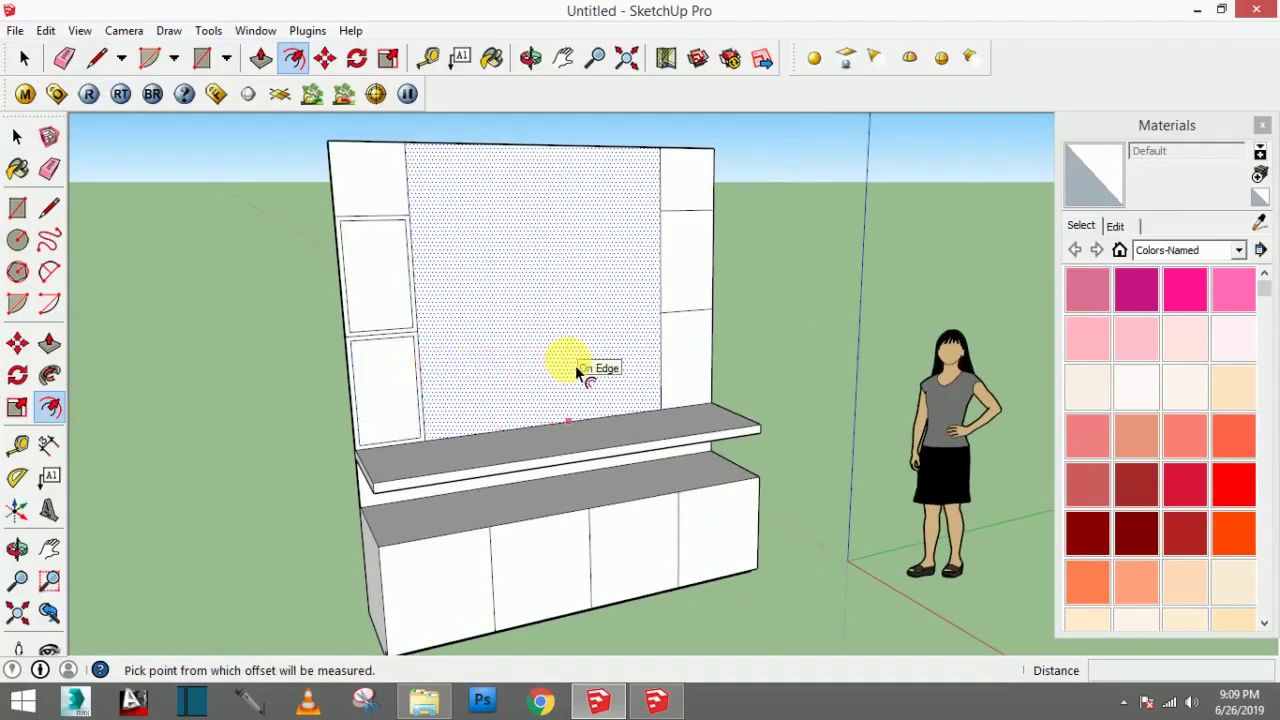
pyautogui.click(713, 357)
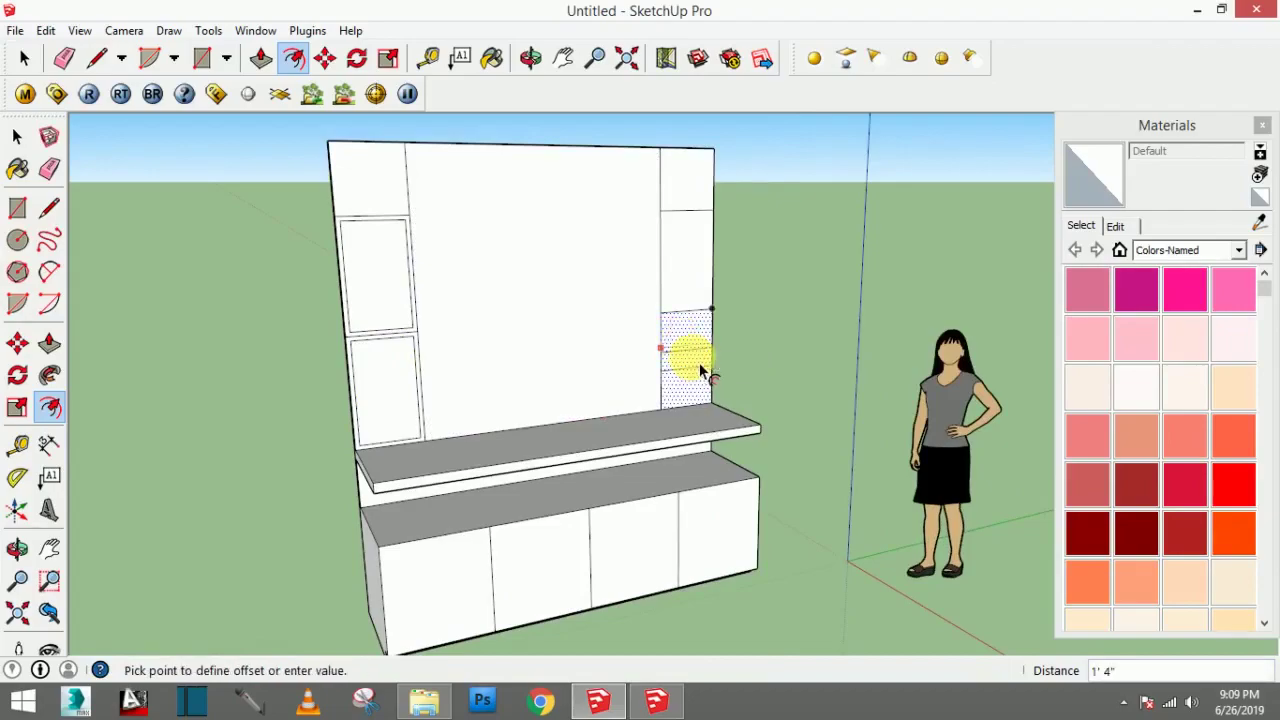
pyautogui.write('1')
pyautogui.press('Return')
pyautogui.click(692, 292)
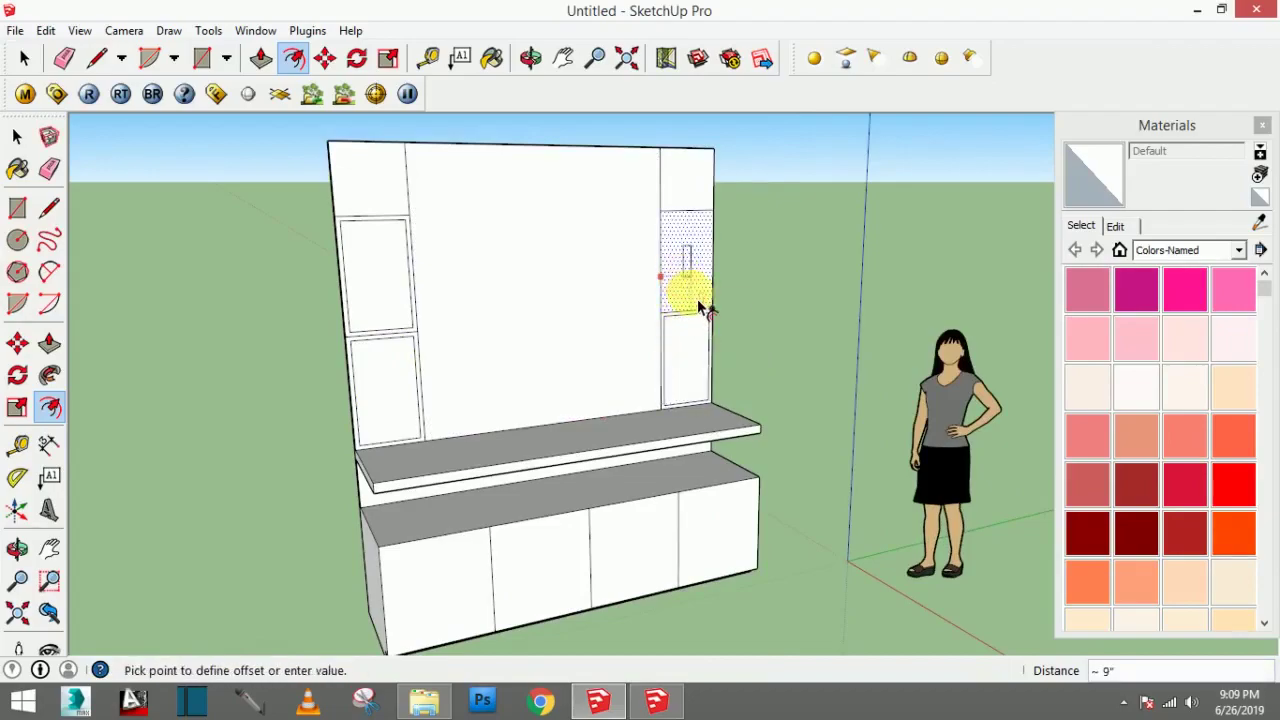
pyautogui.press('Return')
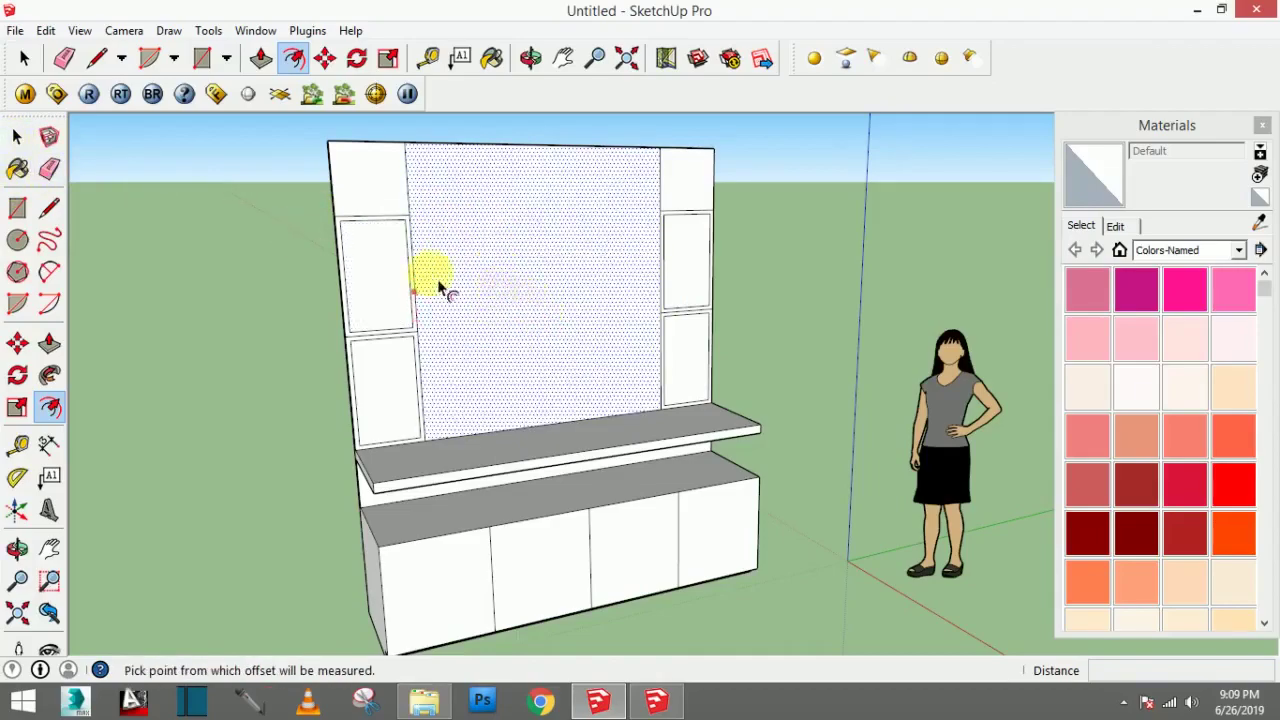
pyautogui.click(17, 136)
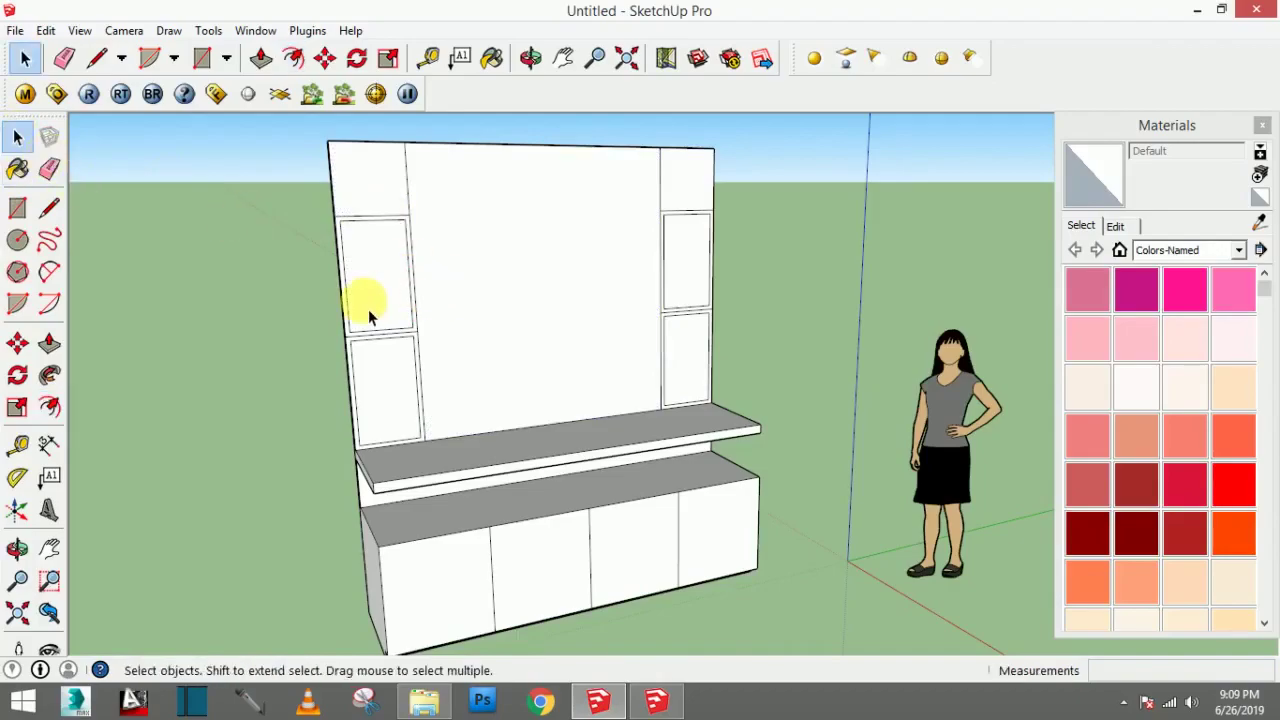
# Step: Draw short edges closing the rail ends between the side niches' inset borders
pyautogui.scroll(2, 367, 336)
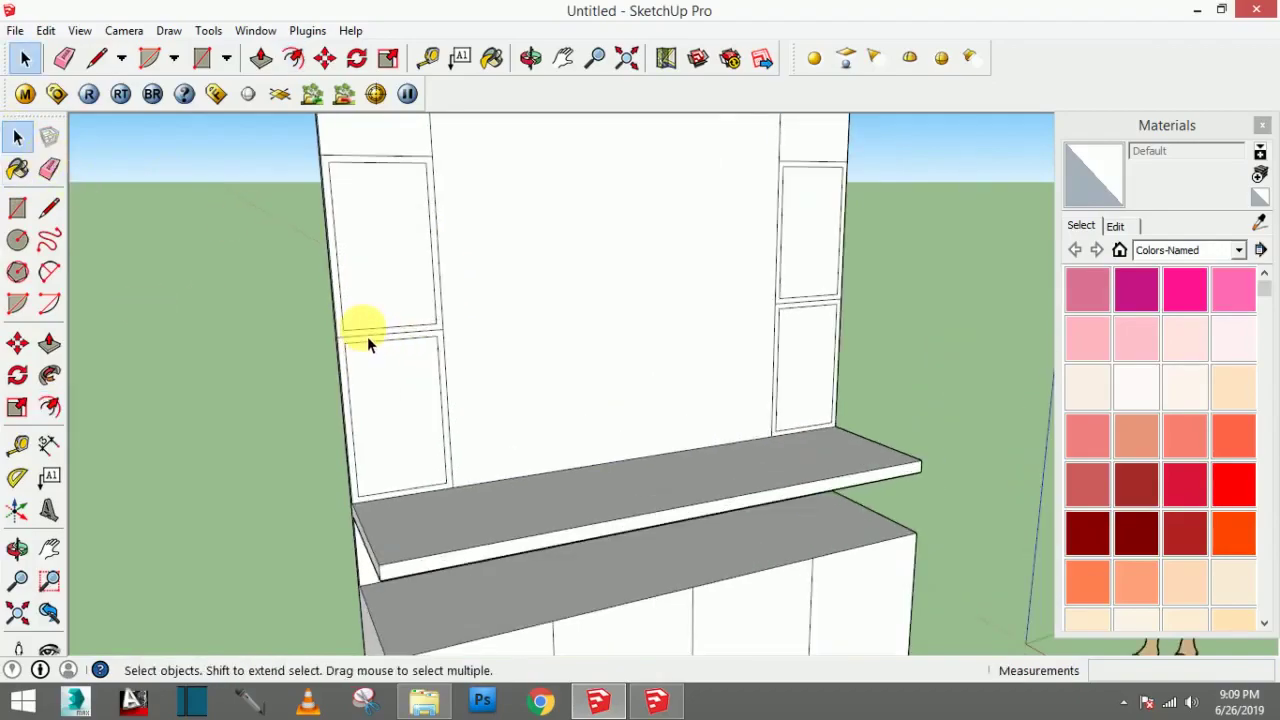
pyautogui.scroll(1, 395, 358)
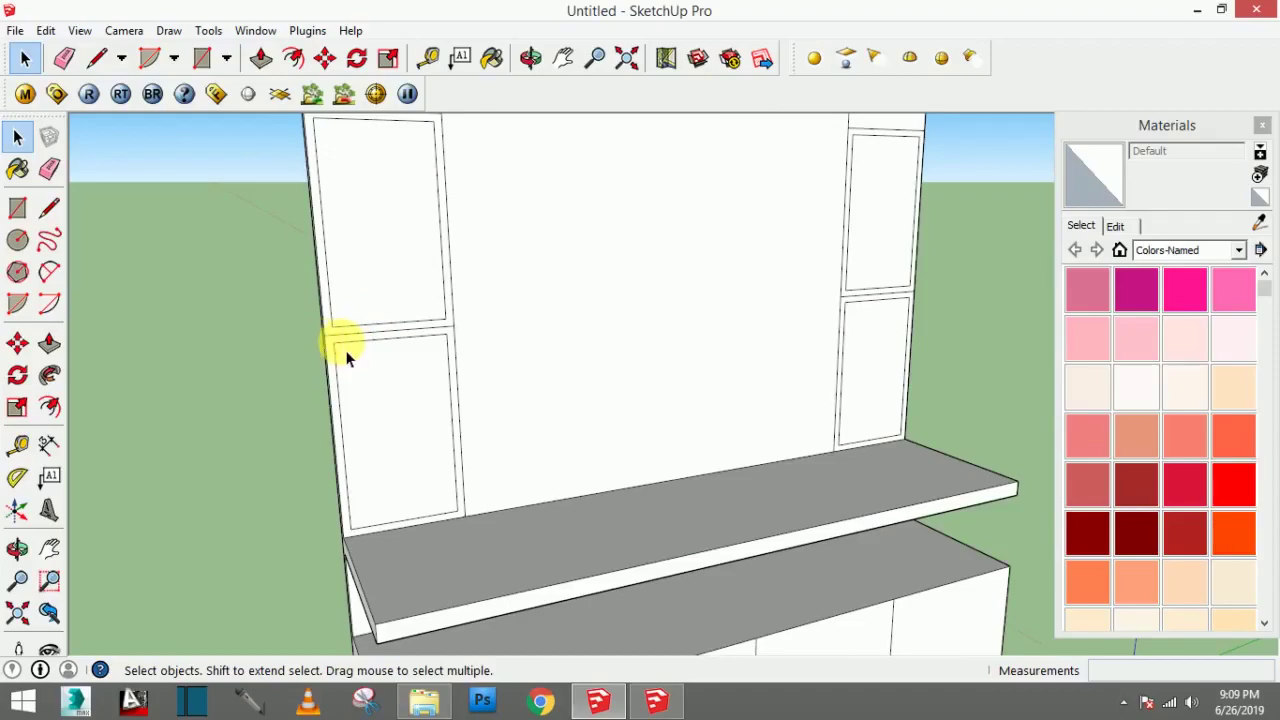
pyautogui.scroll(3, 345, 352)
pyautogui.scroll(2, 345, 352)
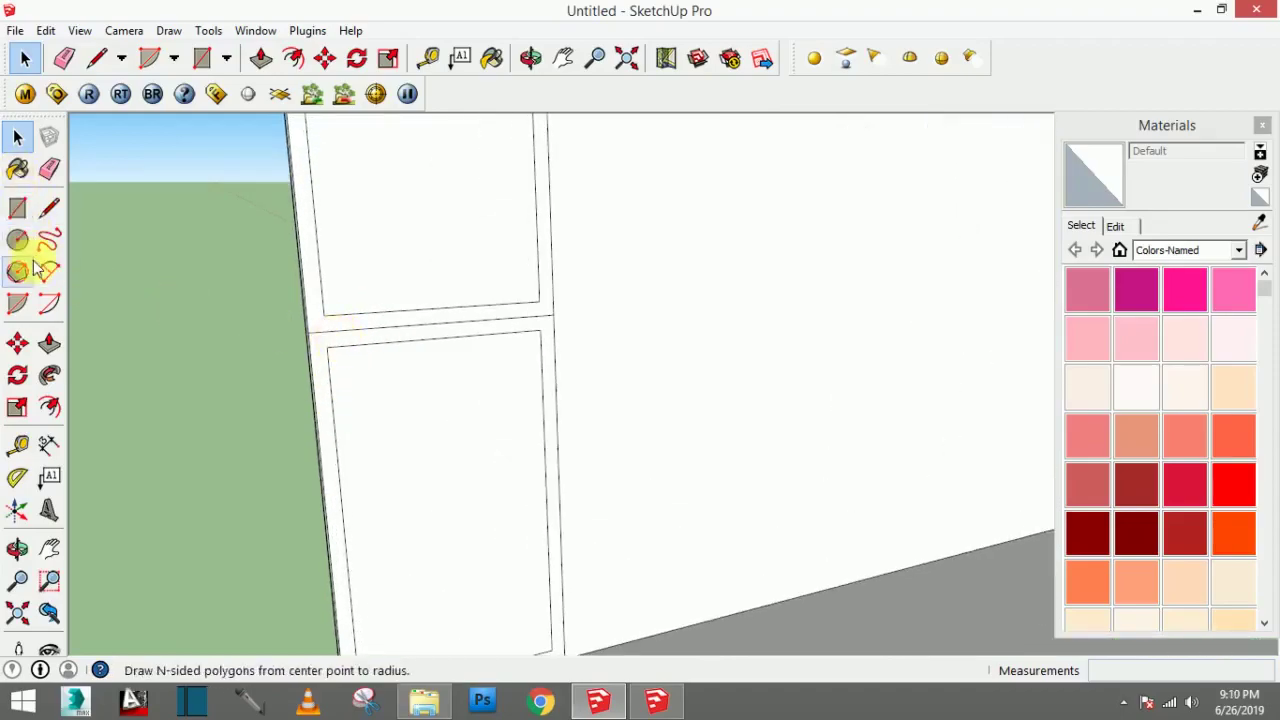
pyautogui.click(50, 207)
pyautogui.scroll(2, 314, 349)
pyautogui.click(314, 350)
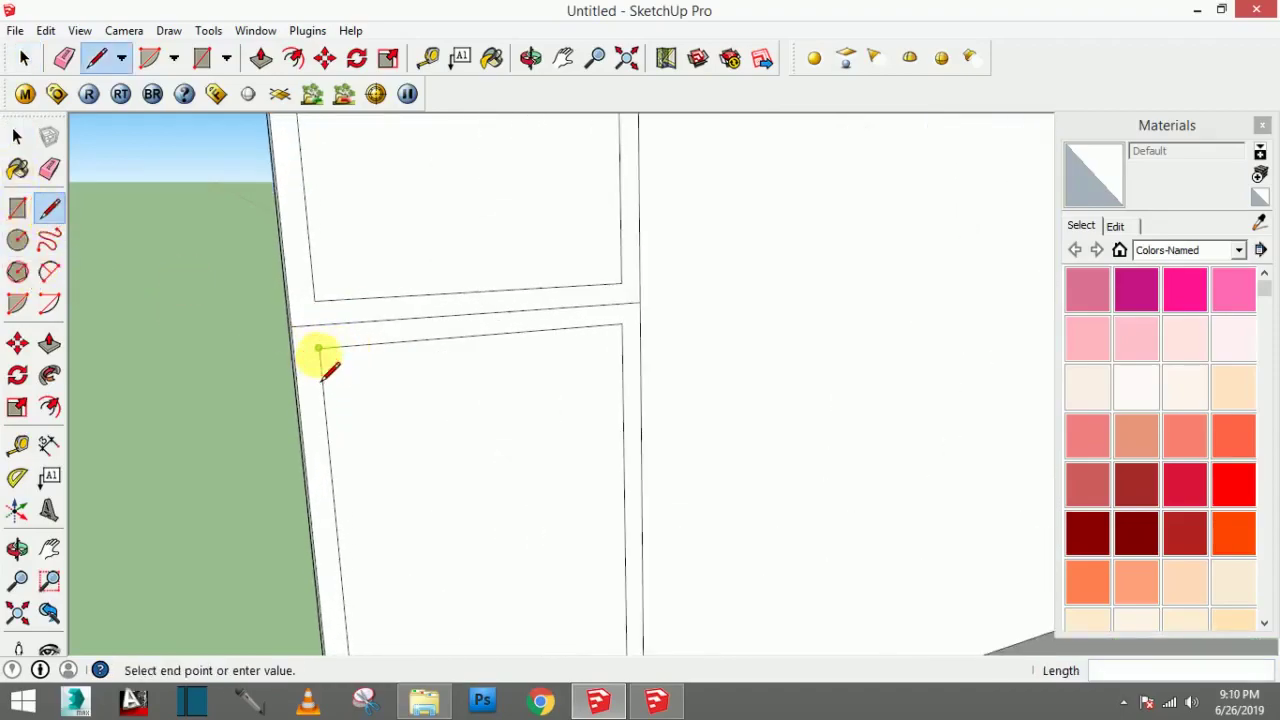
pyautogui.click(298, 352)
pyautogui.click(621, 322)
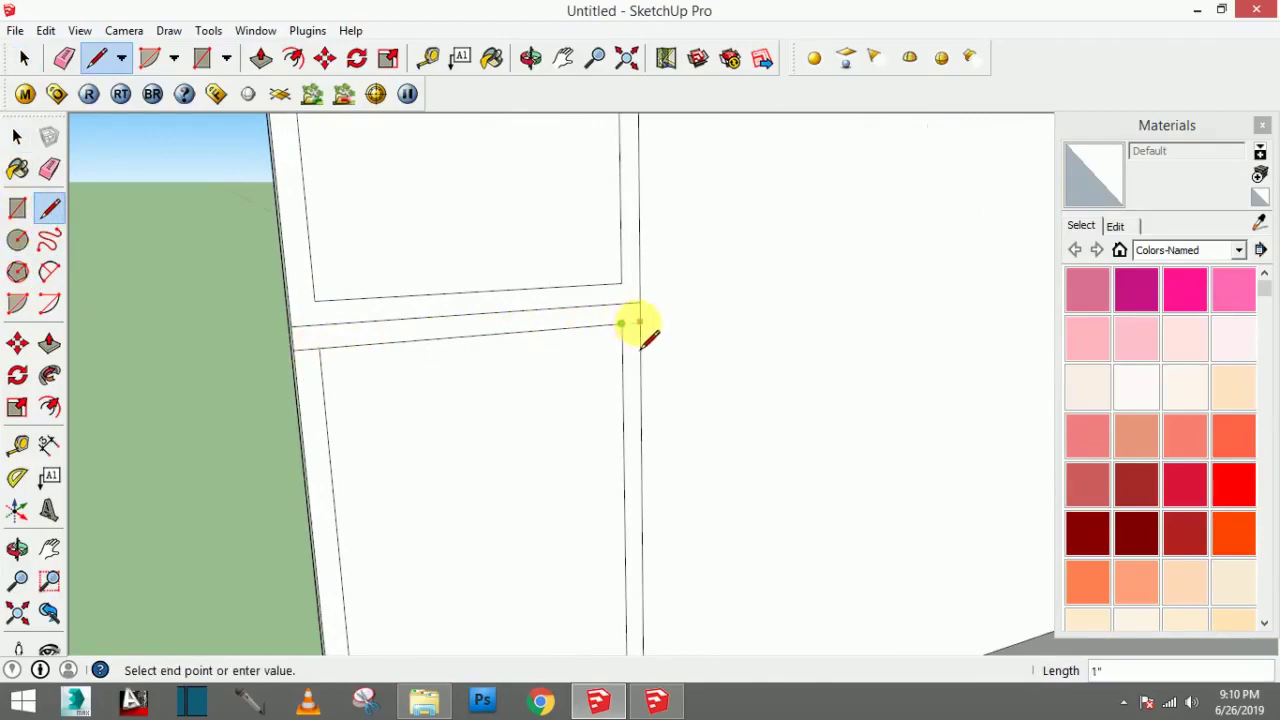
pyautogui.click(638, 320)
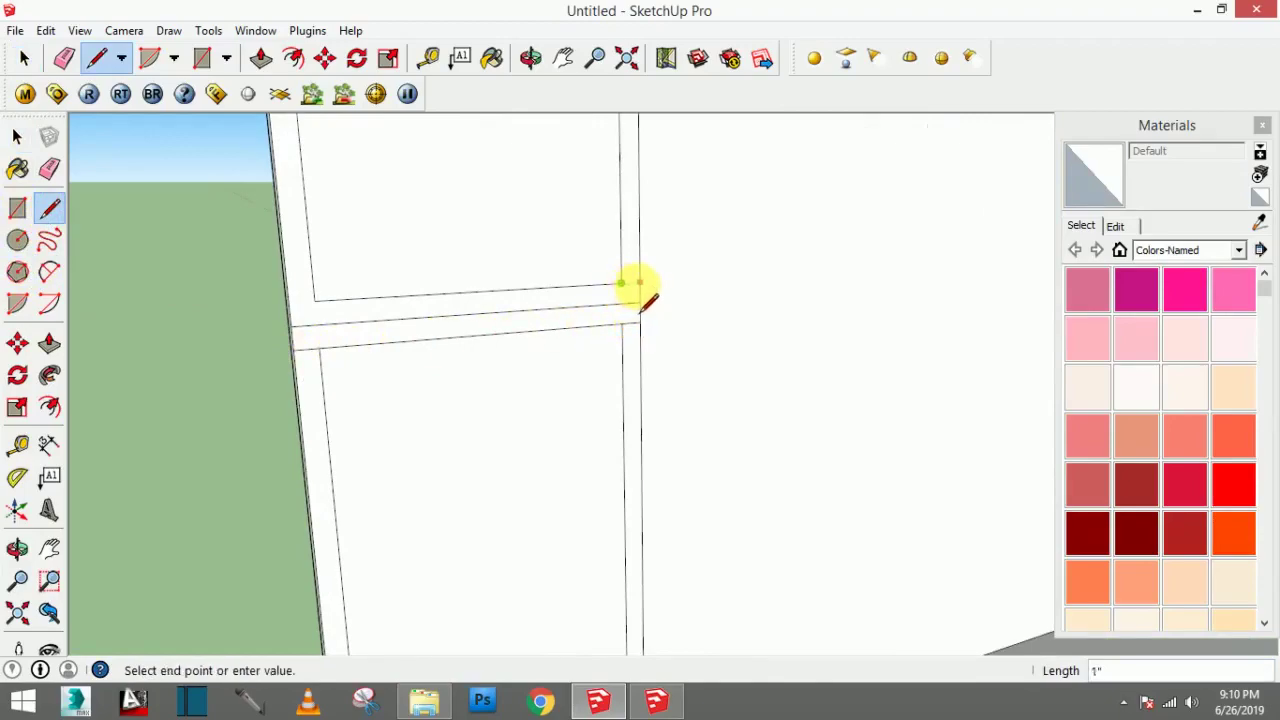
pyautogui.click(312, 298)
pyautogui.click(295, 302)
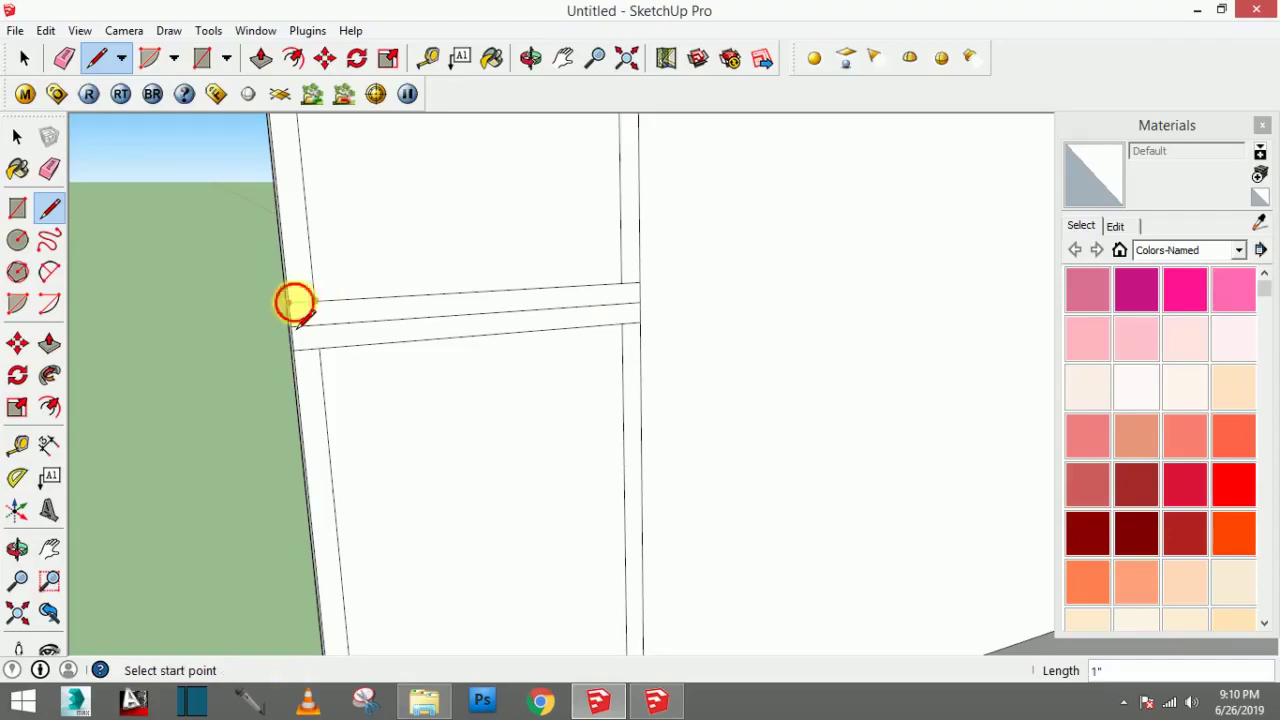
# Step: With the Eraser active, zoom out and orbit to view the unit from the side
pyautogui.click(49, 169)
pyautogui.scroll(-2, 398, 333)
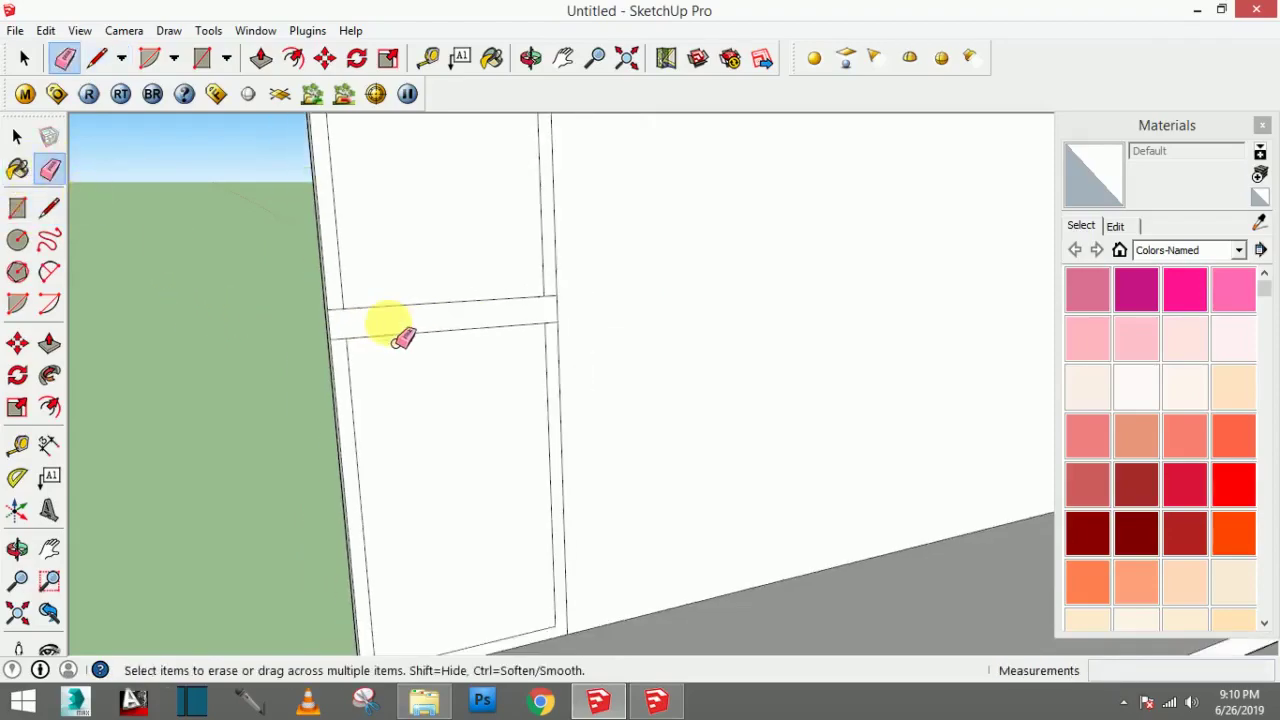
pyautogui.scroll(-2, 396, 331)
pyautogui.scroll(-2, 455, 300)
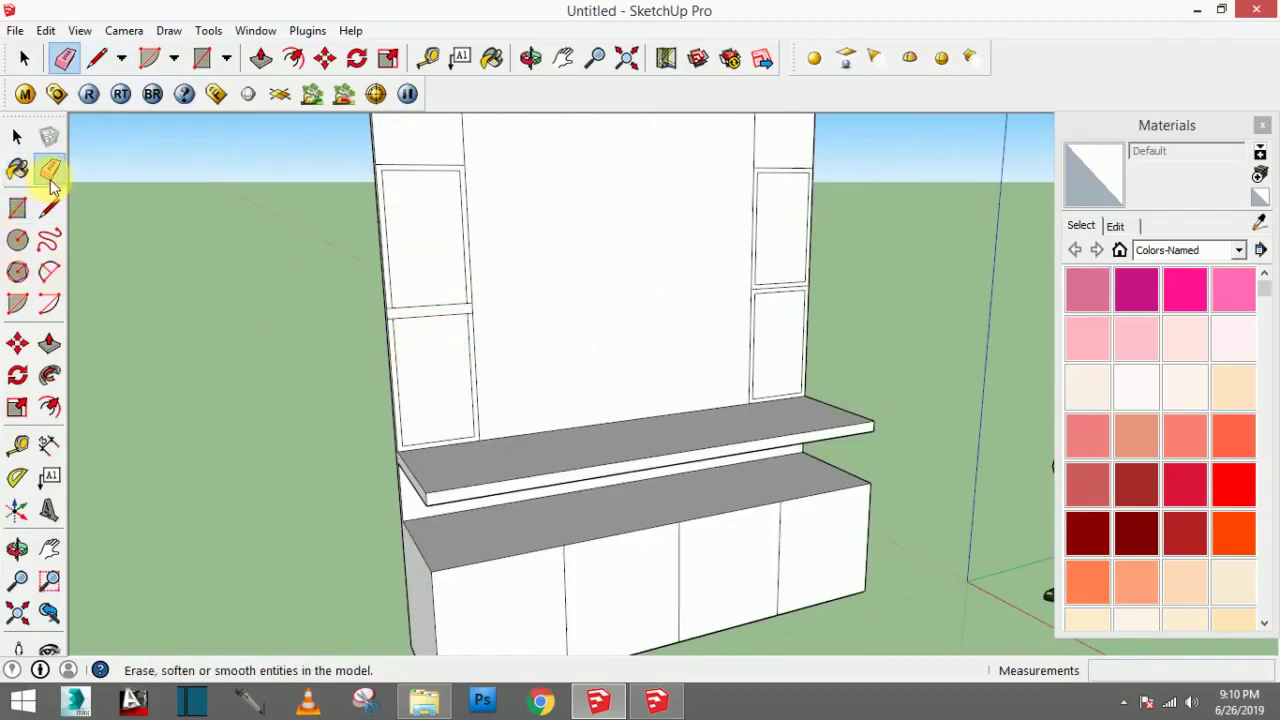
pyautogui.moveTo(238, 316); pyautogui.dragTo(714, 309, button='middle')
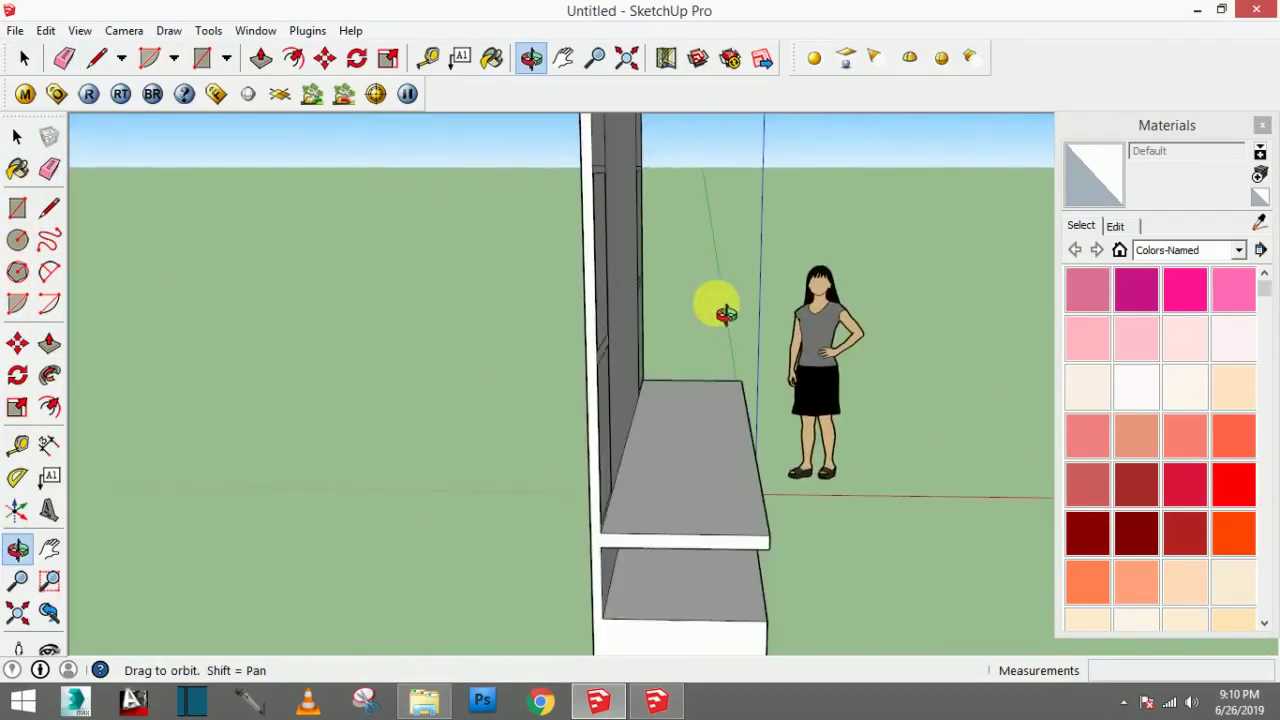
# Step: Push the side column face, then recess the lower and upper left panels into niches
pyautogui.moveTo(146, 362); pyautogui.dragTo(216, 367, button='middle')
pyautogui.click(49, 343)
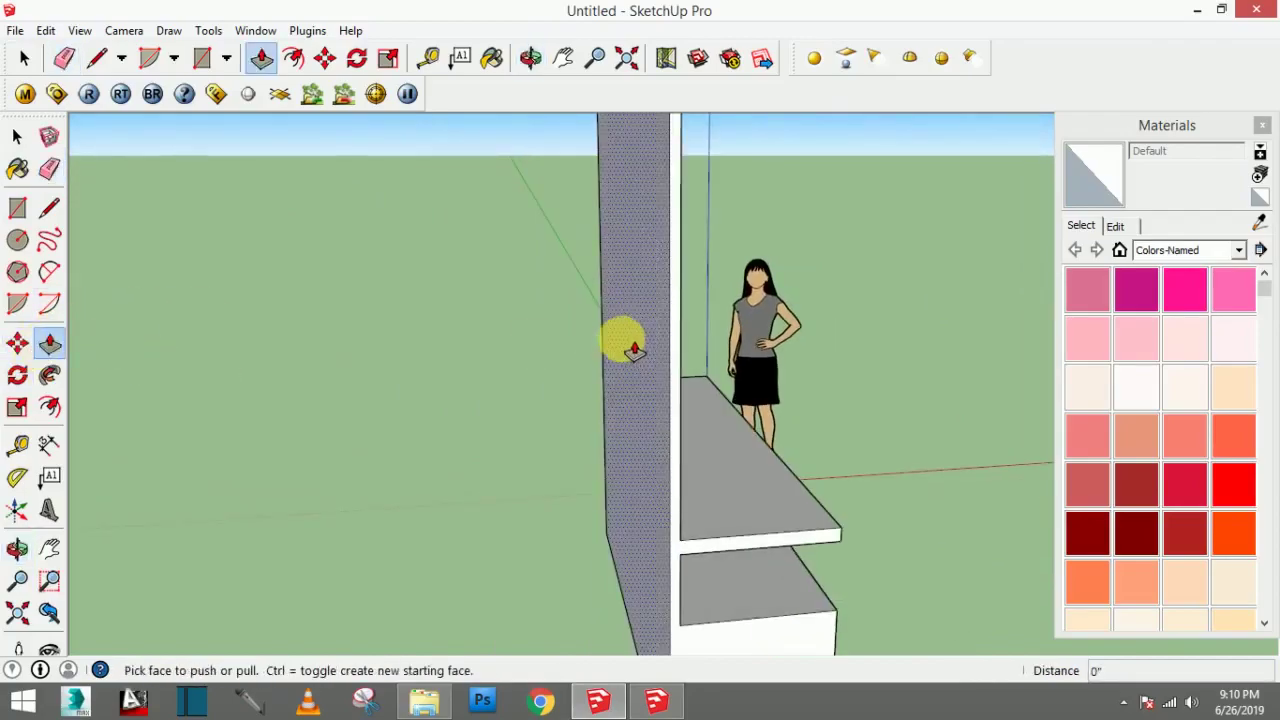
pyautogui.click(618, 338)
pyautogui.moveTo(586, 343)
pyautogui.mouseDown(button='middle')
pyautogui.moveTo(460, 362)
pyautogui.moveTo(346, 351)
pyautogui.moveTo(451, 366)
pyautogui.mouseUp(button='middle')
pyautogui.click(515, 351)
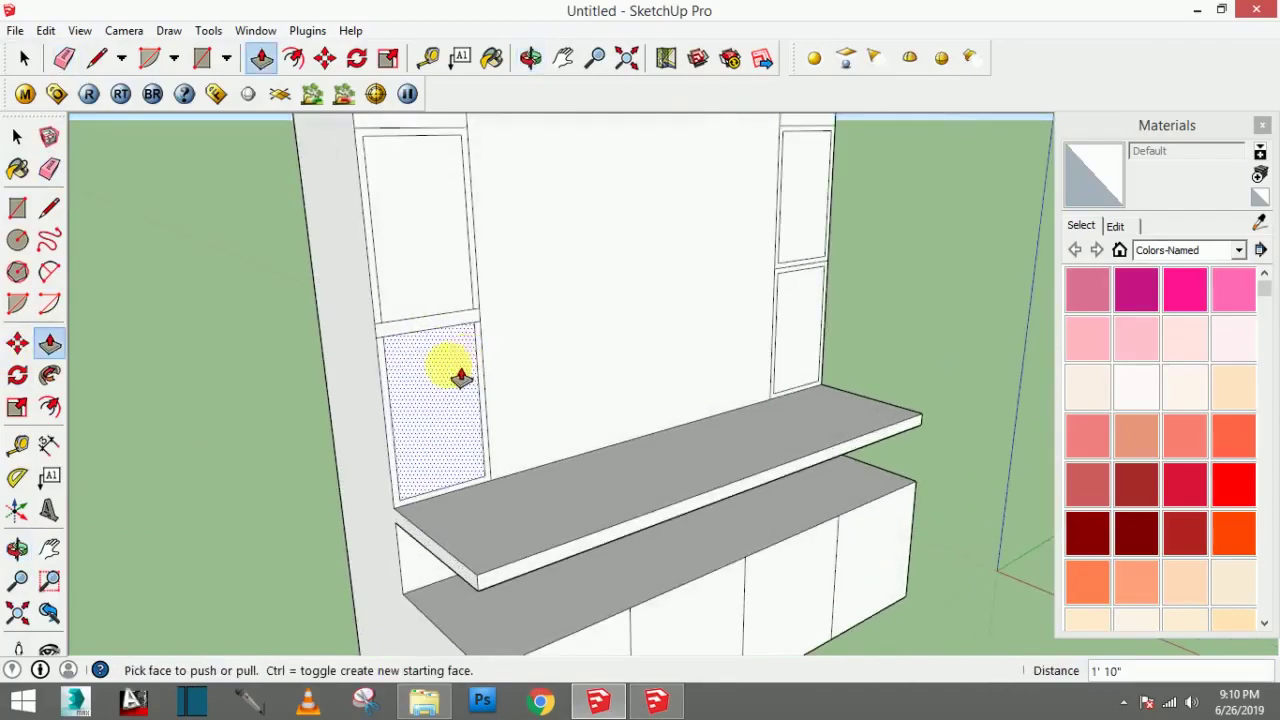
pyautogui.click(437, 366)
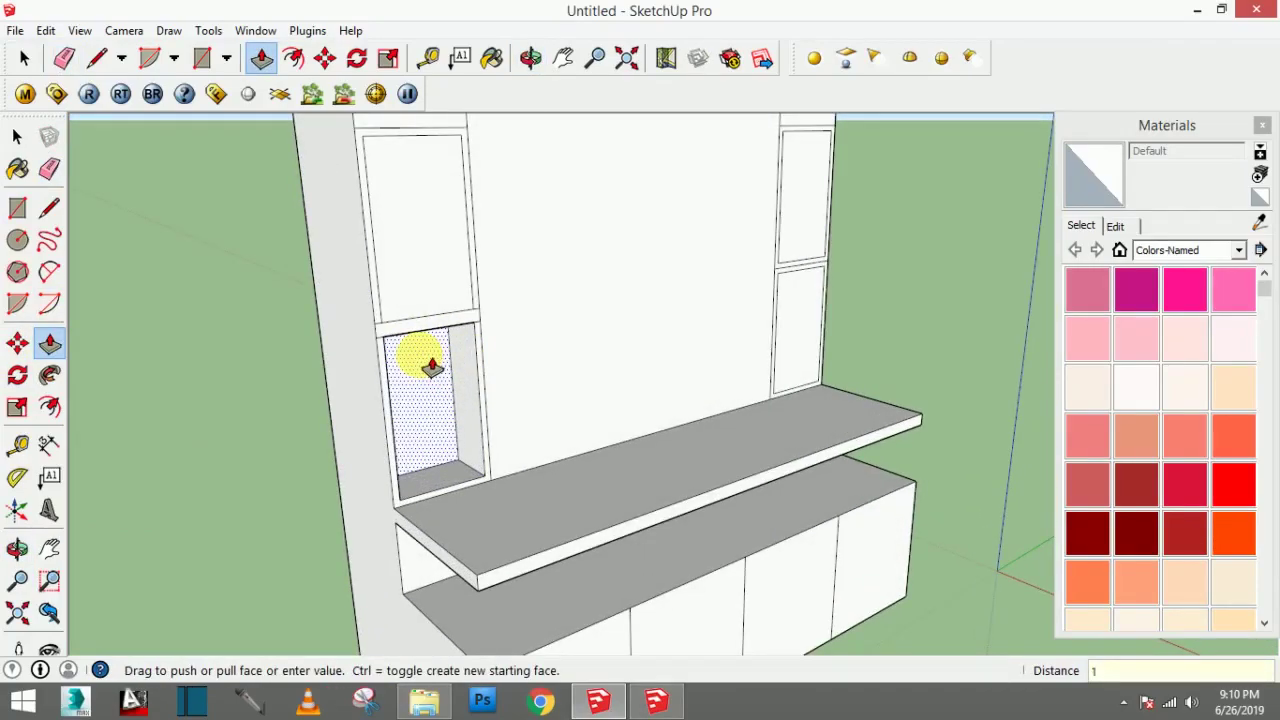
pyautogui.write("'")
pyautogui.click(414, 357)
pyautogui.moveTo(414, 357)
pyautogui.mouseDown(button='middle')
pyautogui.moveTo(486, 394)
pyautogui.moveTo(420, 294)
pyautogui.mouseUp(button='middle')
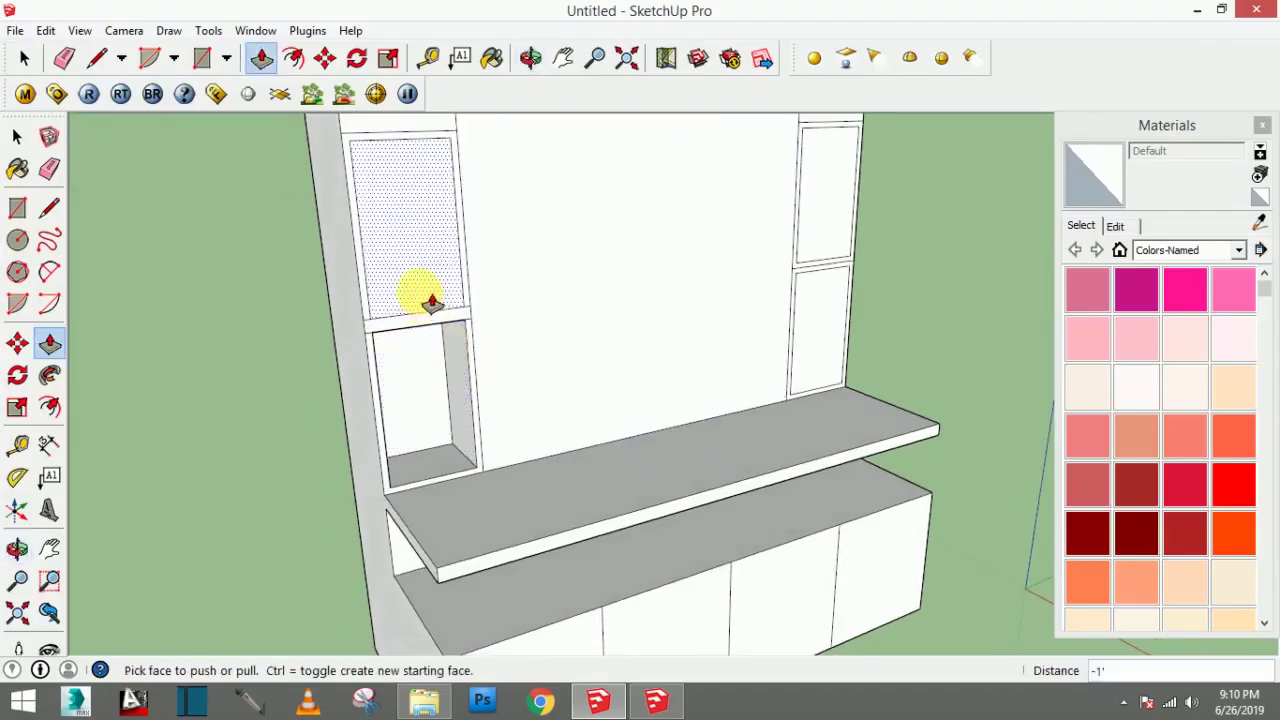
pyautogui.click(420, 294)
pyautogui.click(408, 370)
# Step: Recess the upper and lower right panels to the same depth as the left niches
pyautogui.scroll(-5, 408, 317)
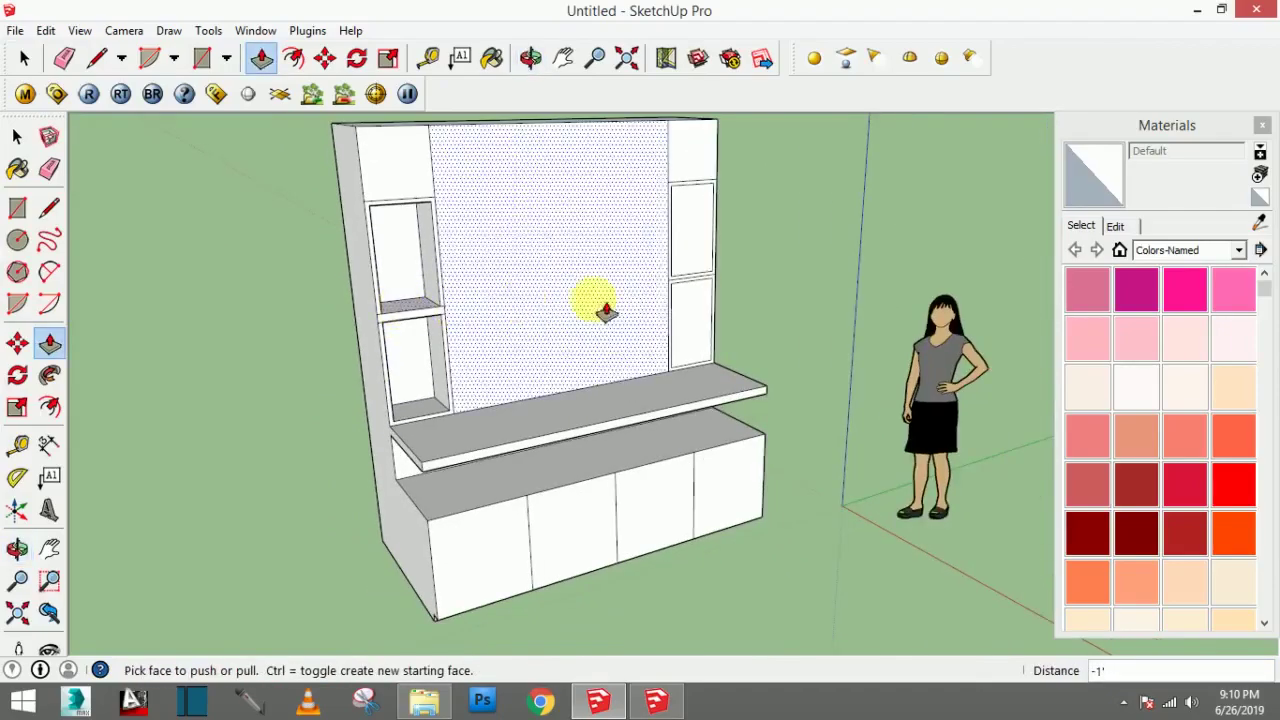
pyautogui.click(695, 243)
pyautogui.click(400, 265)
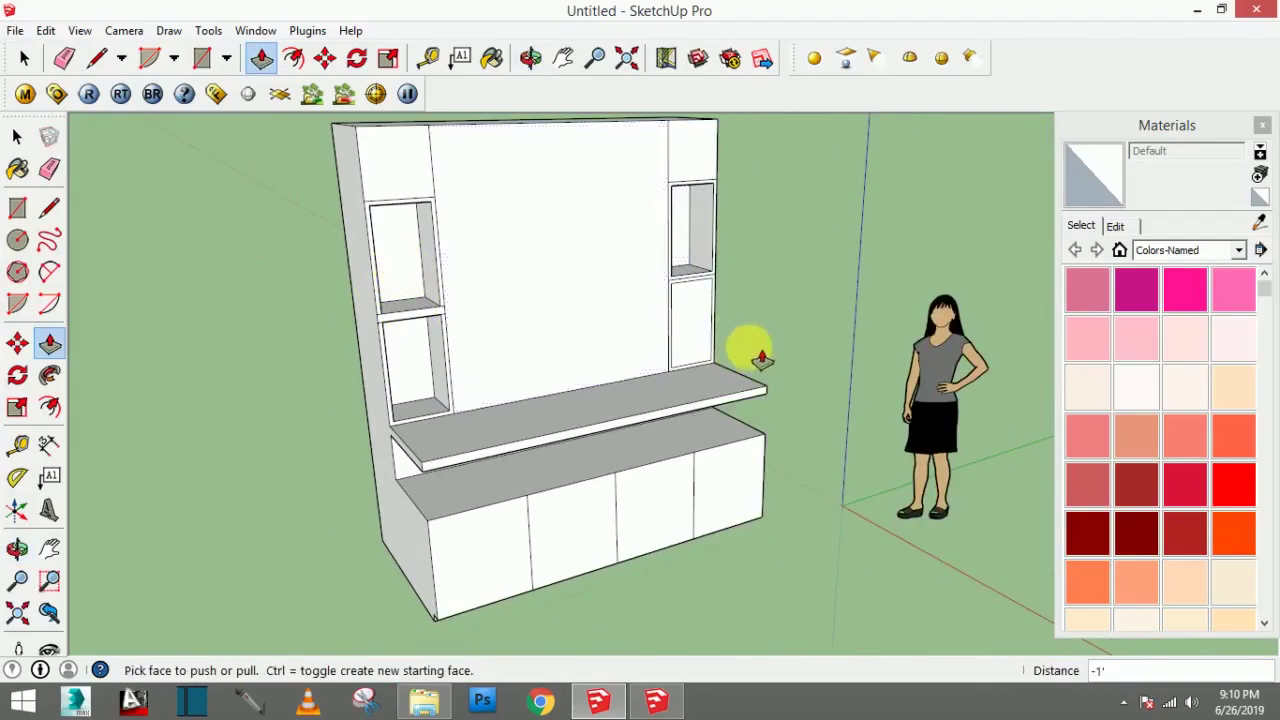
pyautogui.click(690, 325)
pyautogui.click(423, 366)
pyautogui.moveTo(566, 371)
pyautogui.mouseDown(button='middle')
pyautogui.moveTo(543, 371)
pyautogui.moveTo(549, 380)
pyautogui.moveTo(543, 365)
pyautogui.mouseUp(button='middle')
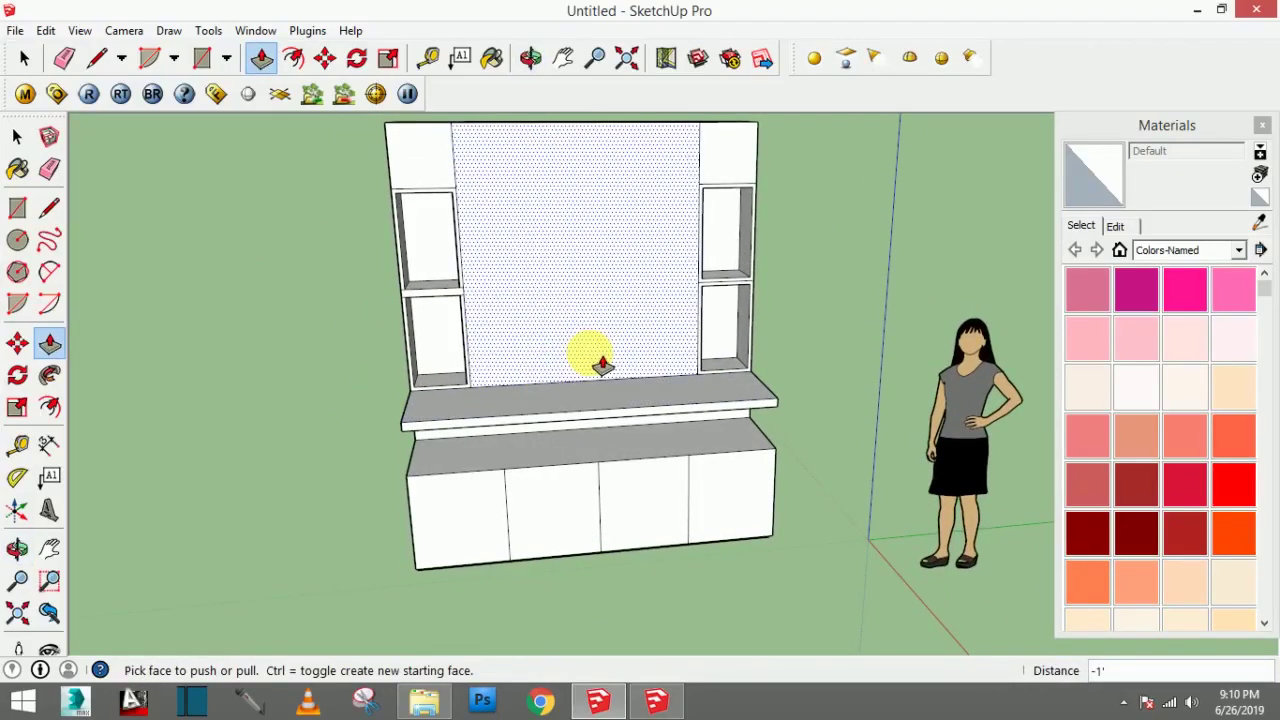
pyautogui.scroll(3, 730, 280)
pyautogui.scroll(-1, 735, 315)
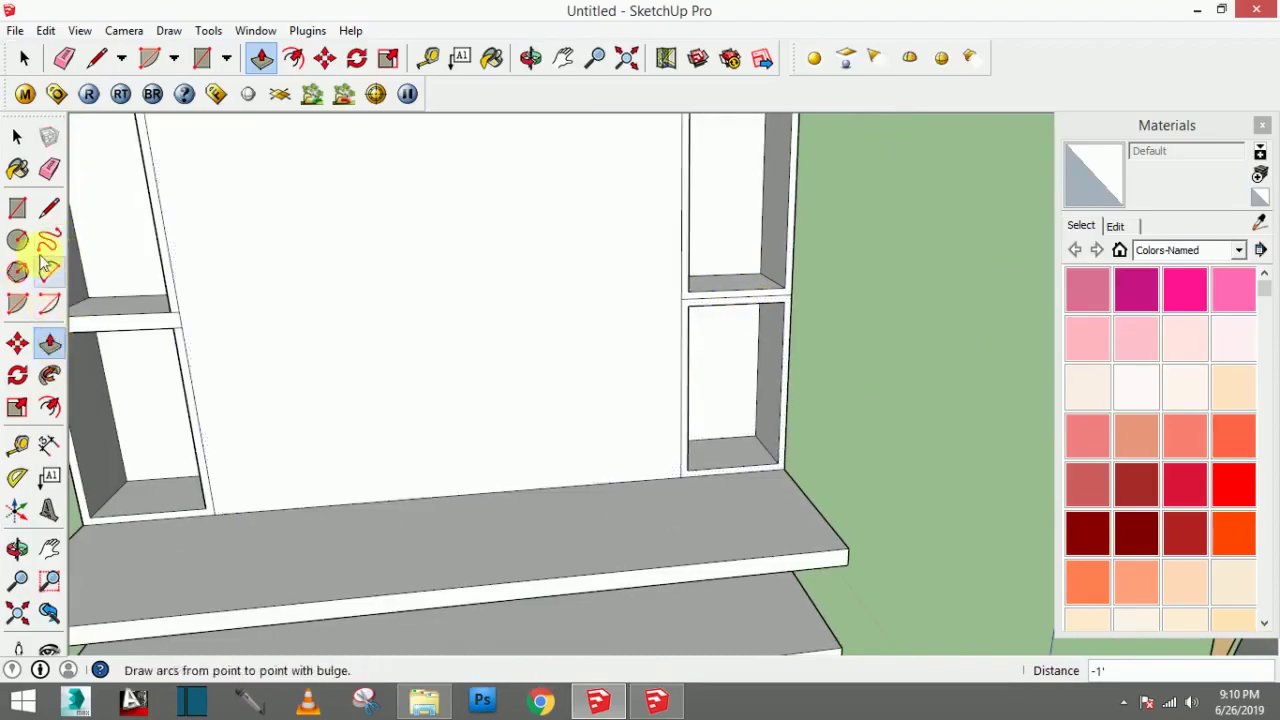
pyautogui.click(48, 172)
pyautogui.scroll(-5, 708, 320)
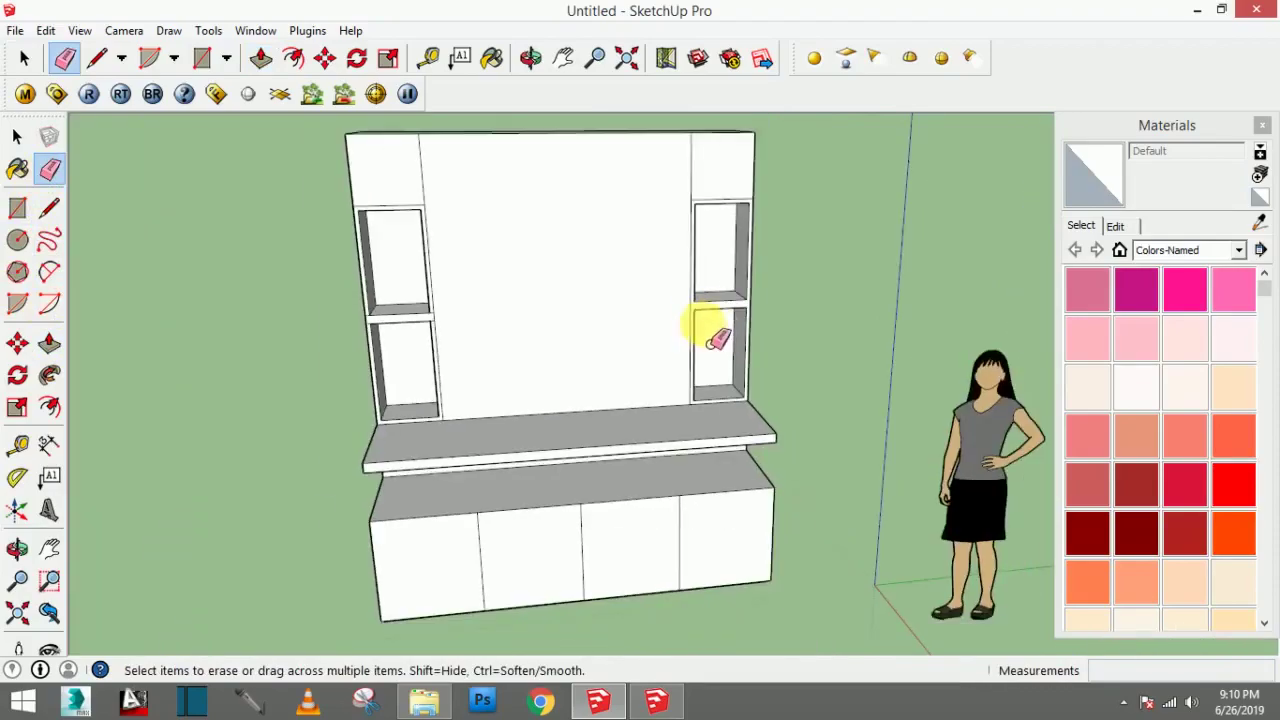
pyautogui.moveTo(630, 347)
pyautogui.mouseDown(button='middle')
pyautogui.moveTo(737, 277)
pyautogui.moveTo(694, 371)
pyautogui.moveTo(775, 398)
pyautogui.moveTo(560, 417)
pyautogui.moveTo(411, 388)
pyautogui.mouseUp(button='middle')
pyautogui.scroll(2, 411, 388)
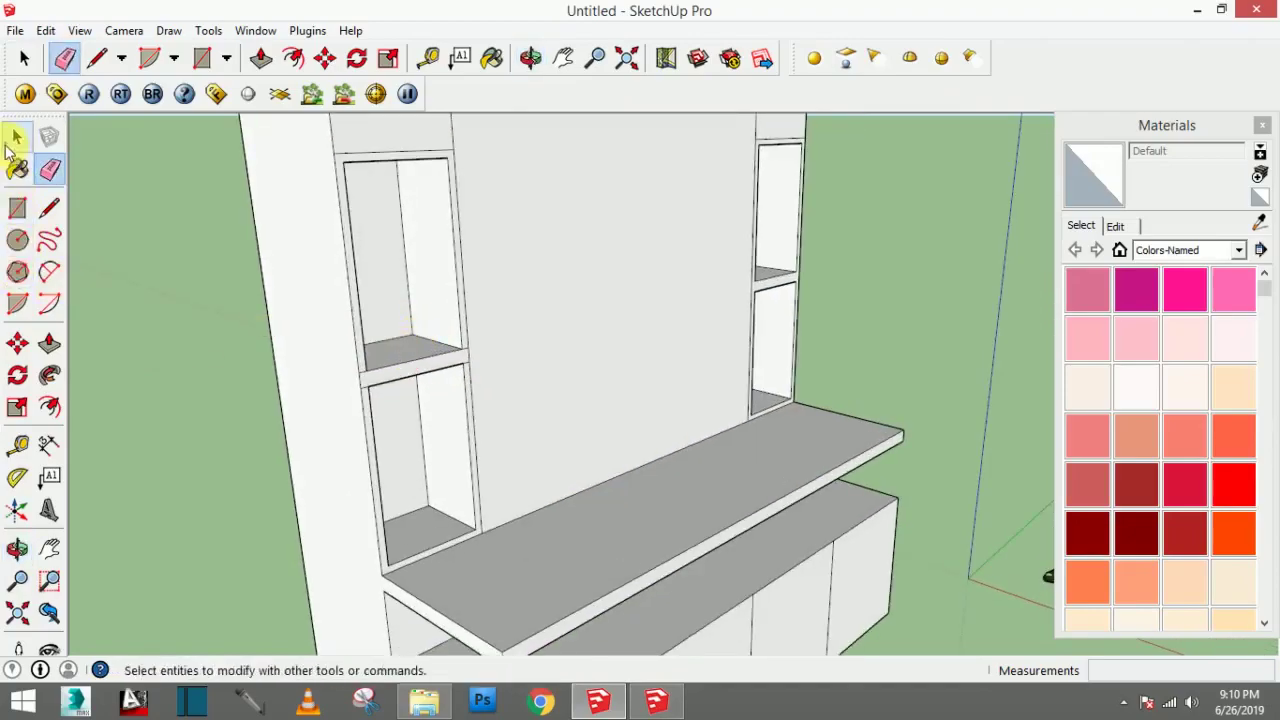
# Step: Push the left and right niche shelf tops down by 1 inch
pyautogui.click(17, 136)
pyautogui.click(49, 343)
pyautogui.click(412, 352)
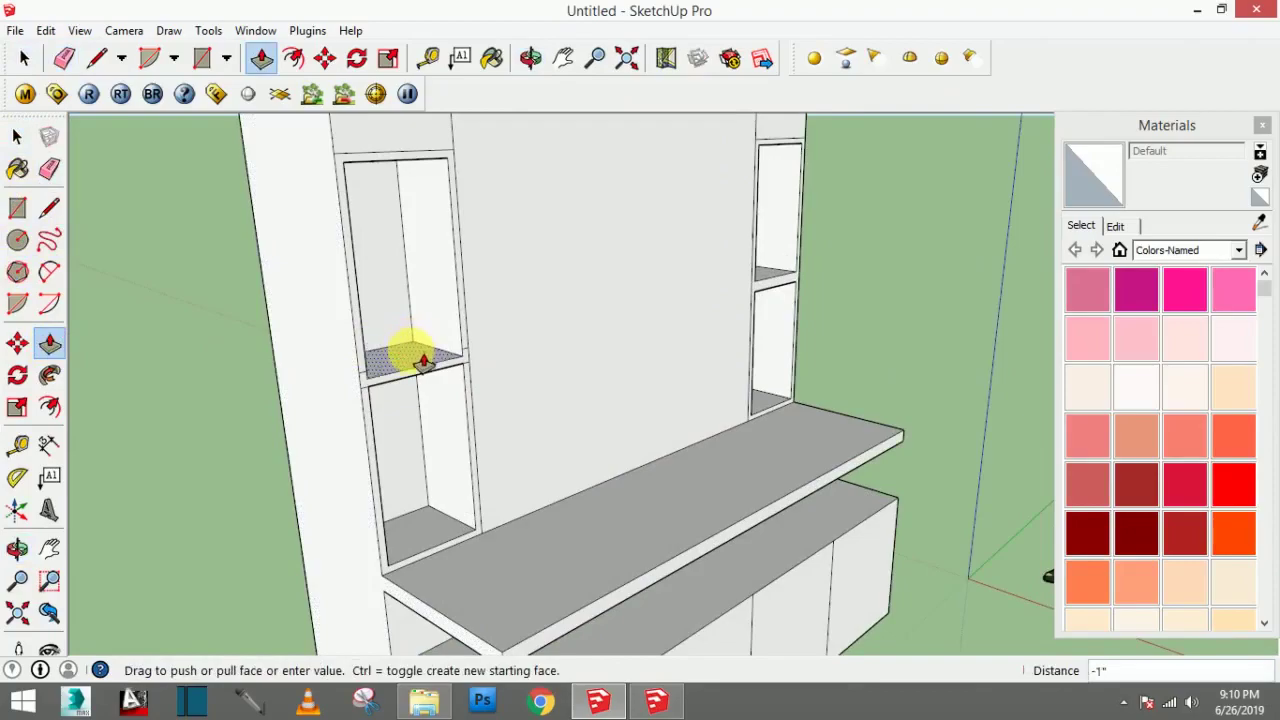
pyautogui.click(424, 362)
pyautogui.scroll(3, 857, 306)
pyautogui.scroll(2, 851, 266)
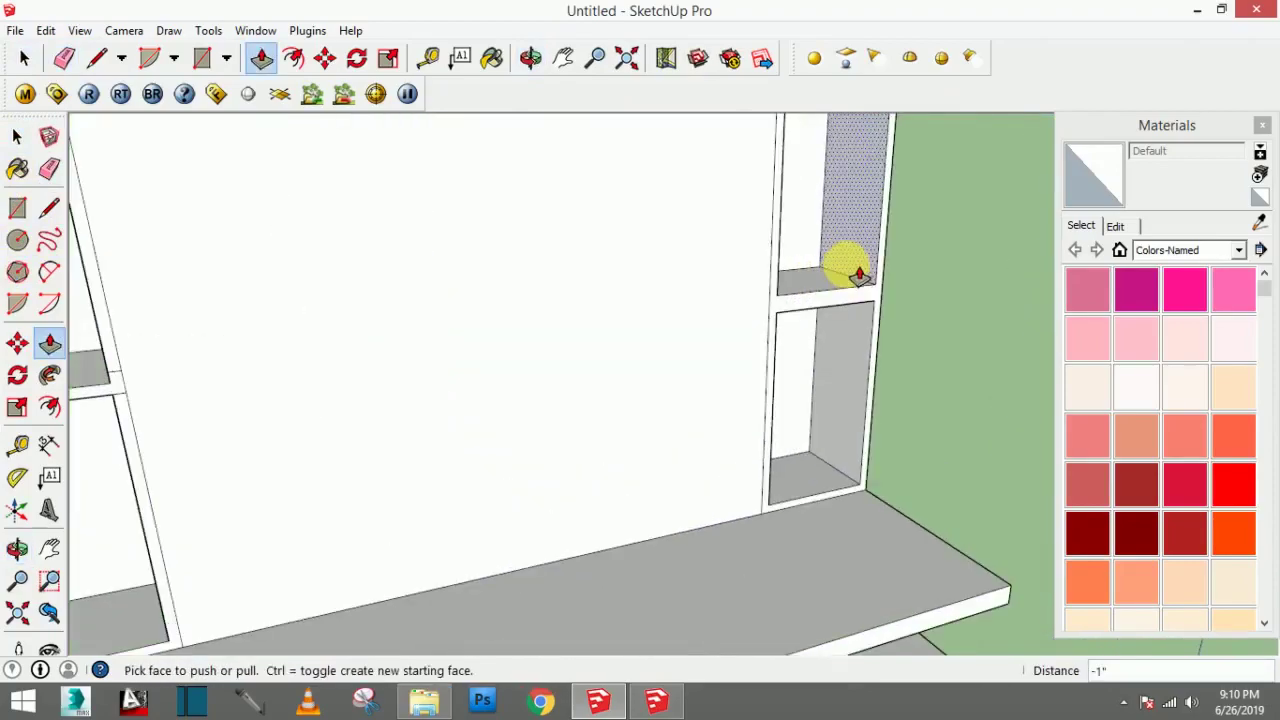
pyautogui.click(845, 292)
pyautogui.scroll(-3, 195, 364)
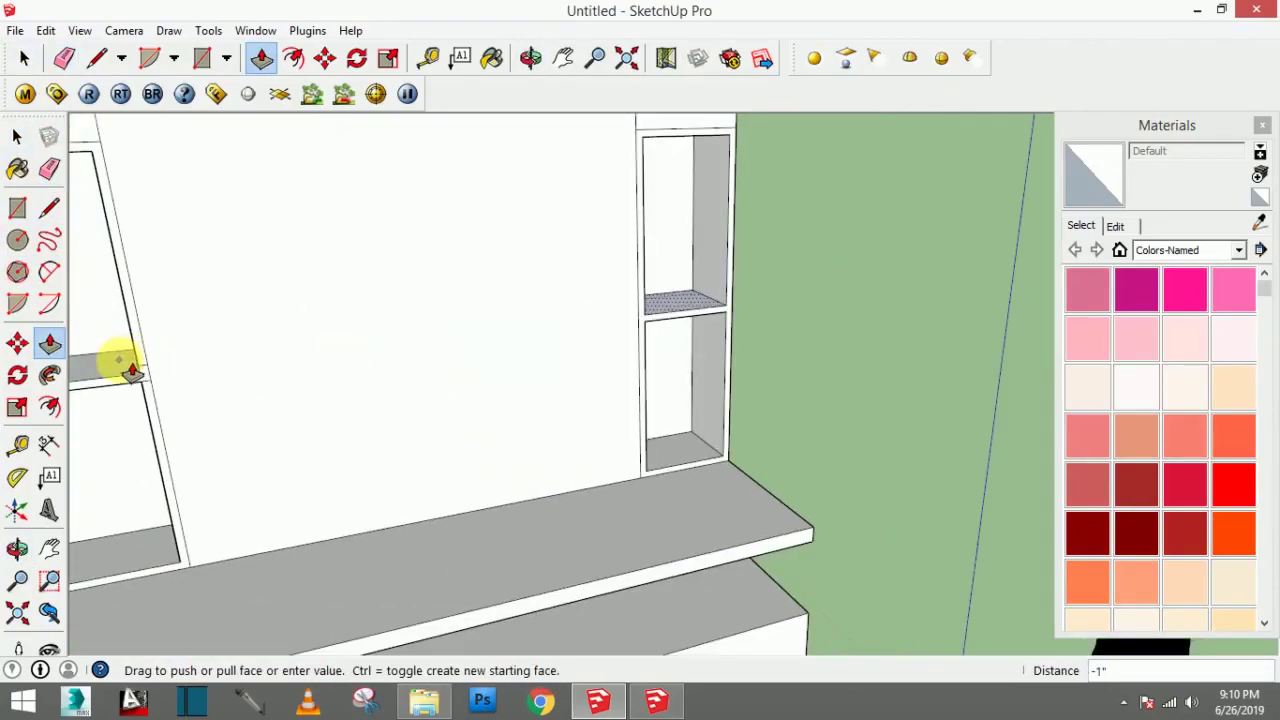
pyautogui.click(123, 360)
pyautogui.scroll(-2, 608, 412)
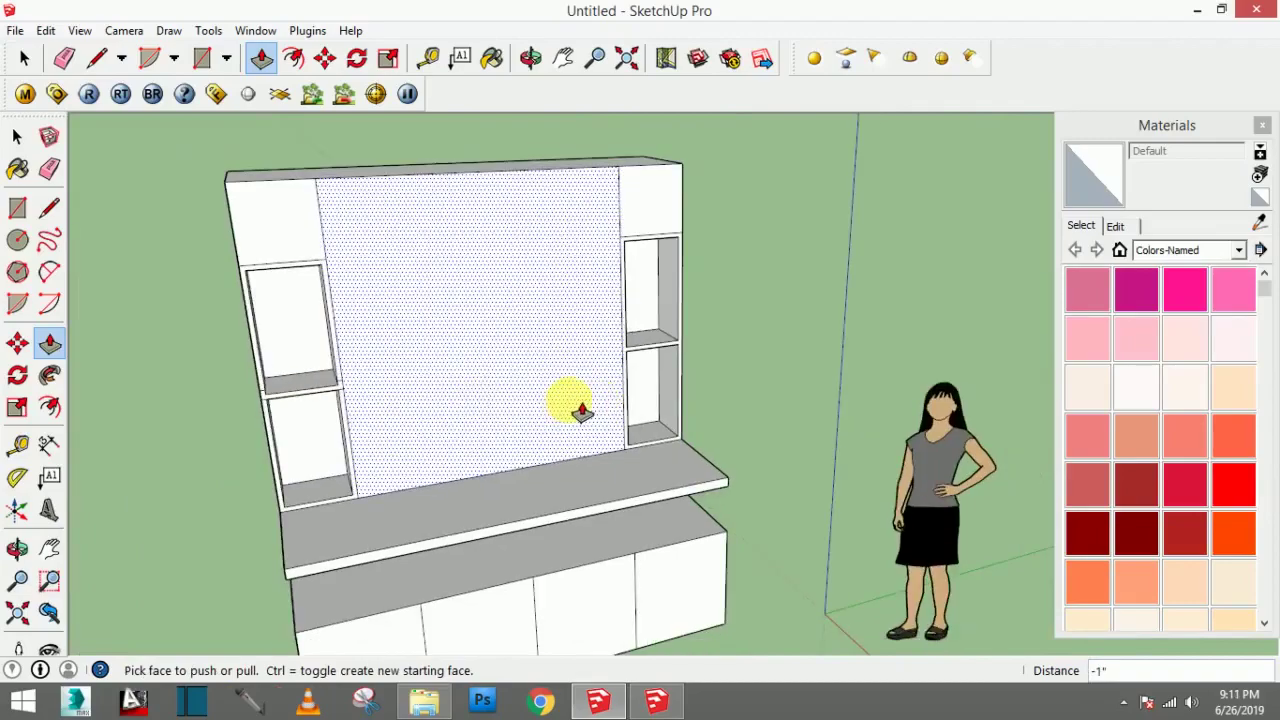
# Step: Orbit, zoom and pan the view down to the lower cabinet doors
pyautogui.moveTo(581, 410)
pyautogui.mouseDown(button='middle')
pyautogui.moveTo(666, 400)
pyautogui.moveTo(651, 371)
pyautogui.moveTo(699, 366)
pyautogui.moveTo(494, 389)
pyautogui.moveTo(517, 397)
pyautogui.moveTo(481, 405)
pyautogui.mouseUp(button='middle')
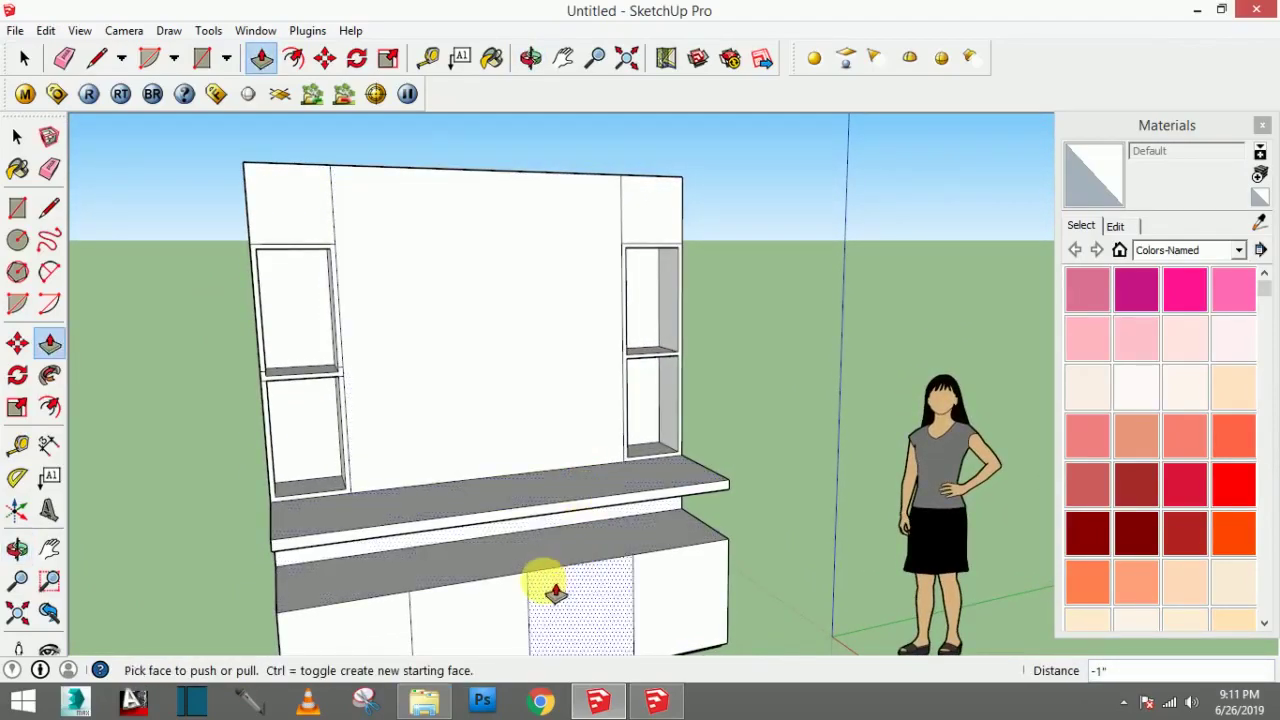
pyautogui.scroll(-3, 541, 615)
pyautogui.scroll(2, 541, 615)
pyautogui.scroll(-1, 529, 645)
pyautogui.scroll(-1, 586, 608)
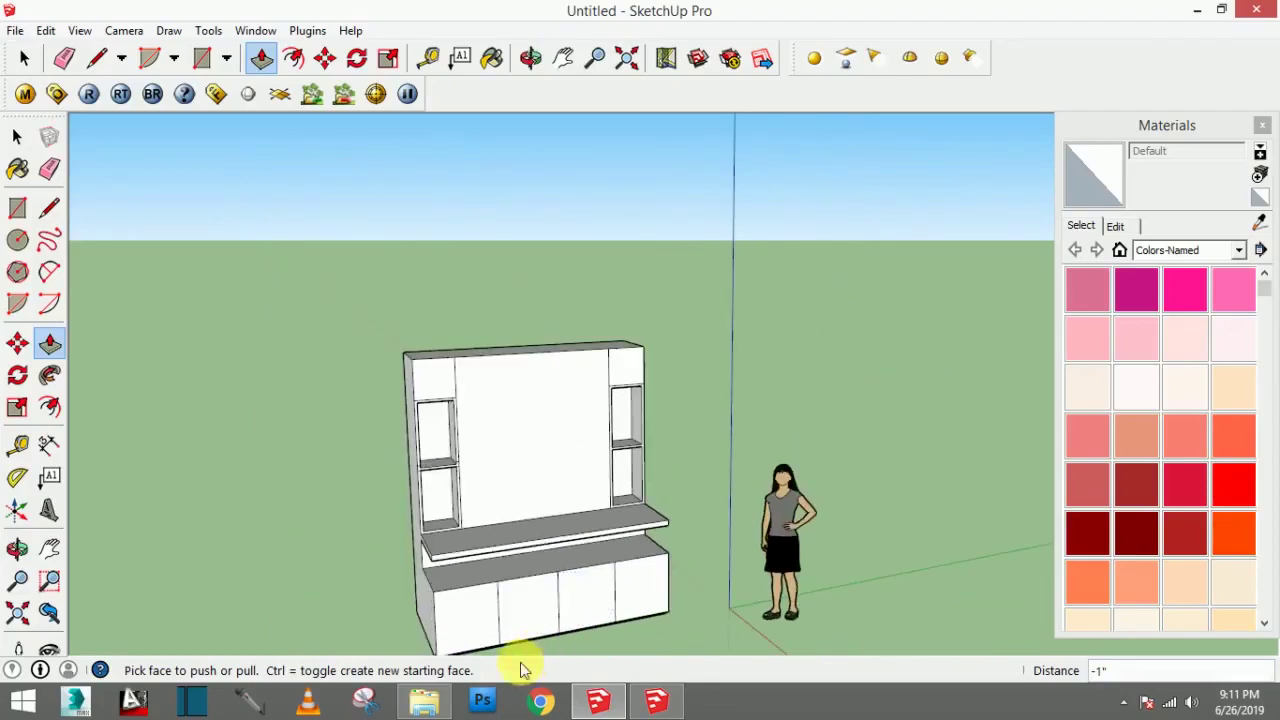
pyautogui.scroll(4, 525, 640)
pyautogui.scroll(-2, 529, 612)
pyautogui.scroll(2, 557, 600)
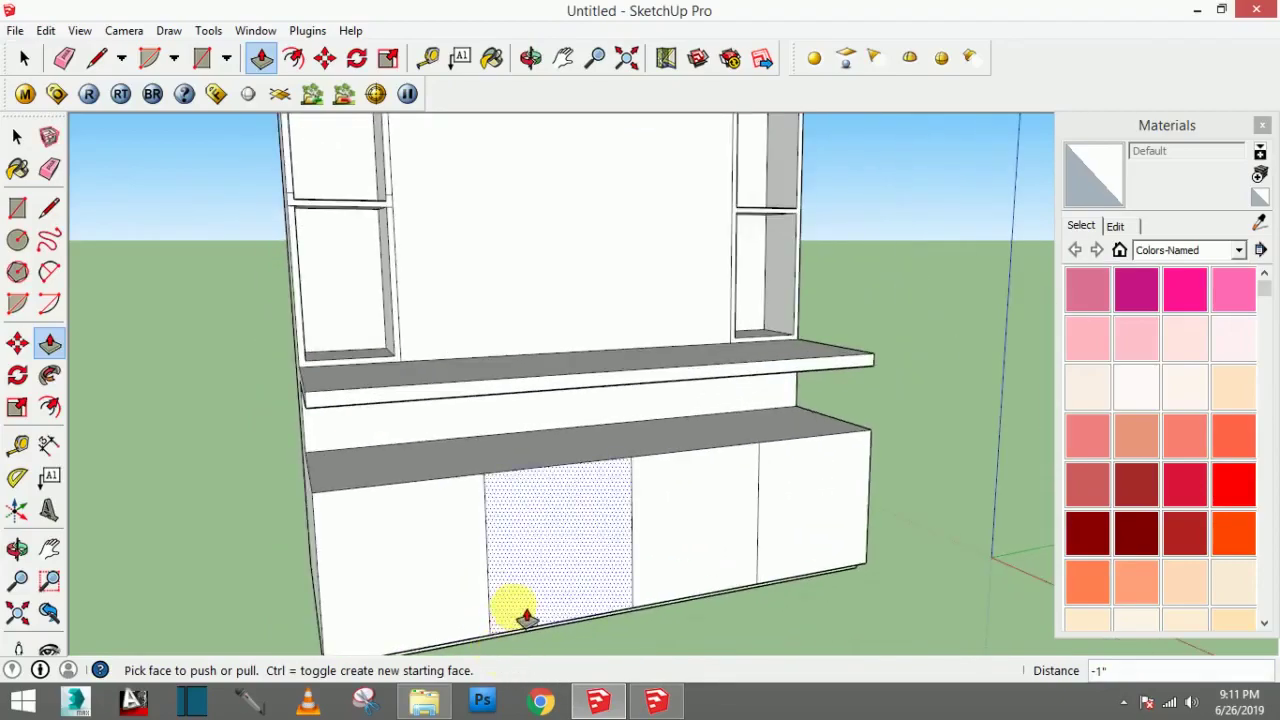
pyautogui.press('h')
pyautogui.moveTo(528, 612); pyautogui.dragTo(543, 457)
pyautogui.scroll(1, 537, 446)
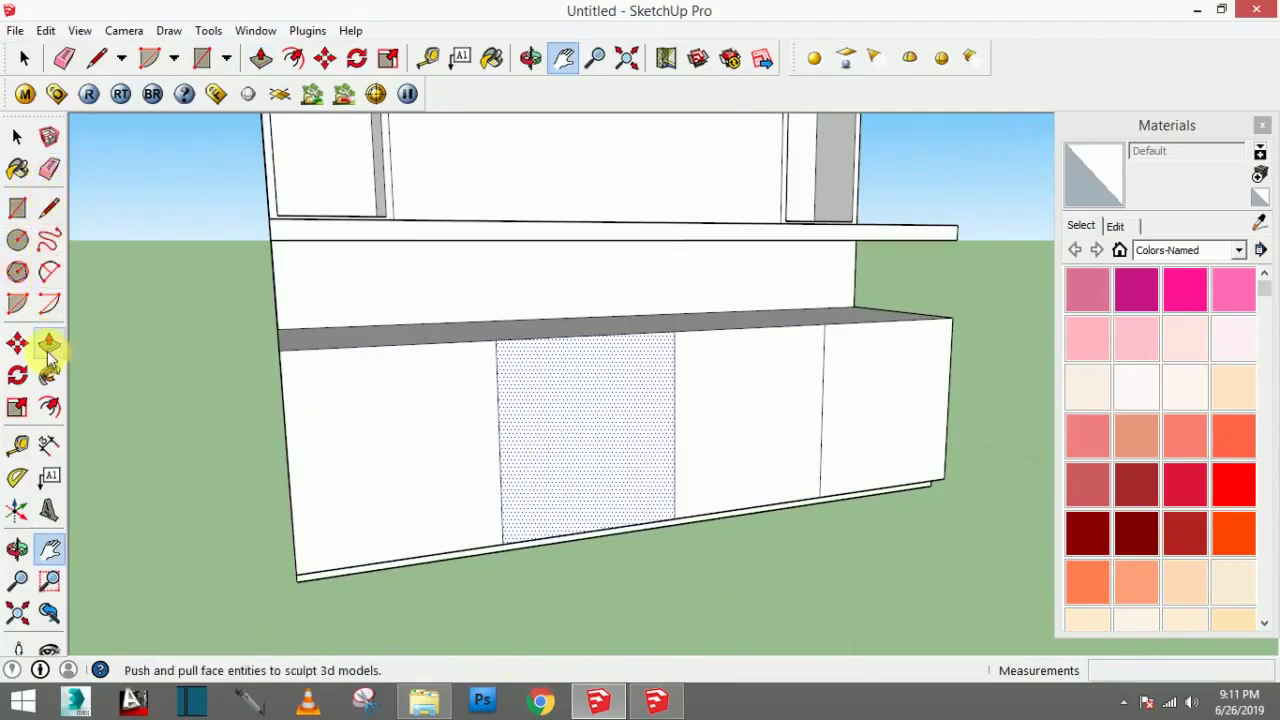
# Step: Offset all four lower cabinet door faces inward to form framed panel borders
pyautogui.click(52, 406)
pyautogui.click(418, 469)
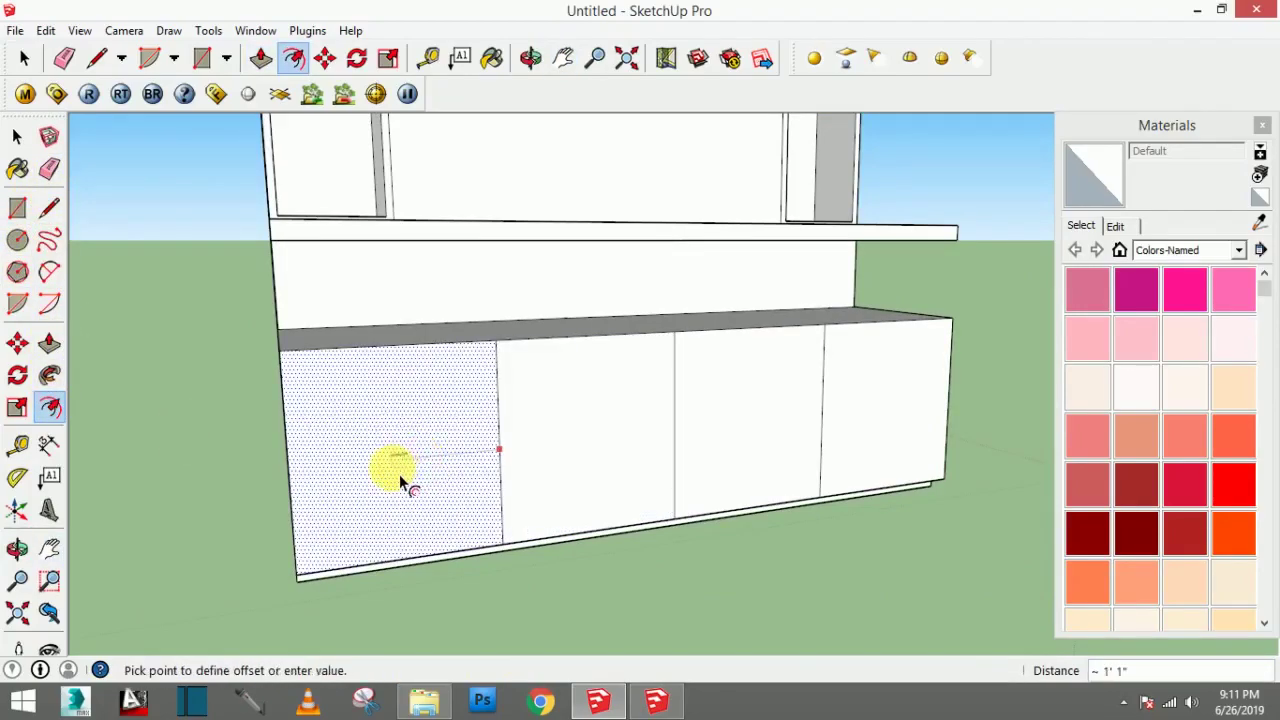
pyautogui.write('1')
pyautogui.click(405, 478)
pyautogui.click(585, 452)
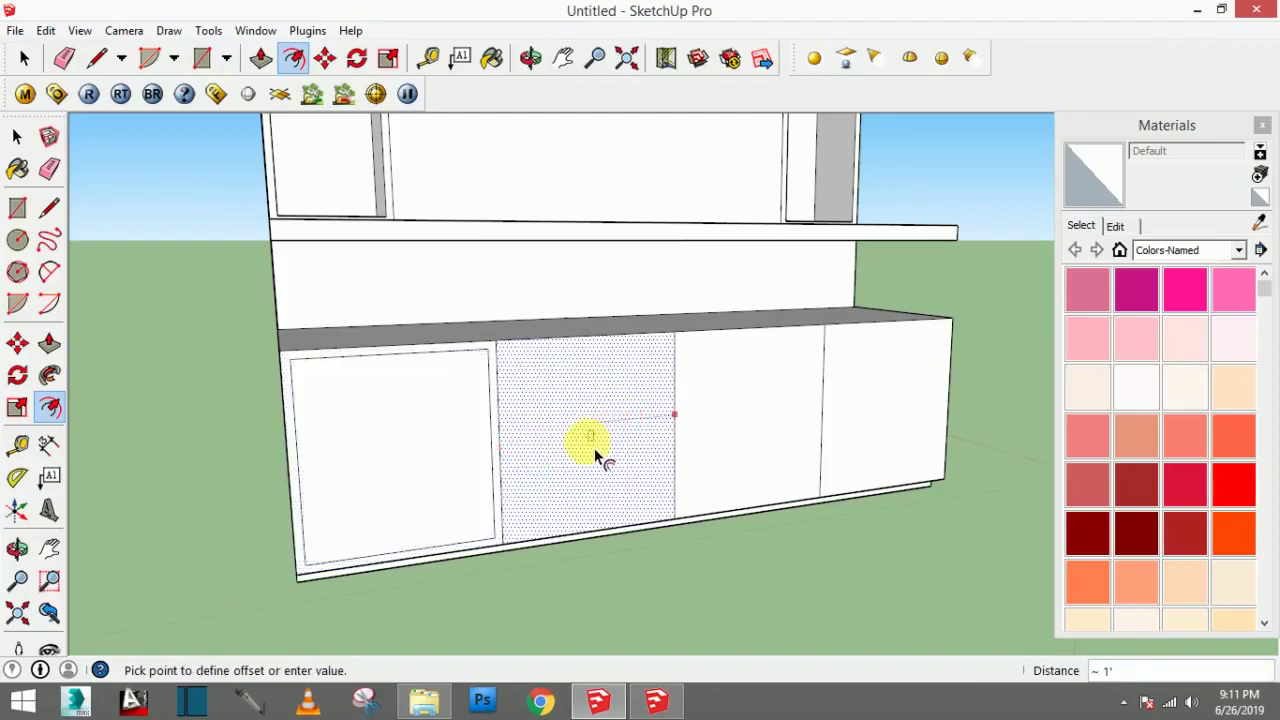
pyautogui.click(590, 450)
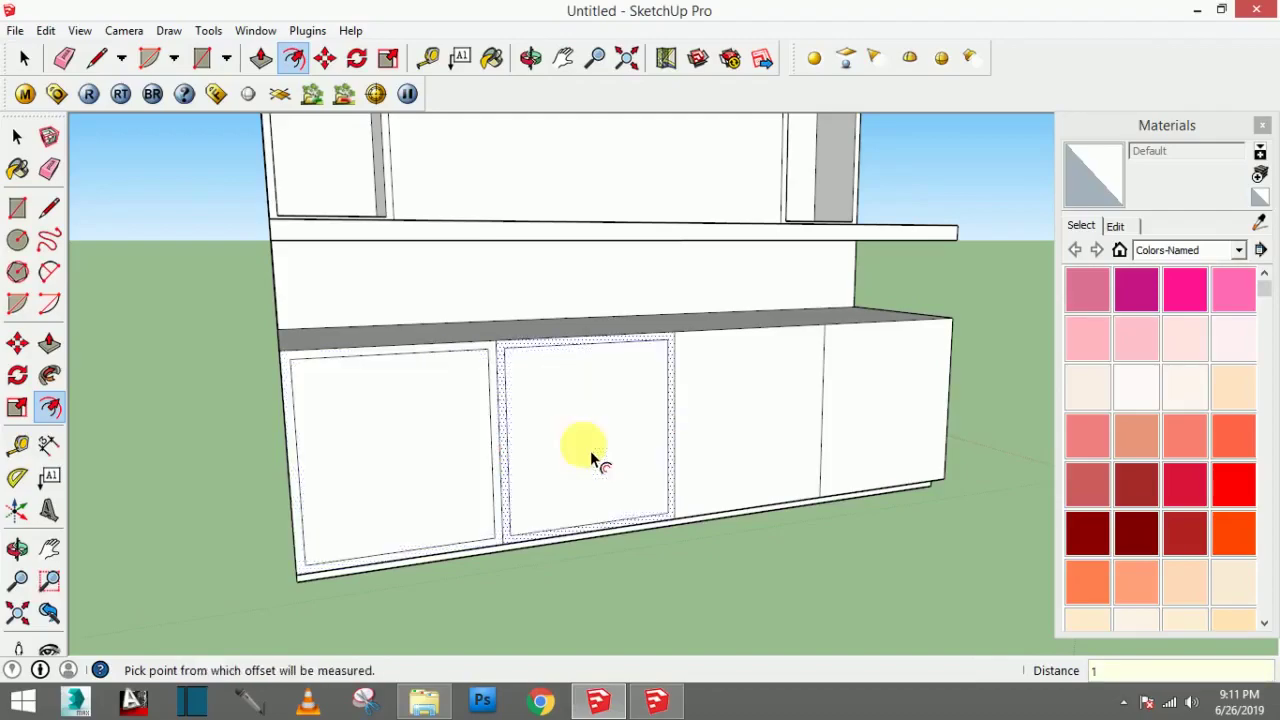
pyautogui.click(762, 440)
pyautogui.click(731, 448)
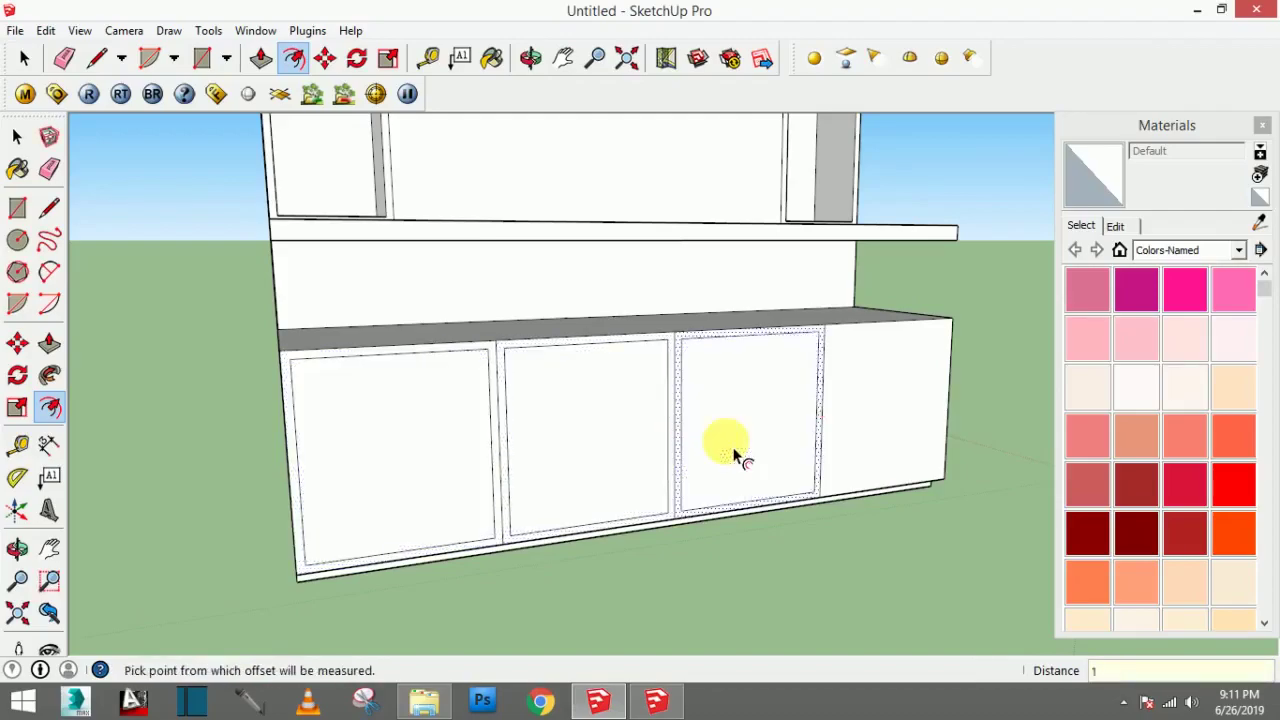
pyautogui.click(857, 425)
pyautogui.click(851, 435)
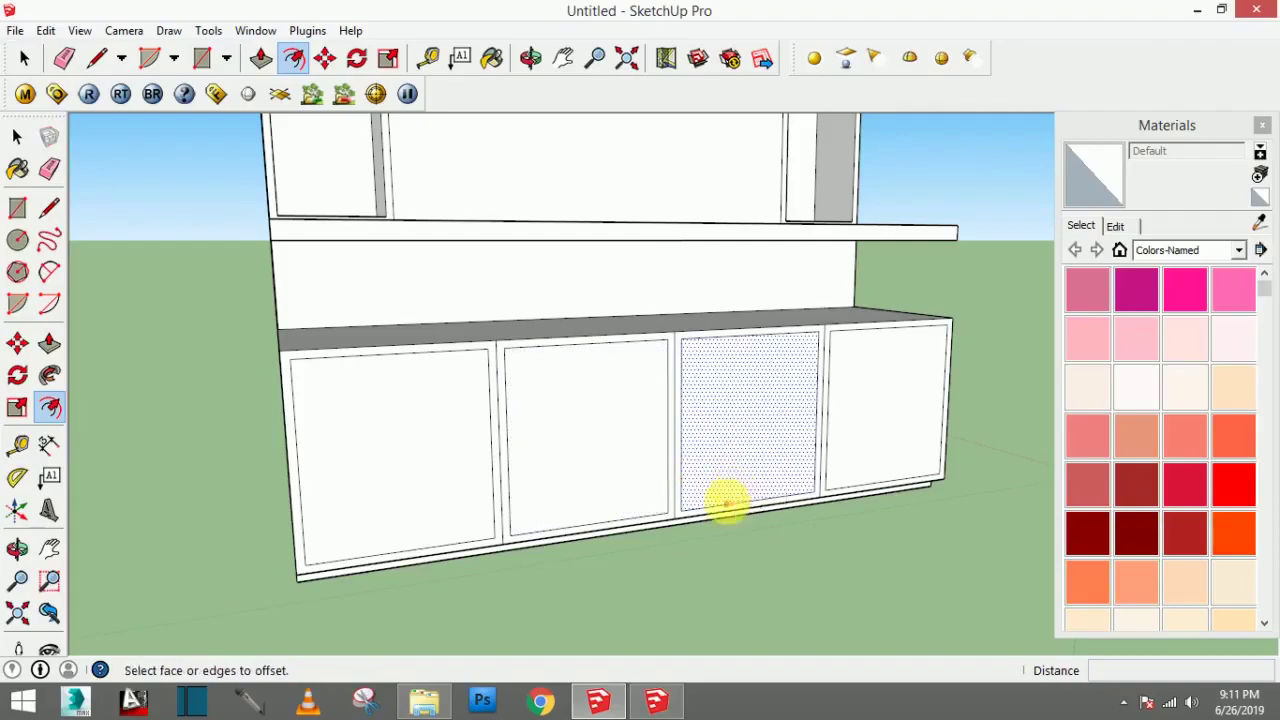
pyautogui.moveTo(451, 531); pyautogui.dragTo(545, 493, button='middle')
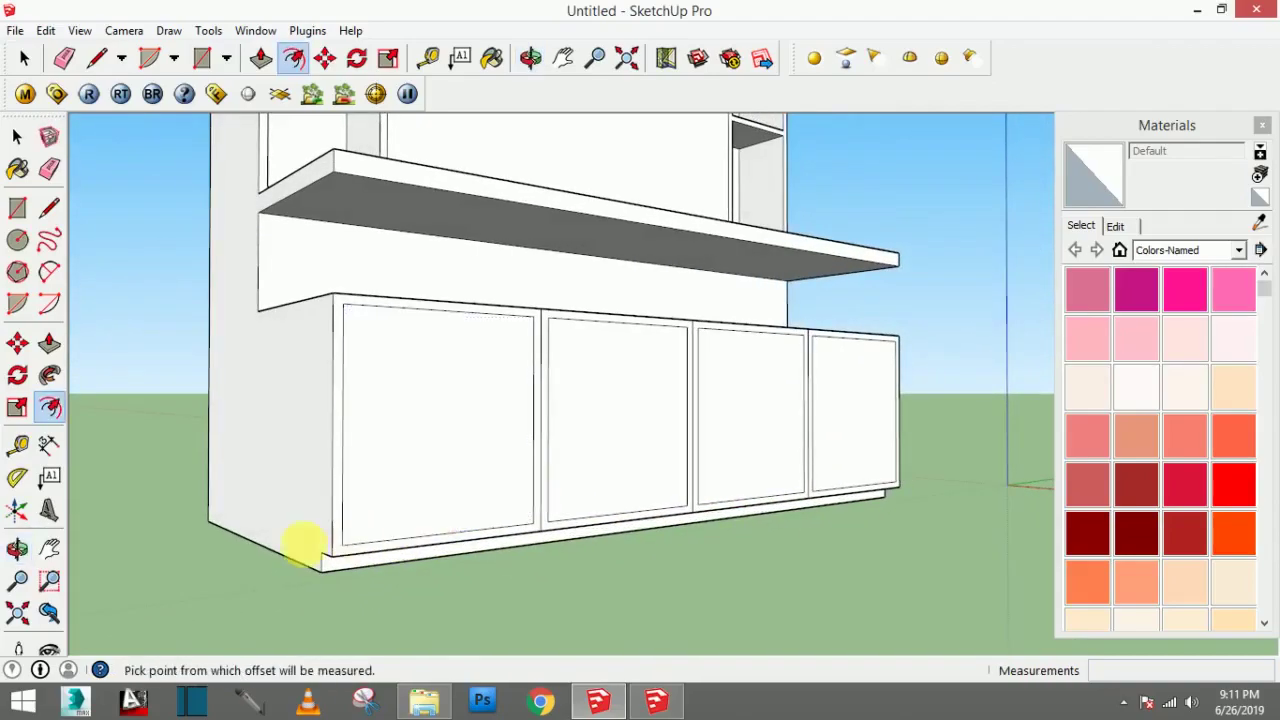
# Step: Start a line at the cabinet's base corner with the Line tool, then cancel it with Esc
pyautogui.click(49, 207)
pyautogui.moveTo(90, 278); pyautogui.dragTo(343, 557, button='middle')
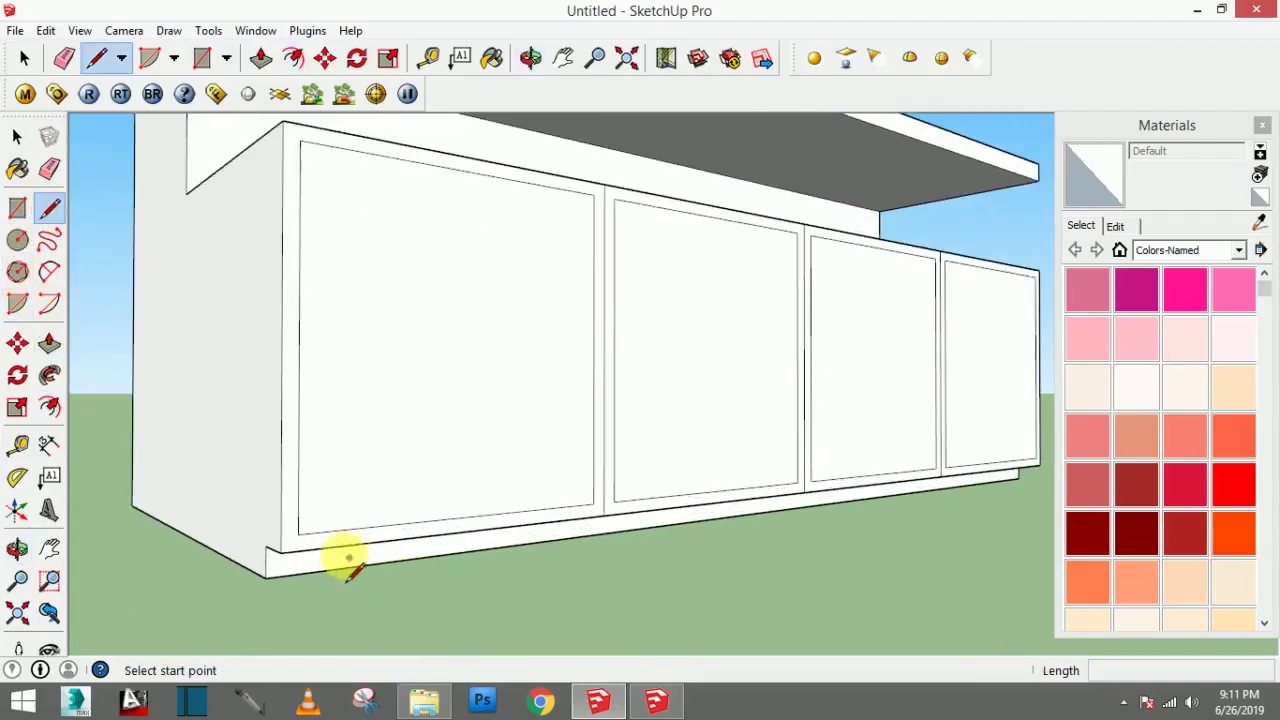
pyautogui.click(297, 537)
pyautogui.press('Escape')
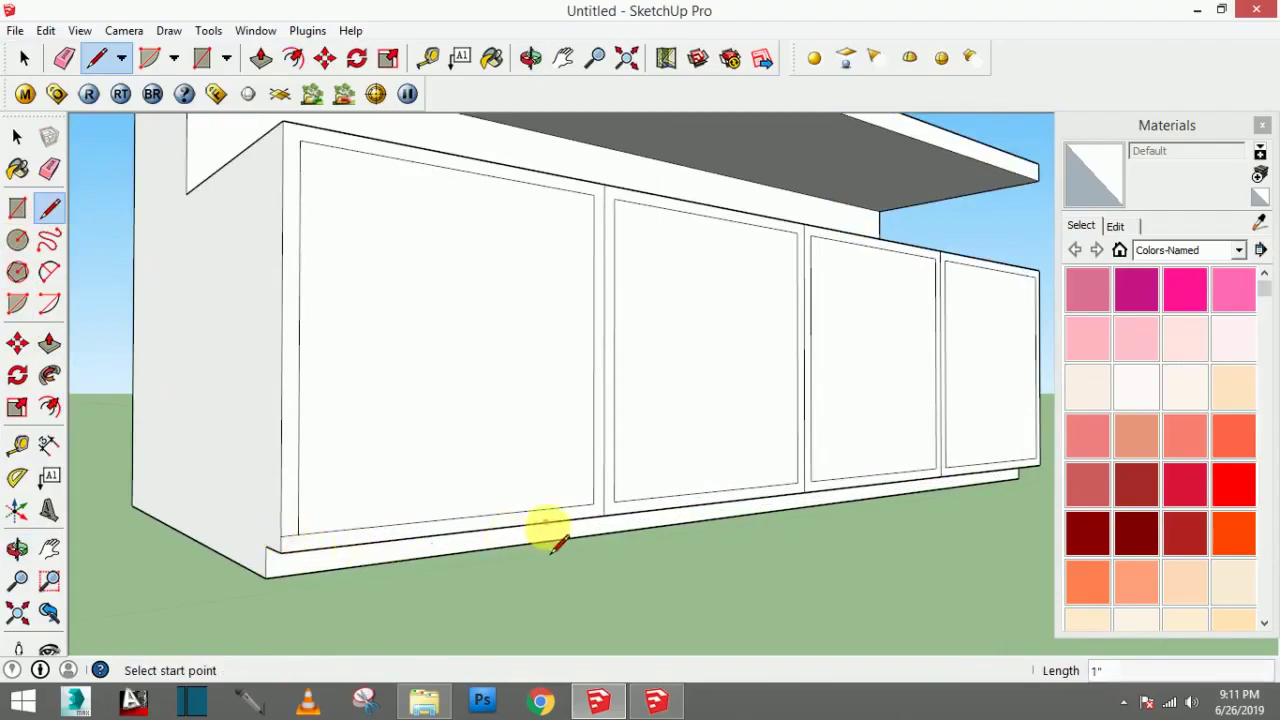
pyautogui.scroll(-2, 900, 500)
pyautogui.scroll(4, 851, 466)
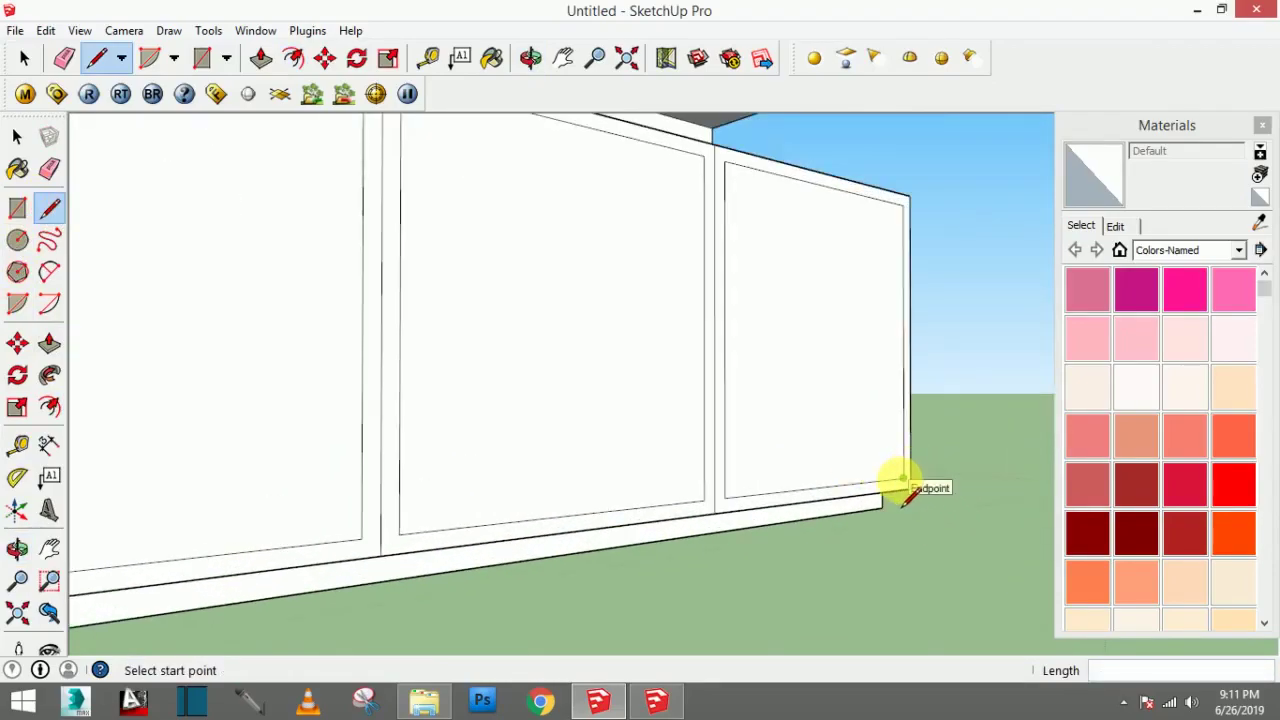
# Step: Click the cabinet's right corner, then orbit out to frame the whole unit beside the figure
pyautogui.click(903, 484)
pyautogui.scroll(2, 903, 482)
pyautogui.write('1"')
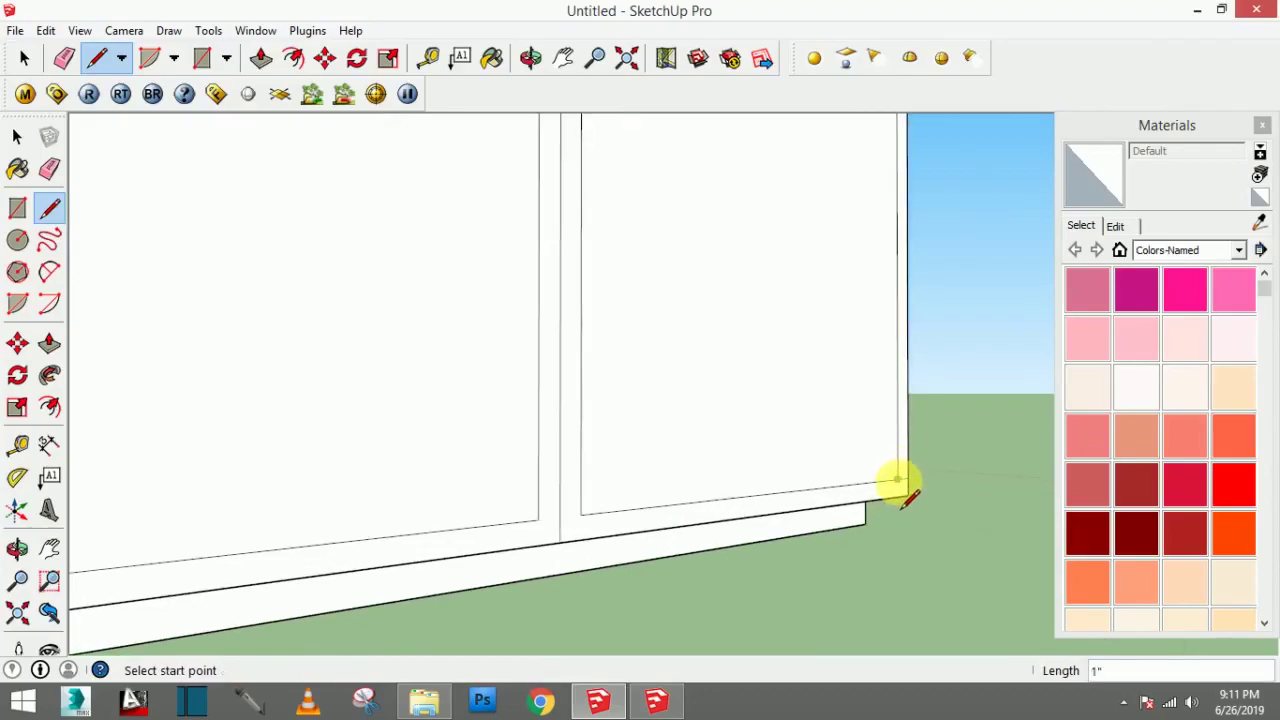
pyautogui.scroll(-3, 886, 489)
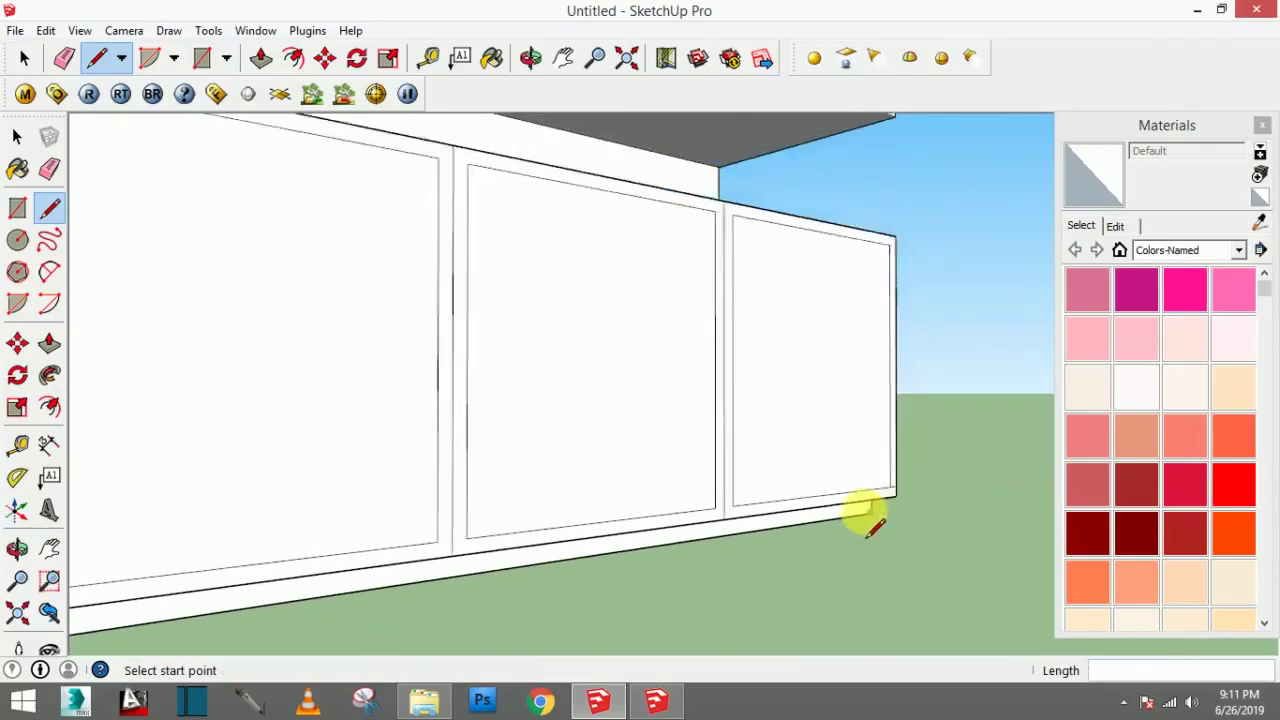
pyautogui.moveTo(857, 514)
pyautogui.mouseDown(button='middle')
pyautogui.moveTo(812, 486)
pyautogui.moveTo(766, 520)
pyautogui.moveTo(913, 525)
pyautogui.mouseUp(button='middle')
pyautogui.moveTo(709, 543); pyautogui.dragTo(571, 571, button='middle')
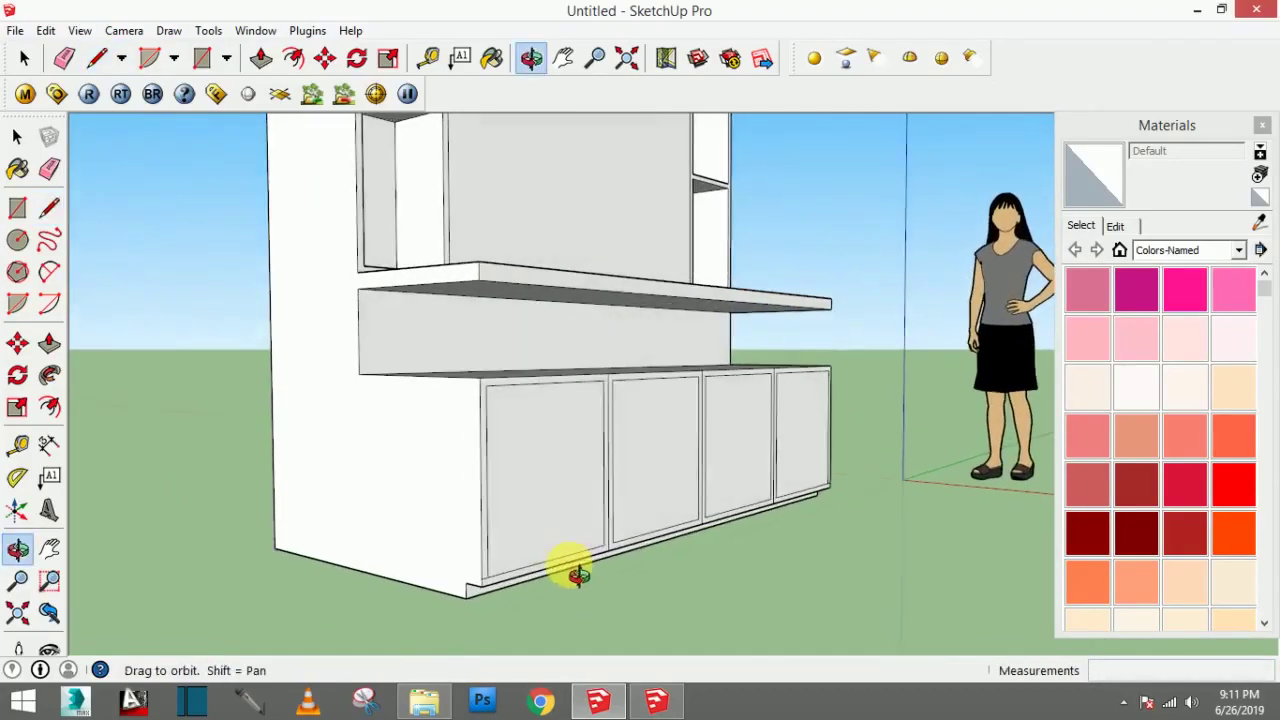
pyautogui.scroll(3, 466, 586)
pyautogui.scroll(-3, 680, 495)
pyautogui.moveTo(686, 480)
pyautogui.mouseDown(button='middle')
pyautogui.moveTo(737, 414)
pyautogui.moveTo(691, 449)
pyautogui.mouseUp(button='middle')
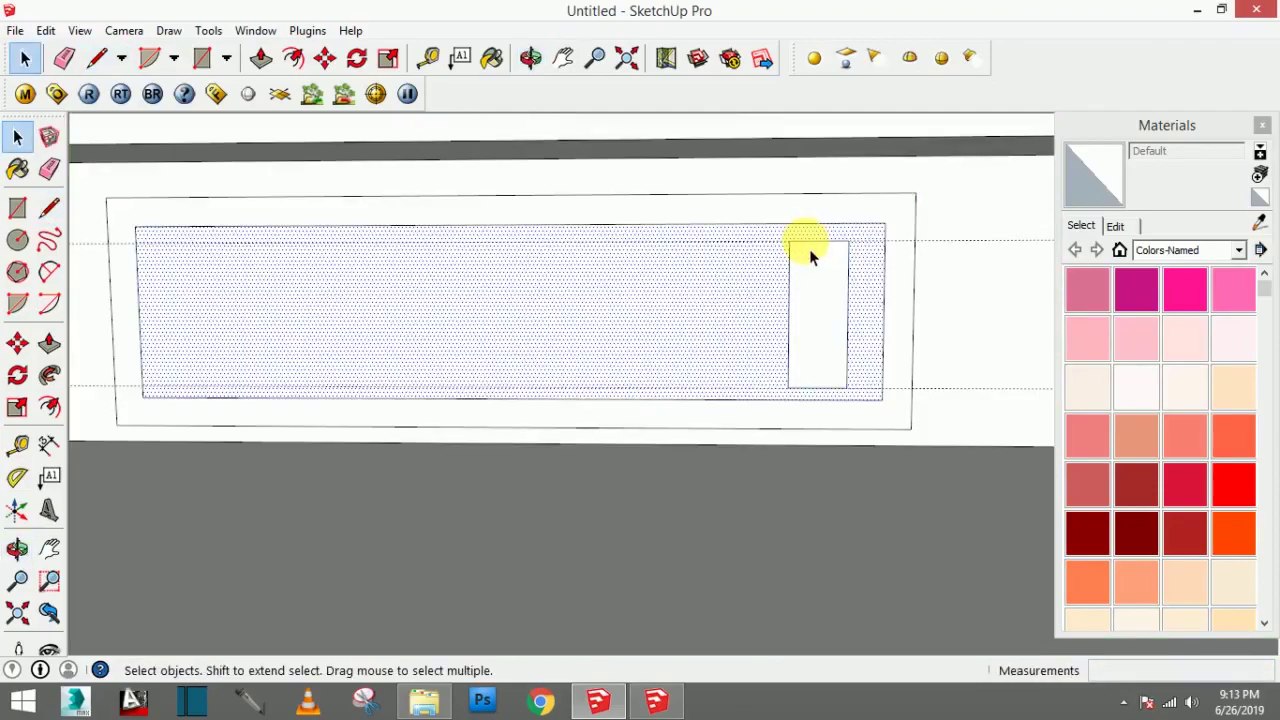
# Step: Select the small rectangle's edges and face, then try selecting the large inner face
pyautogui.click(809, 249)
pyautogui.click(795, 307)
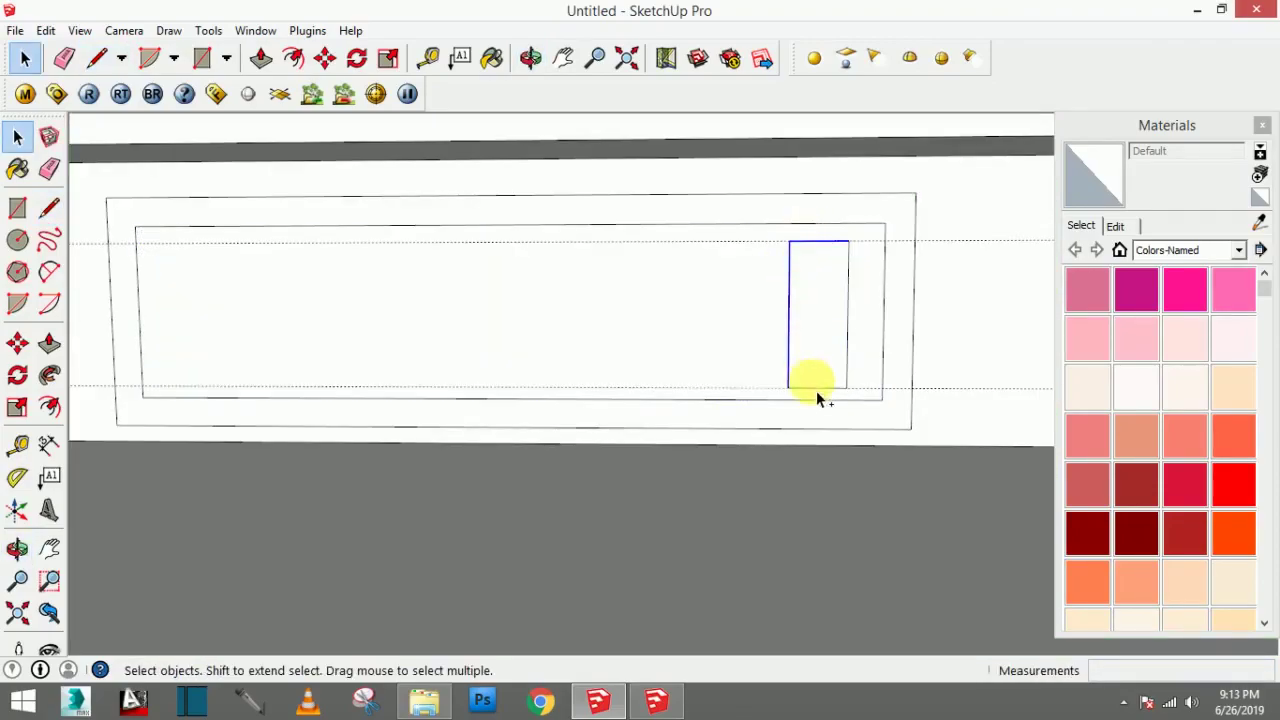
pyautogui.keyDown('ctrl'); pyautogui.click(848, 341); pyautogui.keyUp('ctrl')
pyautogui.keyDown('ctrl'); pyautogui.click(822, 386); pyautogui.keyUp('ctrl')
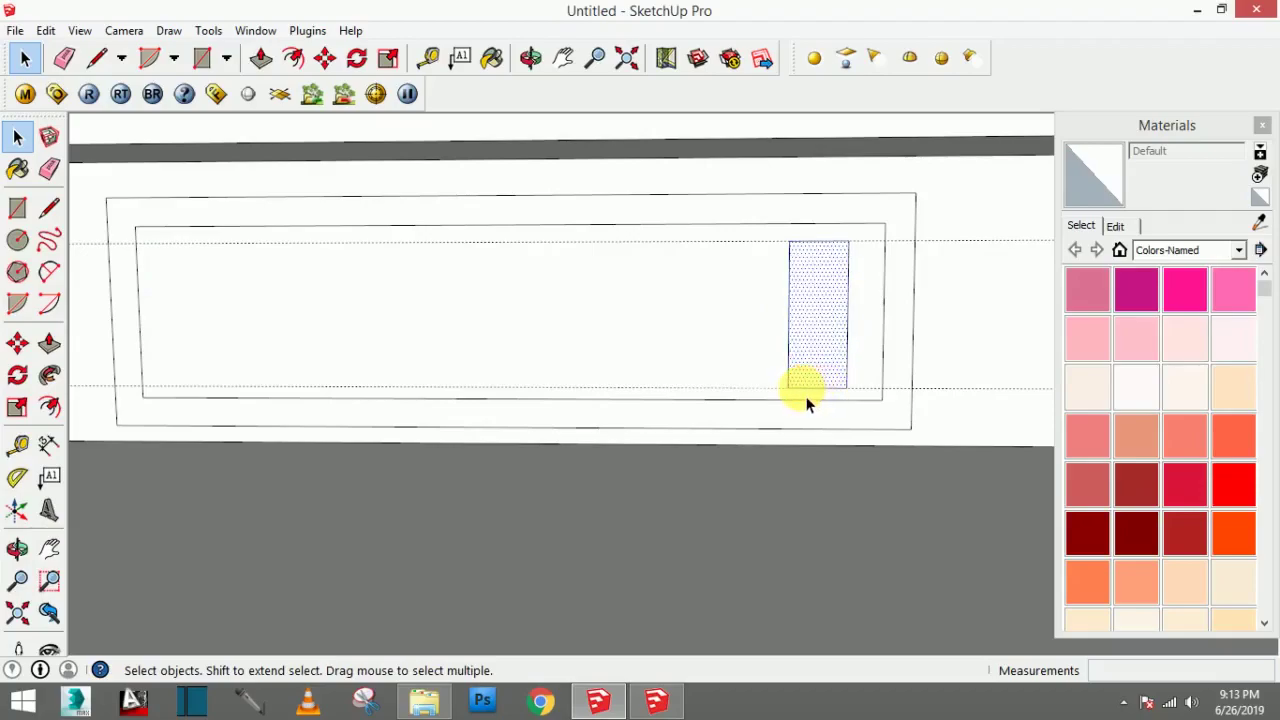
pyautogui.click(808, 396)
pyautogui.click(817, 250)
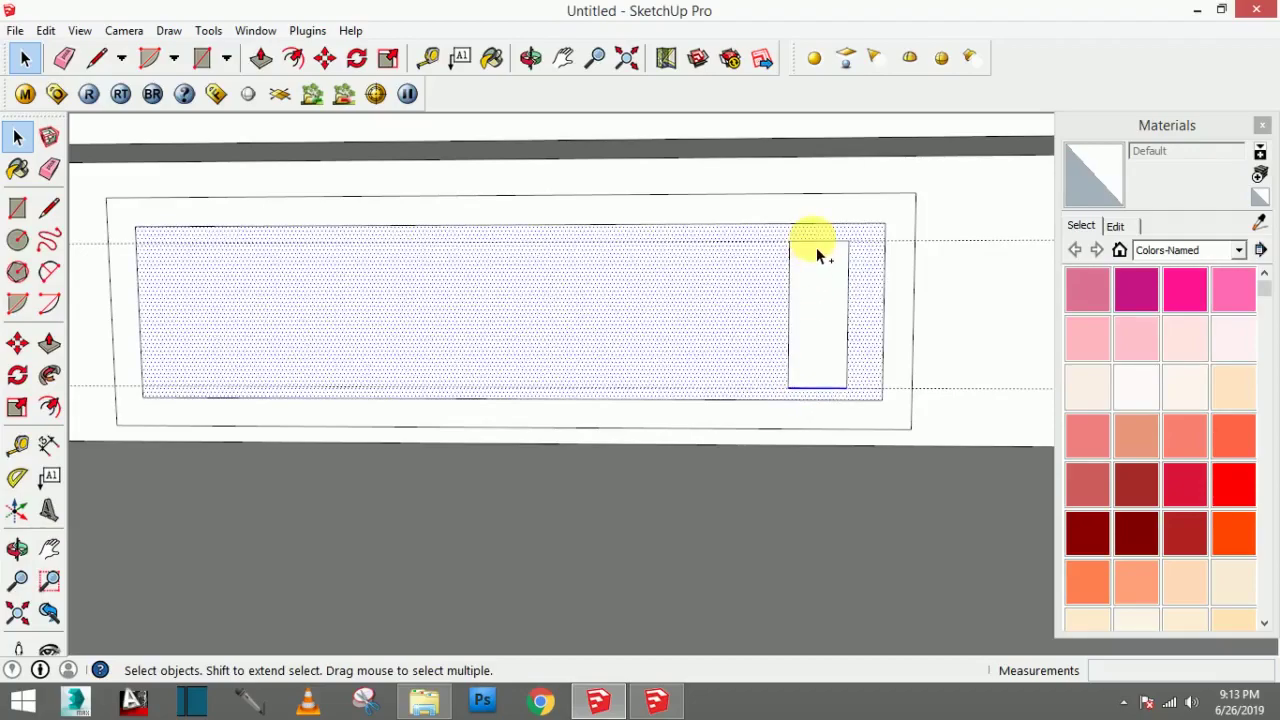
pyautogui.click(814, 244)
# Step: Group the small rectangle's selected bottom and left edges with Make Group
pyautogui.scroll(3, 818, 386)
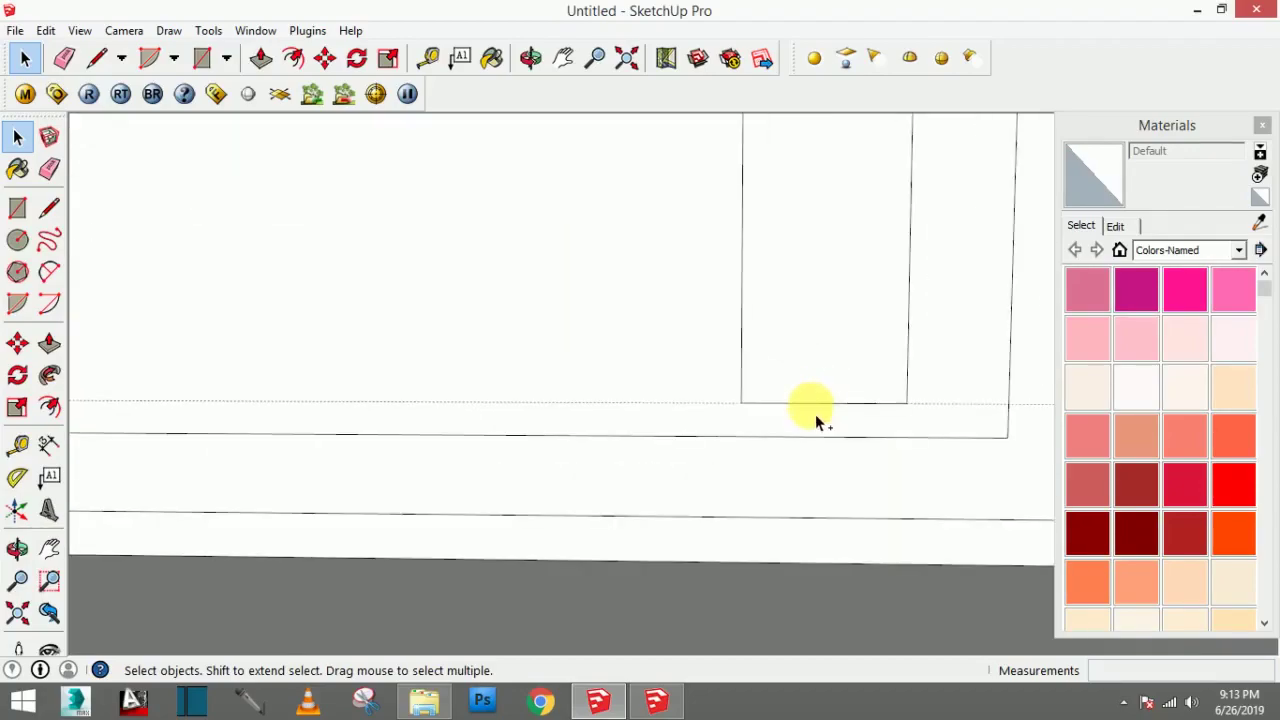
pyautogui.scroll(2, 815, 414)
pyautogui.click(809, 402)
pyautogui.scroll(-2, 940, 344)
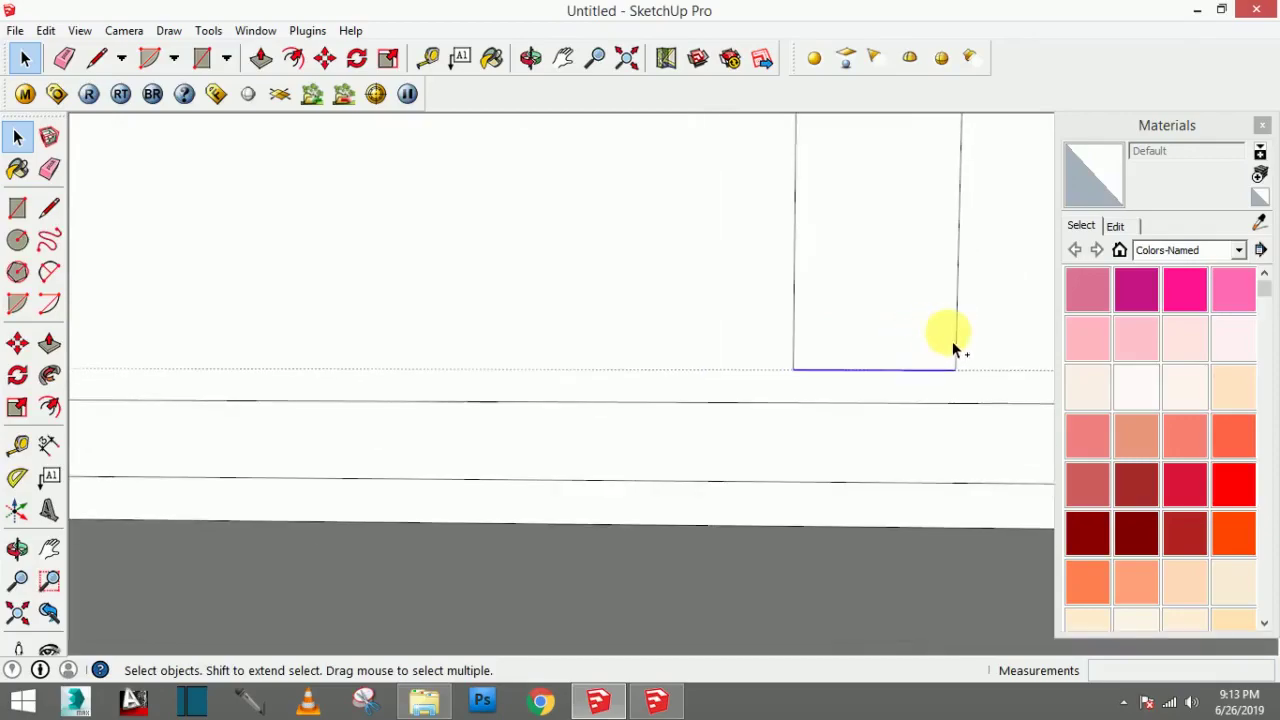
pyautogui.scroll(-2, 951, 339)
pyautogui.scroll(-2, 954, 325)
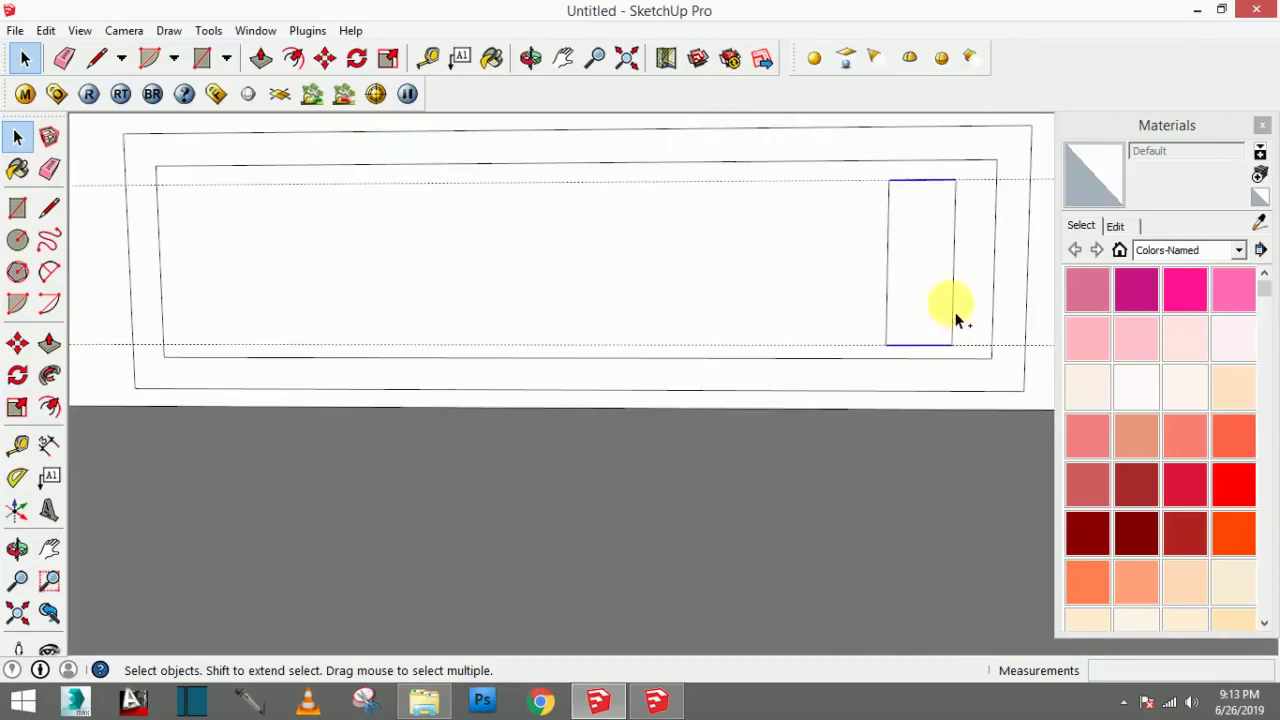
pyautogui.keyDown('shift'); pyautogui.click(889, 296); pyautogui.keyUp('shift')
pyautogui.rightClick(889, 287)
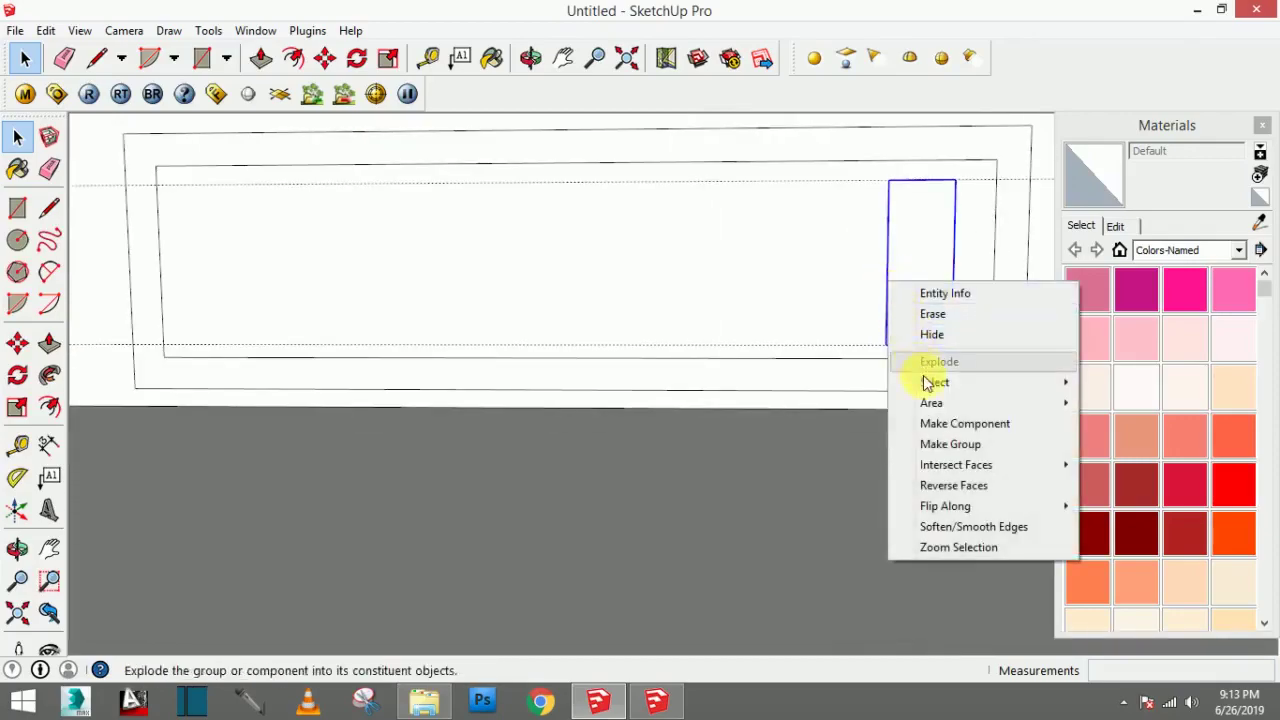
pyautogui.click(948, 444)
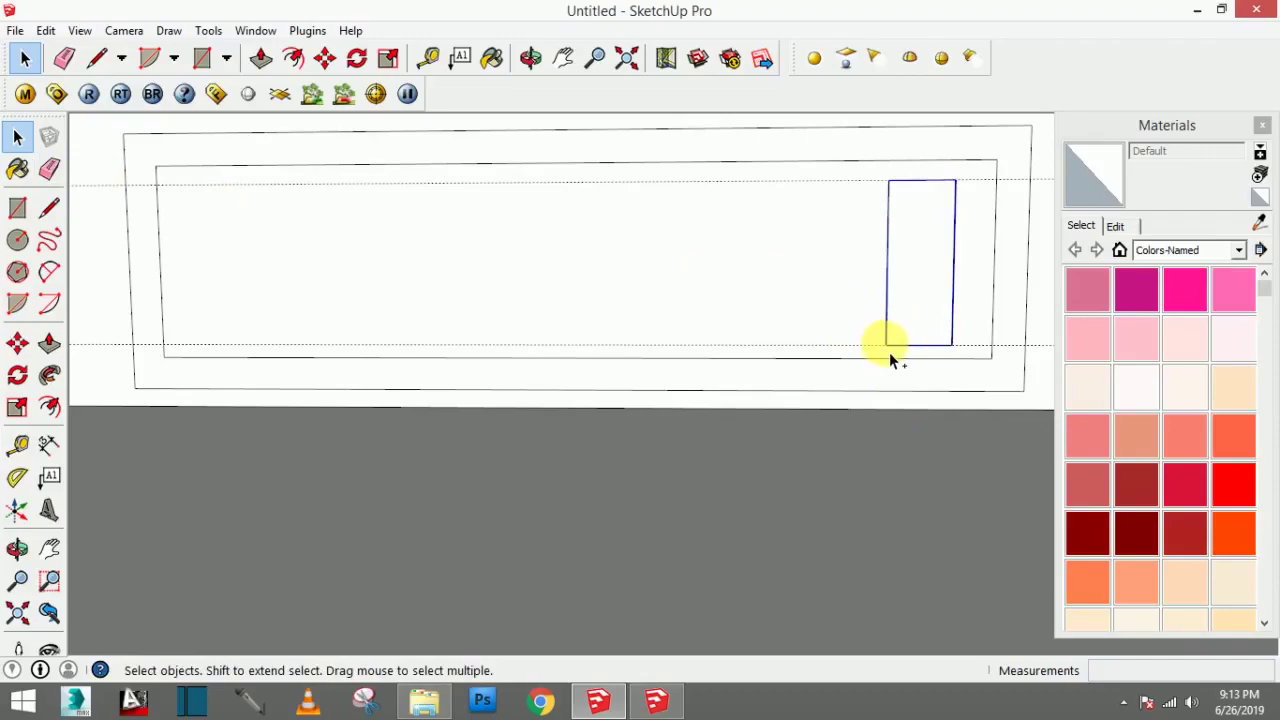
# Step: Test selecting the large inner face and the small rectangle's edges and face
pyautogui.keyDown('ctrl'); pyautogui.click(855, 350); pyautogui.keyUp('ctrl')
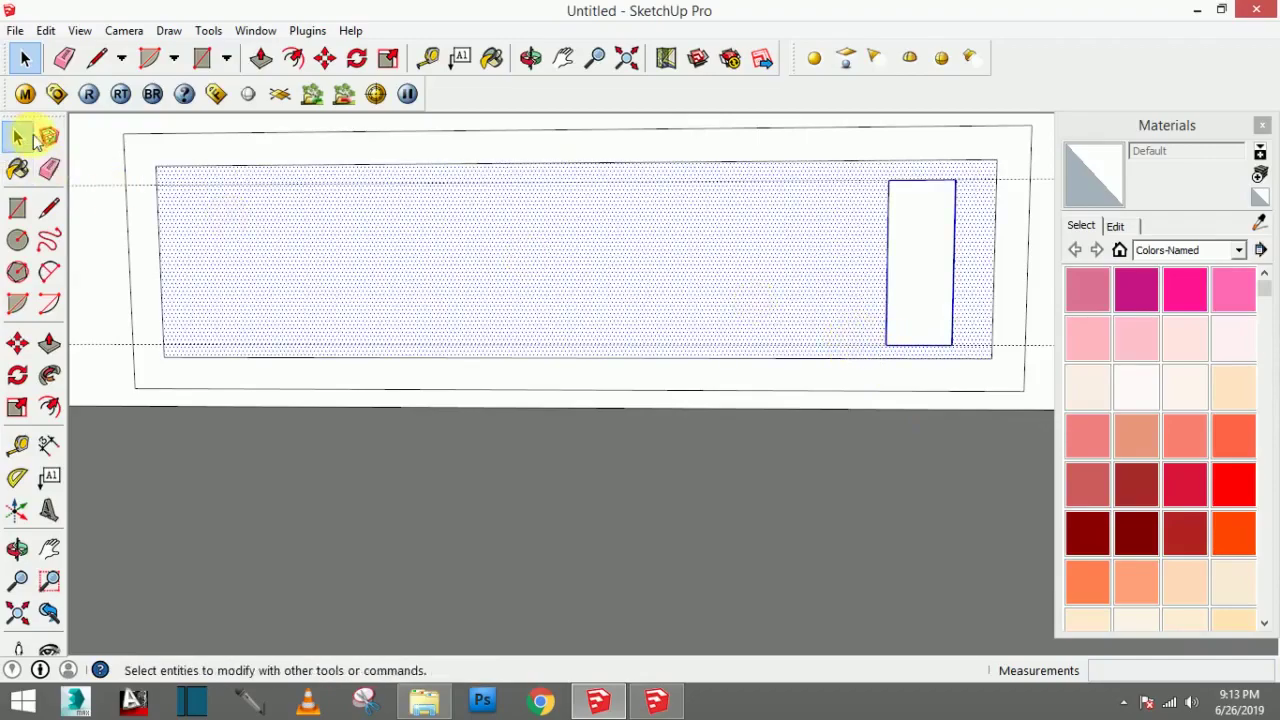
pyautogui.click(690, 588)
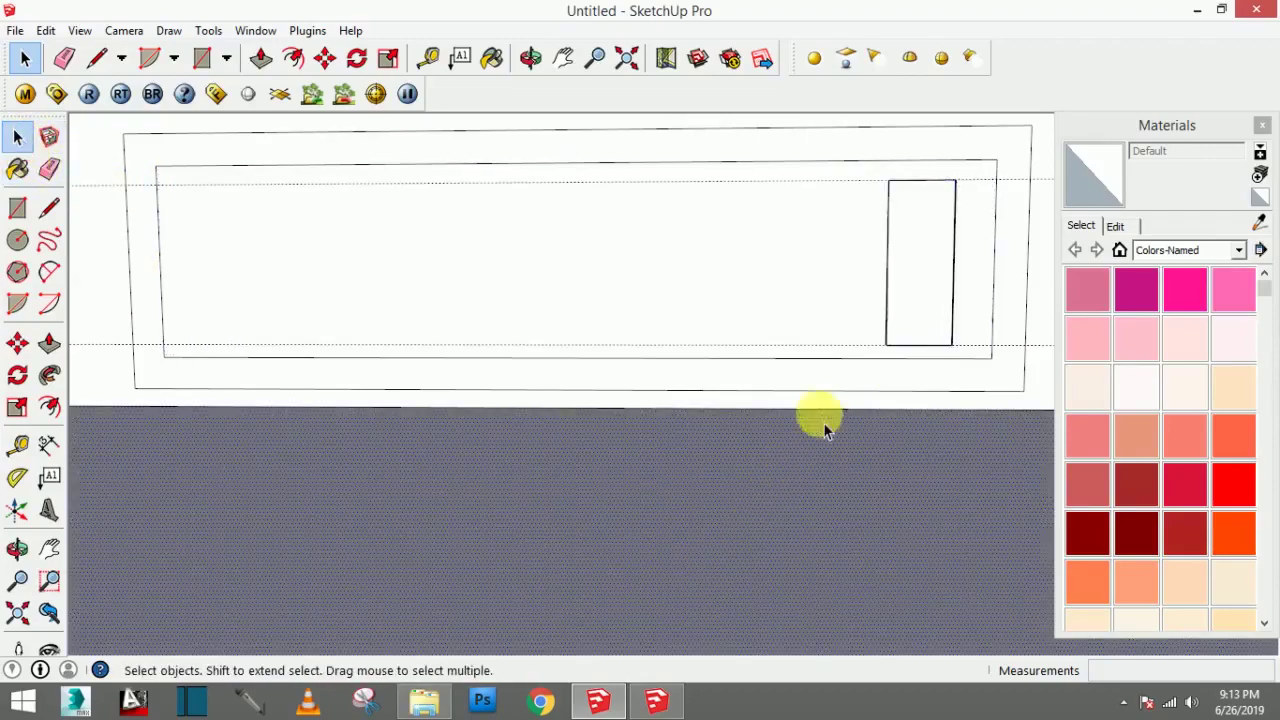
pyautogui.click(889, 334)
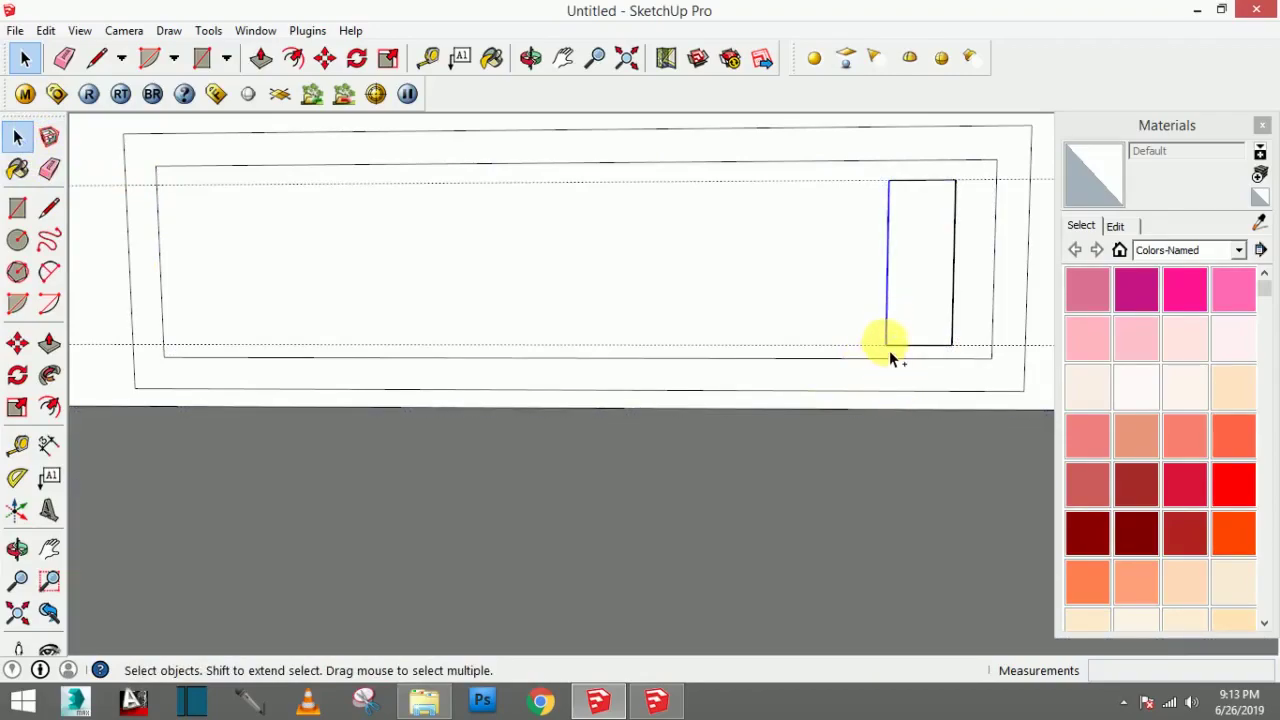
pyautogui.keyDown('ctrl'); pyautogui.click(866, 351); pyautogui.keyUp('ctrl')
pyautogui.click(828, 446)
pyautogui.click(890, 343)
pyautogui.click(950, 311)
pyautogui.click(954, 317)
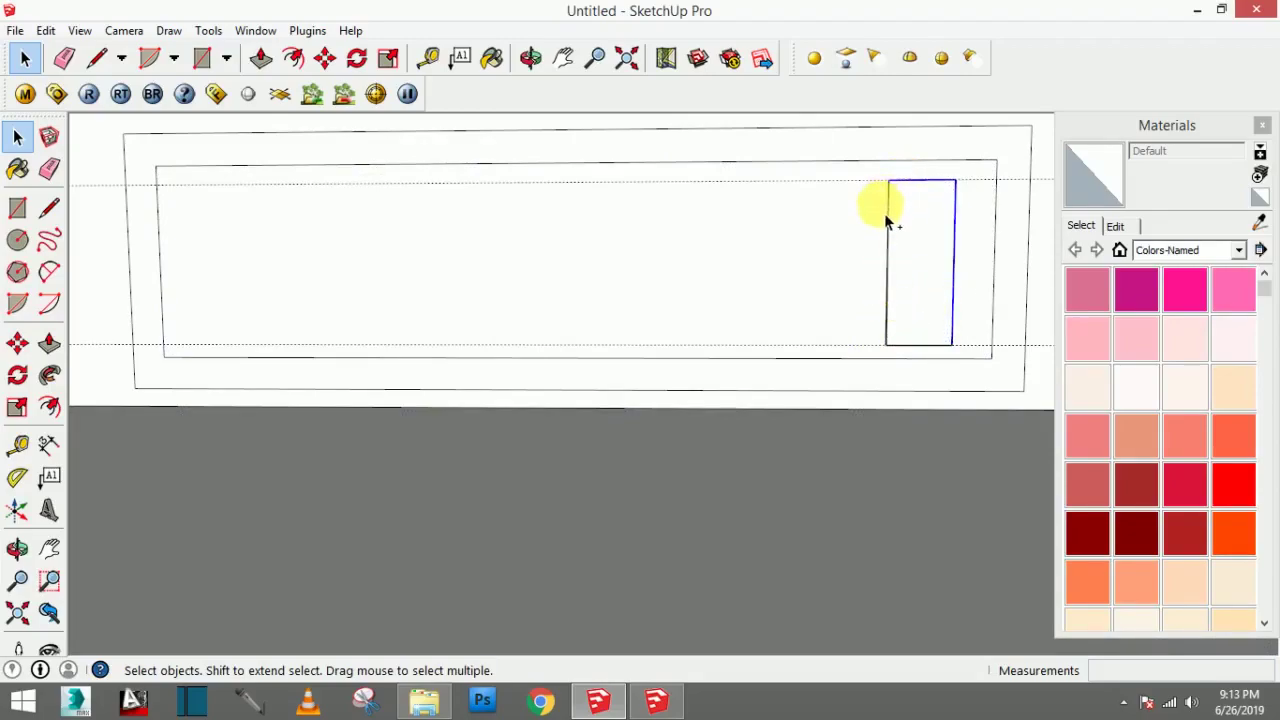
pyautogui.scroll(3, 917, 362)
pyautogui.scroll(2, 917, 364)
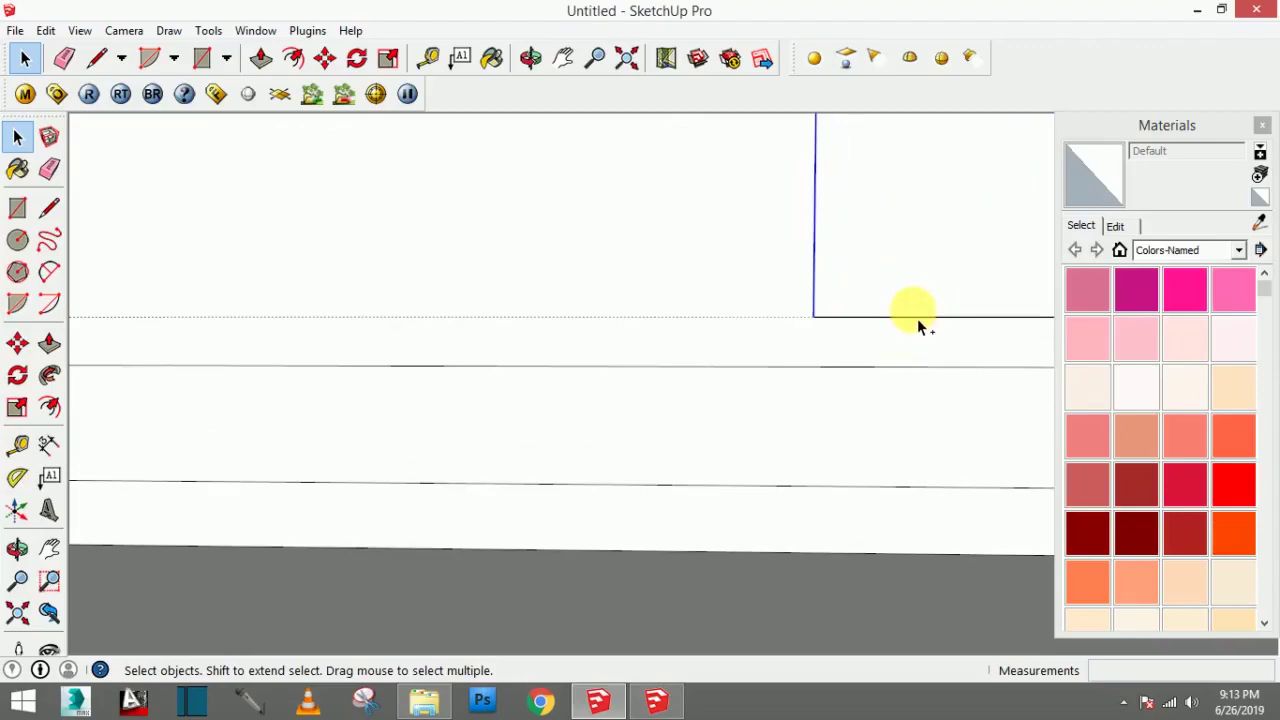
pyautogui.scroll(-2, 910, 330)
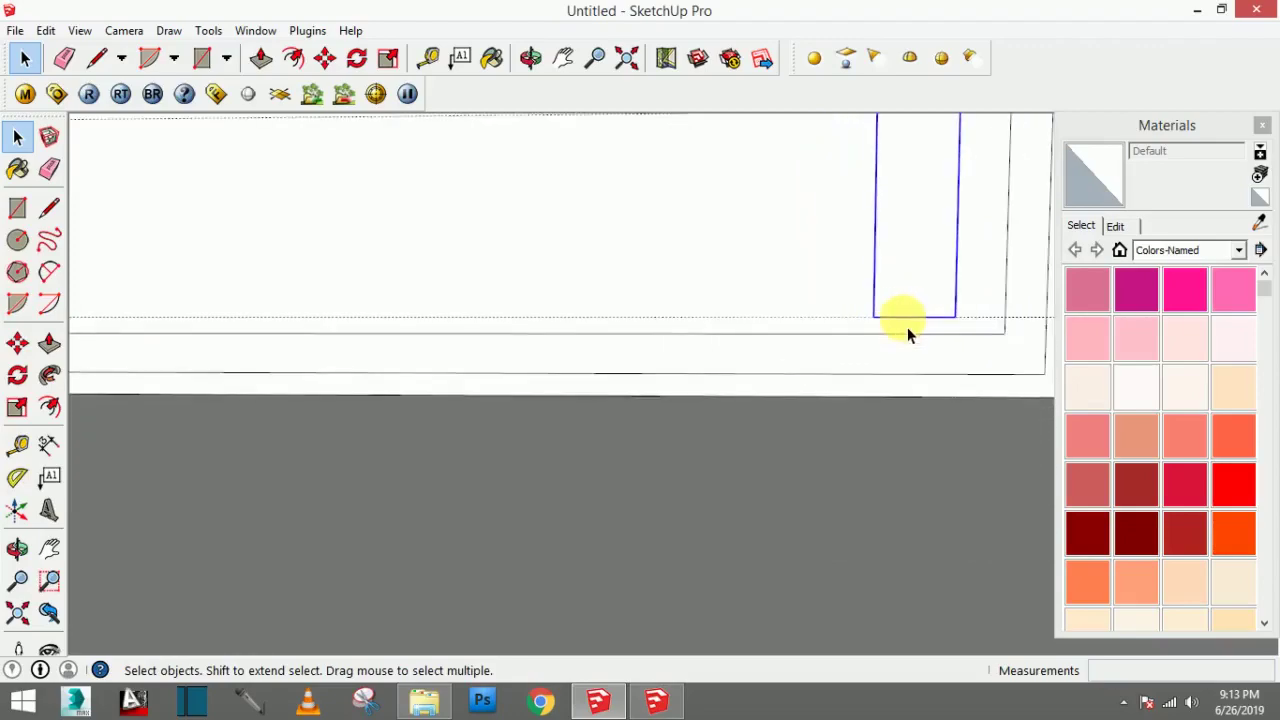
pyautogui.scroll(-3, 907, 327)
# Step: Select all four edges of the small rectangle inside the panel face
pyautogui.rightClick(914, 264)
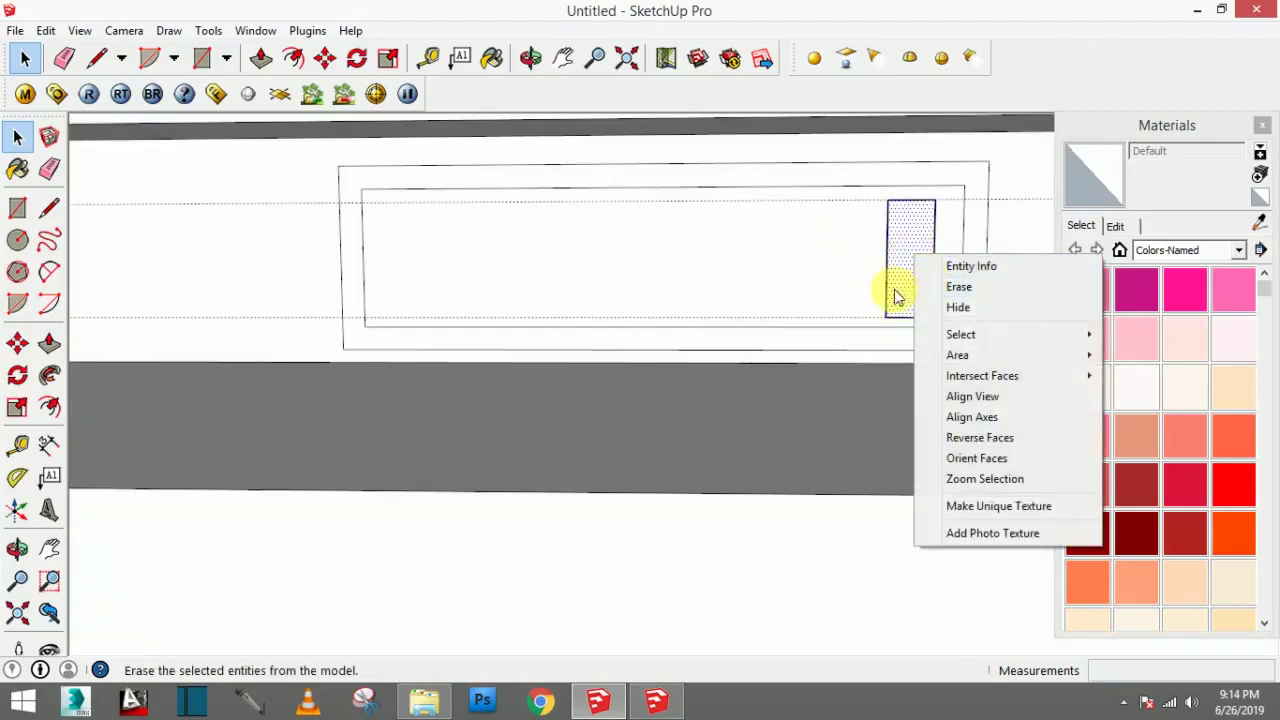
pyautogui.click(797, 317)
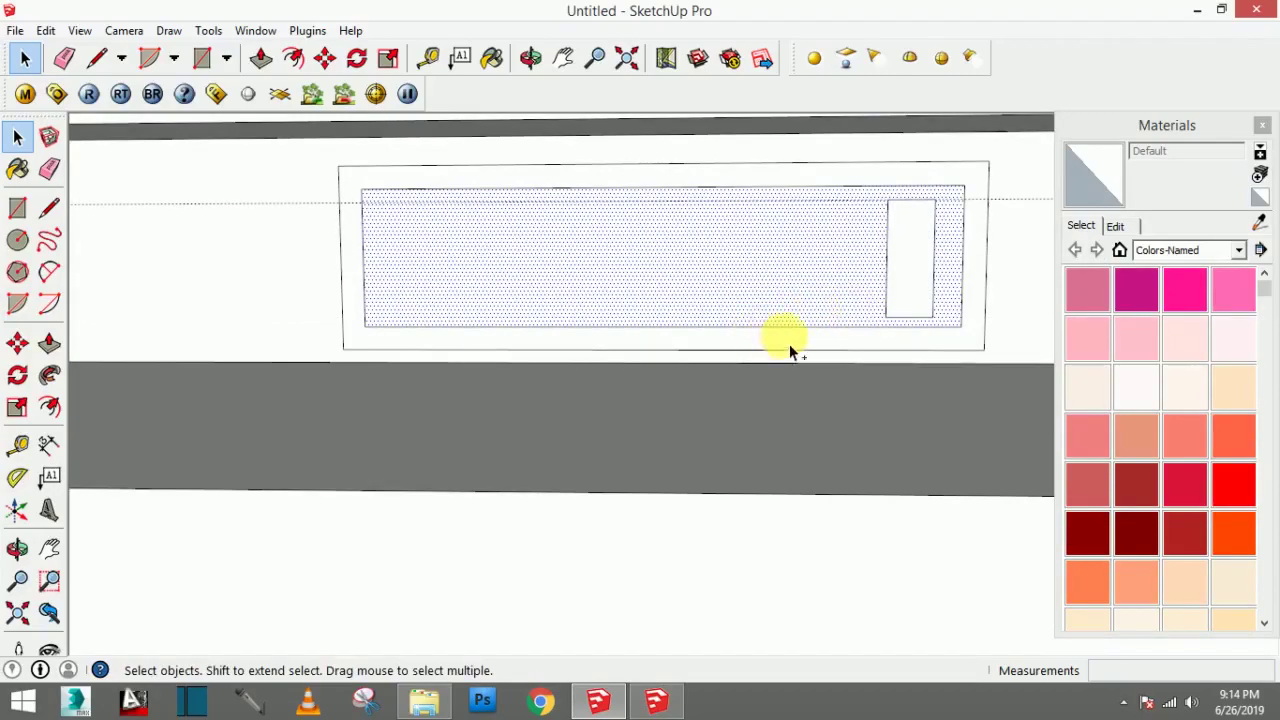
pyautogui.scroll(2, 870, 318)
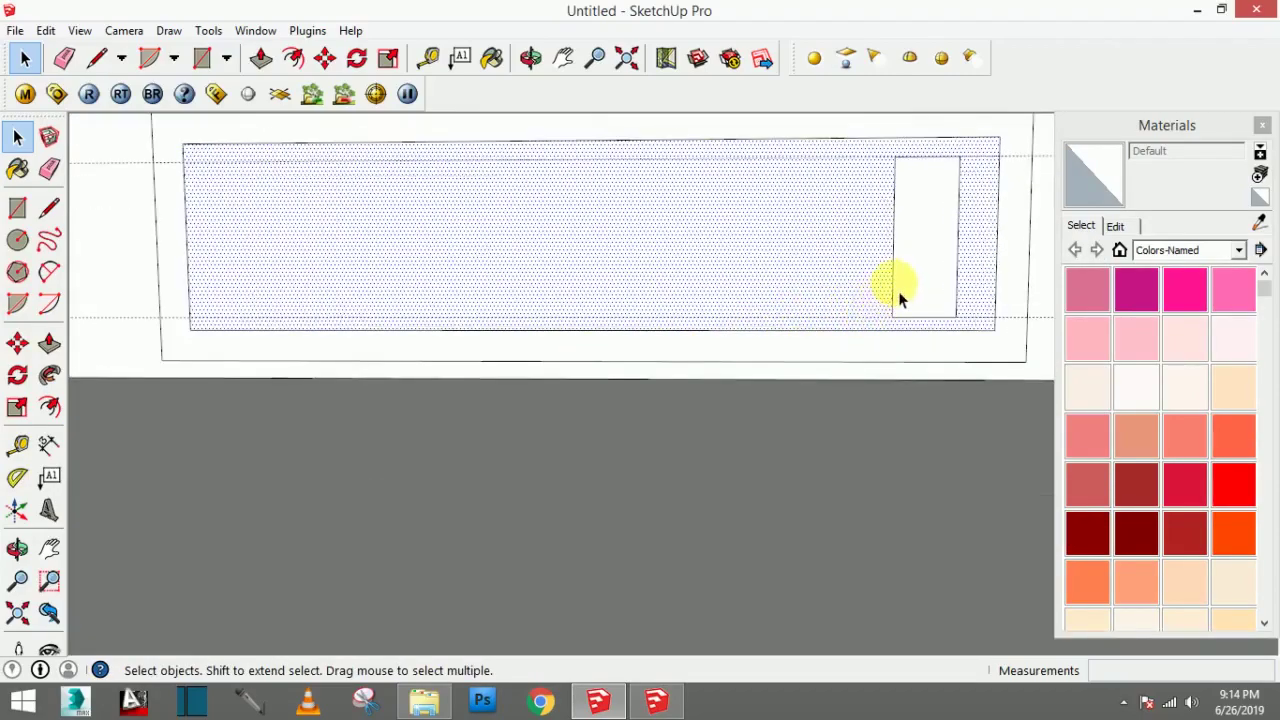
pyautogui.click(895, 286)
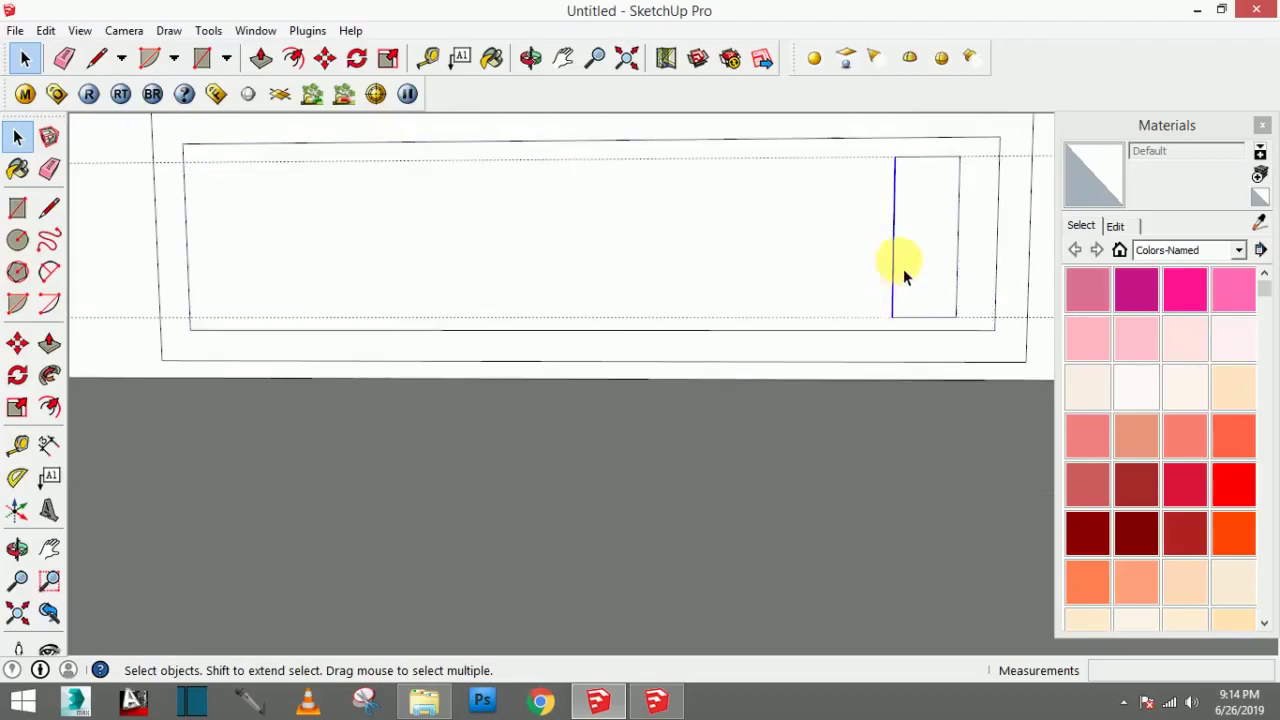
pyautogui.keyDown('ctrl'); pyautogui.click(957, 203); pyautogui.keyUp('ctrl')
pyautogui.click(933, 160)
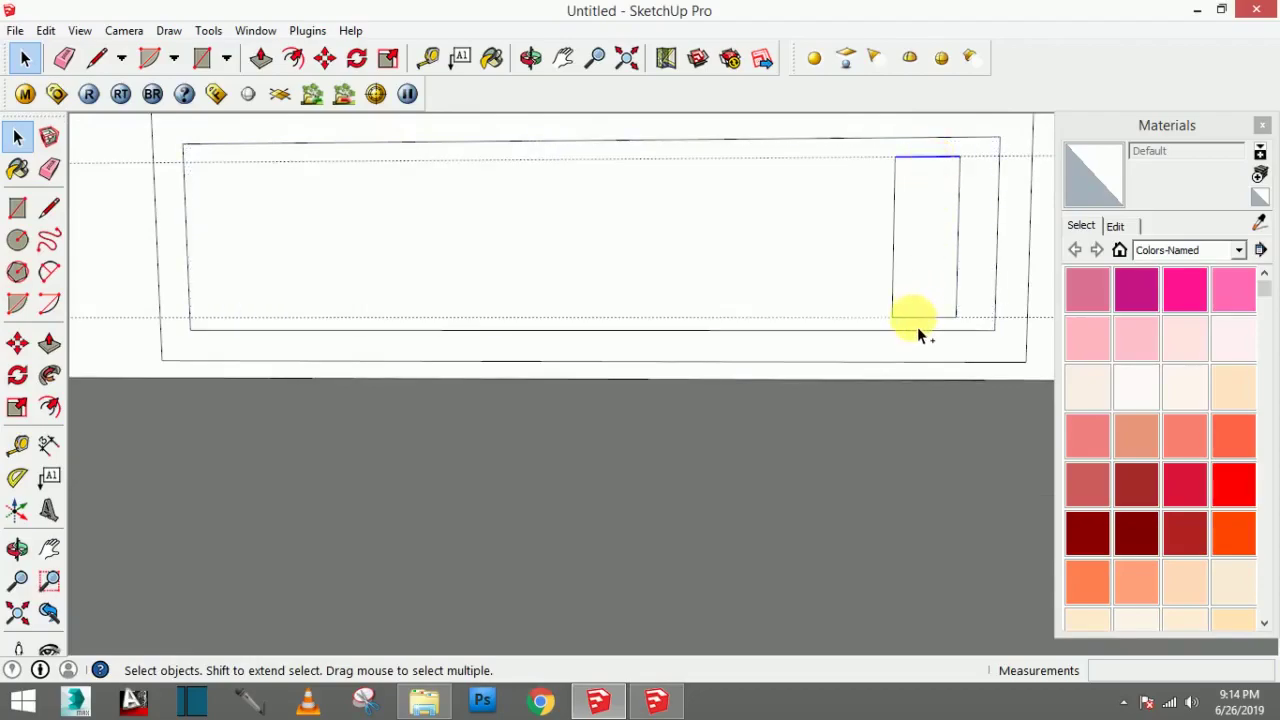
pyautogui.keyDown('ctrl'); pyautogui.doubleClick(904, 291); pyautogui.keyUp('ctrl')
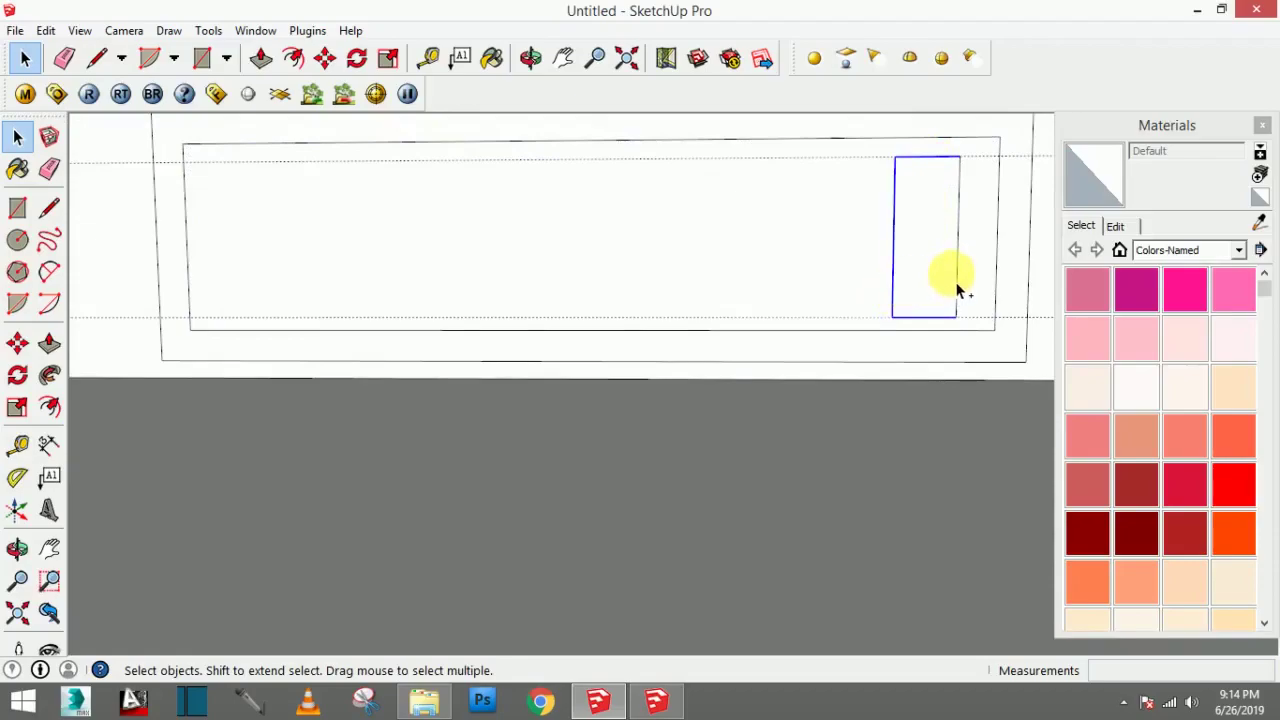
# Step: Zoom so the panel face and its small rectangle fill the view
pyautogui.scroll(2, 957, 329)
pyautogui.scroll(3, 951, 340)
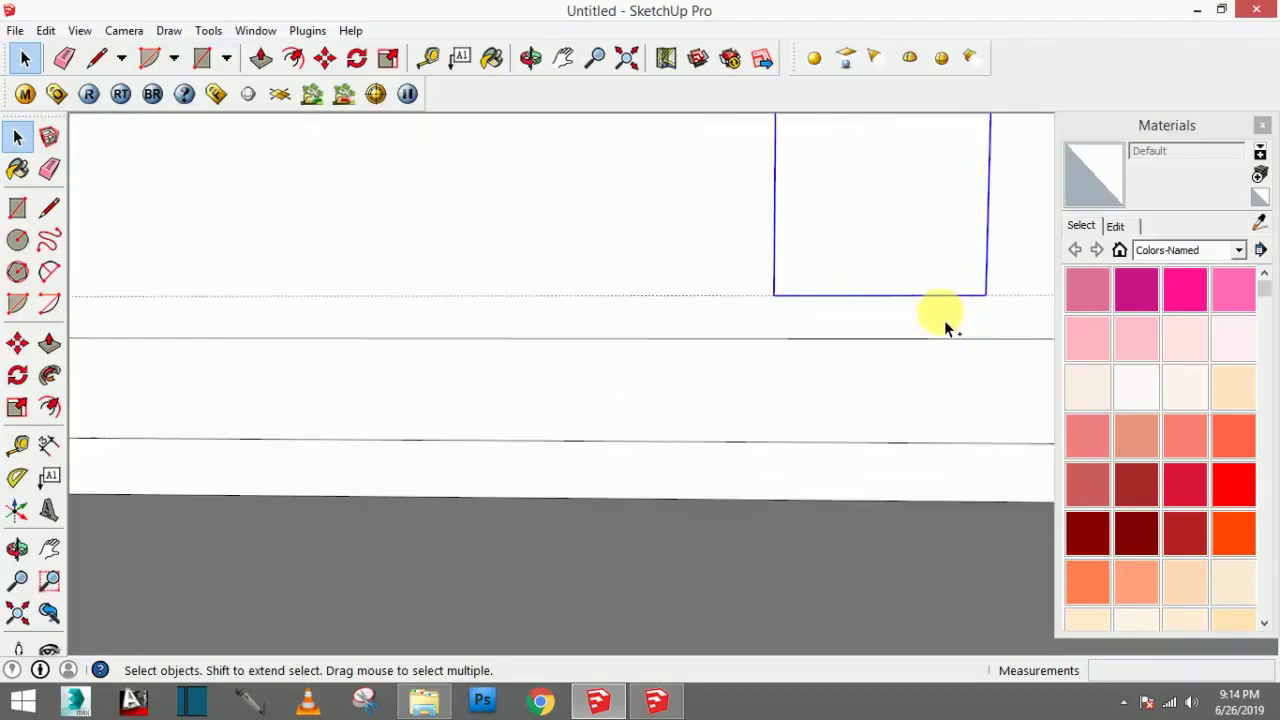
pyautogui.scroll(1, 946, 326)
pyautogui.rightClick(935, 295)
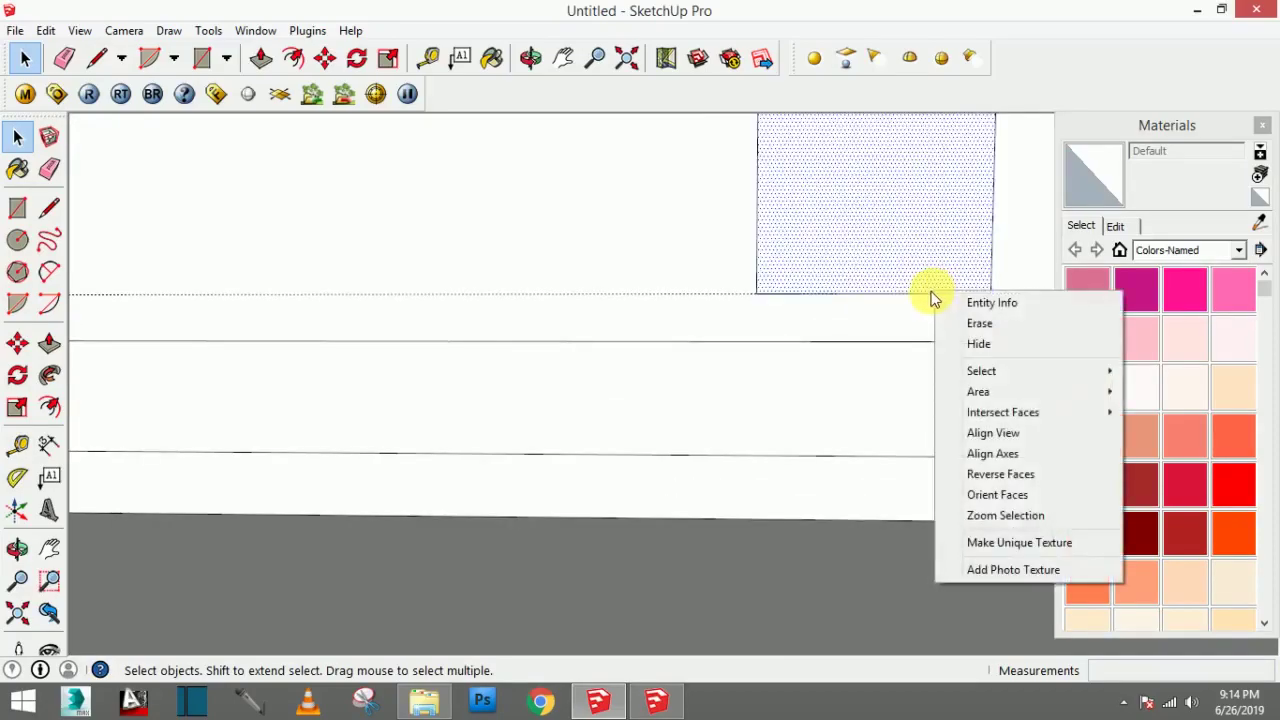
pyautogui.press('z')
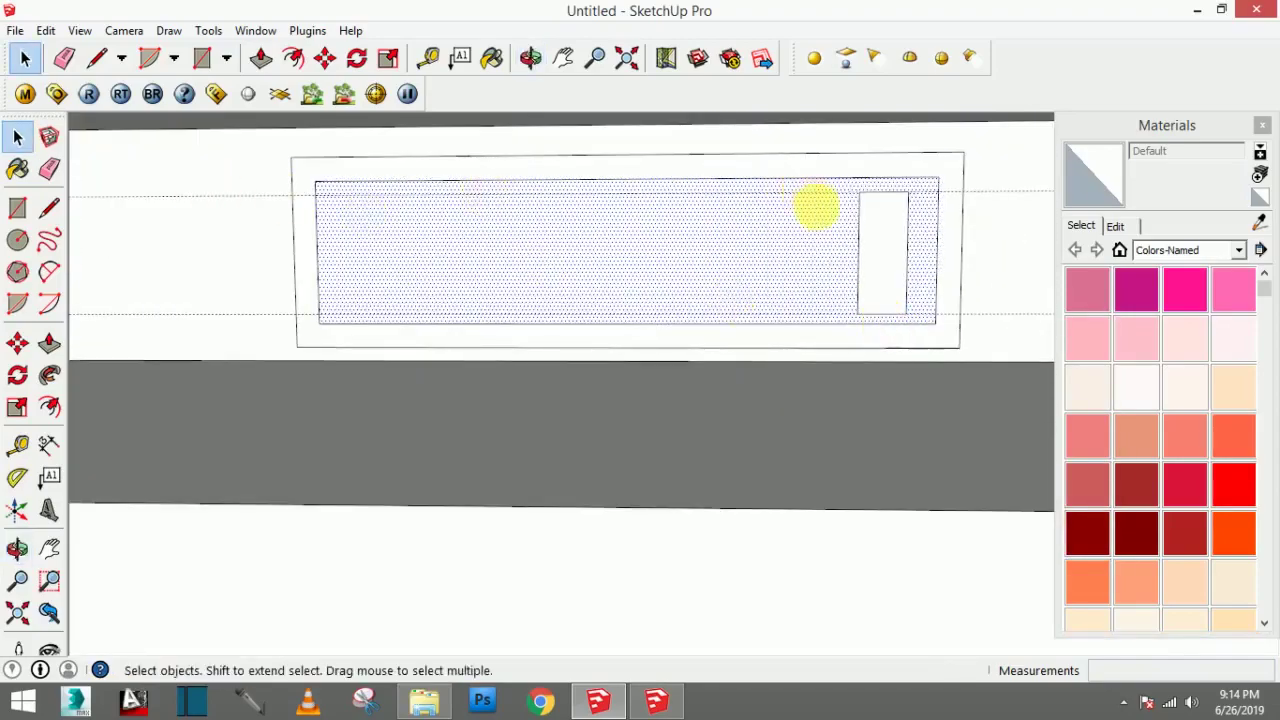
# Step: Copy the small rectangle and paste the first copy just left of the original
pyautogui.click(859, 251)
pyautogui.keyDown('ctrl'); pyautogui.click(896, 212); pyautogui.keyUp('ctrl')
pyautogui.click(881, 199)
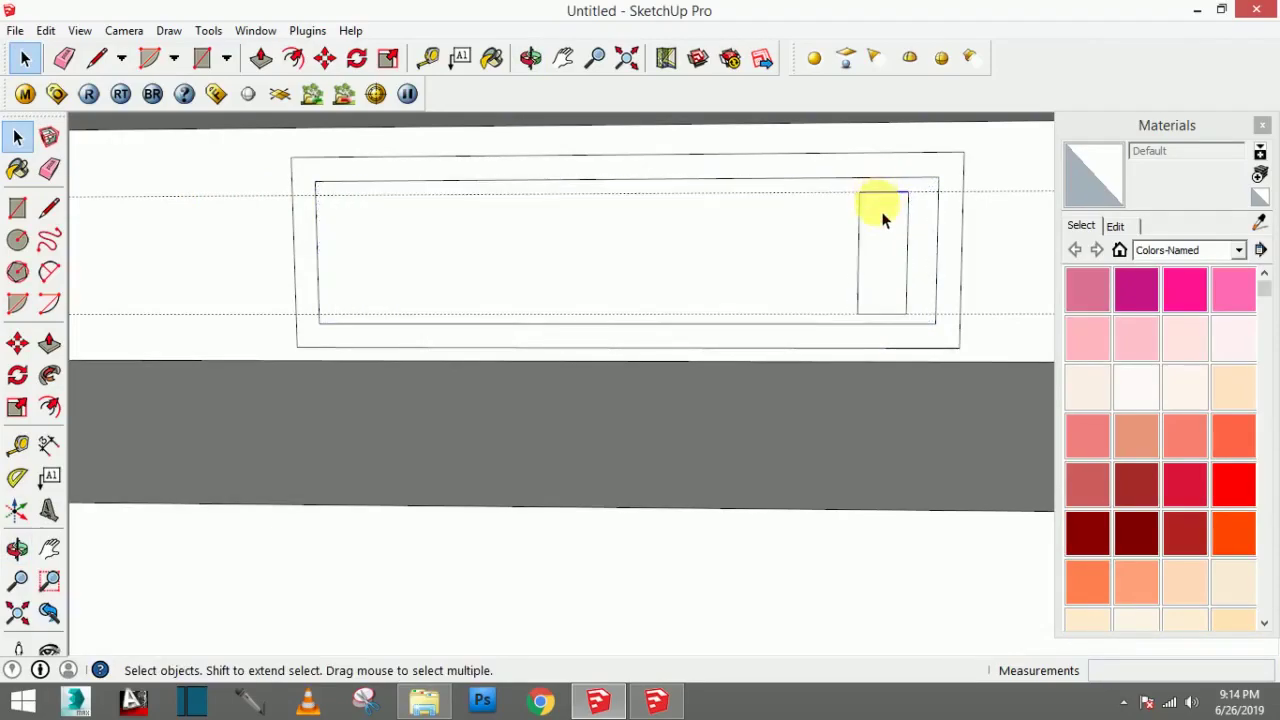
pyautogui.keyDown('ctrl'); pyautogui.click(893, 314); pyautogui.keyUp('ctrl')
pyautogui.keyDown('ctrl'); pyautogui.click(908, 290); pyautogui.keyUp('ctrl')
pyautogui.keyDown('ctrl'); pyautogui.click(860, 290); pyautogui.keyUp('ctrl')
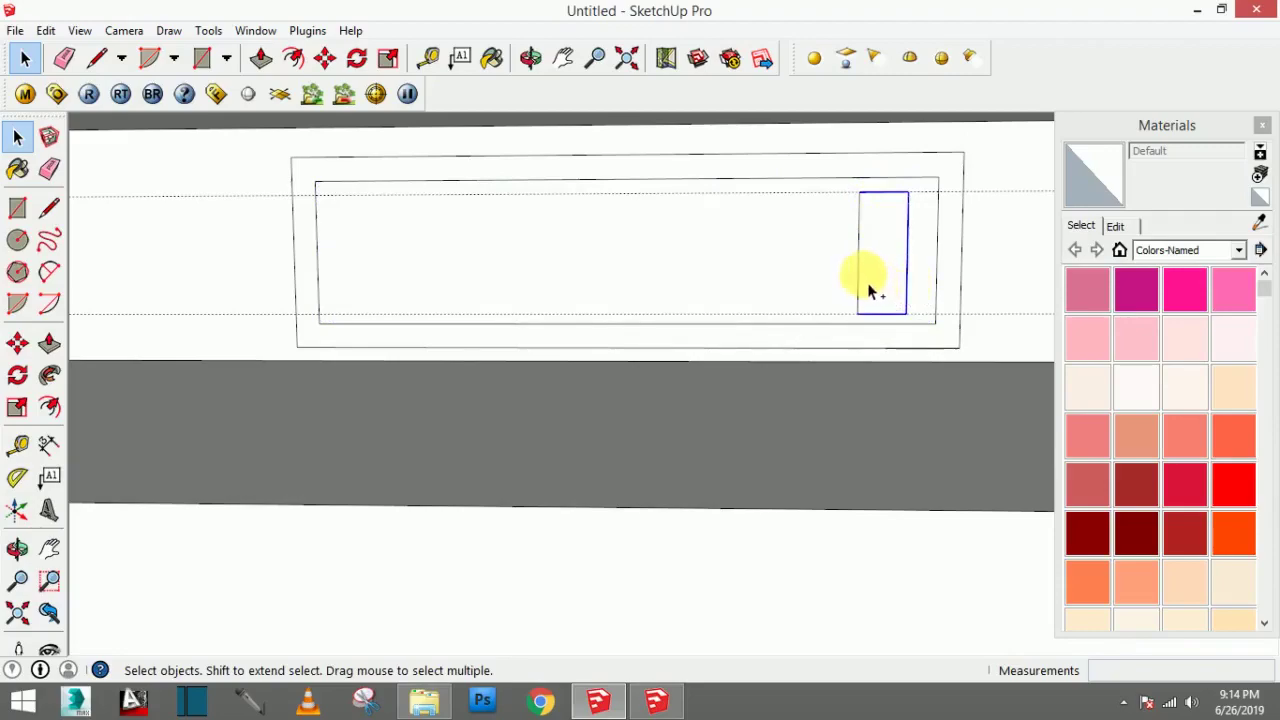
pyautogui.press('m')
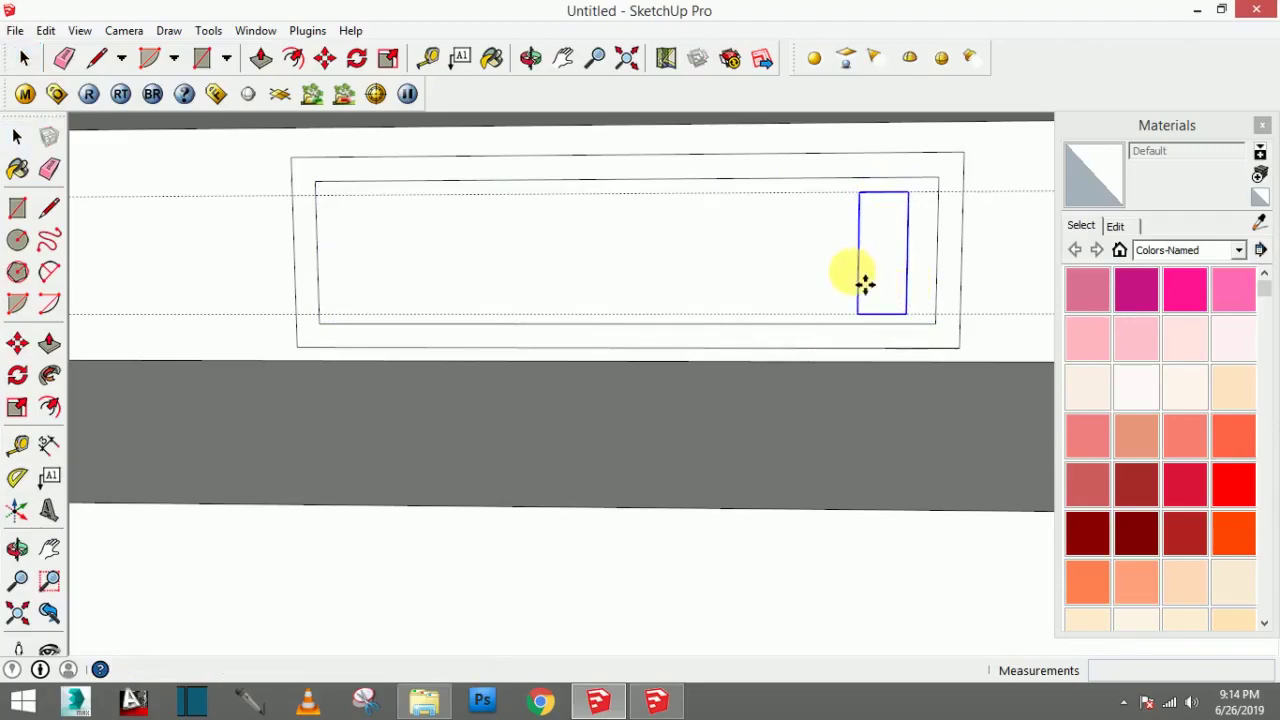
pyautogui.hotkey('ctrl', 'v')
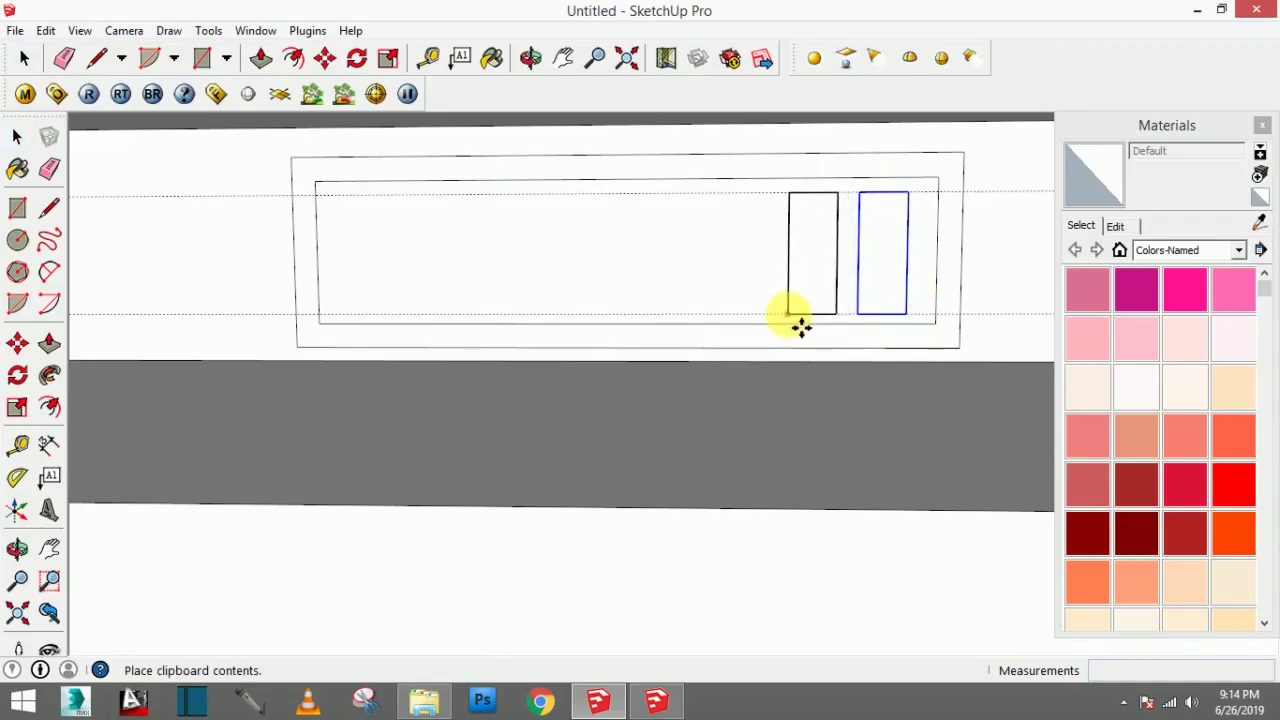
pyautogui.click(801, 325)
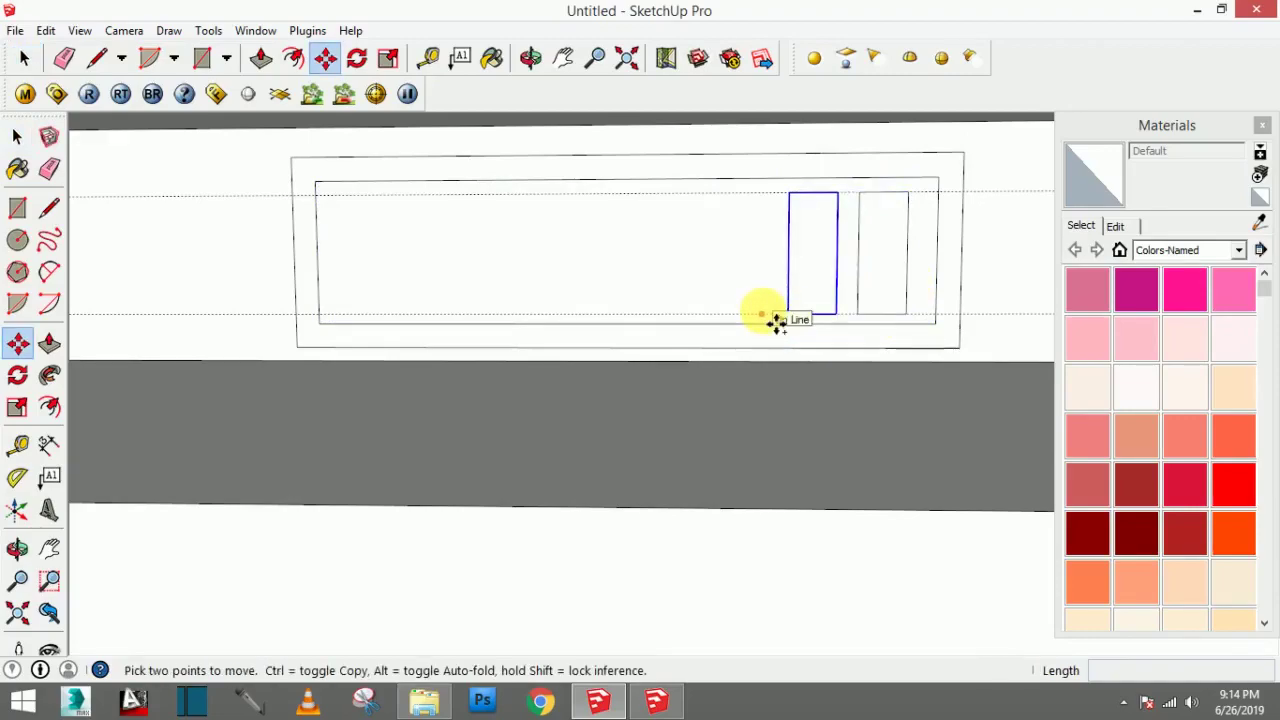
# Step: Paste five more copies of the rectangle into slots across the panel
pyautogui.hotkey('ctrl', 'v')
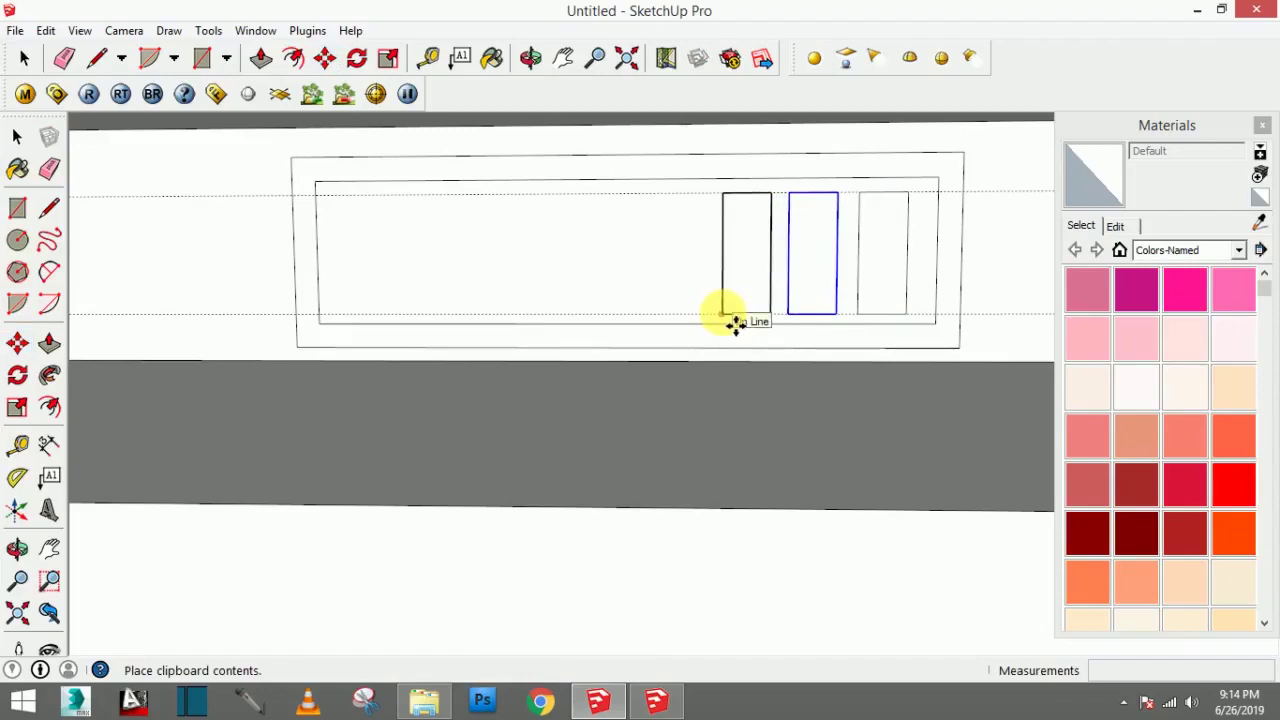
pyautogui.click(733, 323)
pyautogui.hotkey('ctrl', 'v')
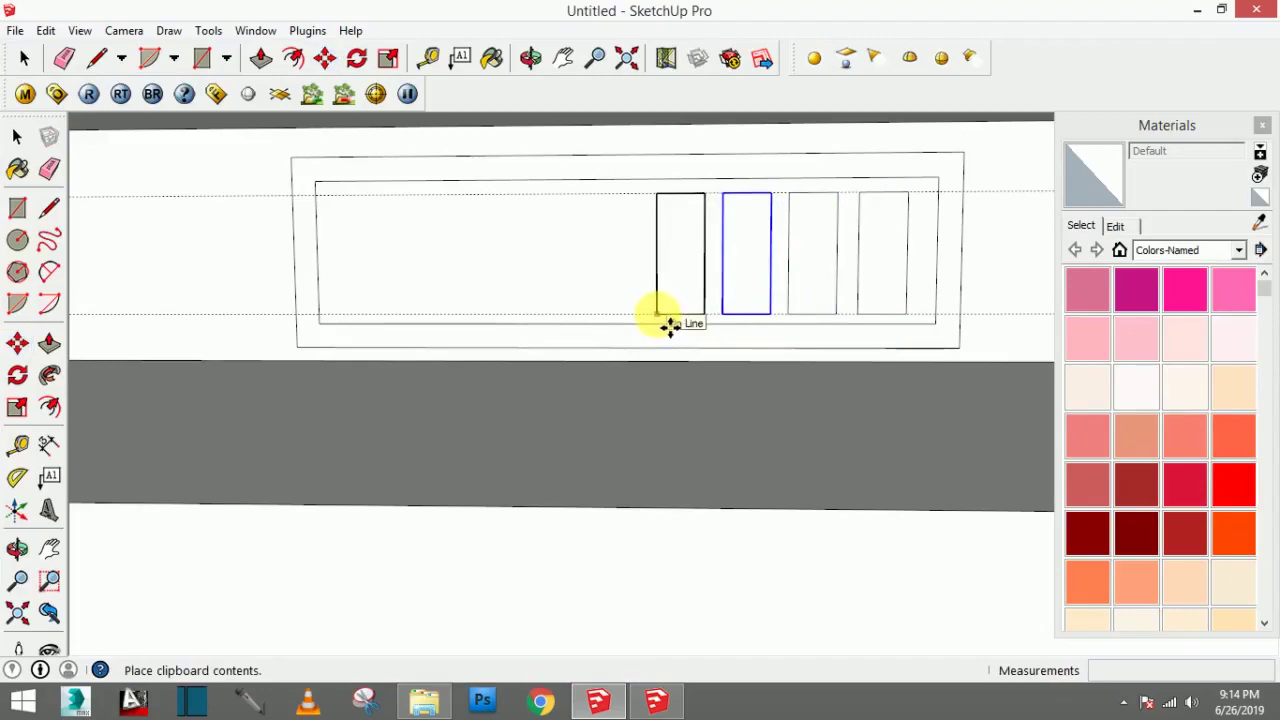
pyautogui.click(656, 314)
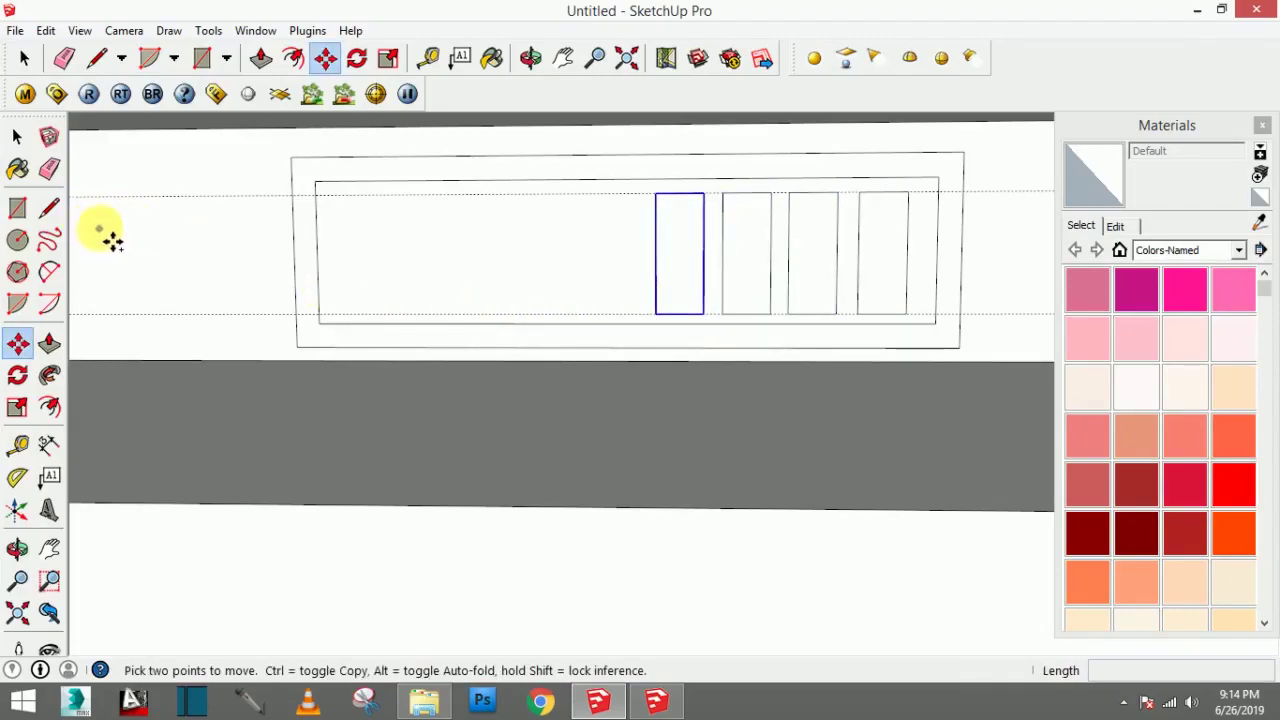
pyautogui.hotkey('ctrl', 'v')
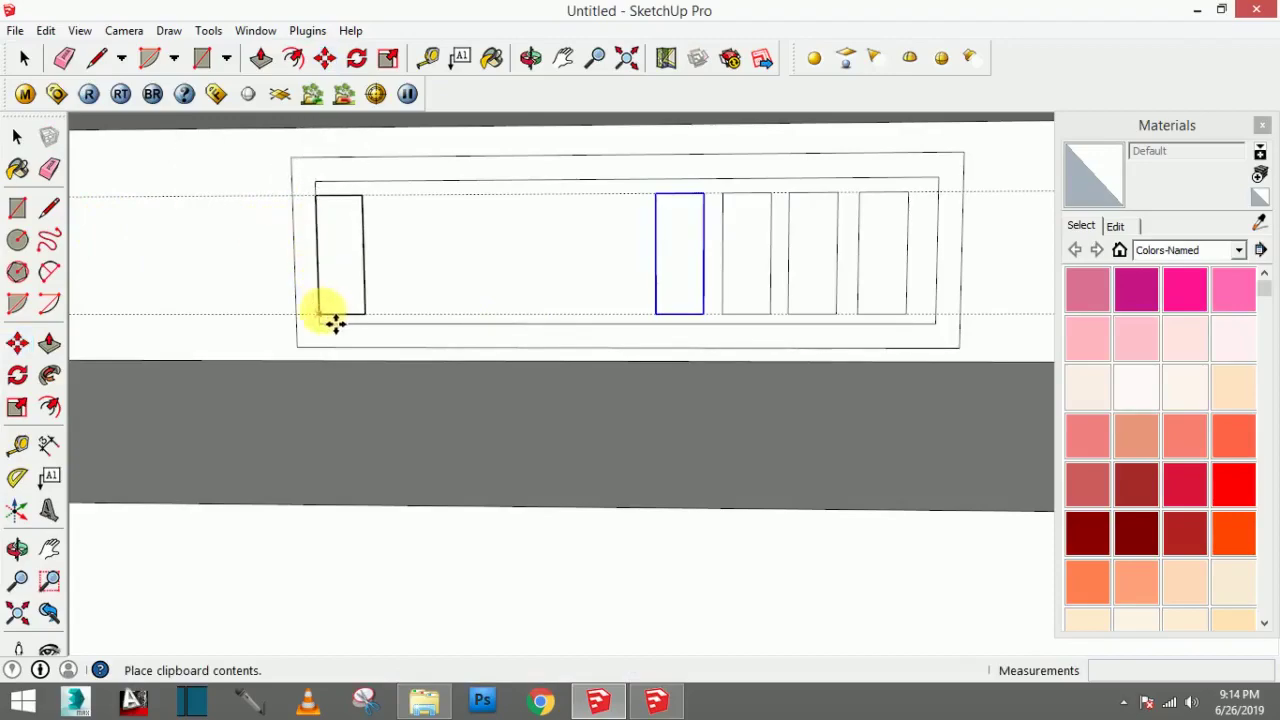
pyautogui.click(347, 320)
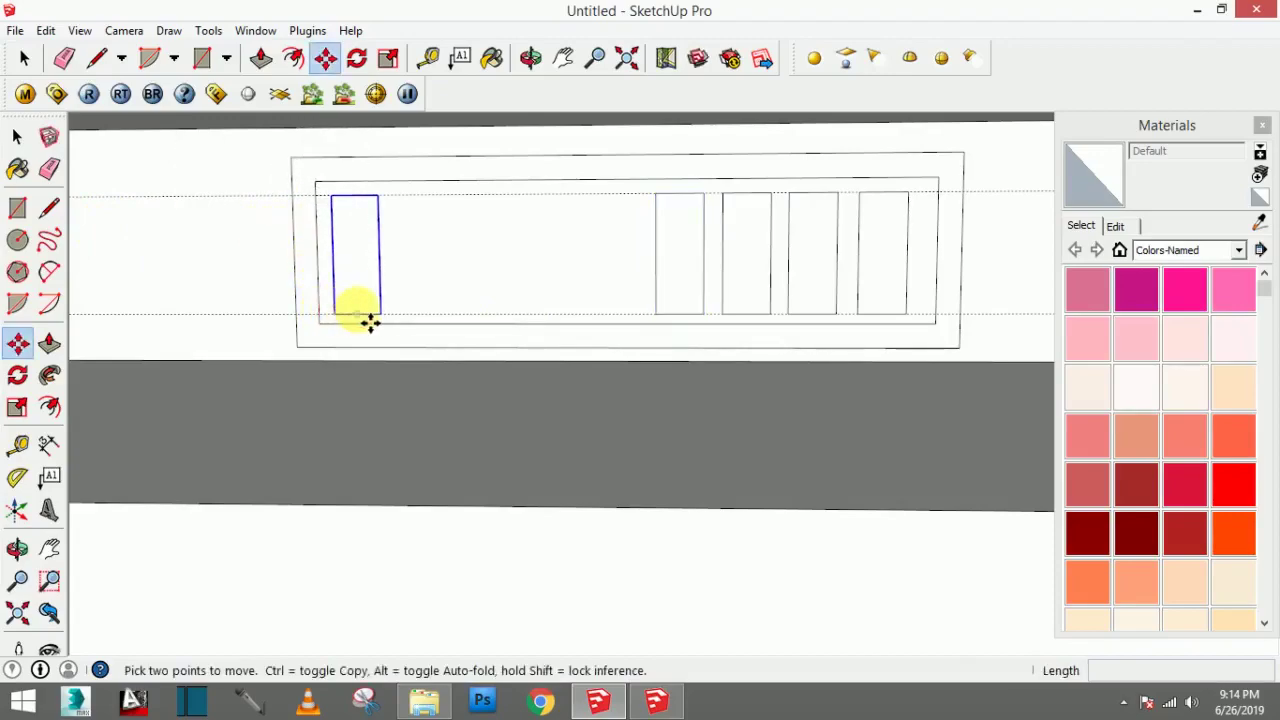
pyautogui.hotkey('ctrl', 'v')
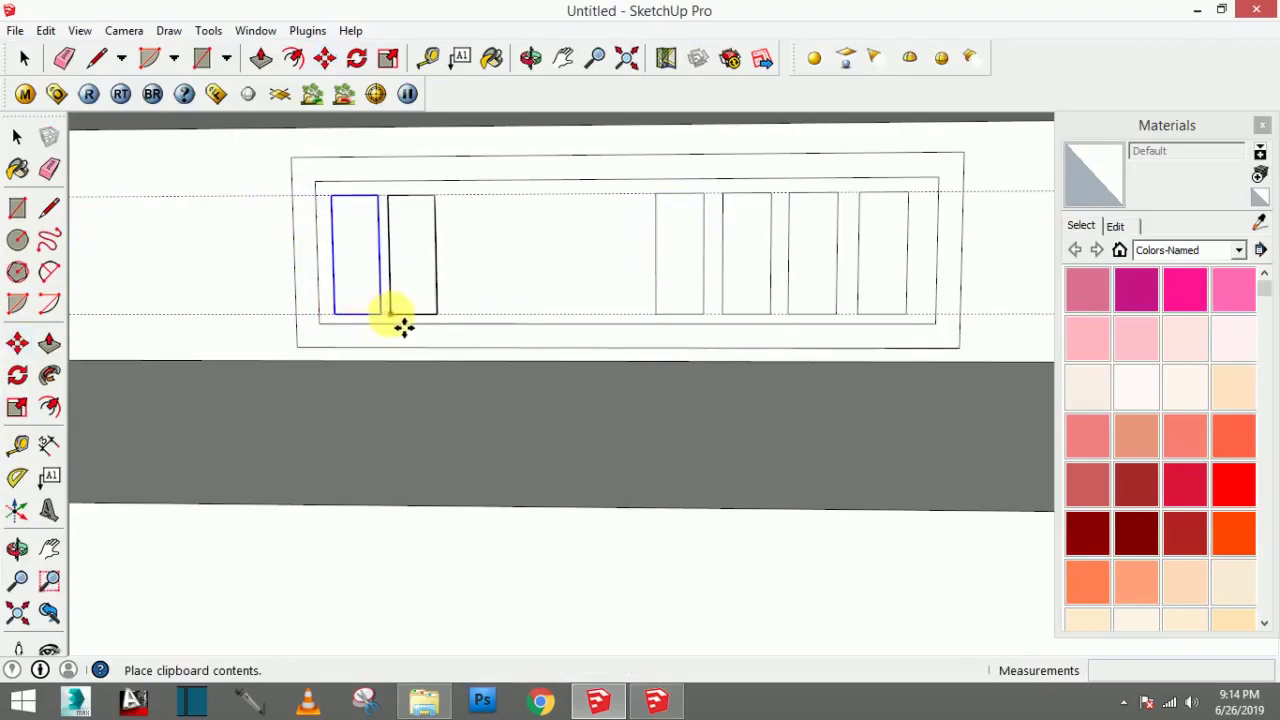
pyautogui.click(404, 325)
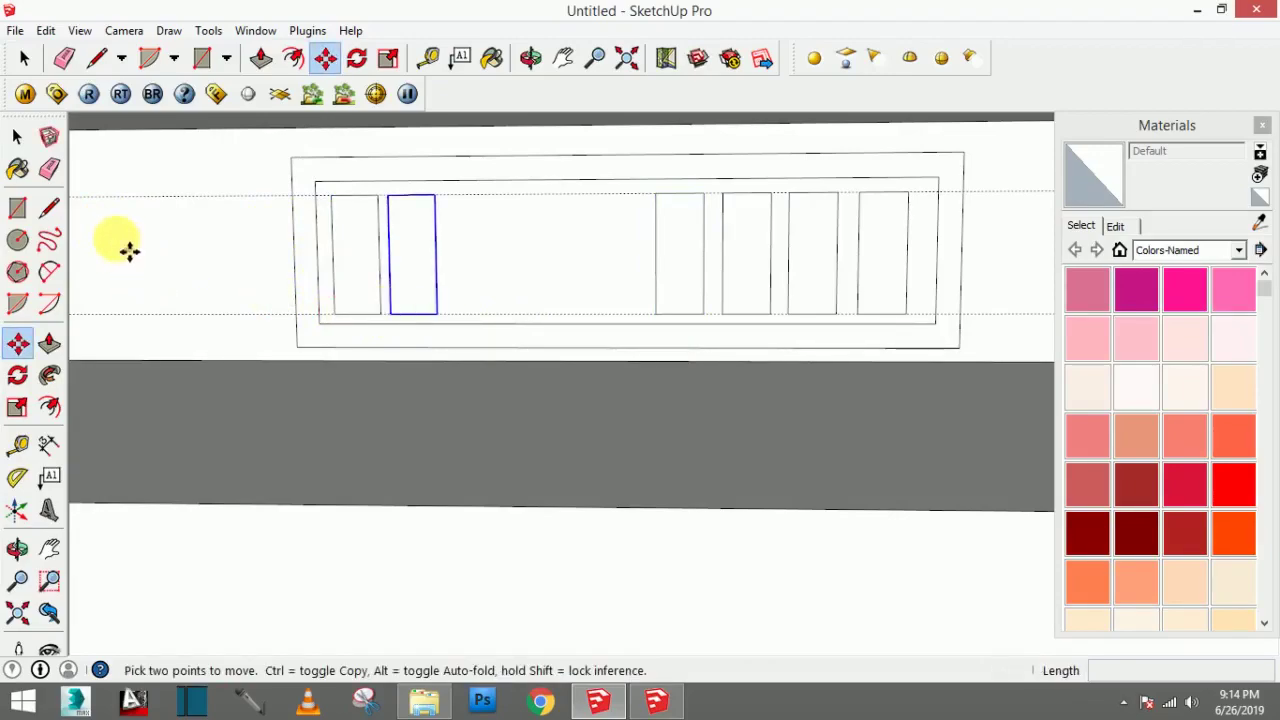
pyautogui.click(18, 207)
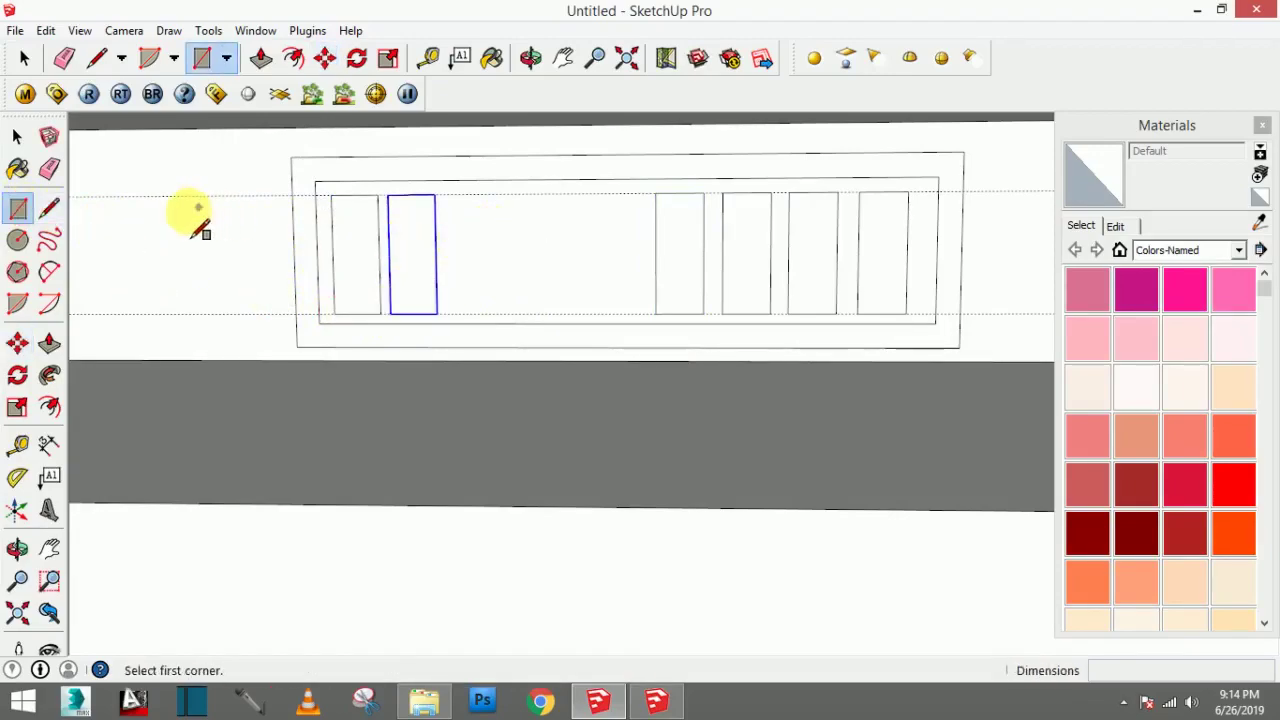
pyautogui.hotkey('ctrl', 'v')
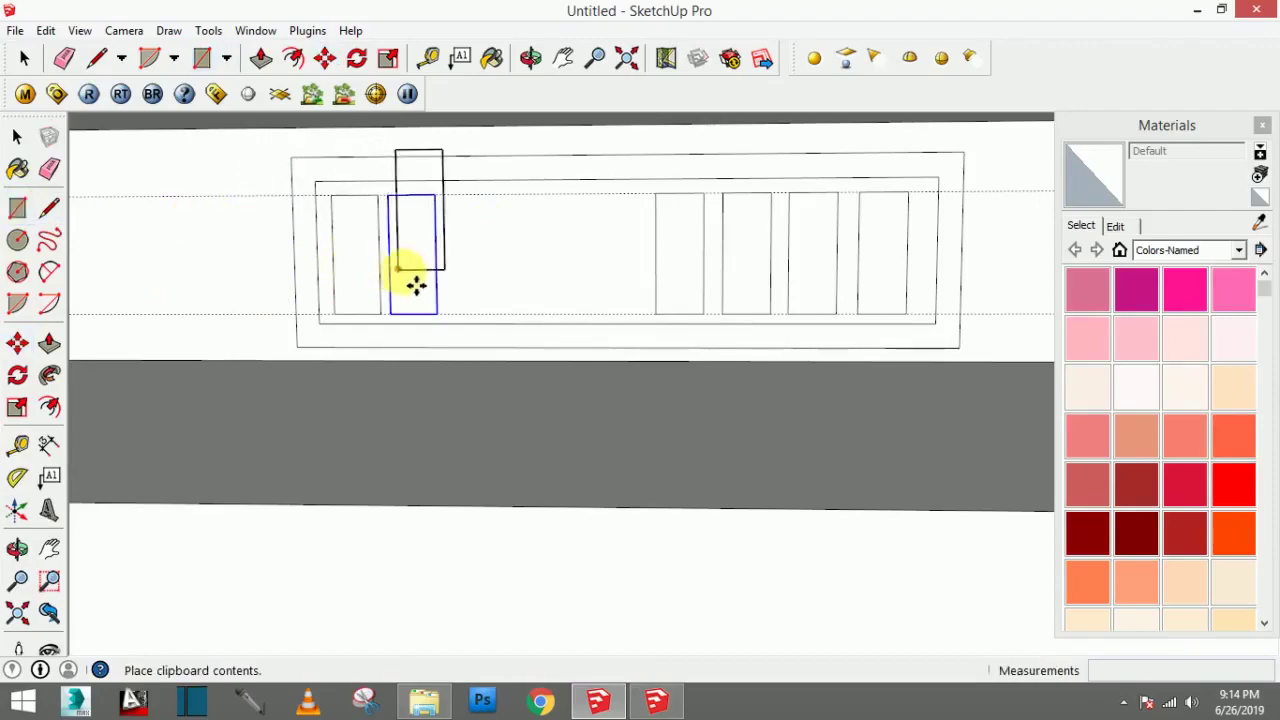
pyautogui.click(453, 316)
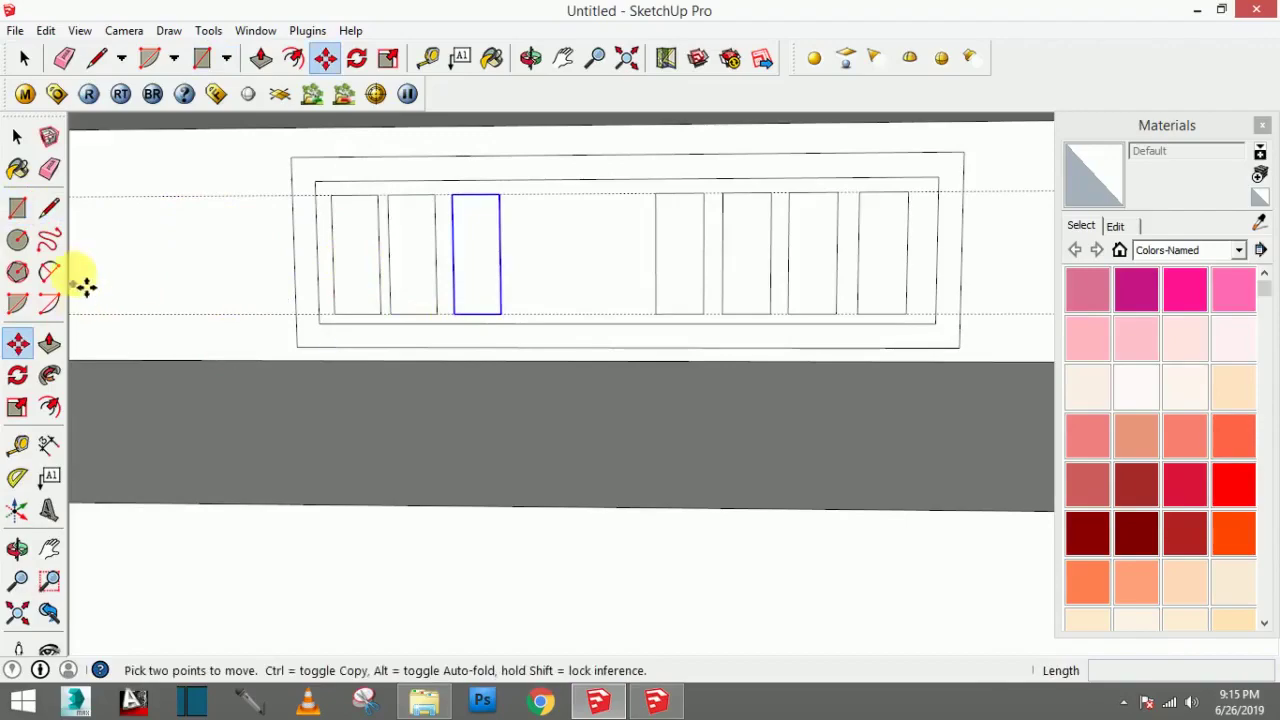
# Step: Draw one wider rectangle in the middle gap of the panel
pyautogui.click(49, 169)
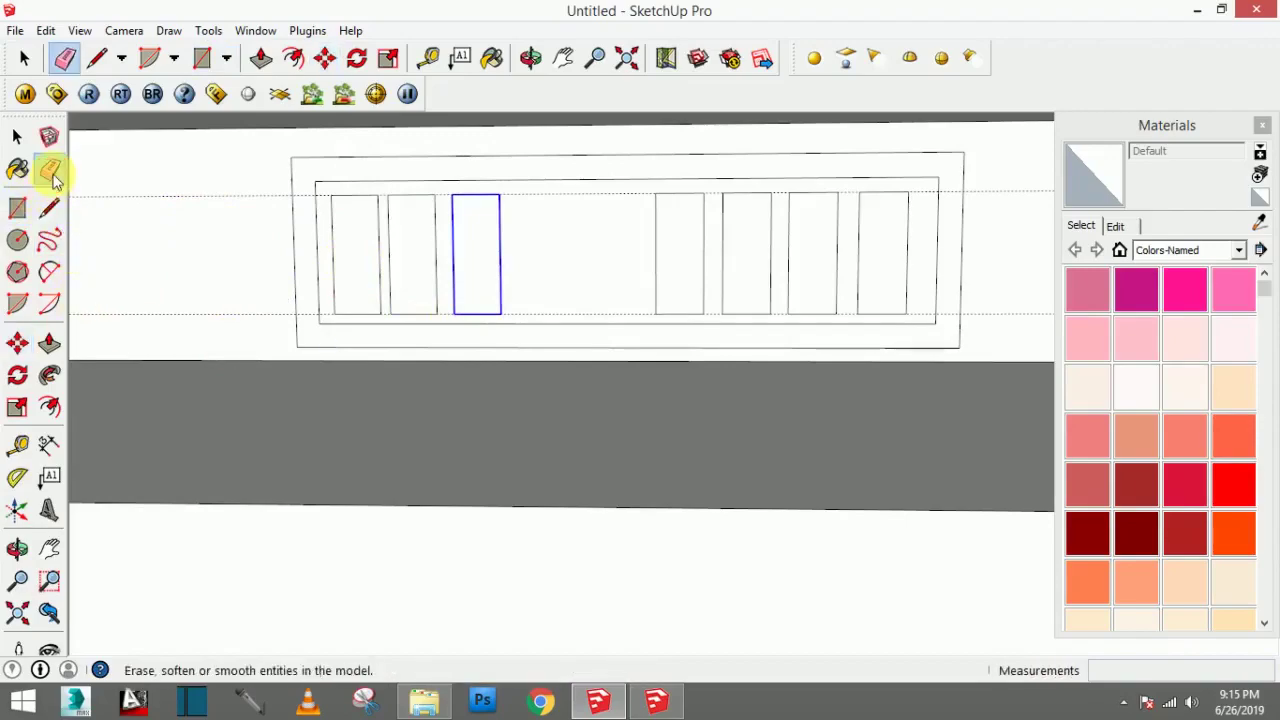
pyautogui.click(17, 207)
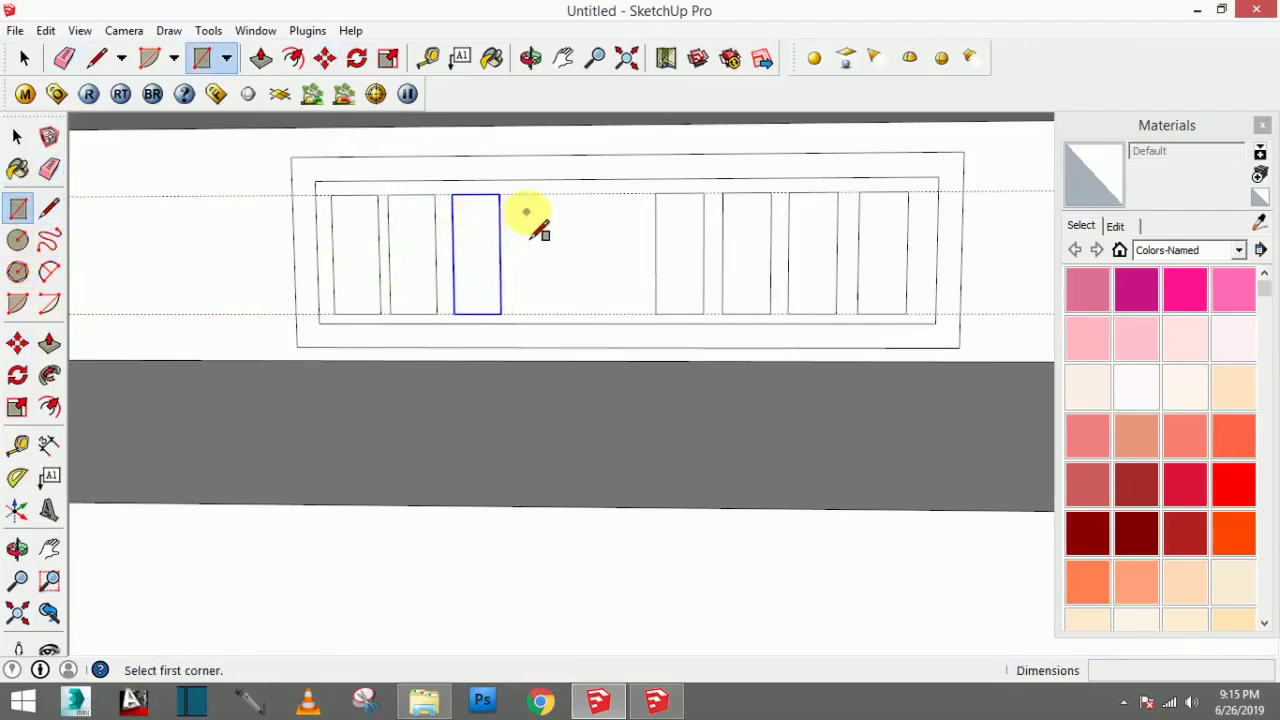
pyautogui.click(519, 195)
pyautogui.write('5", 5"')
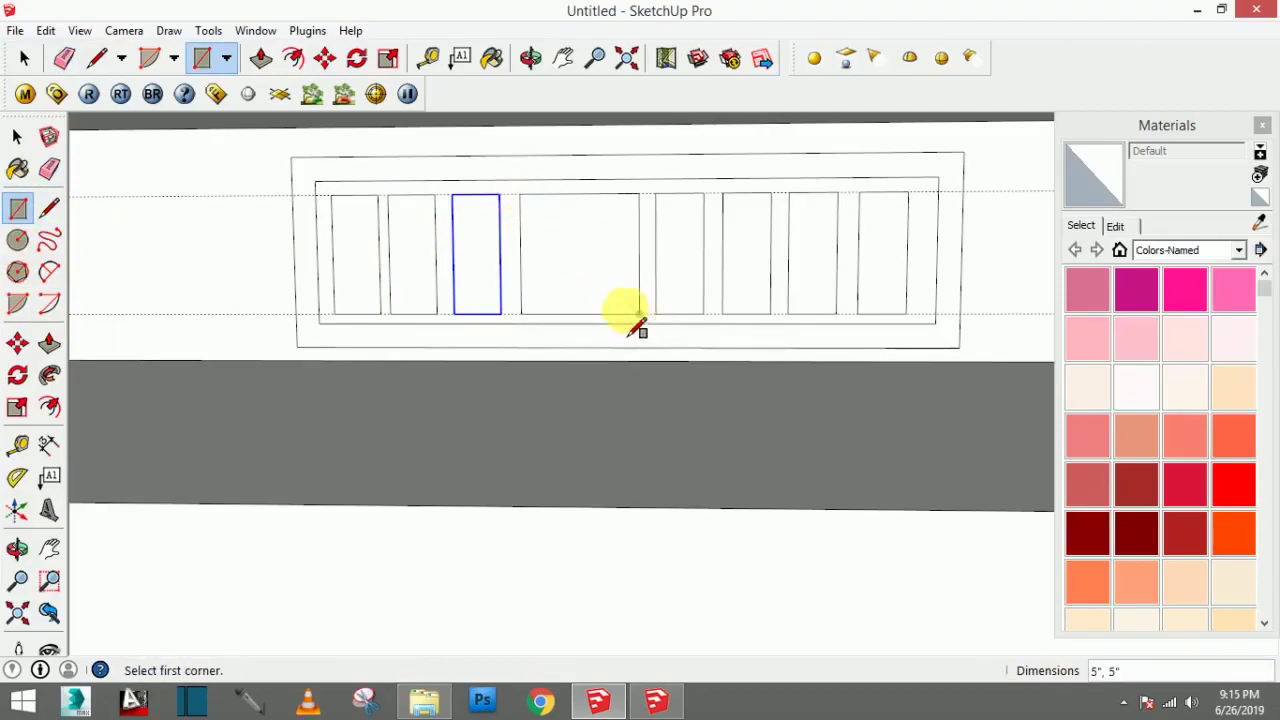
pyautogui.moveTo(838, 240)
pyautogui.mouseDown(button='middle')
pyautogui.moveTo(800, 223)
pyautogui.moveTo(829, 271)
pyautogui.mouseUp(button='middle')
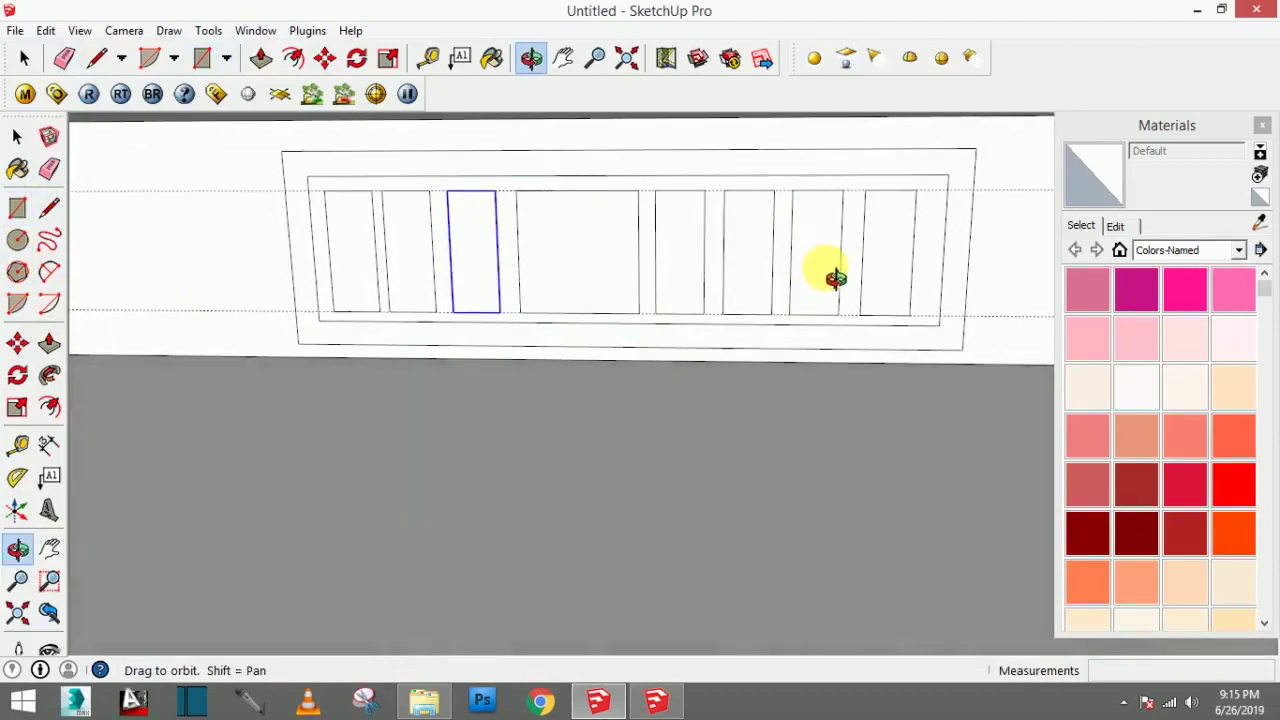
# Step: Push/pull the rightmost narrow rectangle out 2" into a block
pyautogui.click(49, 343)
pyautogui.moveTo(700, 300)
pyautogui.mouseDown(button='middle')
pyautogui.moveTo(843, 310)
pyautogui.moveTo(871, 334)
pyautogui.mouseUp(button='middle')
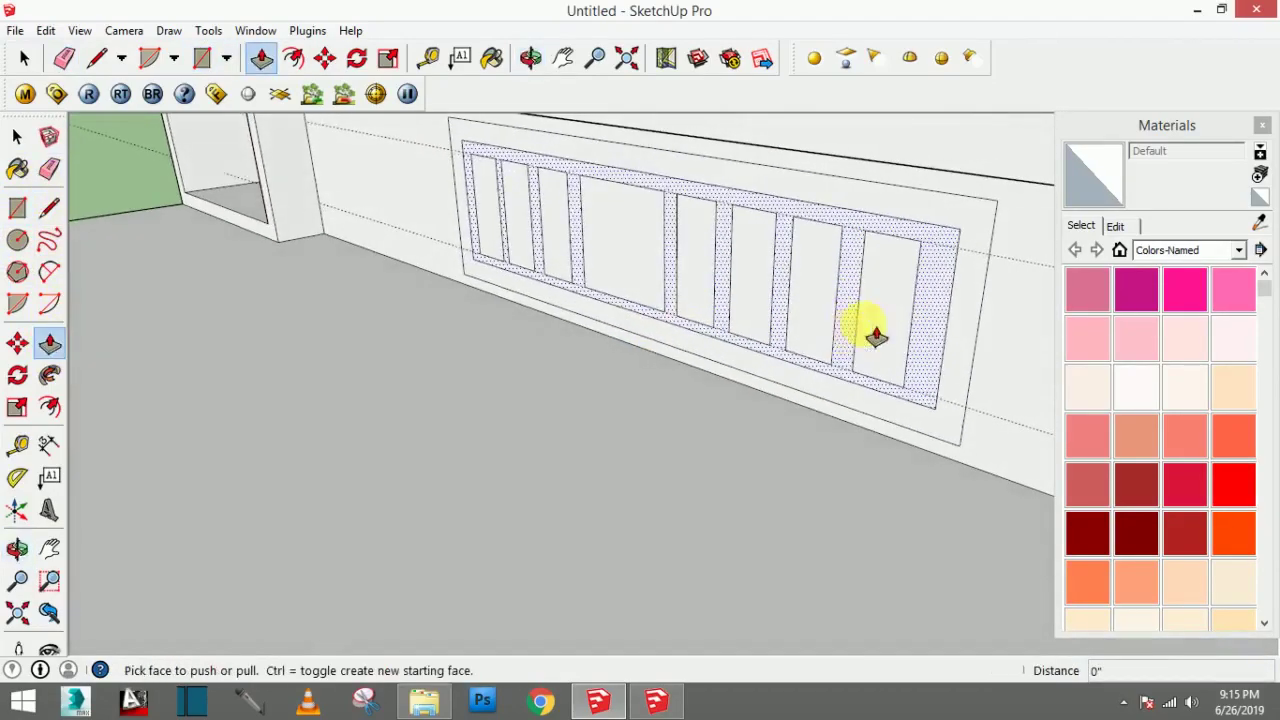
pyautogui.click(871, 334)
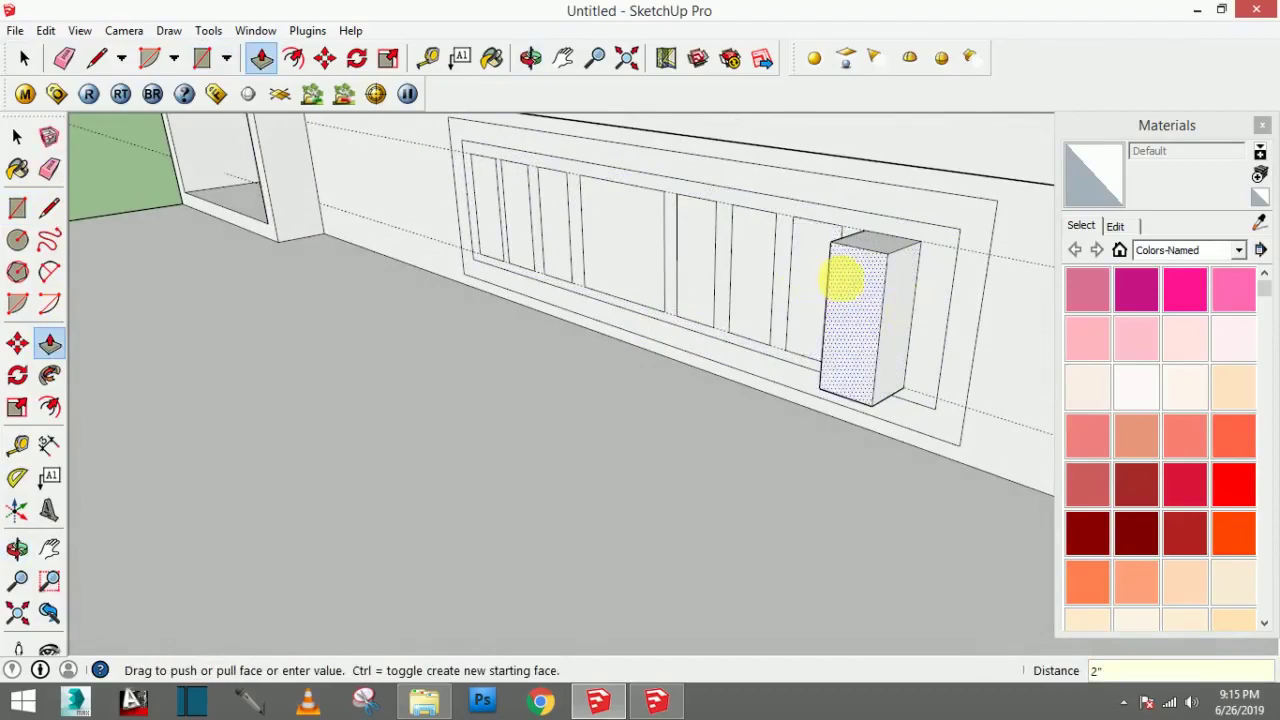
pyautogui.moveTo(843, 277)
pyautogui.mouseDown(button='middle')
pyautogui.moveTo(971, 271)
pyautogui.moveTo(894, 263)
pyautogui.mouseUp(button='middle')
pyautogui.press('Escape')
pyautogui.click(896, 265)
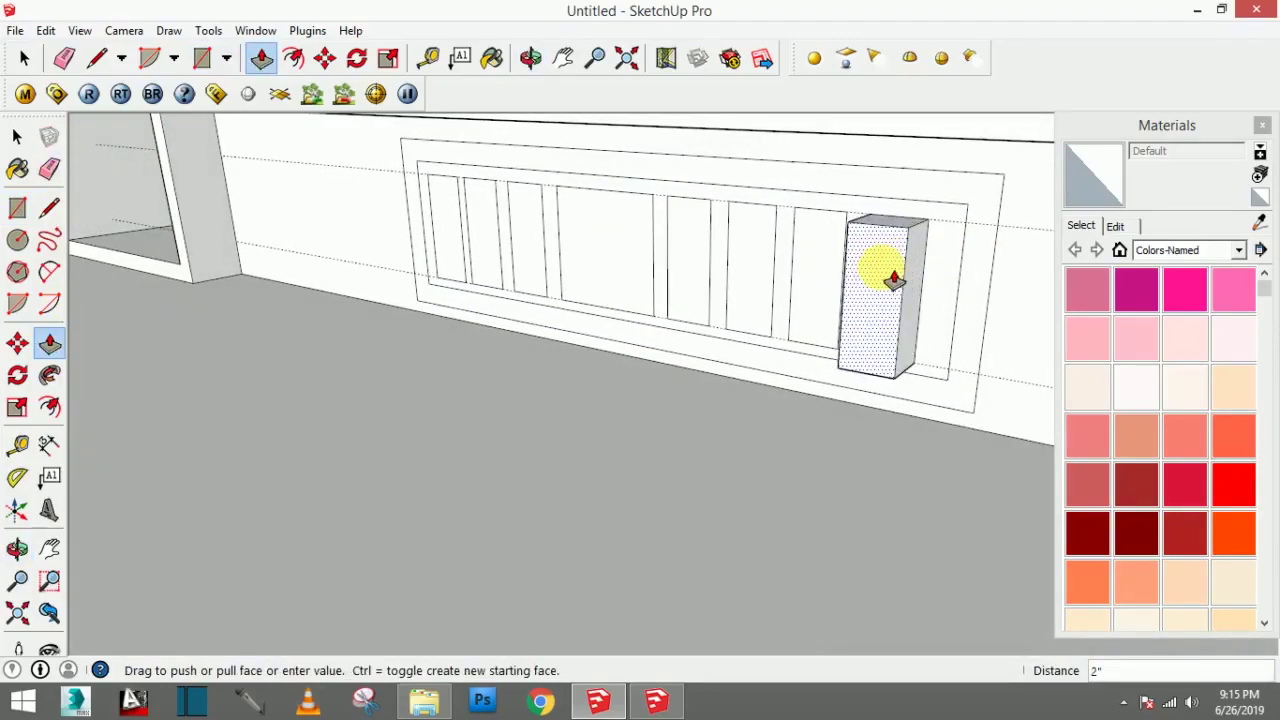
pyautogui.write('1.6')
pyautogui.click(903, 270)
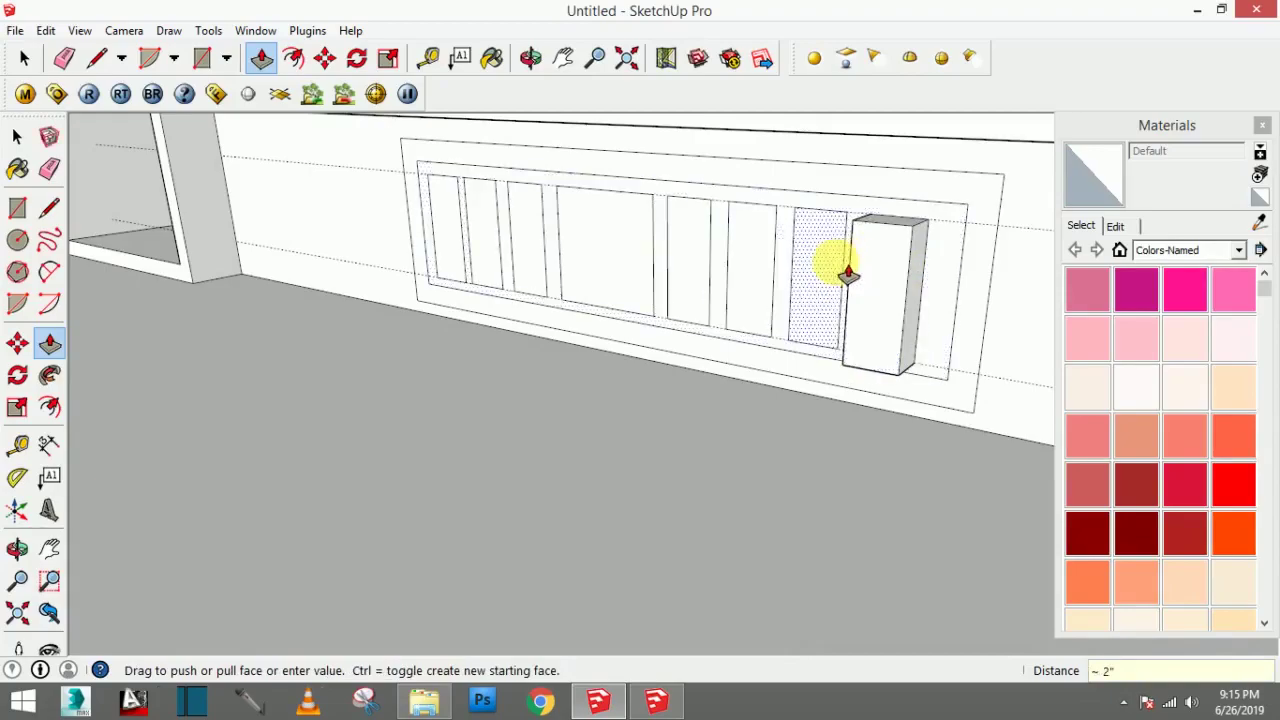
# Step: Pull the remaining six narrow rectangles out into 2" blocks
pyautogui.click(866, 277)
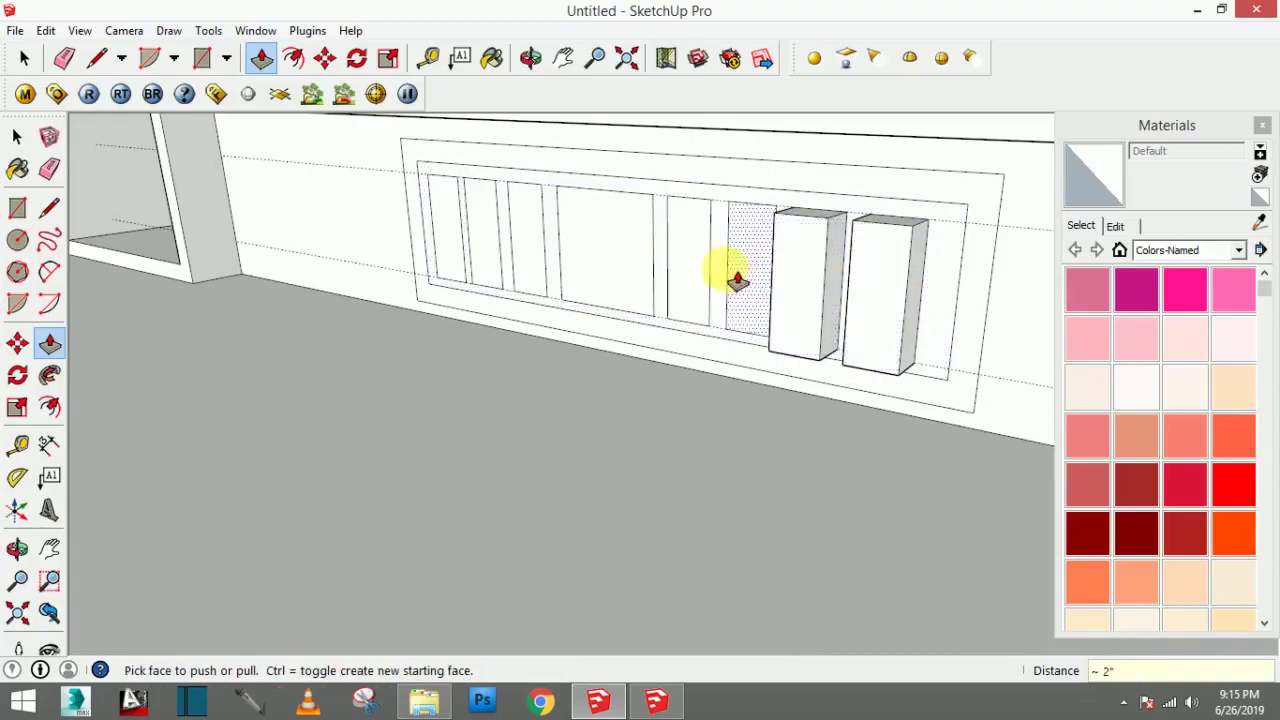
pyautogui.click(740, 277)
pyautogui.click(802, 295)
pyautogui.click(700, 270)
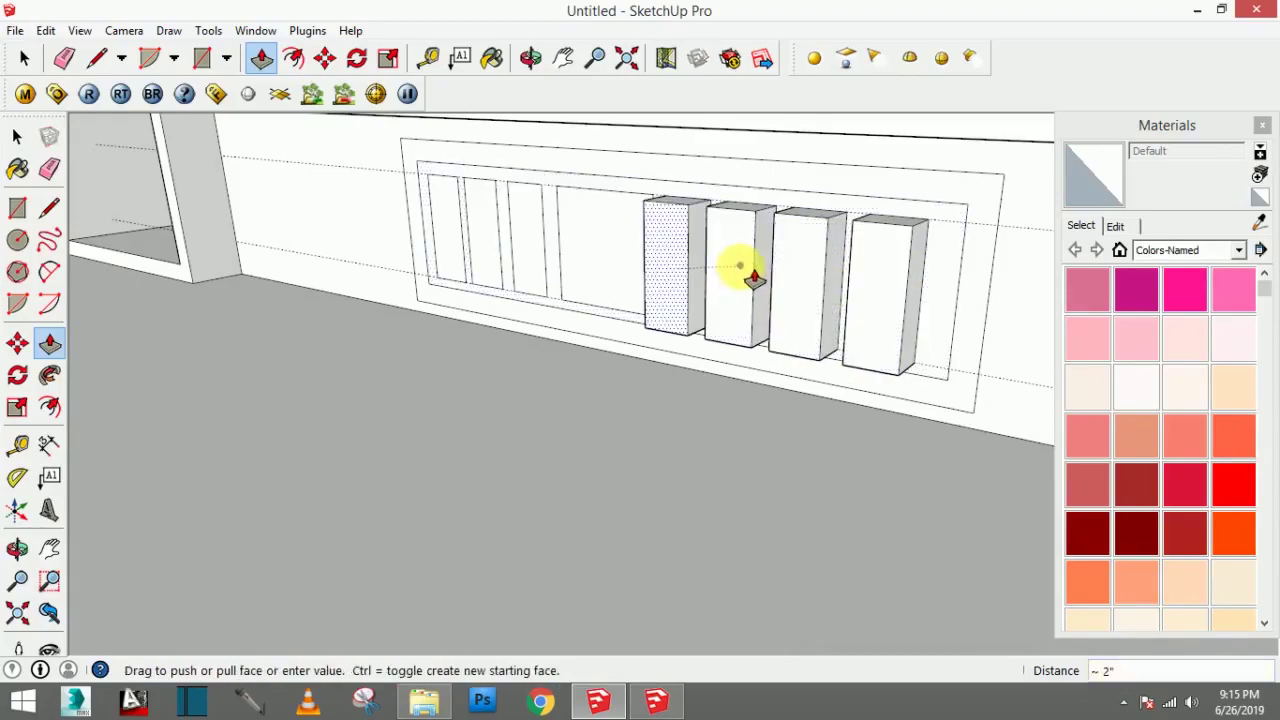
pyautogui.click(737, 268)
pyautogui.click(540, 245)
pyautogui.click(660, 257)
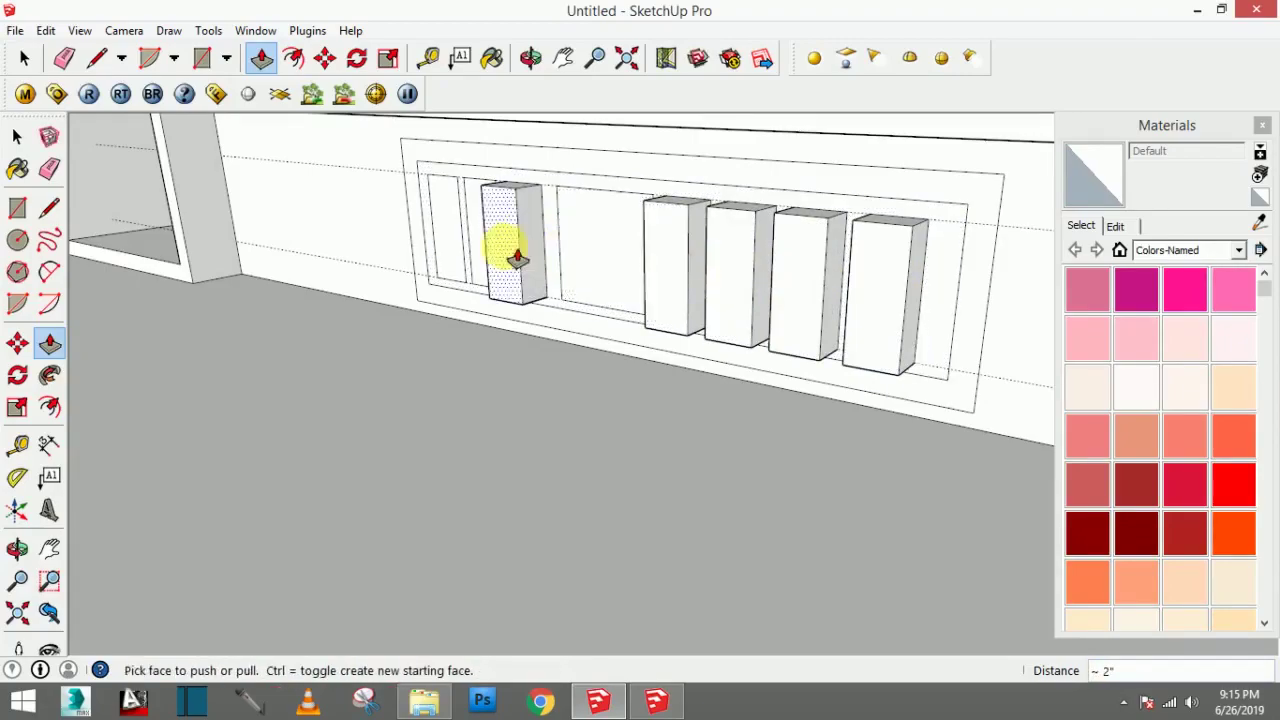
pyautogui.click(466, 240)
pyautogui.click(671, 249)
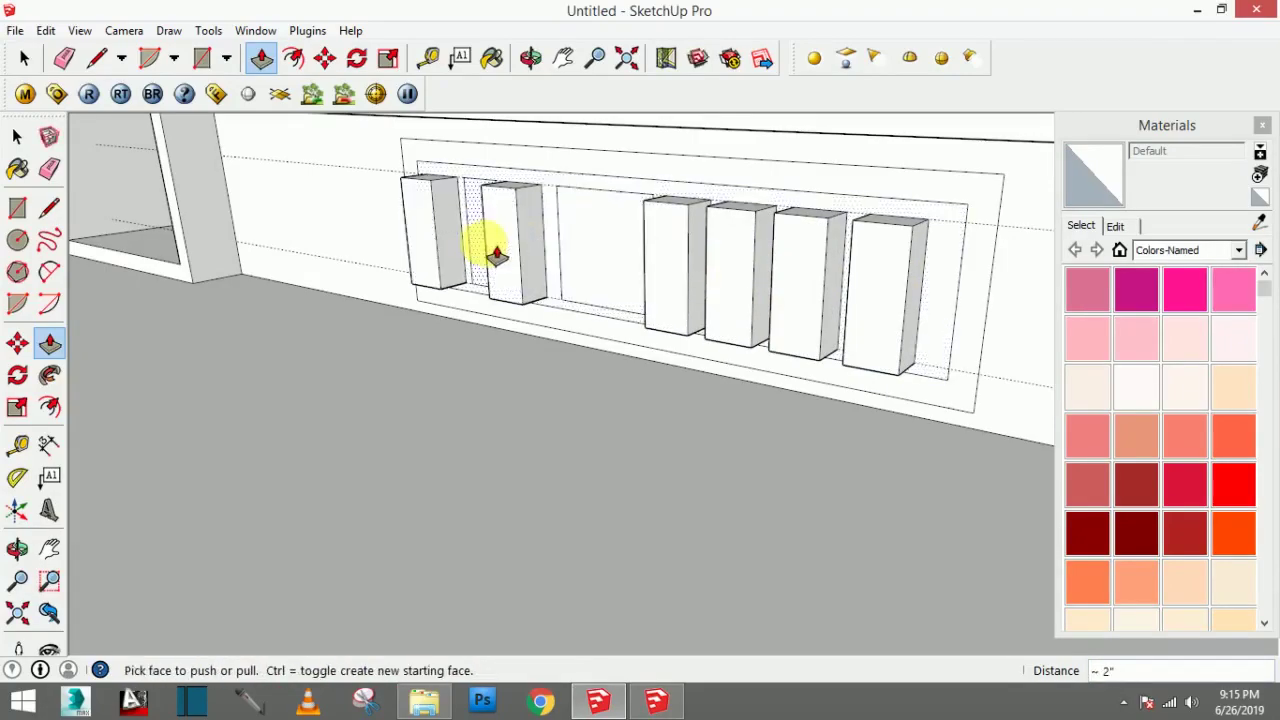
pyautogui.click(503, 252)
pyautogui.click(528, 248)
pyautogui.moveTo(814, 271)
pyautogui.mouseDown(button='middle')
pyautogui.moveTo(880, 263)
pyautogui.moveTo(737, 263)
pyautogui.mouseUp(button='middle')
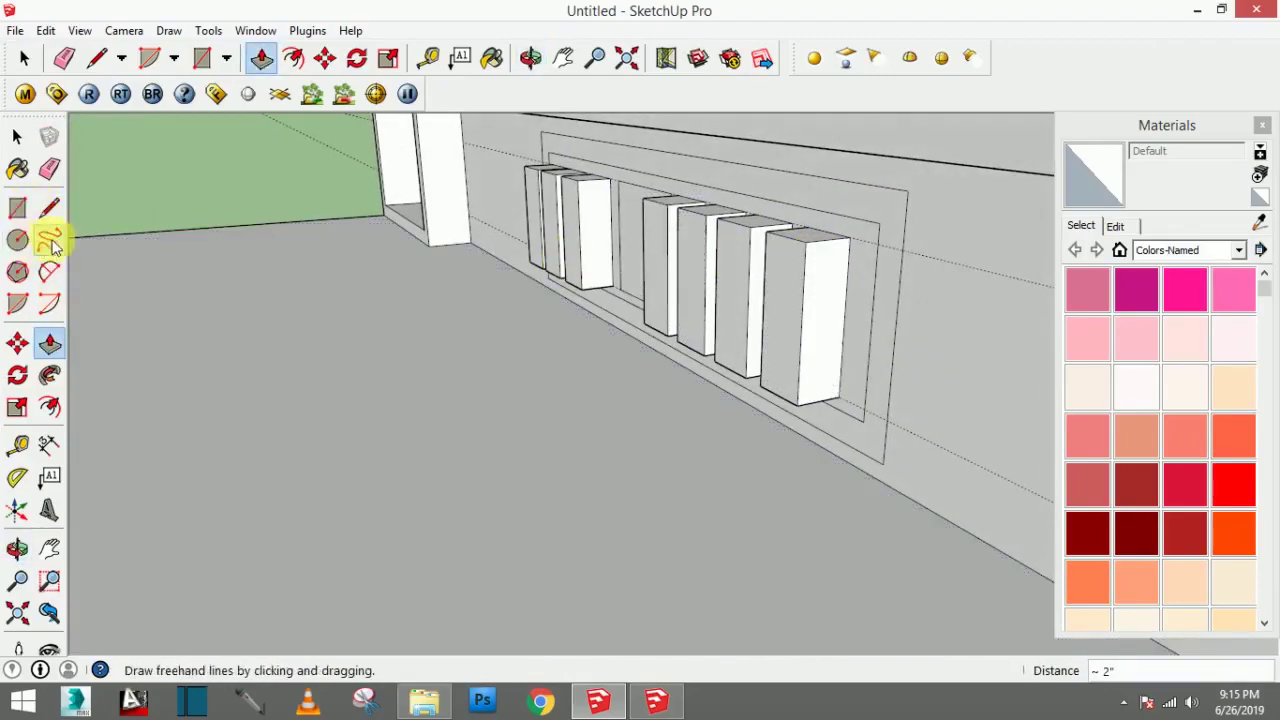
# Step: Tilt the second-to-last block by moving its top edge sideways
pyautogui.click(18, 345)
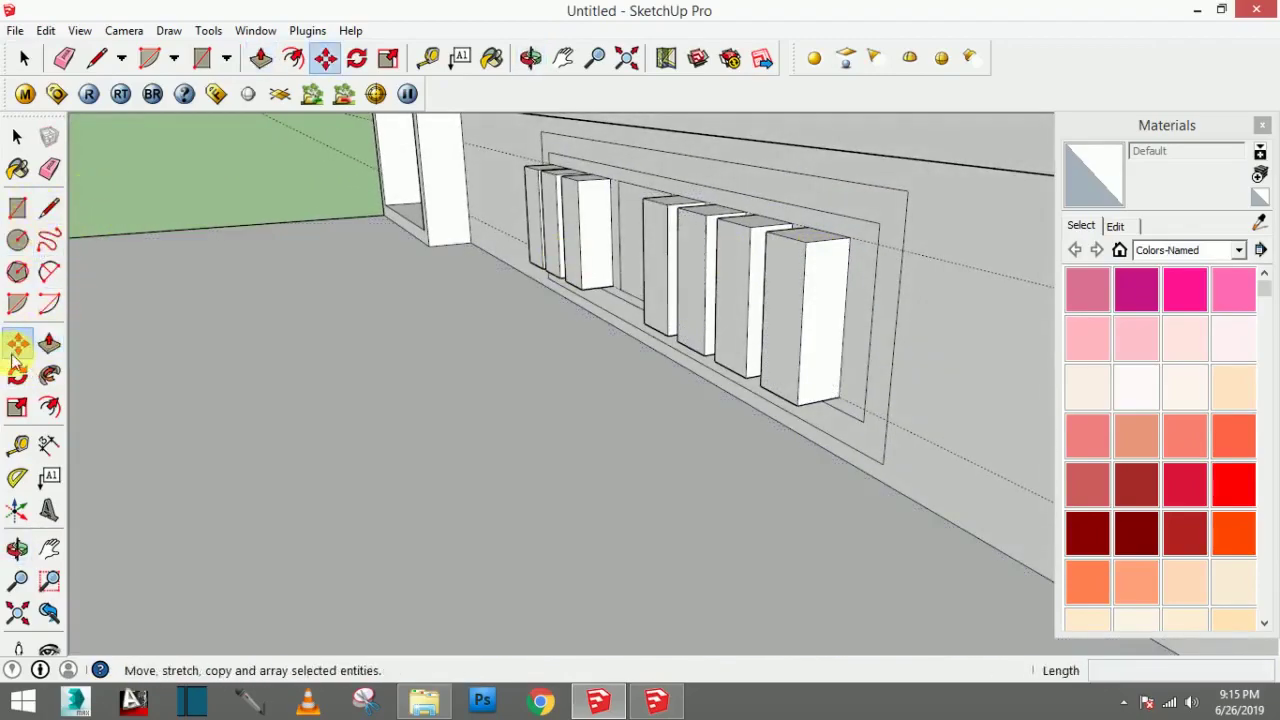
pyautogui.click(805, 256)
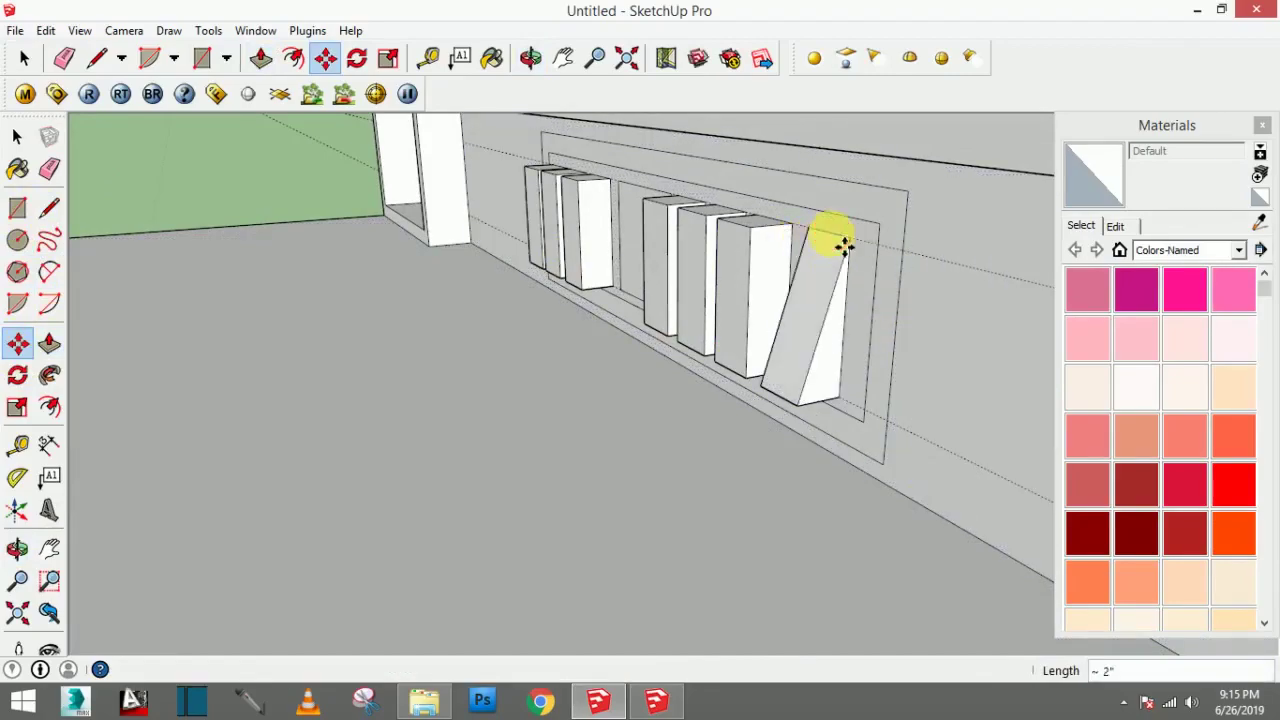
pyautogui.click(770, 224)
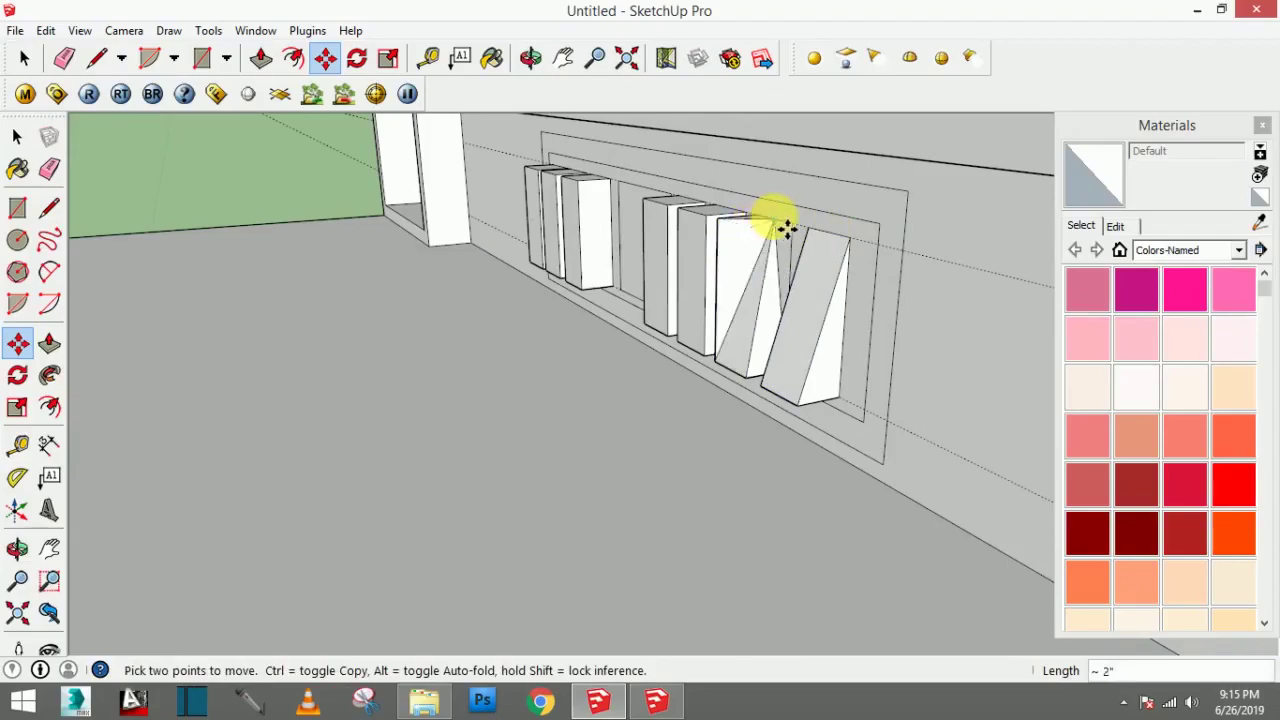
pyautogui.scroll(2, 762, 232)
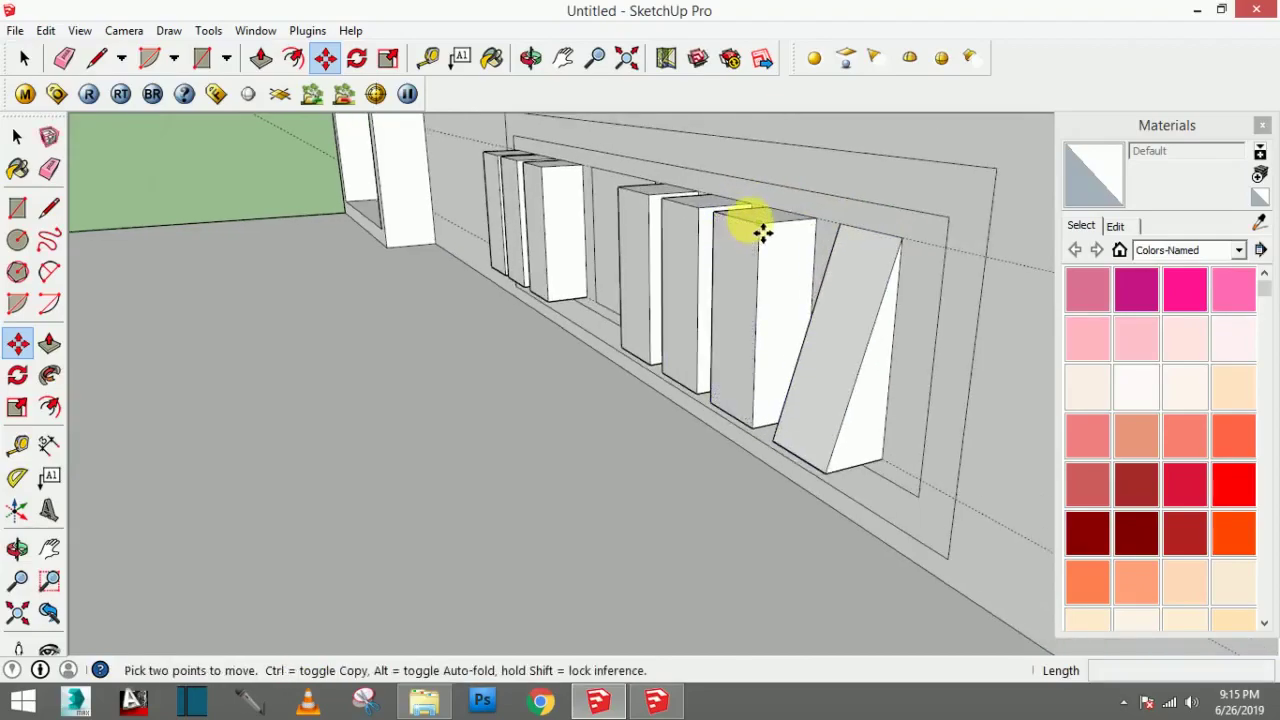
pyautogui.click(755, 232)
pyautogui.click(784, 212)
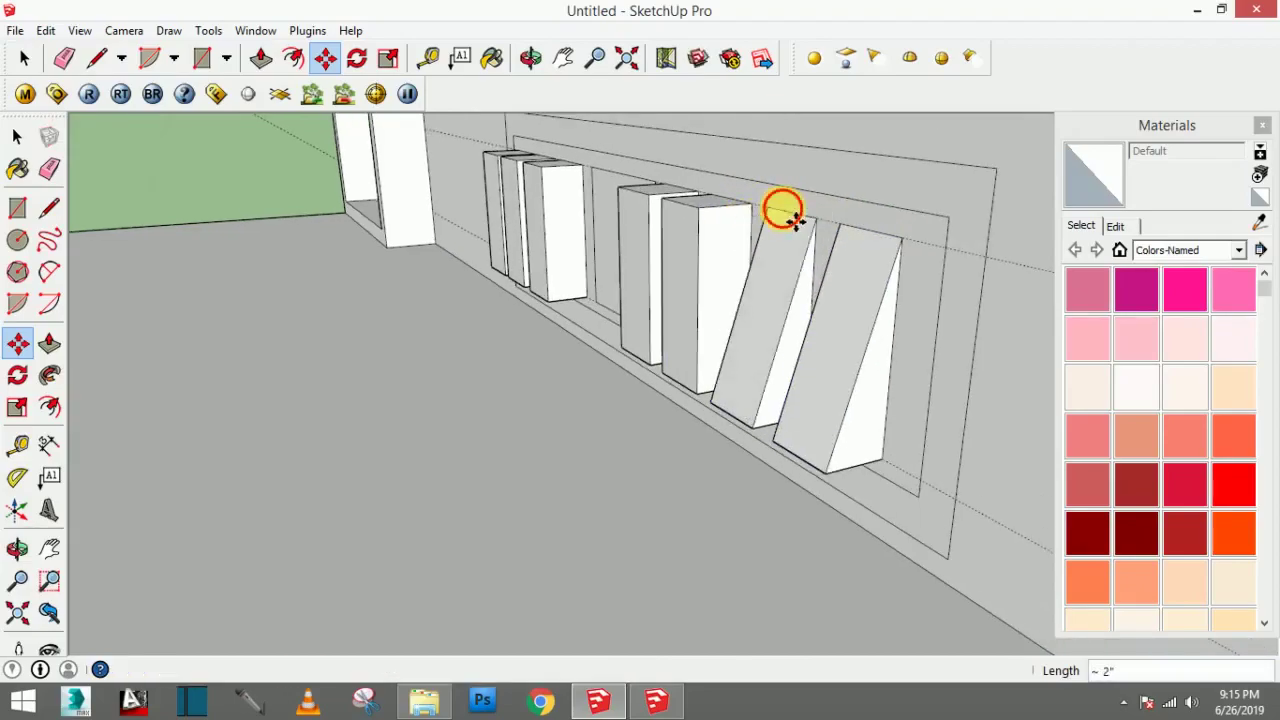
# Step: Tilt the second block by shifting it sideways into a slanted position
pyautogui.moveTo(686, 220)
pyautogui.mouseDown(button='middle')
pyautogui.moveTo(704, 333)
pyautogui.moveTo(731, 330)
pyautogui.mouseUp(button='middle')
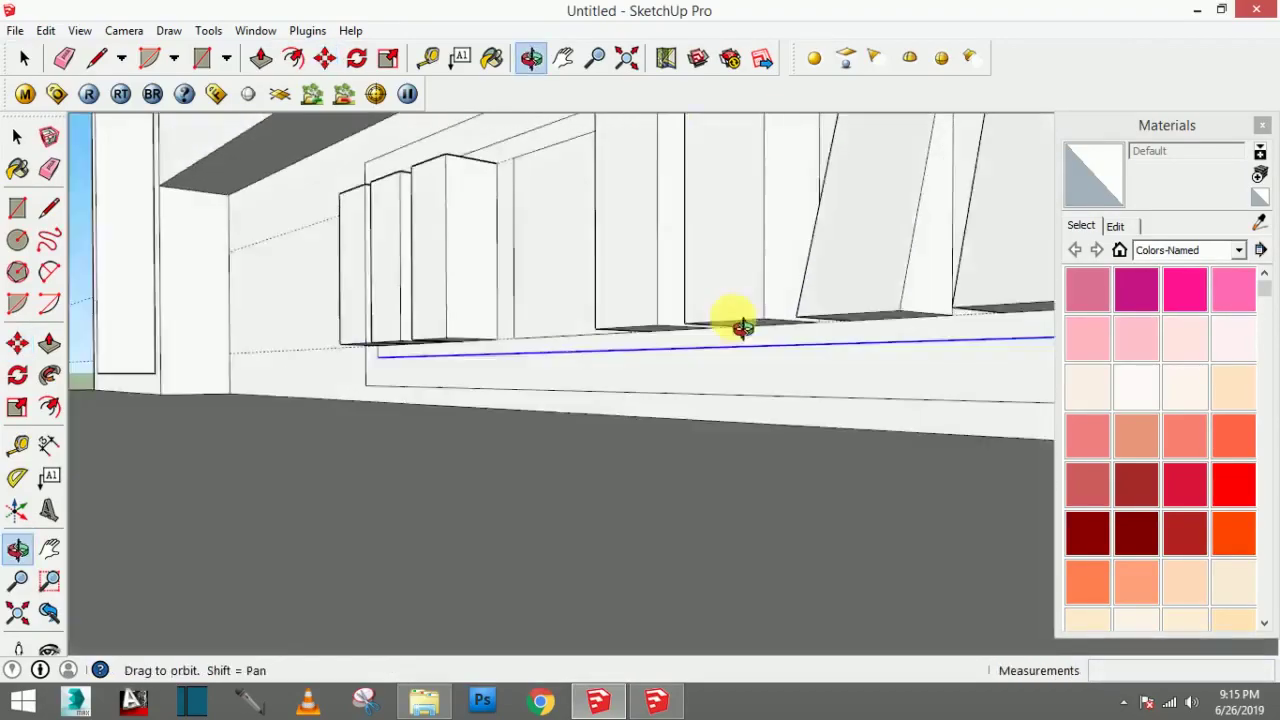
pyautogui.click(731, 323)
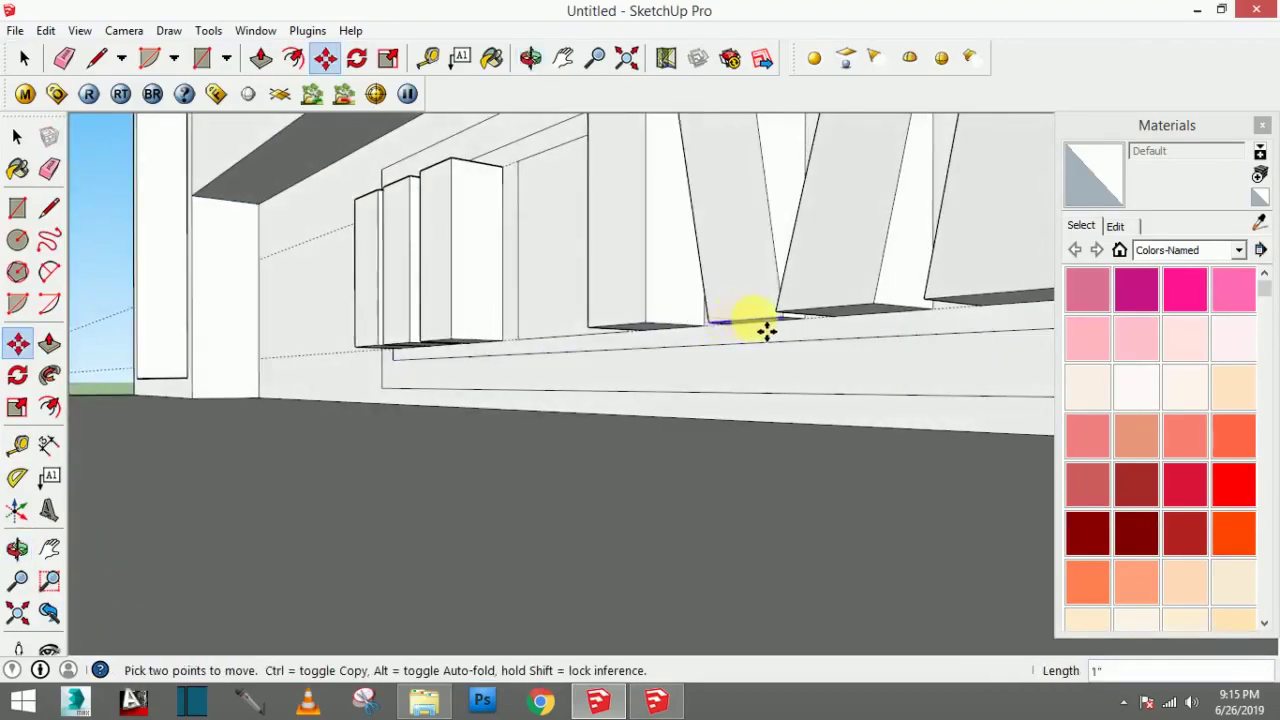
pyautogui.scroll(2, 633, 343)
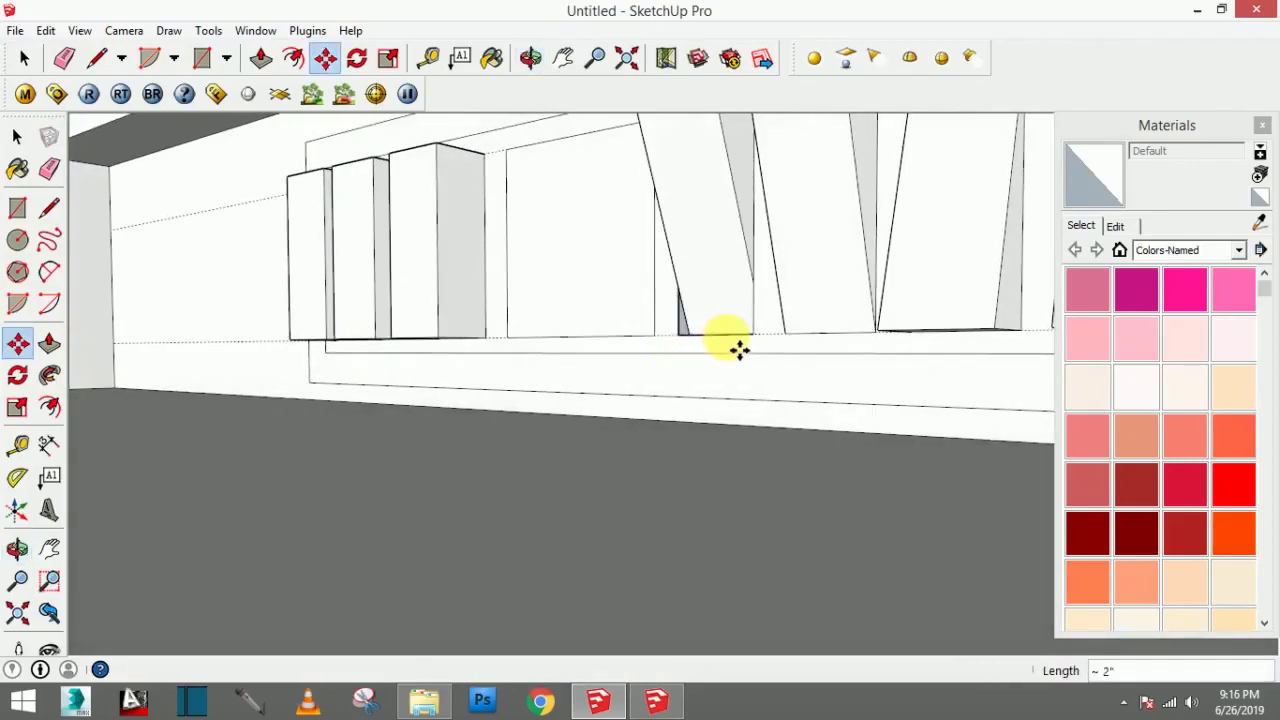
pyautogui.press('Escape')
pyautogui.scroll(2, 697, 347)
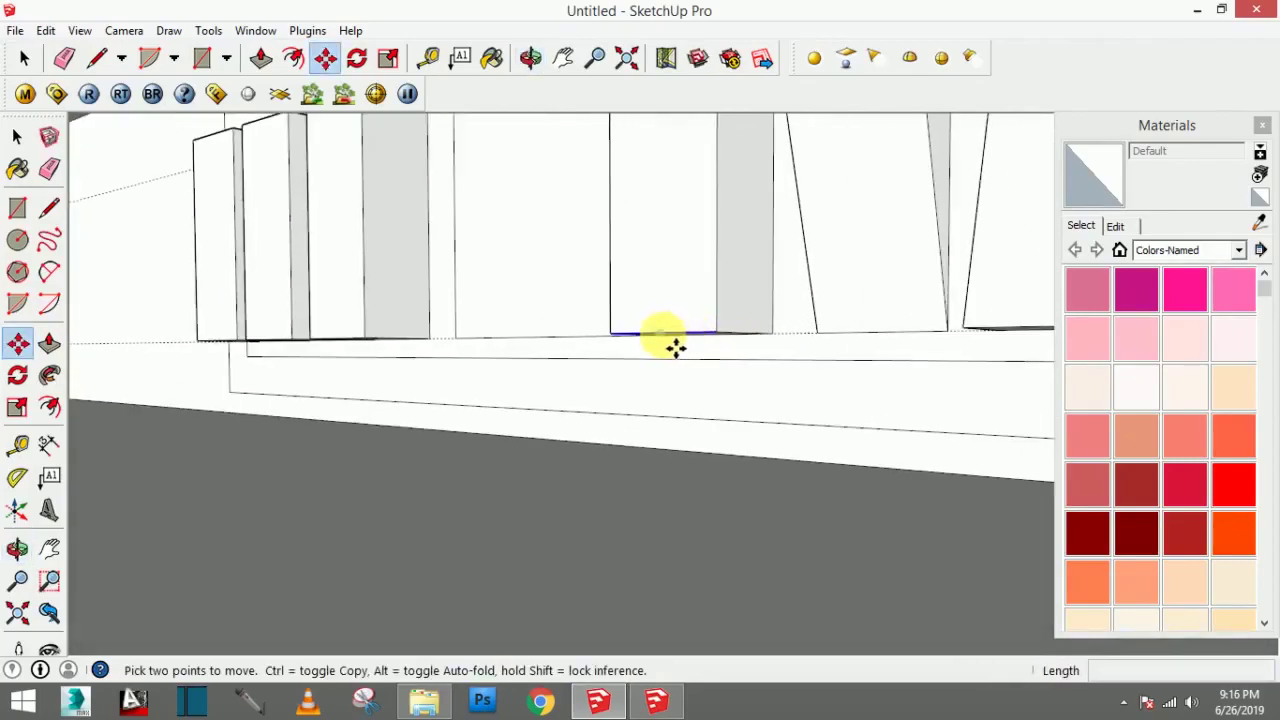
pyautogui.scroll(-3, 734, 343)
pyautogui.moveTo(680, 363)
pyautogui.mouseDown(button='middle')
pyautogui.moveTo(690, 355)
pyautogui.moveTo(754, 429)
pyautogui.mouseUp(button='middle')
pyautogui.scroll(2, 629, 380)
pyautogui.scroll(2, 560, 274)
pyautogui.scroll(2, 575, 282)
pyautogui.moveTo(580, 285)
pyautogui.mouseDown(button='middle')
pyautogui.moveTo(592, 290)
pyautogui.moveTo(537, 257)
pyautogui.mouseUp(button='middle')
pyautogui.click(531, 243)
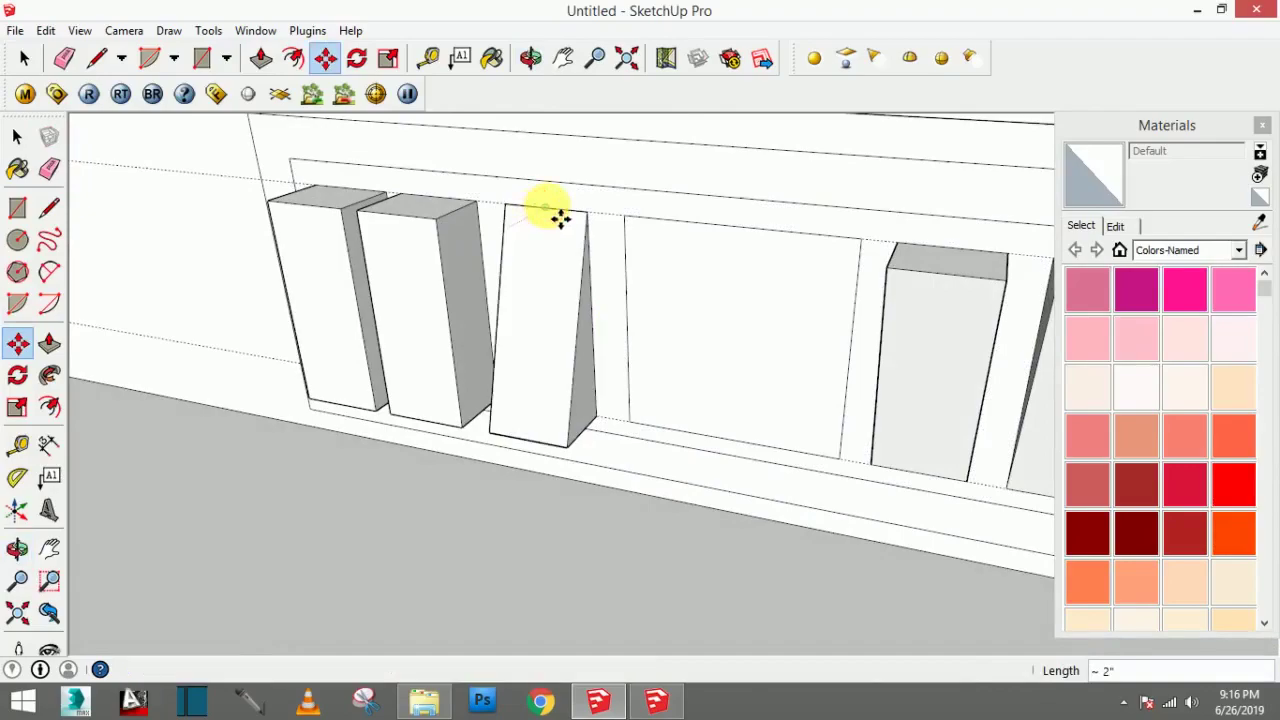
pyautogui.press('Escape')
pyautogui.click(420, 235)
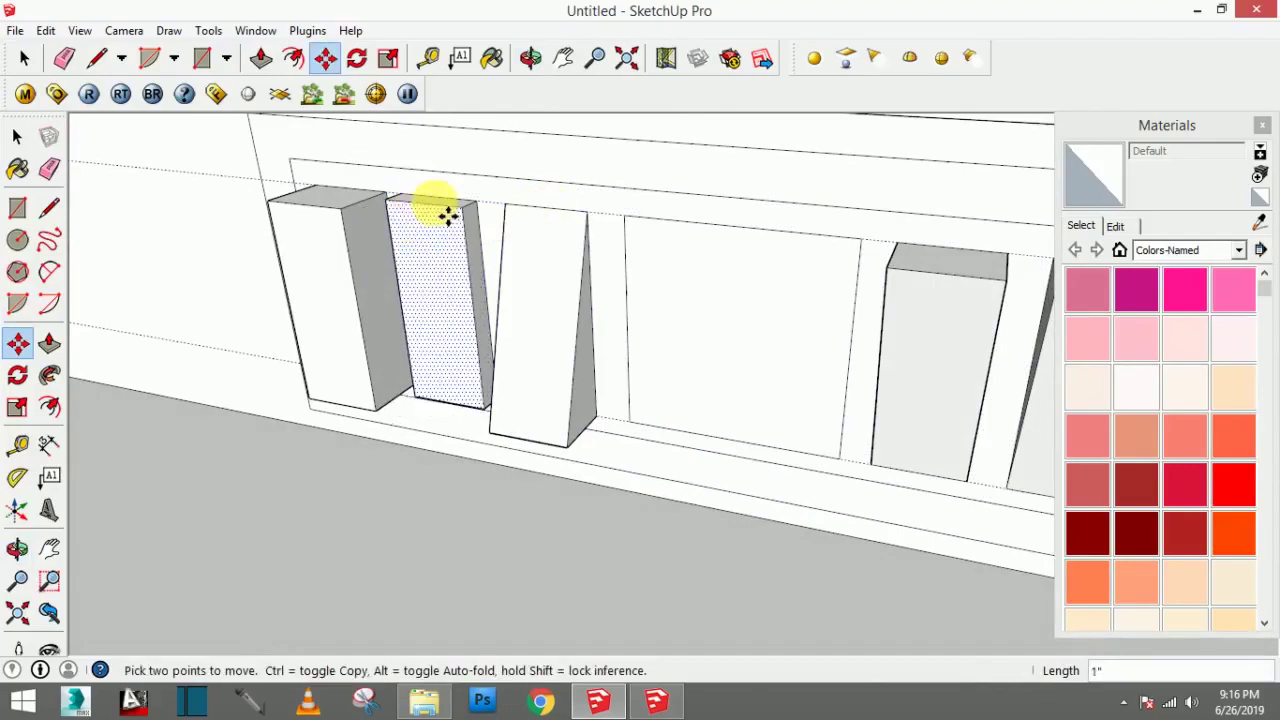
pyautogui.click(419, 228)
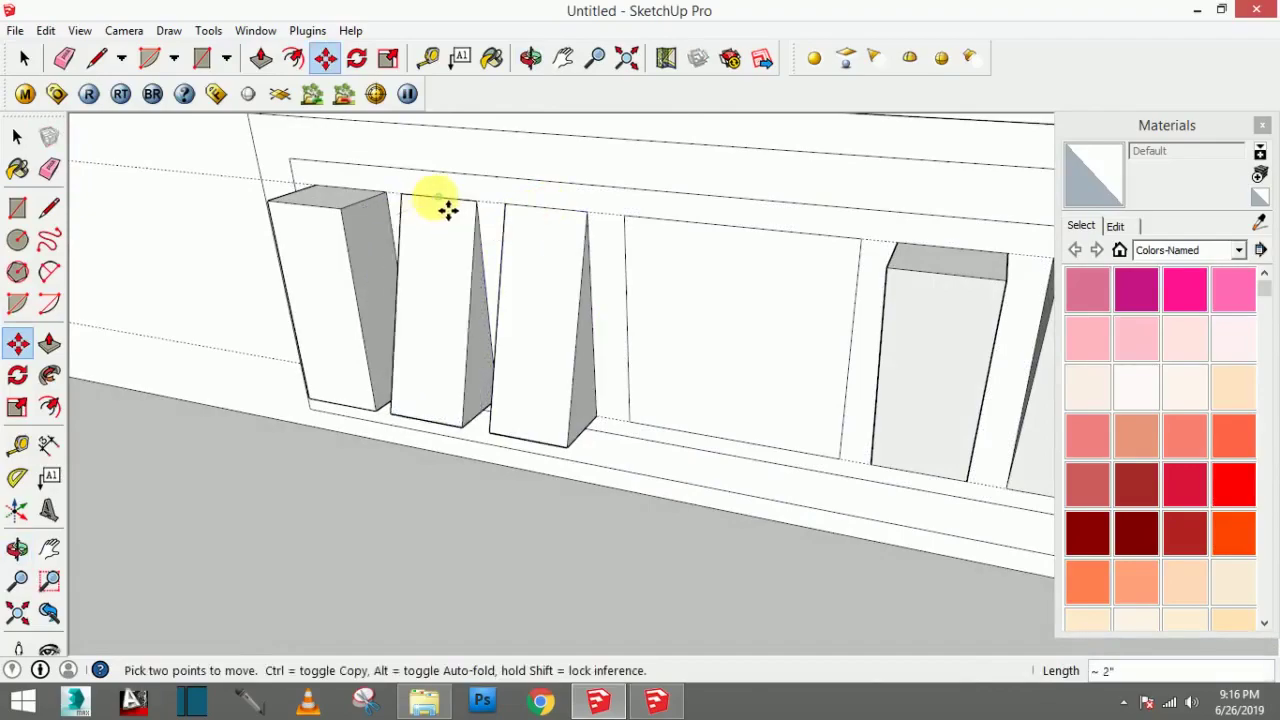
# Step: Tilt the third and first blocks by shifting their edges, then face the row
pyautogui.moveTo(454, 208)
pyautogui.mouseDown(button='middle')
pyautogui.moveTo(352, 243)
pyautogui.moveTo(350, 358)
pyautogui.moveTo(314, 371)
pyautogui.moveTo(354, 448)
pyautogui.moveTo(531, 534)
pyautogui.moveTo(155, 250)
pyautogui.mouseUp(button='middle')
pyautogui.scroll(2, 170, 210)
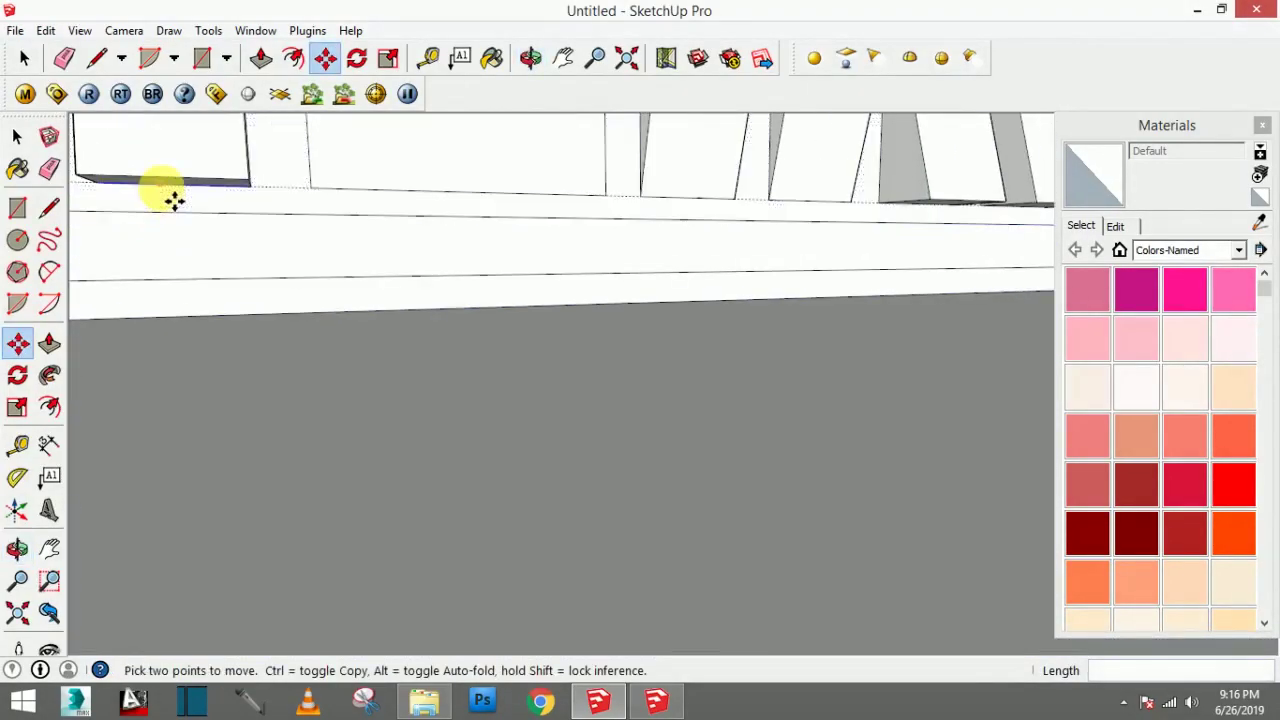
pyautogui.moveTo(183, 206)
pyautogui.mouseDown(button='middle')
pyautogui.moveTo(226, 294)
pyautogui.moveTo(340, 283)
pyautogui.mouseUp(button='middle')
pyautogui.scroll(-2, 380, 265)
pyautogui.moveTo(411, 246)
pyautogui.mouseDown(button='middle')
pyautogui.moveTo(460, 303)
pyautogui.moveTo(454, 291)
pyautogui.mouseUp(button='middle')
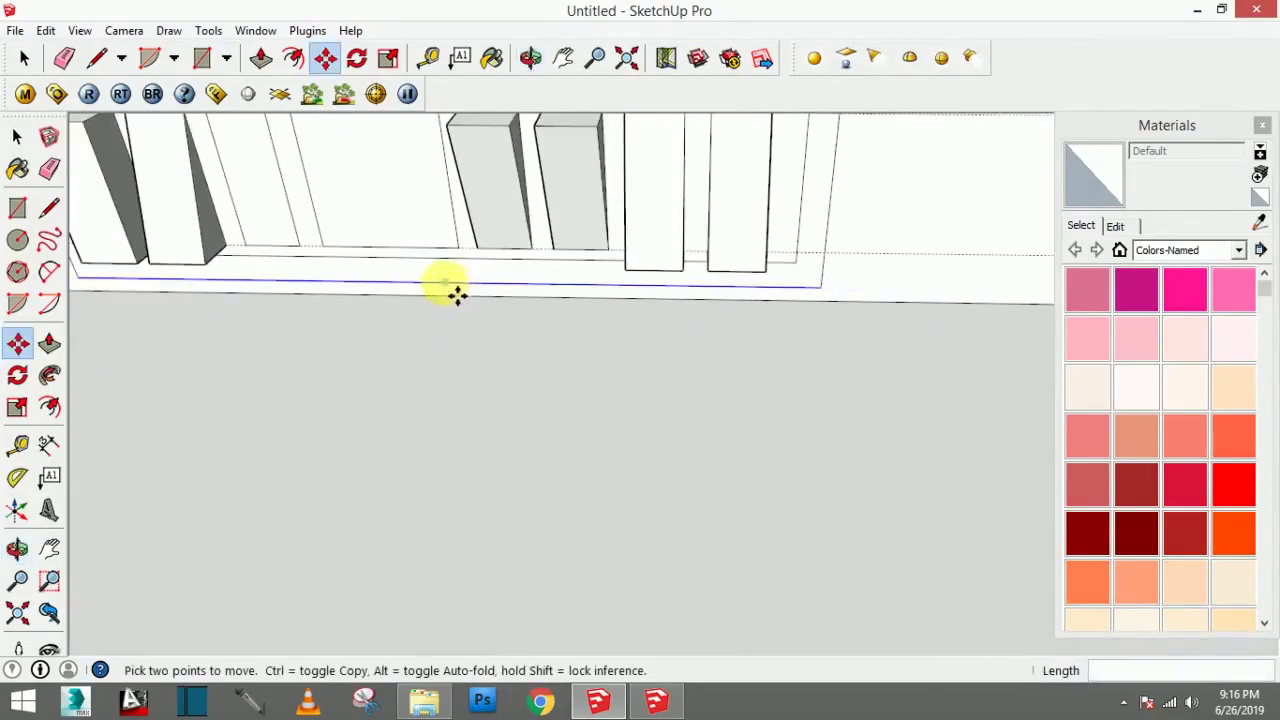
pyautogui.scroll(-2, 430, 283)
pyautogui.scroll(2, 330, 255)
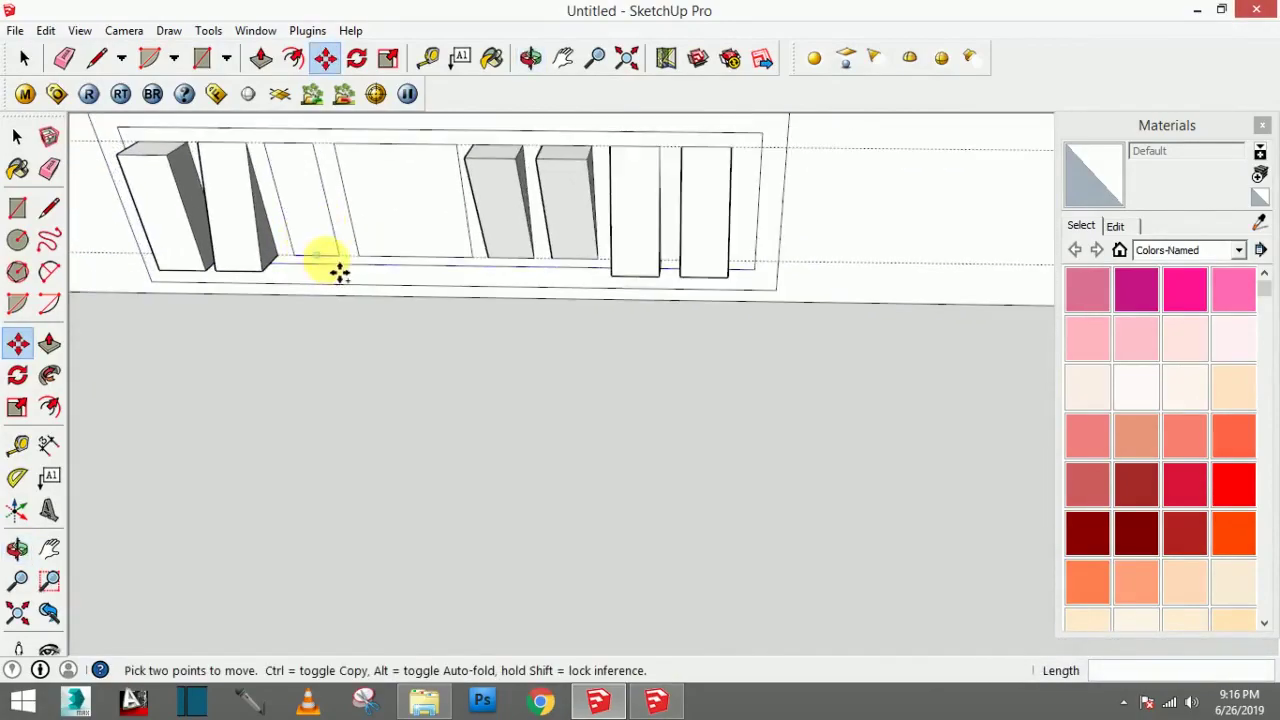
pyautogui.moveTo(340, 272)
pyautogui.mouseDown()
pyautogui.moveTo(353, 275)
pyautogui.moveTo(129, 177)
pyautogui.moveTo(171, 206)
pyautogui.mouseUp()
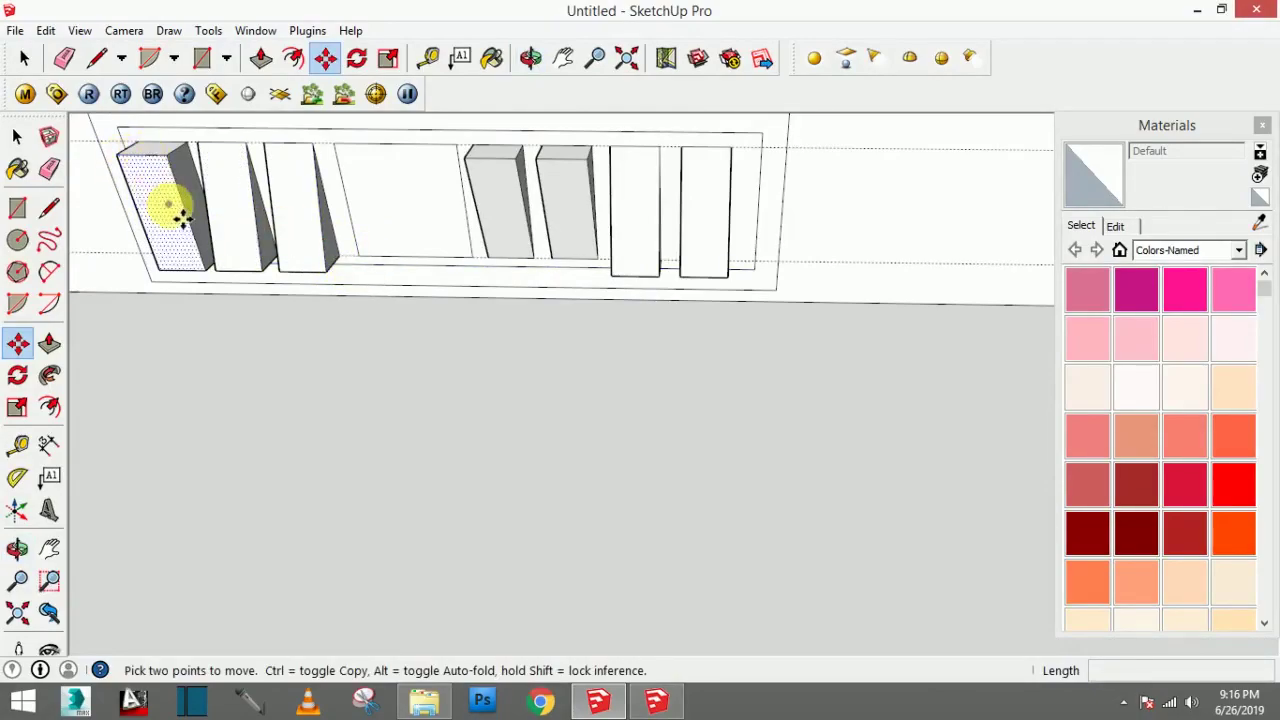
pyautogui.moveTo(171, 206)
pyautogui.mouseDown(button='middle')
pyautogui.moveTo(186, 294)
pyautogui.moveTo(278, 265)
pyautogui.moveTo(143, 325)
pyautogui.mouseUp(button='middle')
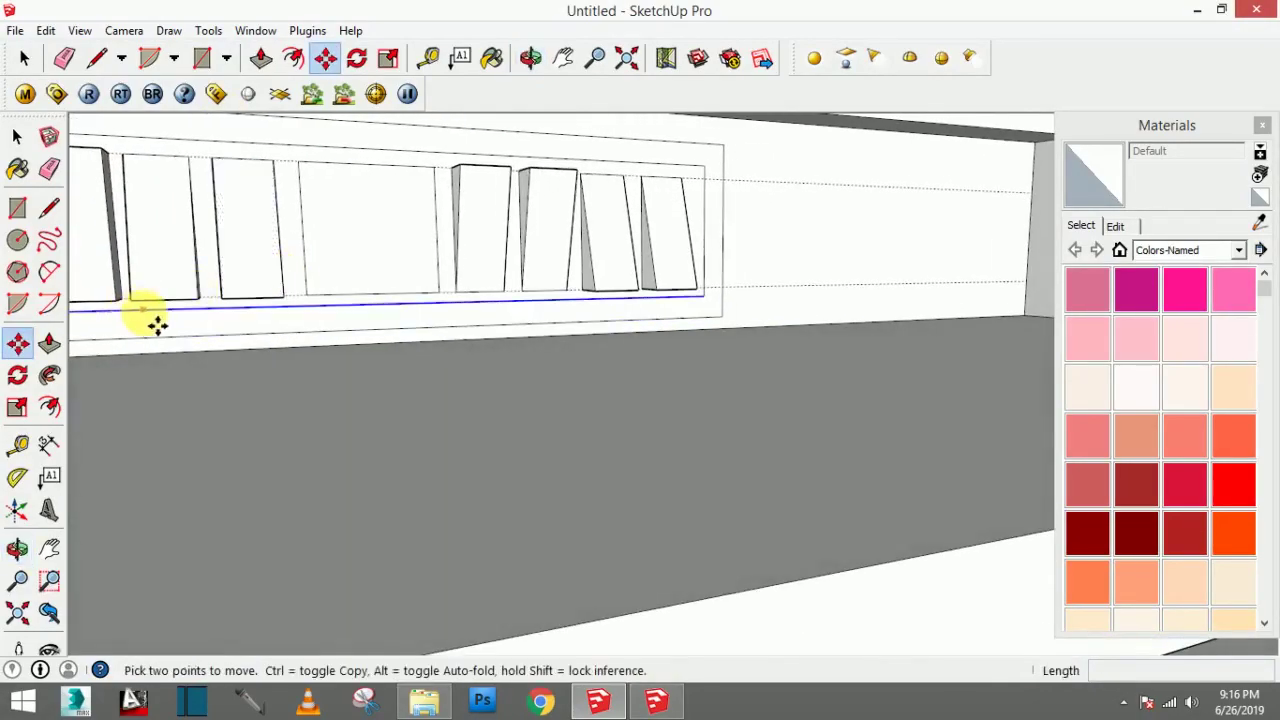
pyautogui.moveTo(220, 343)
pyautogui.keyDown('shift'); pyautogui.mouseDown(button='middle')
pyautogui.moveTo(500, 337)
pyautogui.moveTo(443, 300)
pyautogui.mouseUp(button='middle'); pyautogui.keyUp('shift')
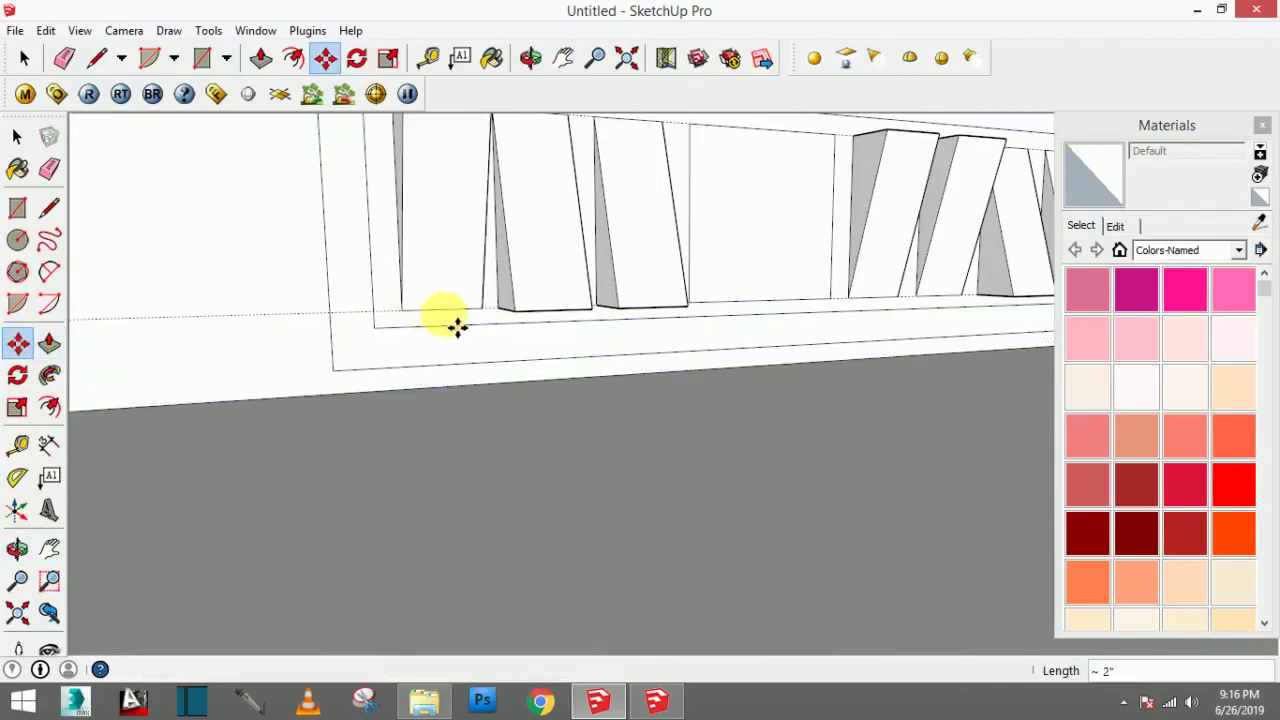
pyautogui.moveTo(457, 326)
pyautogui.mouseDown(button='middle')
pyautogui.moveTo(471, 349)
pyautogui.moveTo(676, 328)
pyautogui.mouseUp(button='middle')
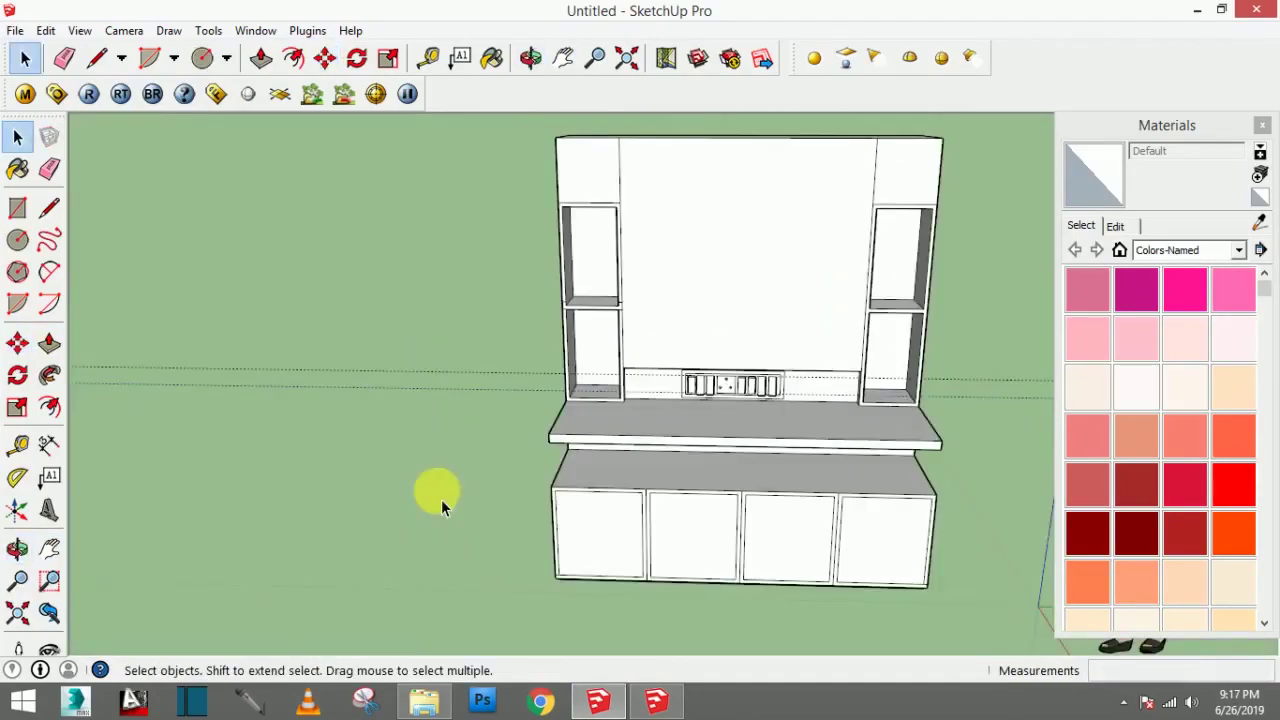
# Step: Select the guide lines and orbit to a frontal view centred on the tall back panel
pyautogui.moveTo(441, 499); pyautogui.dragTo(351, 229)
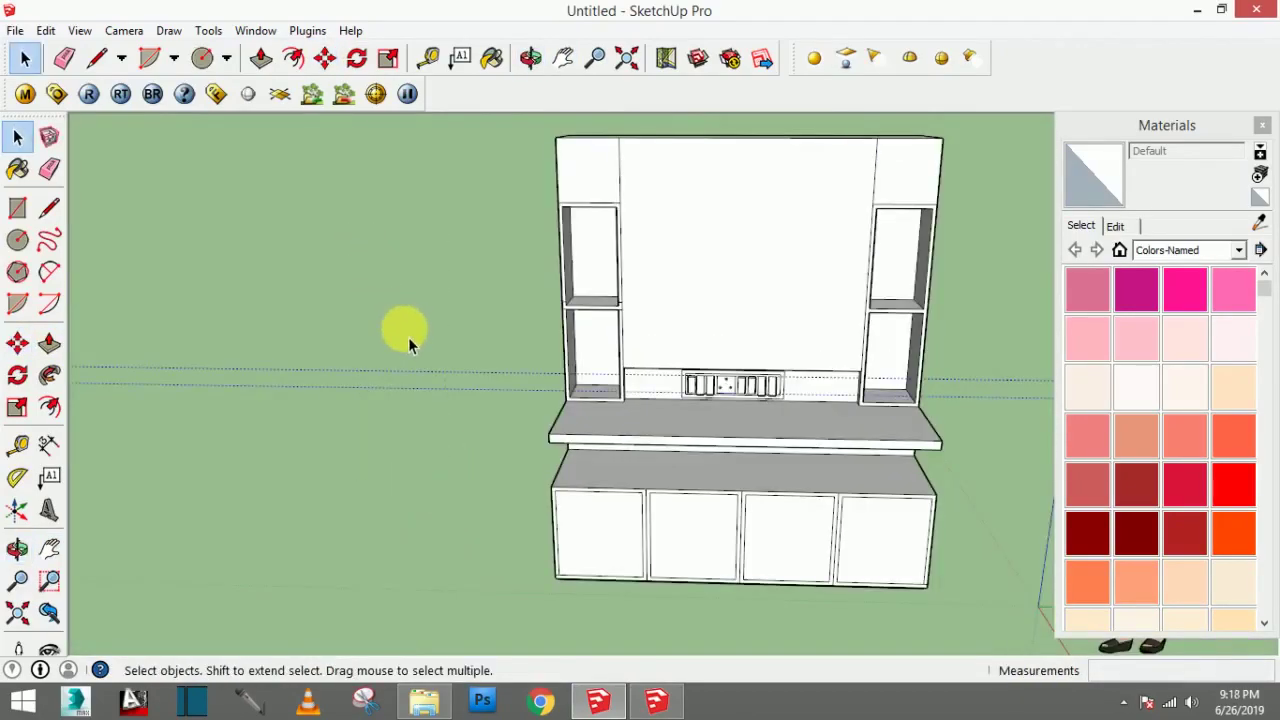
pyautogui.moveTo(624, 385); pyautogui.dragTo(720, 283, button='middle')
pyautogui.scroll(3, 780, 243)
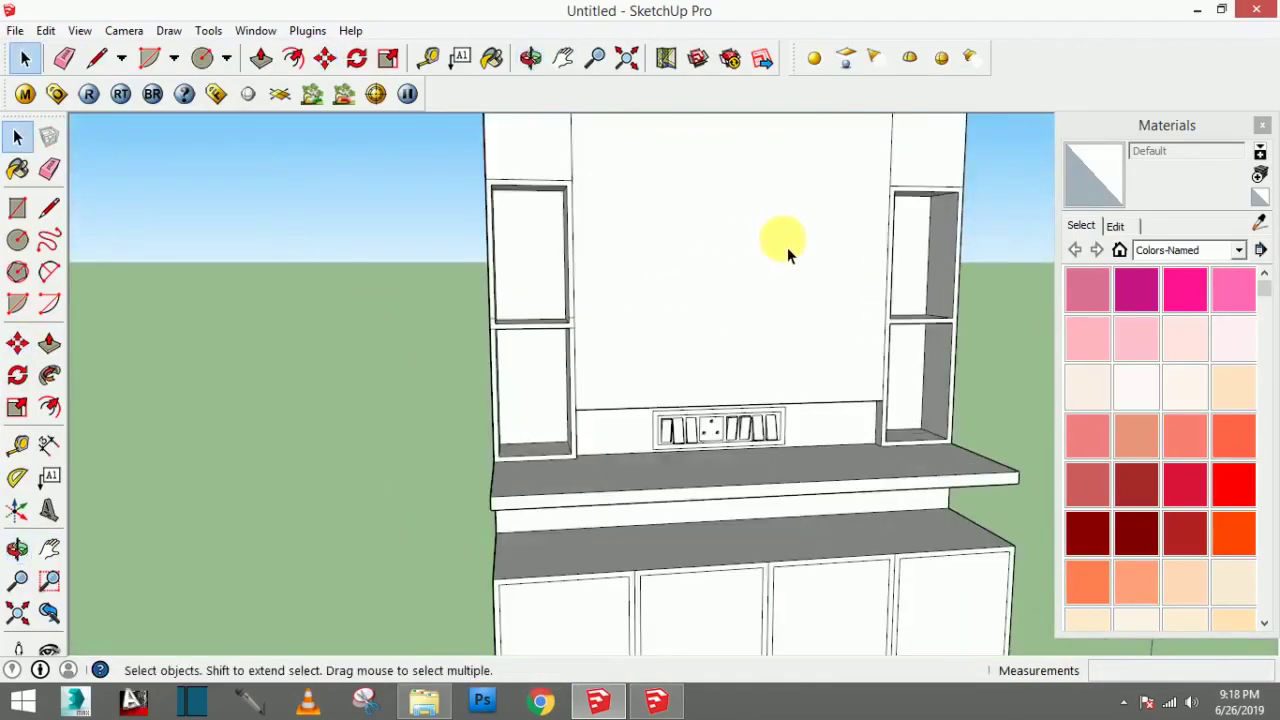
pyautogui.scroll(2, 822, 267)
pyautogui.moveTo(822, 267); pyautogui.dragTo(781, 280, button='middle')
pyautogui.scroll(-3, 677, 329)
pyautogui.keyDown('shift'); pyautogui.moveTo(677, 329); pyautogui.dragTo(562, 433, button='middle'); pyautogui.keyUp('shift')
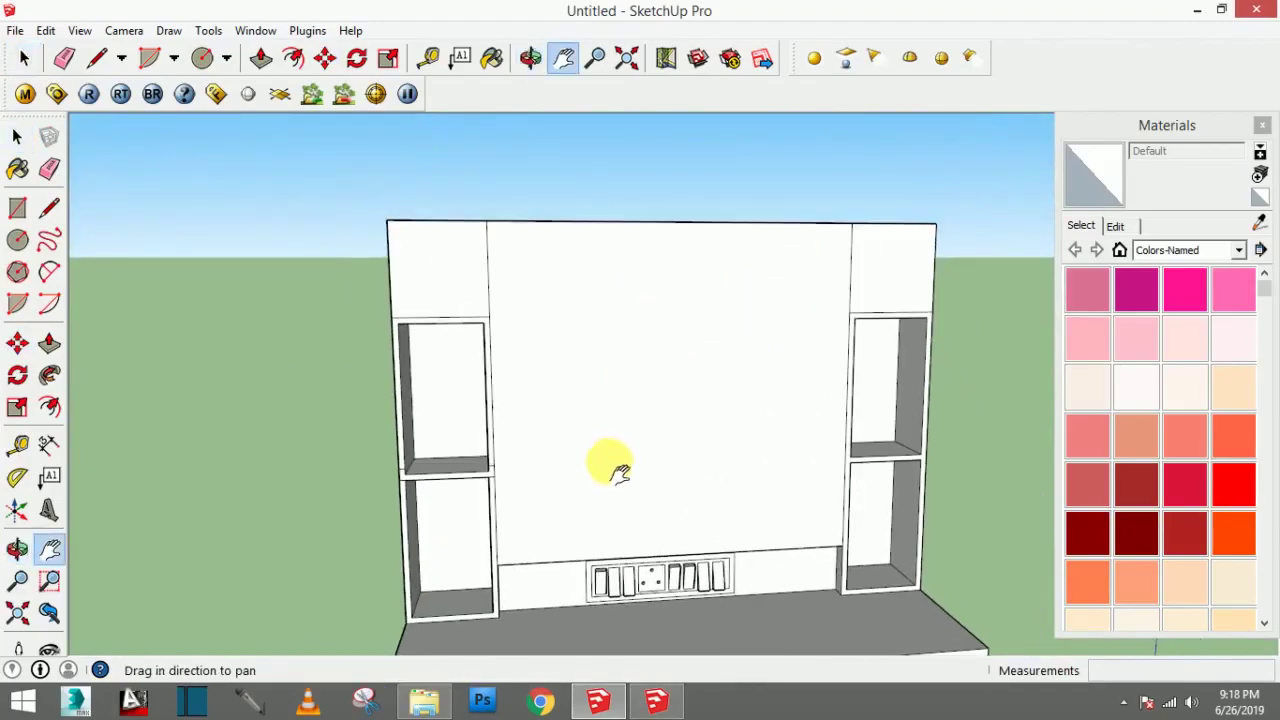
pyautogui.click(17, 207)
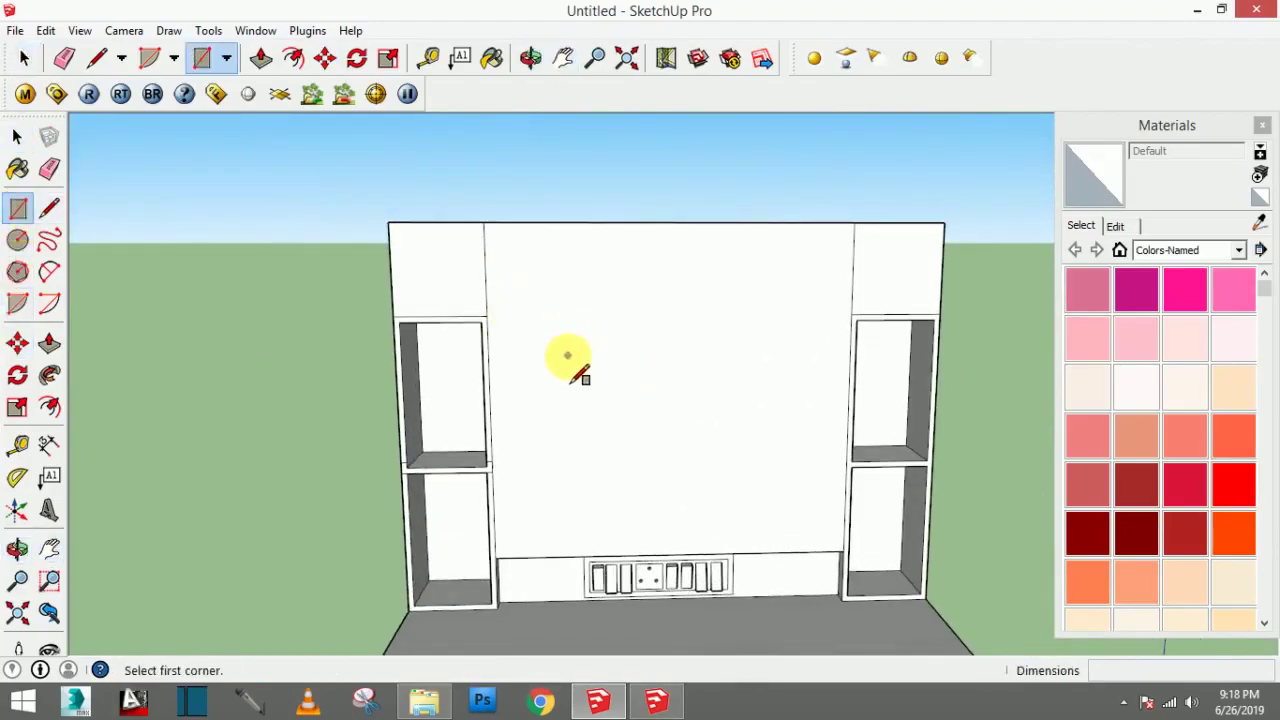
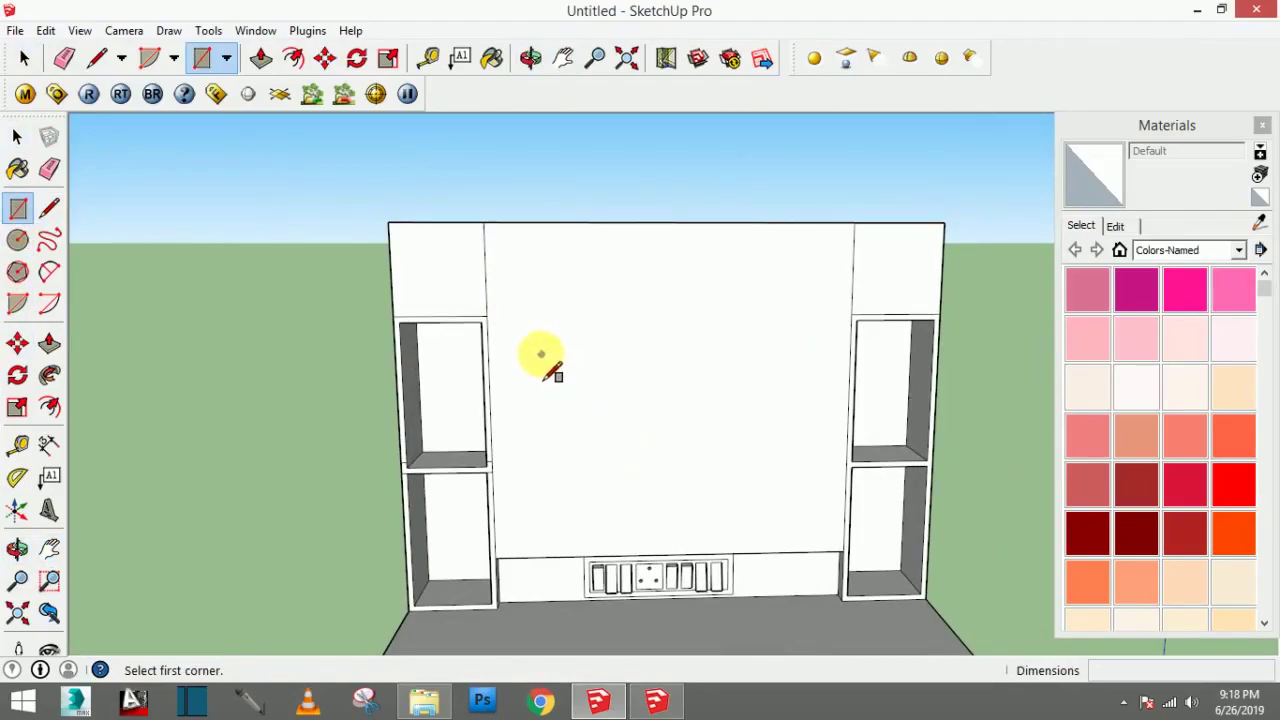
# Step: Draw the TV-area rectangle in the middle of the back wall
pyautogui.click(538, 345)
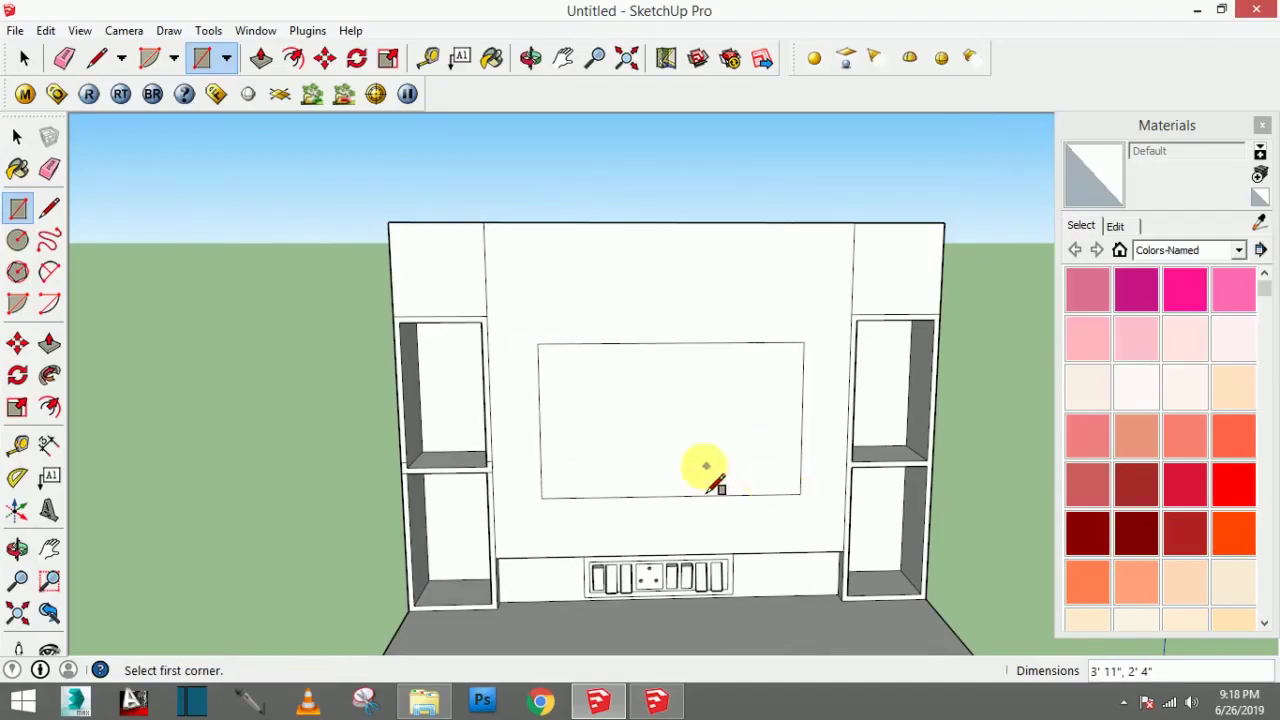
pyautogui.moveTo(700, 466); pyautogui.dragTo(837, 491, button='middle')
pyautogui.moveTo(734, 500); pyautogui.dragTo(755, 522, button='middle')
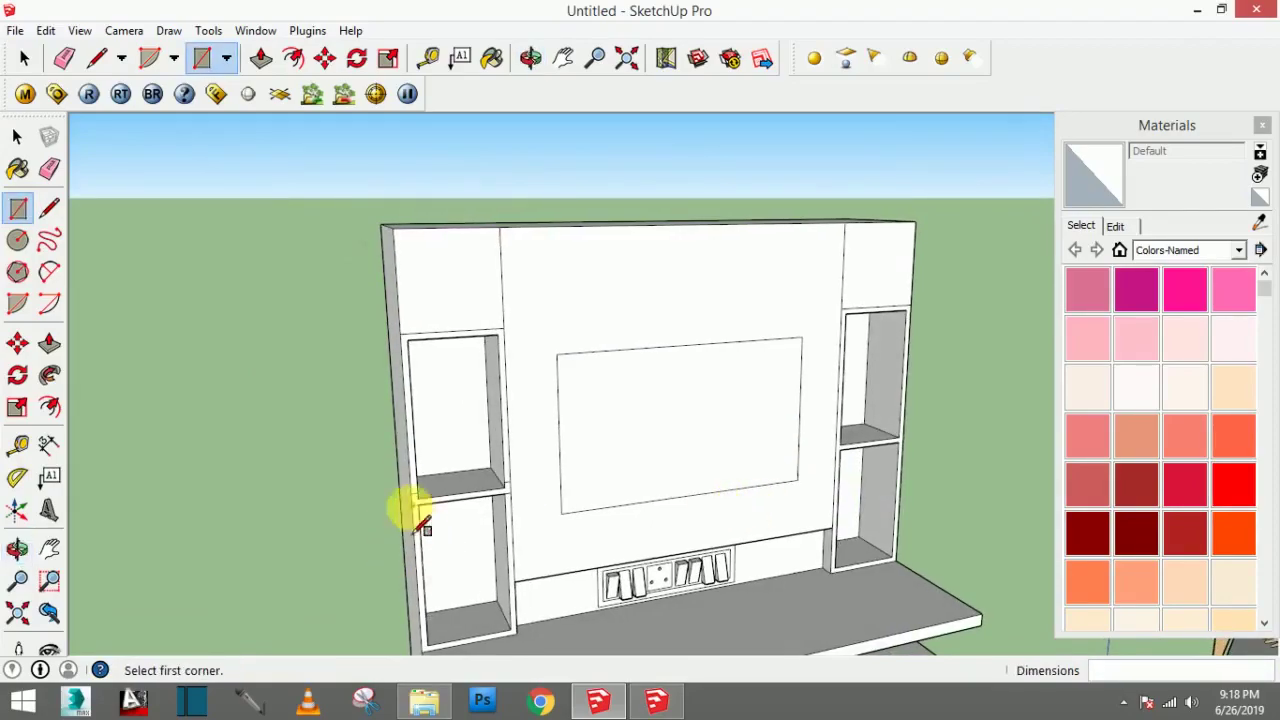
# Step: Pull the TV-area face out 4 inches as a raised panel above the socket strip
pyautogui.click(49, 343)
pyautogui.click(605, 437)
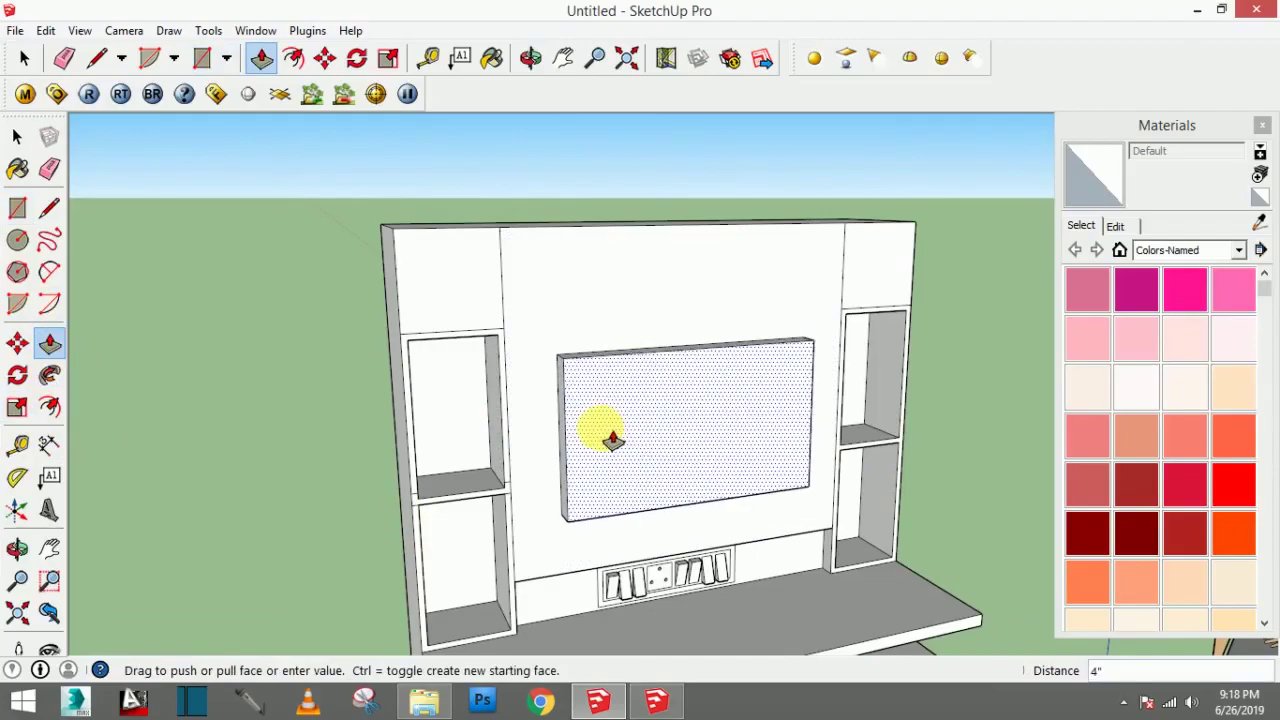
pyautogui.click(606, 436)
pyautogui.moveTo(600, 429)
pyautogui.mouseDown(button='middle')
pyautogui.moveTo(443, 449)
pyautogui.moveTo(700, 457)
pyautogui.moveTo(793, 505)
pyautogui.mouseUp(button='middle')
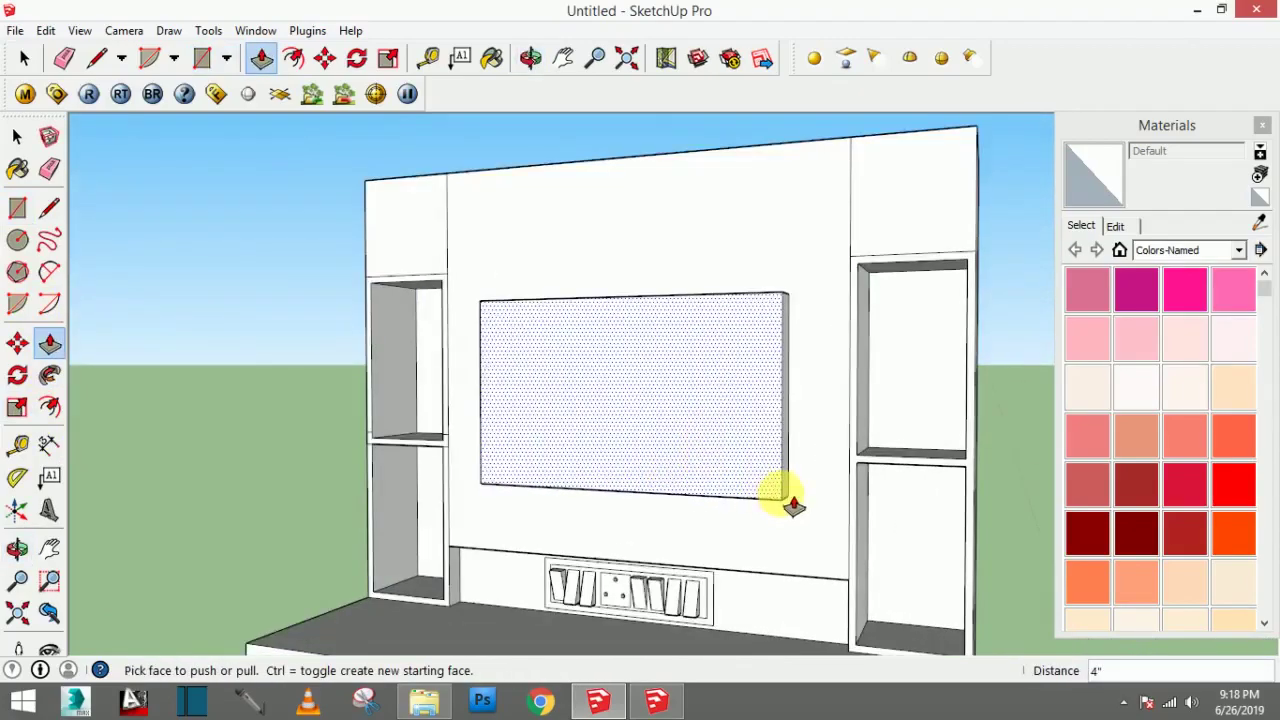
pyautogui.moveTo(743, 448)
pyautogui.mouseDown(button='middle')
pyautogui.moveTo(1029, 563)
pyautogui.moveTo(646, 417)
pyautogui.moveTo(800, 471)
pyautogui.mouseUp(button='middle')
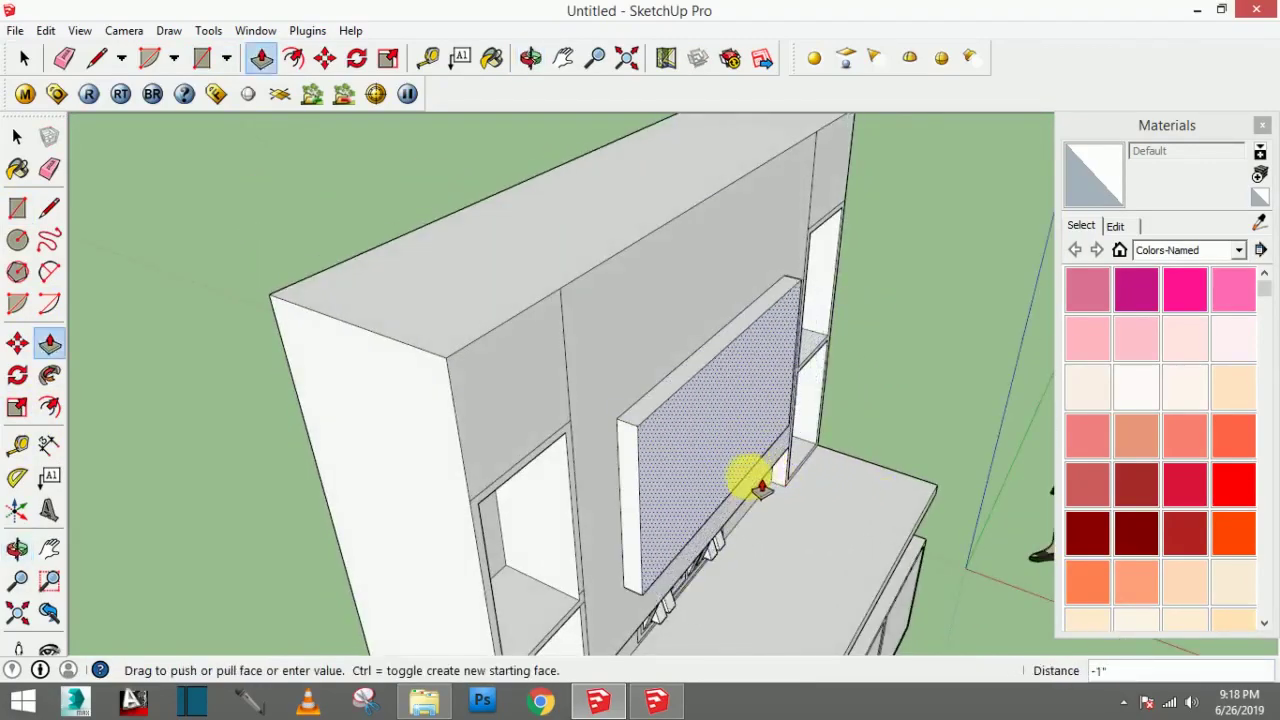
pyautogui.click(755, 487)
pyautogui.moveTo(751, 471); pyautogui.dragTo(580, 449, button='middle')
pyautogui.scroll(3, 794, 503)
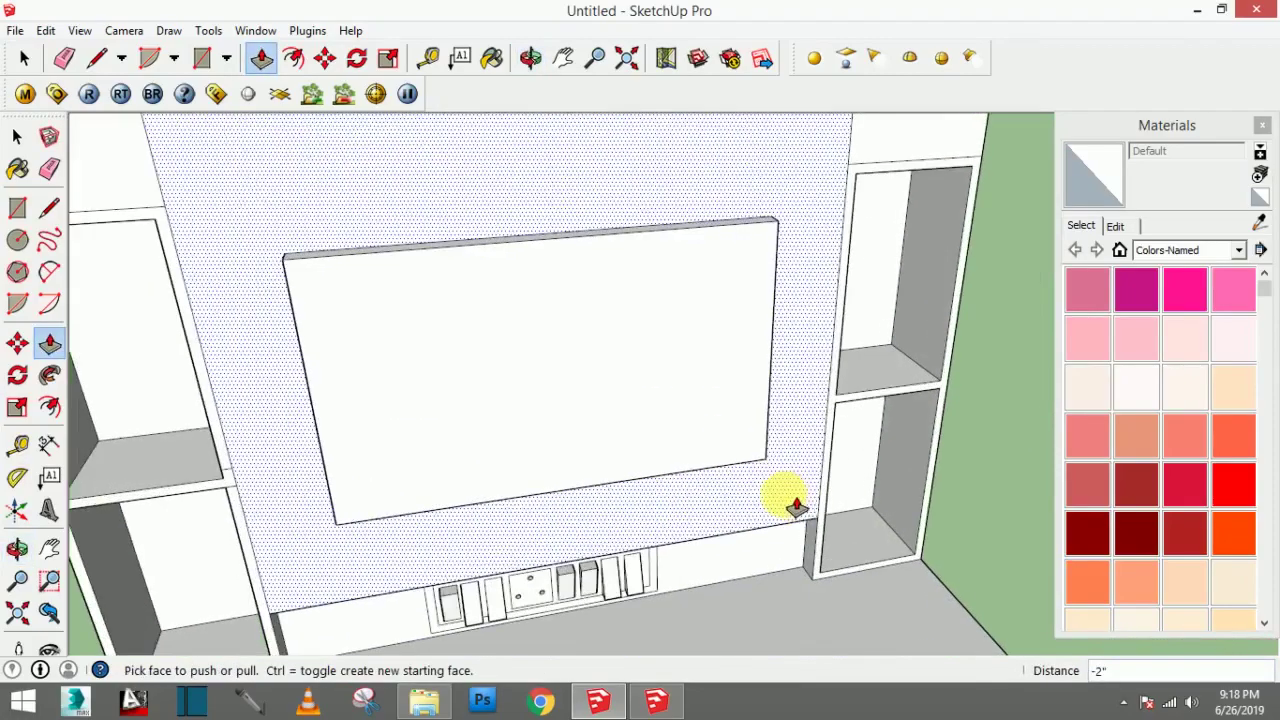
pyautogui.moveTo(794, 503)
pyautogui.mouseDown(button='middle')
pyautogui.moveTo(681, 415)
pyautogui.moveTo(677, 429)
pyautogui.moveTo(551, 343)
pyautogui.moveTo(698, 400)
pyautogui.moveTo(706, 437)
pyautogui.moveTo(569, 437)
pyautogui.moveTo(251, 374)
pyautogui.moveTo(343, 414)
pyautogui.mouseUp(button='middle')
pyautogui.scroll(2, 677, 429)
pyautogui.scroll(2, 355, 477)
pyautogui.scroll(-2, 355, 477)
# Step: Offset the TV panel's front face inward to form a thin 1-inch border
pyautogui.click(49, 407)
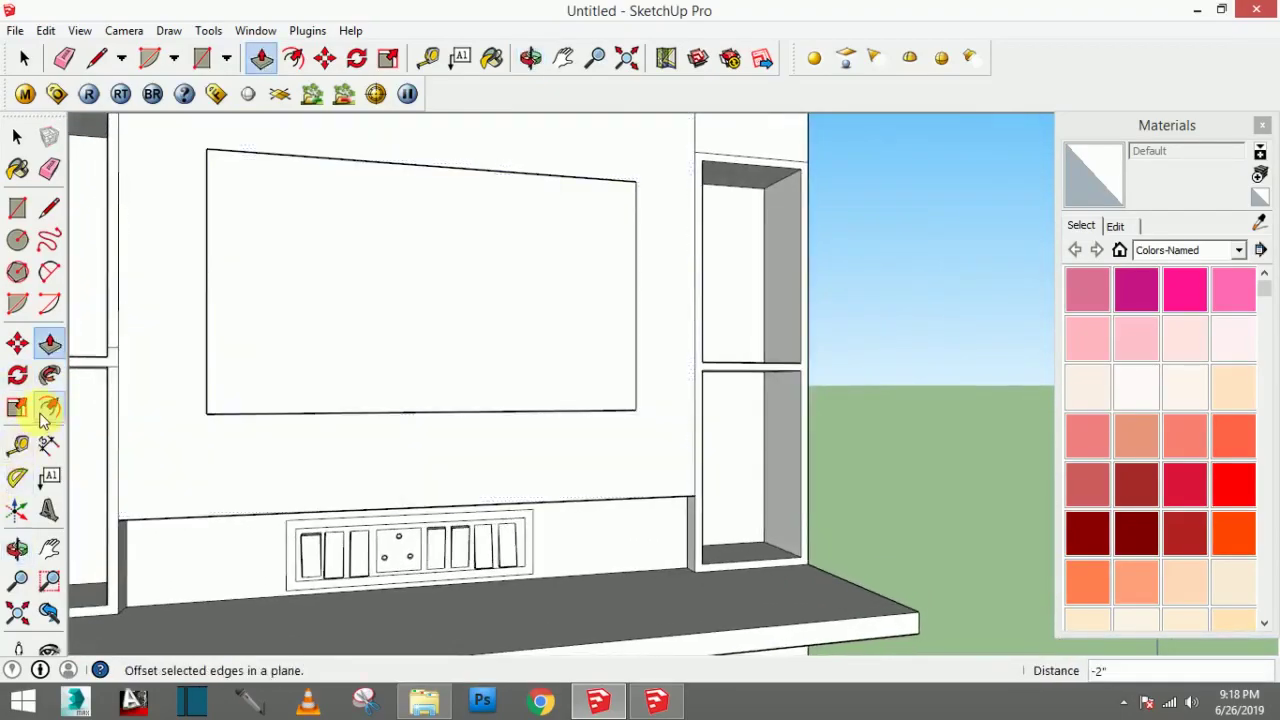
pyautogui.click(396, 336)
pyautogui.write('1')
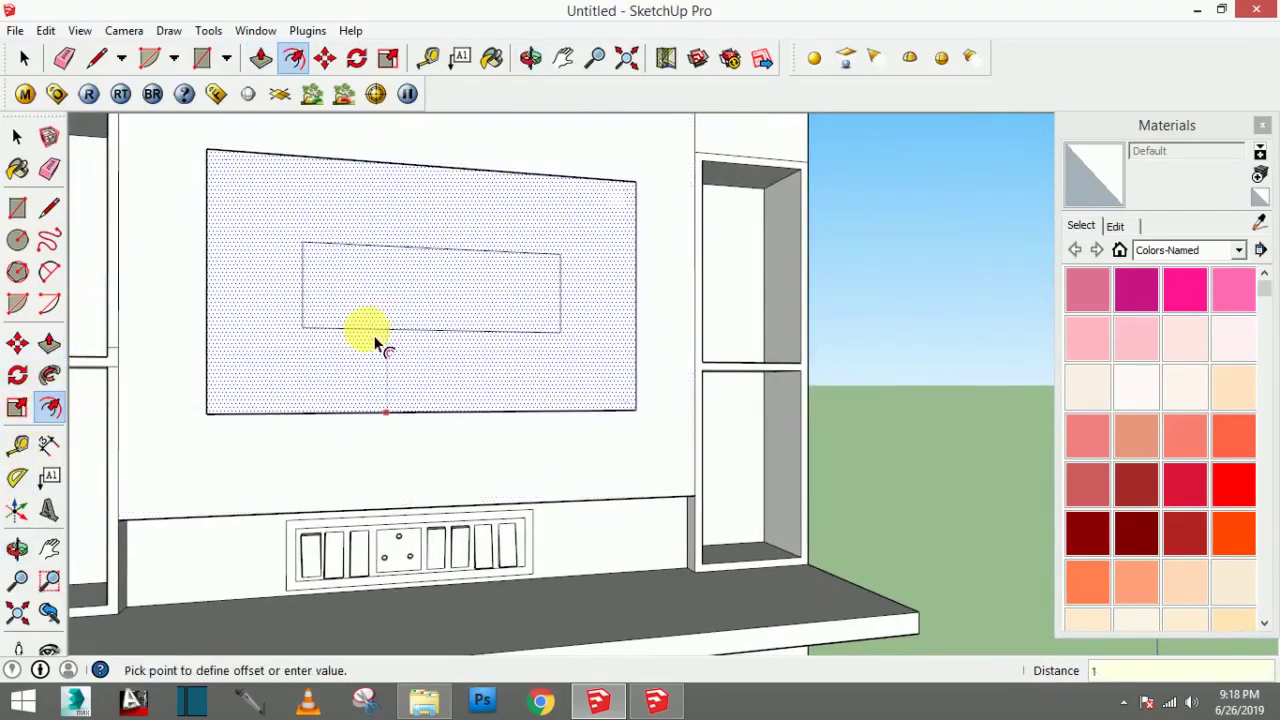
pyautogui.press('Return')
pyautogui.moveTo(423, 363)
pyautogui.mouseDown(button='middle')
pyautogui.moveTo(580, 428)
pyautogui.moveTo(537, 437)
pyautogui.mouseUp(button='middle')
pyautogui.scroll(1, 387, 418)
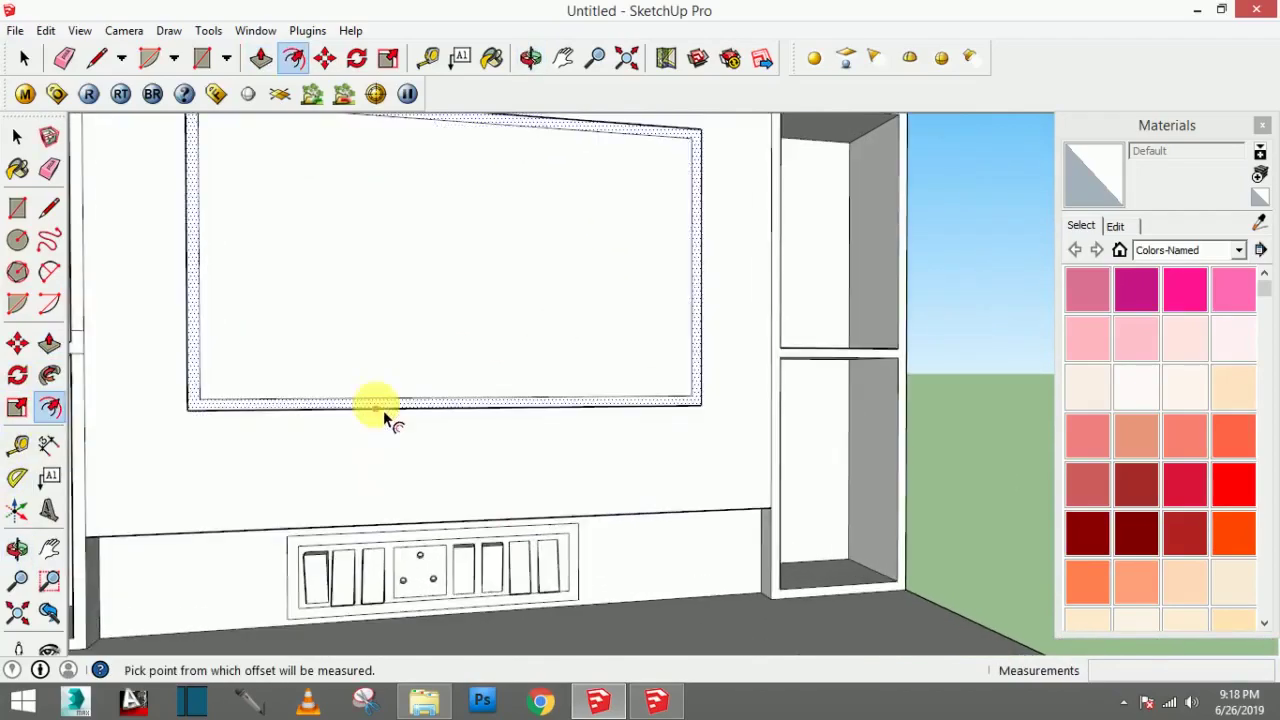
# Step: Draw a line across the lower frame, from the inner frame's lower-left to lower-right corner
pyautogui.click(17, 207)
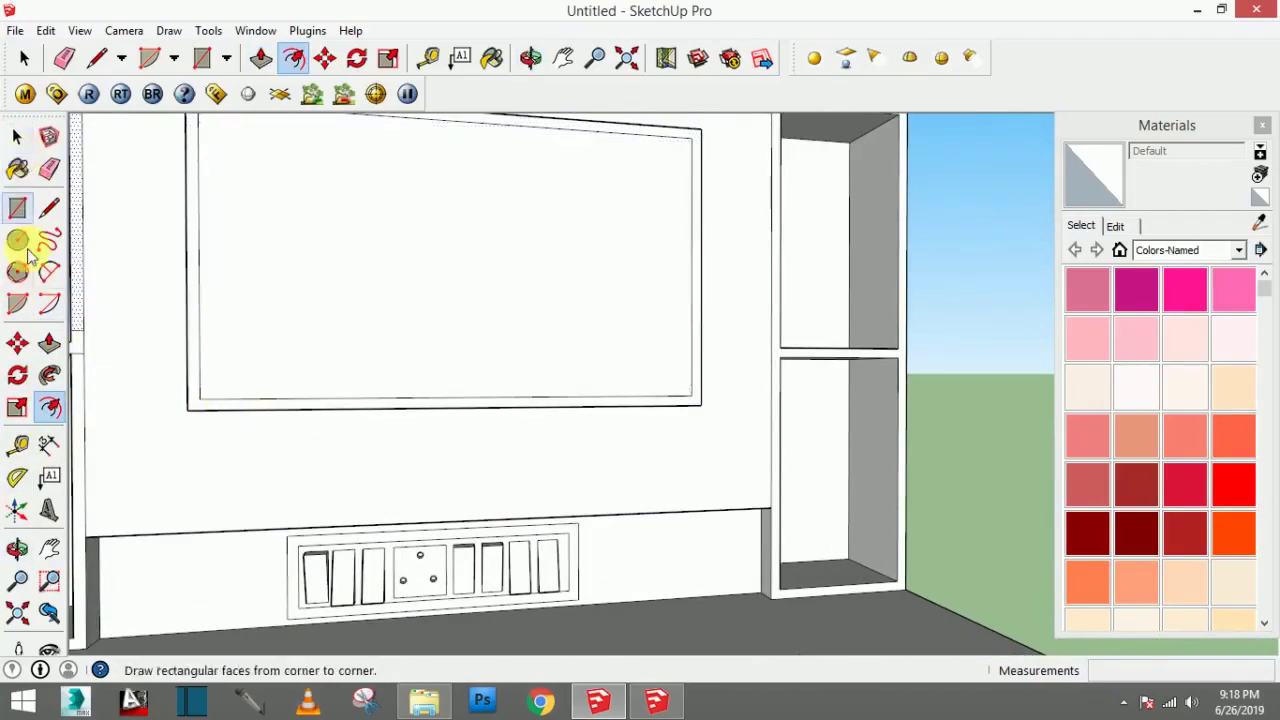
pyautogui.click(17, 343)
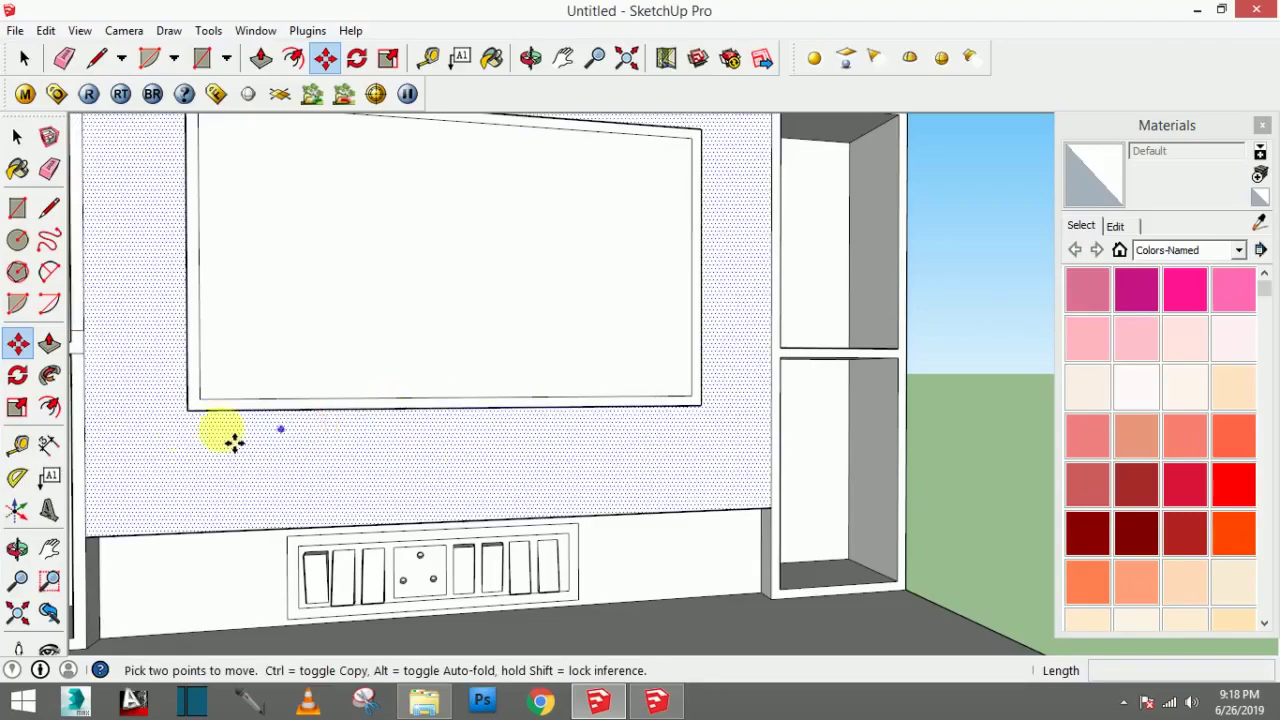
pyautogui.scroll(2, 270, 418)
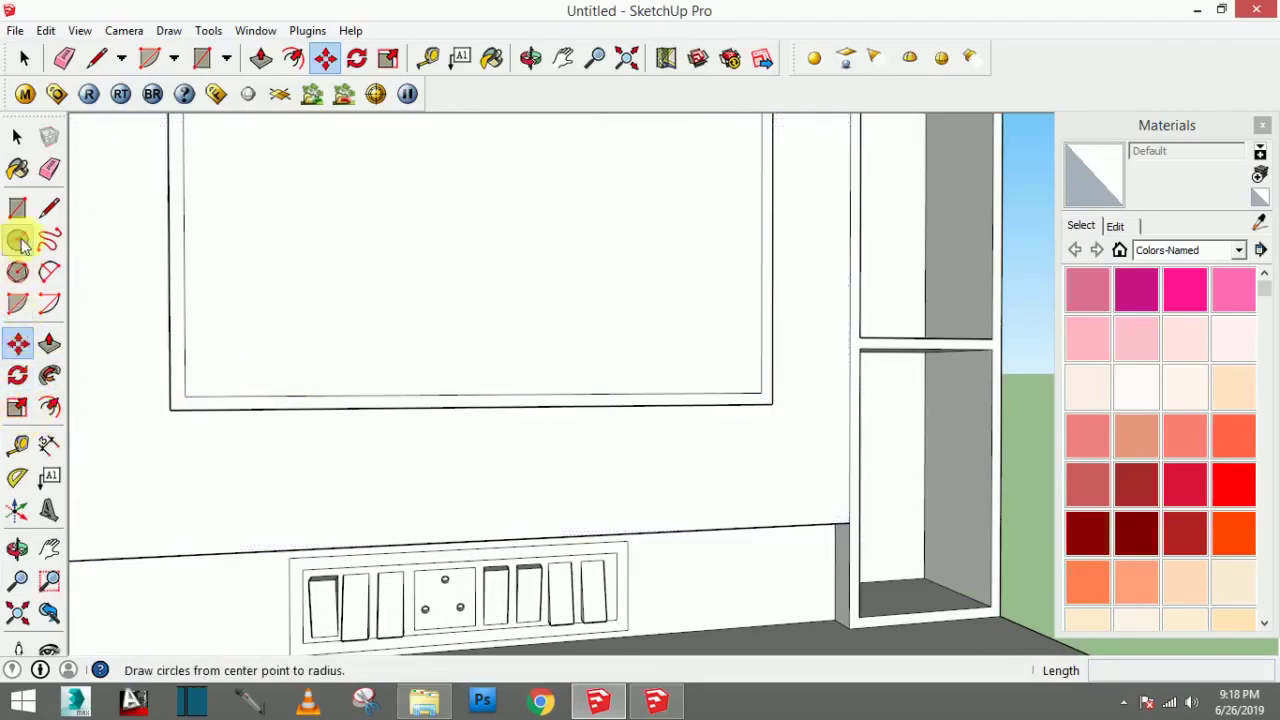
pyautogui.click(49, 207)
pyautogui.click(184, 397)
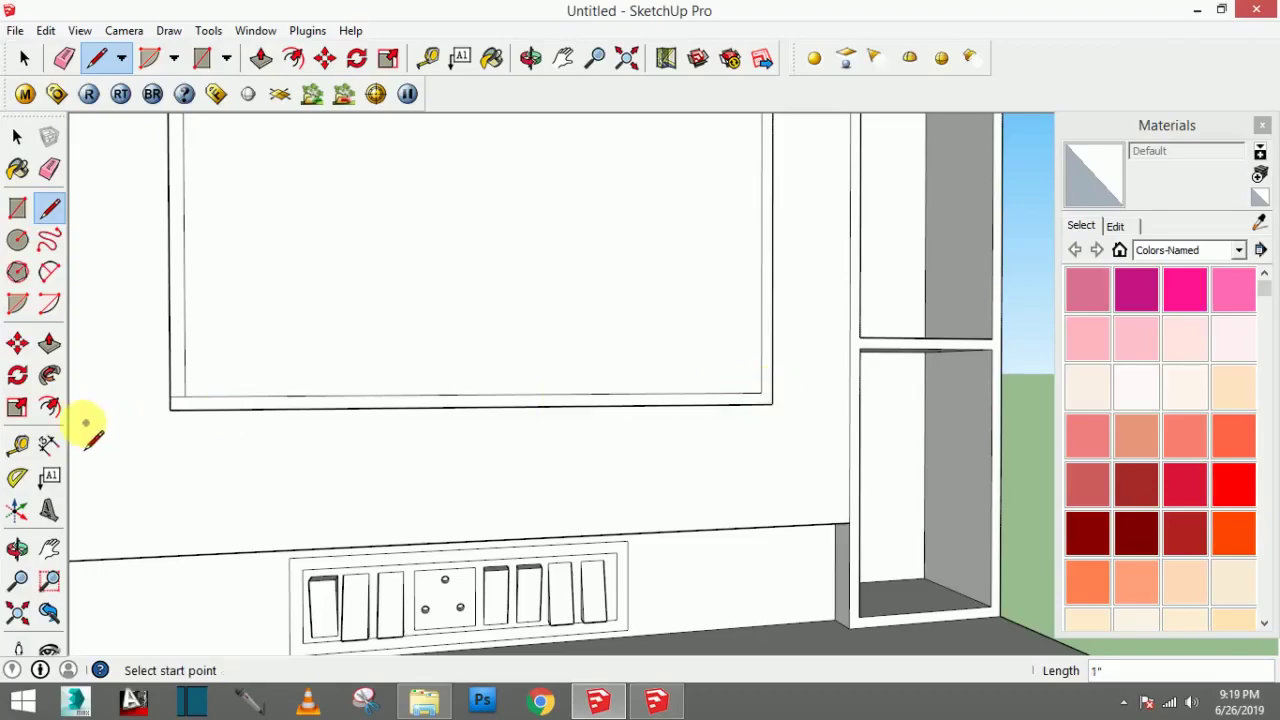
pyautogui.click(184, 383)
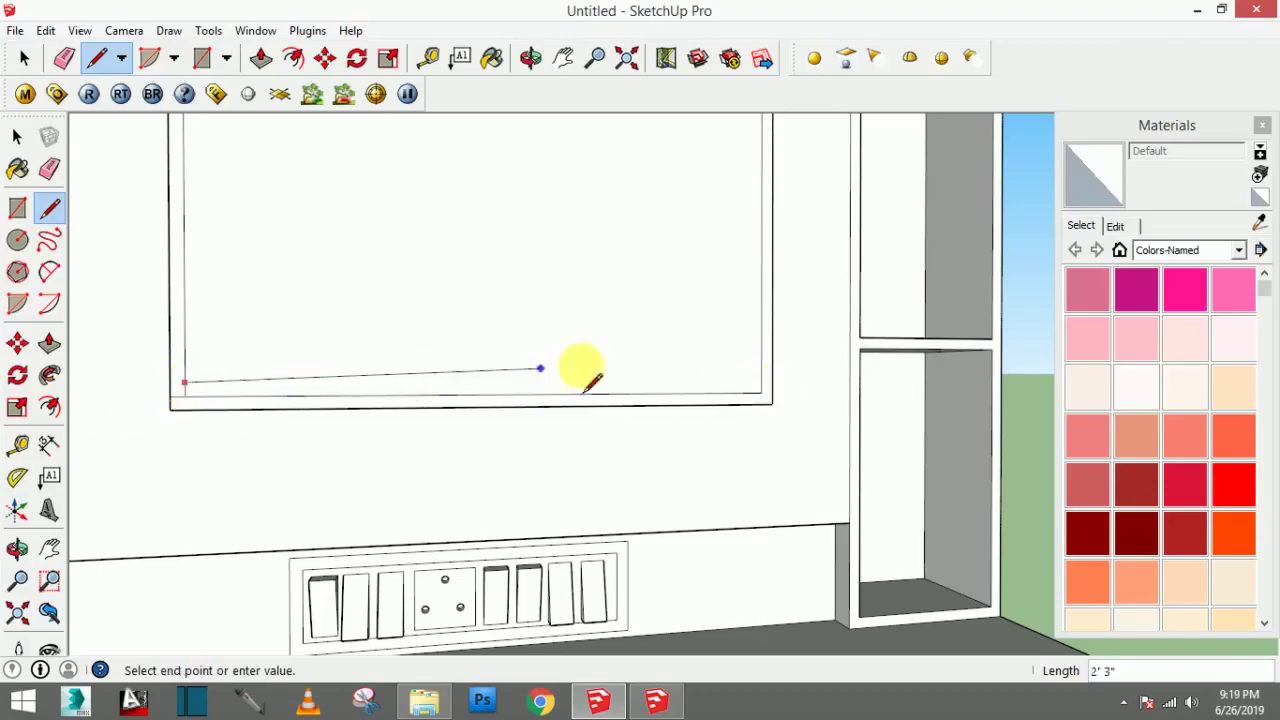
pyautogui.click(771, 382)
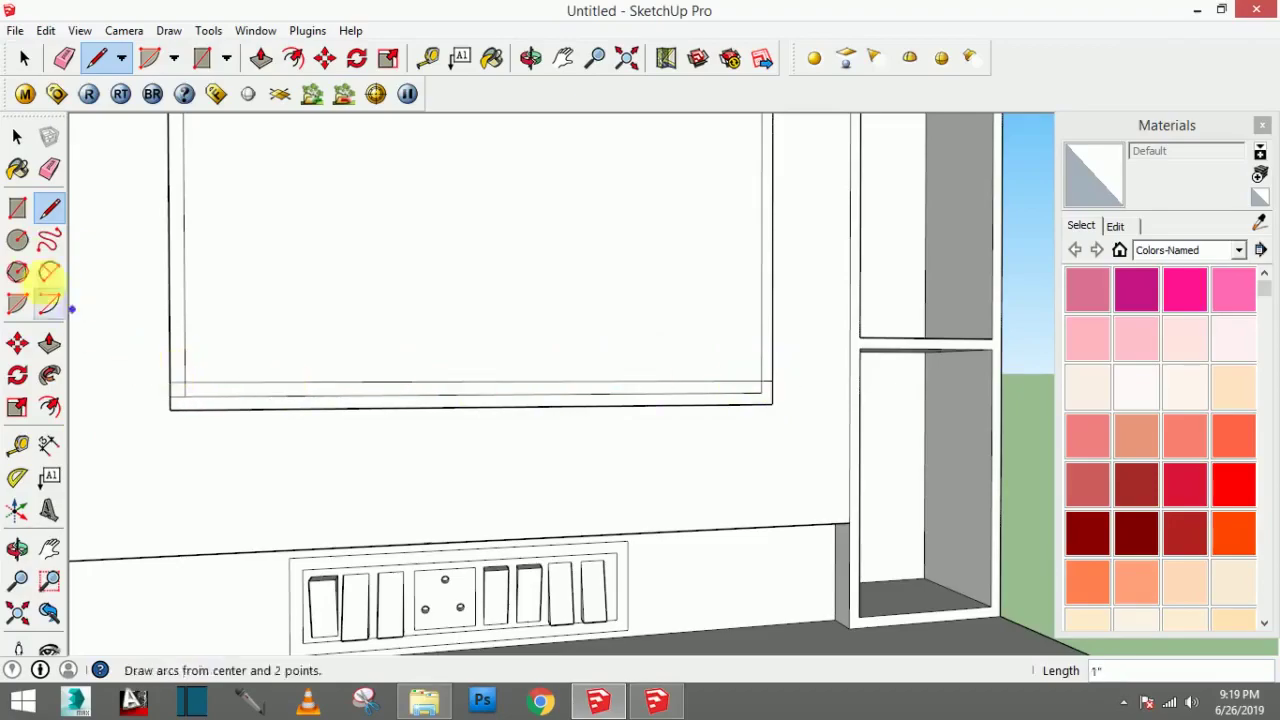
pyautogui.click(49, 169)
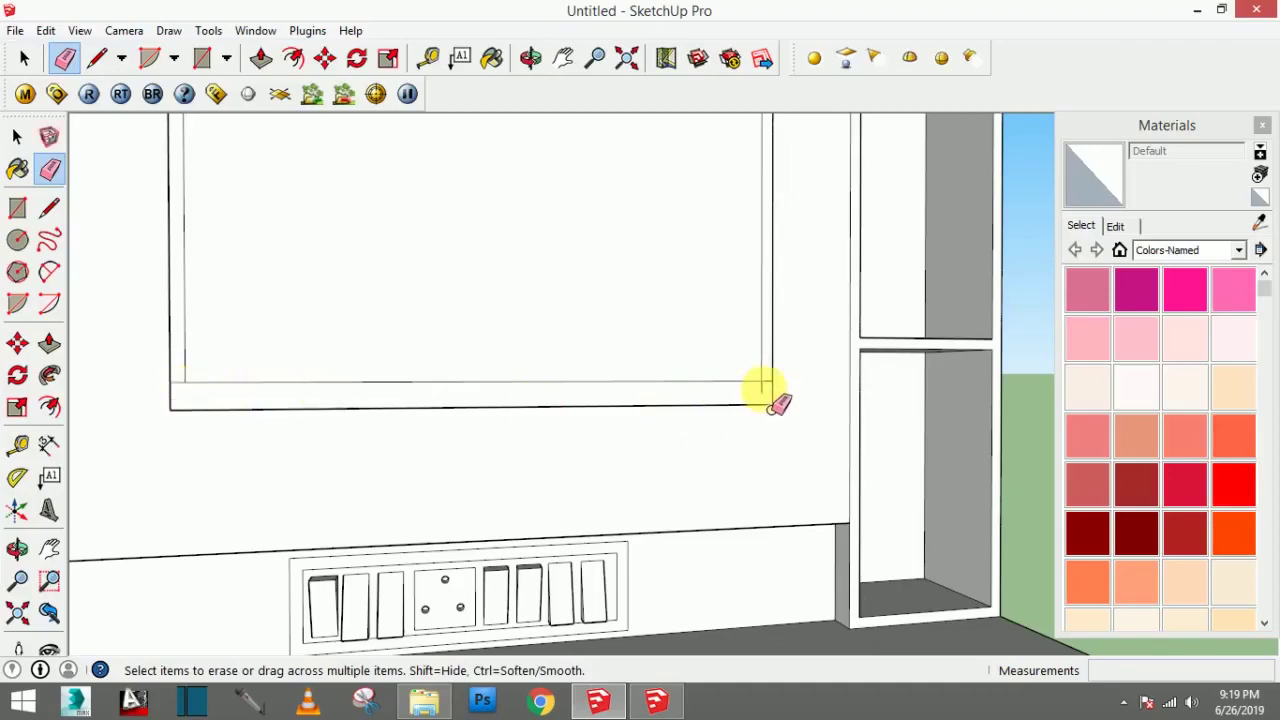
# Step: Draw a small rectangle on the TV frame's bottom edge near its right end
pyautogui.moveTo(765, 385); pyautogui.dragTo(771, 400, button='middle')
pyautogui.scroll(2, 775, 395)
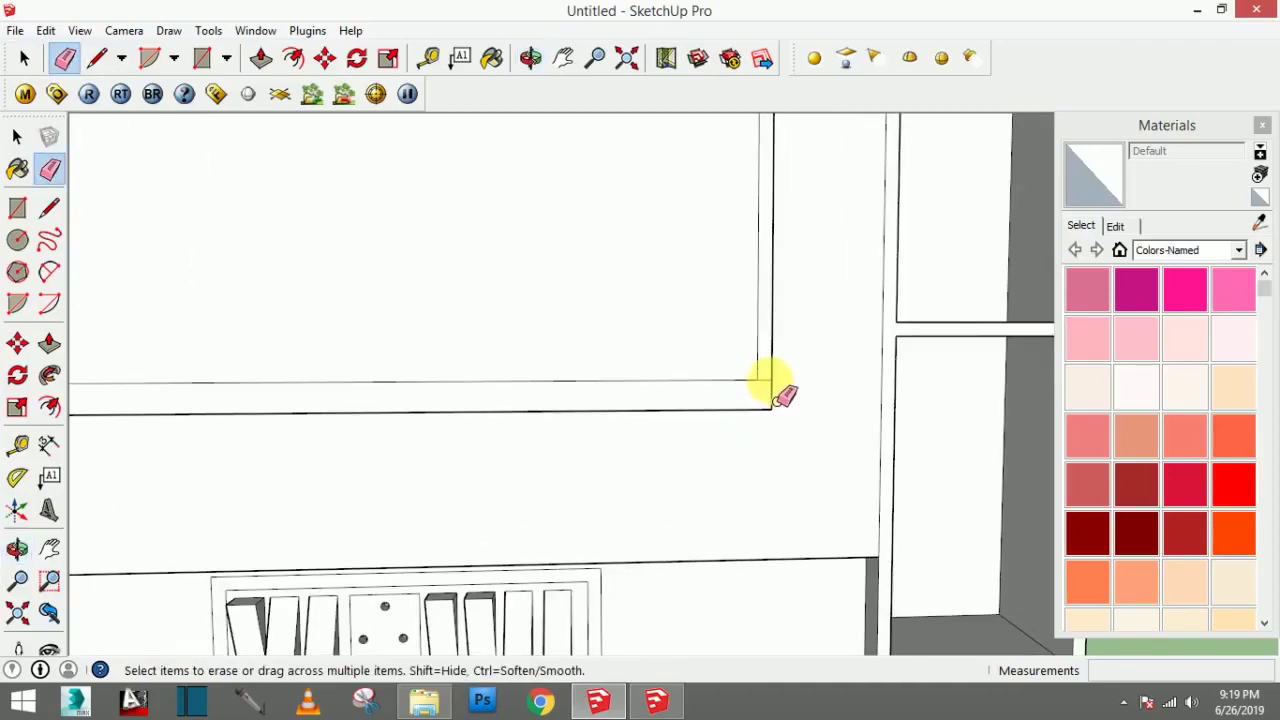
pyautogui.scroll(-2, 229, 423)
pyautogui.scroll(2, 129, 409)
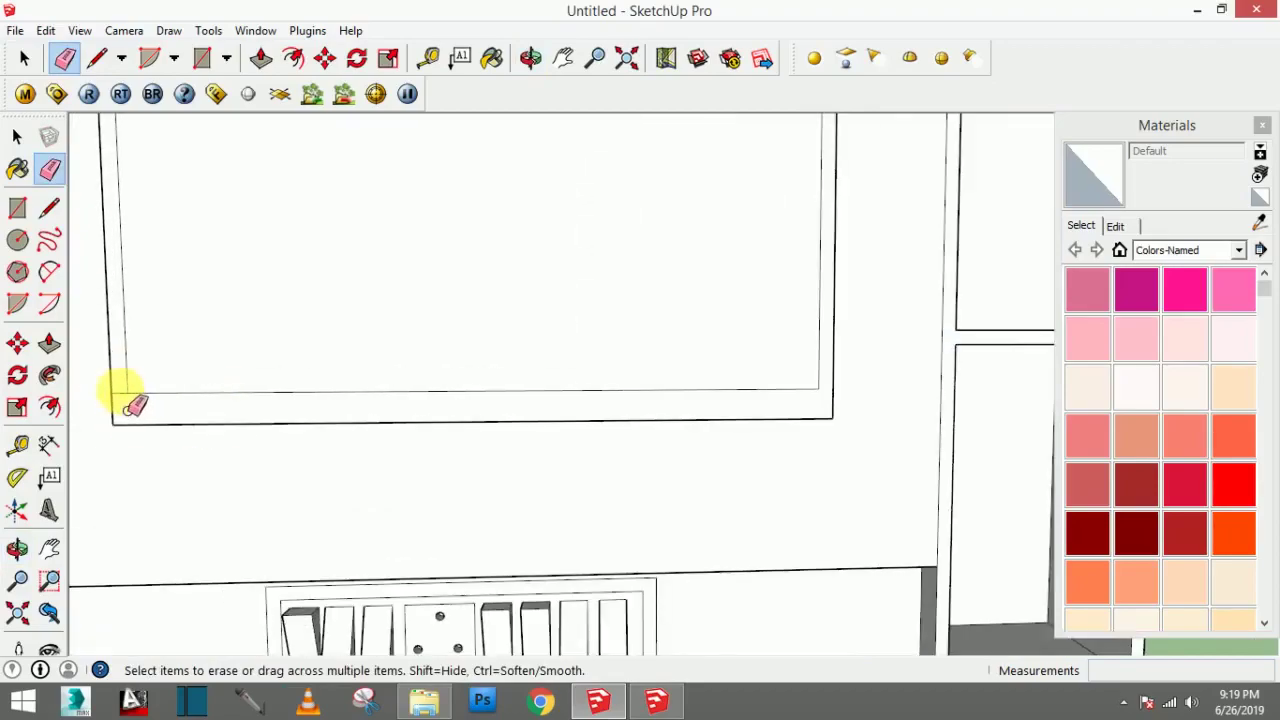
pyautogui.moveTo(371, 428); pyautogui.dragTo(775, 400, button='middle')
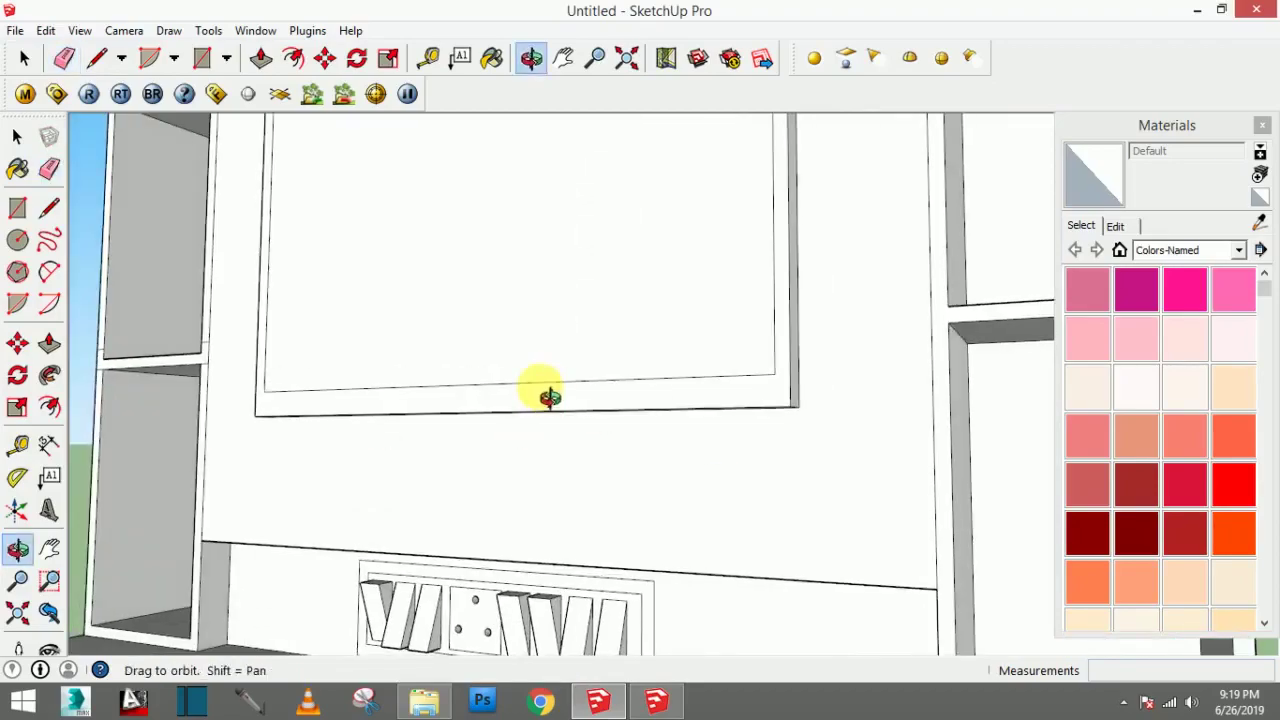
pyautogui.scroll(2, 113, 316)
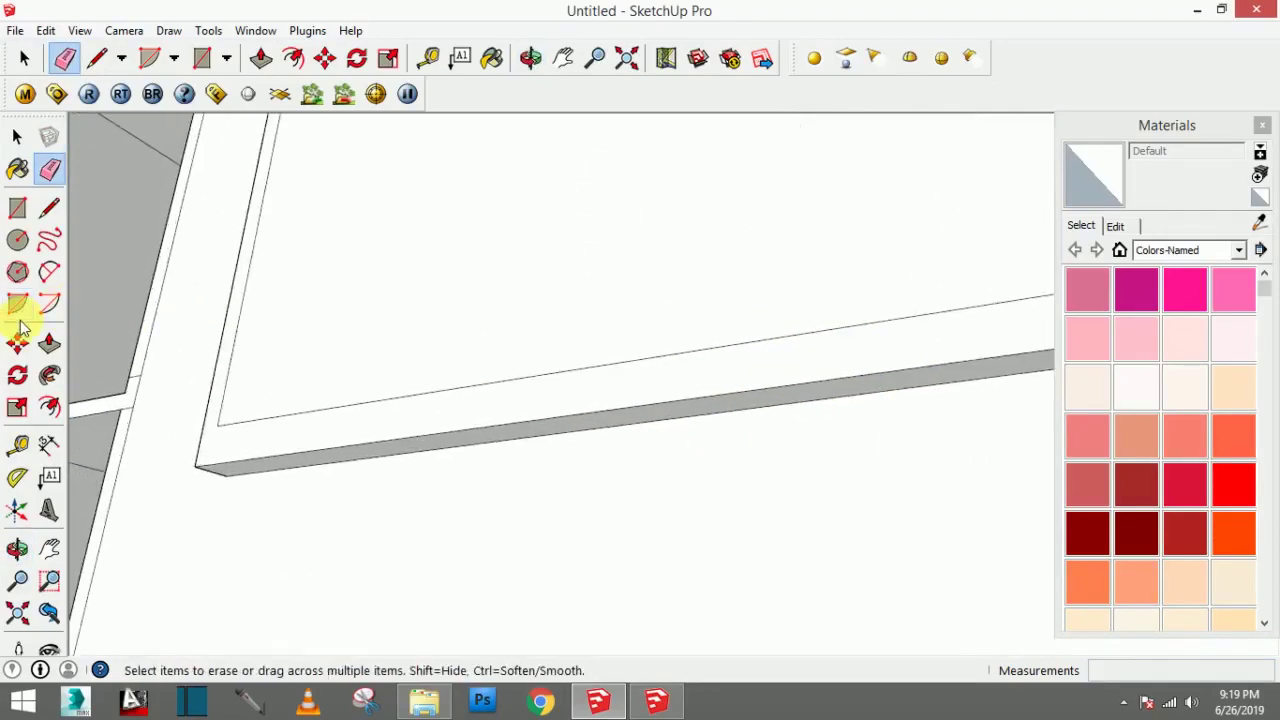
pyautogui.click(18, 207)
pyautogui.scroll(-2, 797, 467)
pyautogui.scroll(1, 968, 401)
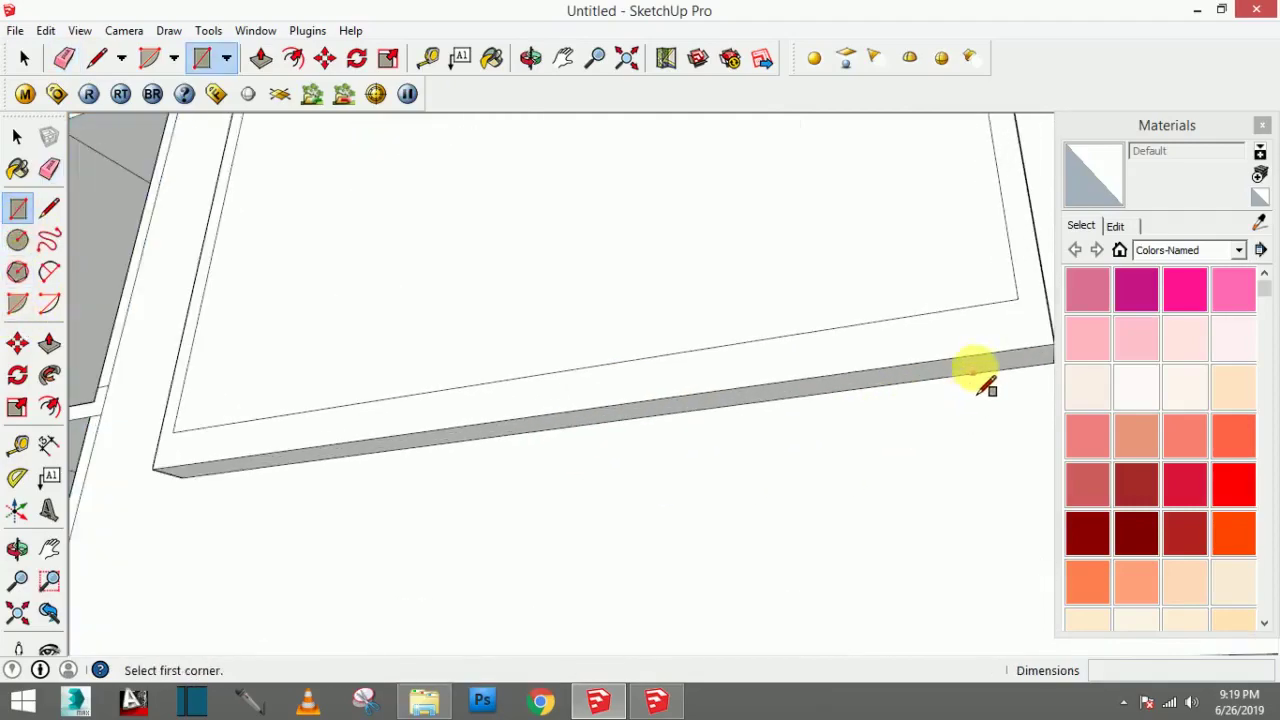
pyautogui.click(984, 355)
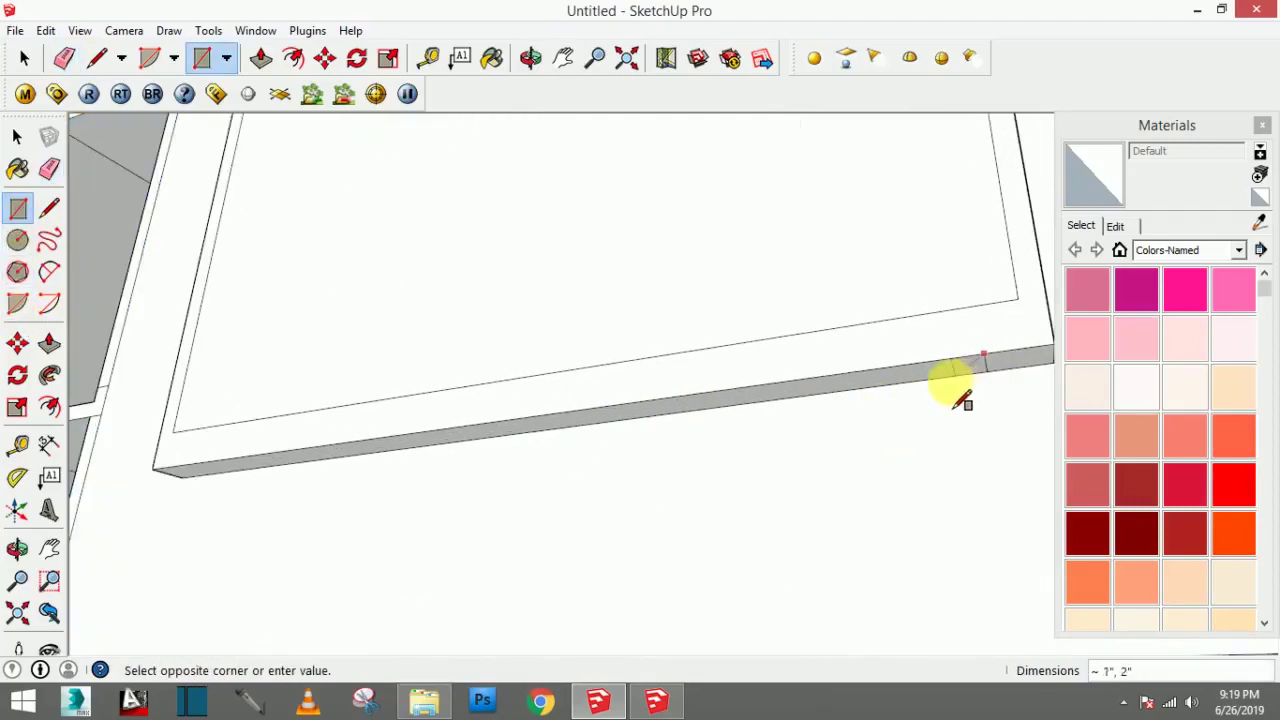
pyautogui.moveTo(950, 400)
pyautogui.mouseDown(button='middle')
pyautogui.moveTo(914, 443)
pyautogui.moveTo(571, 380)
pyautogui.mouseUp(button='middle')
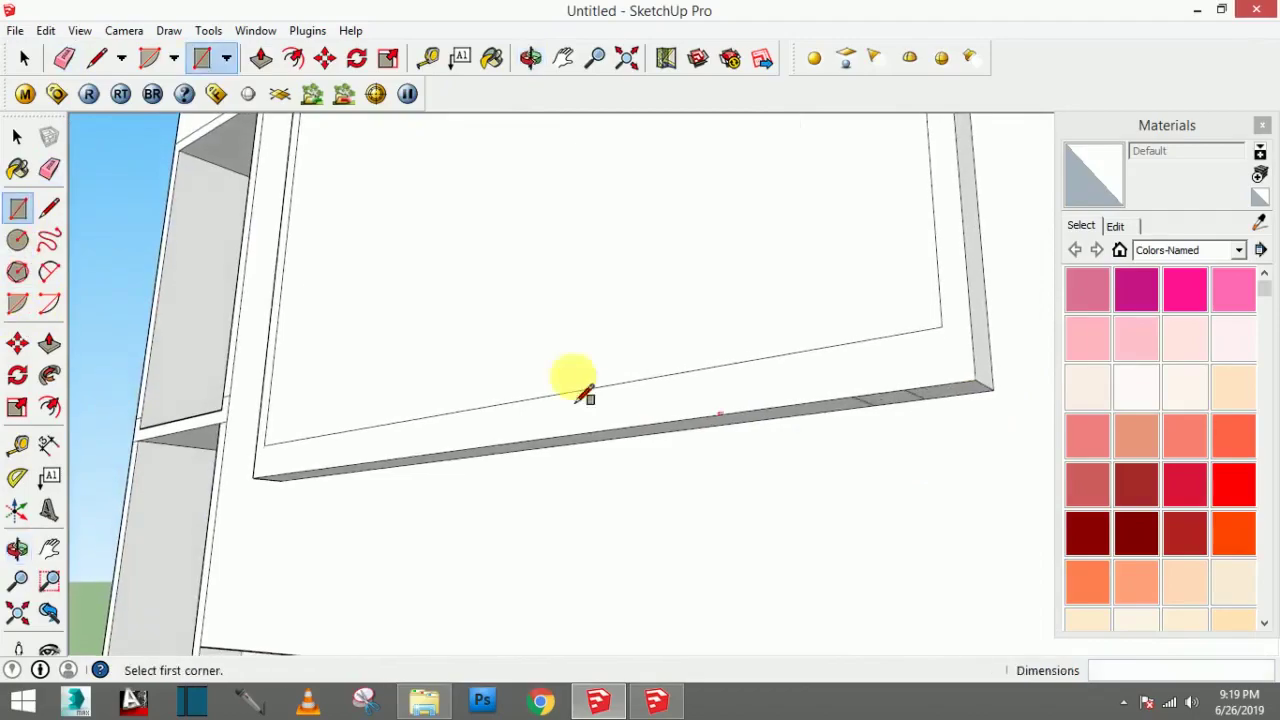
# Step: Push the small rectangle in 1 inch to cut a notch into the frame
pyautogui.click(48, 355)
pyautogui.click(906, 411)
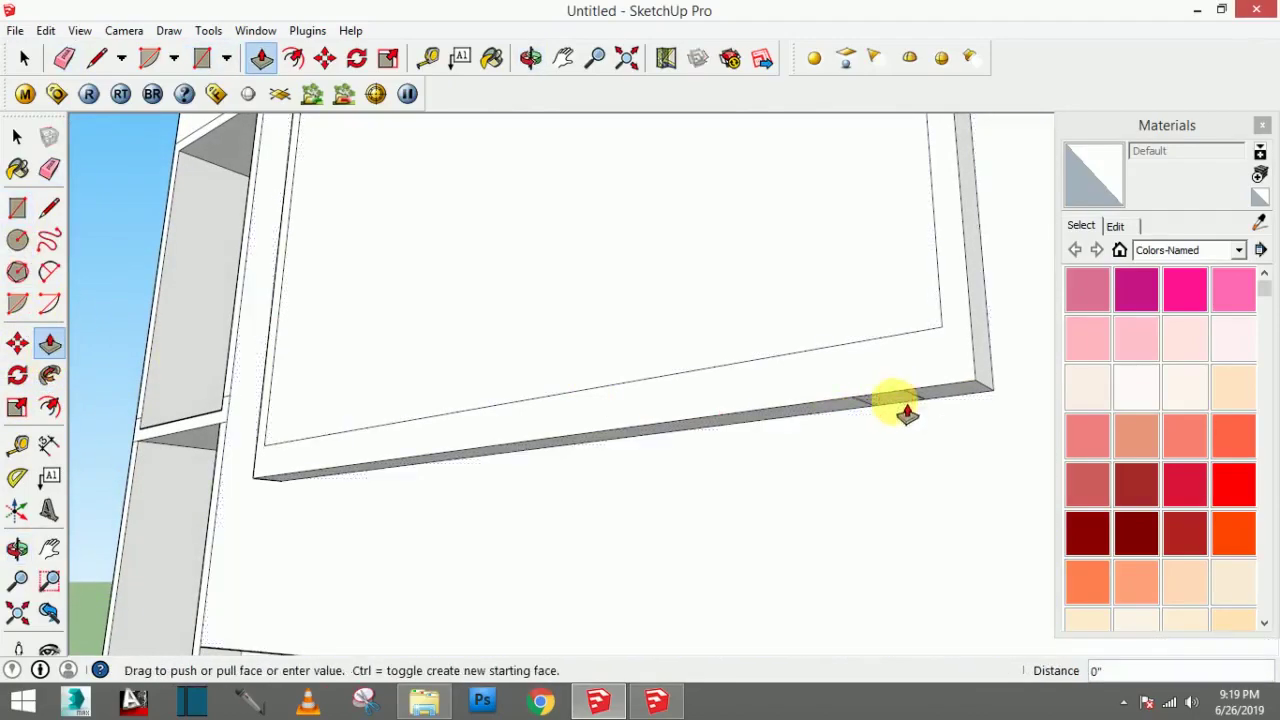
pyautogui.moveTo(905, 428)
pyautogui.mouseDown(button='middle')
pyautogui.moveTo(980, 451)
pyautogui.moveTo(923, 437)
pyautogui.mouseUp(button='middle')
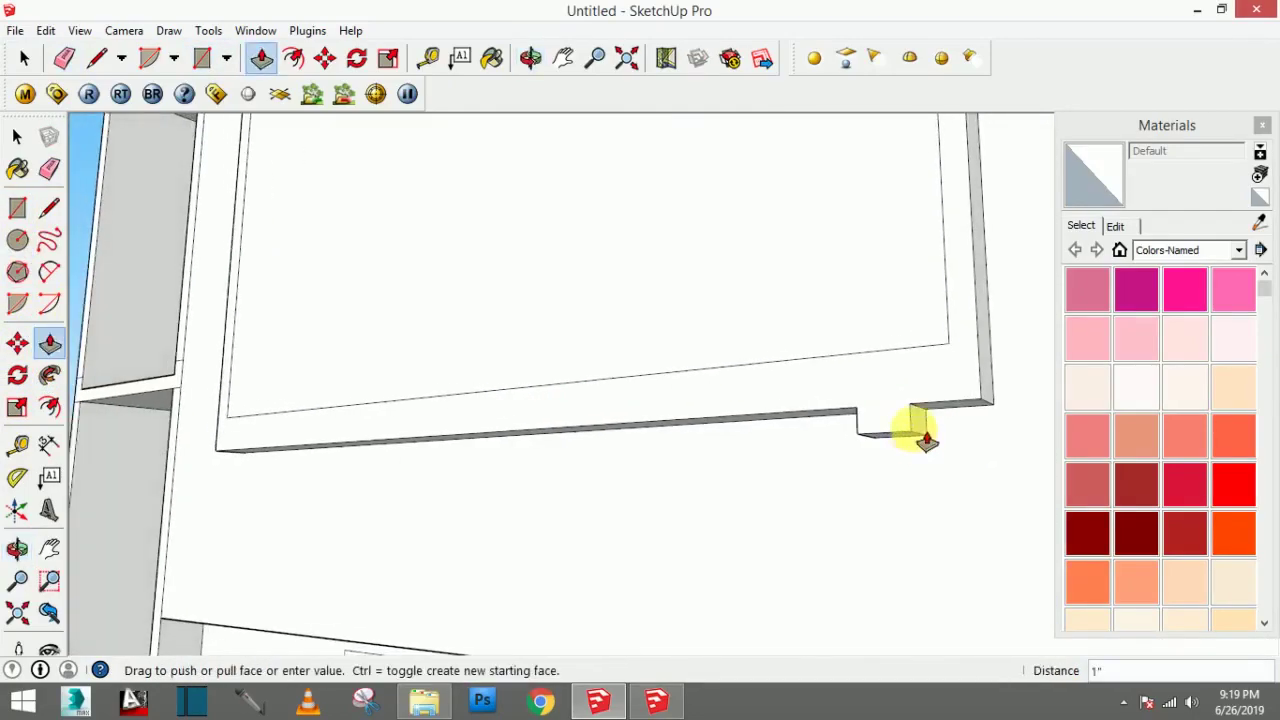
pyautogui.scroll(1, 923, 433)
pyautogui.scroll(1, 923, 431)
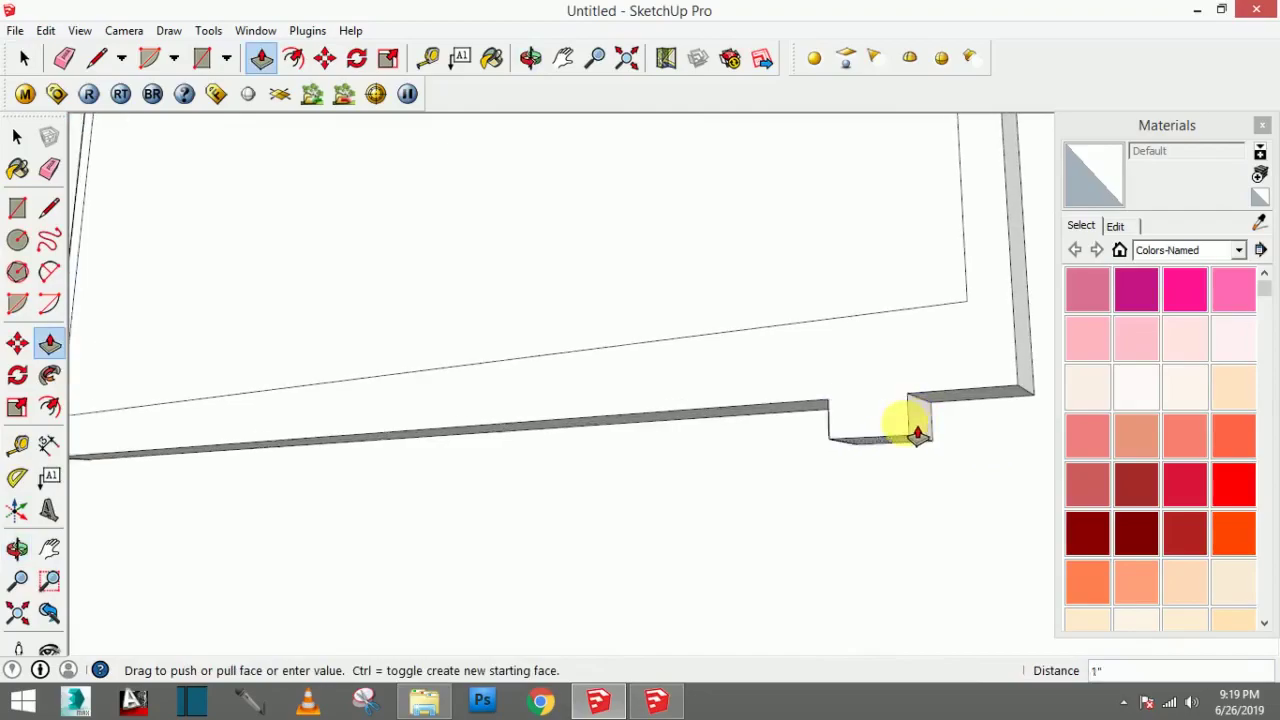
pyautogui.moveTo(911, 429)
pyautogui.mouseDown(button='middle')
pyautogui.moveTo(886, 443)
pyautogui.moveTo(909, 460)
pyautogui.moveTo(923, 434)
pyautogui.moveTo(857, 380)
pyautogui.moveTo(951, 471)
pyautogui.moveTo(766, 463)
pyautogui.mouseUp(button='middle')
pyautogui.click(909, 460)
pyautogui.scroll(-2, 864, 385)
pyautogui.scroll(2, 700, 455)
# Step: Cancel the push so the inner TV panel face stays flush with the frame
pyautogui.scroll(-3, 646, 450)
pyautogui.moveTo(646, 450); pyautogui.dragTo(686, 463, button='middle')
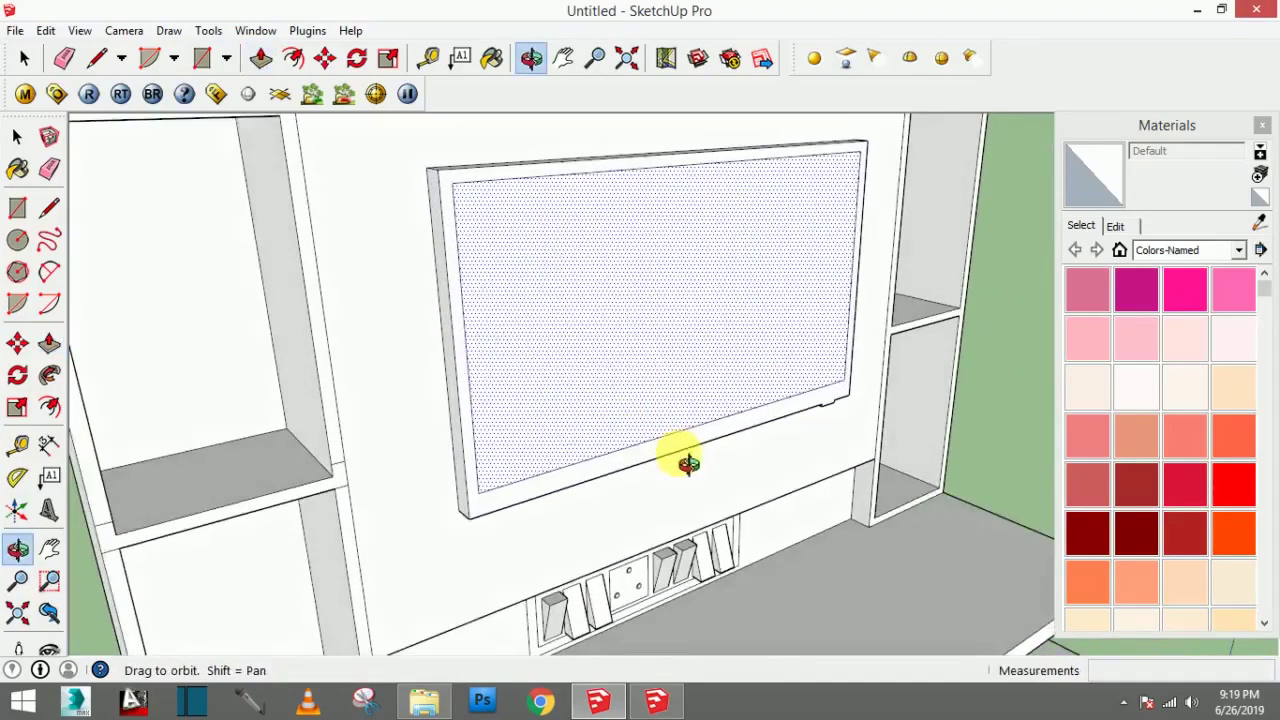
pyautogui.click(657, 409)
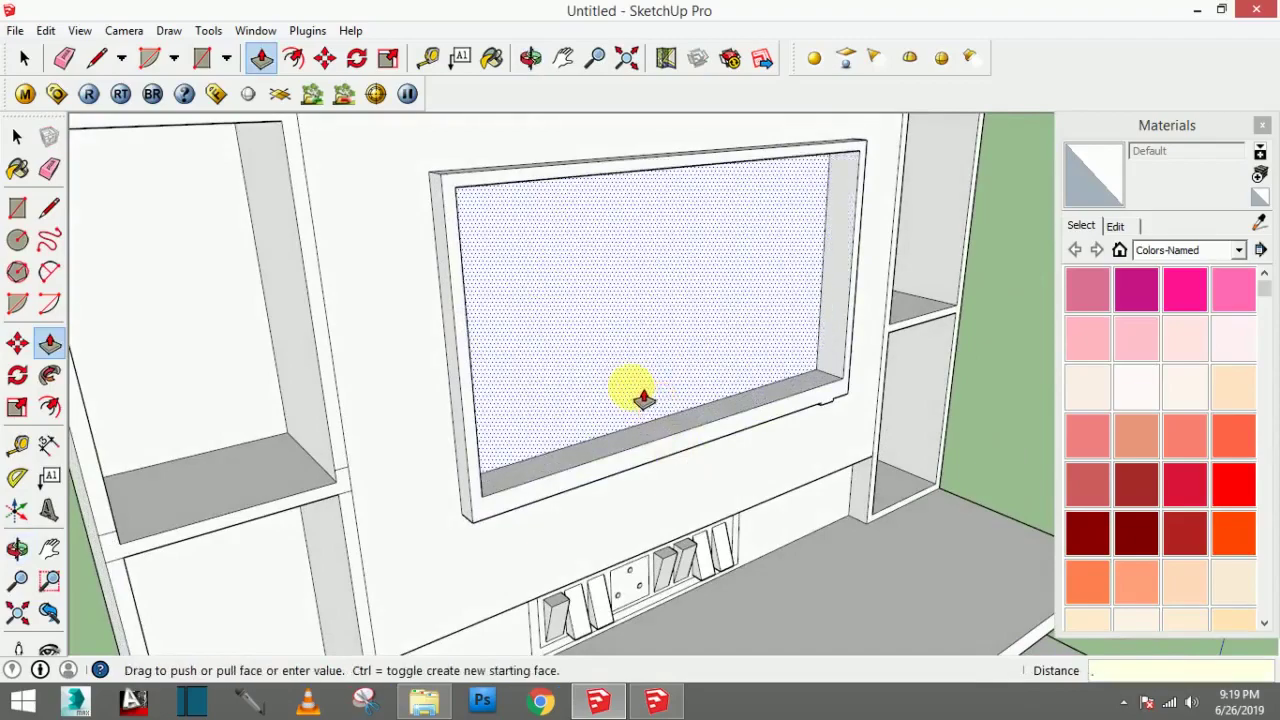
pyautogui.press('Escape')
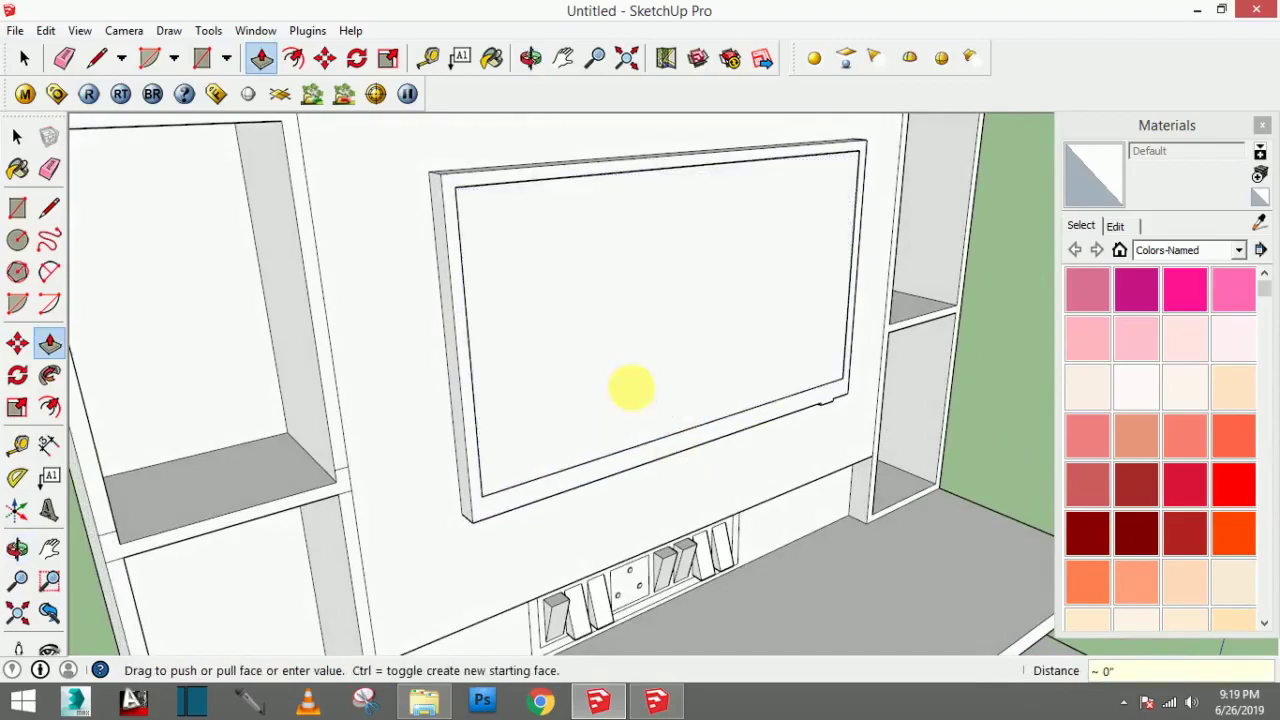
pyautogui.click(631, 388)
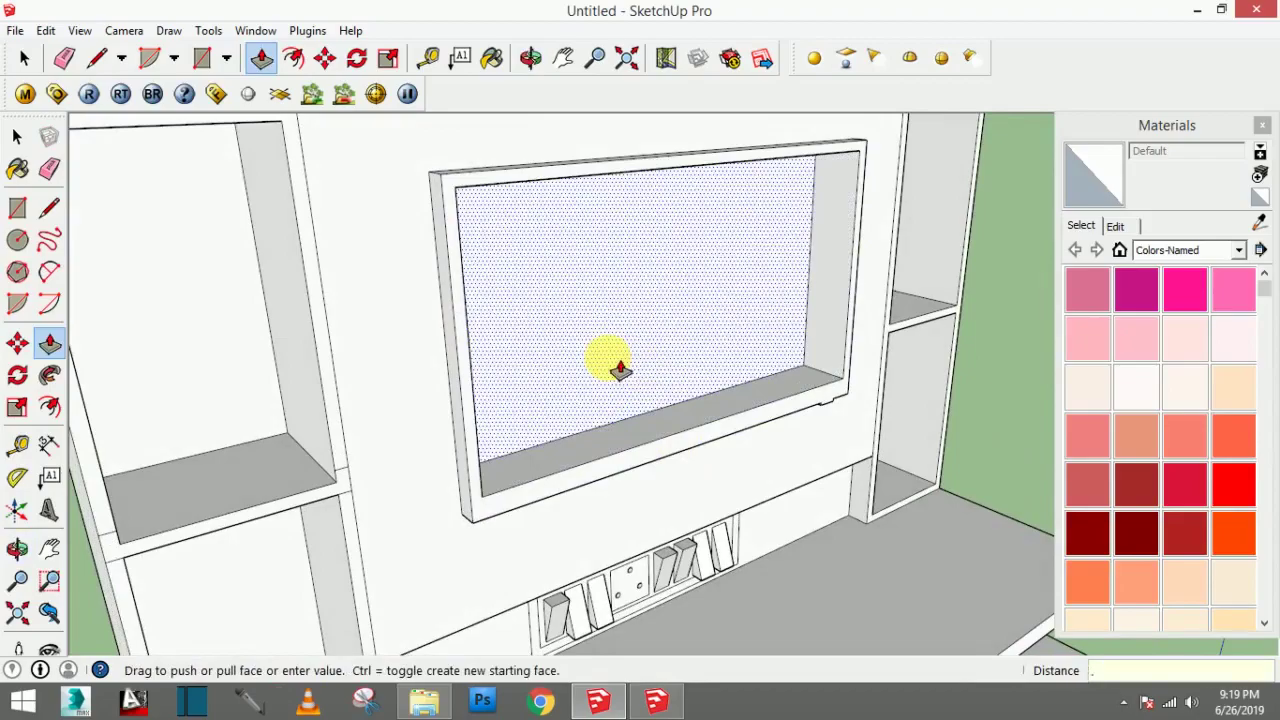
pyautogui.press('Escape')
# Step: Orbit and zoom out to review the whole wall unit from side and front
pyautogui.moveTo(620, 370)
pyautogui.mouseDown(button='middle')
pyautogui.moveTo(809, 429)
pyautogui.moveTo(831, 366)
pyautogui.mouseUp(button='middle')
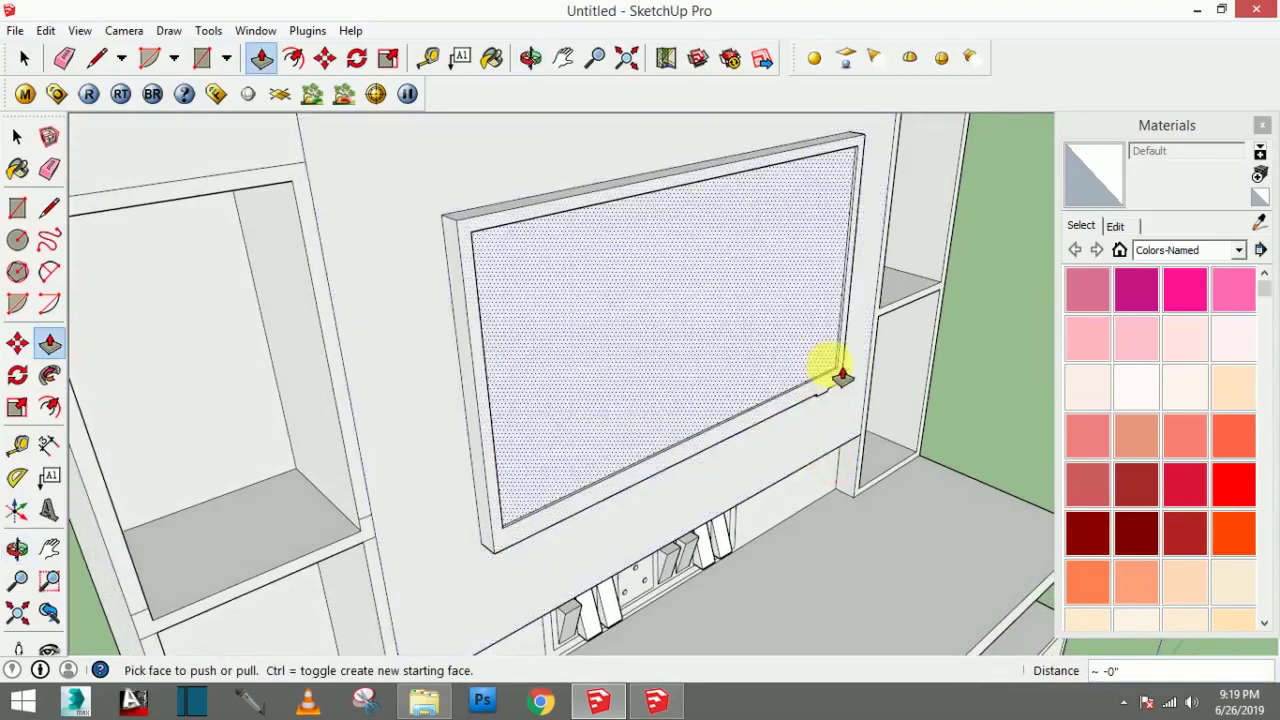
pyautogui.scroll(3, 857, 366)
pyautogui.scroll(3, 872, 412)
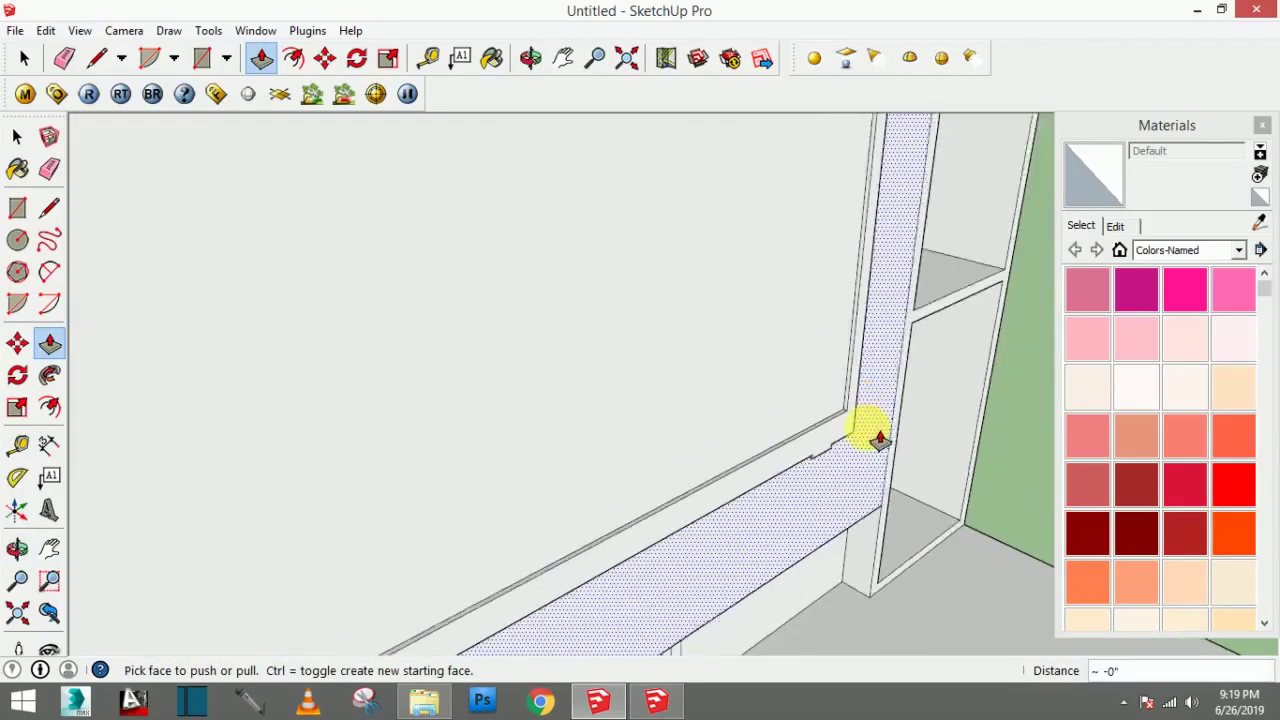
pyautogui.moveTo(873, 416)
pyautogui.mouseDown(button='middle')
pyautogui.moveTo(637, 357)
pyautogui.moveTo(740, 353)
pyautogui.mouseUp(button='middle')
pyautogui.scroll(-2, 766, 423)
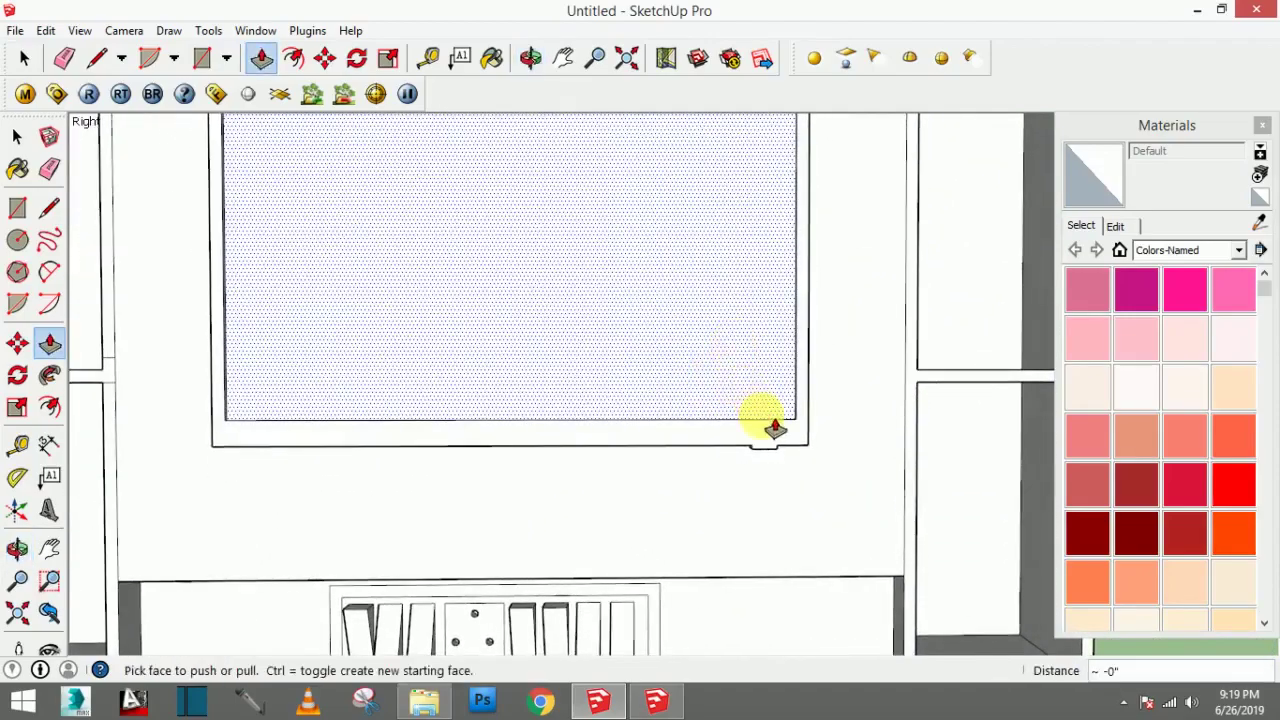
pyautogui.scroll(-4, 777, 437)
pyautogui.moveTo(777, 437)
pyautogui.mouseDown(button='middle')
pyautogui.moveTo(771, 309)
pyautogui.moveTo(787, 376)
pyautogui.moveTo(677, 494)
pyautogui.moveTo(779, 513)
pyautogui.moveTo(686, 486)
pyautogui.moveTo(596, 487)
pyautogui.mouseUp(button='middle')
pyautogui.scroll(-2, 674, 494)
pyautogui.press('p')
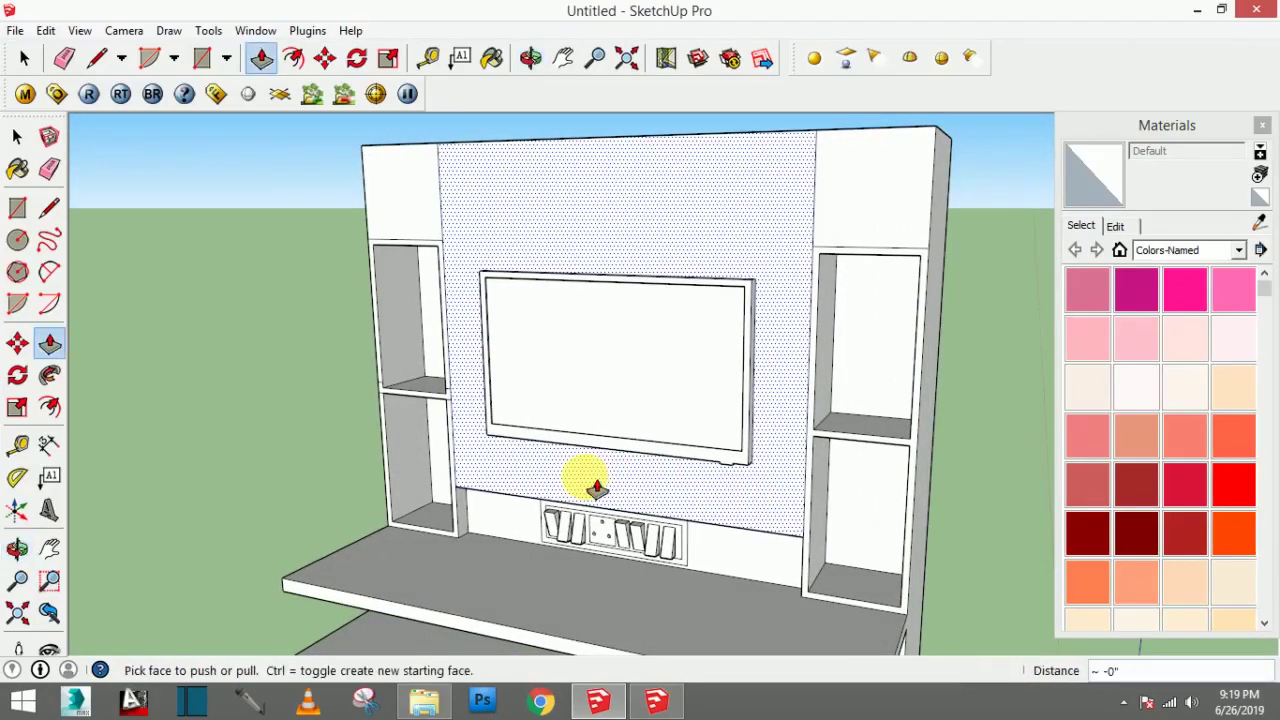
pyautogui.scroll(-3, 598, 488)
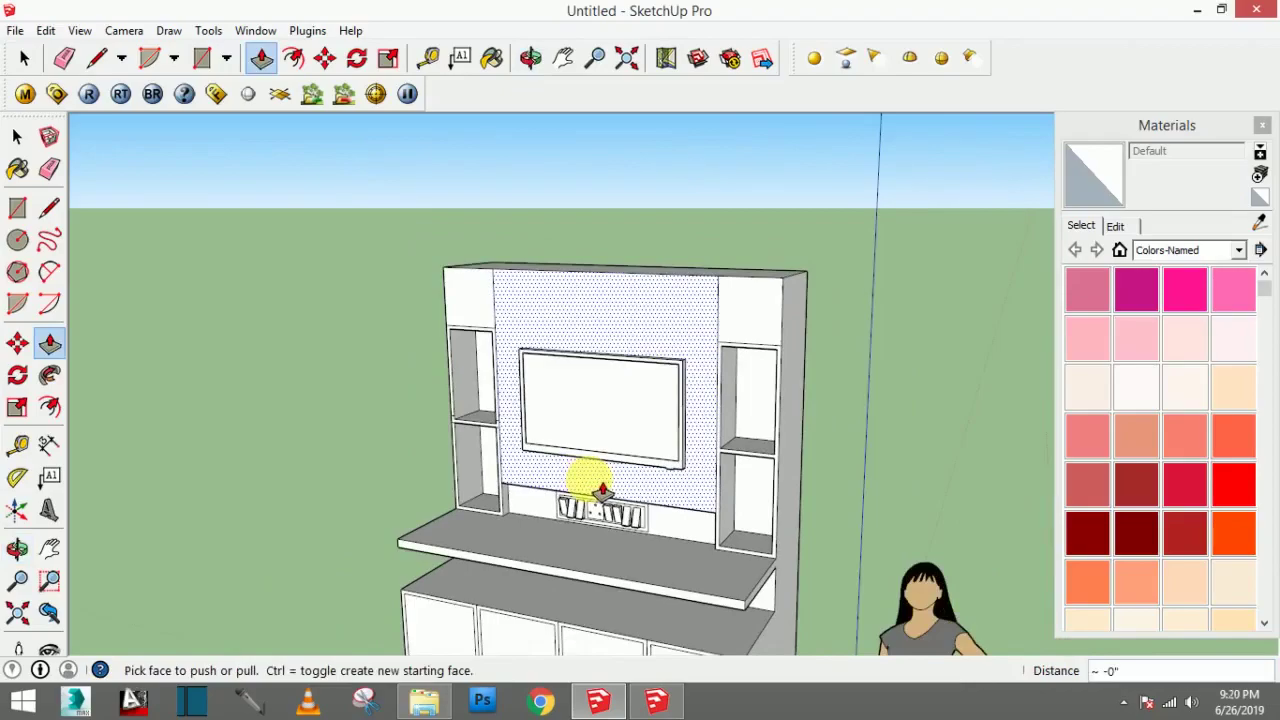
# Step: Orbit, zoom and pan to bring the lower cabinet doors into a frontal view
pyautogui.moveTo(737, 650)
pyautogui.mouseDown(button='middle')
pyautogui.moveTo(894, 600)
pyautogui.moveTo(677, 543)
pyautogui.moveTo(806, 543)
pyautogui.moveTo(771, 543)
pyautogui.mouseUp(button='middle')
pyautogui.scroll(-1, 677, 540)
pyautogui.scroll(-2, 817, 551)
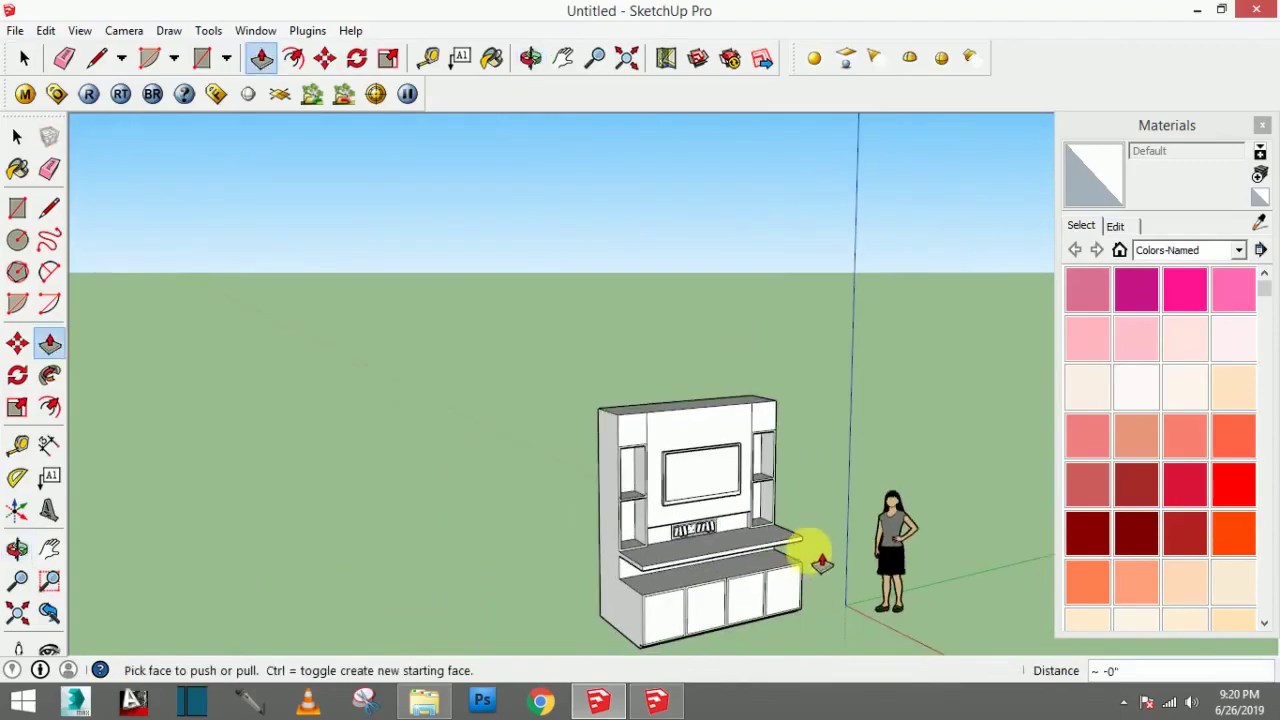
pyautogui.scroll(2, 777, 629)
pyautogui.moveTo(777, 629)
pyautogui.mouseDown(button='middle')
pyautogui.moveTo(788, 658)
pyautogui.moveTo(700, 634)
pyautogui.mouseUp(button='middle')
pyautogui.press('p')
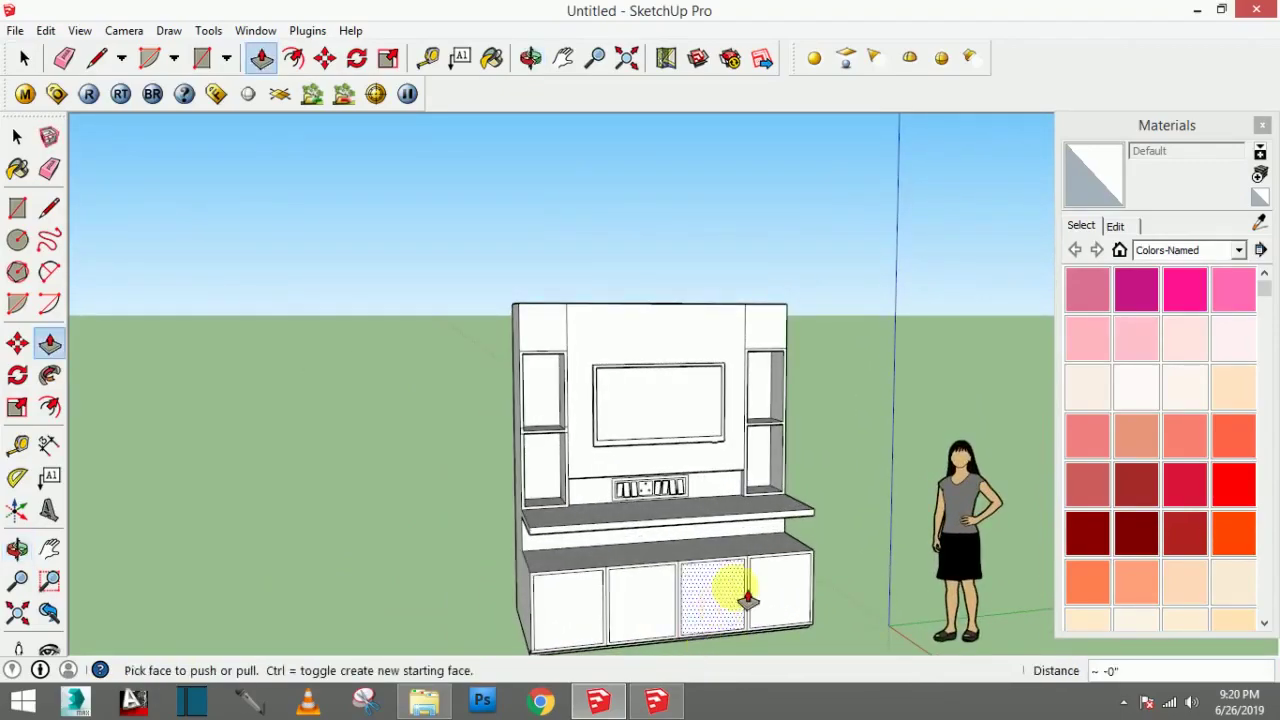
pyautogui.scroll(-3, 781, 607)
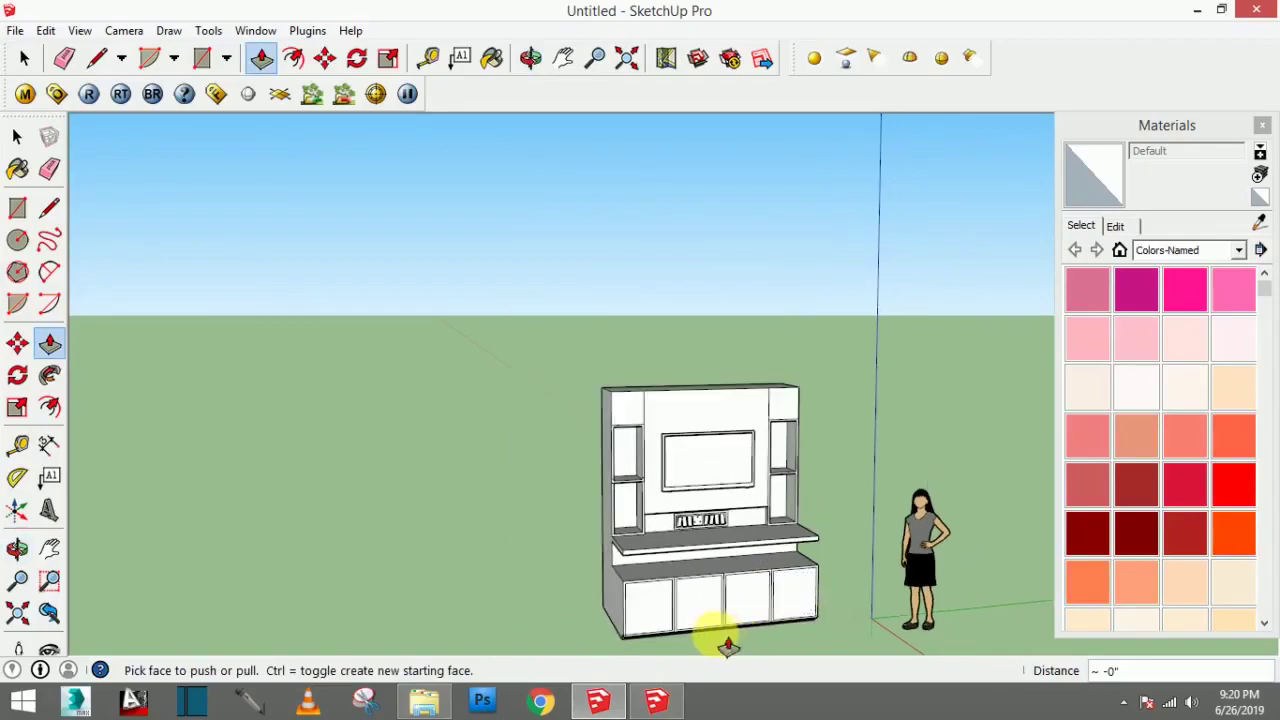
pyautogui.scroll(3, 729, 643)
pyautogui.scroll(3, 714, 640)
pyautogui.scroll(2, 680, 605)
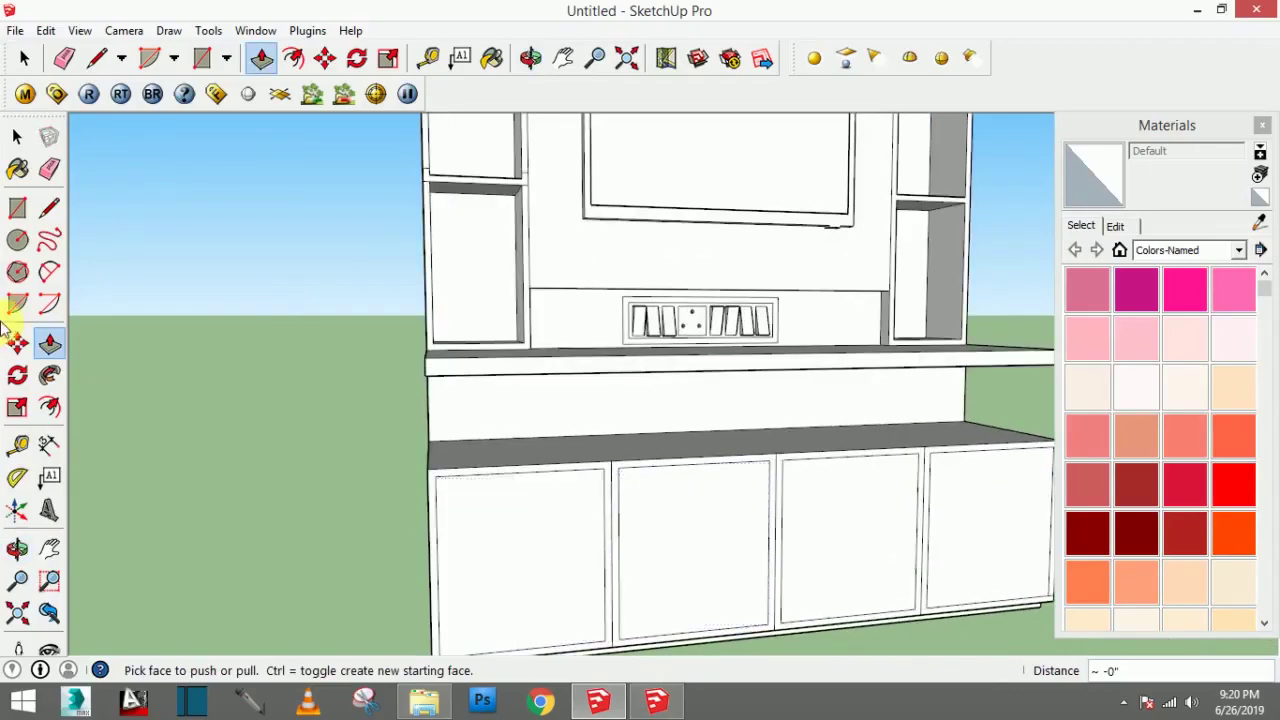
pyautogui.click(17, 207)
pyautogui.scroll(1, 483, 518)
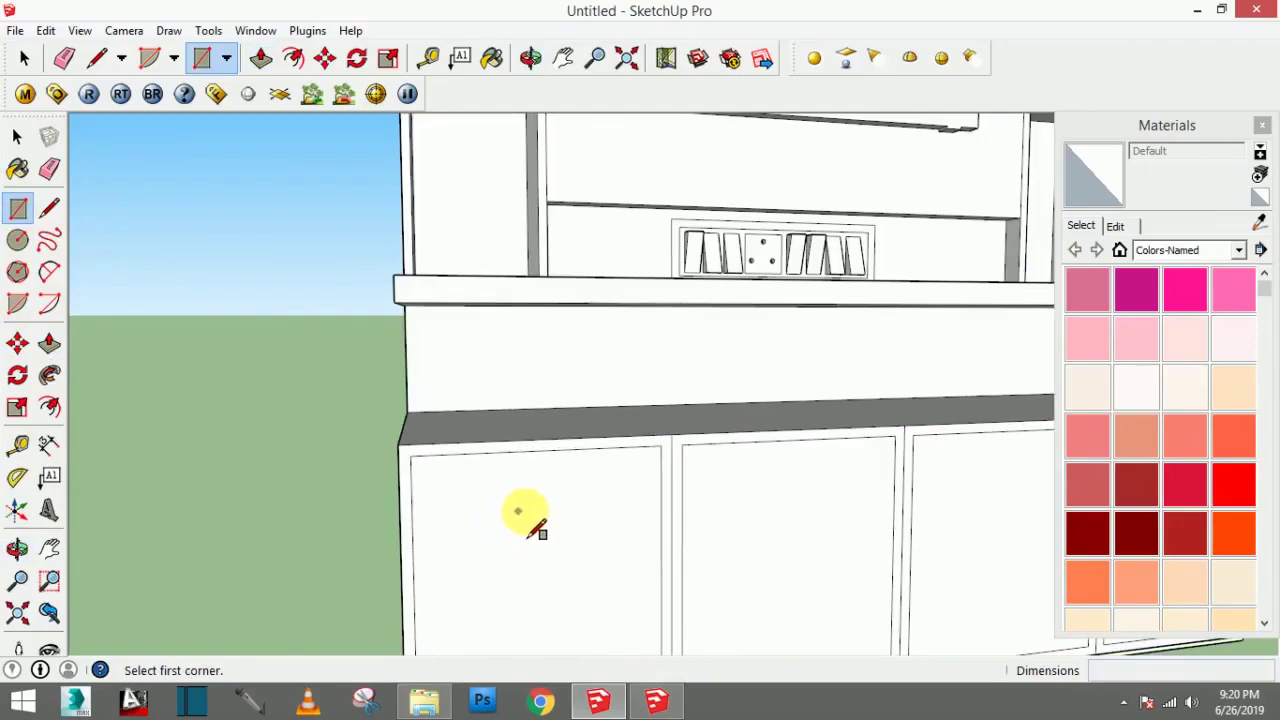
pyautogui.scroll(-1, 686, 590)
pyautogui.scroll(1, 697, 610)
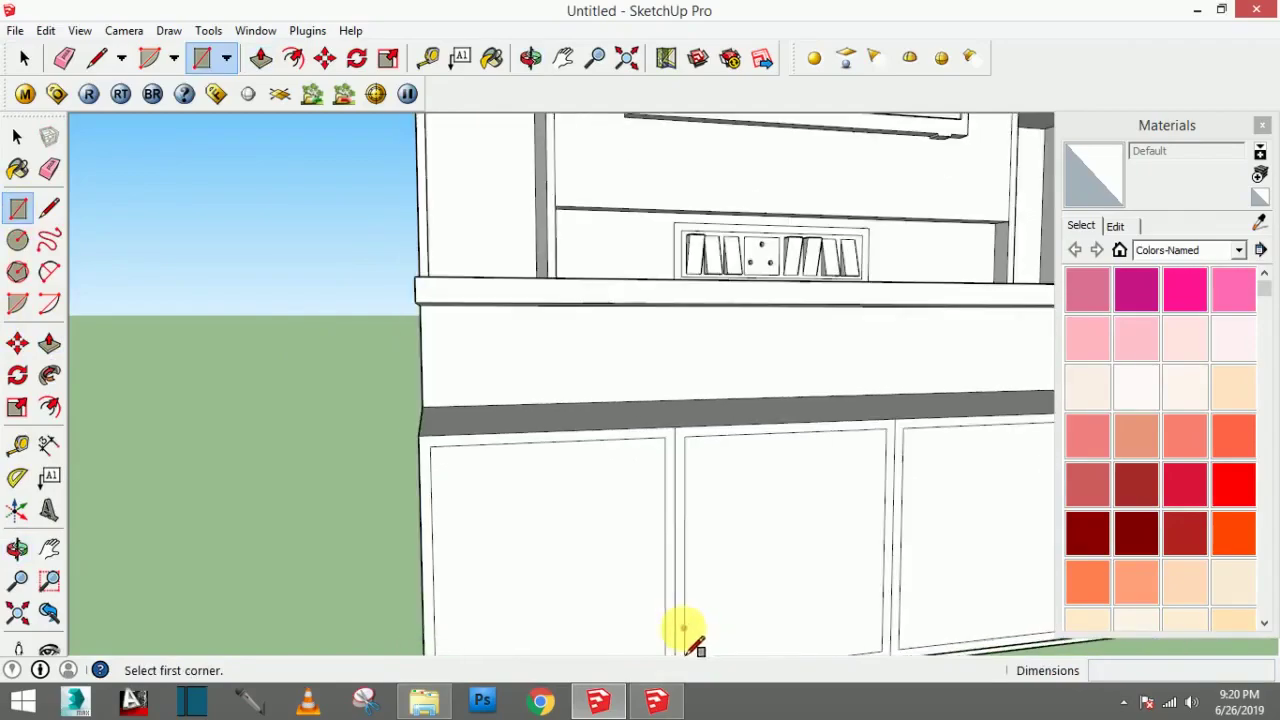
pyautogui.scroll(1, 686, 630)
pyautogui.scroll(-1, 663, 596)
pyautogui.keyDown('shift'); pyautogui.moveTo(724, 635); pyautogui.dragTo(440, 400, button='middle'); pyautogui.keyUp('shift')
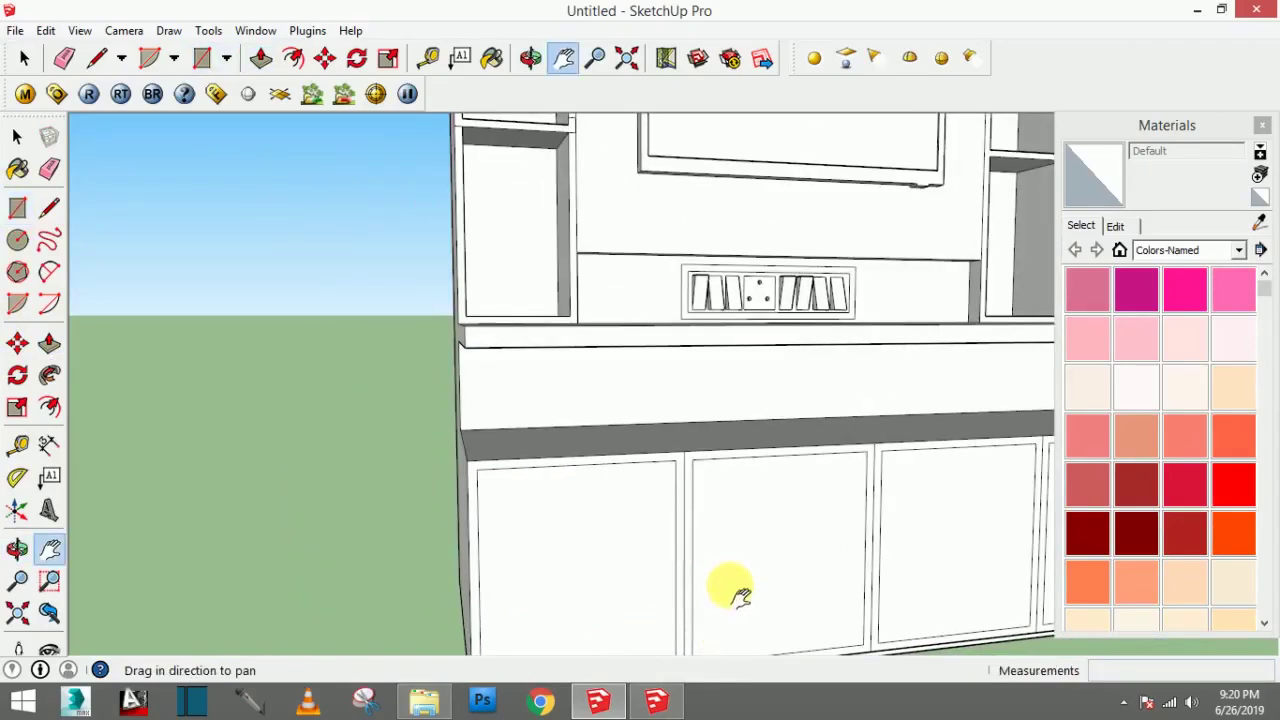
# Step: Draw a thin vertical handle rectangle, about 9 by 1 inches, near the left door's right edge
pyautogui.click(17, 207)
pyautogui.scroll(2, 578, 398)
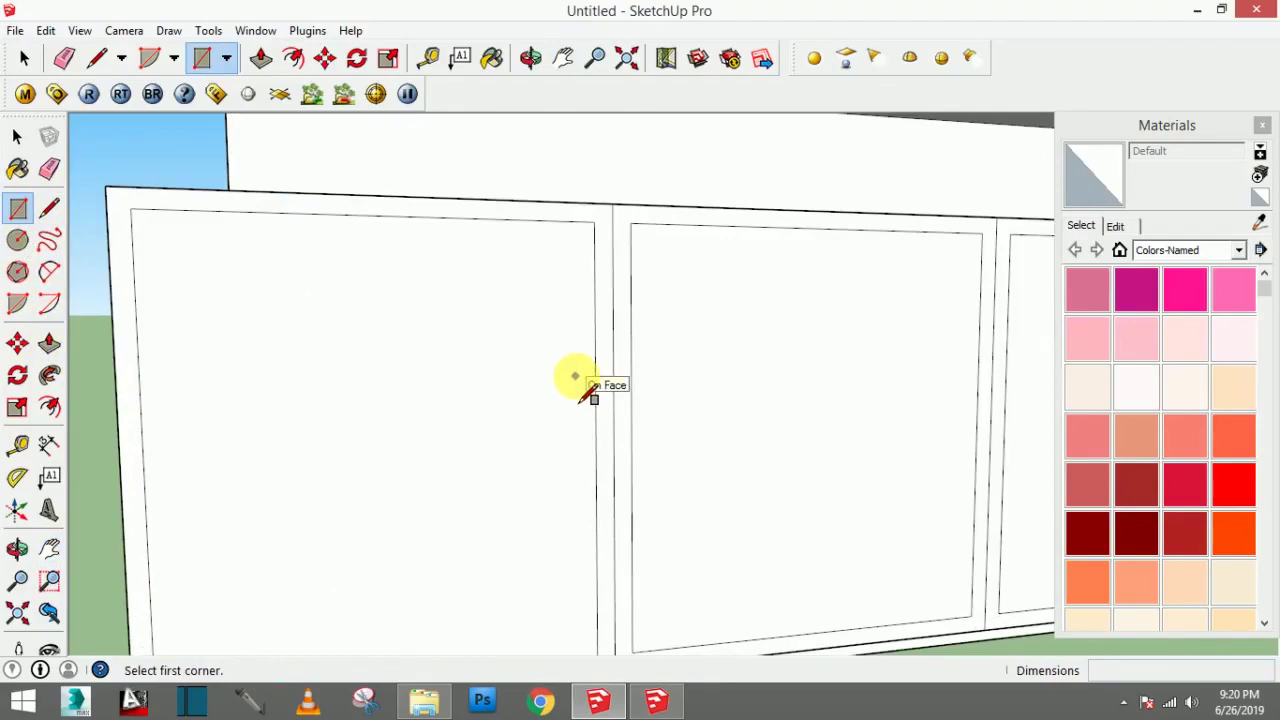
pyautogui.click(575, 377)
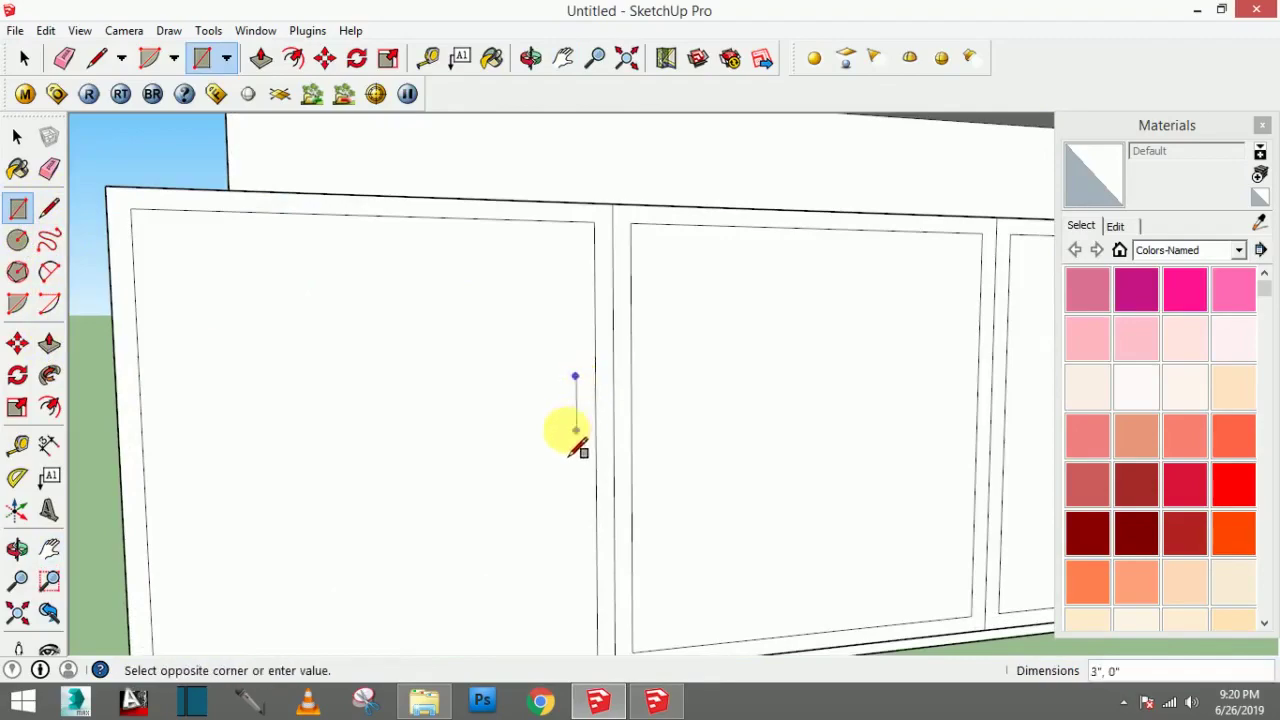
pyautogui.click(559, 540)
pyautogui.scroll(-4, 600, 537)
pyautogui.moveTo(708, 544)
pyautogui.mouseDown(button='middle')
pyautogui.moveTo(771, 526)
pyautogui.moveTo(623, 531)
pyautogui.mouseUp(button='middle')
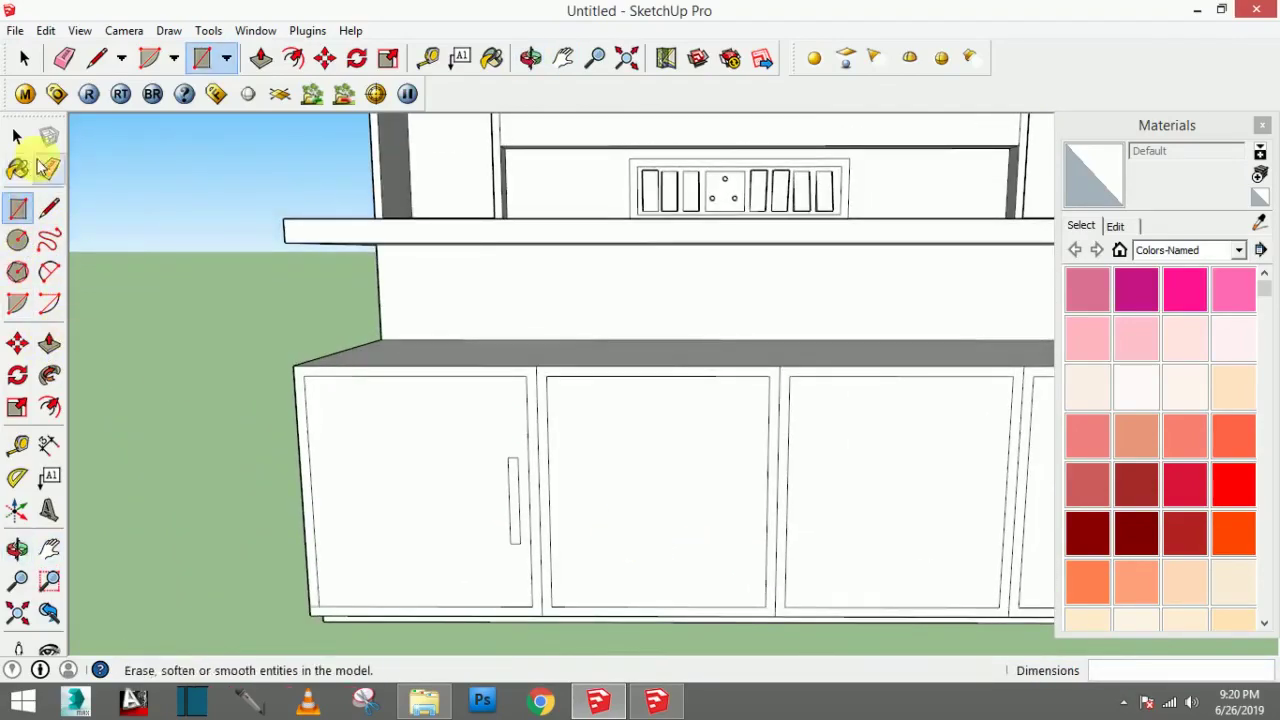
# Step: Place two horizontal guide lines across the doors, the lower one 3 inches up
pyautogui.click(17, 443)
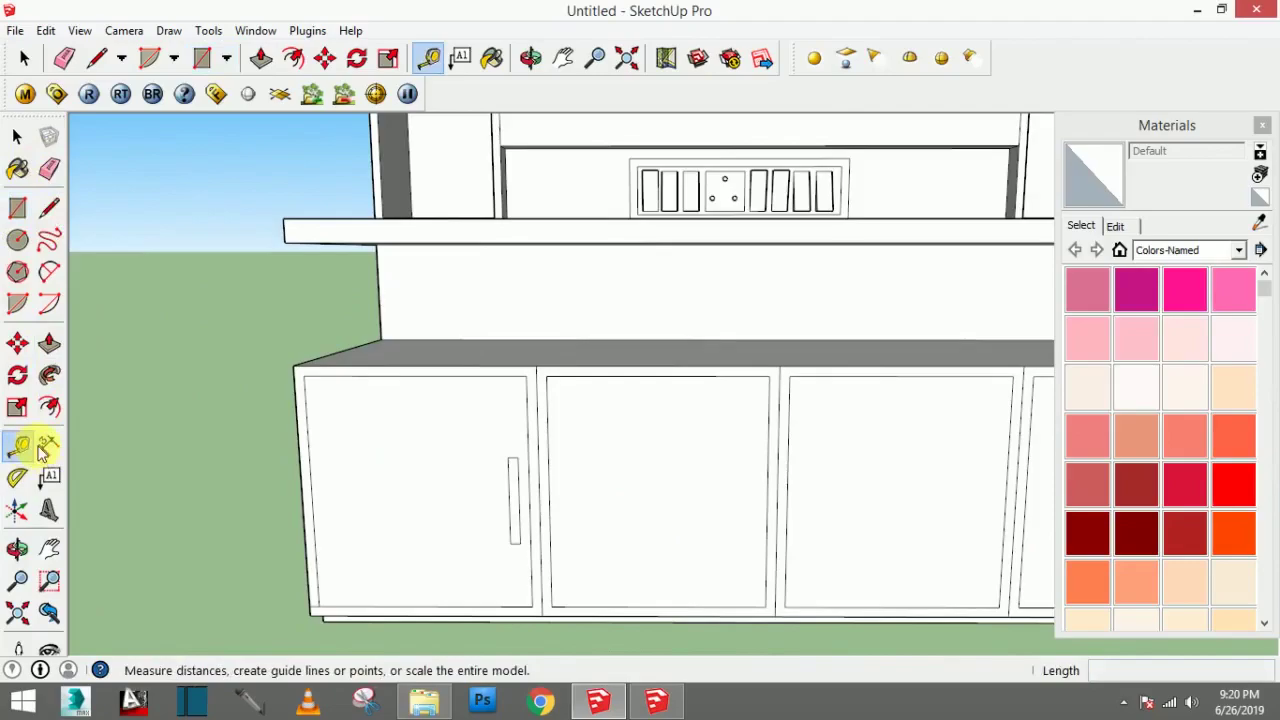
pyautogui.click(586, 376)
pyautogui.click(530, 462)
pyautogui.moveTo(700, 464); pyautogui.dragTo(736, 460, button='middle')
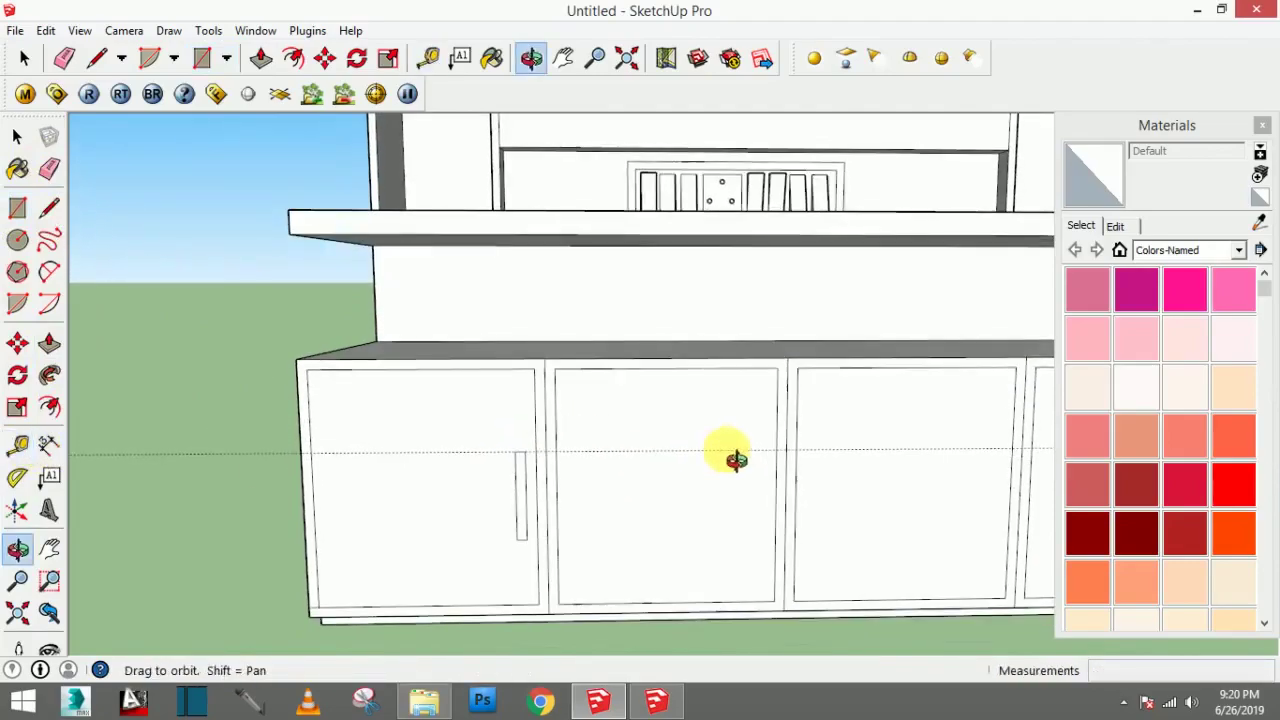
pyautogui.click(660, 615)
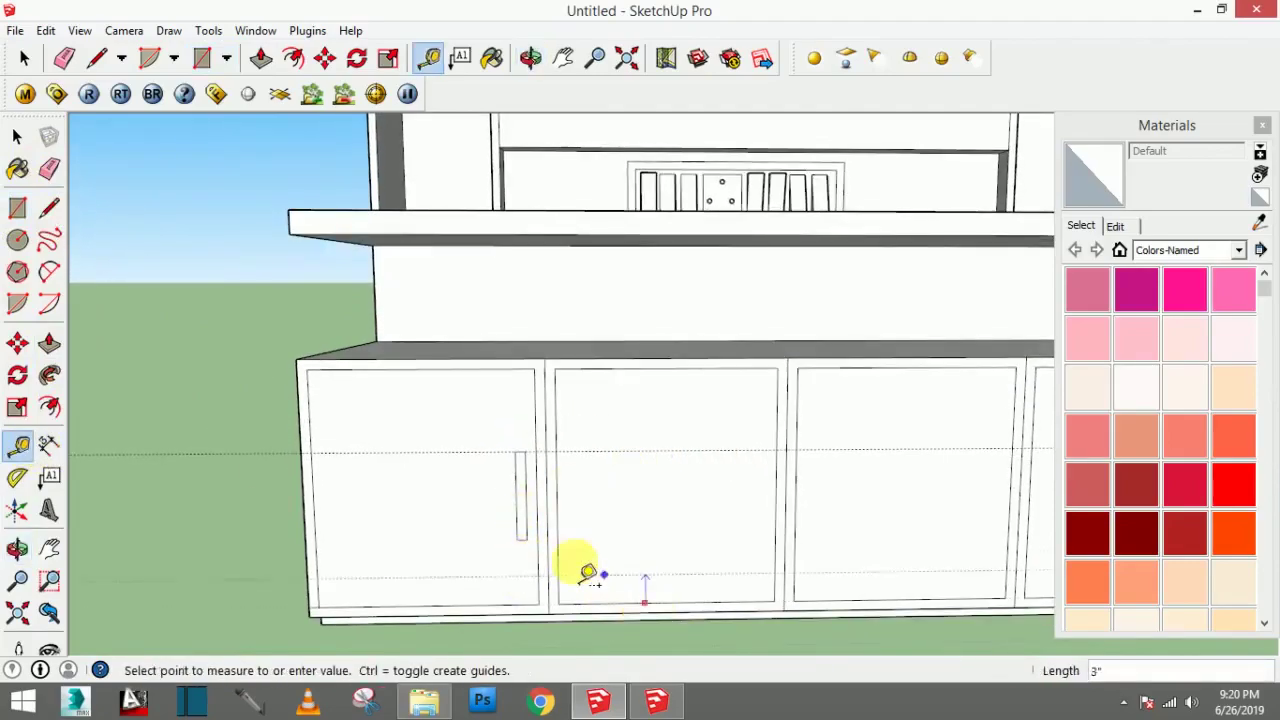
pyautogui.click(534, 551)
pyautogui.scroll(1, 686, 557)
pyautogui.scroll(-2, 686, 557)
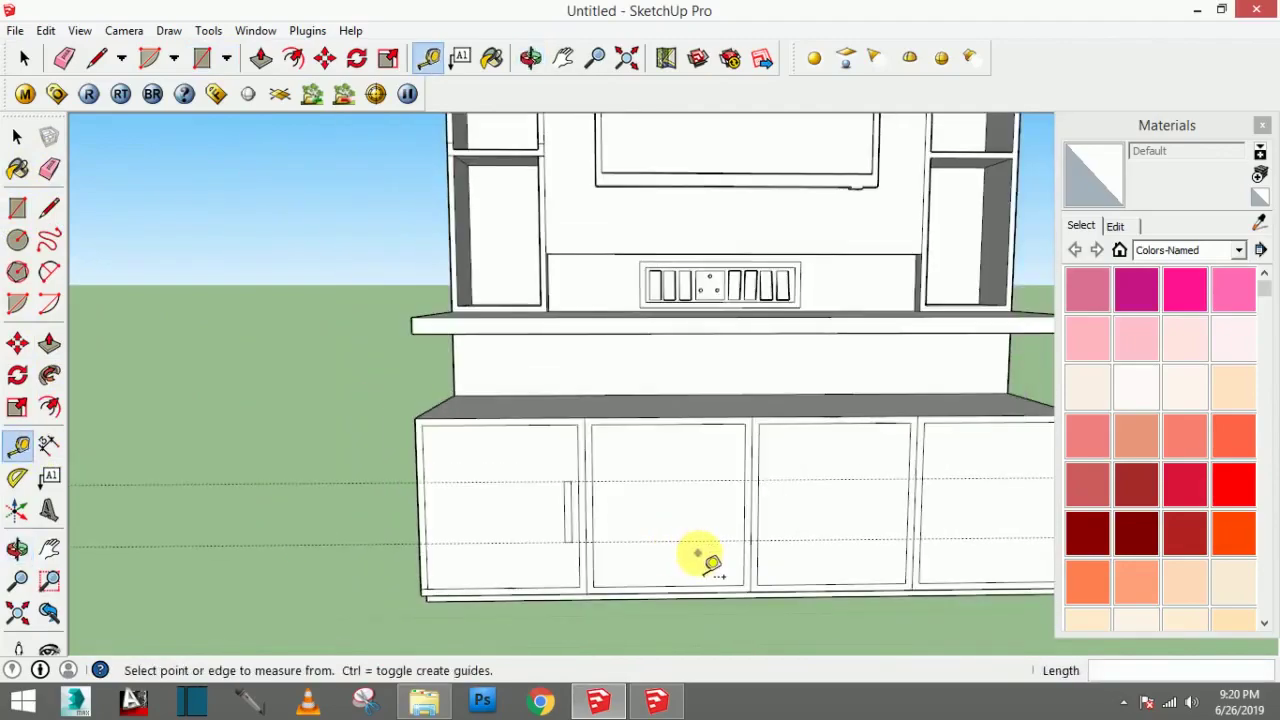
pyautogui.scroll(2, 571, 571)
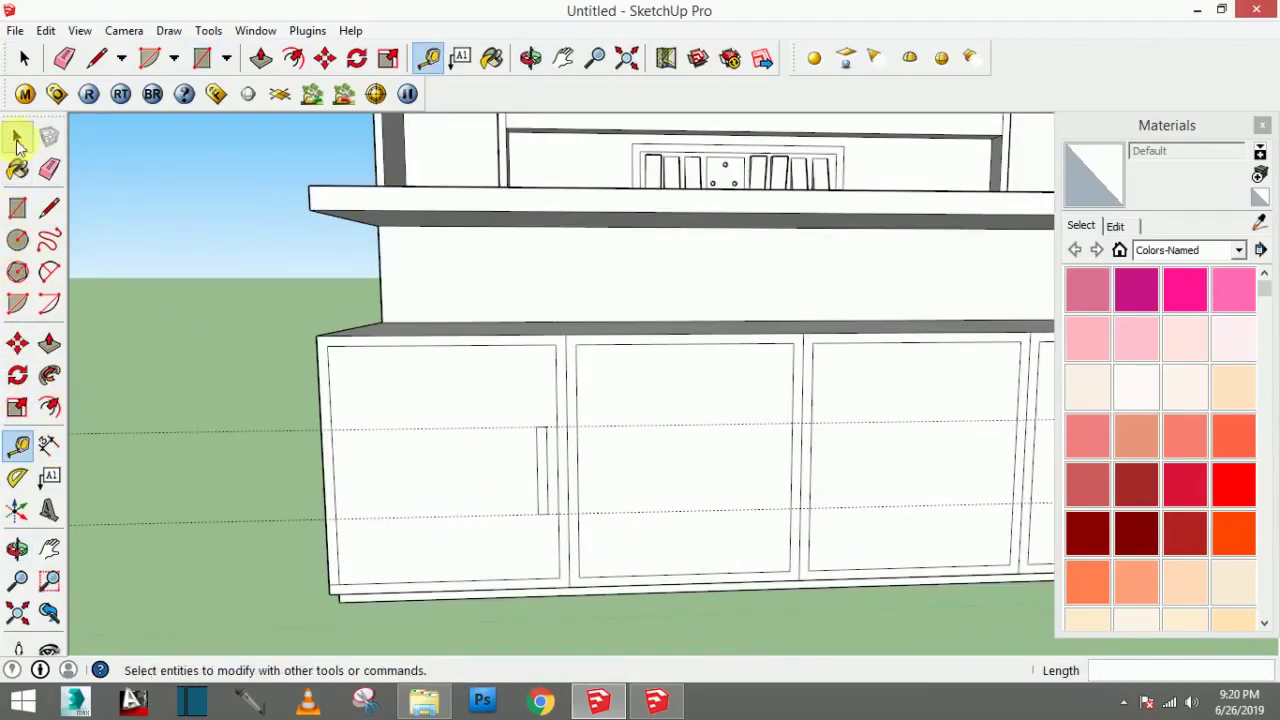
# Step: Pull the handle rectangle outward from the left door to make a raised handle
pyautogui.click(17, 136)
pyautogui.scroll(2, 578, 501)
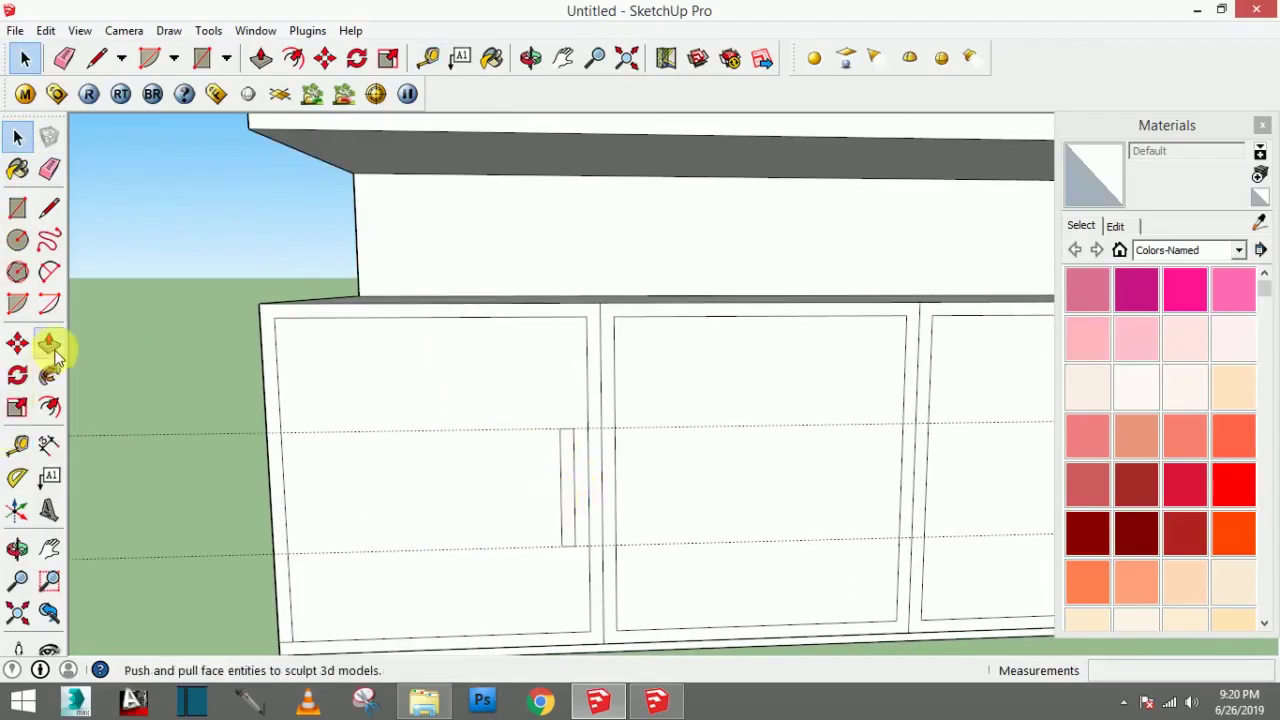
pyautogui.click(49, 343)
pyautogui.click(584, 503)
pyautogui.write('5"')
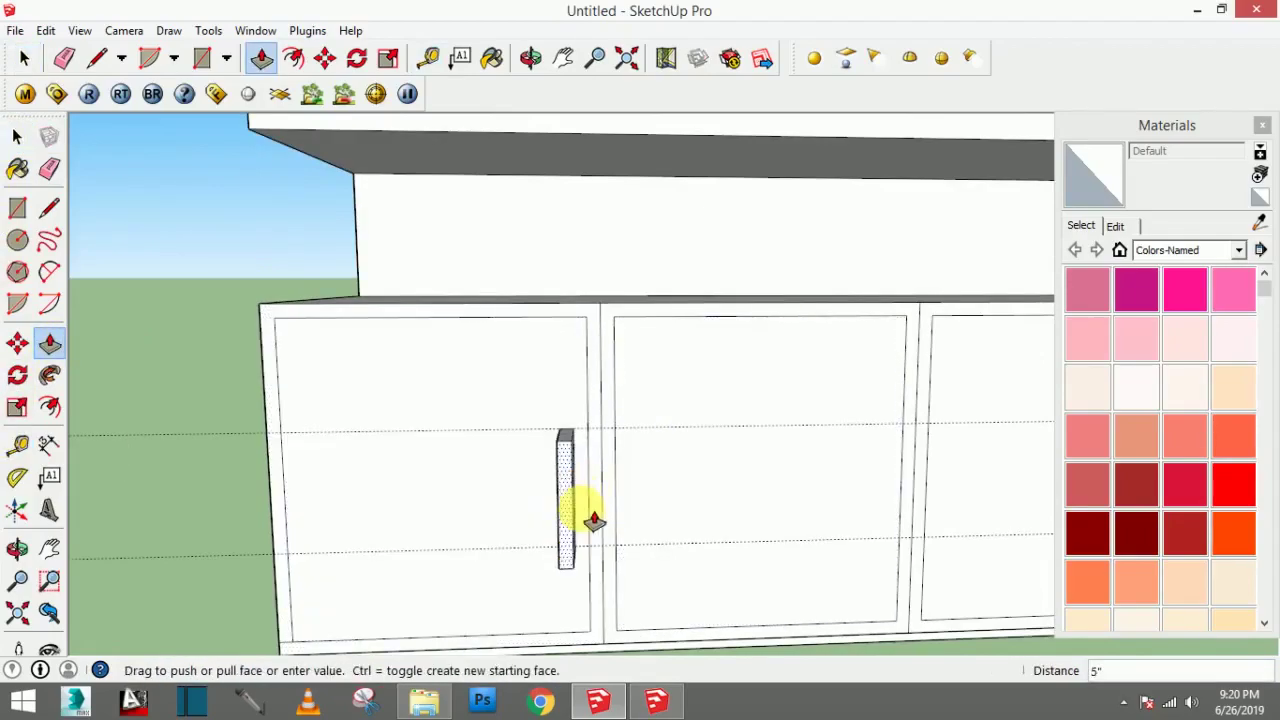
pyautogui.moveTo(586, 514); pyautogui.dragTo(677, 514, button='middle')
pyautogui.press('Return')
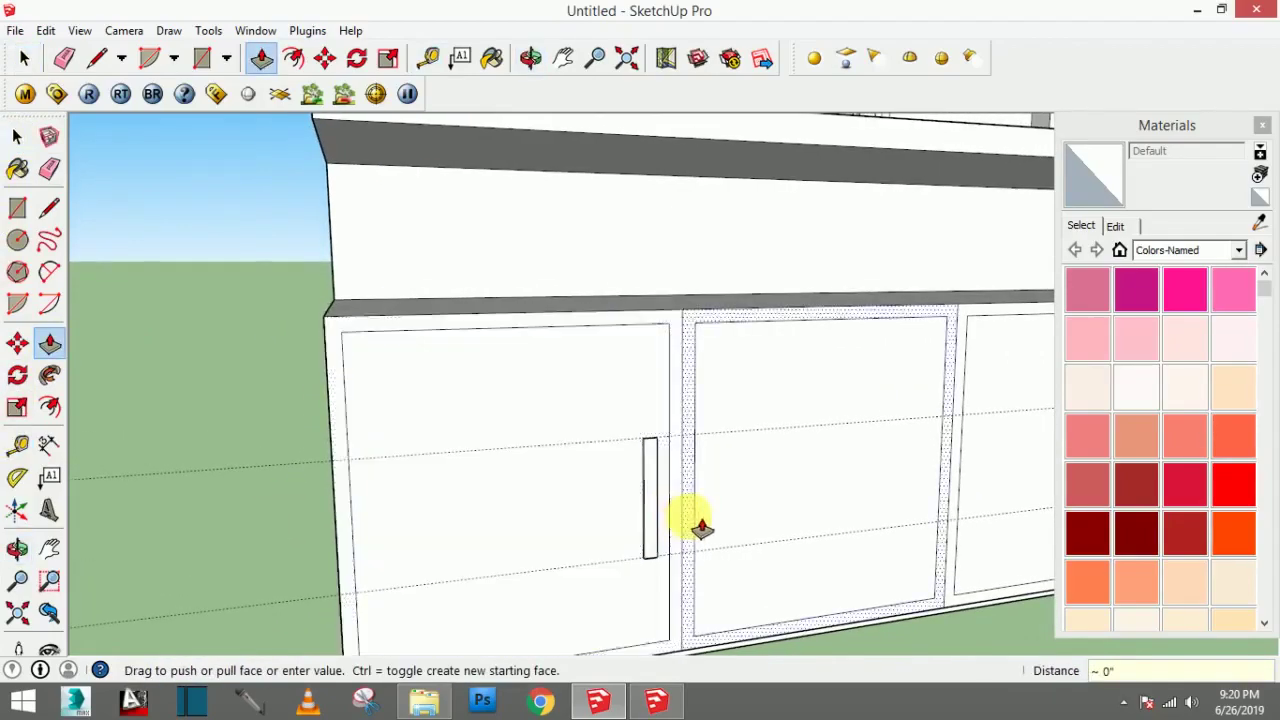
pyautogui.press('o')
pyautogui.moveTo(671, 514)
pyautogui.mouseDown()
pyautogui.moveTo(771, 557)
pyautogui.moveTo(634, 546)
pyautogui.mouseUp()
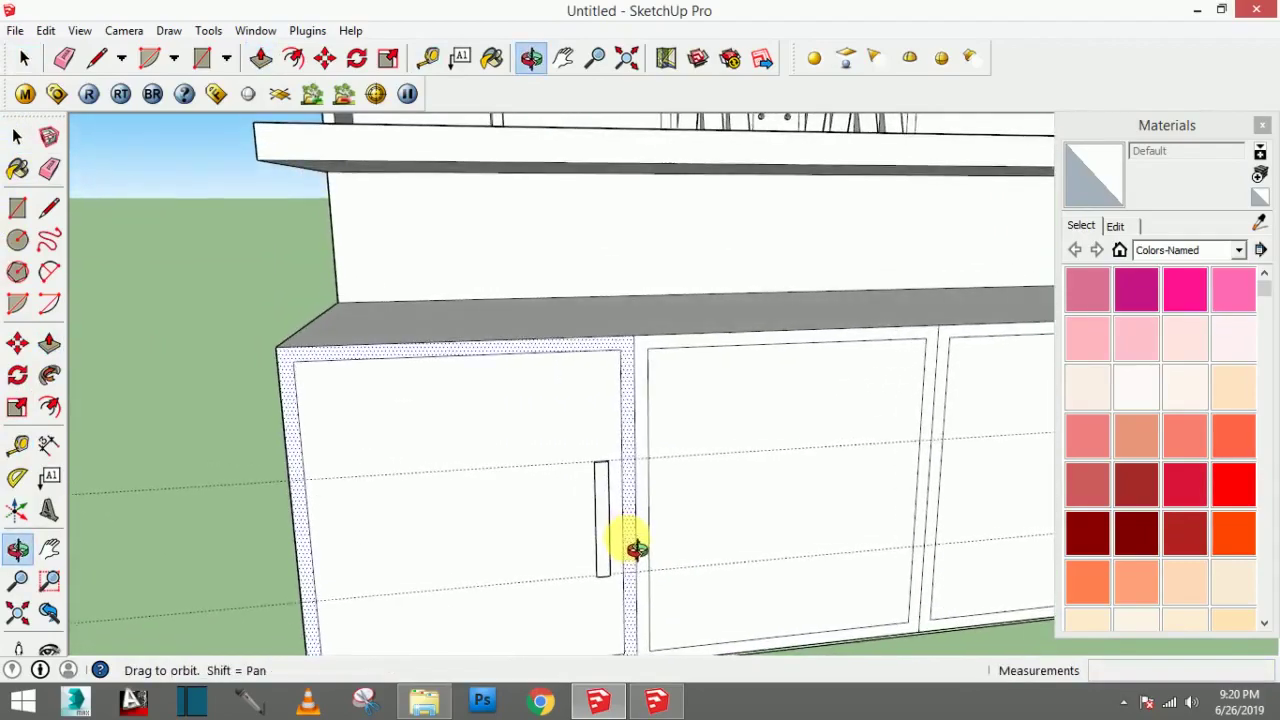
pyautogui.press('p')
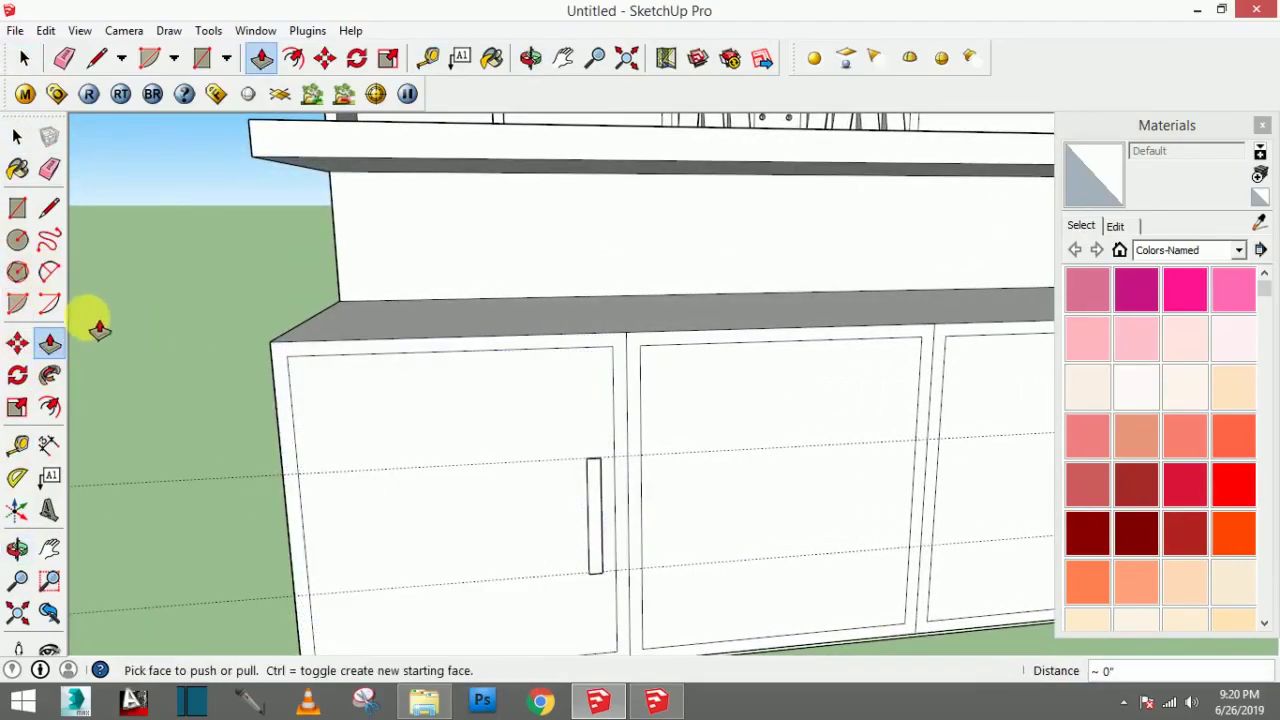
pyautogui.moveTo(443, 429); pyautogui.dragTo(530, 450, button='middle')
pyautogui.scroll(2, 530, 450)
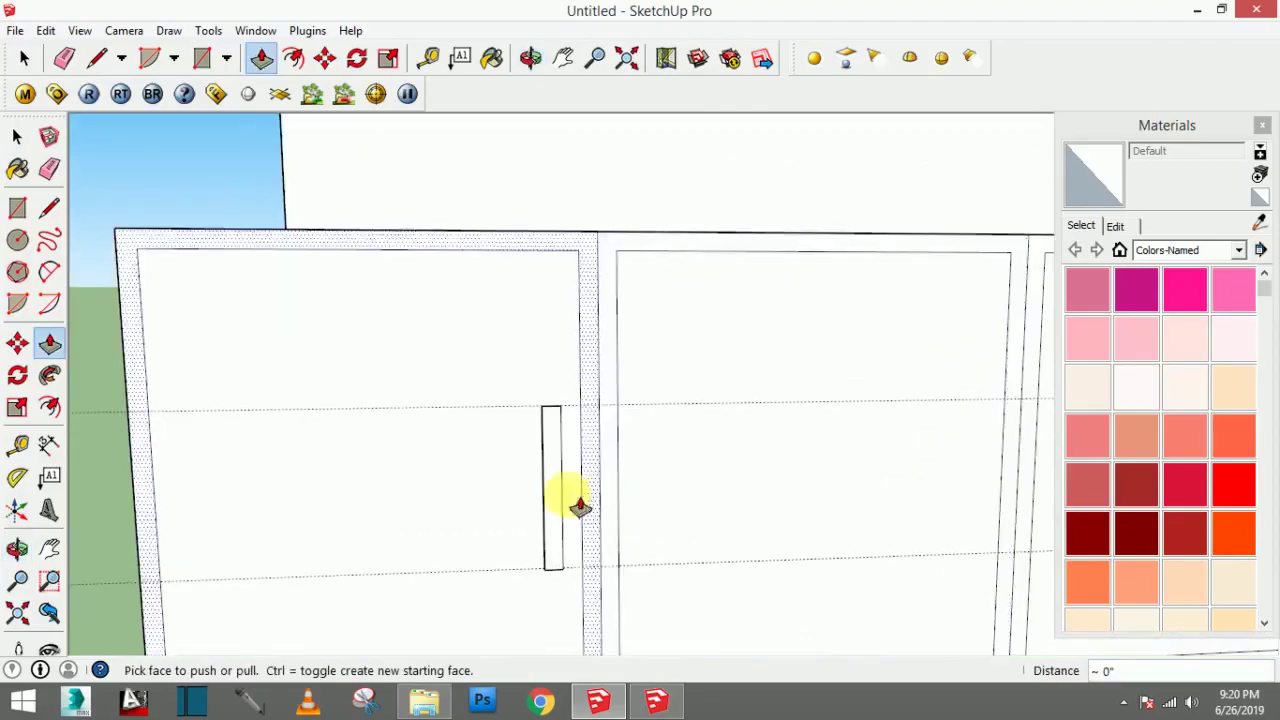
pyautogui.moveTo(580, 497); pyautogui.dragTo(677, 563, button='middle')
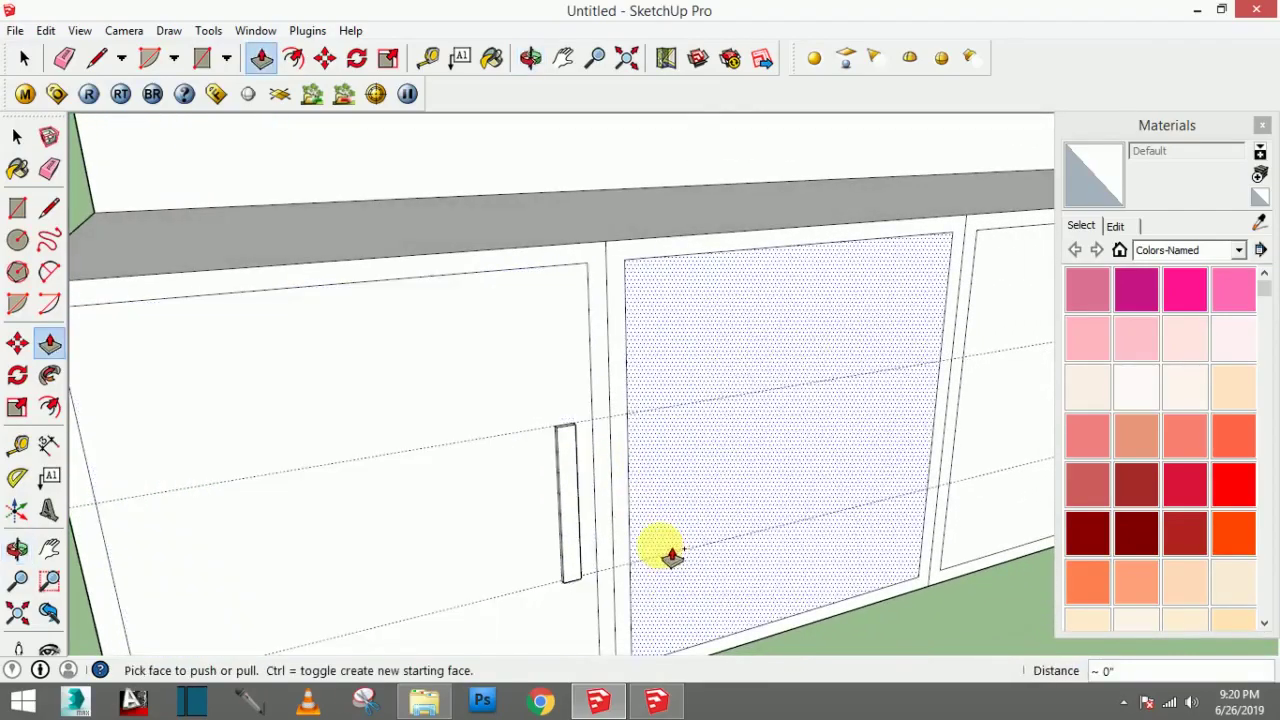
# Step: Select the top edge of the left door's handle, clearing stray door-face and handle selections
pyautogui.click(17, 136)
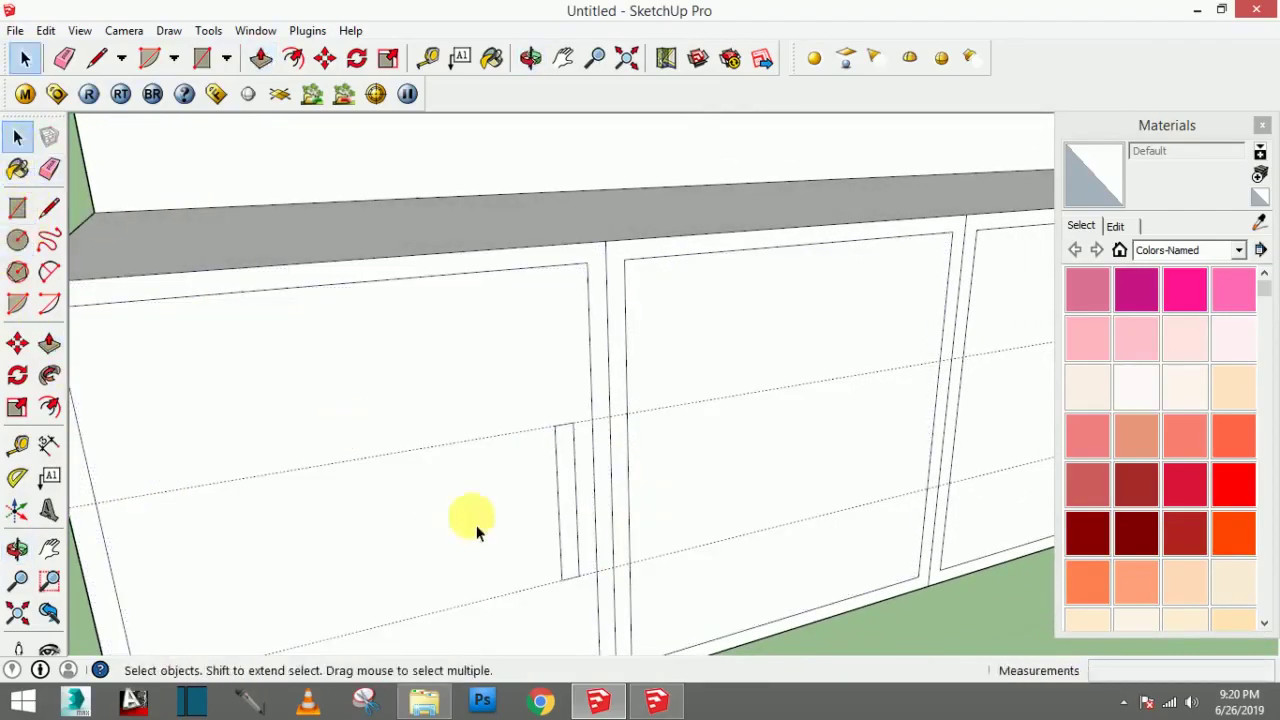
pyautogui.click(568, 436)
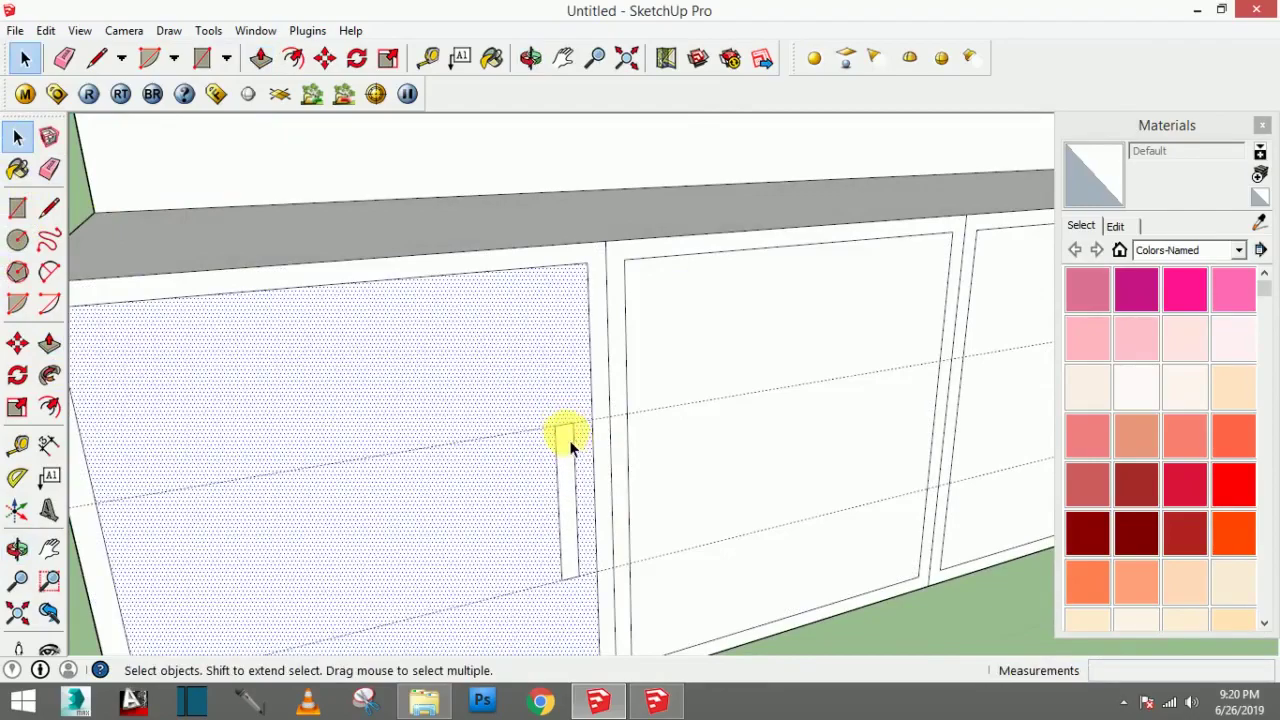
pyautogui.click(567, 438)
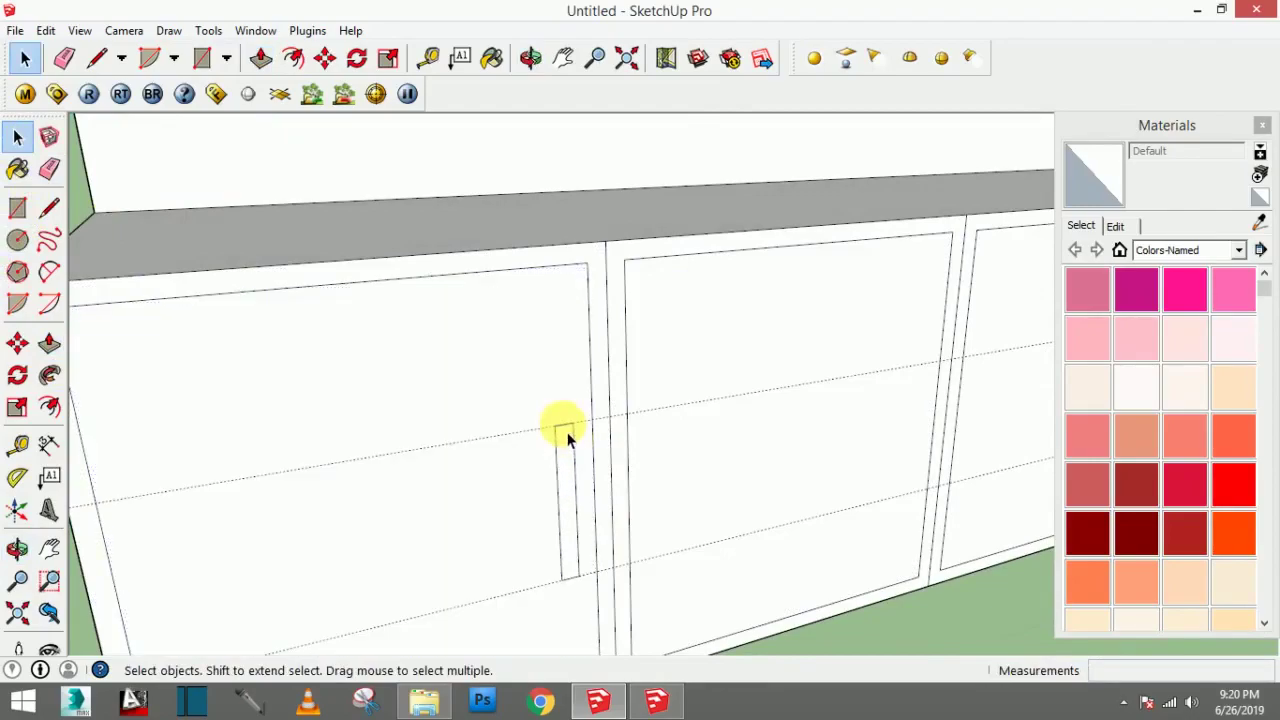
pyautogui.click(574, 583)
pyautogui.scroll(3, 575, 588)
pyautogui.scroll(2, 575, 590)
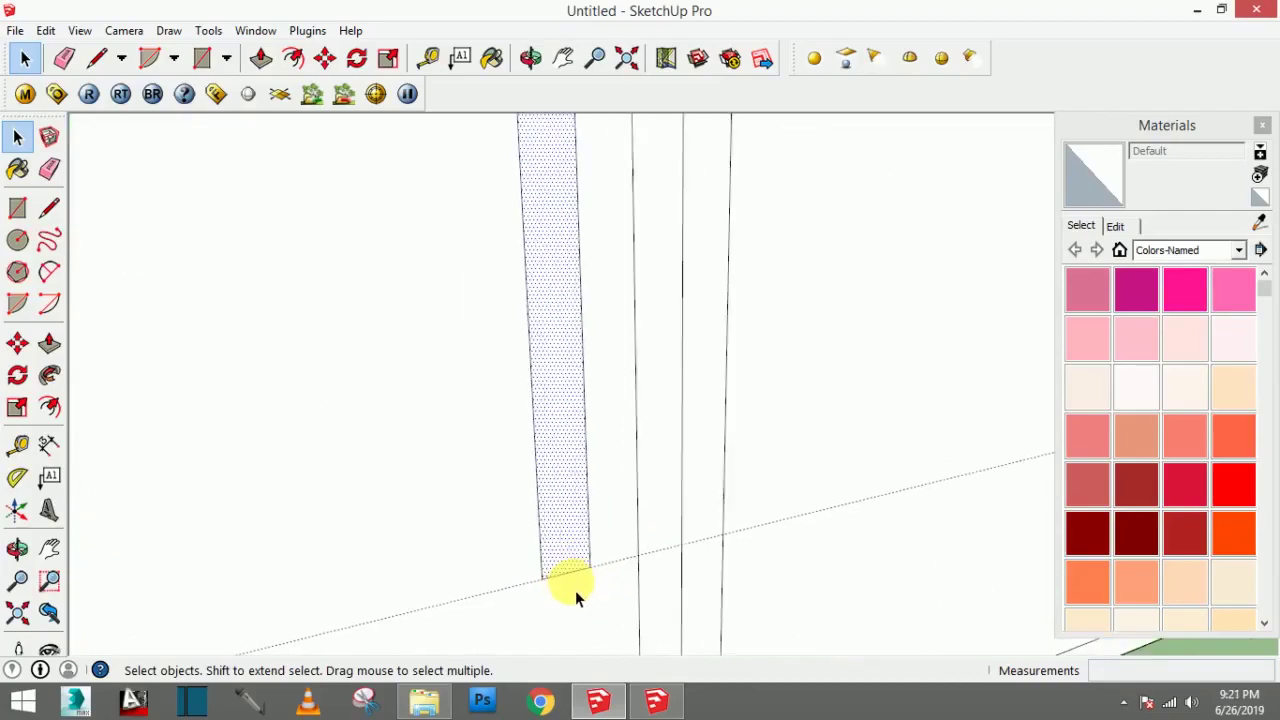
pyautogui.click(571, 579)
pyautogui.scroll(-5, 571, 579)
pyautogui.scroll(5, 570, 440)
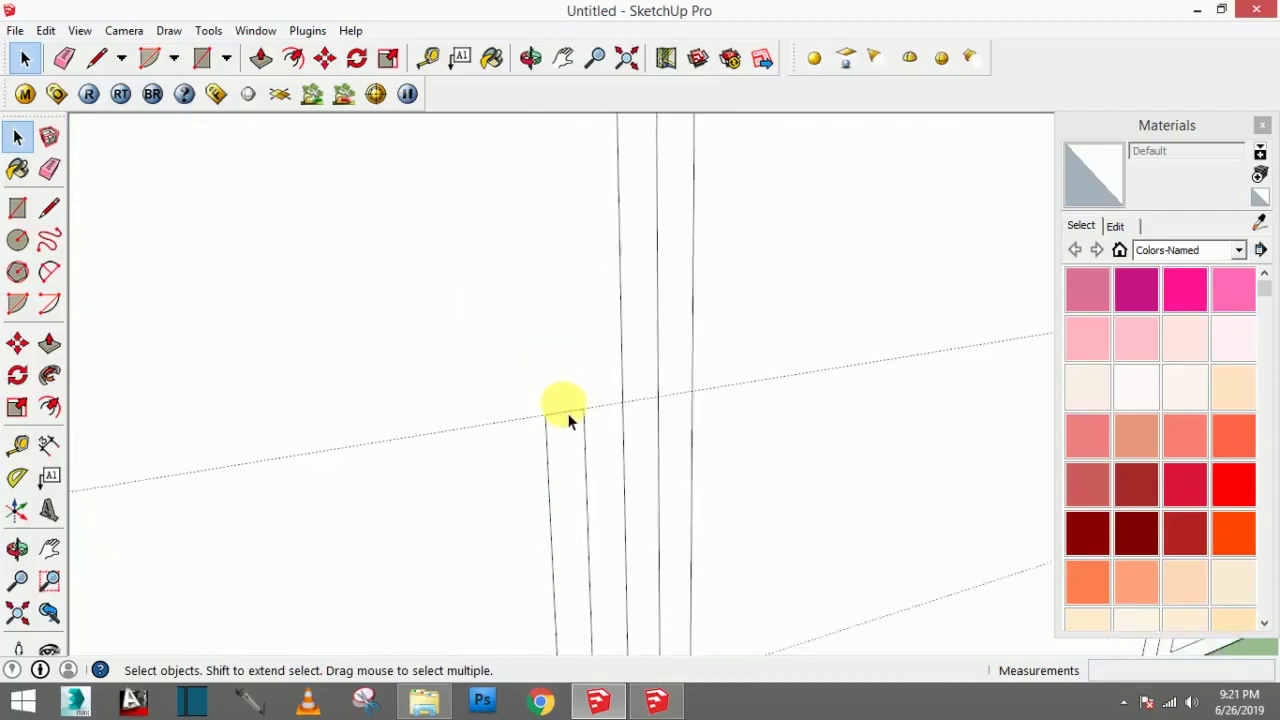
pyautogui.scroll(2, 568, 420)
pyautogui.click(569, 421)
pyautogui.click(569, 423)
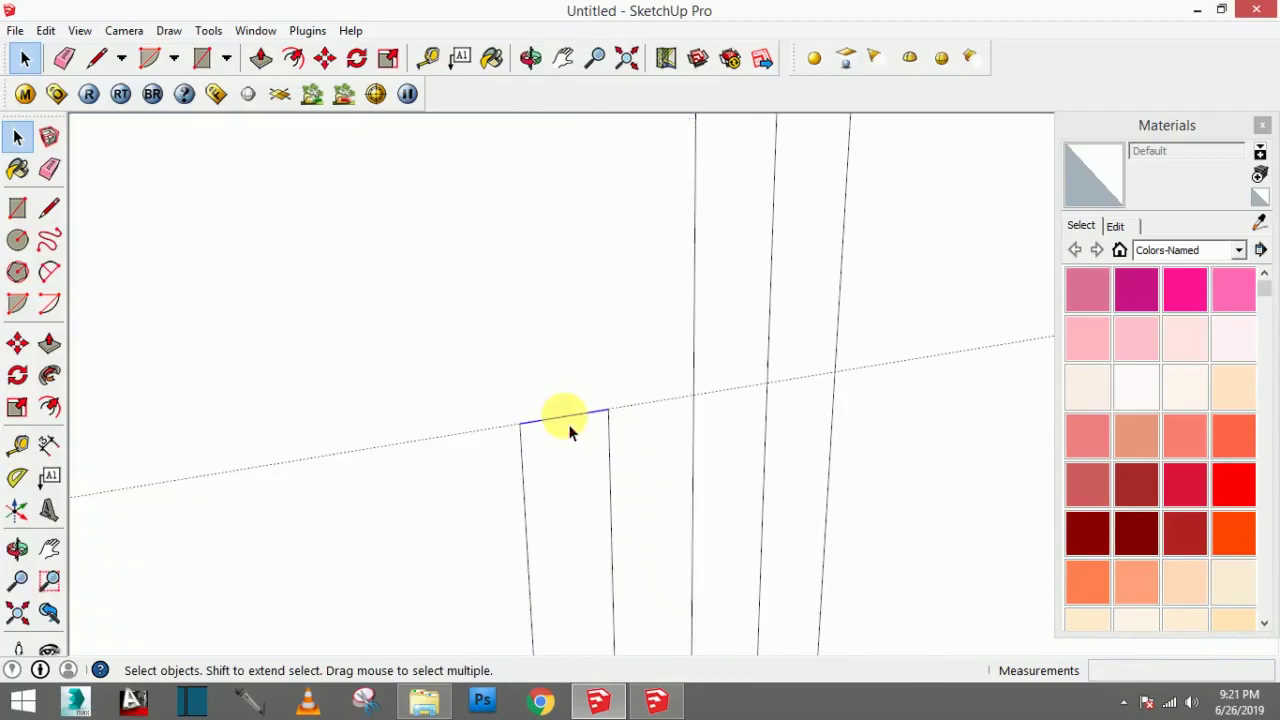
pyautogui.scroll(-4, 588, 466)
pyautogui.scroll(3, 612, 640)
pyautogui.scroll(2, 600, 668)
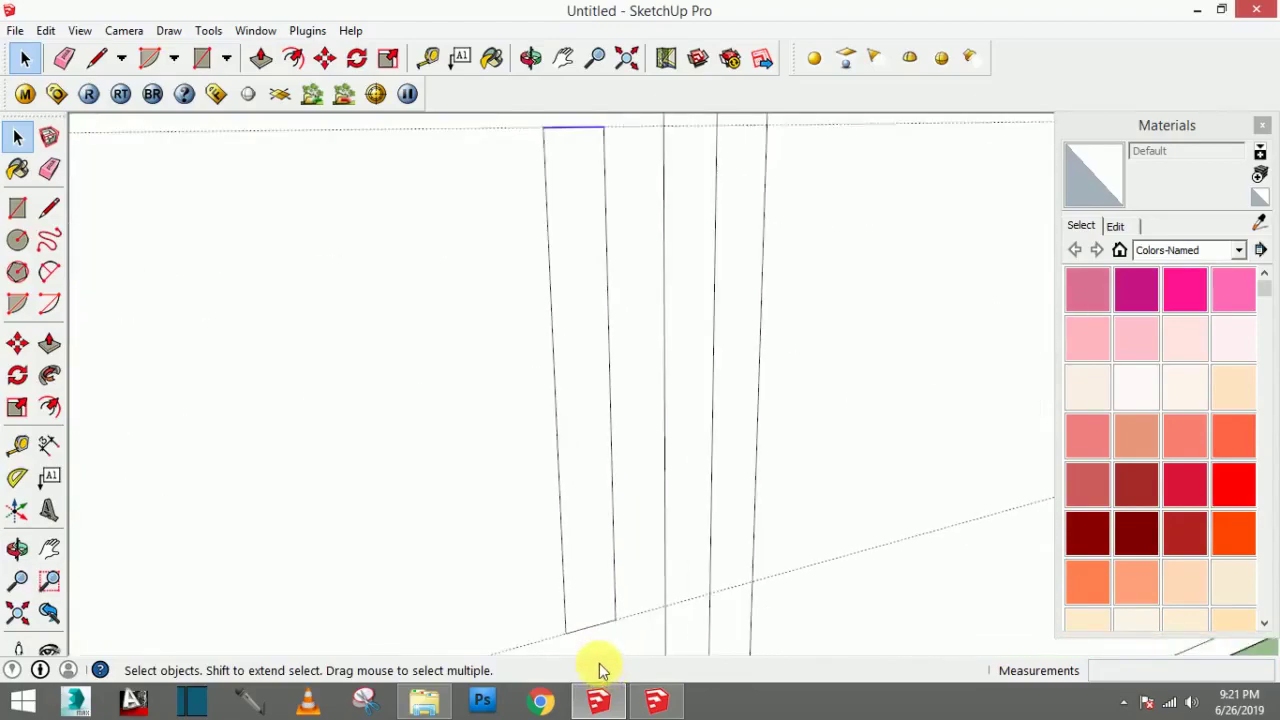
pyautogui.scroll(2, 598, 620)
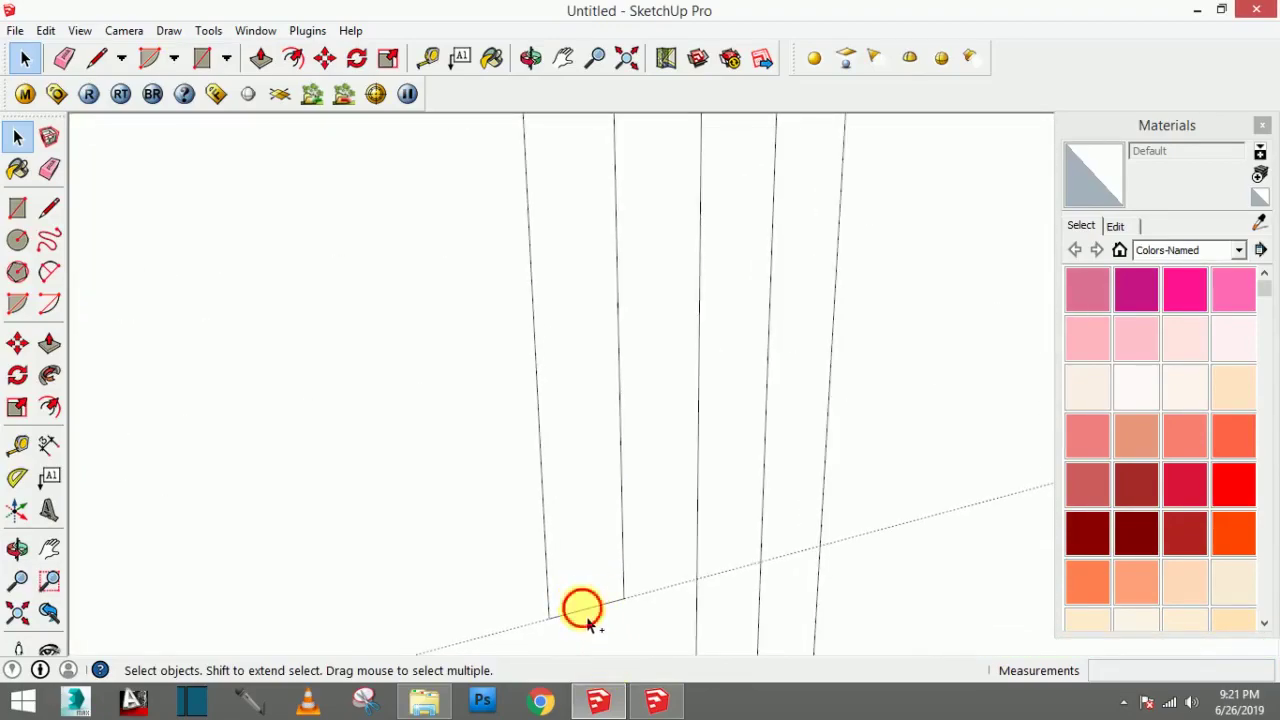
# Step: Add the handle's bottom, left and right edges to the selection
pyautogui.keyDown('ctrl'); pyautogui.click(590, 607); pyautogui.keyUp('ctrl')
pyautogui.scroll(-1, 603, 560)
pyautogui.scroll(-2, 604, 540)
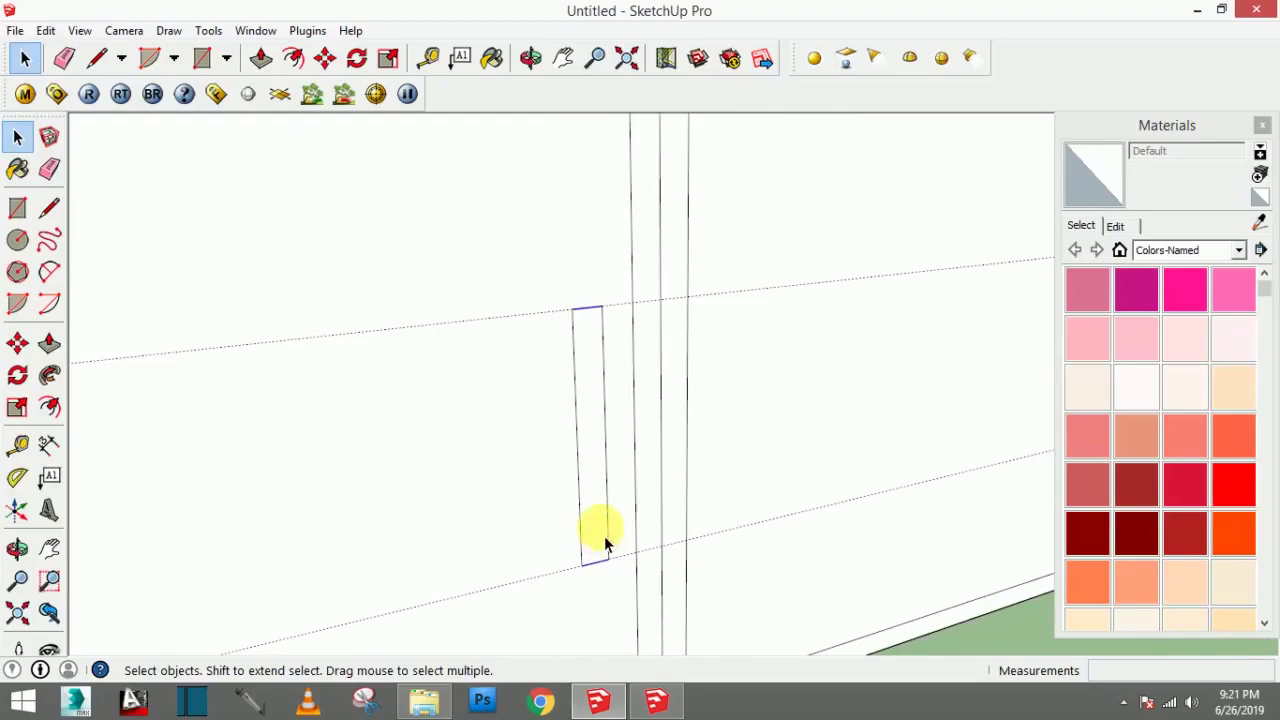
pyautogui.keyDown('ctrl'); pyautogui.click(579, 487); pyautogui.keyUp('ctrl')
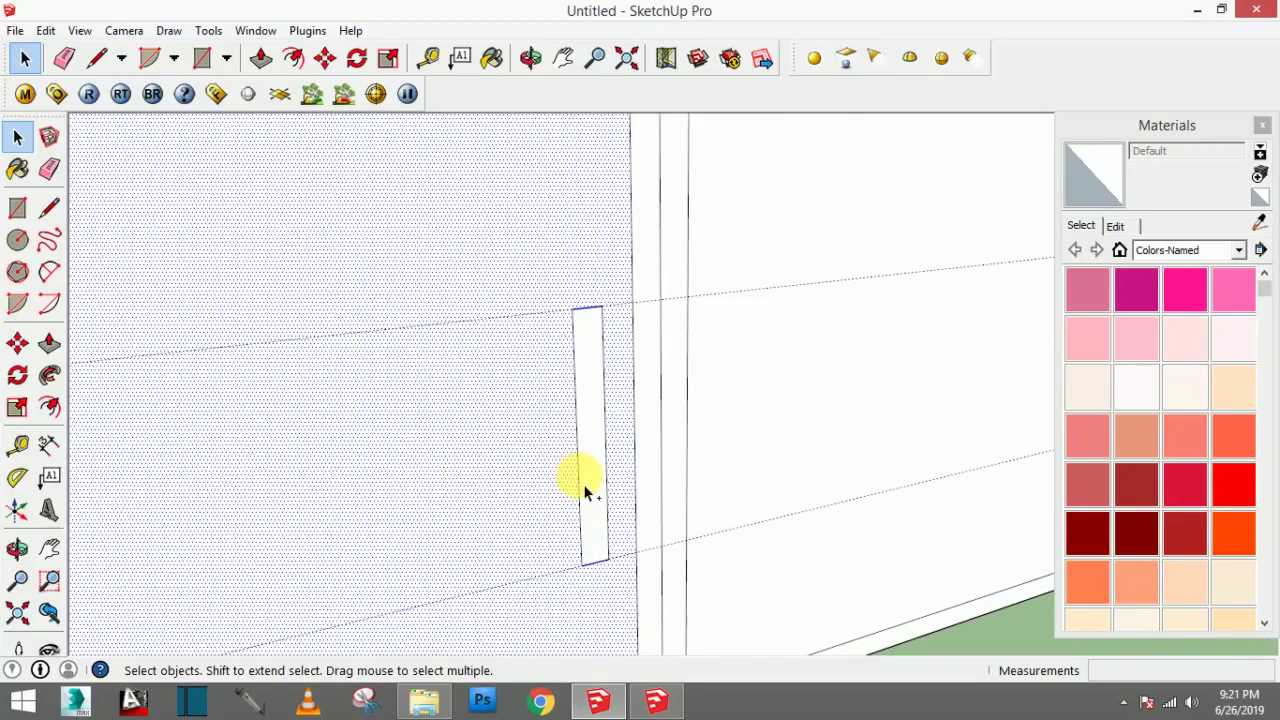
pyautogui.keyDown('ctrl'); pyautogui.click(581, 495); pyautogui.keyUp('ctrl')
pyautogui.keyDown('ctrl'); pyautogui.click(609, 470); pyautogui.keyUp('ctrl')
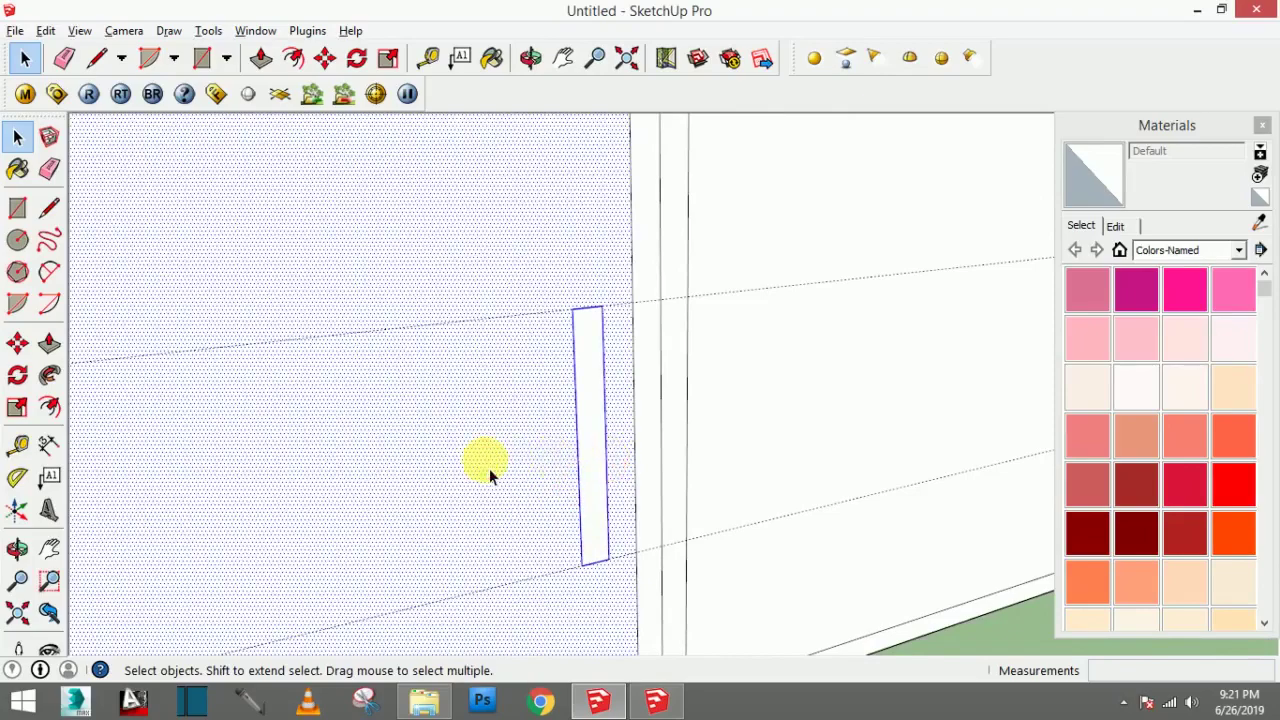
pyautogui.click(580, 400)
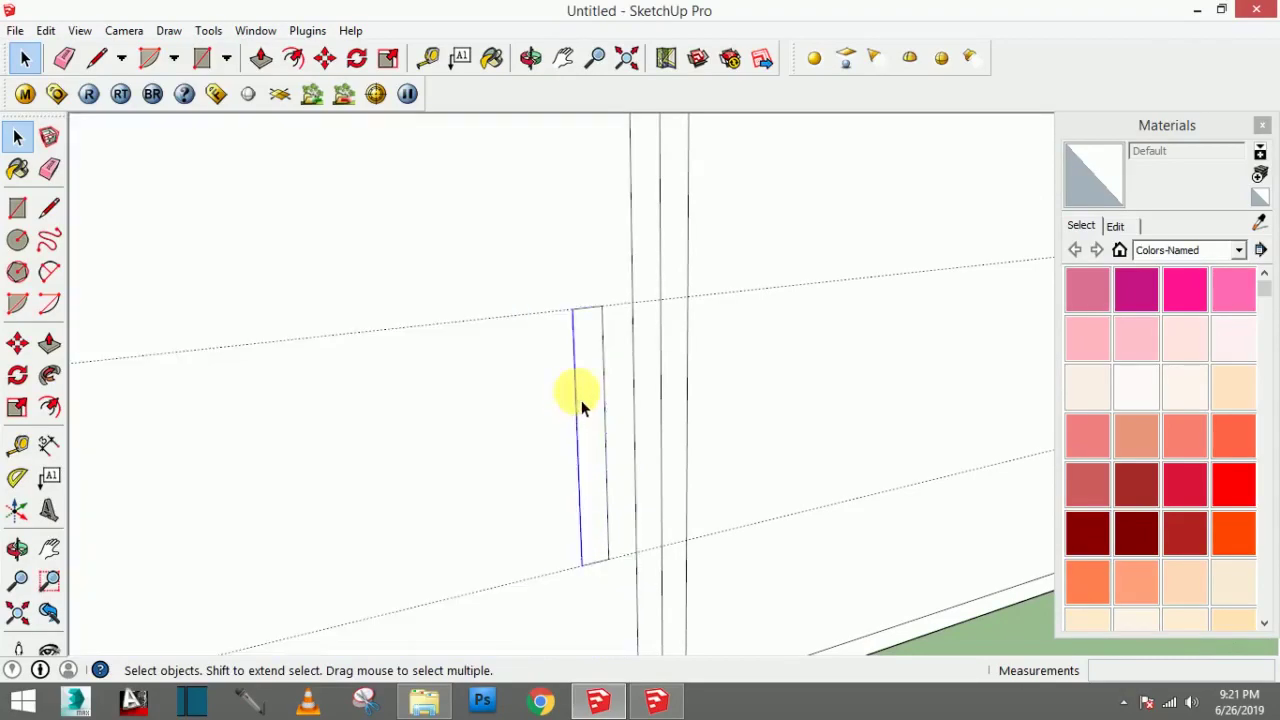
pyautogui.keyDown('ctrl'); pyautogui.click(585, 320); pyautogui.keyUp('ctrl')
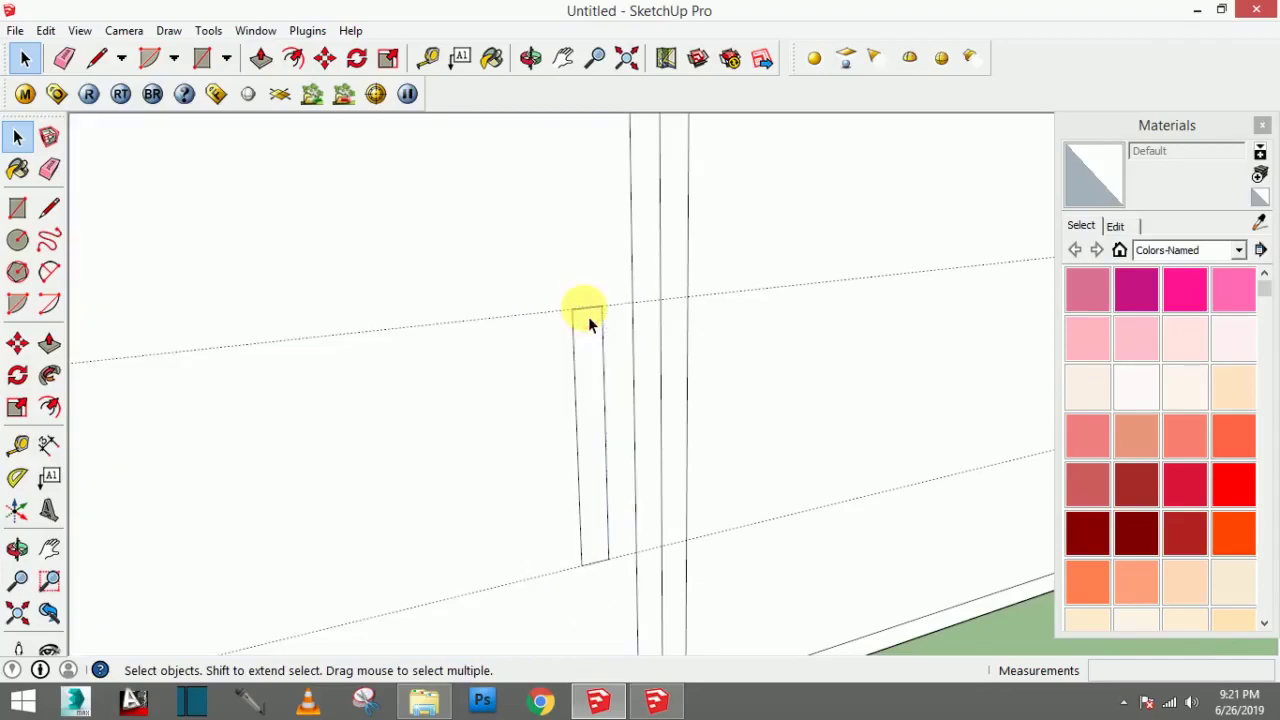
pyautogui.scroll(2, 598, 560)
pyautogui.scroll(1, 600, 577)
pyautogui.keyDown('ctrl'); pyautogui.click(598, 567); pyautogui.keyUp('ctrl')
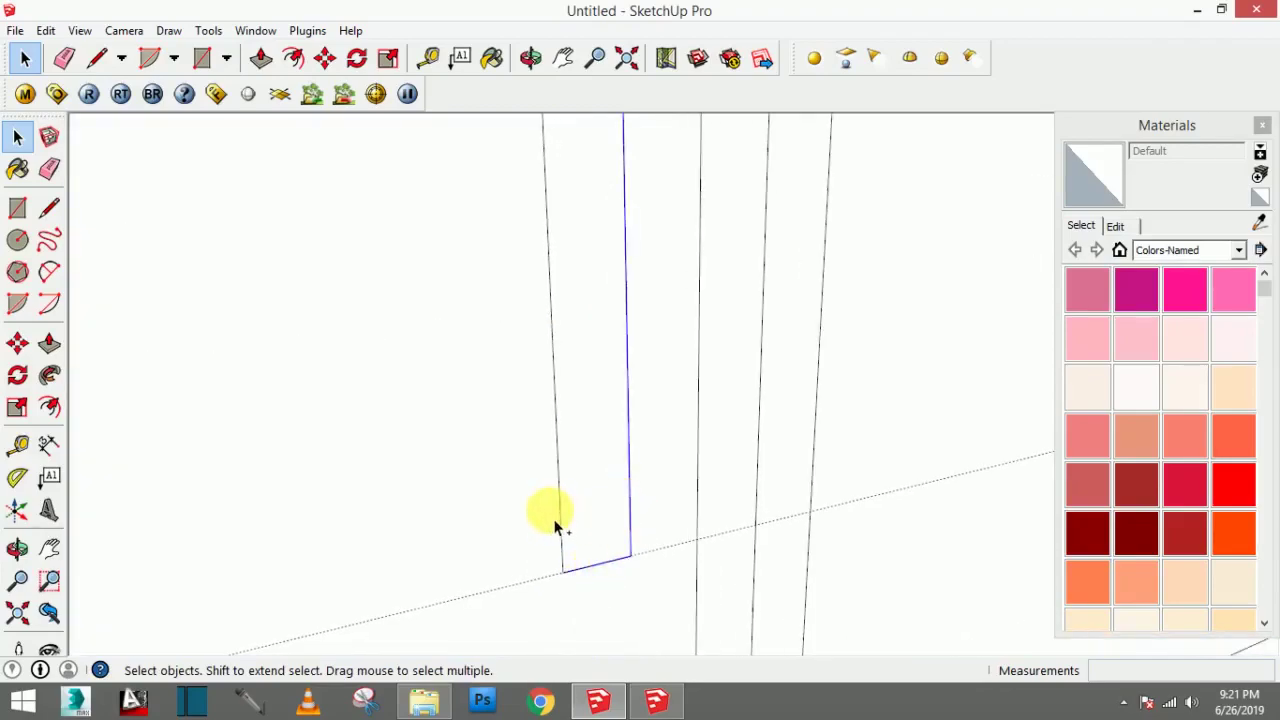
pyautogui.scroll(-1, 566, 520)
pyautogui.scroll(-2, 566, 534)
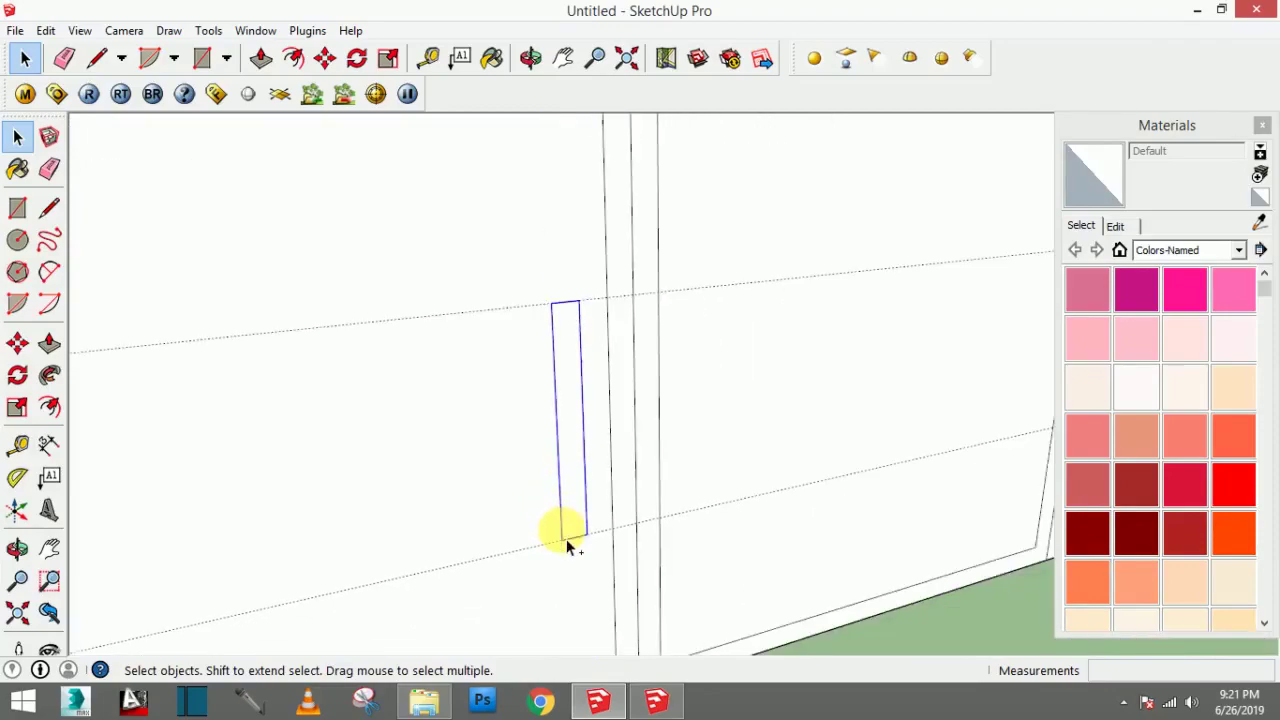
# Step: Paste a copy of the handle outline onto the neighbouring second door
pyautogui.hotkey('ctrl', 'v')
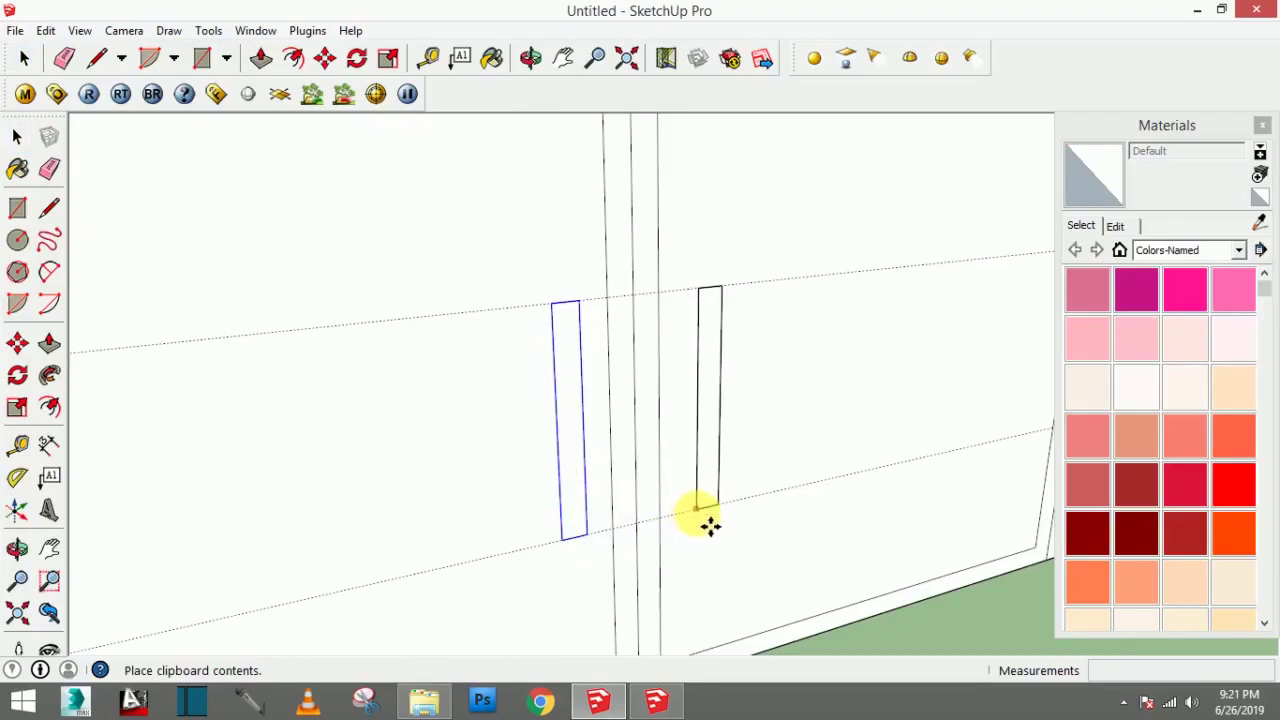
pyautogui.click(692, 520)
pyautogui.scroll(-3, 733, 518)
pyautogui.moveTo(748, 528); pyautogui.dragTo(686, 517, button='middle')
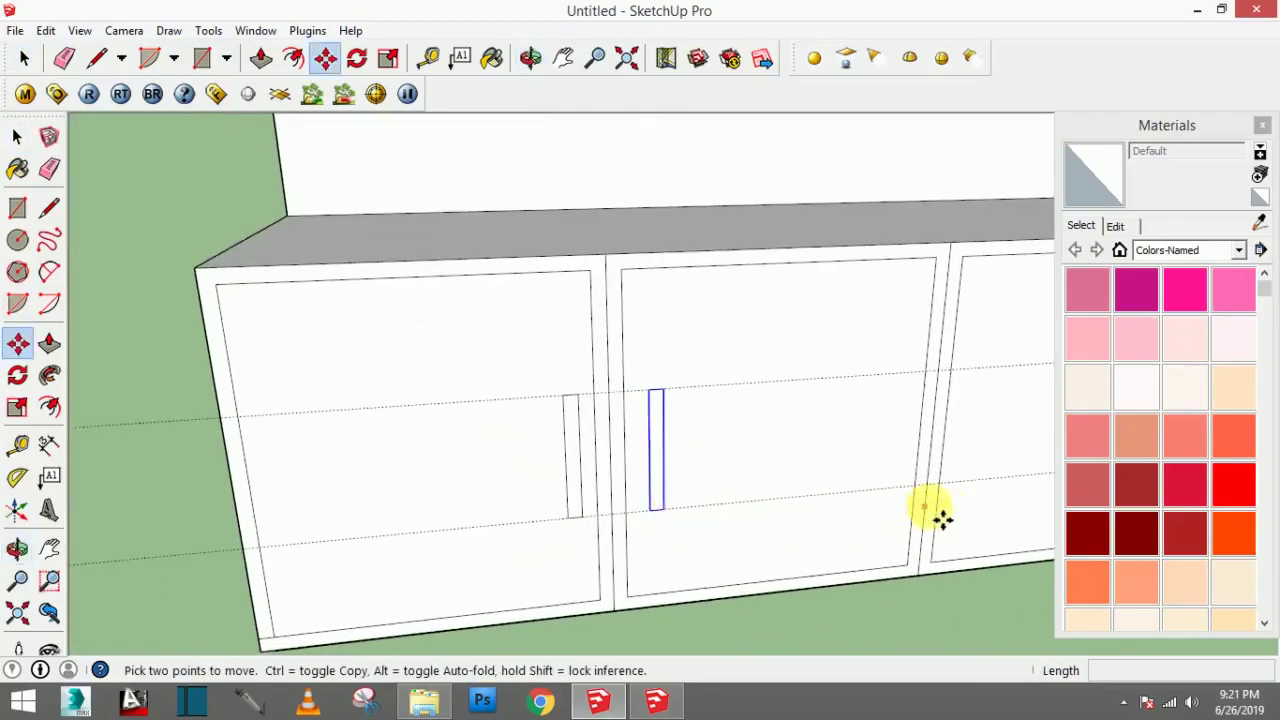
pyautogui.scroll(-2, 990, 512)
pyautogui.keyDown('shift'); pyautogui.moveTo(970, 503); pyautogui.dragTo(666, 523, button='middle'); pyautogui.keyUp('shift')
pyautogui.scroll(1, 640, 520)
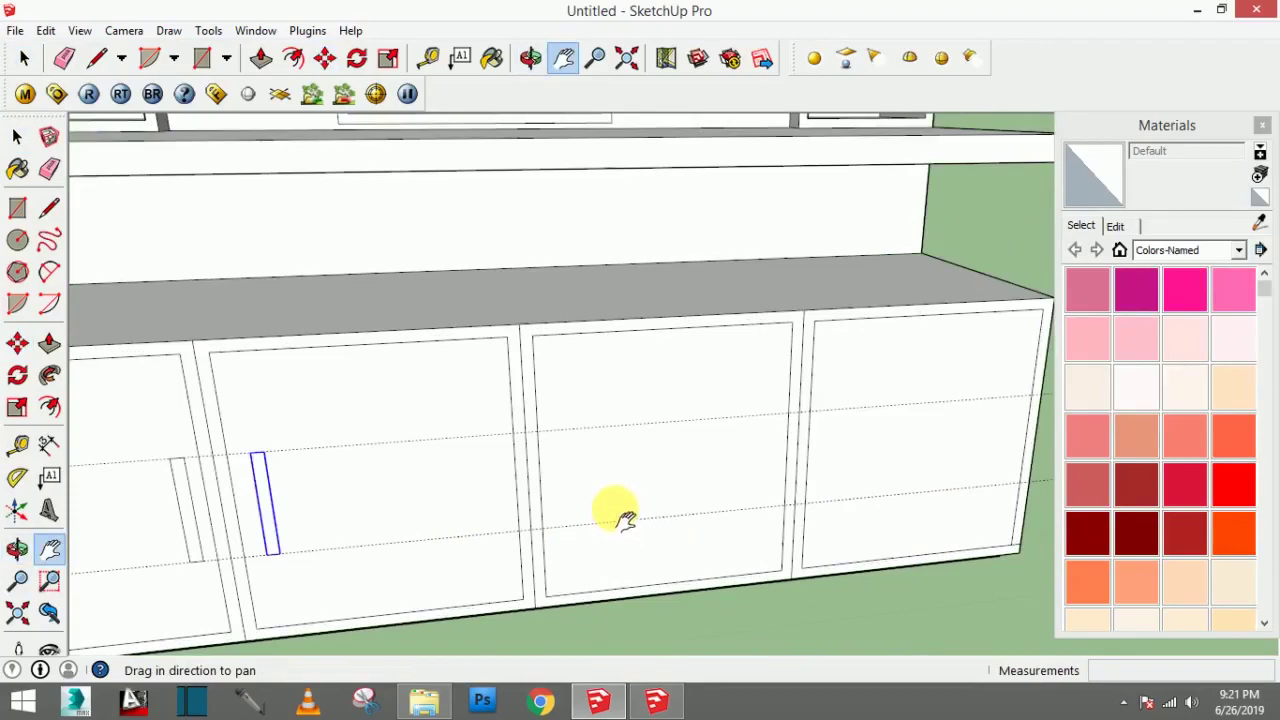
# Step: Paste handle copies onto the third and rightmost doors, then orbit out to the whole cabinet
pyautogui.hotkey('ctrl', 'v')
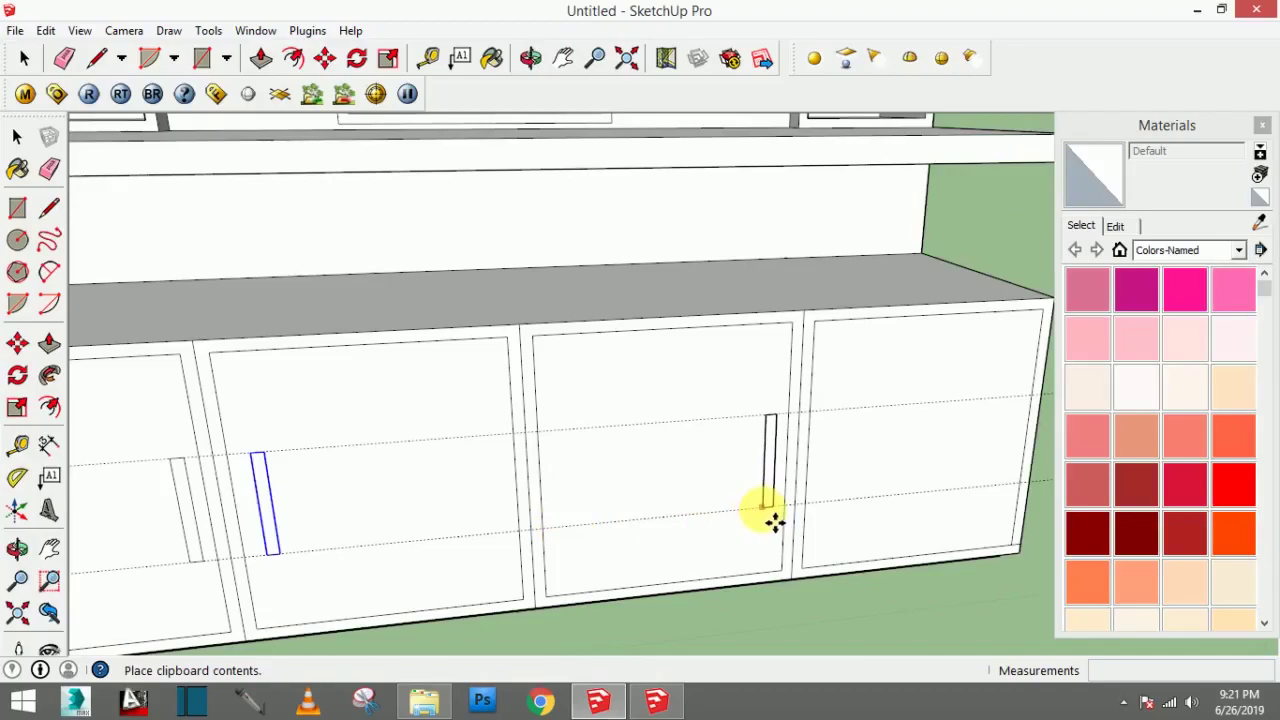
pyautogui.click(775, 521)
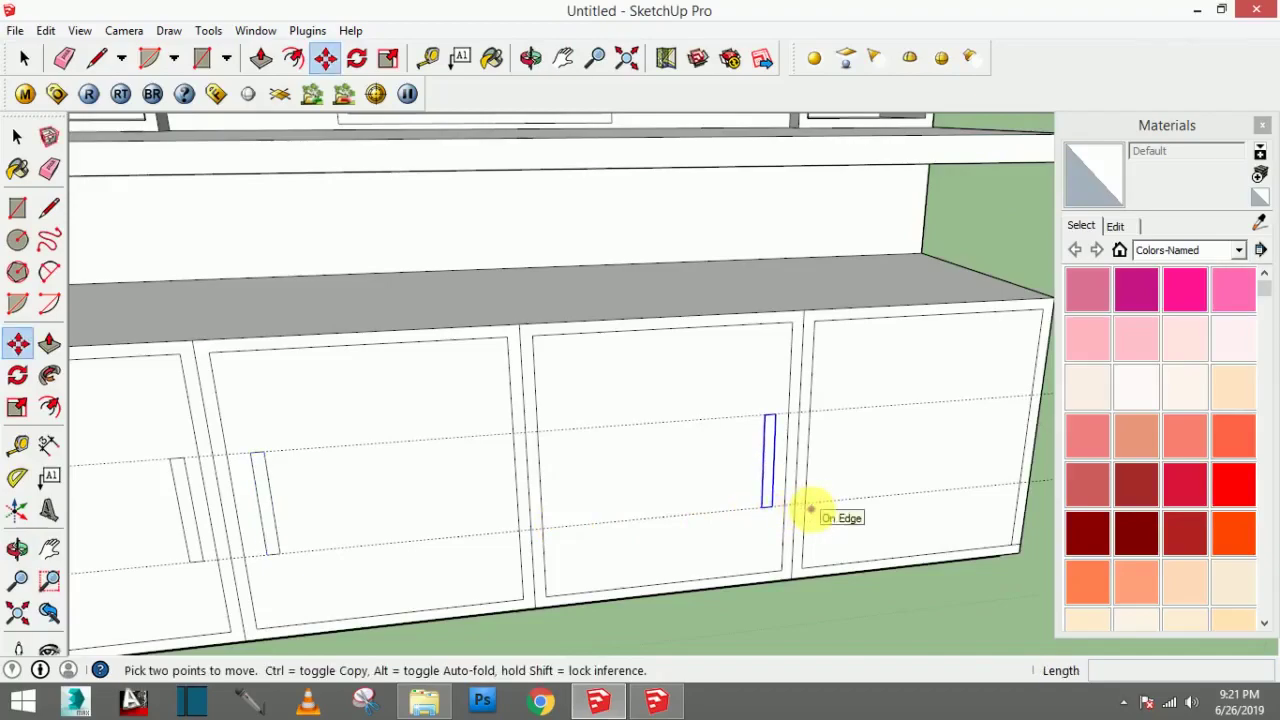
pyautogui.hotkey('ctrl', 'v')
pyautogui.click(833, 517)
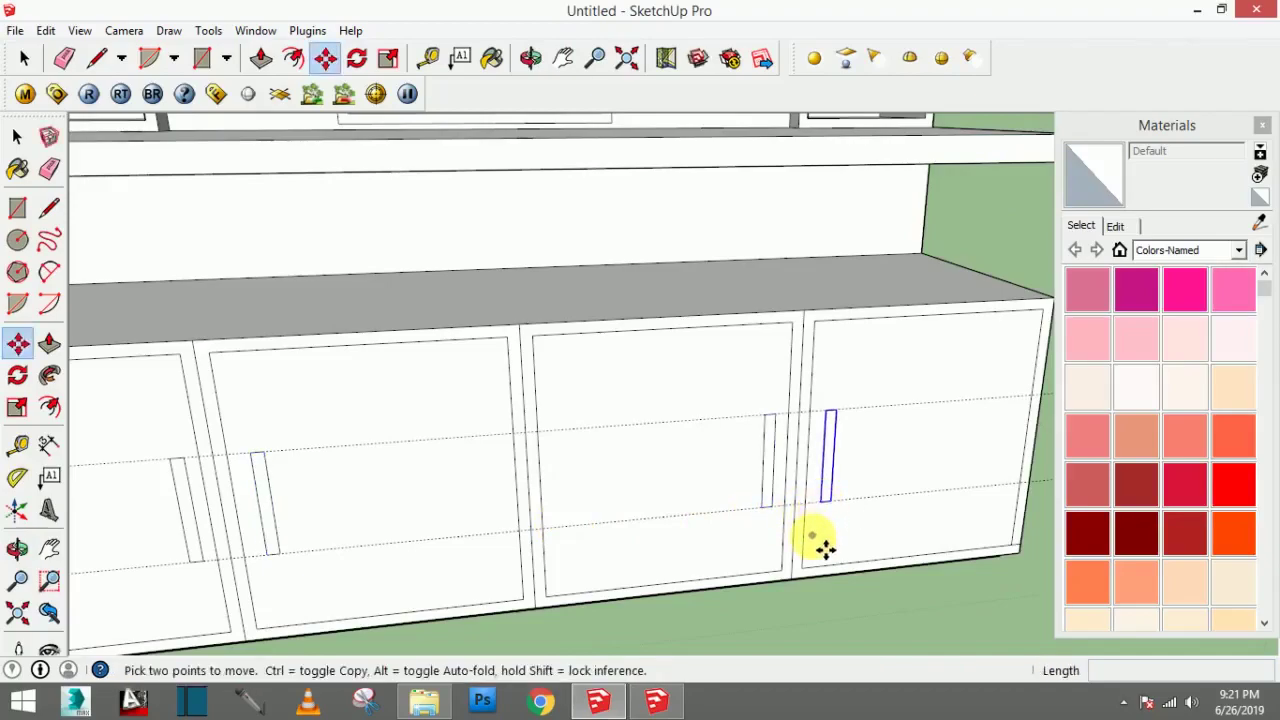
pyautogui.scroll(-4, 822, 545)
pyautogui.moveTo(820, 543); pyautogui.dragTo(808, 557, button='middle')
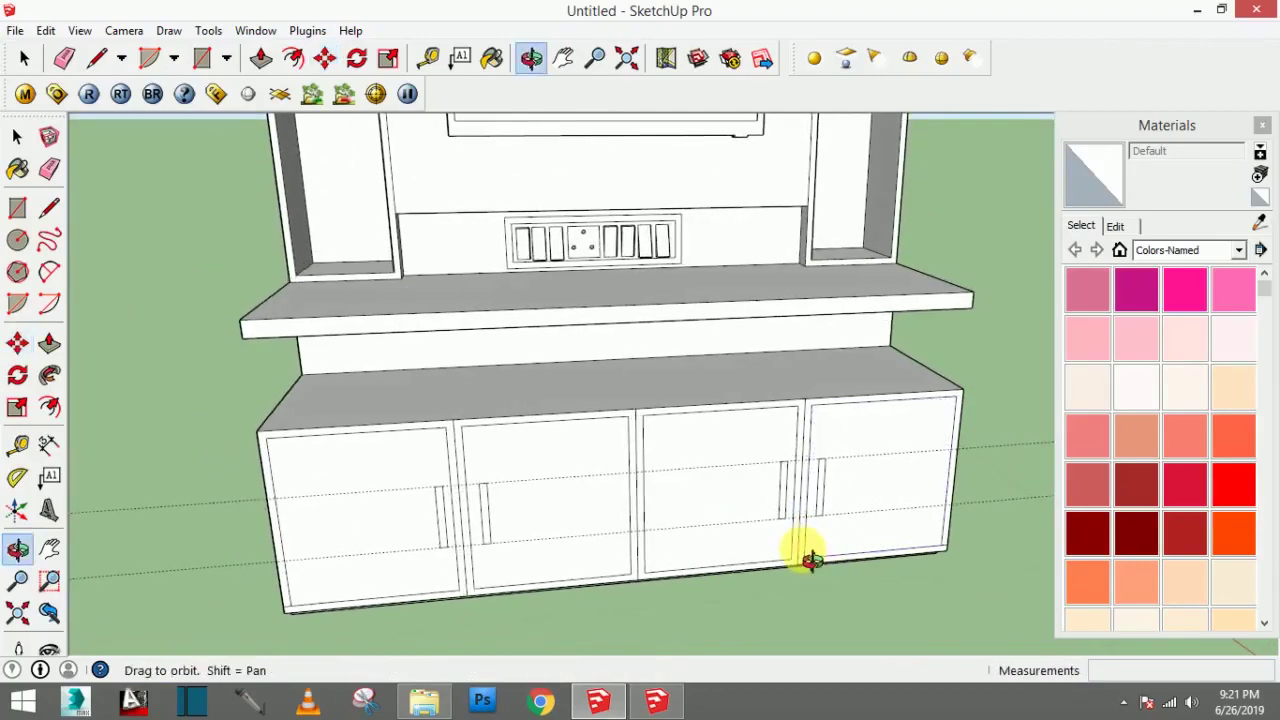
pyautogui.scroll(-3, 368, 517)
# Step: Orbit to a frontal view and zoom into the upper-left shelf niche's ceiling
pyautogui.click(17, 137)
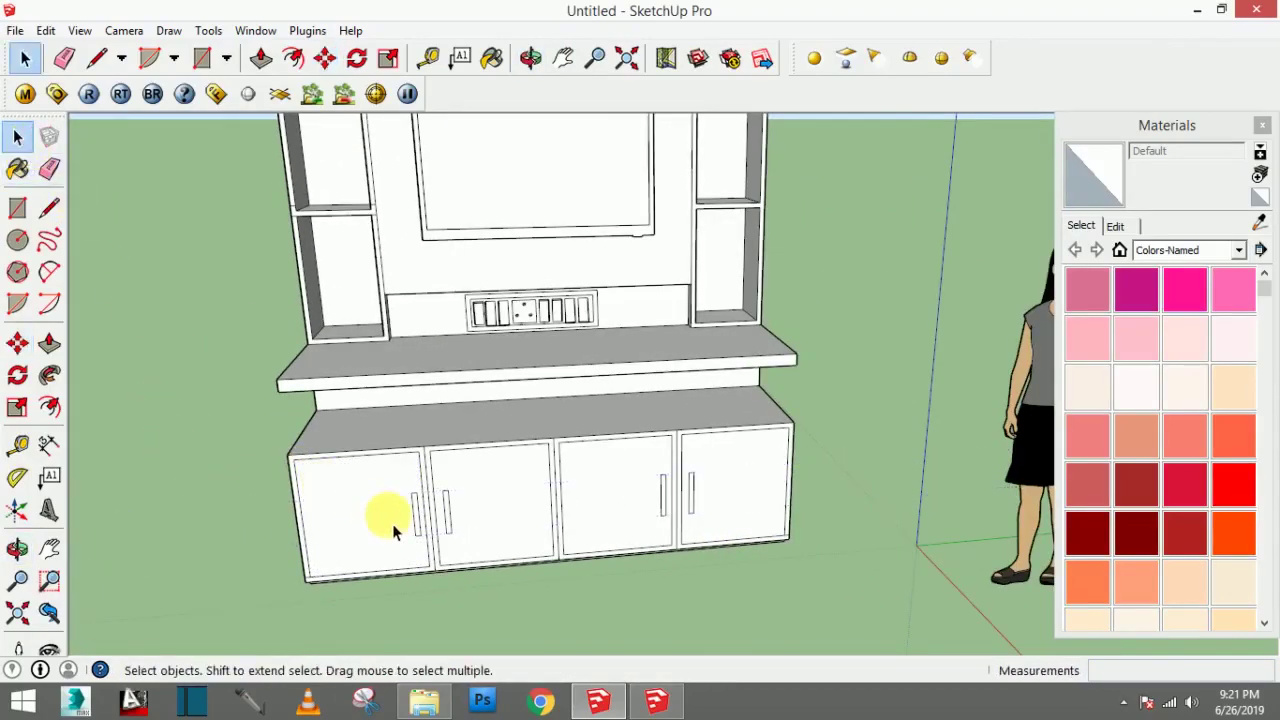
pyautogui.moveTo(392, 523)
pyautogui.mouseDown(button='middle')
pyautogui.moveTo(466, 534)
pyautogui.moveTo(563, 503)
pyautogui.moveTo(556, 495)
pyautogui.mouseUp(button='middle')
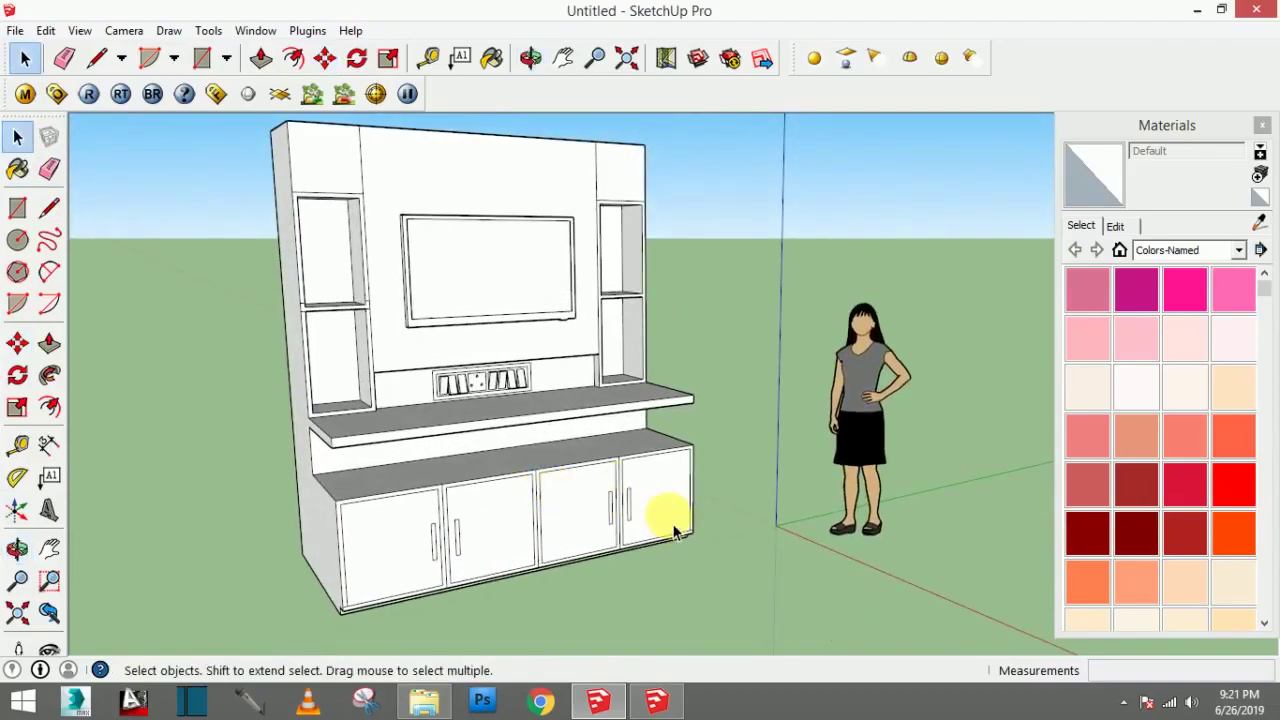
pyautogui.moveTo(656, 538)
pyautogui.mouseDown(button='middle')
pyautogui.moveTo(571, 509)
pyautogui.moveTo(537, 557)
pyautogui.moveTo(471, 423)
pyautogui.moveTo(582, 327)
pyautogui.moveTo(571, 320)
pyautogui.mouseUp(button='middle')
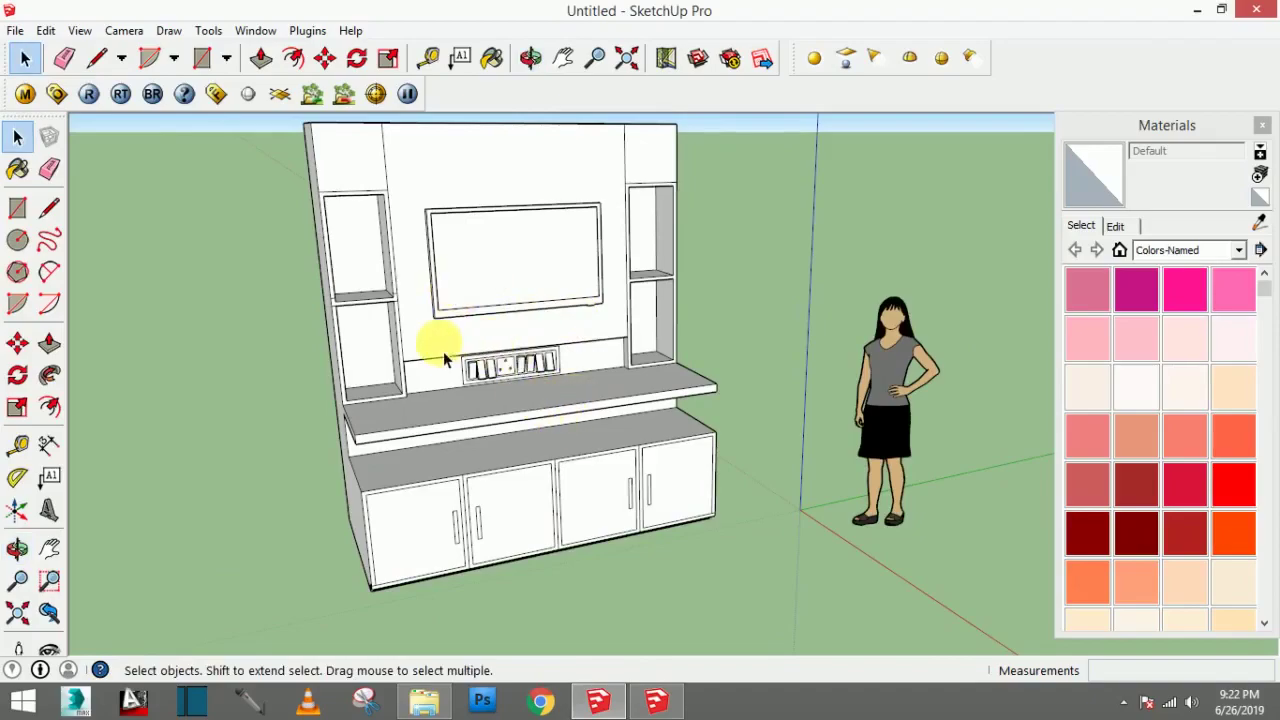
pyautogui.scroll(2, 377, 226)
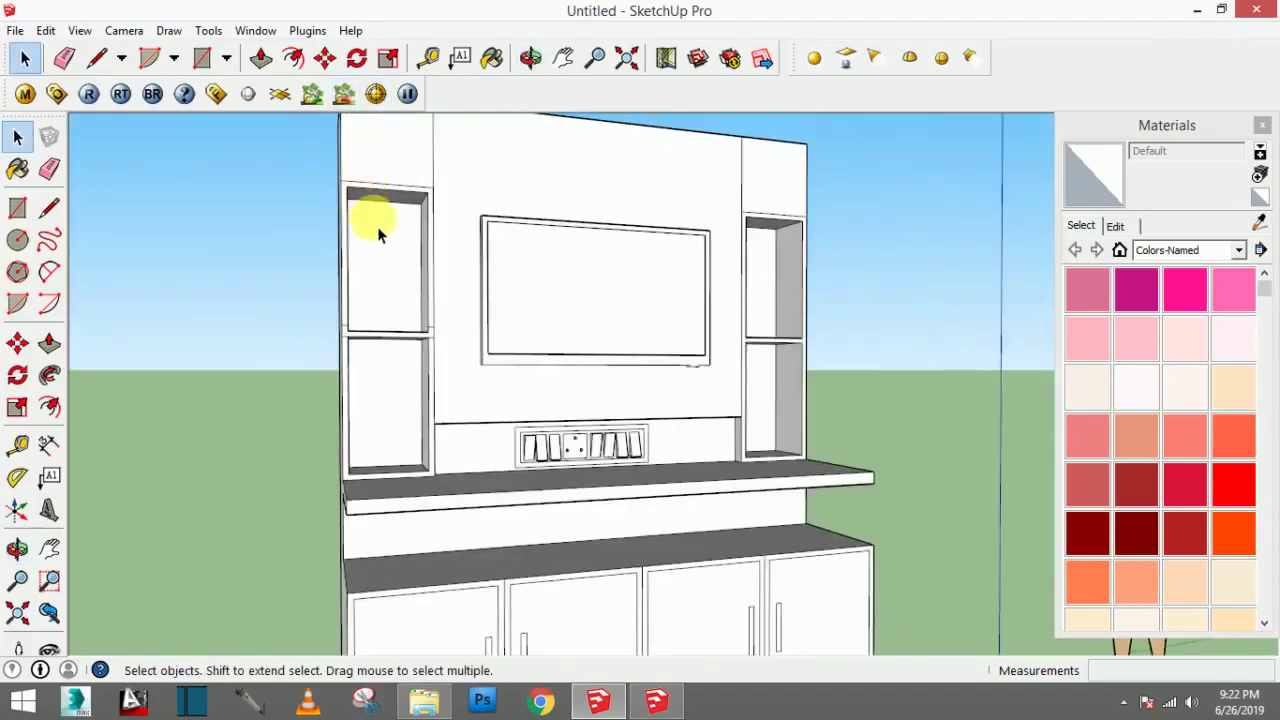
pyautogui.scroll(2, 471, 200)
pyautogui.scroll(2, 410, 180)
pyautogui.scroll(2, 430, 183)
# Step: Draw a circle on the niche ceiling and offset a ring inside it
pyautogui.scroll(2, 440, 205)
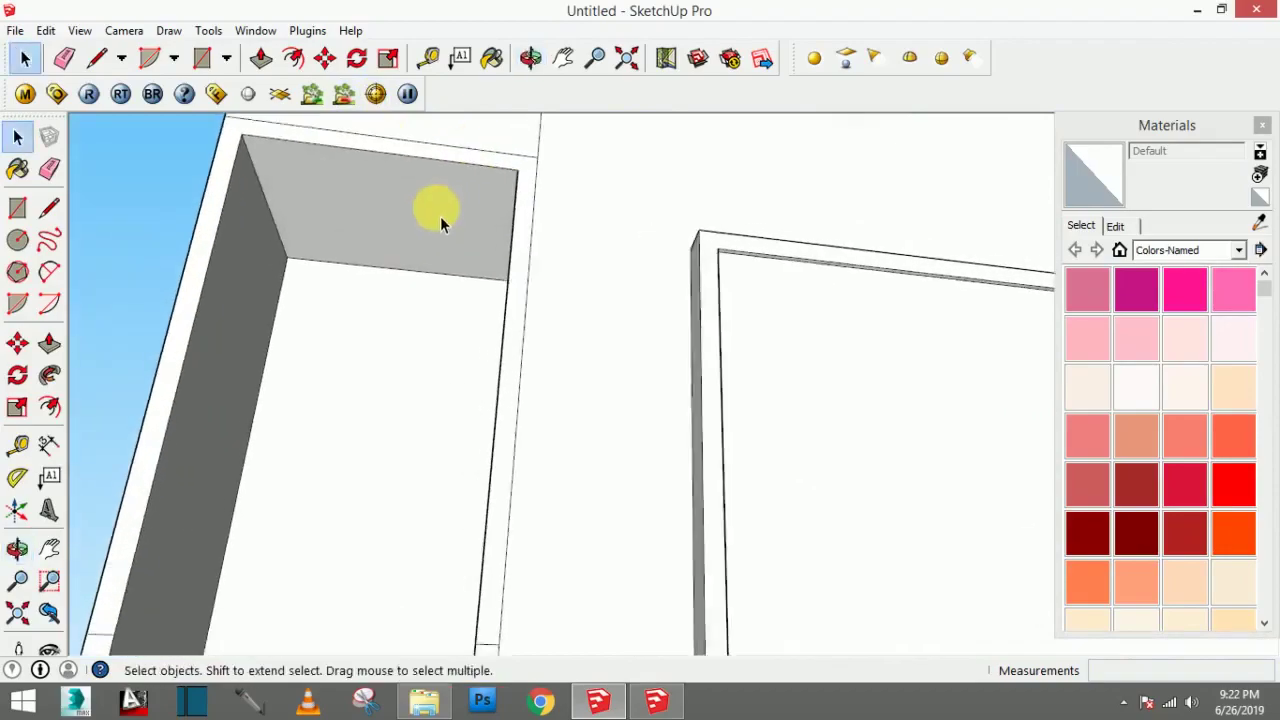
pyautogui.scroll(2, 450, 200)
pyautogui.click(17, 240)
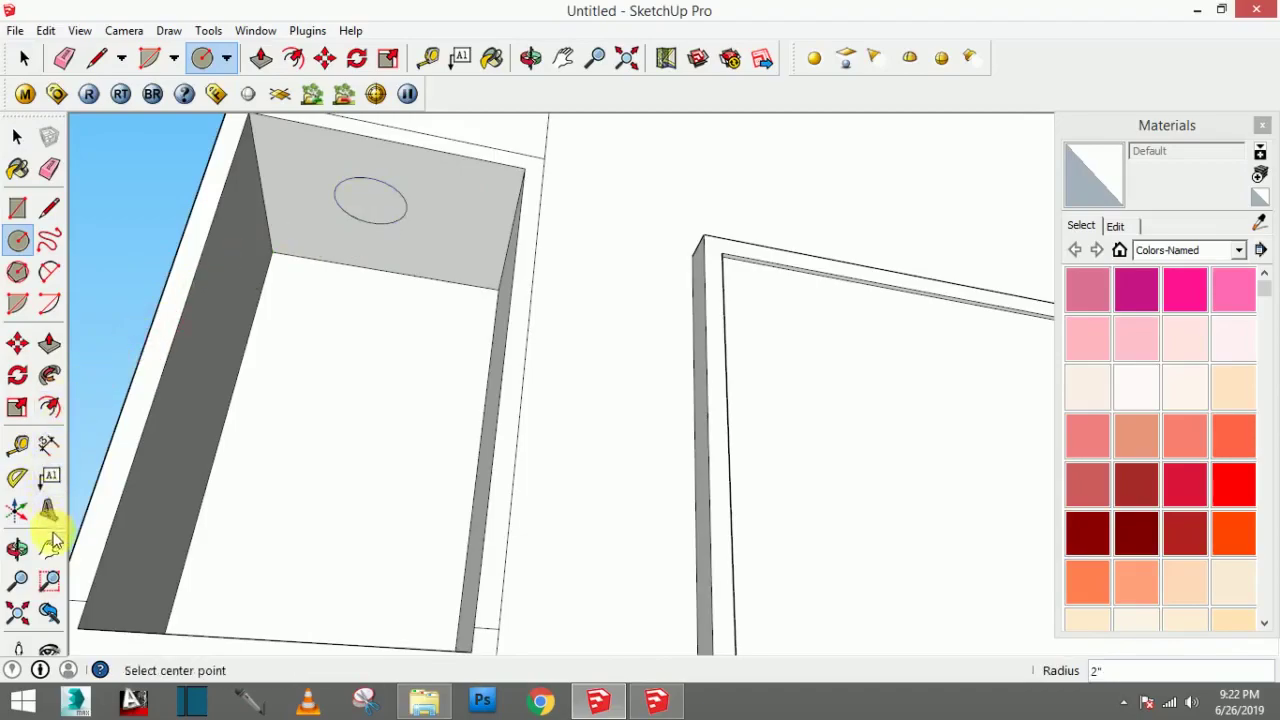
pyautogui.click(49, 407)
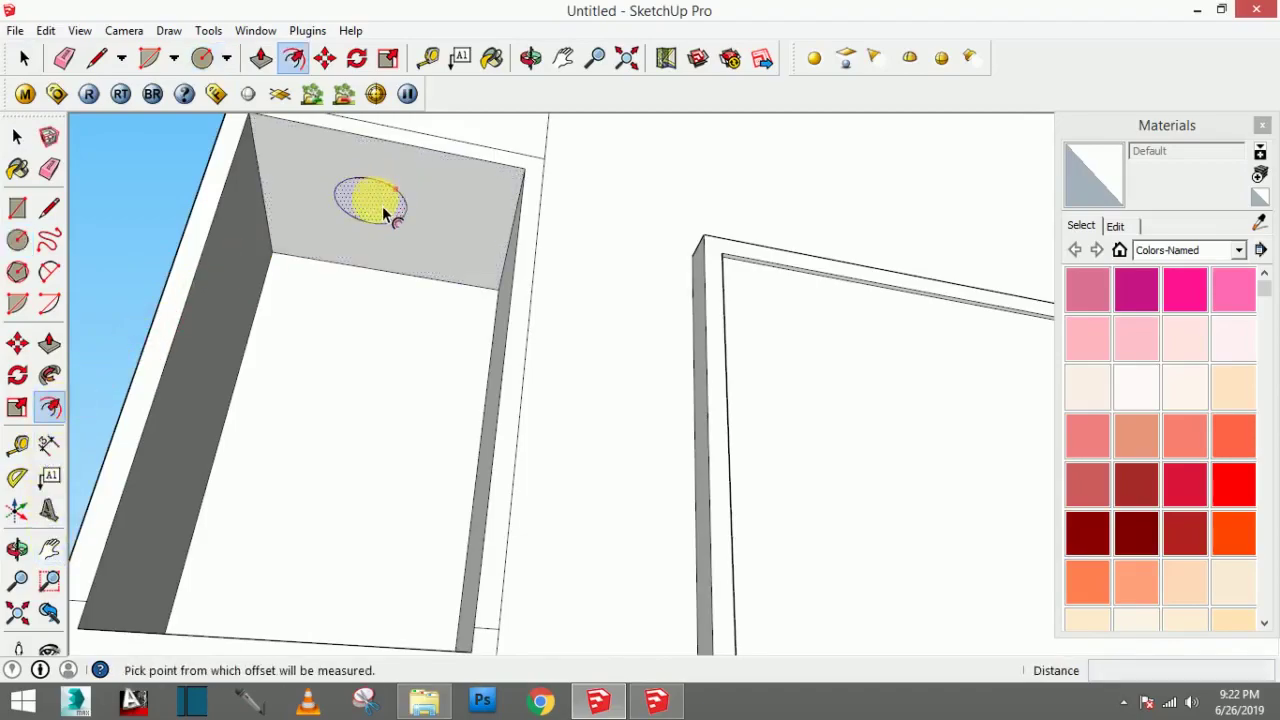
pyautogui.click(383, 215)
pyautogui.write('.3')
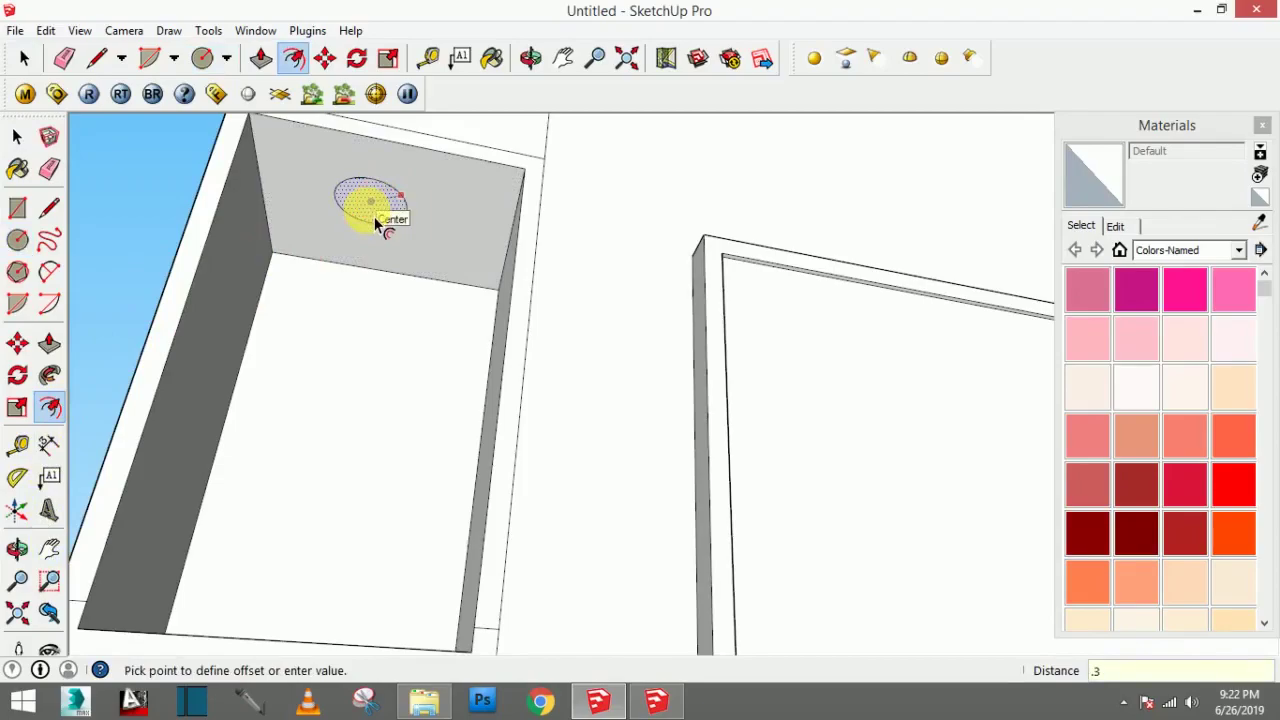
pyautogui.press('Return')
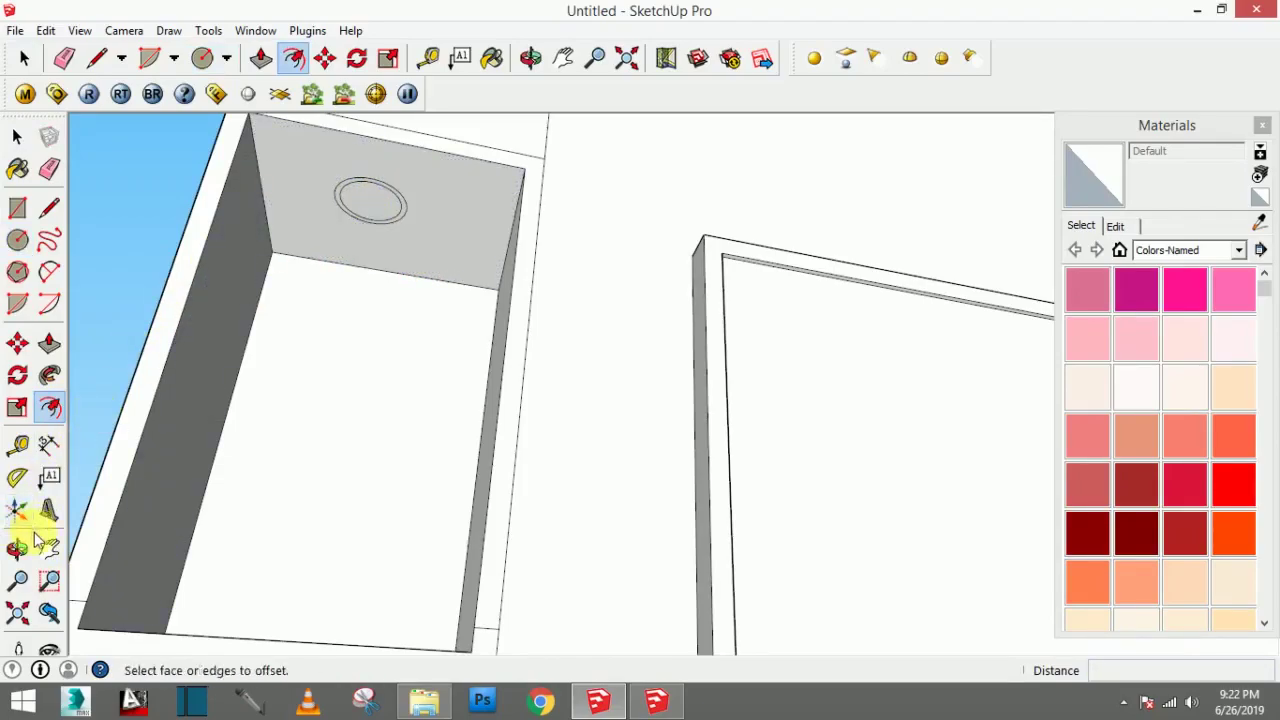
# Step: Push the circle face into the panel to form a shallow recess
pyautogui.click(49, 343)
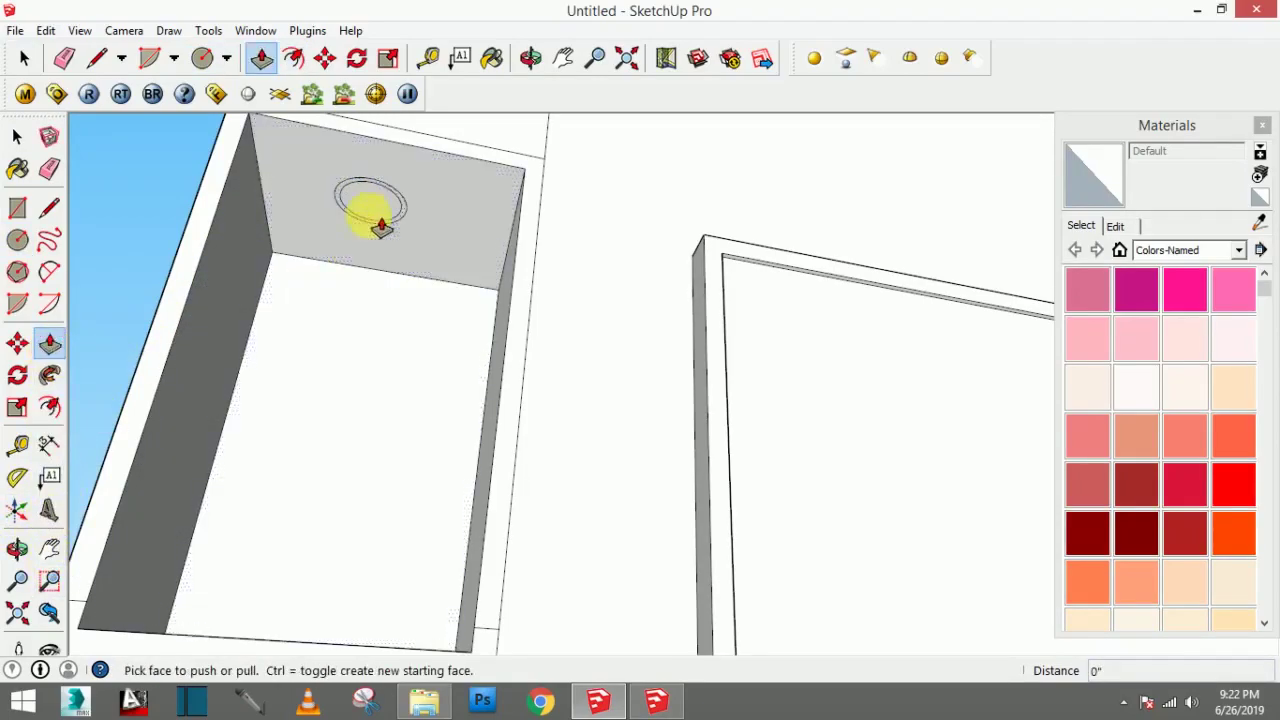
pyautogui.click(370, 218)
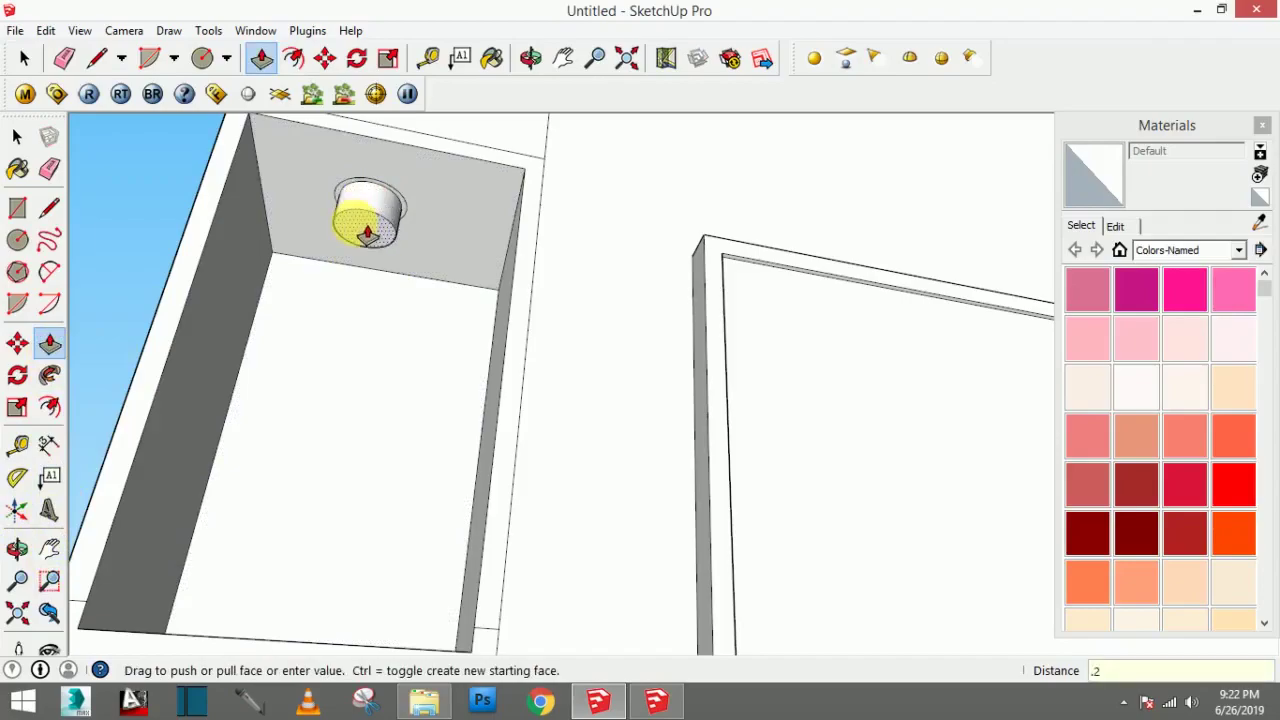
pyautogui.click(370, 230)
pyautogui.scroll(3, 391, 226)
pyautogui.scroll(3, 380, 190)
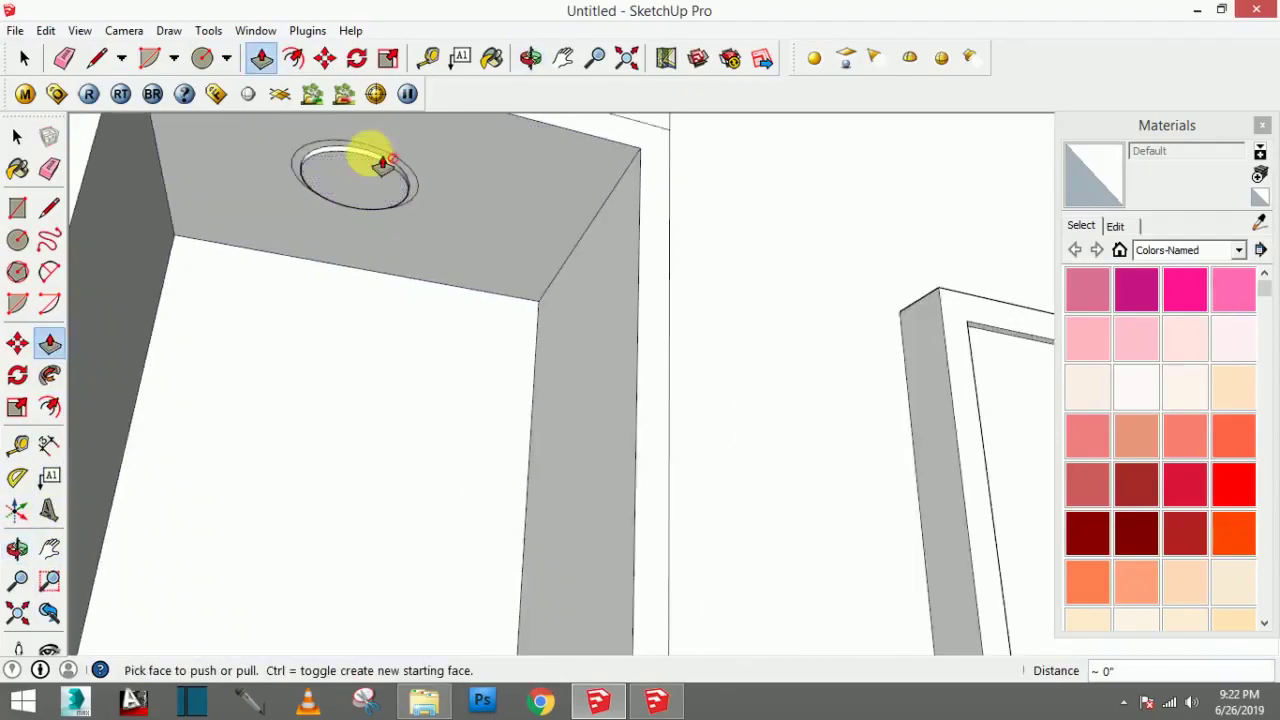
pyautogui.moveTo(371, 157)
pyautogui.mouseDown(button='middle')
pyautogui.moveTo(384, 200)
pyautogui.moveTo(337, 177)
pyautogui.moveTo(357, 200)
pyautogui.moveTo(371, 180)
pyautogui.mouseUp(button='middle')
# Step: Push the circle face right through the panel to make a hole
pyautogui.click(370, 198)
pyautogui.write('.1')
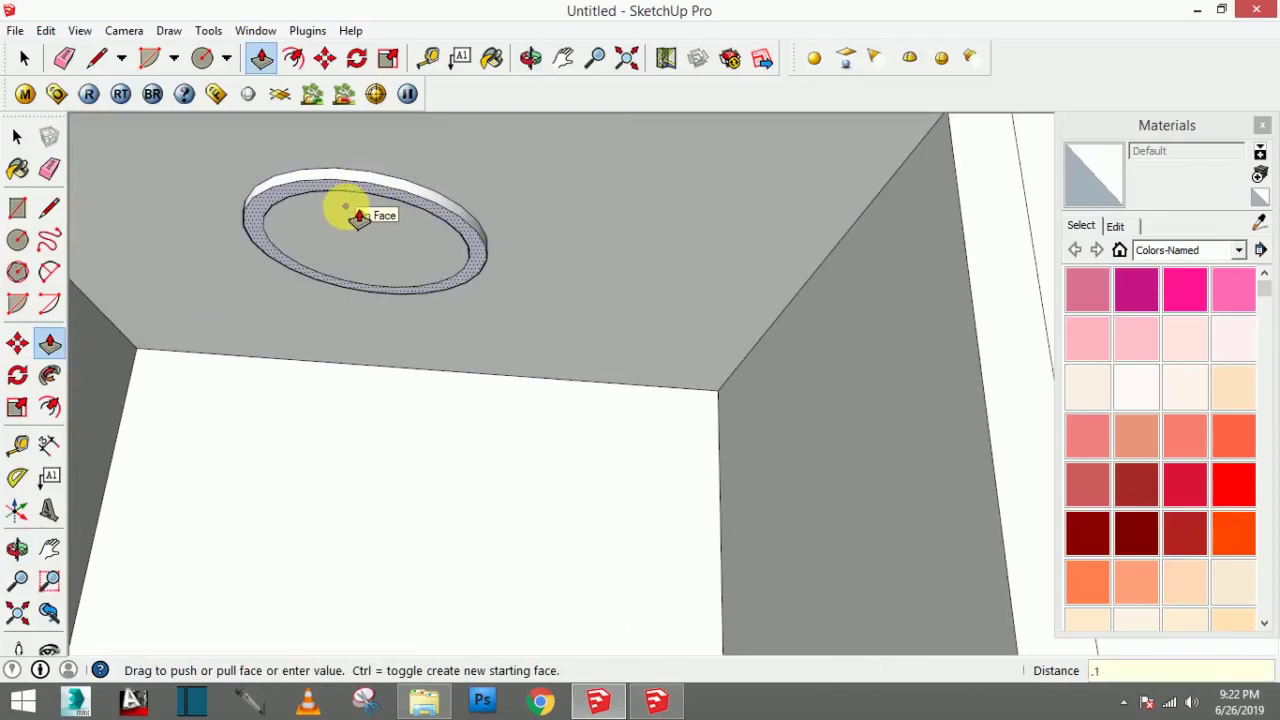
pyautogui.click(358, 216)
pyautogui.moveTo(430, 210)
pyautogui.mouseDown(button='middle')
pyautogui.moveTo(414, 163)
pyautogui.moveTo(428, 151)
pyautogui.moveTo(380, 205)
pyautogui.mouseUp(button='middle')
pyautogui.click(395, 225)
pyautogui.click(397, 211)
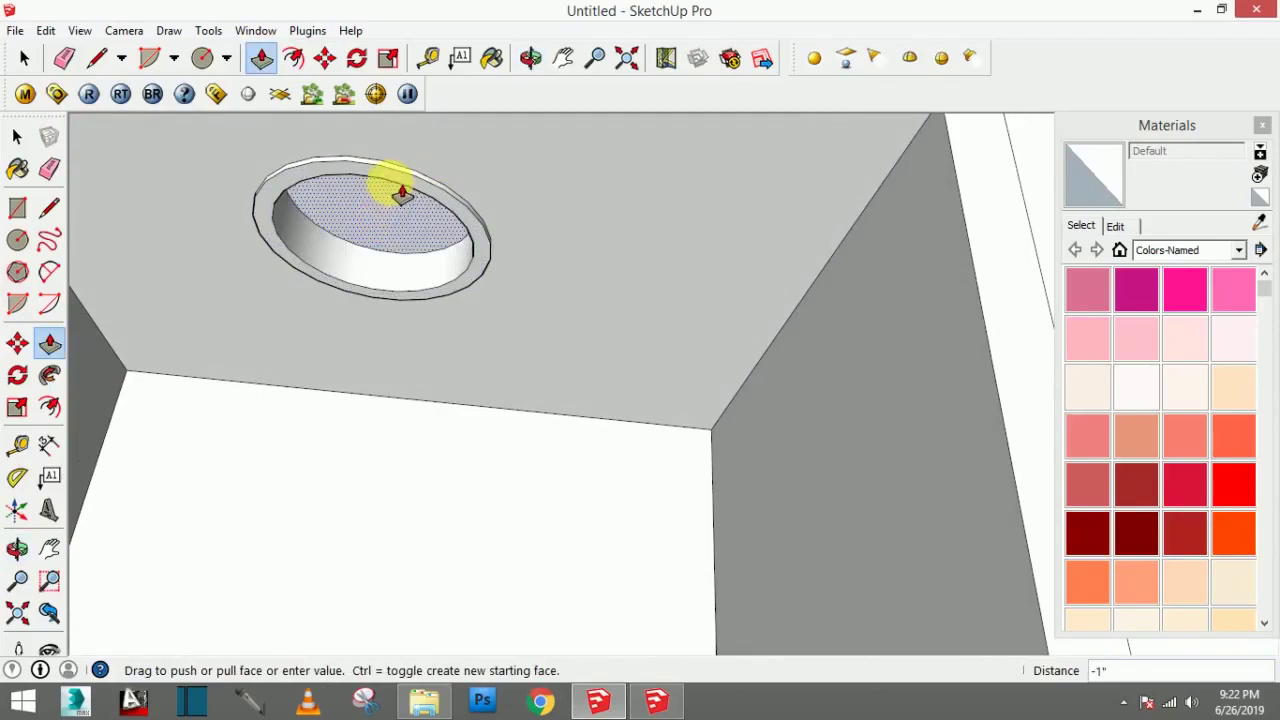
pyautogui.click(391, 221)
pyautogui.click(391, 220)
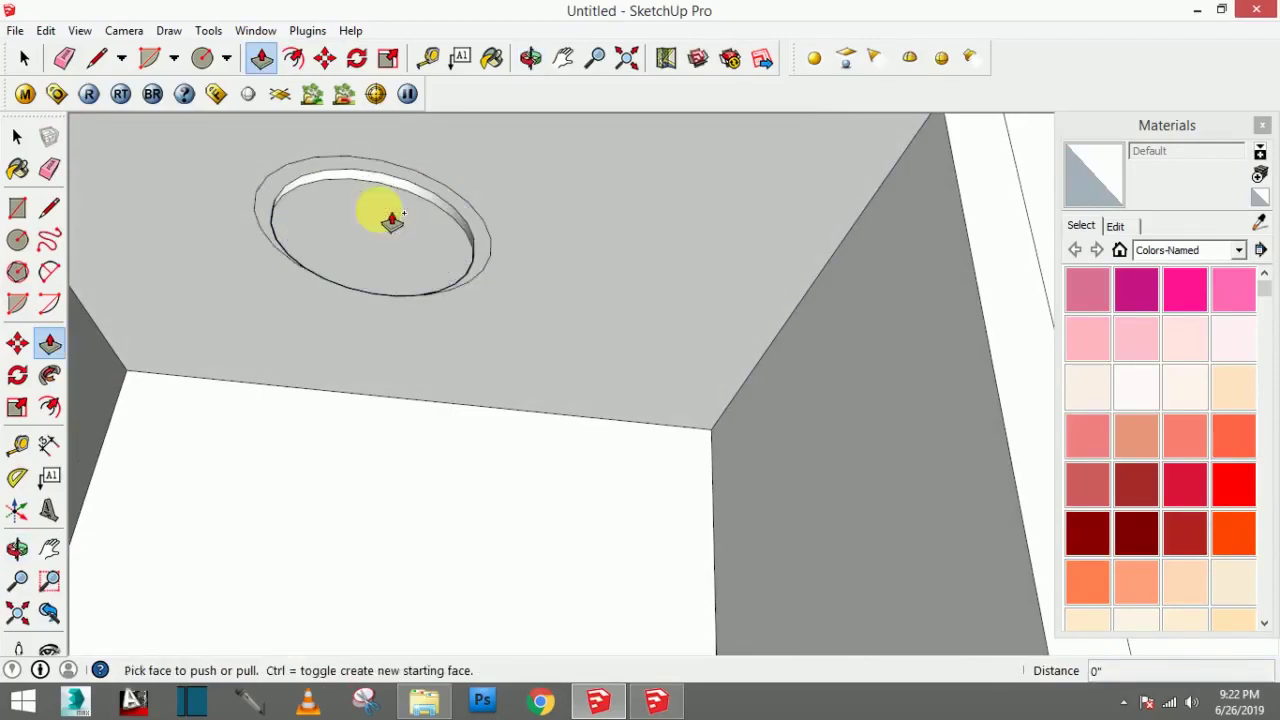
# Step: Extrude the ring around the hole, undoing the 4-inch tube and redoing it as a thin rim
pyautogui.click(405, 193)
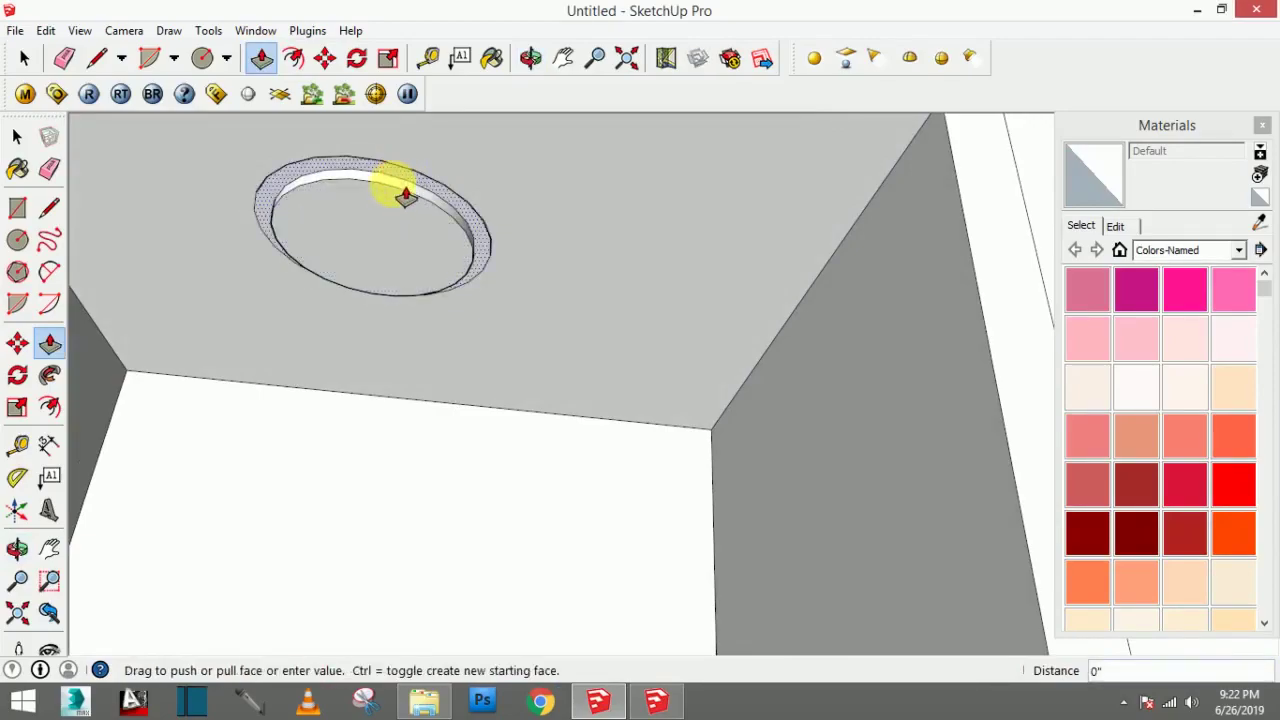
pyautogui.write('4')
pyautogui.press('Return')
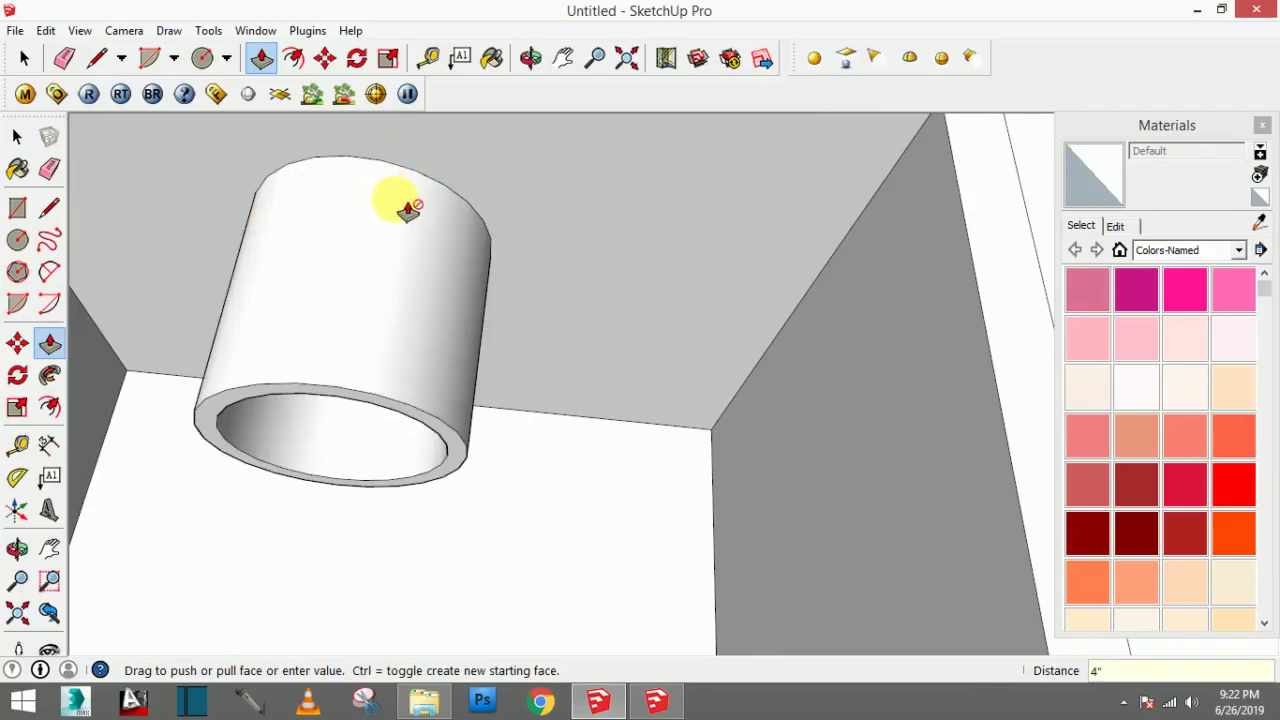
pyautogui.hotkey('ctrl', 'z')
pyautogui.click(399, 208)
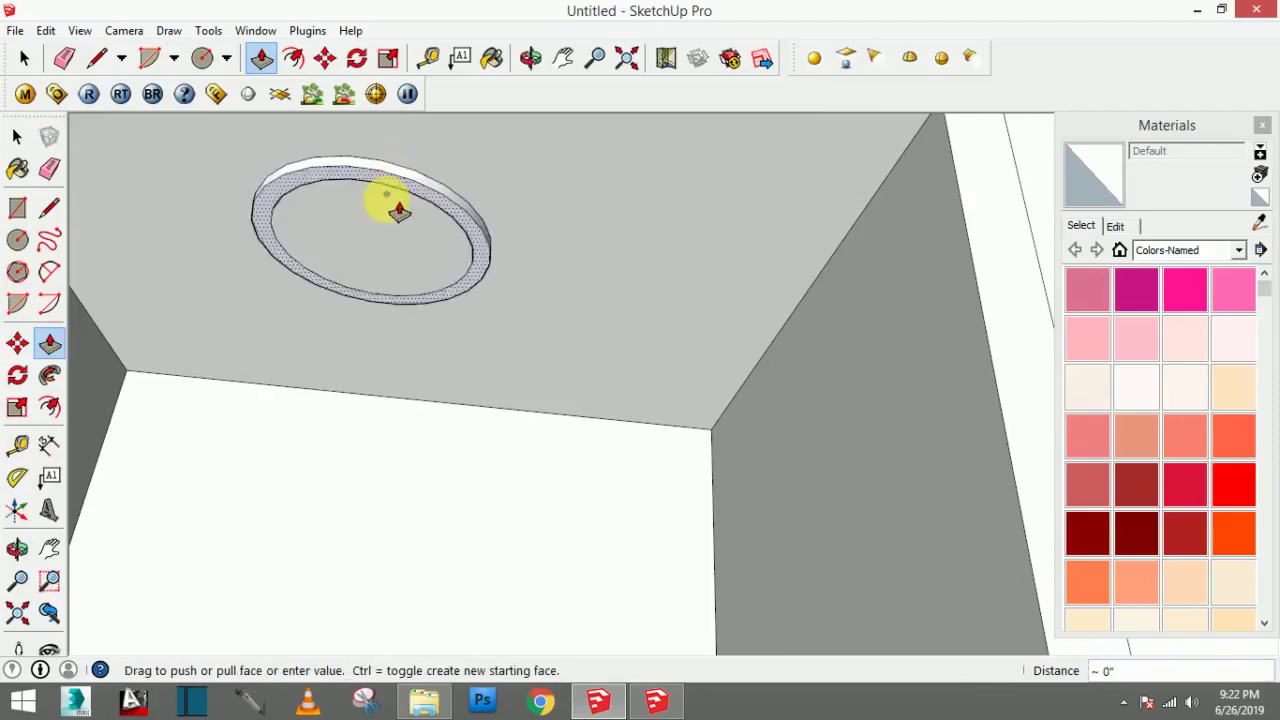
pyautogui.press('Return')
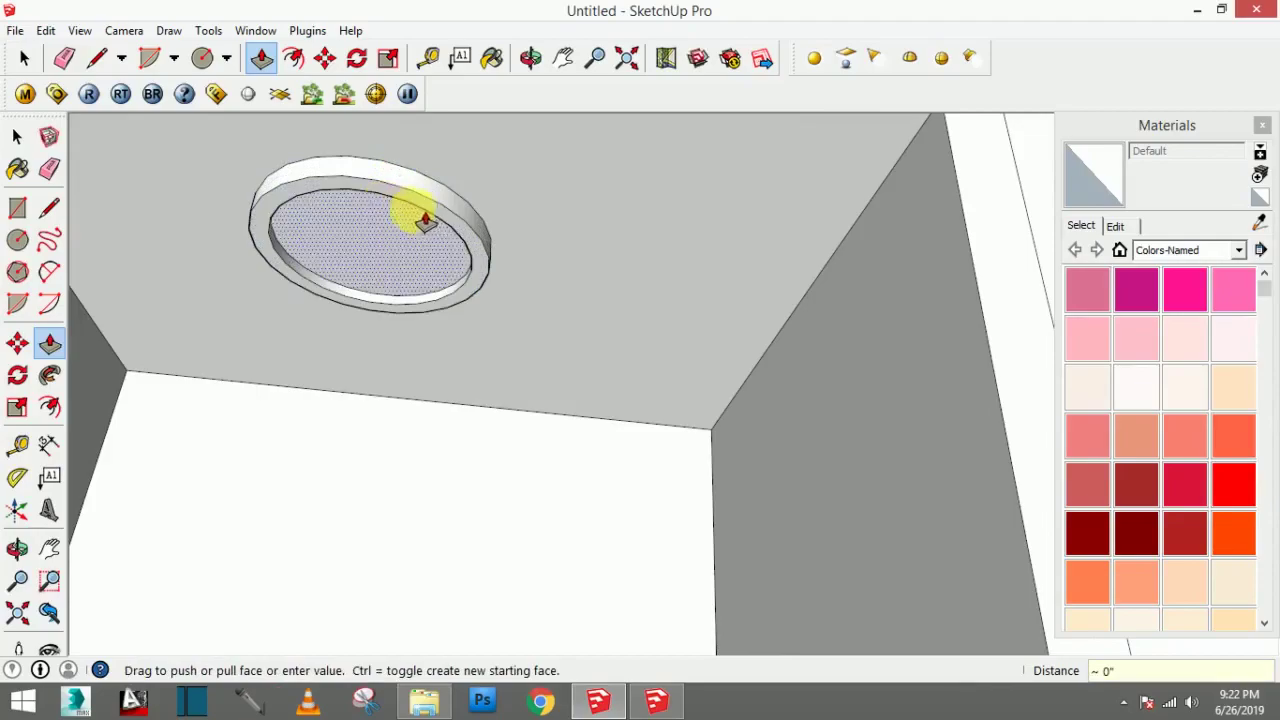
pyautogui.moveTo(399, 213)
pyautogui.mouseDown(button='middle')
pyautogui.moveTo(420, 157)
pyautogui.moveTo(451, 177)
pyautogui.moveTo(376, 225)
pyautogui.moveTo(449, 257)
pyautogui.moveTo(457, 277)
pyautogui.moveTo(520, 272)
pyautogui.moveTo(509, 480)
pyautogui.moveTo(483, 277)
pyautogui.moveTo(480, 409)
pyautogui.moveTo(437, 380)
pyautogui.moveTo(420, 400)
pyautogui.mouseUp(button='middle')
# Step: Draw a circle on the lower-left shelf's top panel and offset it inward by 5
pyautogui.scroll(2, 420, 400)
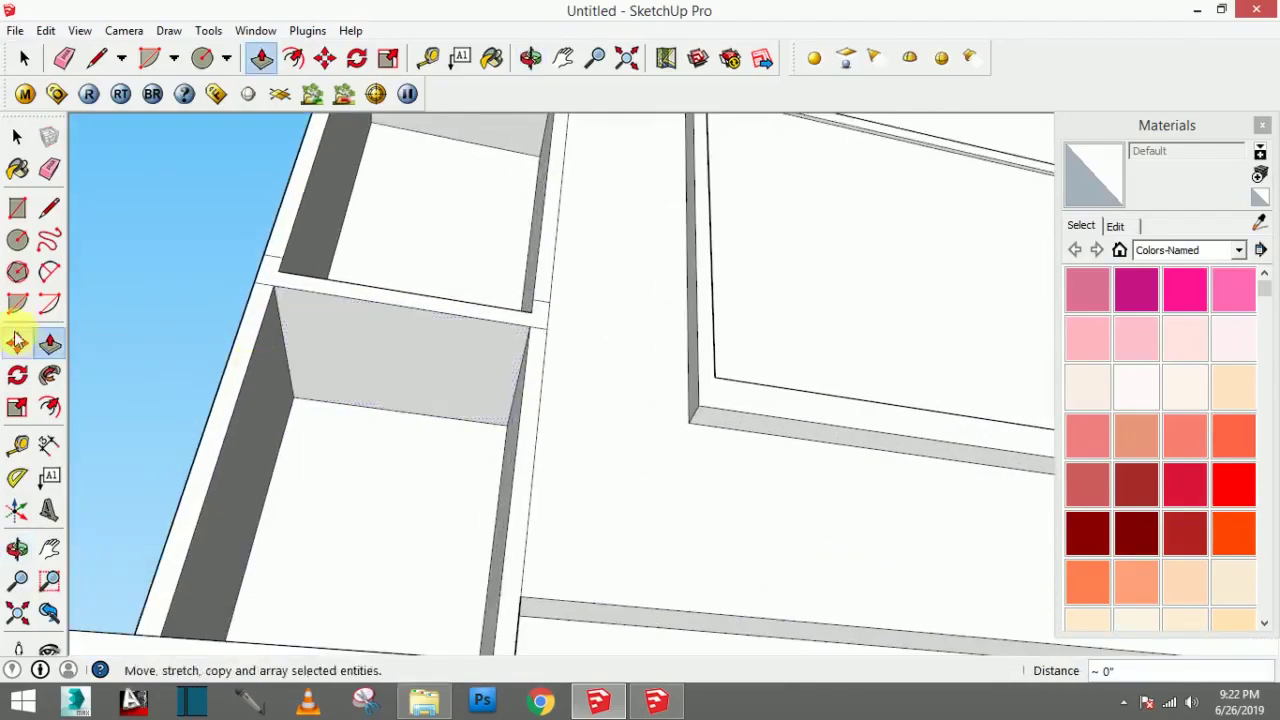
pyautogui.click(17, 240)
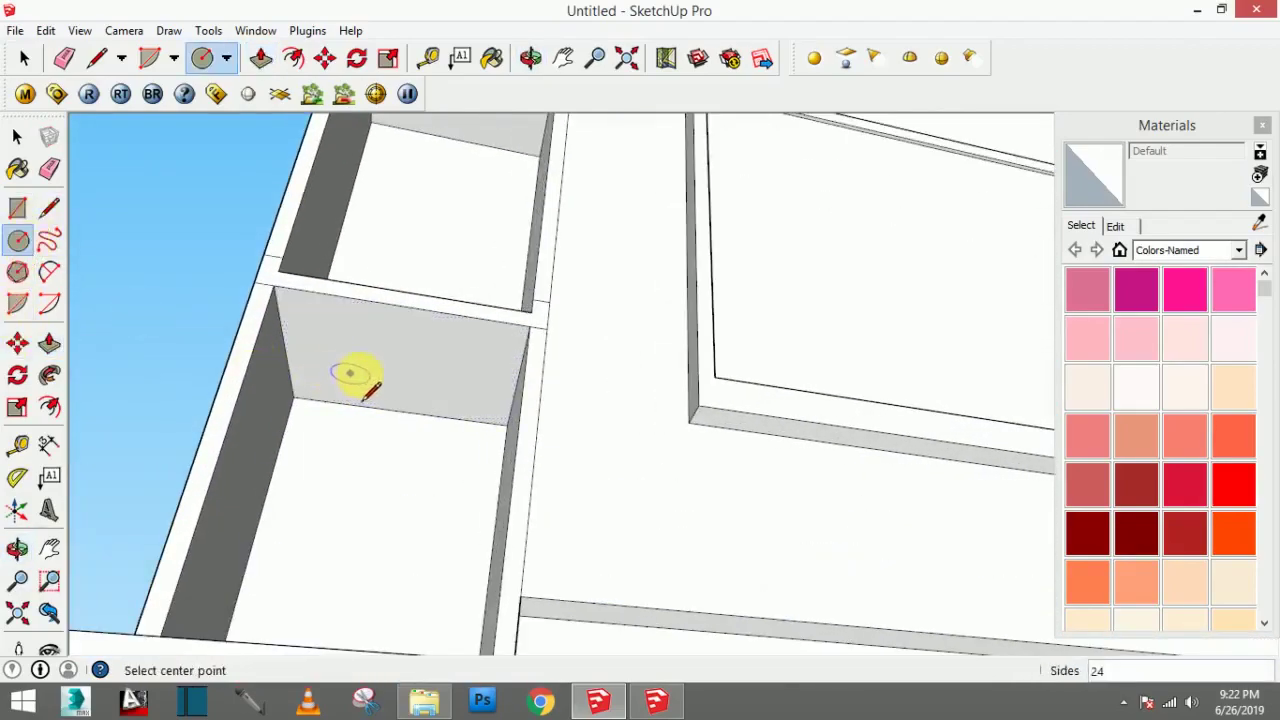
pyautogui.click(420, 396)
pyautogui.moveTo(451, 380); pyautogui.dragTo(470, 352, button='middle')
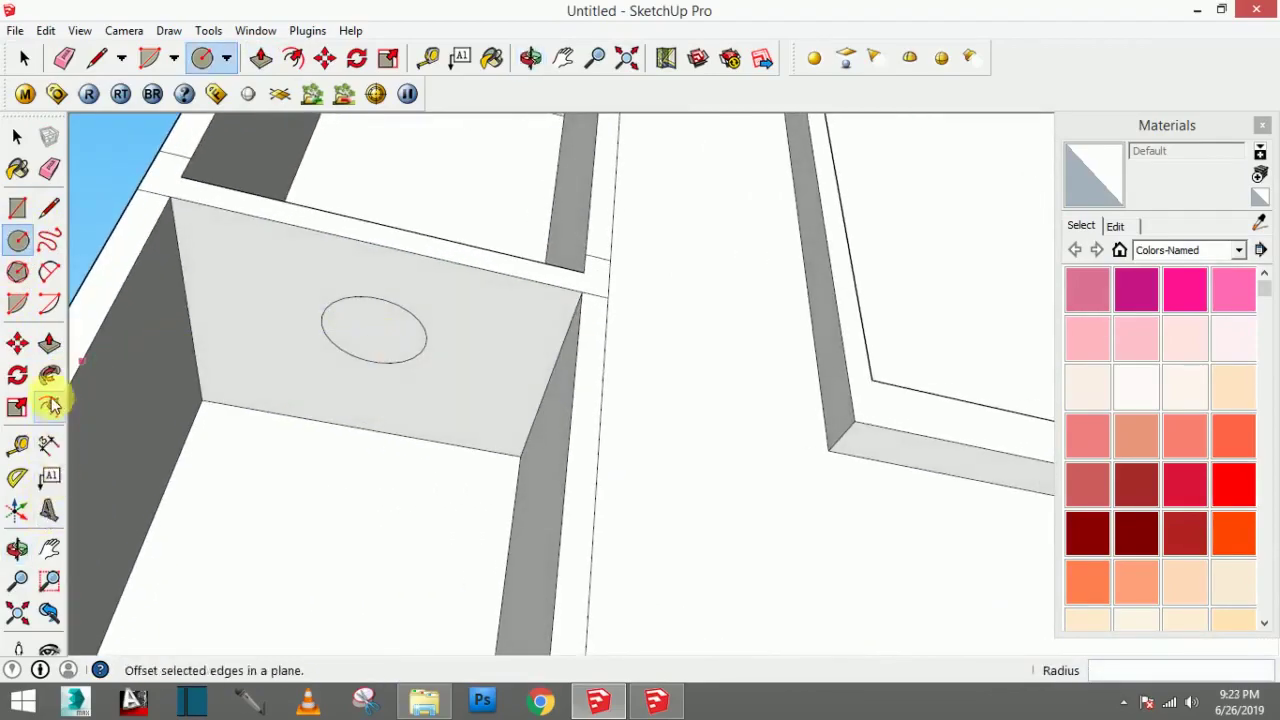
pyautogui.click(49, 344)
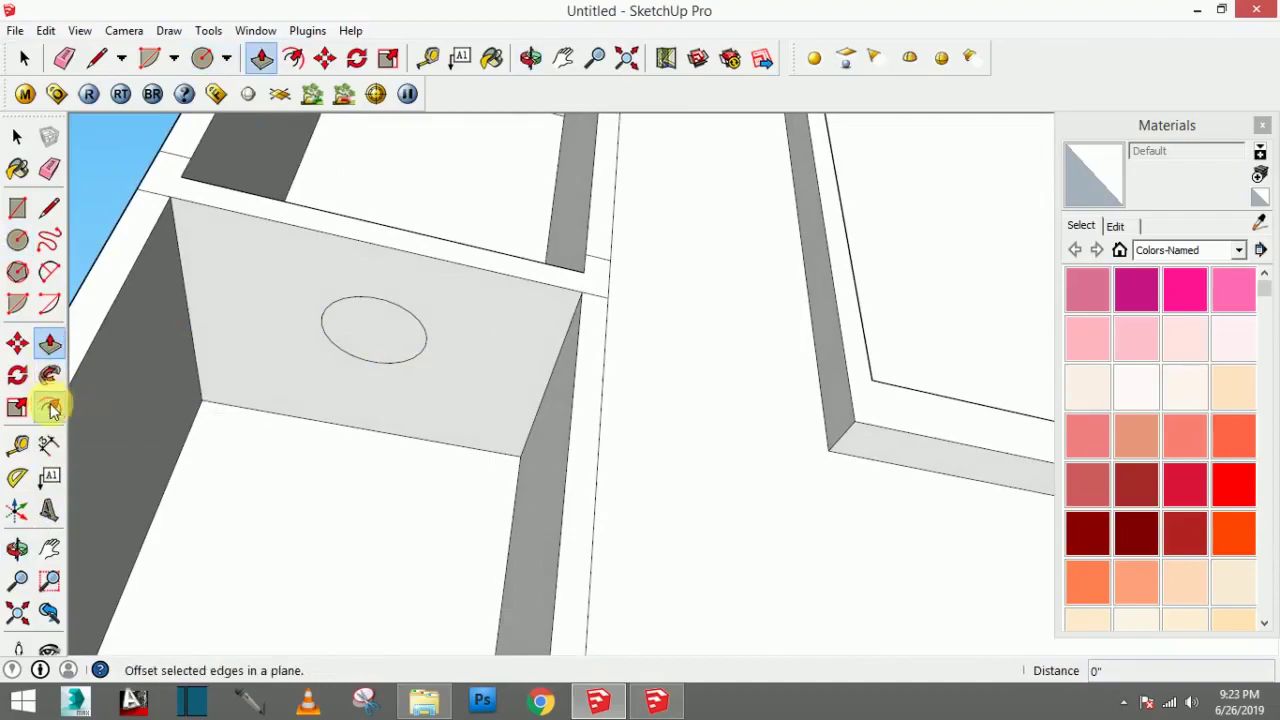
pyautogui.click(52, 408)
pyautogui.click(390, 348)
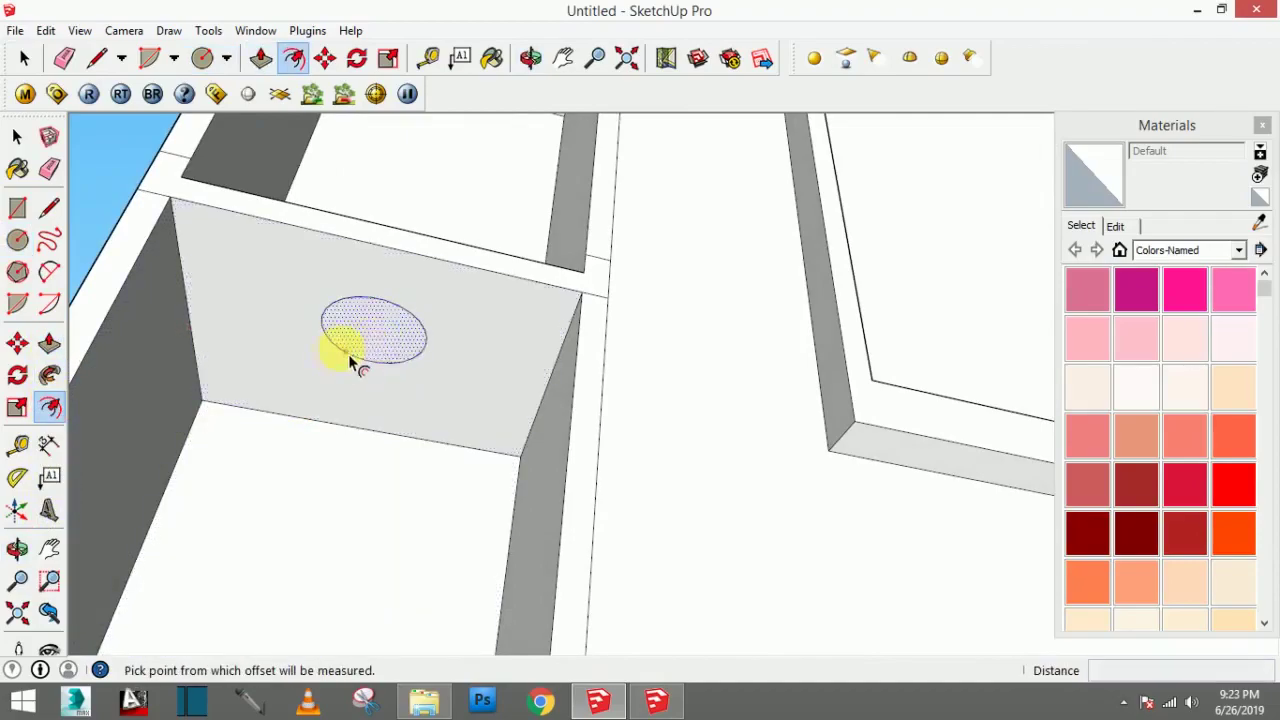
pyautogui.click(55, 395)
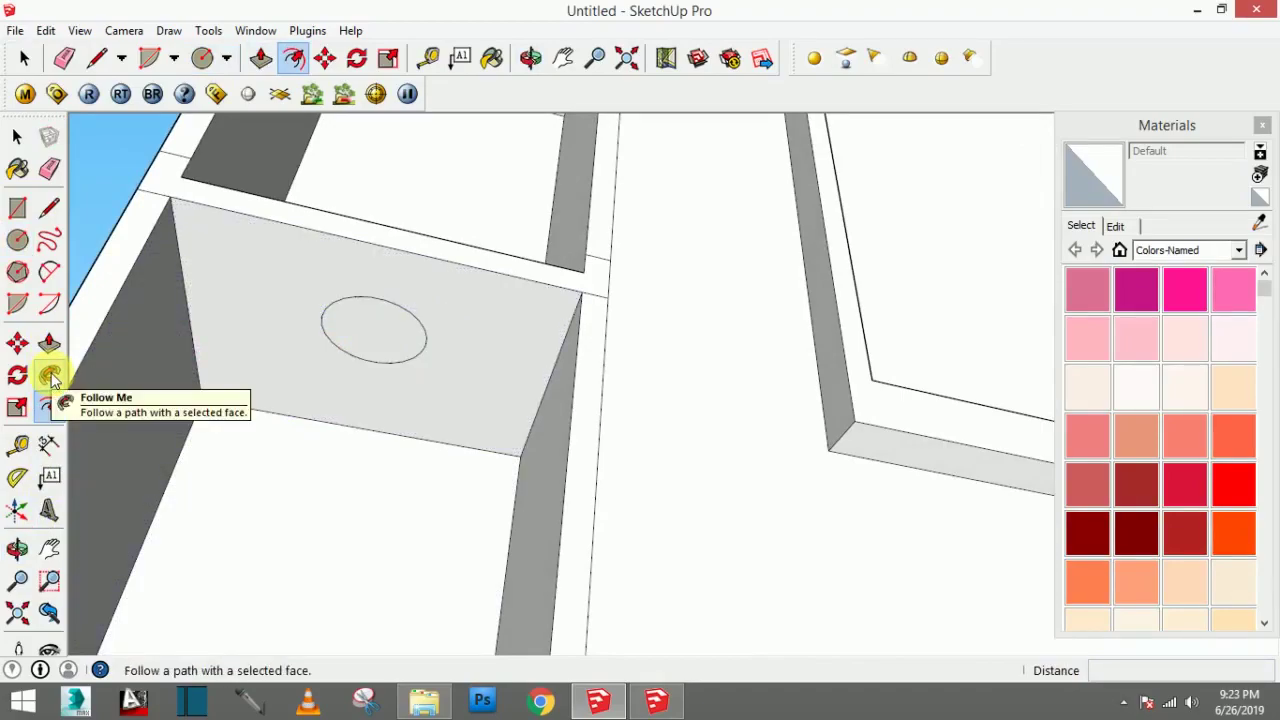
pyautogui.click(355, 345)
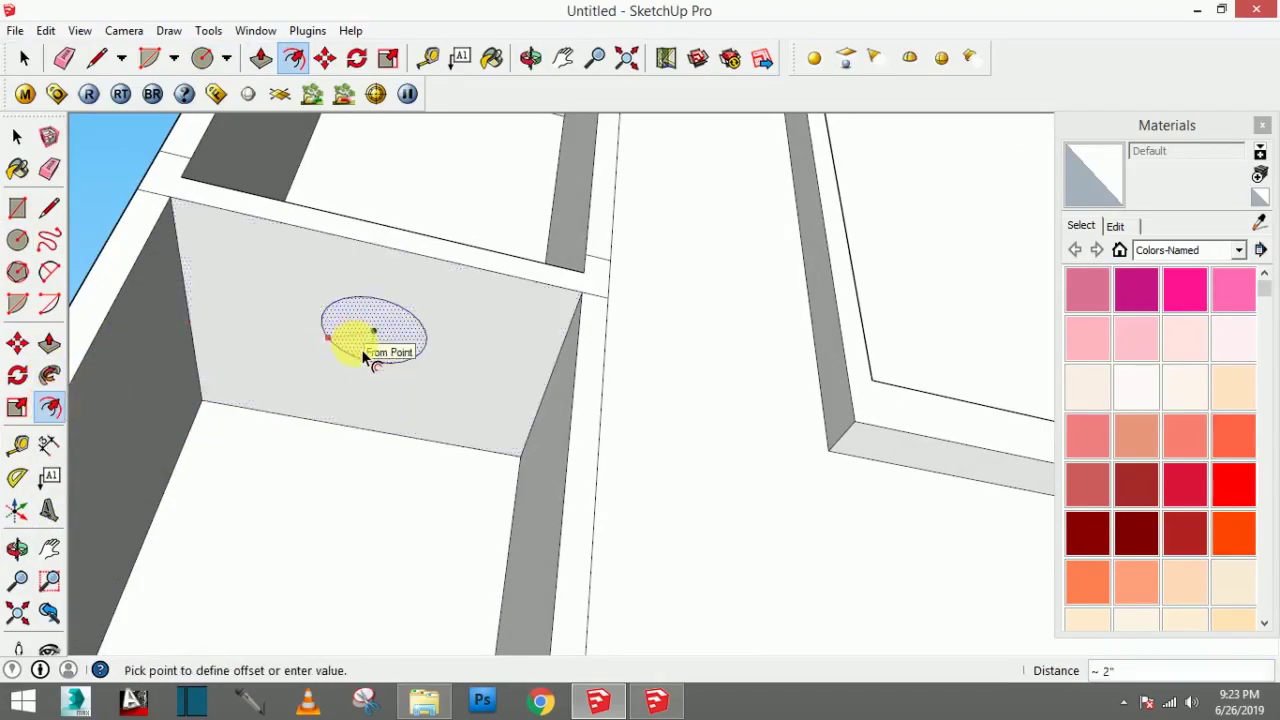
pyautogui.write('5')
pyautogui.press('Return')
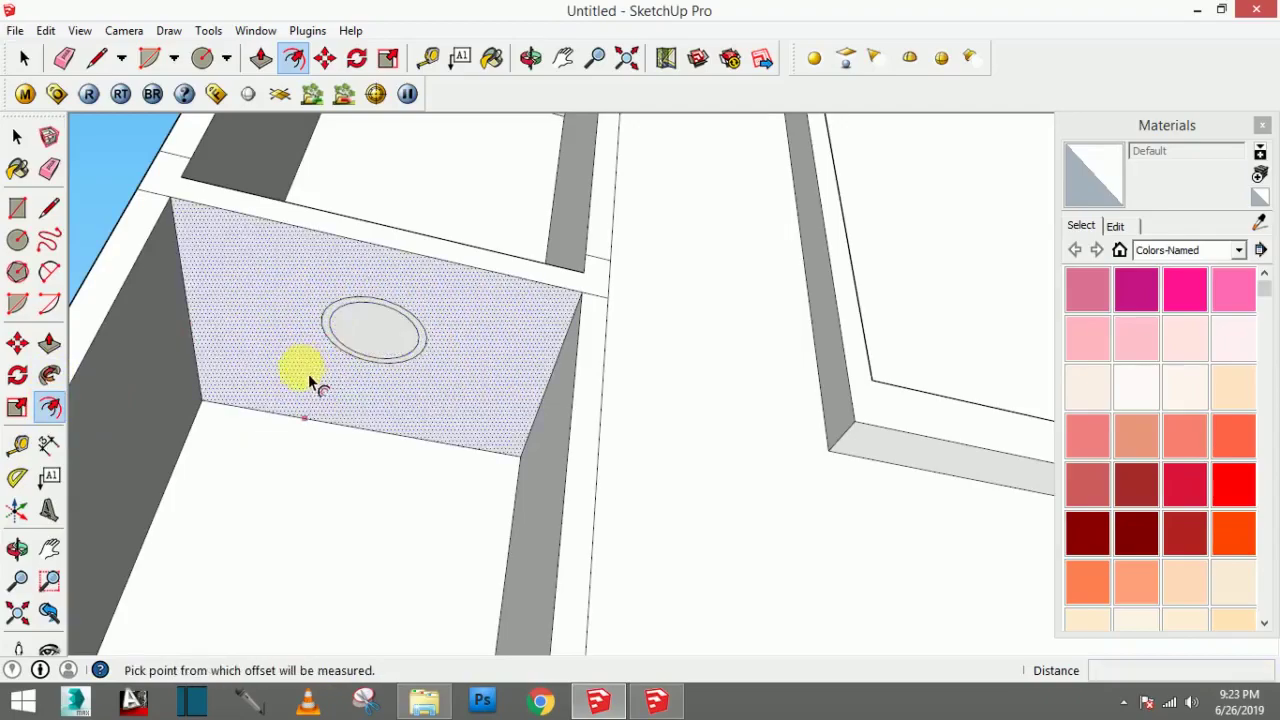
# Step: Push the inner circle in and pull the ring out into a thin rim
pyautogui.scroll(2, 100, 380)
pyautogui.click(50, 345)
pyautogui.click(457, 329)
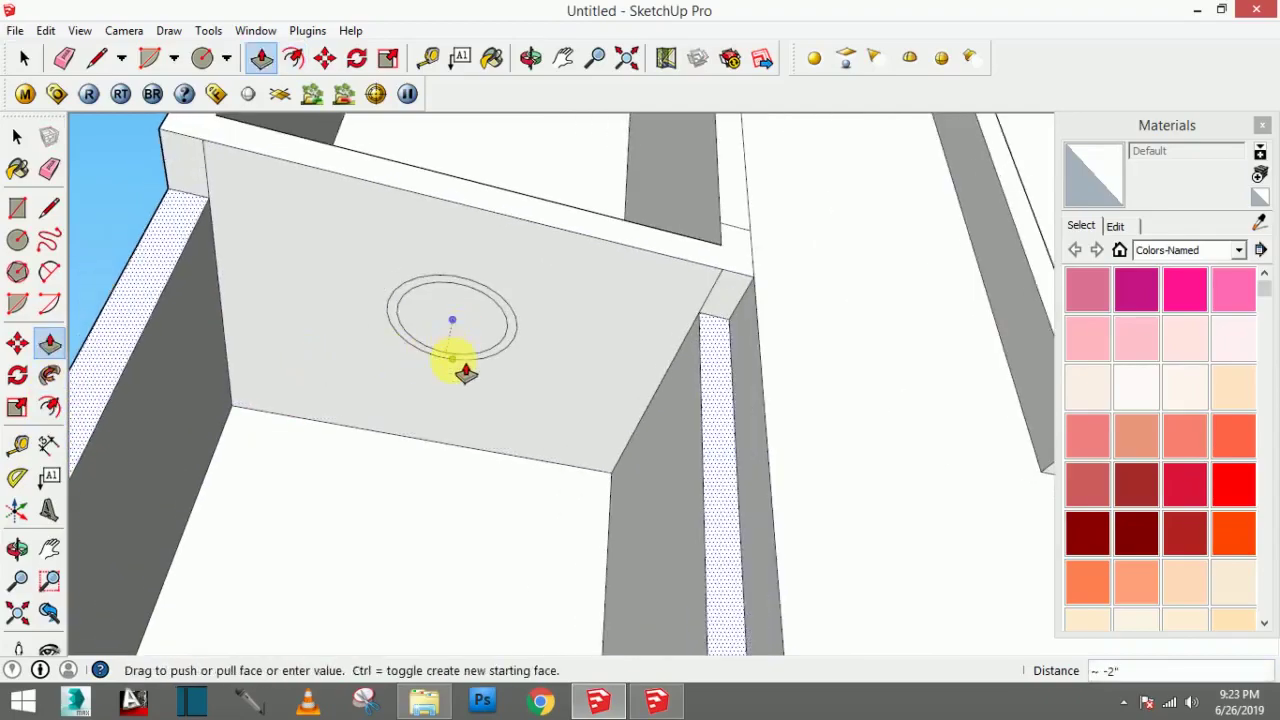
pyautogui.click(457, 363)
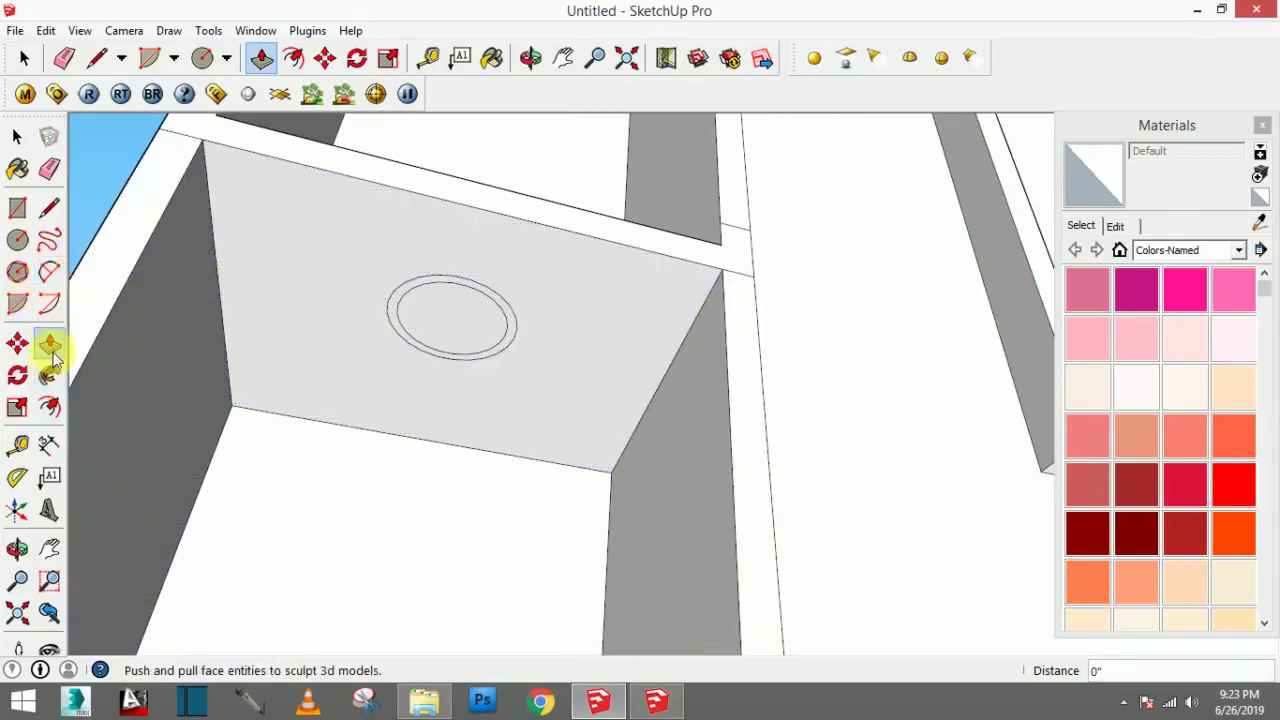
pyautogui.click(488, 345)
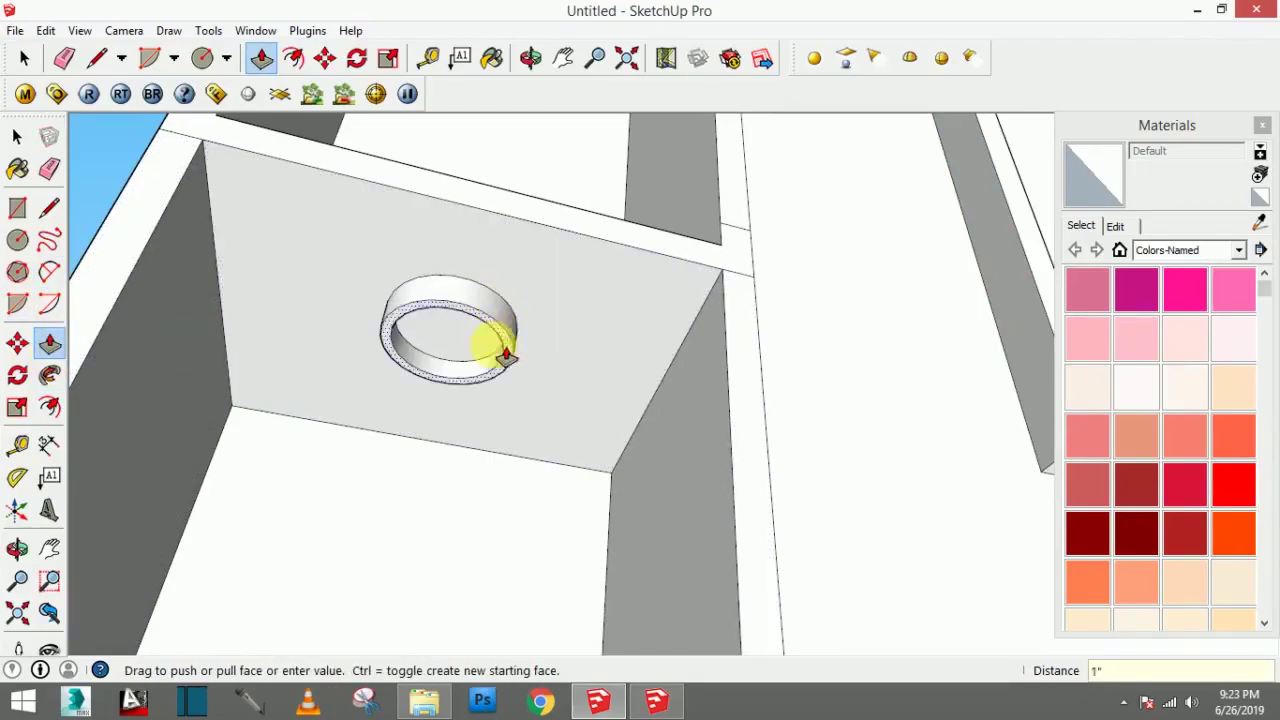
pyautogui.press('Return')
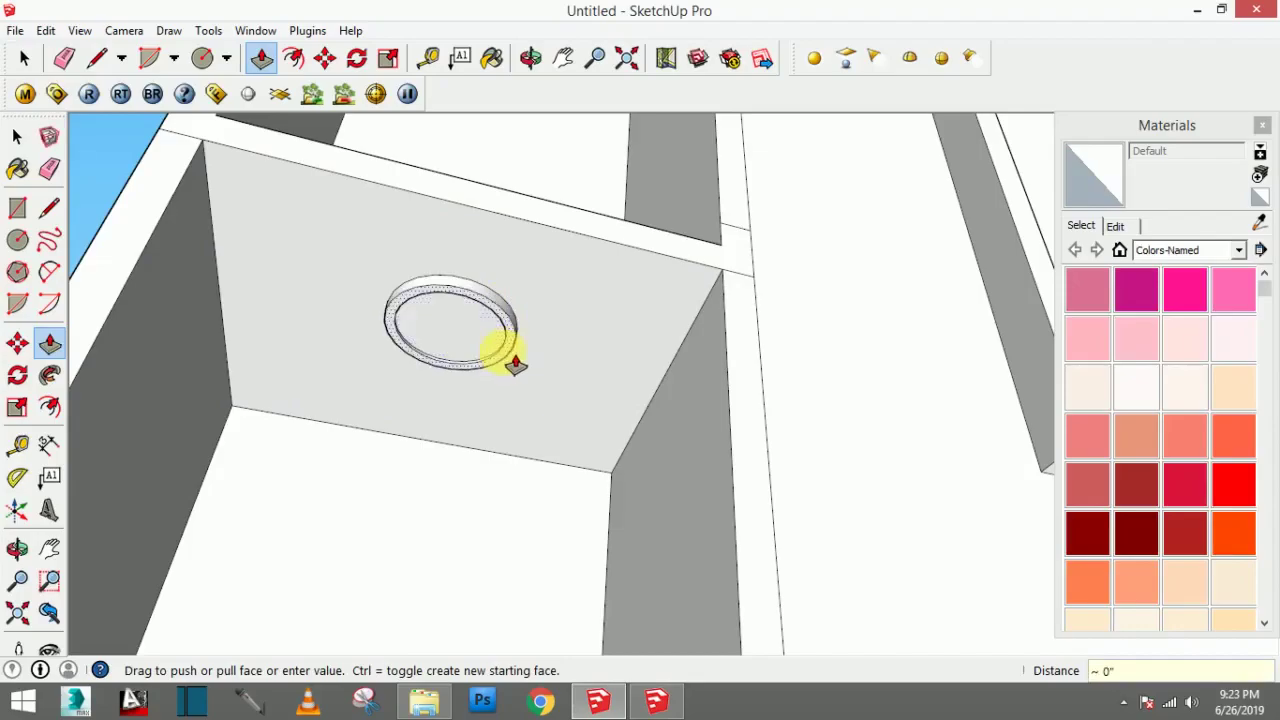
pyautogui.moveTo(507, 350)
pyautogui.mouseDown(button='middle')
pyautogui.moveTo(477, 390)
pyautogui.moveTo(614, 457)
pyautogui.mouseUp(button='middle')
# Step: Draw a 2-inch-radius circle on the upper-right compartment ceiling and offset a .3 ring inside
pyautogui.scroll(-3, 477, 390)
pyautogui.scroll(-3, 663, 449)
pyautogui.scroll(-1, 888, 402)
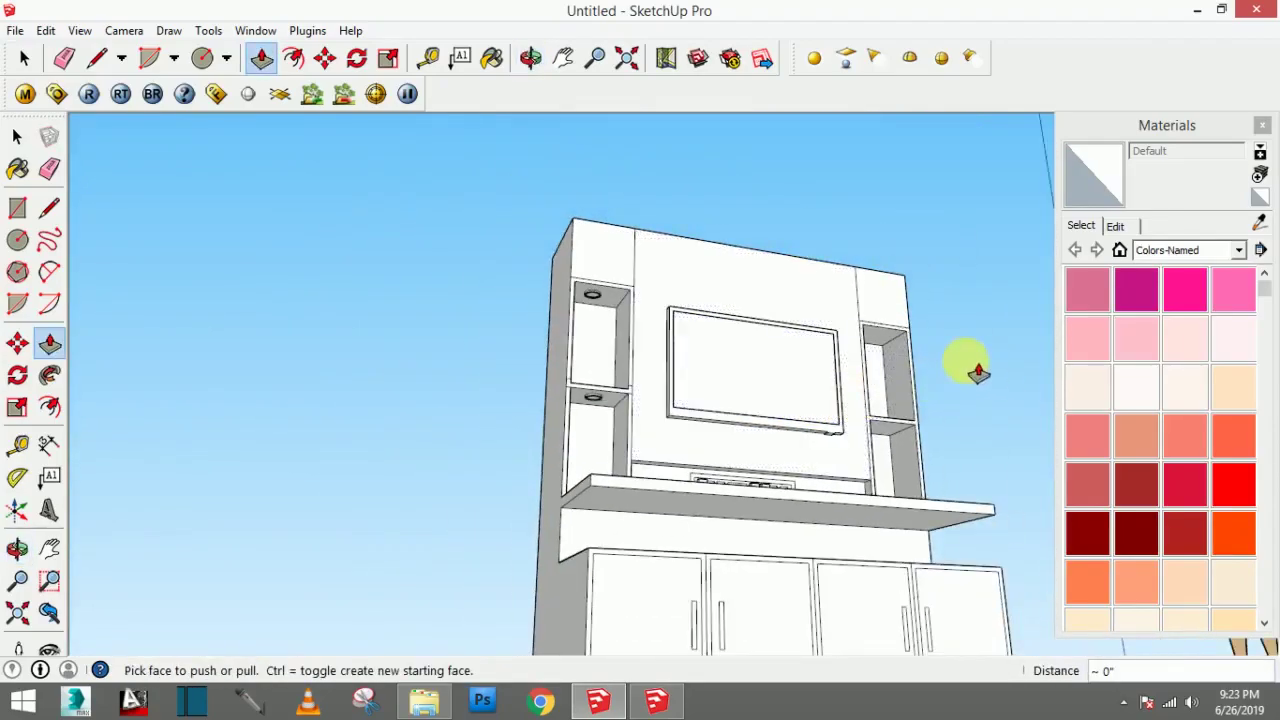
pyautogui.scroll(3, 966, 366)
pyautogui.moveTo(966, 366); pyautogui.dragTo(878, 358, button='middle')
pyautogui.scroll(2, 878, 358)
pyautogui.scroll(2, 878, 358)
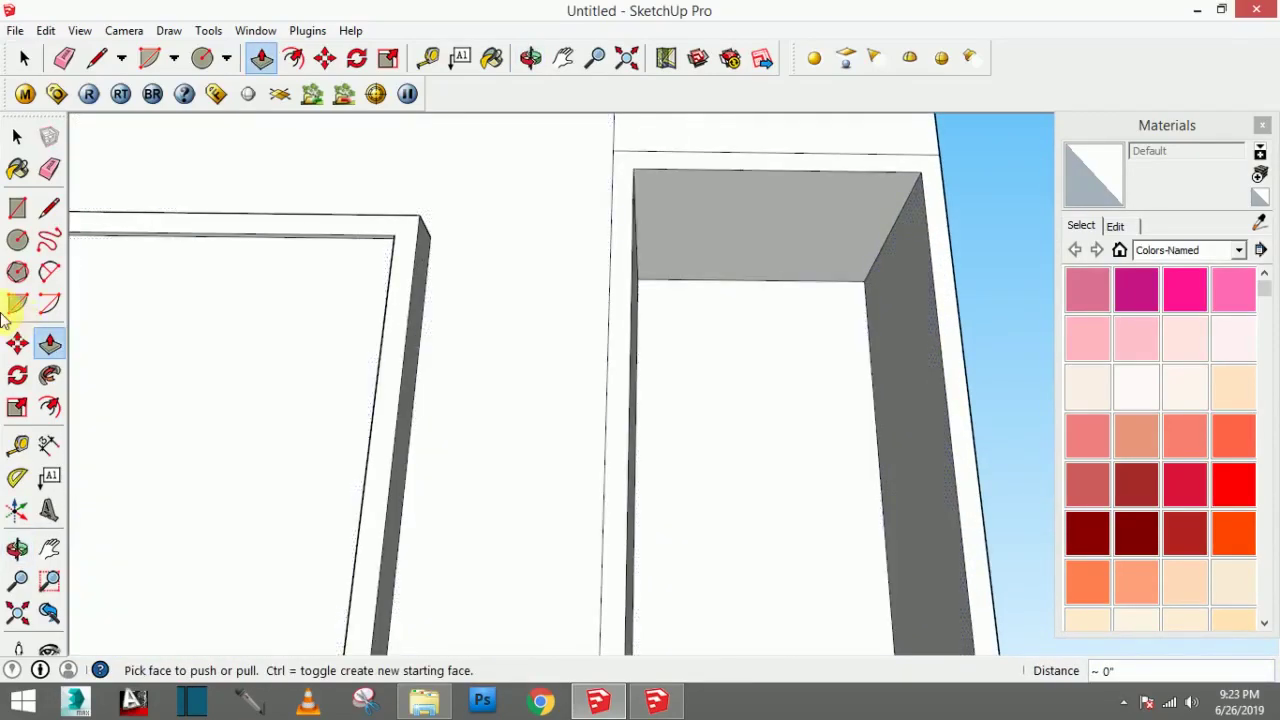
pyautogui.click(17, 240)
pyautogui.scroll(2, 777, 288)
pyautogui.scroll(1, 778, 175)
pyautogui.scroll(-2, 778, 175)
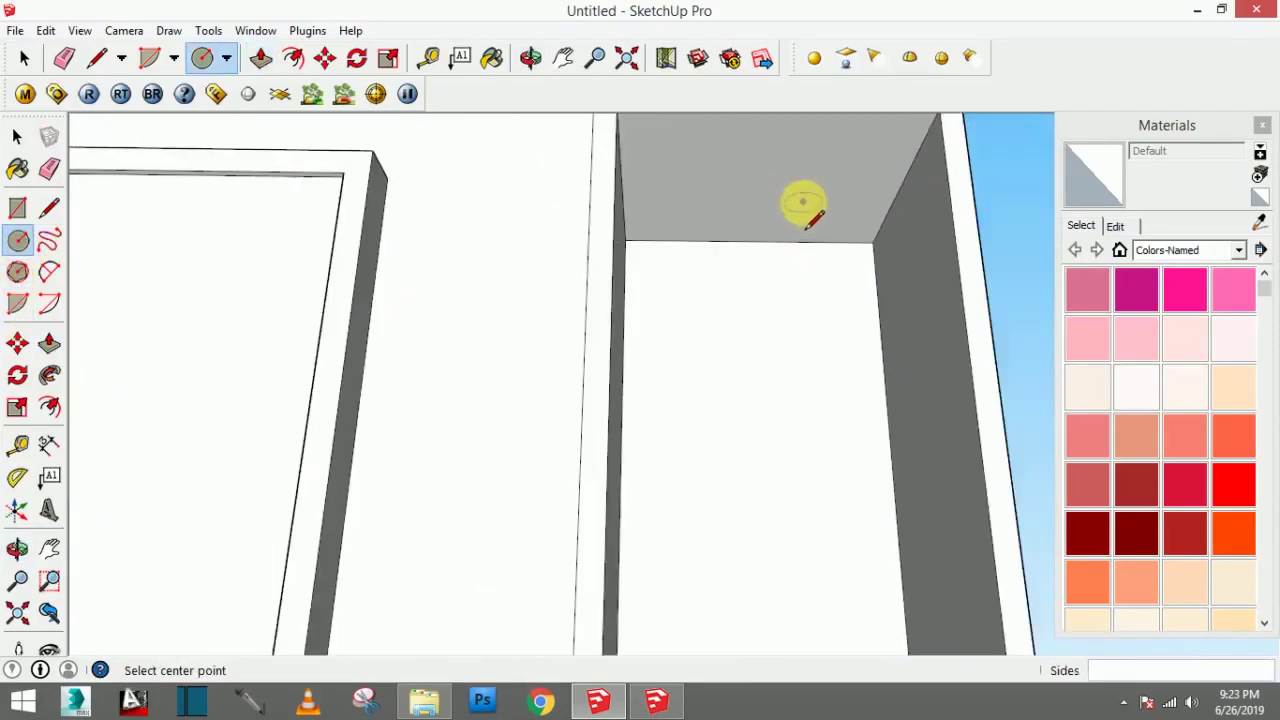
pyautogui.scroll(-1, 806, 205)
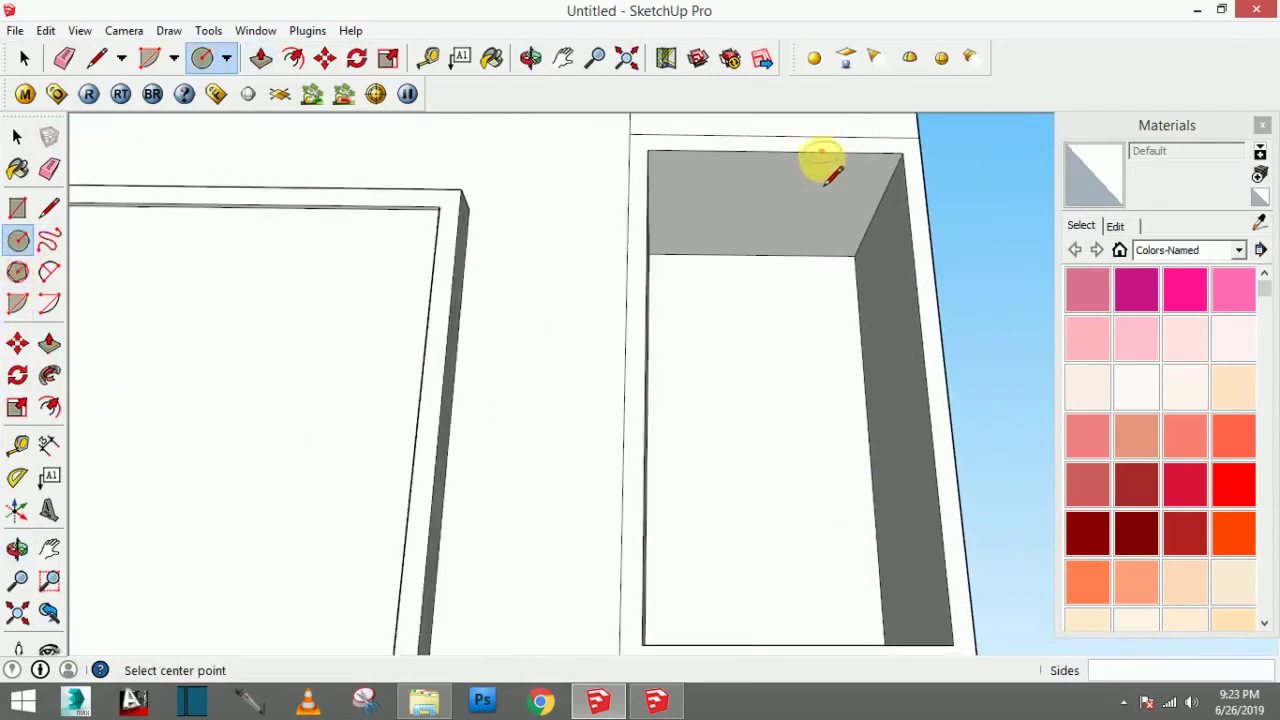
pyautogui.click(780, 220)
pyautogui.scroll(1, 806, 223)
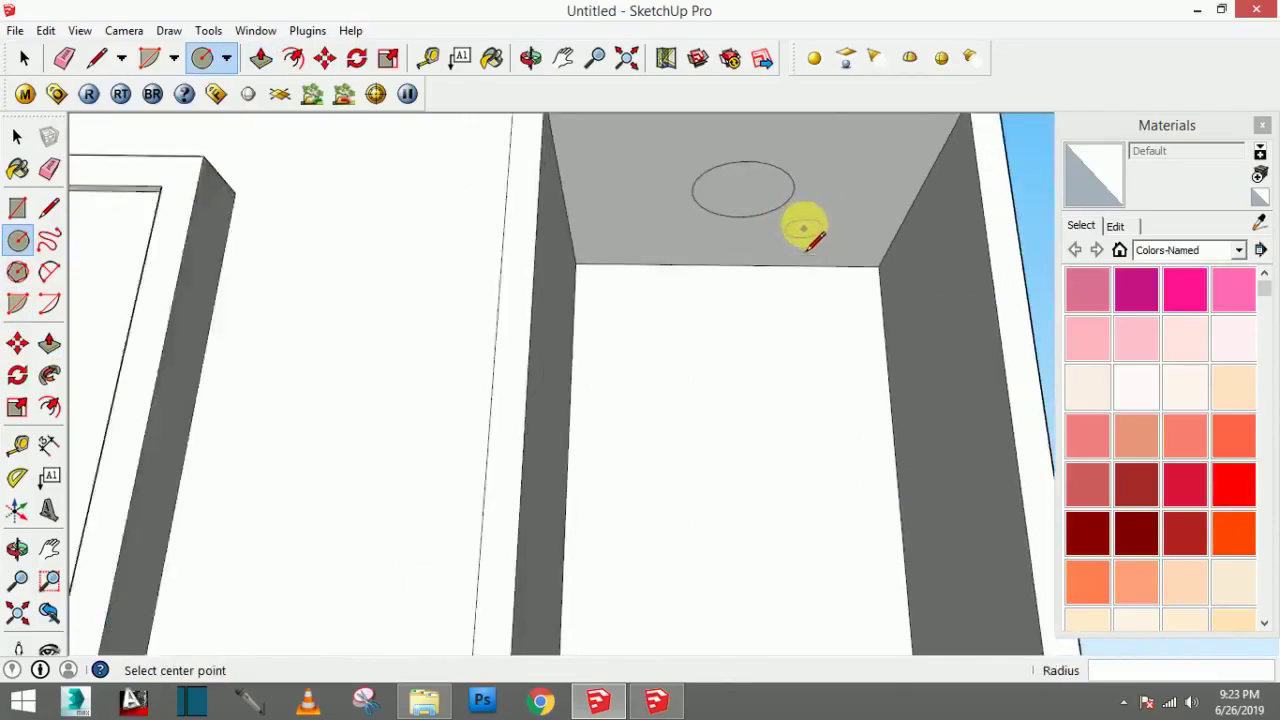
pyautogui.scroll(1, 806, 223)
pyautogui.click(49, 406)
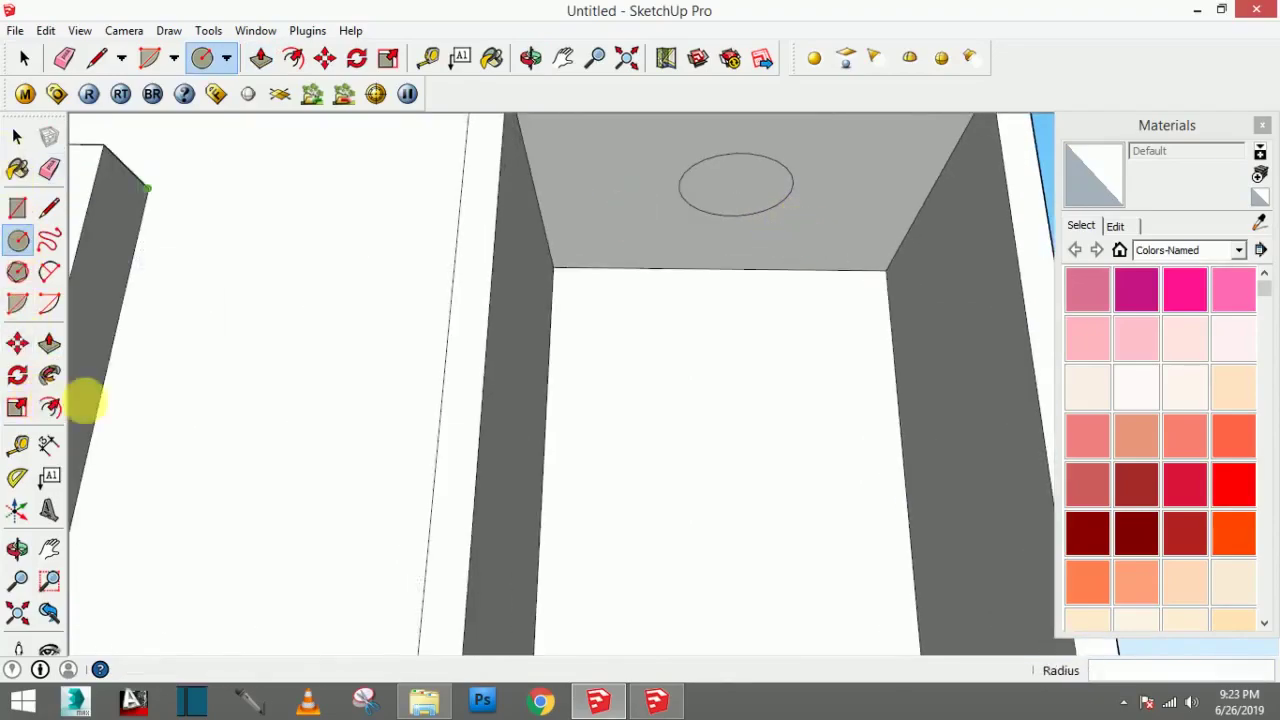
pyautogui.click(728, 188)
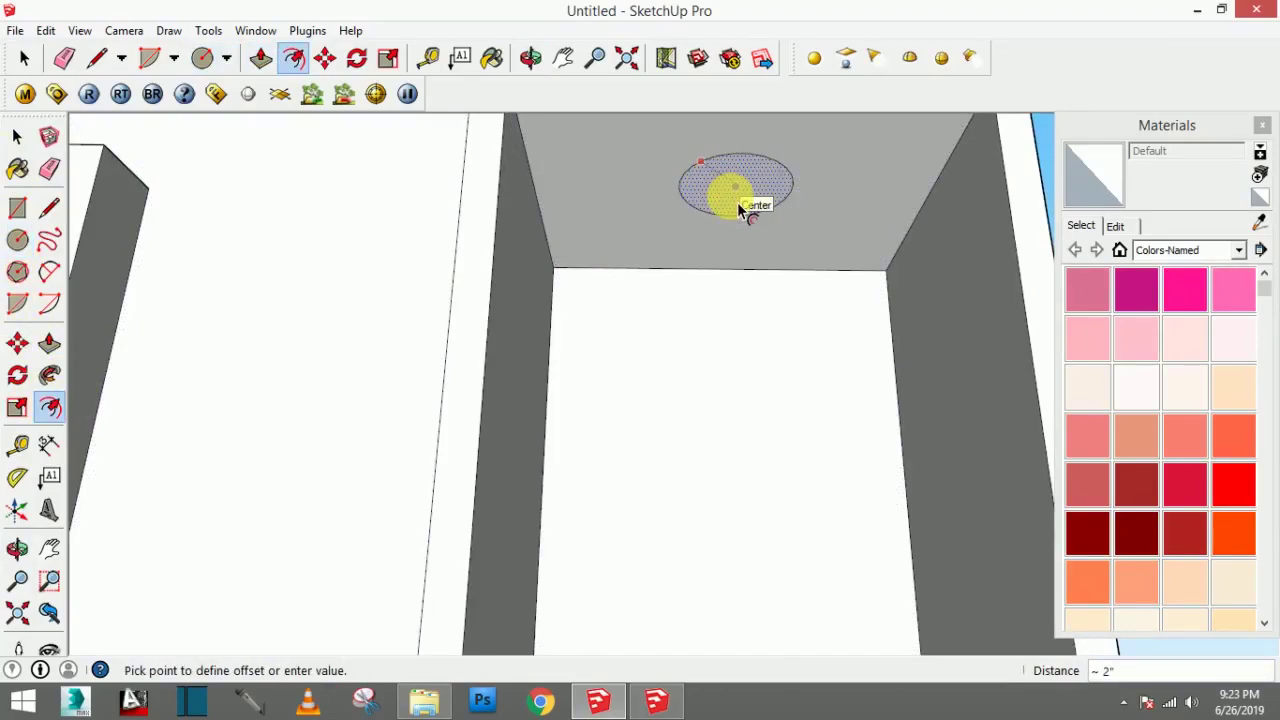
pyautogui.press('Return')
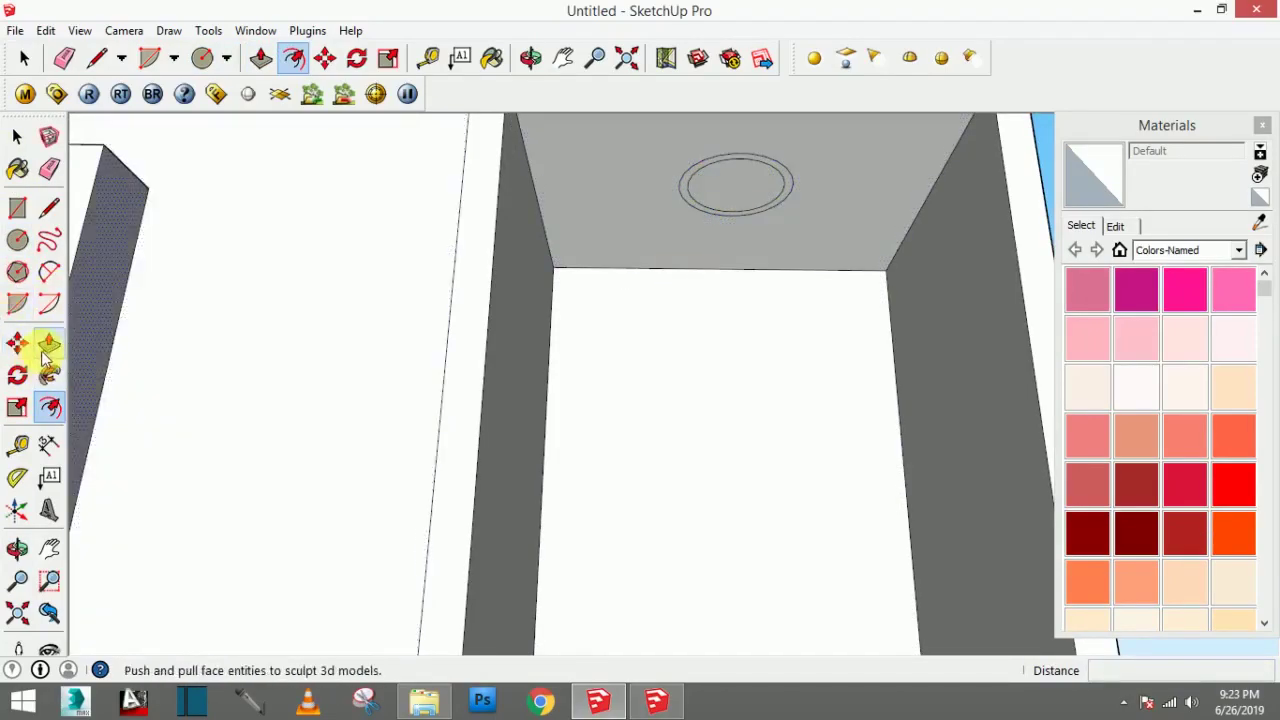
# Step: Recess the inner circle 2 inches, then push the compartment ceiling and ring face to depth
pyautogui.click(49, 343)
pyautogui.click(735, 205)
pyautogui.click(738, 208)
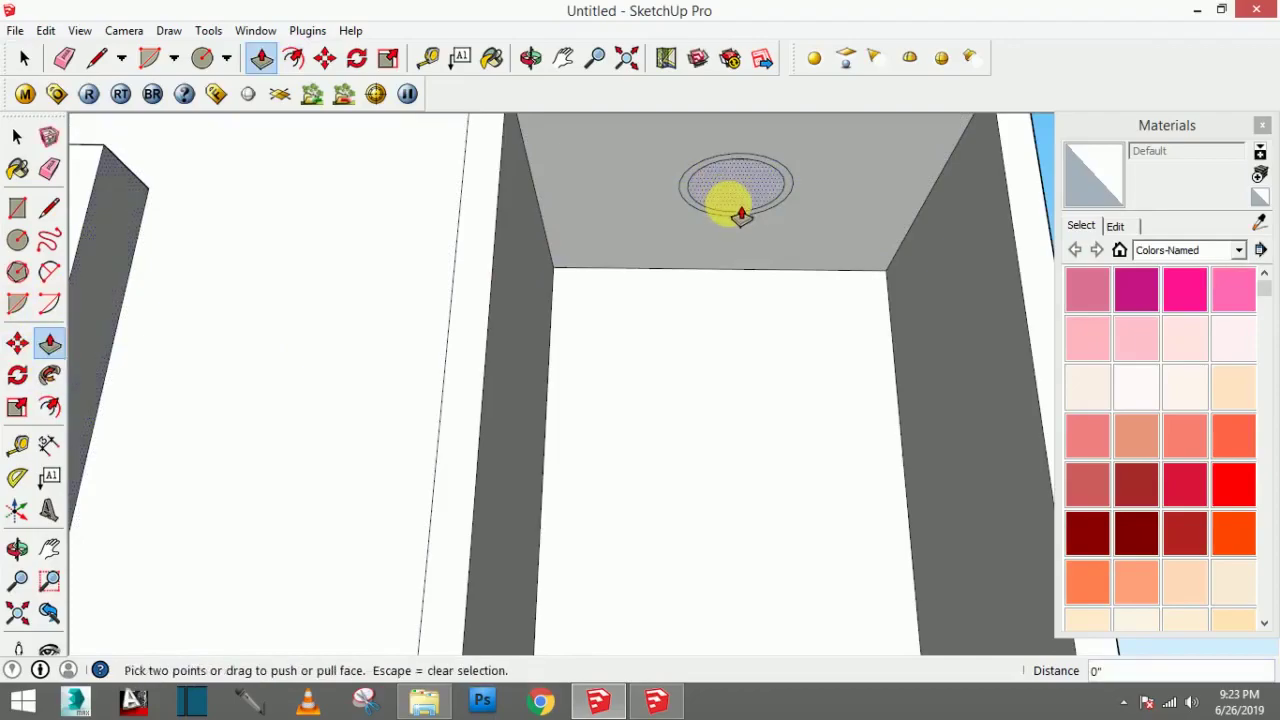
pyautogui.click(720, 197)
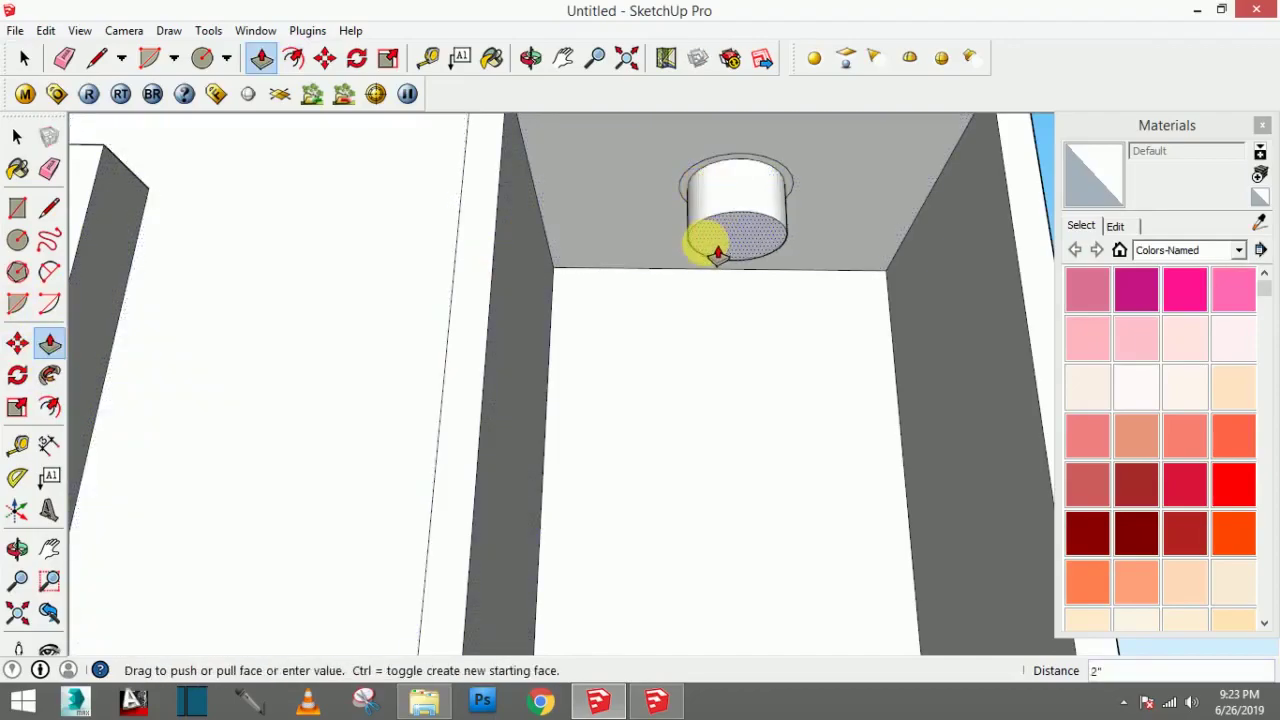
pyautogui.click(756, 165)
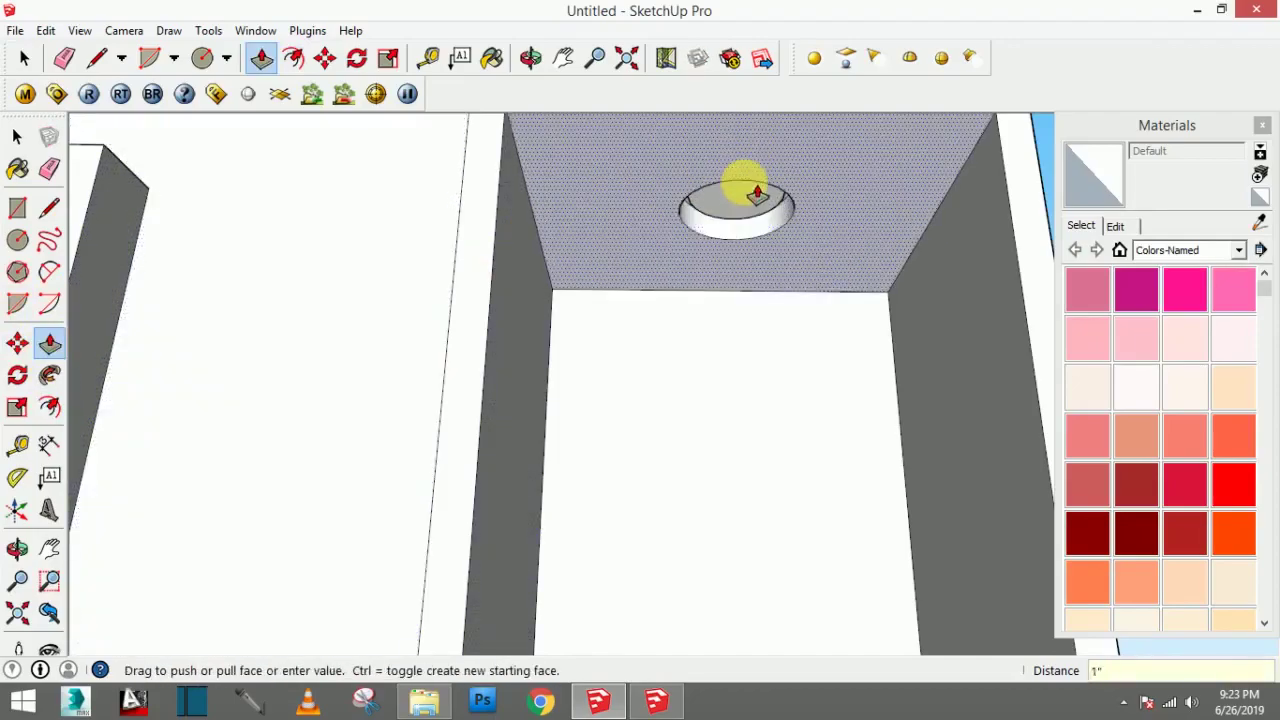
pyautogui.click(757, 193)
pyautogui.click(757, 196)
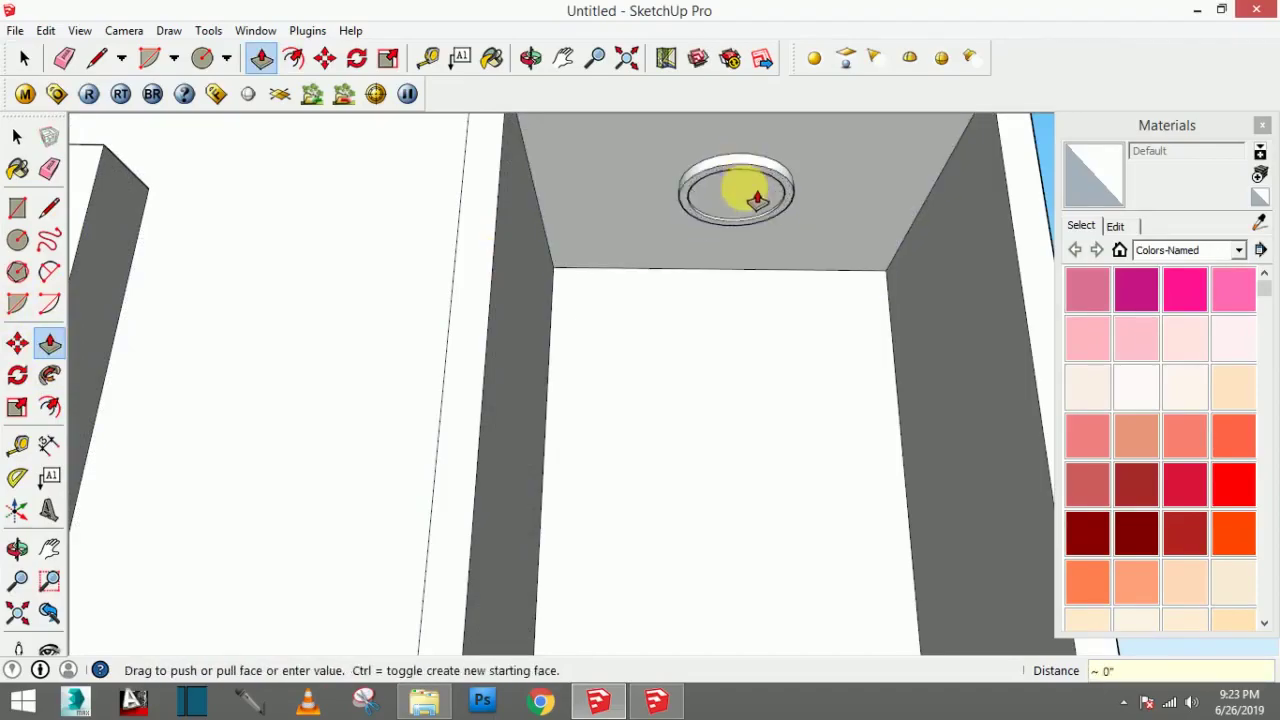
pyautogui.click(752, 195)
pyautogui.scroll(-3, 766, 291)
pyautogui.scroll(-3, 780, 400)
pyautogui.scroll(4, 790, 500)
pyautogui.moveTo(799, 538); pyautogui.dragTo(744, 368, button='middle')
# Step: Draw a circle on the lower-right compartment ceiling and offset an inner ring
pyautogui.click(17, 240)
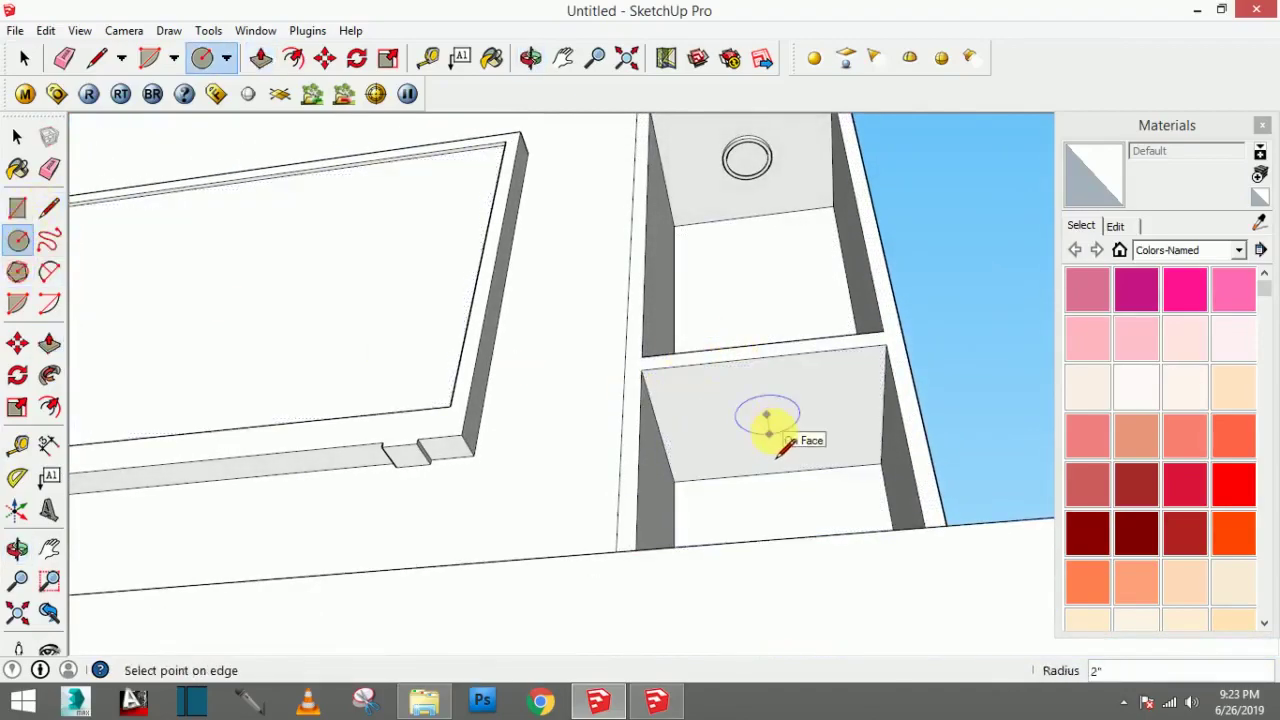
pyautogui.click(49, 407)
pyautogui.click(765, 418)
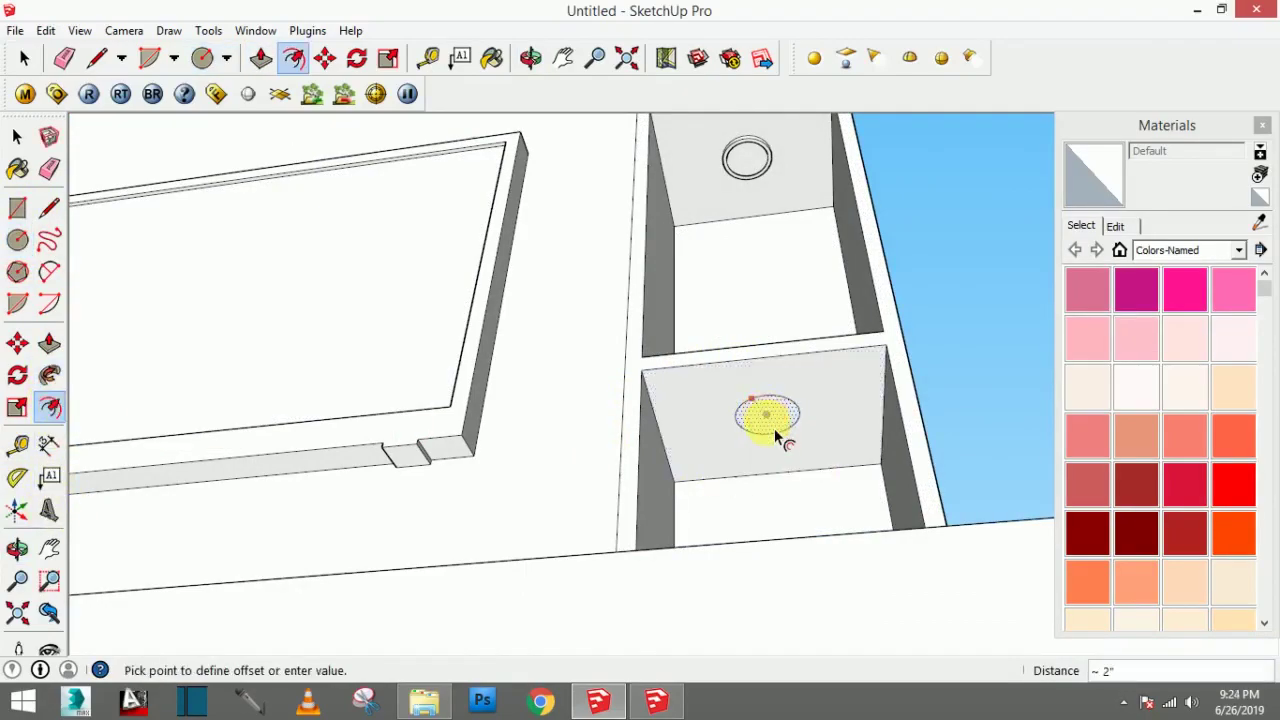
pyautogui.scroll(3, 779, 437)
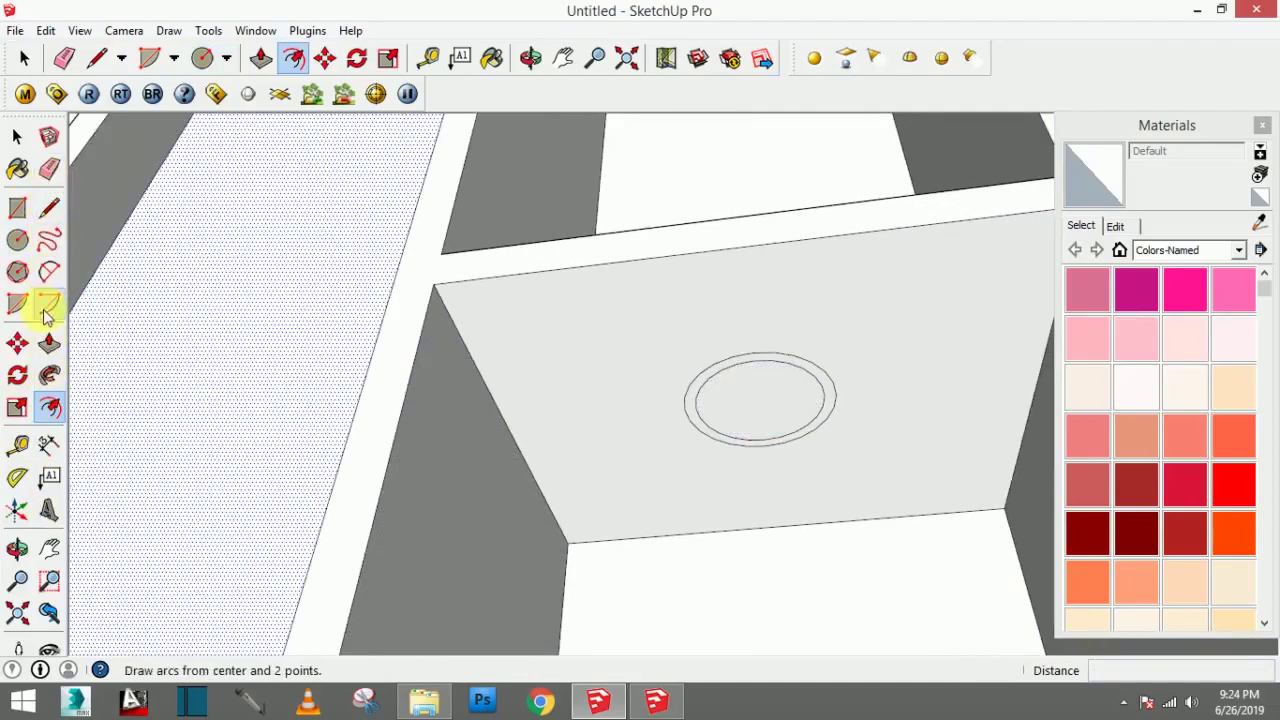
# Step: Push the inner circle 0.3 and the ring 0.4 into the ceiling
pyautogui.click(49, 343)
pyautogui.click(730, 415)
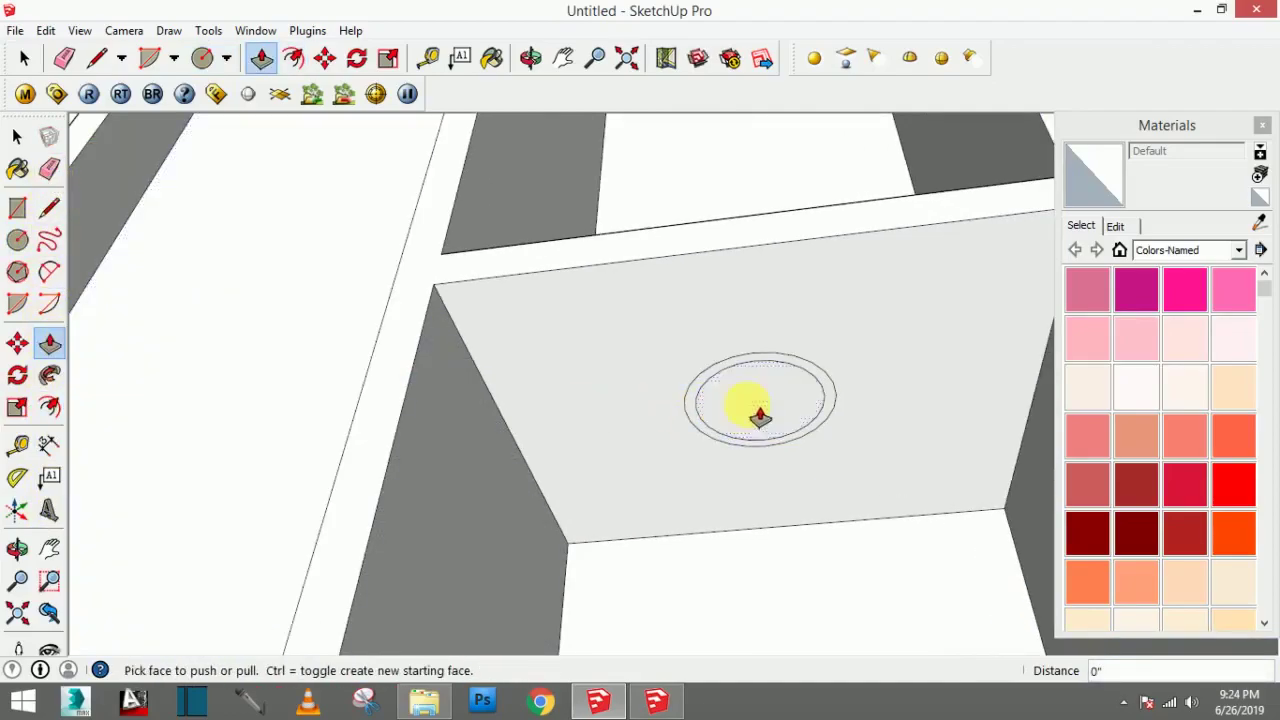
pyautogui.moveTo(757, 410); pyautogui.dragTo(768, 450)
pyautogui.press('Return')
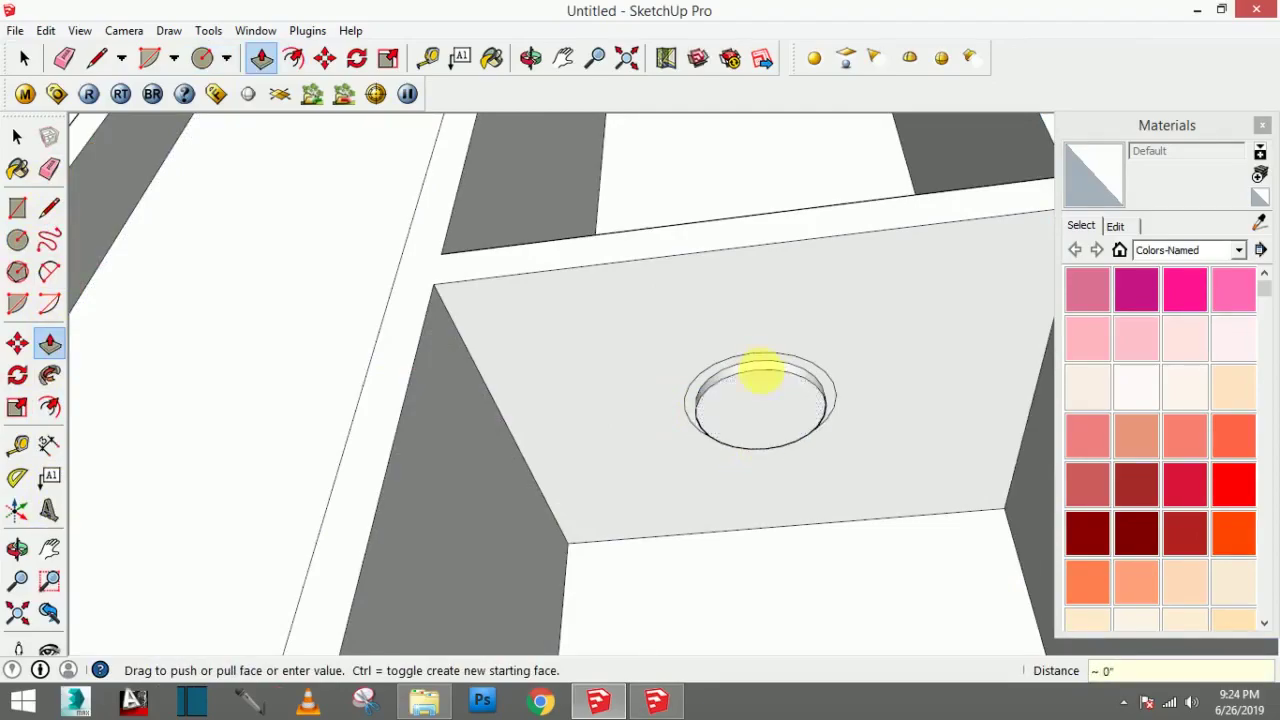
pyautogui.moveTo(779, 371); pyautogui.dragTo(779, 425)
pyautogui.write('.4')
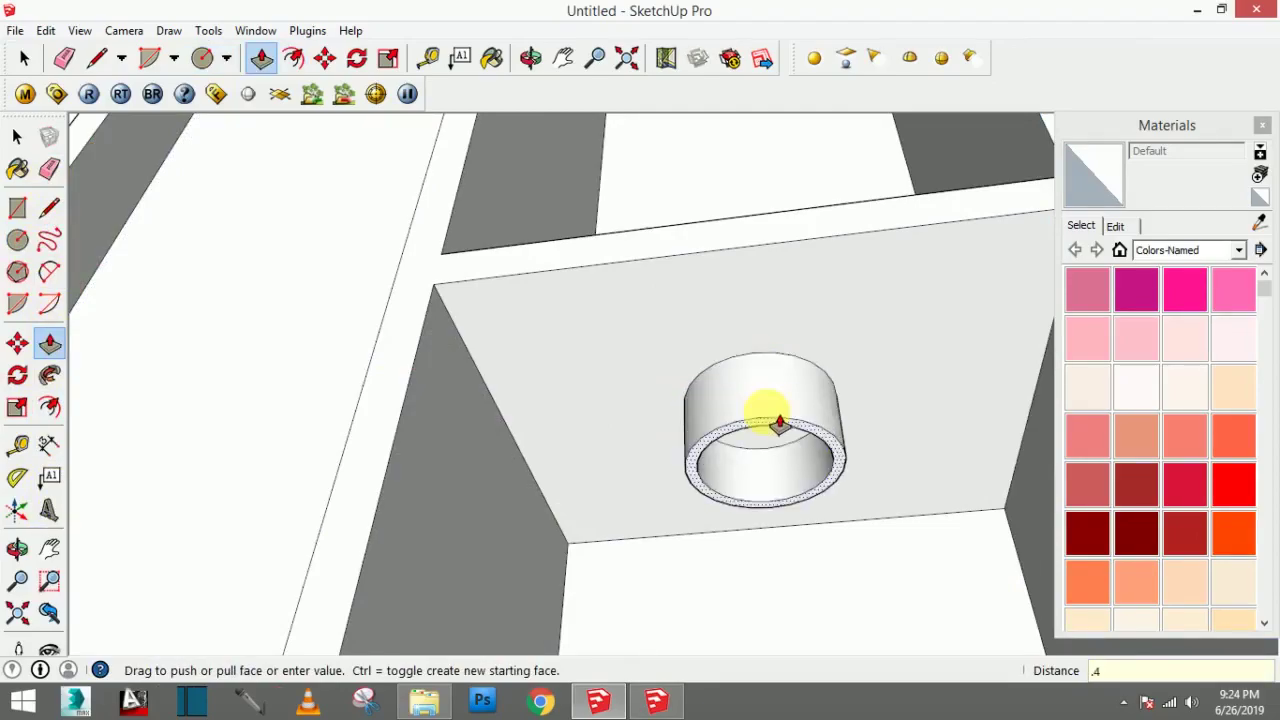
pyautogui.press('Return')
# Step: Zoom out and orbit to a frontal view of the whole TV unit
pyautogui.scroll(-5, 751, 535)
pyautogui.scroll(-3, 751, 531)
pyautogui.scroll(-3, 748, 520)
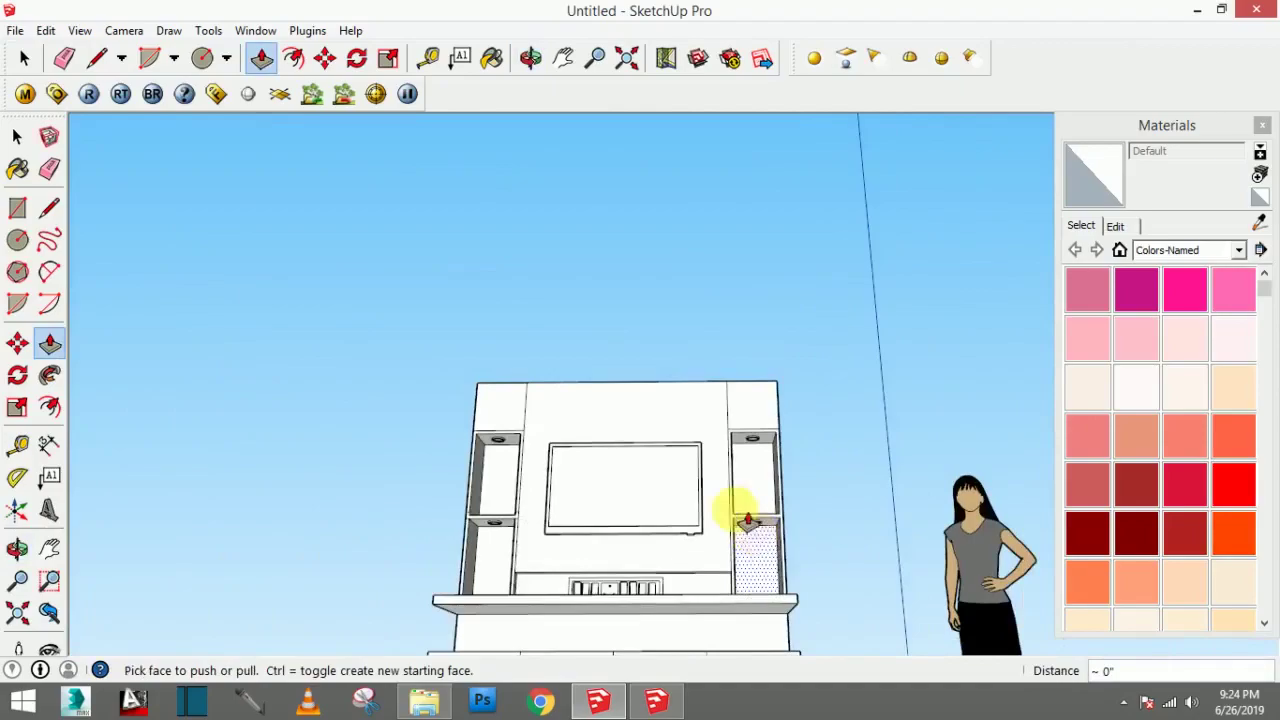
pyautogui.moveTo(748, 520)
pyautogui.mouseDown(button='middle')
pyautogui.moveTo(794, 623)
pyautogui.moveTo(700, 608)
pyautogui.moveTo(588, 392)
pyautogui.moveTo(651, 449)
pyautogui.moveTo(706, 452)
pyautogui.mouseUp(button='middle')
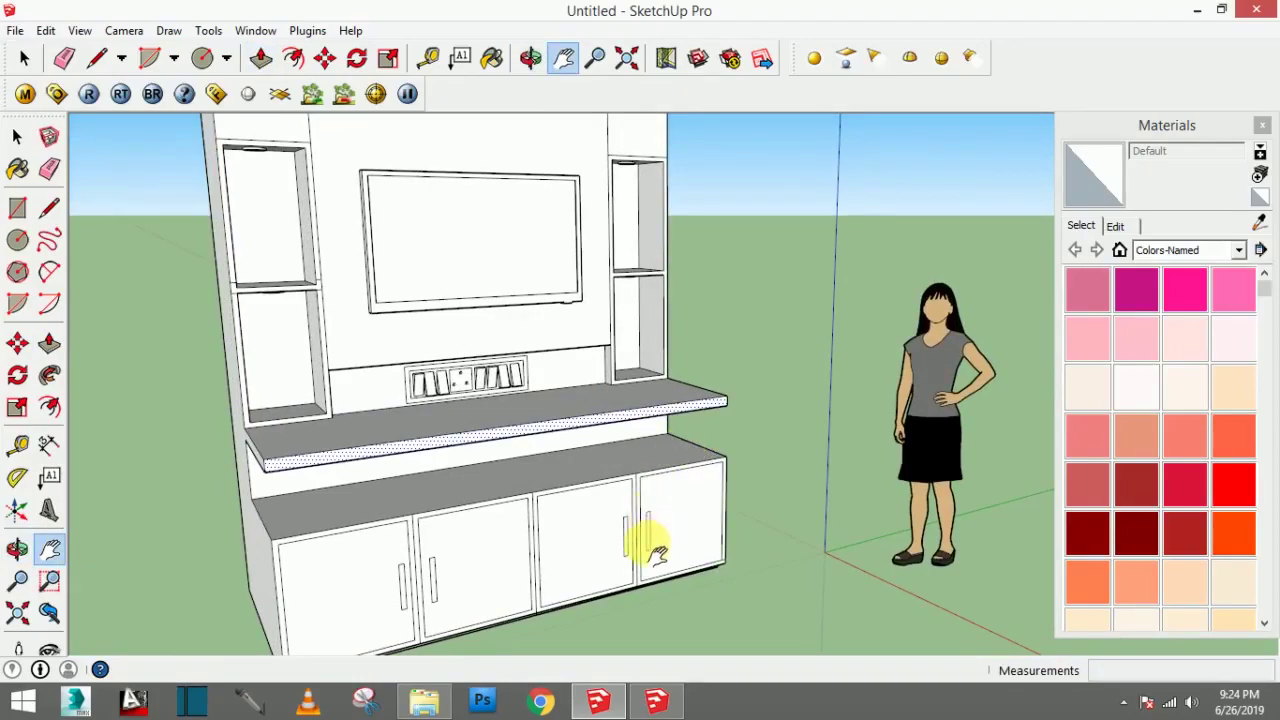
pyautogui.moveTo(540, 543)
pyautogui.mouseDown(button='middle')
pyautogui.moveTo(503, 500)
pyautogui.moveTo(491, 357)
pyautogui.moveTo(529, 409)
pyautogui.moveTo(155, 288)
pyautogui.mouseUp(button='middle')
pyautogui.click(17, 143)
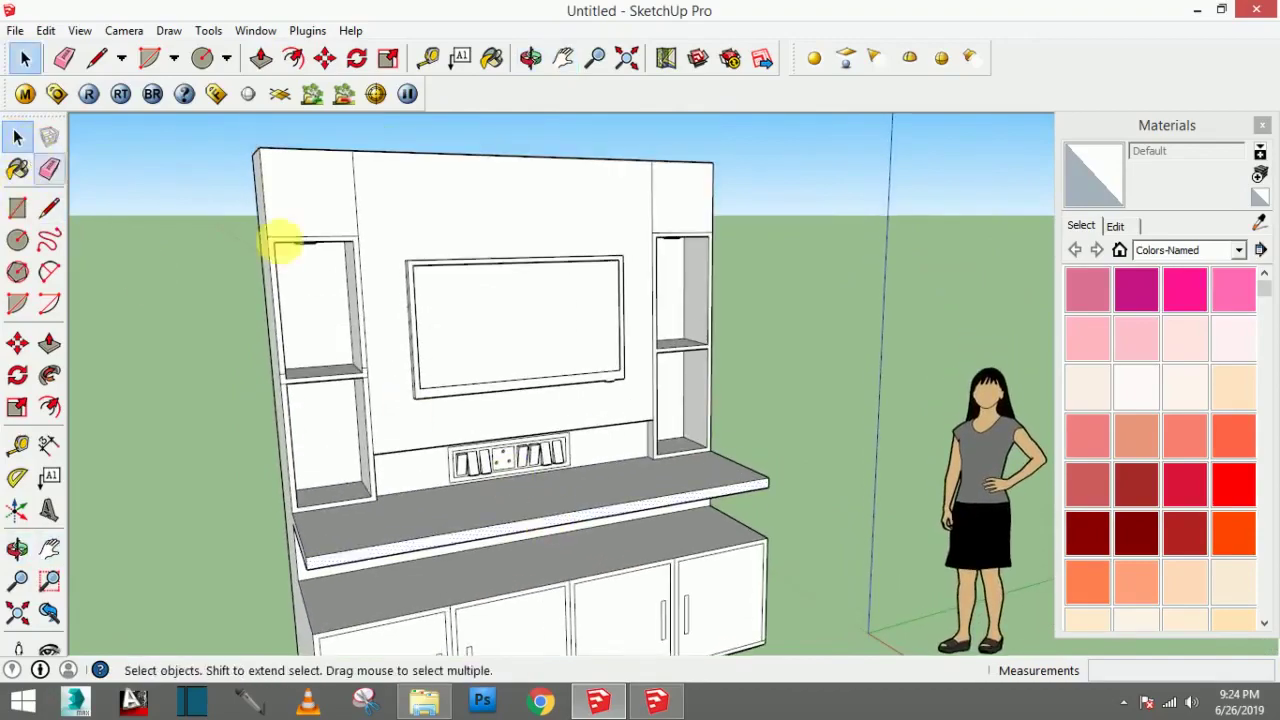
# Step: Paint the TV screen face and its side edge with 0137_Black
pyautogui.click(490, 323)
pyautogui.moveTo(1264, 288); pyautogui.dragTo(1268, 582)
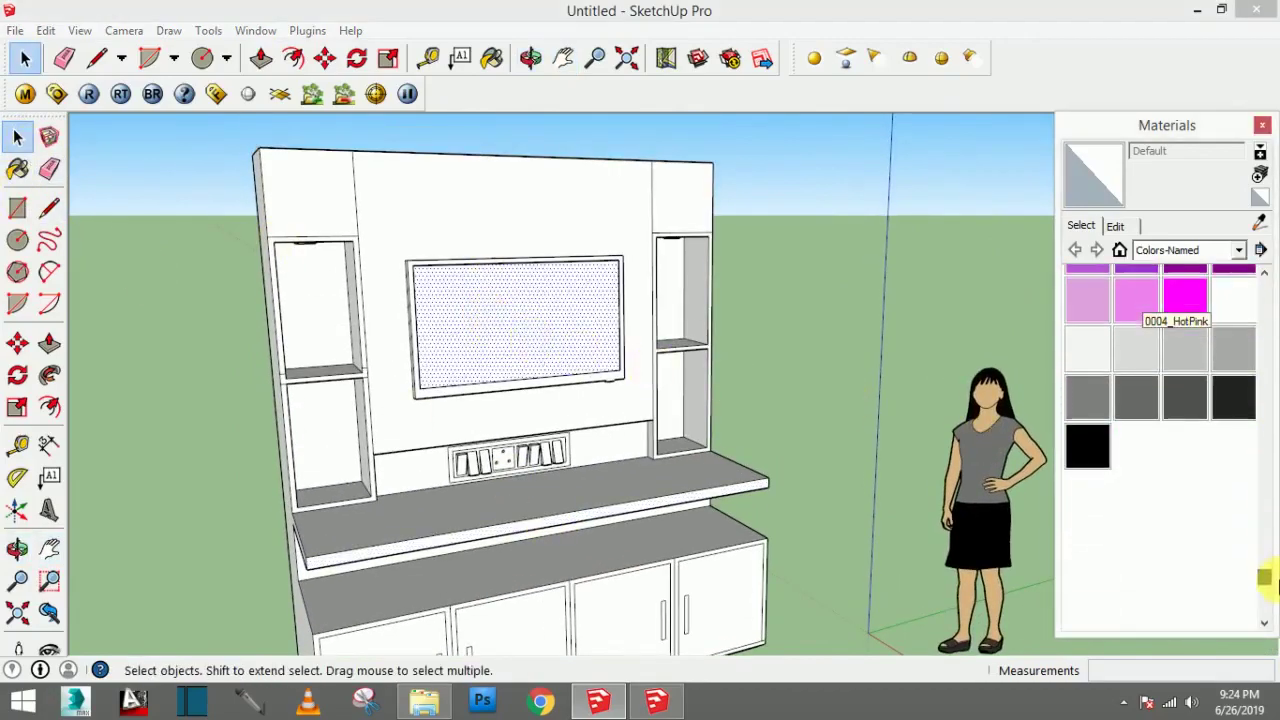
pyautogui.click(1087, 445)
pyautogui.click(490, 372)
pyautogui.moveTo(466, 323)
pyautogui.mouseDown(button='middle')
pyautogui.moveTo(515, 360)
pyautogui.moveTo(490, 398)
pyautogui.moveTo(472, 392)
pyautogui.mouseUp(button='middle')
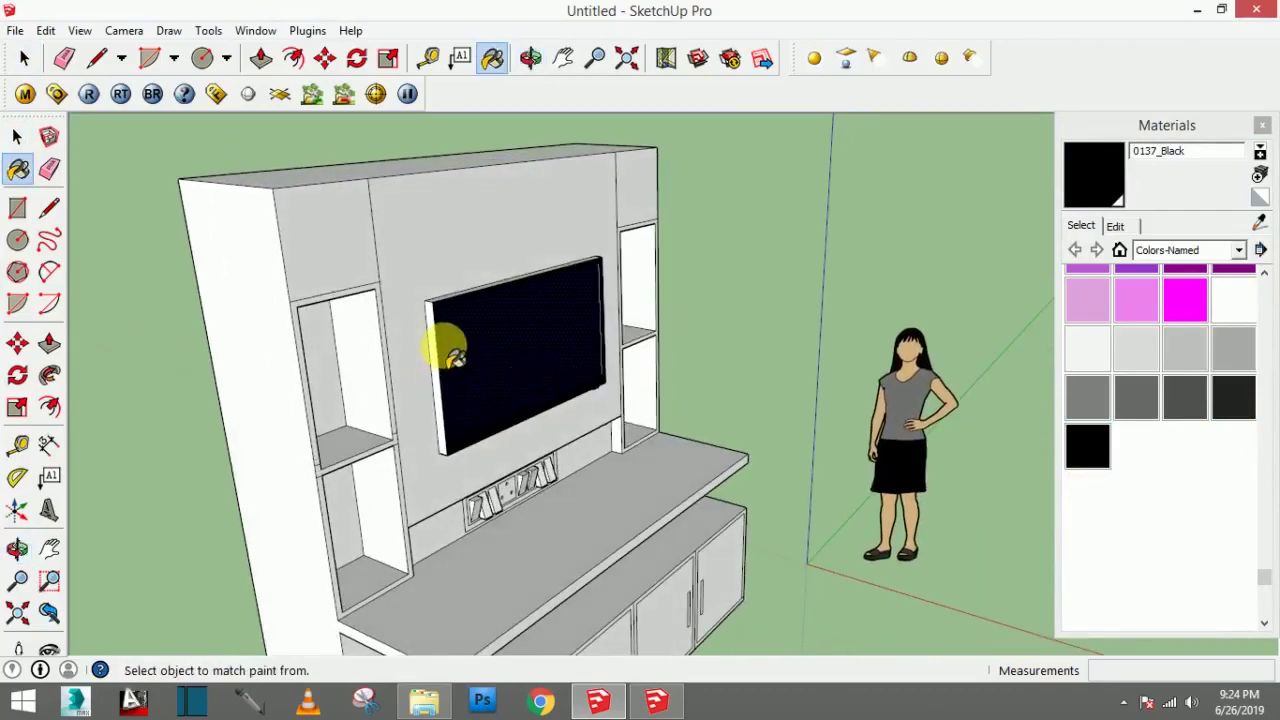
pyautogui.click(443, 348)
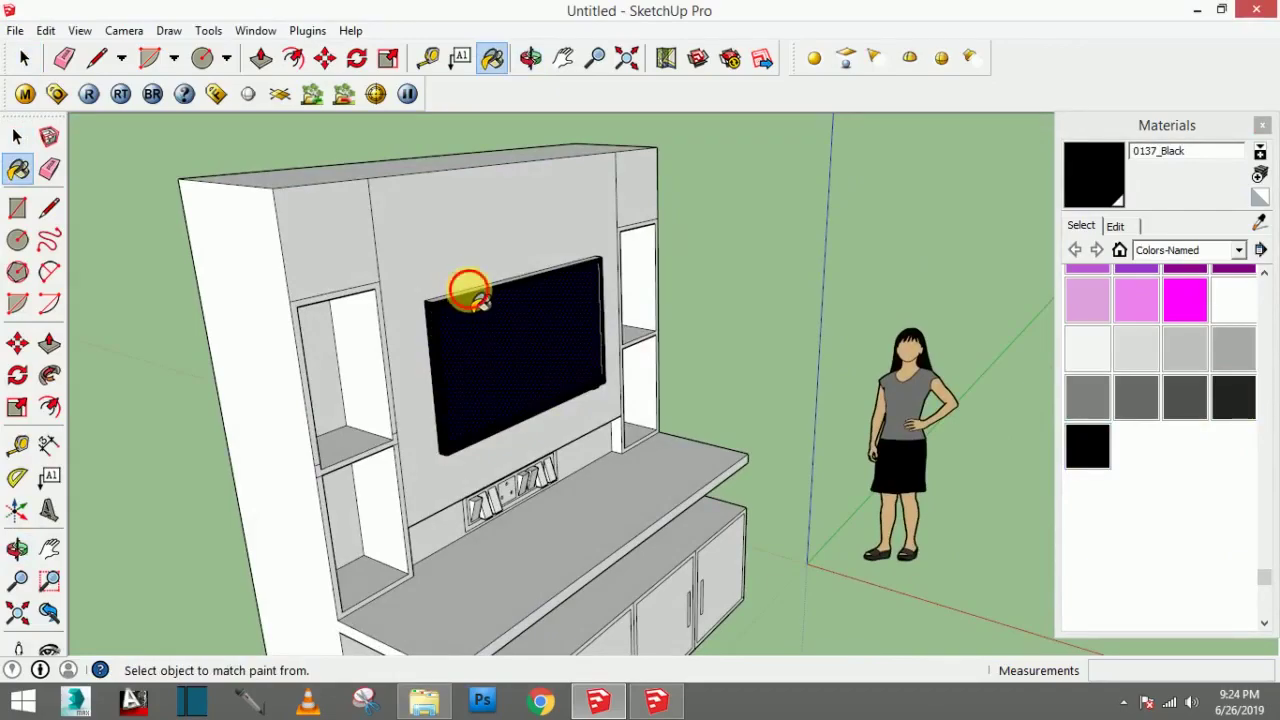
# Step: Orbit to a higher side view and sample the white wall colour
pyautogui.moveTo(487, 306)
pyautogui.mouseDown(button='middle')
pyautogui.moveTo(549, 369)
pyautogui.moveTo(300, 257)
pyautogui.moveTo(386, 334)
pyautogui.moveTo(943, 409)
pyautogui.mouseUp(button='middle')
pyautogui.scroll(2, 700, 368)
pyautogui.scroll(1, 710, 362)
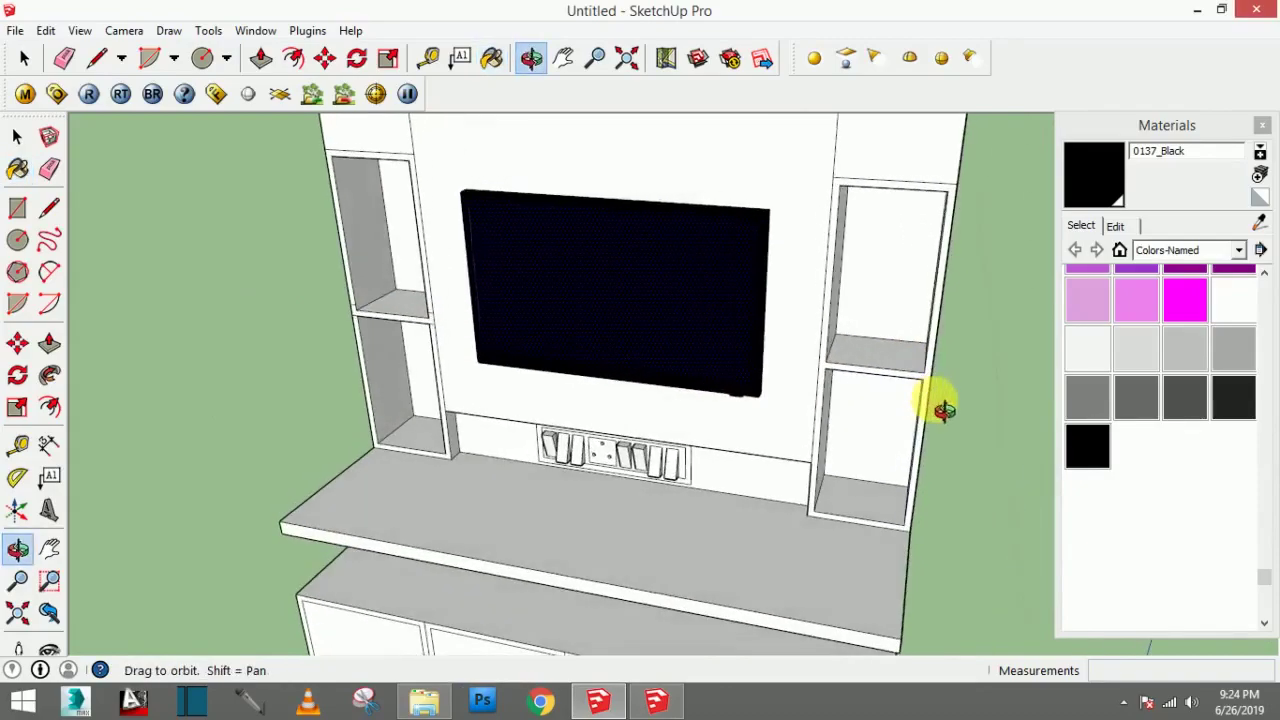
pyautogui.click(1088, 350)
# Step: Paint the TV frame WhiteSmoke
pyautogui.keyDown('alt'); pyautogui.click(740, 392); pyautogui.keyUp('alt')
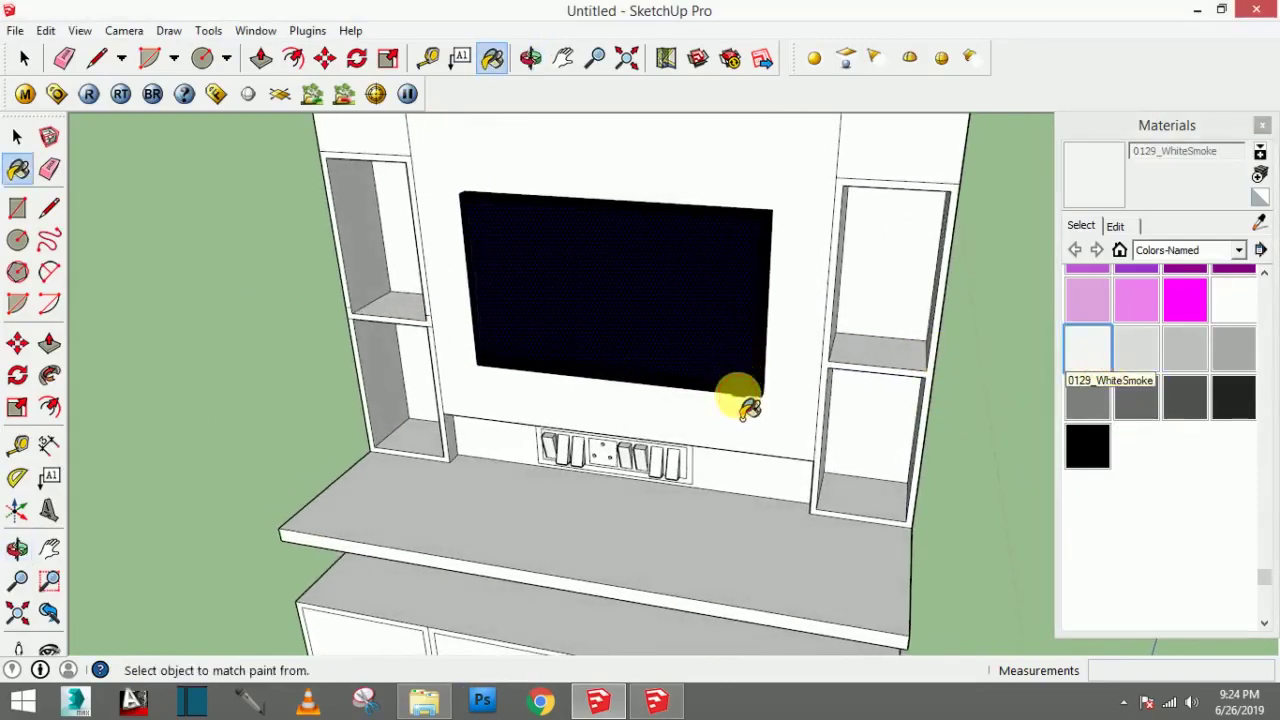
pyautogui.click(757, 400)
pyautogui.moveTo(766, 386); pyautogui.dragTo(663, 409, button='middle')
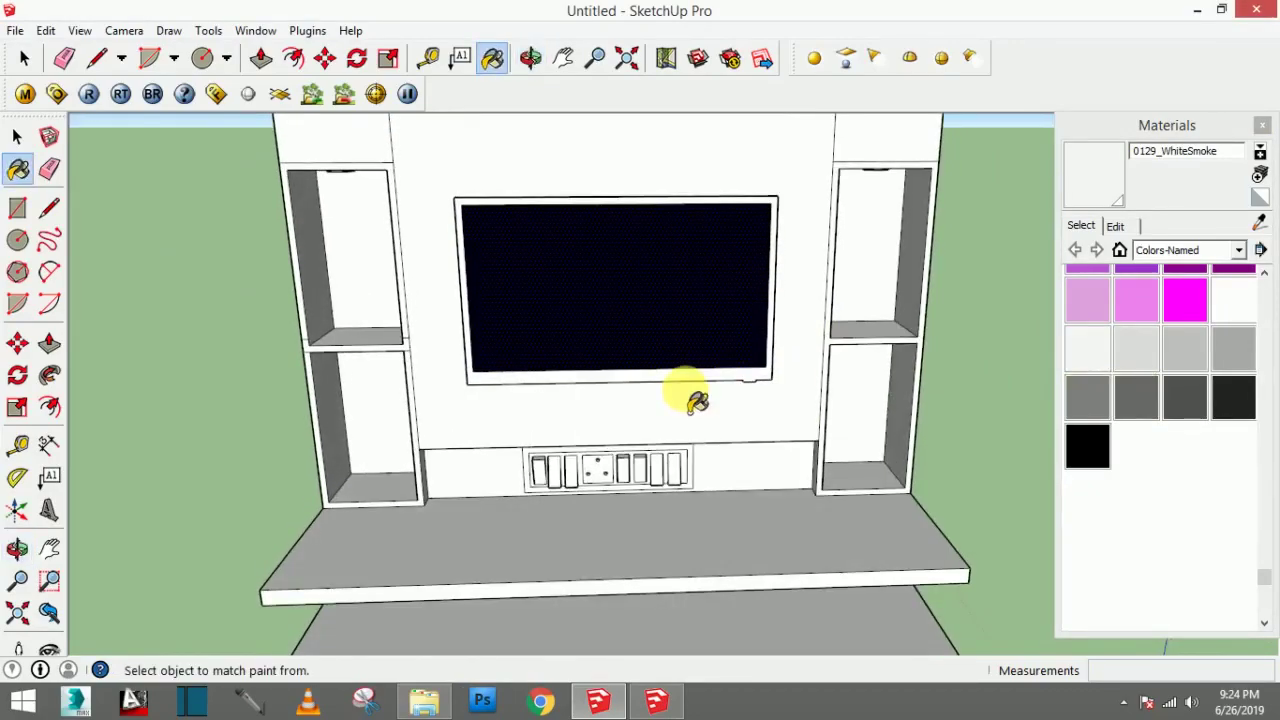
# Step: Paint the countertop front edge with Wood_Bamboo_Medium from the Wood library
pyautogui.click(1238, 250)
pyautogui.click(1180, 494)
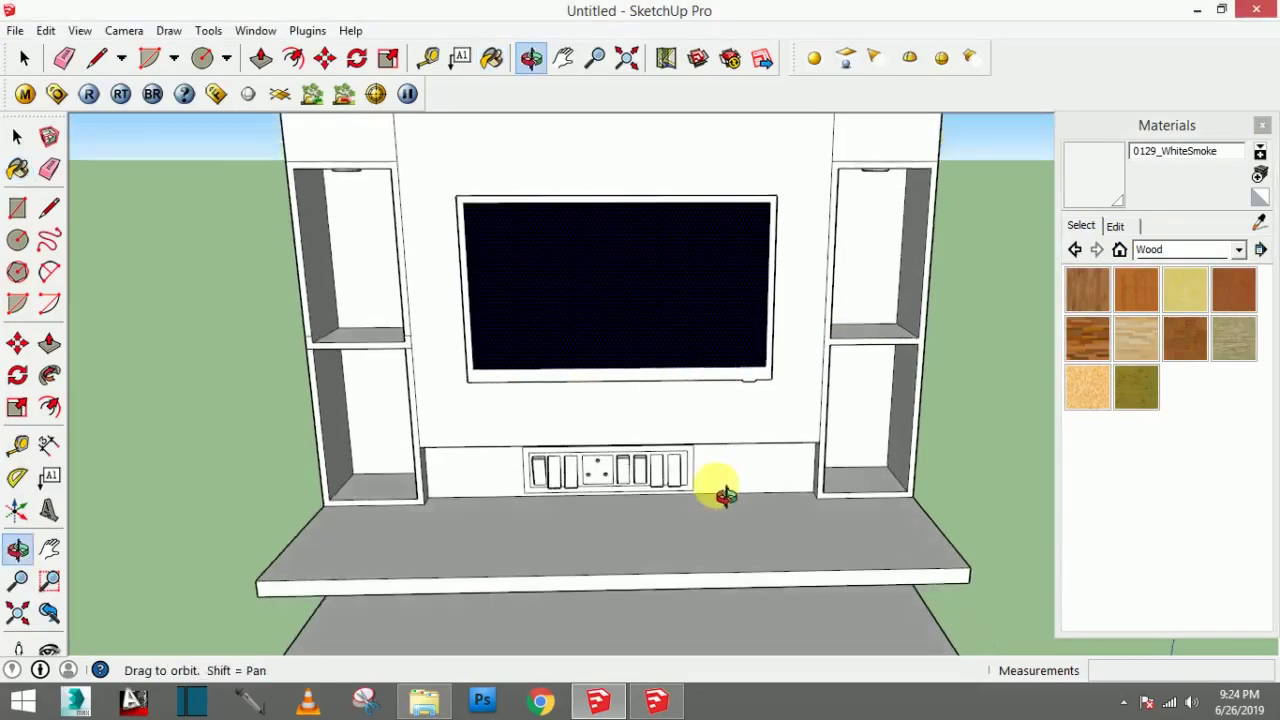
pyautogui.scroll(-3, 723, 494)
pyautogui.scroll(-2, 751, 491)
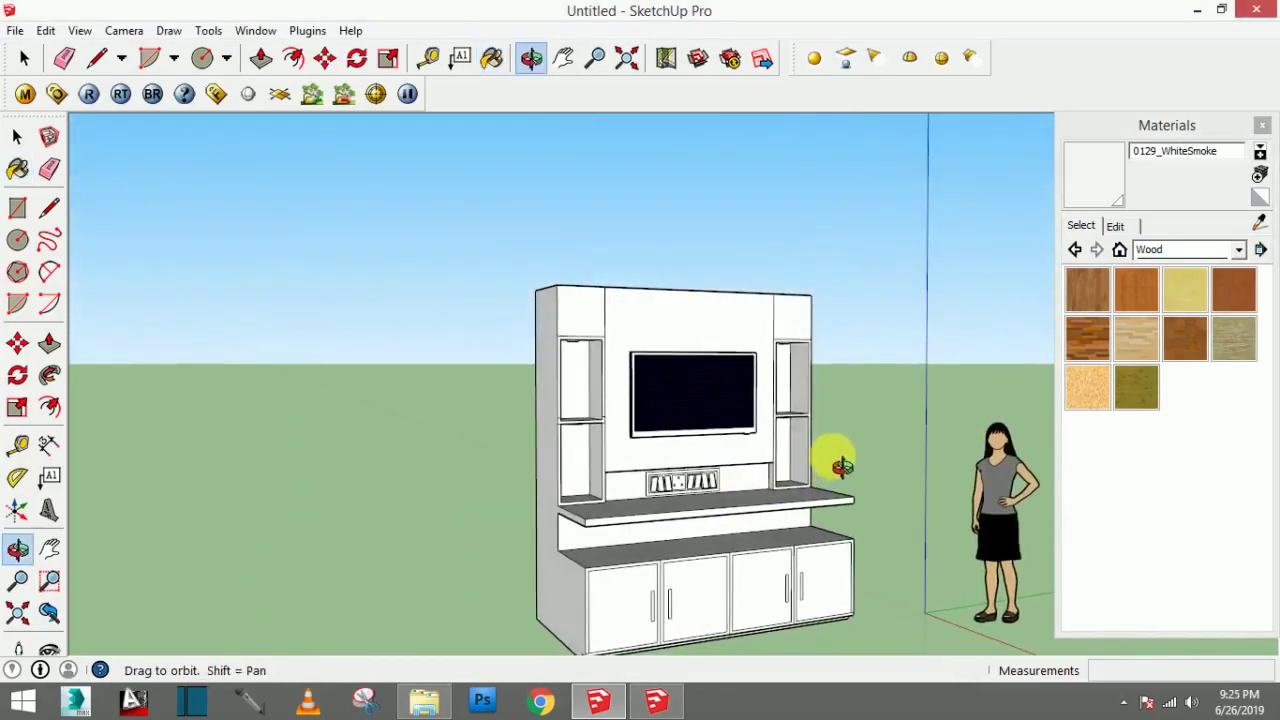
pyautogui.press('b')
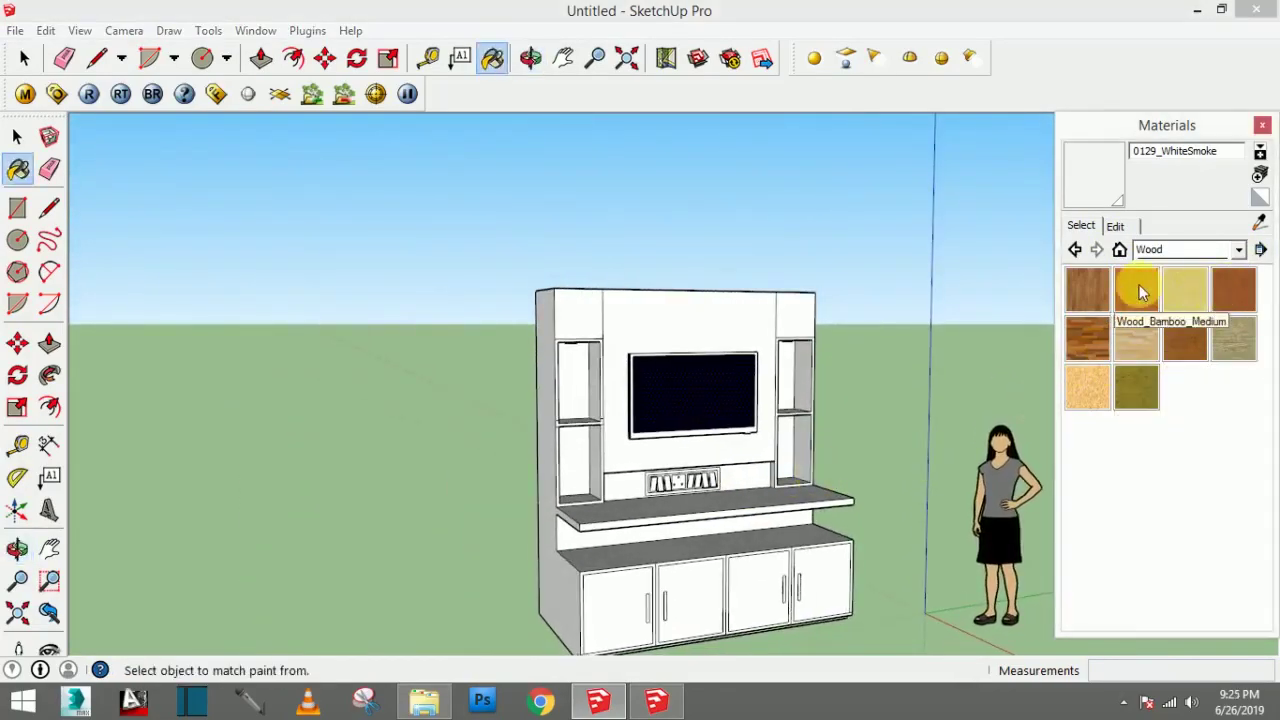
pyautogui.click(1137, 287)
pyautogui.click(638, 522)
# Step: Try bamboo wood on the cabinet's left side panel, then undo it
pyautogui.moveTo(645, 532)
pyautogui.mouseDown(button='middle')
pyautogui.moveTo(603, 553)
pyautogui.moveTo(619, 550)
pyautogui.mouseUp(button='middle')
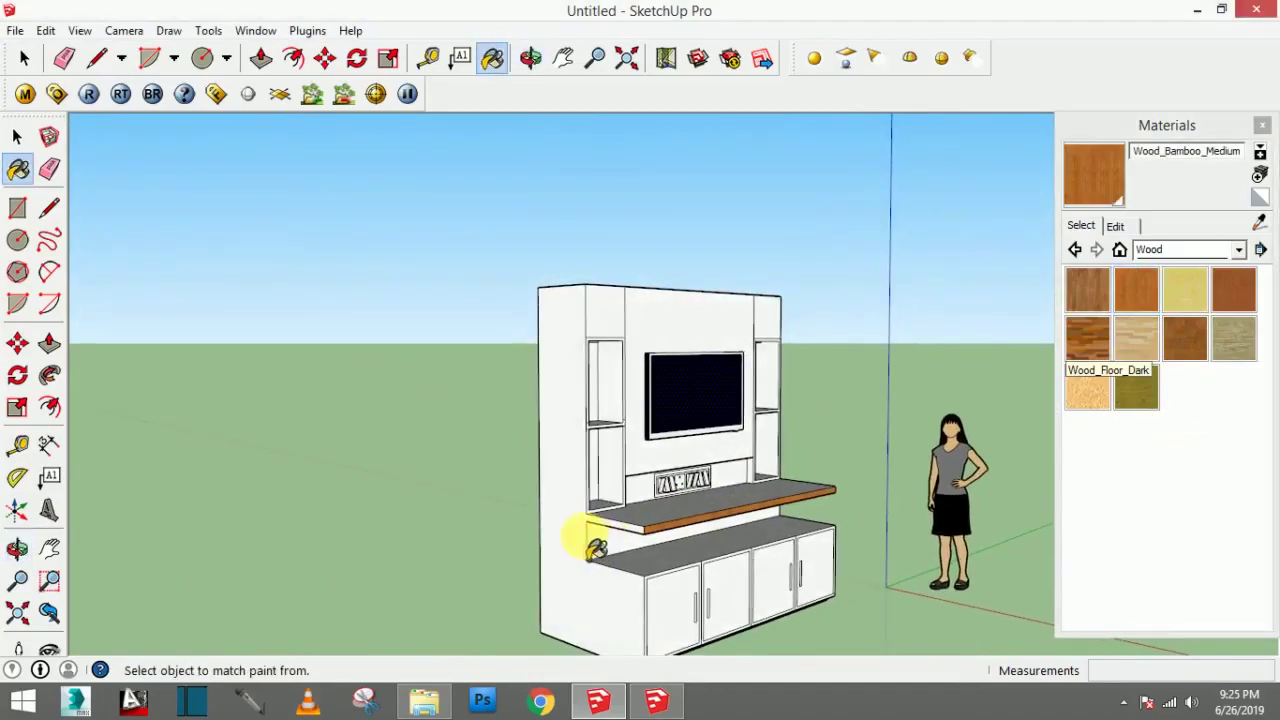
pyautogui.click(632, 542)
pyautogui.moveTo(712, 527)
pyautogui.mouseDown(button='middle')
pyautogui.moveTo(609, 534)
pyautogui.moveTo(650, 550)
pyautogui.mouseUp(button='middle')
pyautogui.press('alt')
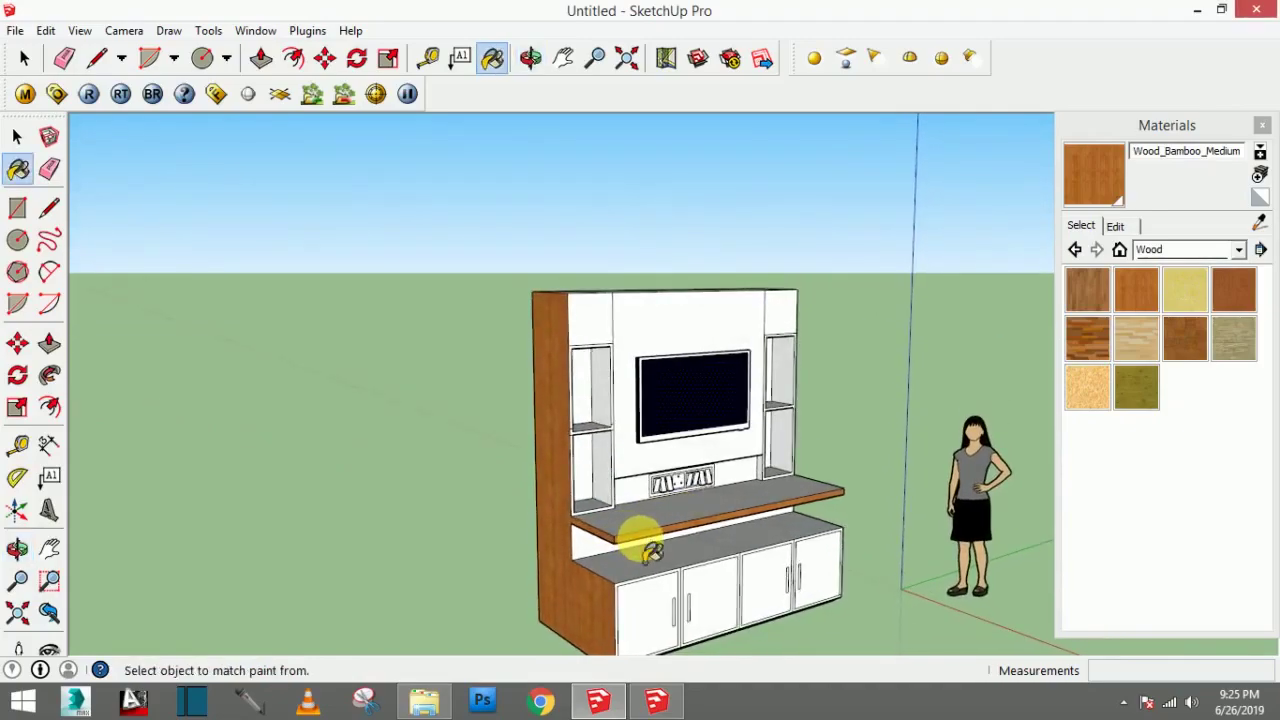
pyautogui.hotkey('ctrl', 'z')
pyautogui.scroll(3, 588, 530)
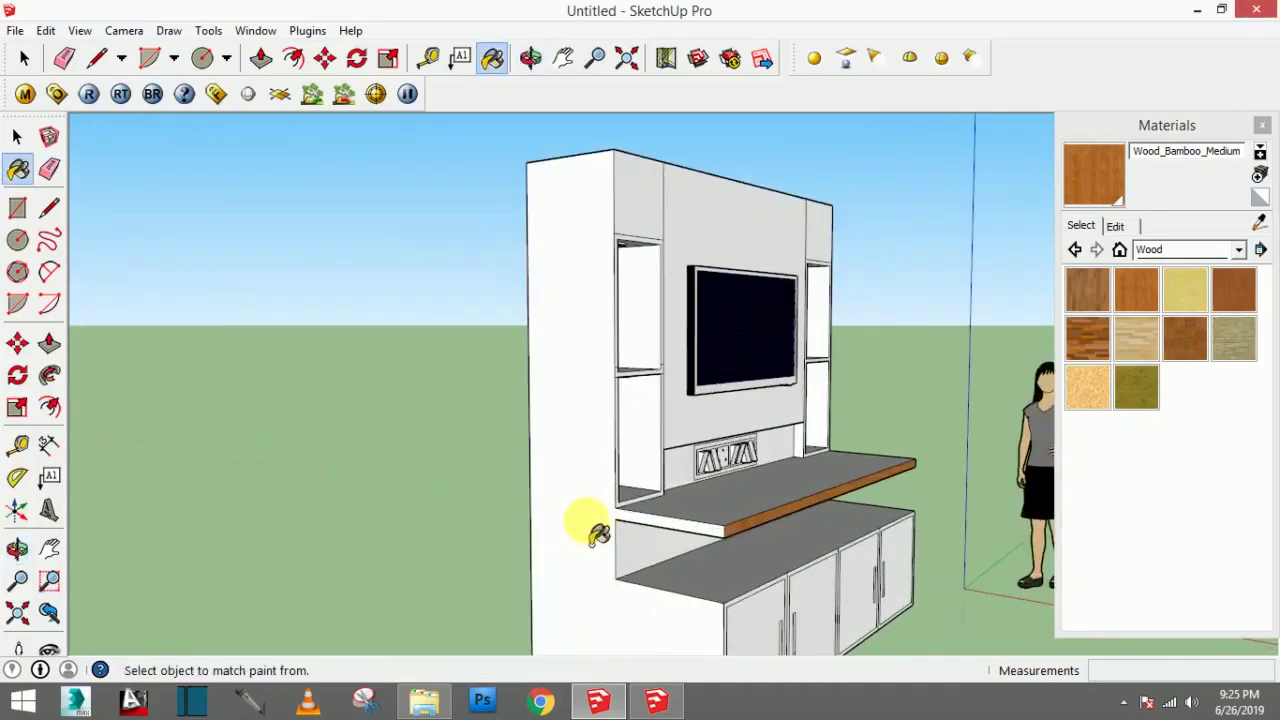
pyautogui.scroll(2, 590, 531)
pyautogui.click(49, 207)
# Step: Paint the countertop's front edge and top surface with Wood_Bamboo_Medium
pyautogui.scroll(3, 714, 548)
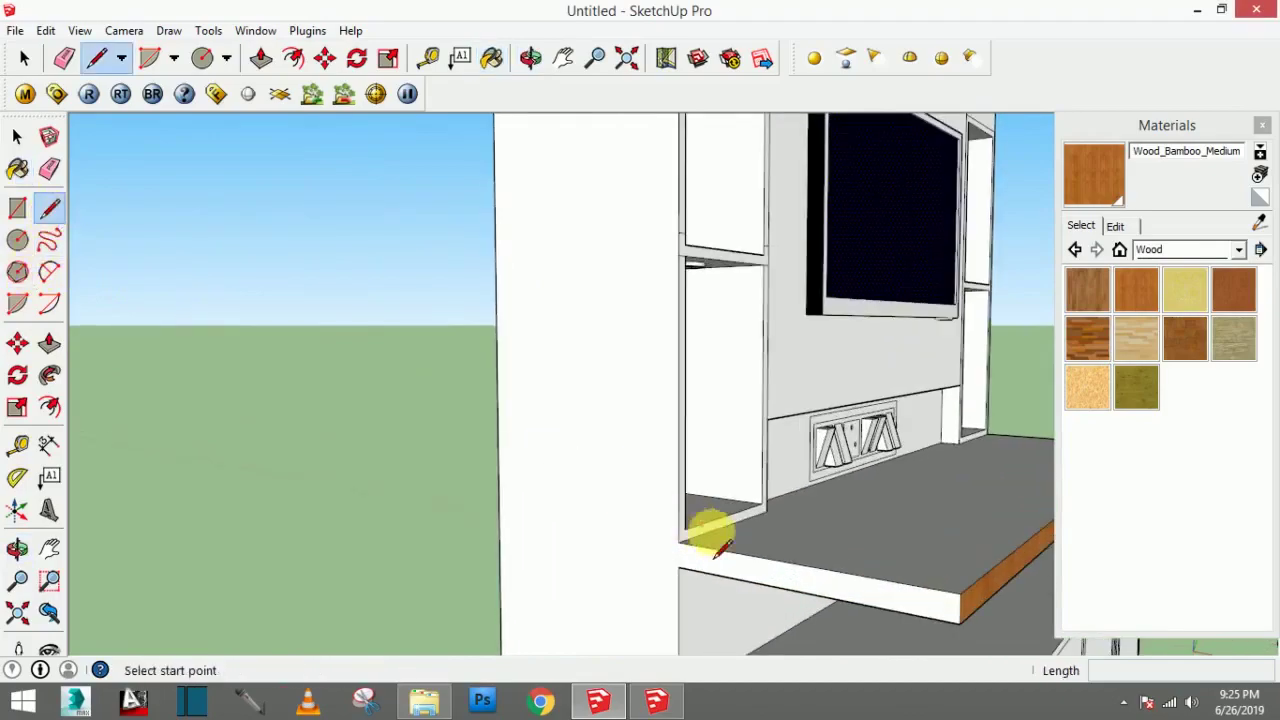
pyautogui.click(677, 550)
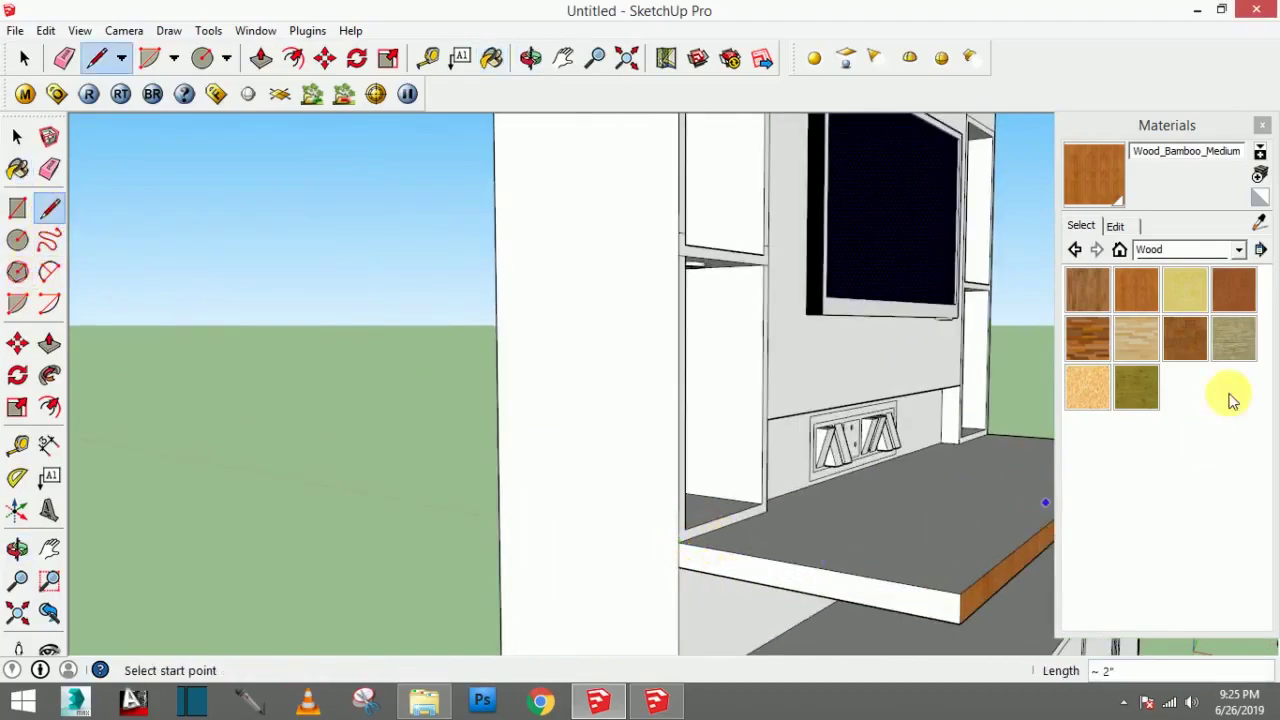
pyautogui.click(1140, 289)
pyautogui.click(873, 592)
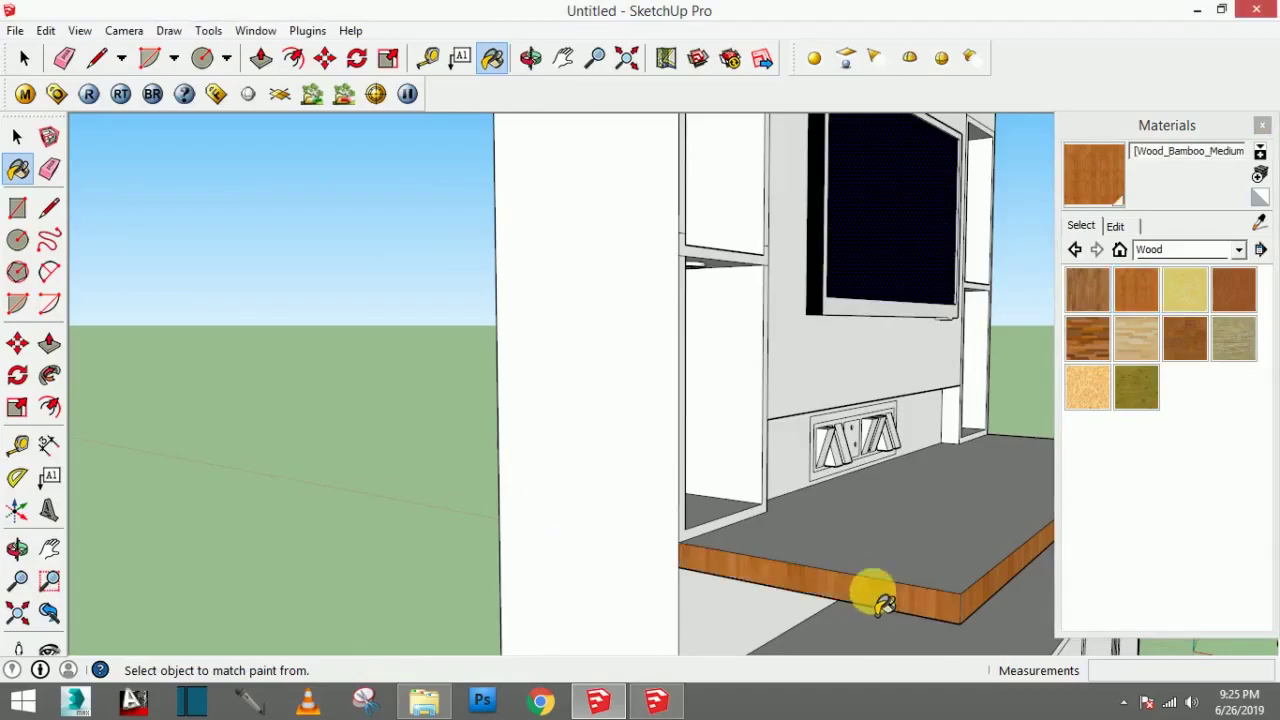
pyautogui.click(905, 548)
# Step: Turn to the unit's left side and paint the countertop face there with Wood_Bamboo_Medium
pyautogui.moveTo(905, 548)
pyautogui.mouseDown(button='middle')
pyautogui.moveTo(854, 583)
pyautogui.moveTo(737, 560)
pyautogui.mouseUp(button='middle')
pyautogui.scroll(-3, 900, 580)
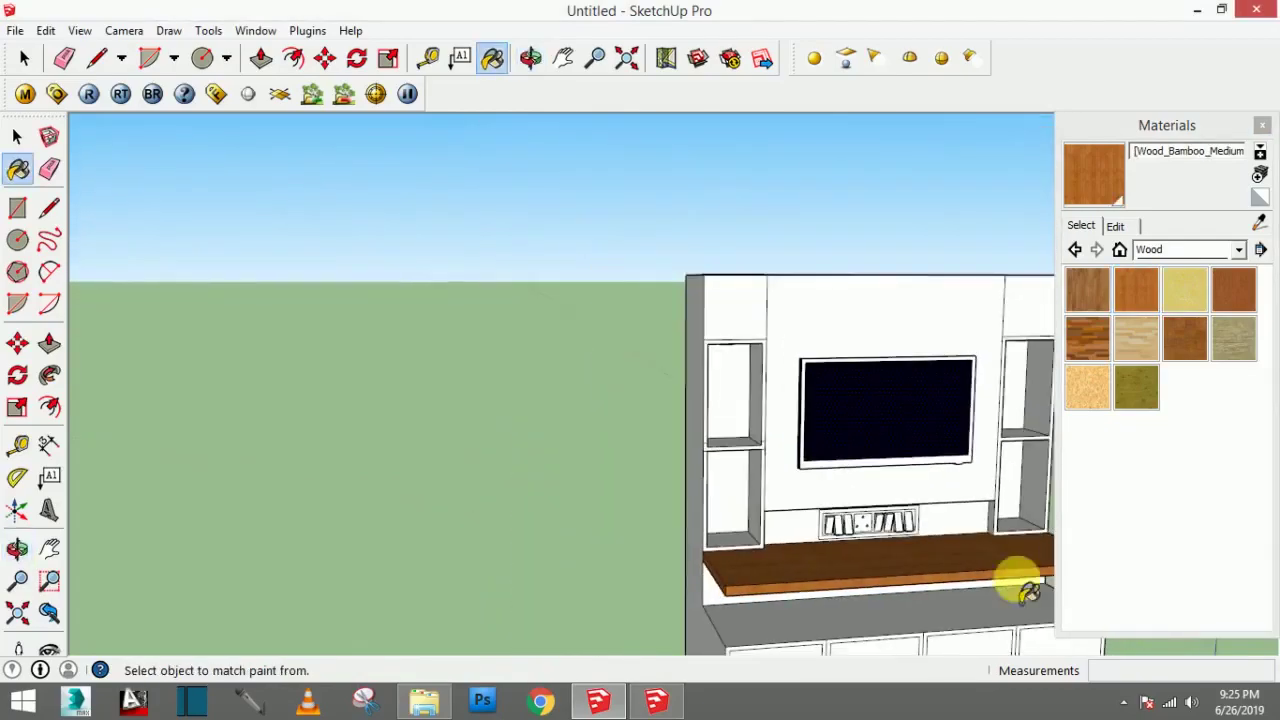
pyautogui.moveTo(1030, 592)
pyautogui.mouseDown(button='middle')
pyautogui.moveTo(820, 577)
pyautogui.moveTo(734, 514)
pyautogui.mouseUp(button='middle')
pyautogui.scroll(-2, 700, 509)
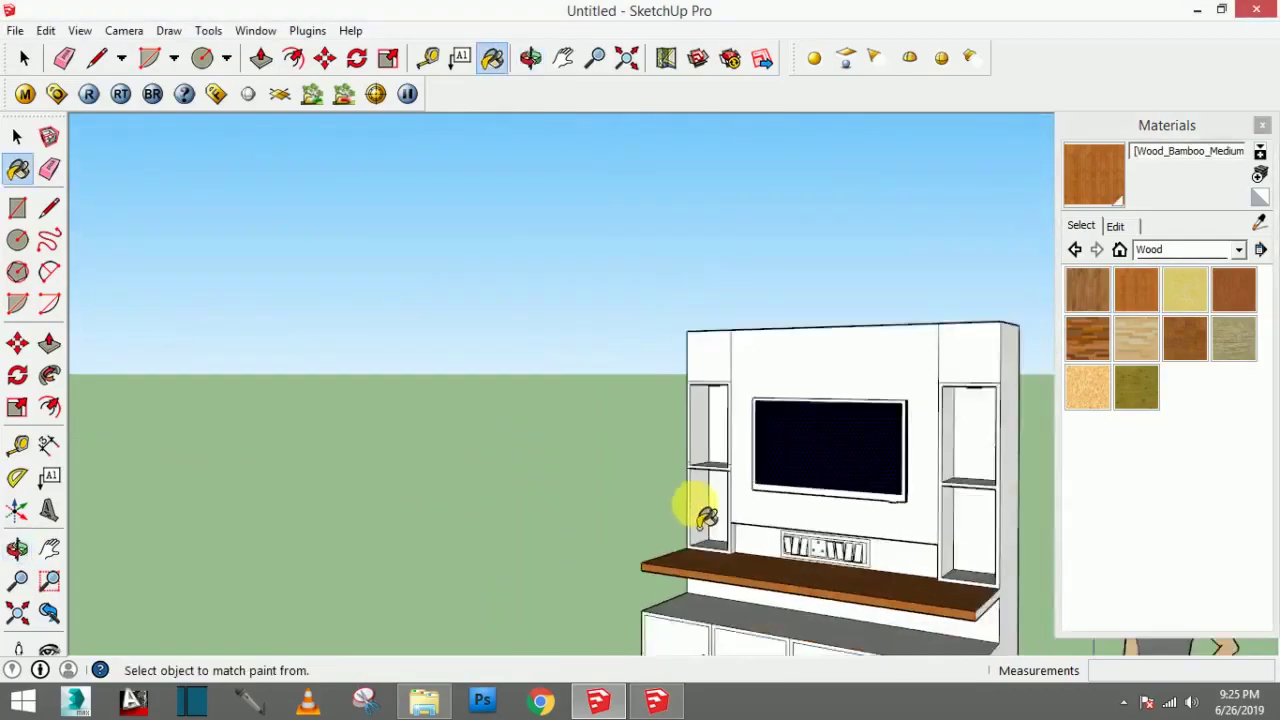
pyautogui.scroll(-1, 723, 531)
pyautogui.keyDown('shift'); pyautogui.moveTo(845, 530); pyautogui.dragTo(850, 530, button='middle'); pyautogui.keyUp('shift')
pyautogui.moveTo(850, 530); pyautogui.dragTo(686, 537)
pyautogui.scroll(2, 660, 530)
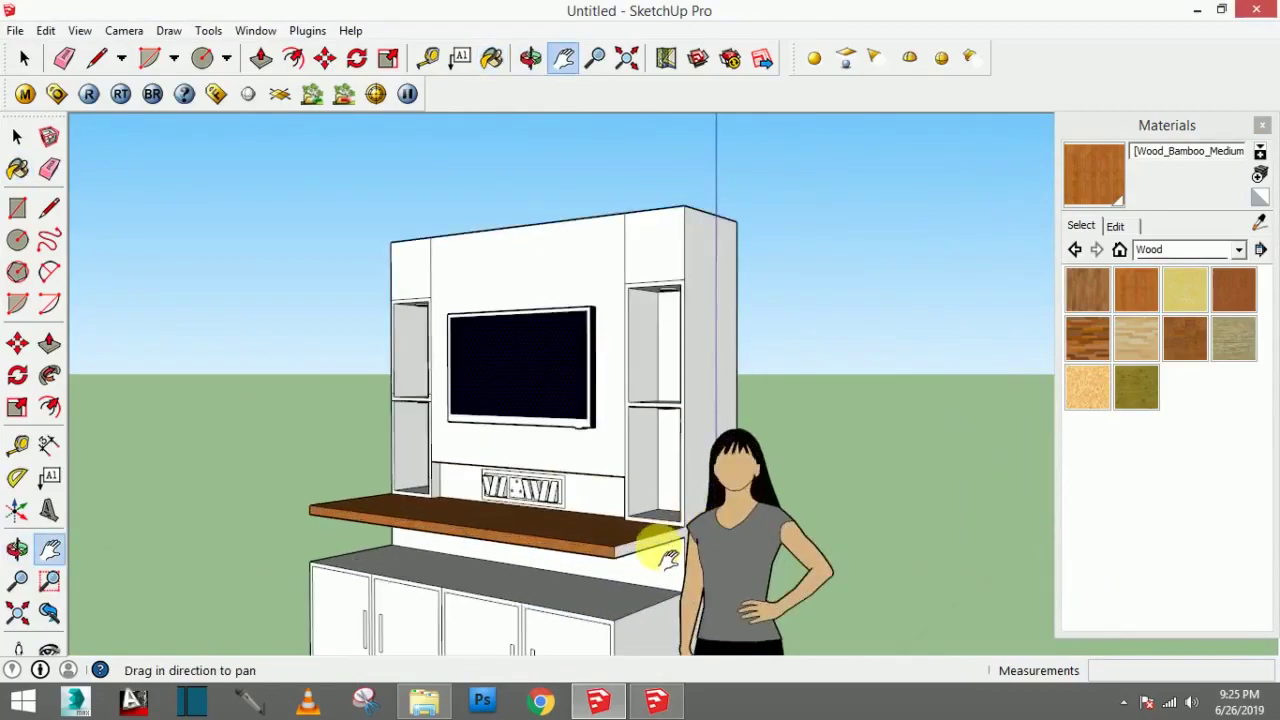
pyautogui.click(1150, 292)
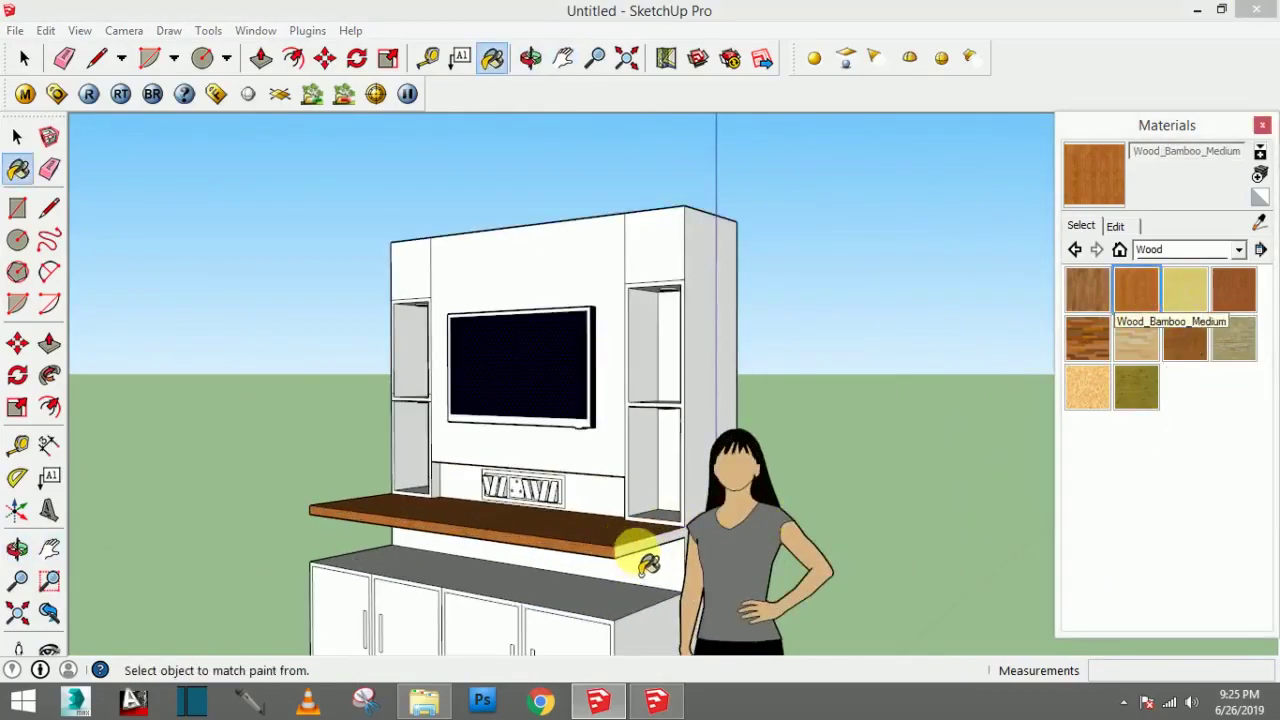
pyautogui.click(645, 560)
# Step: Draw a line across the countertop corner to split its right-side face
pyautogui.moveTo(677, 523)
pyautogui.mouseDown(button='middle')
pyautogui.moveTo(665, 535)
pyautogui.moveTo(480, 543)
pyautogui.mouseUp(button='middle')
pyautogui.moveTo(675, 568); pyautogui.dragTo(443, 448, button='middle')
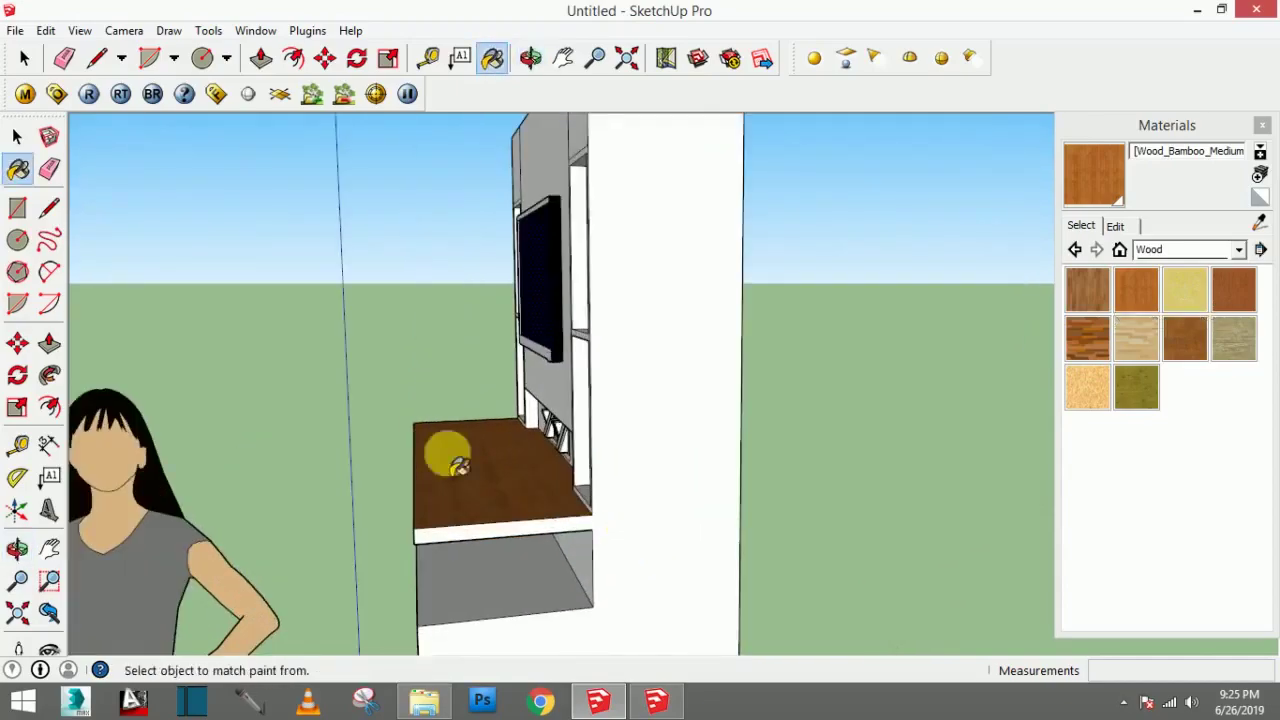
pyautogui.click(50, 207)
pyautogui.scroll(3, 576, 530)
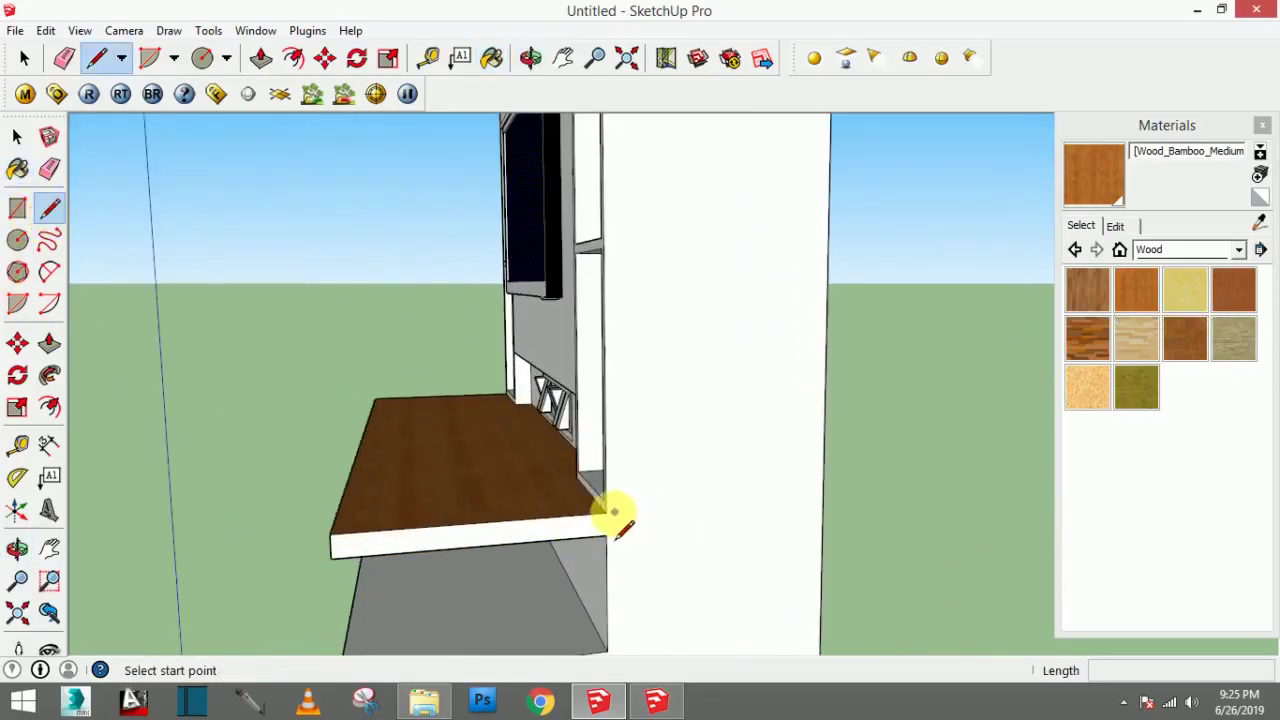
pyautogui.click(607, 512)
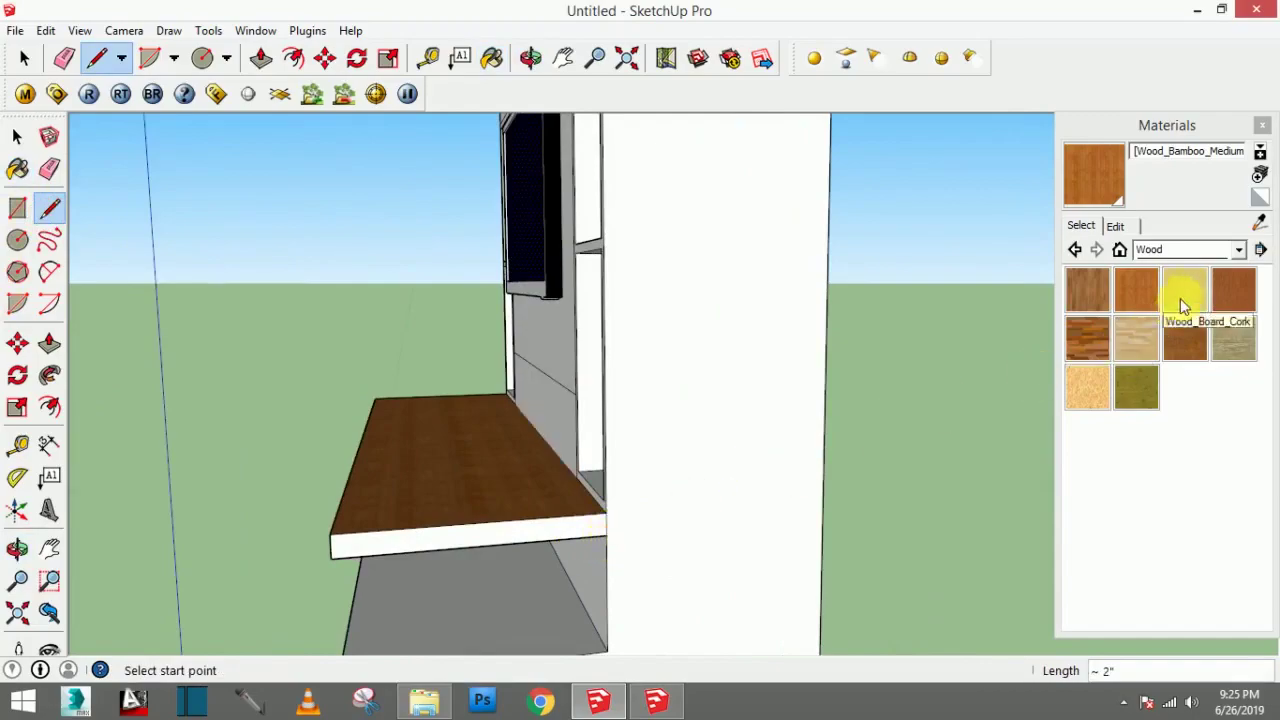
pyautogui.moveTo(914, 391)
pyautogui.mouseDown(button='middle')
pyautogui.moveTo(943, 434)
pyautogui.moveTo(906, 443)
pyautogui.mouseUp(button='middle')
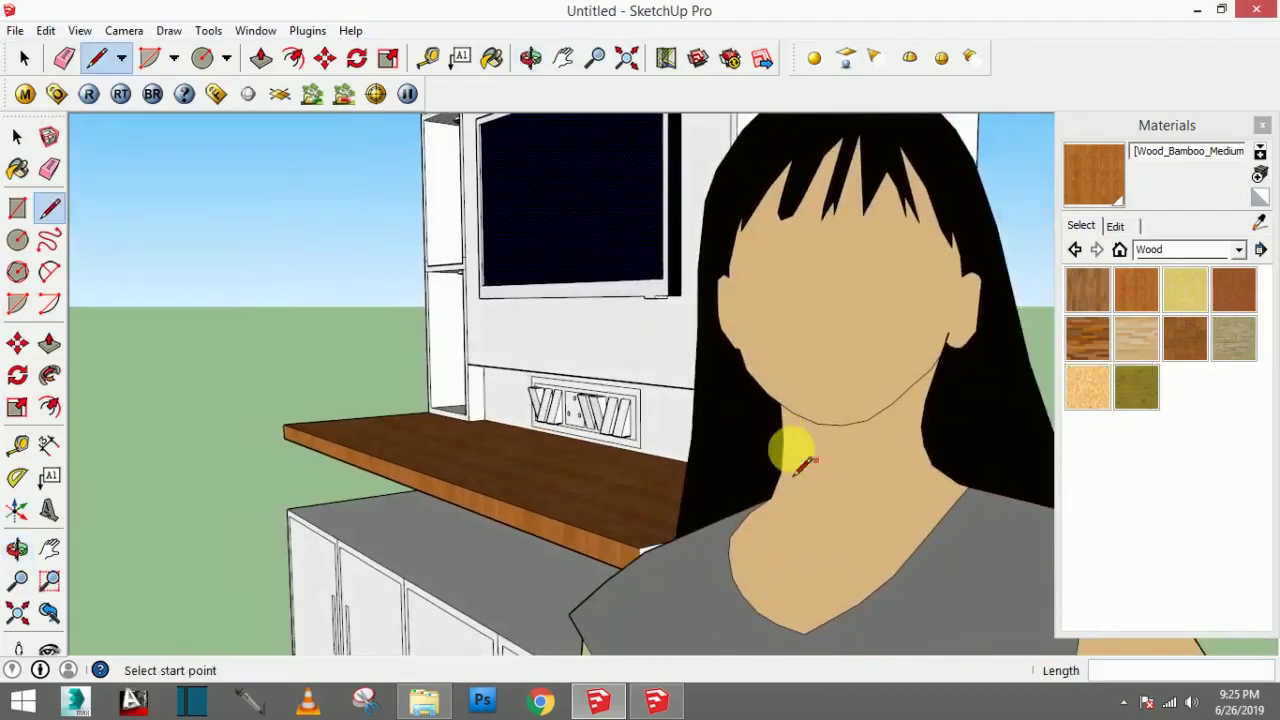
pyautogui.moveTo(791, 443)
pyautogui.mouseDown(button='middle')
pyautogui.moveTo(617, 549)
pyautogui.moveTo(1103, 571)
pyautogui.moveTo(420, 440)
pyautogui.moveTo(433, 325)
pyautogui.mouseUp(button='middle')
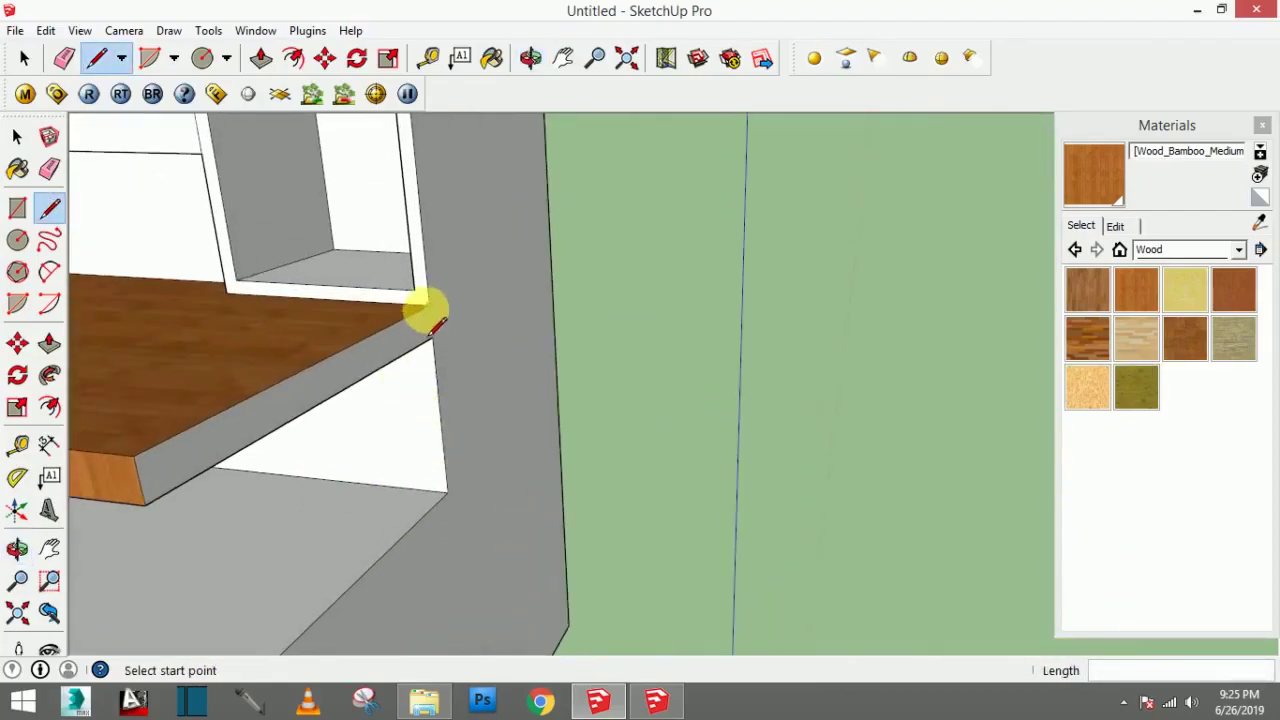
pyautogui.click(427, 355)
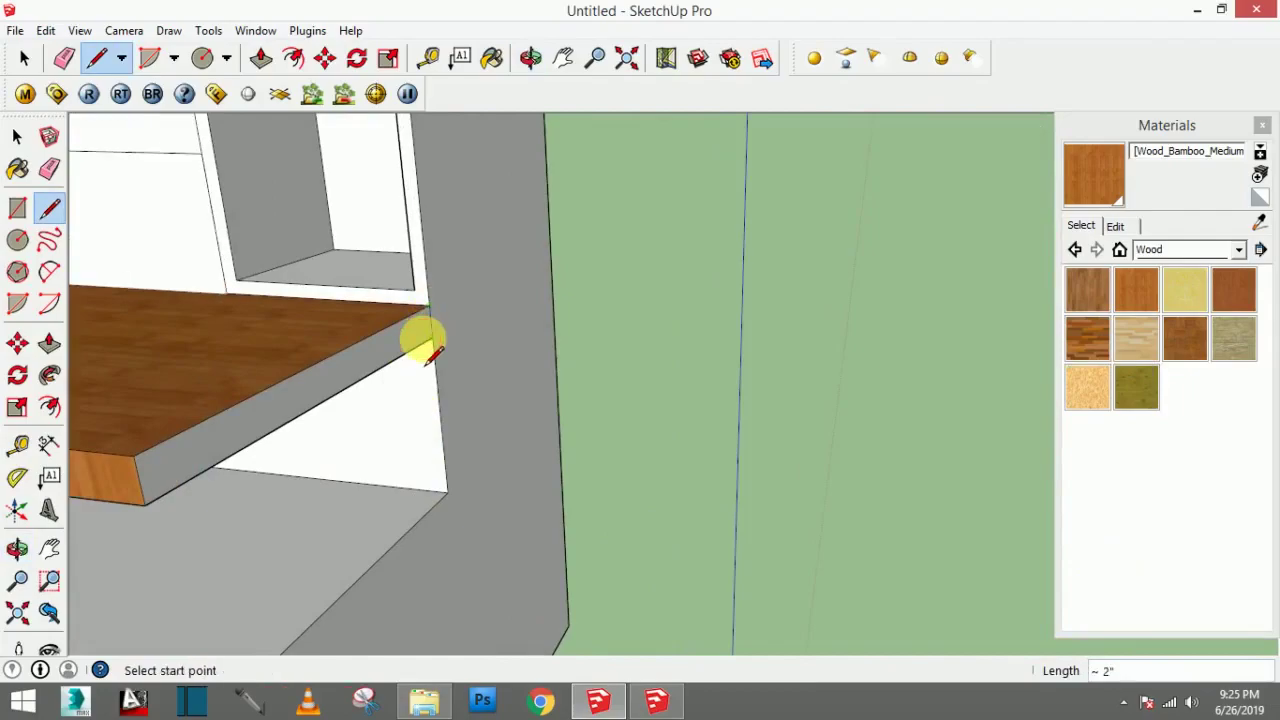
# Step: Pick the bamboo wood again and bring the lower cabinet's left side into view
pyautogui.scroll(2, 420, 340)
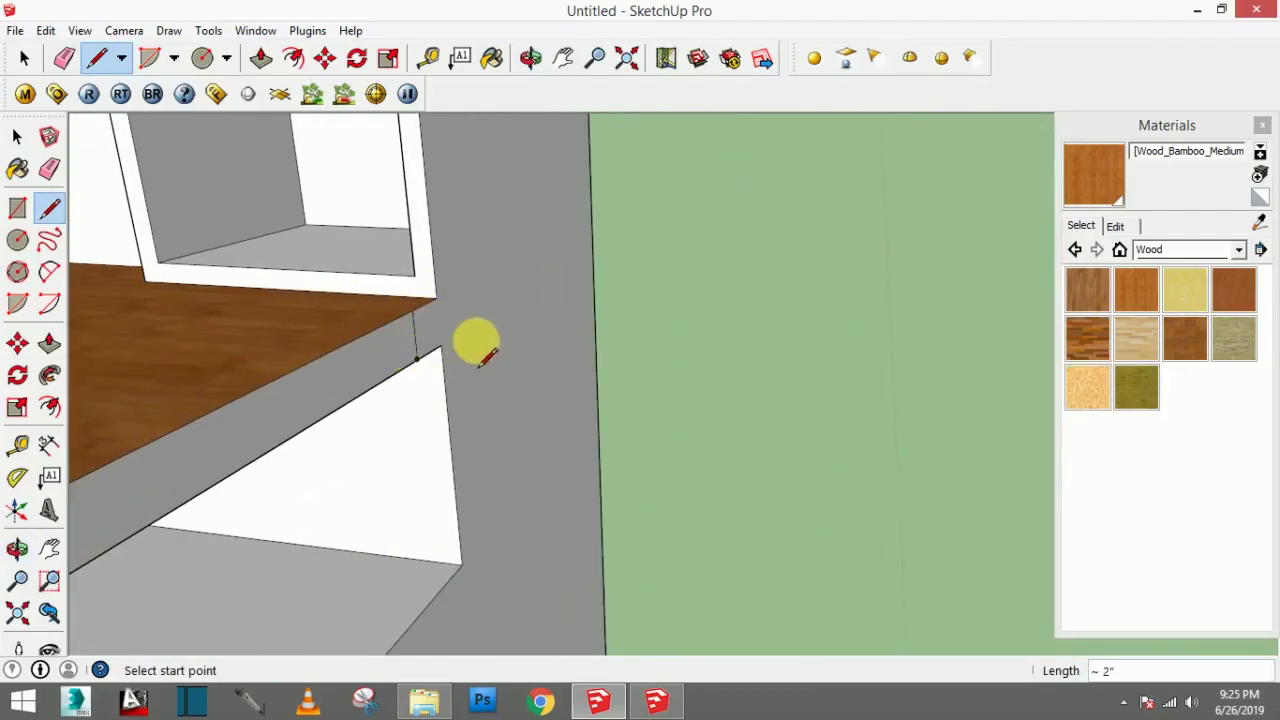
pyautogui.moveTo(468, 320); pyautogui.dragTo(563, 360, button='middle')
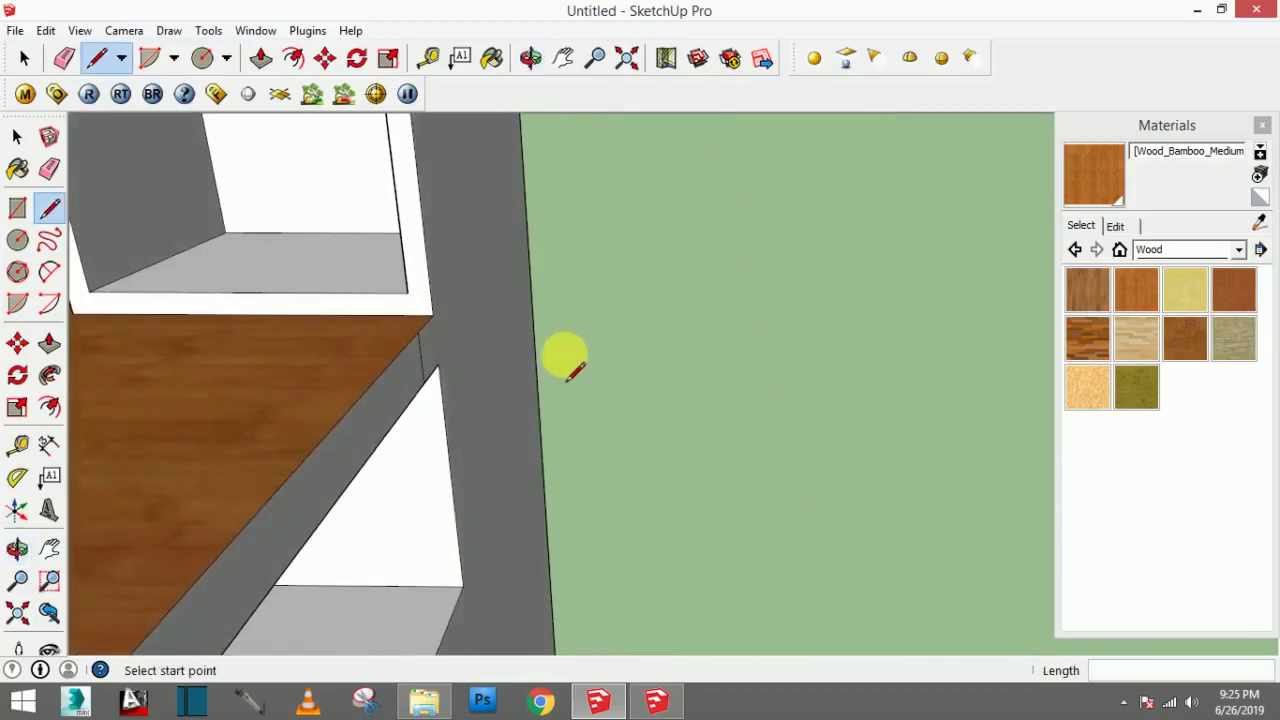
pyautogui.click(1259, 222)
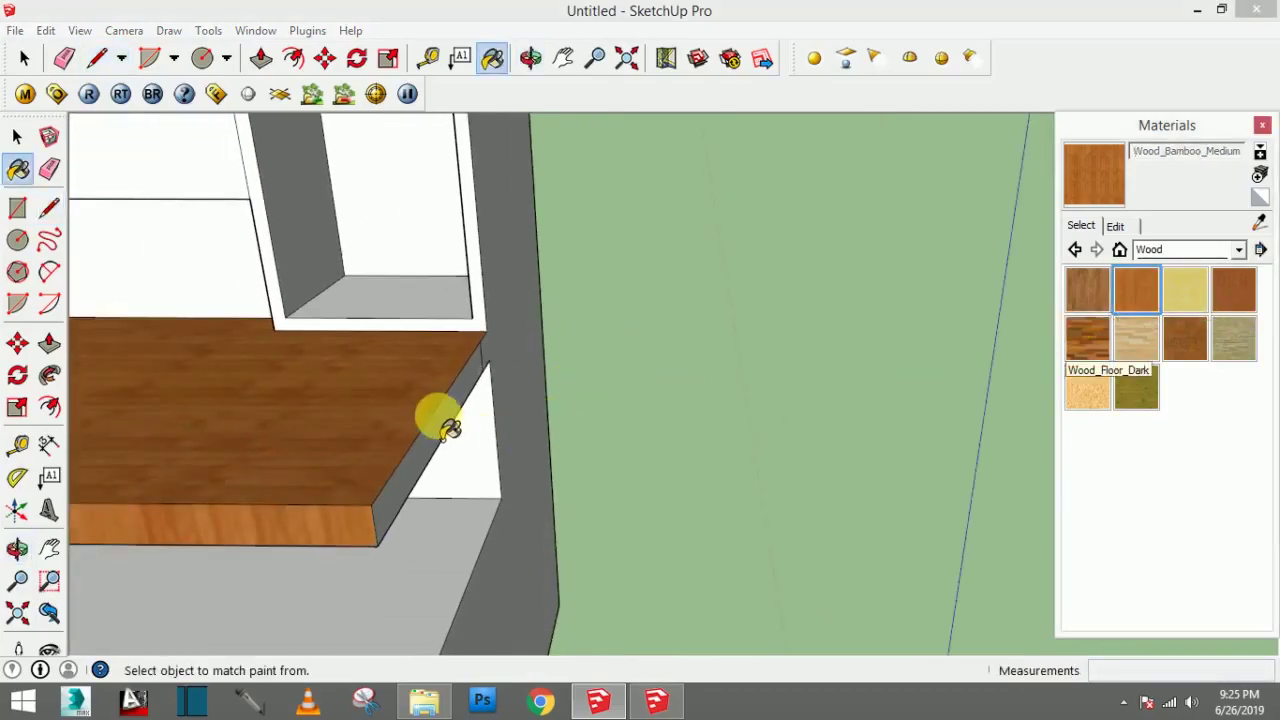
pyautogui.scroll(-2, 449, 420)
pyautogui.scroll(-2, 448, 425)
pyautogui.scroll(-2, 400, 437)
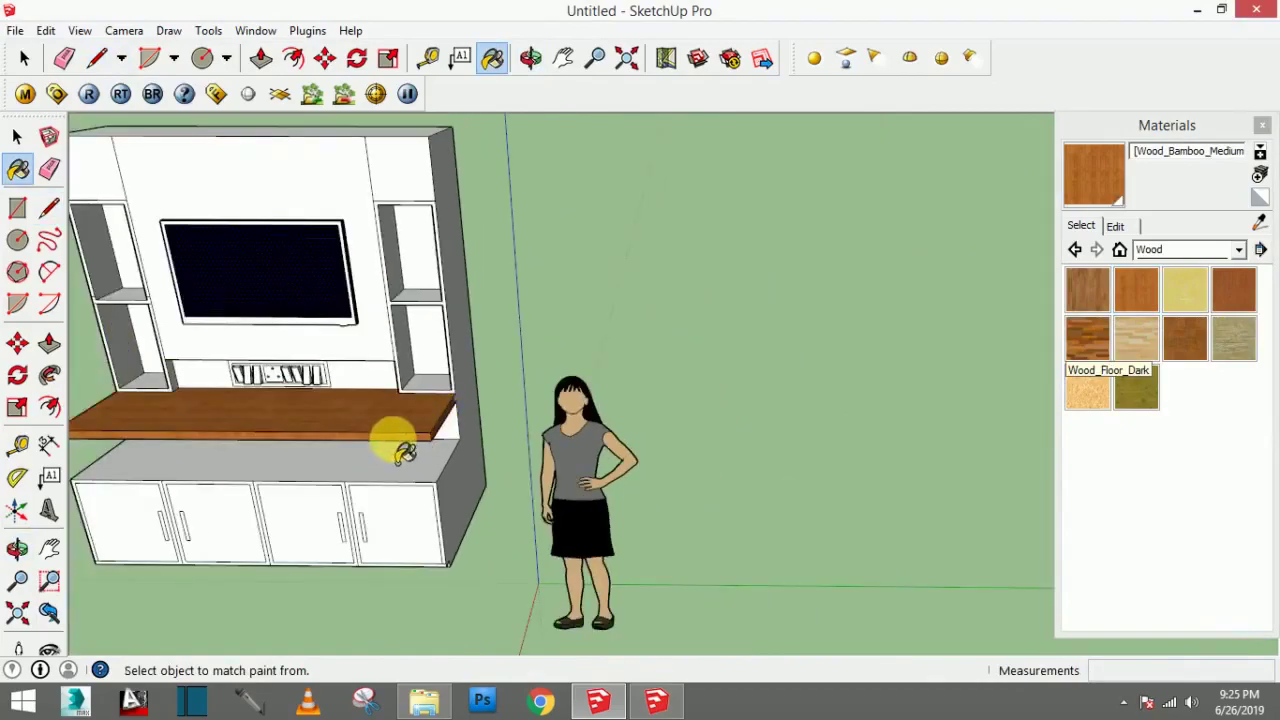
pyautogui.scroll(1, 434, 437)
pyautogui.scroll(-1, 380, 480)
pyautogui.moveTo(350, 500)
pyautogui.mouseDown(button='middle')
pyautogui.moveTo(309, 491)
pyautogui.moveTo(290, 540)
pyautogui.mouseUp(button='middle')
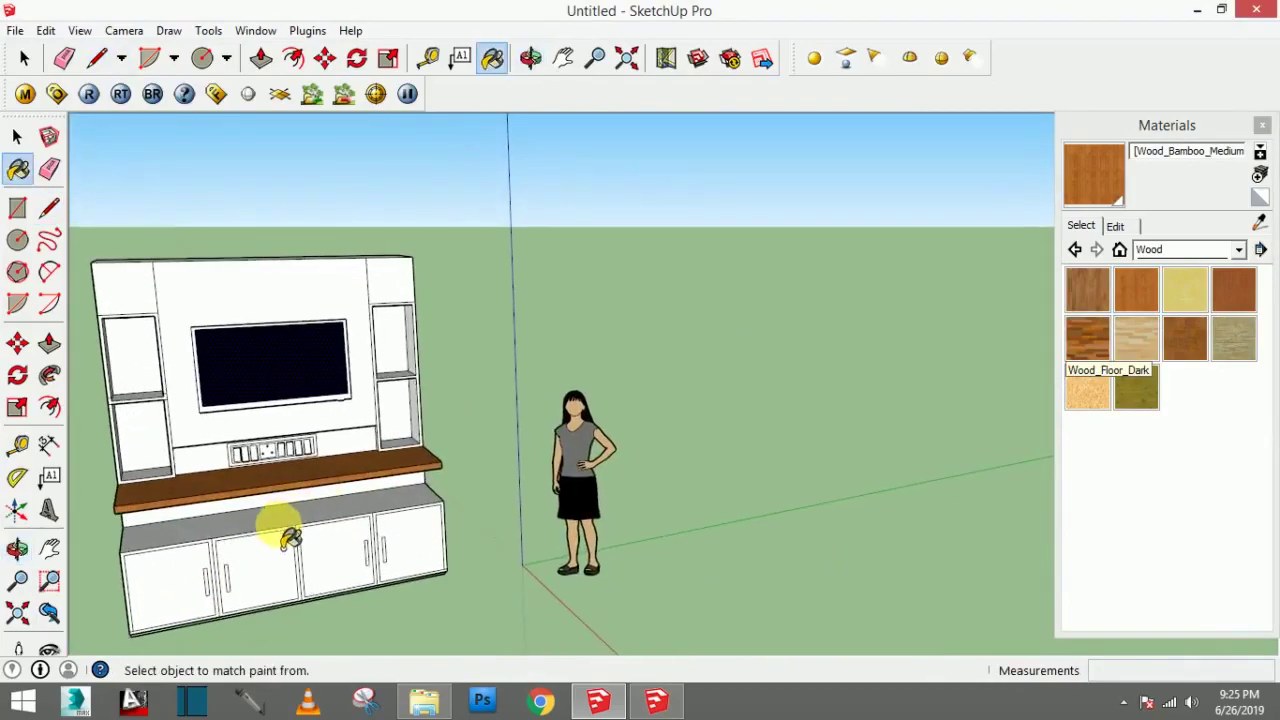
pyautogui.press('h')
pyautogui.moveTo(445, 478)
pyautogui.mouseDown(button='middle')
pyautogui.moveTo(451, 455)
pyautogui.moveTo(512, 481)
pyautogui.mouseUp(button='middle')
pyautogui.scroll(3, 357, 487)
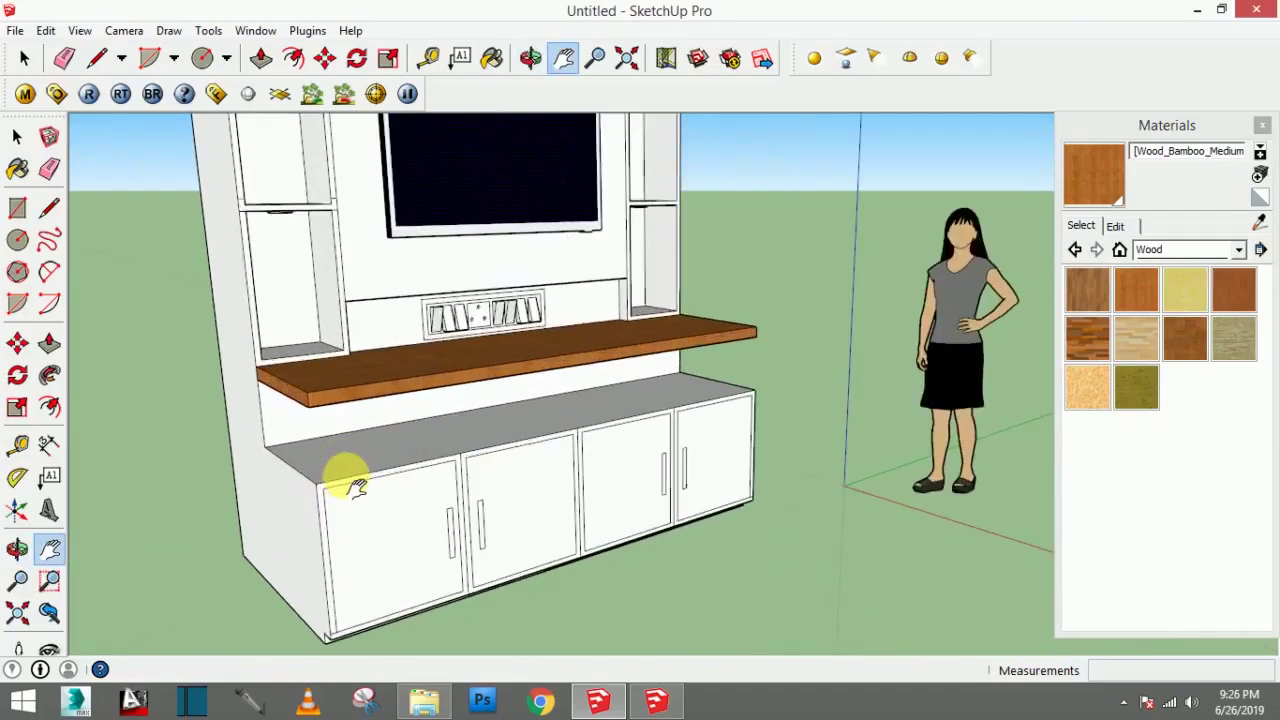
pyautogui.moveTo(343, 486)
pyautogui.mouseDown(button='middle')
pyautogui.moveTo(463, 462)
pyautogui.moveTo(463, 449)
pyautogui.moveTo(411, 484)
pyautogui.mouseUp(button='middle')
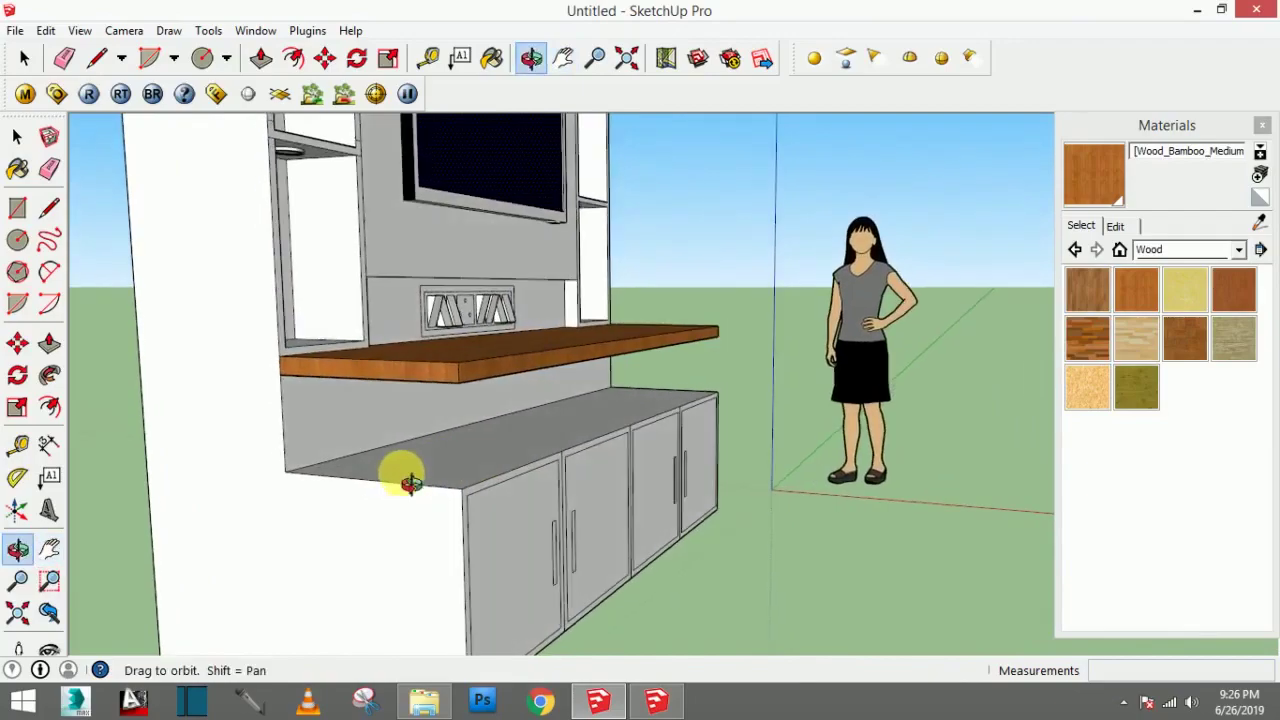
# Step: Draw short 1-inch lines at the cabinet corner to split the lower counter edge
pyautogui.click(49, 207)
pyautogui.scroll(2, 457, 450)
pyautogui.click(473, 521)
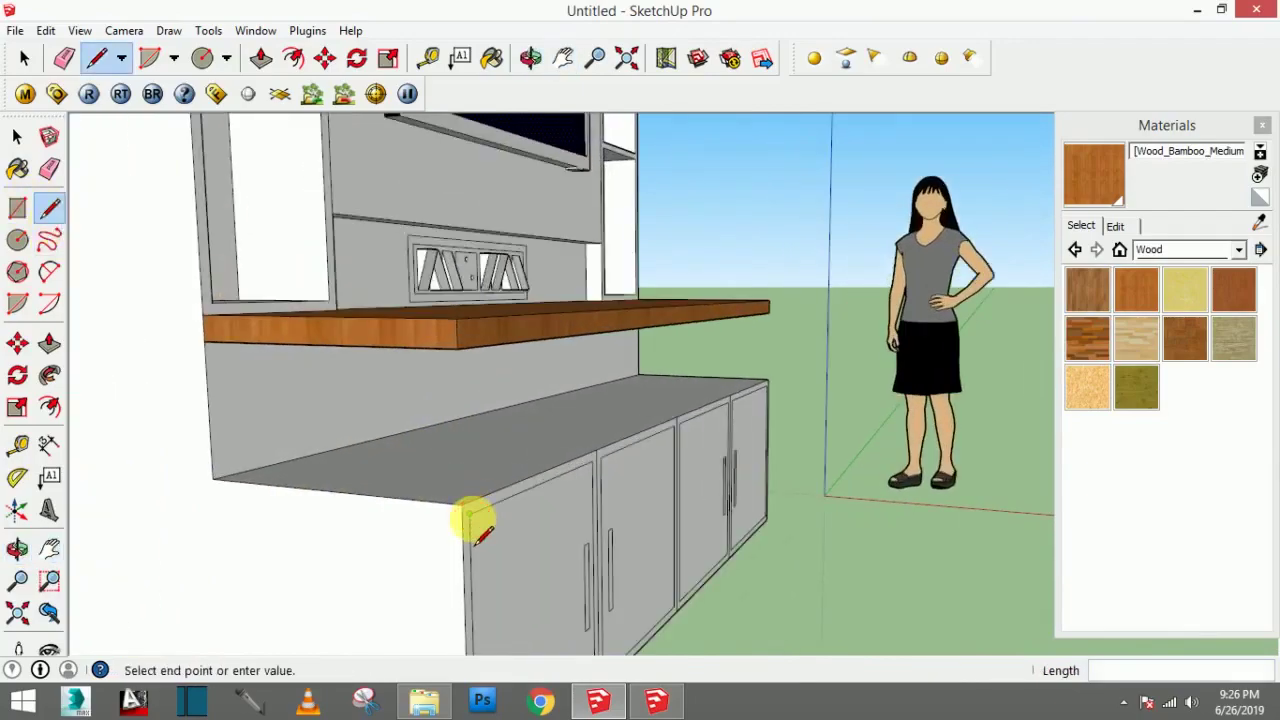
pyautogui.click(460, 518)
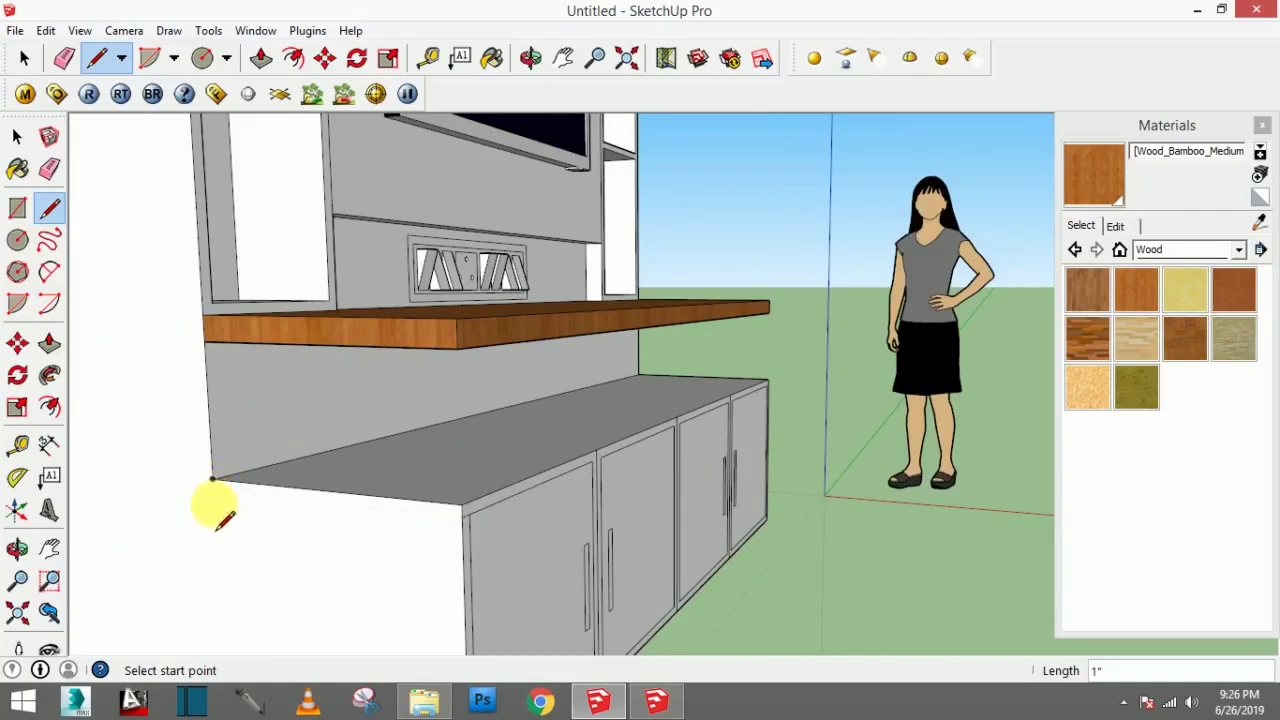
pyautogui.click(461, 519)
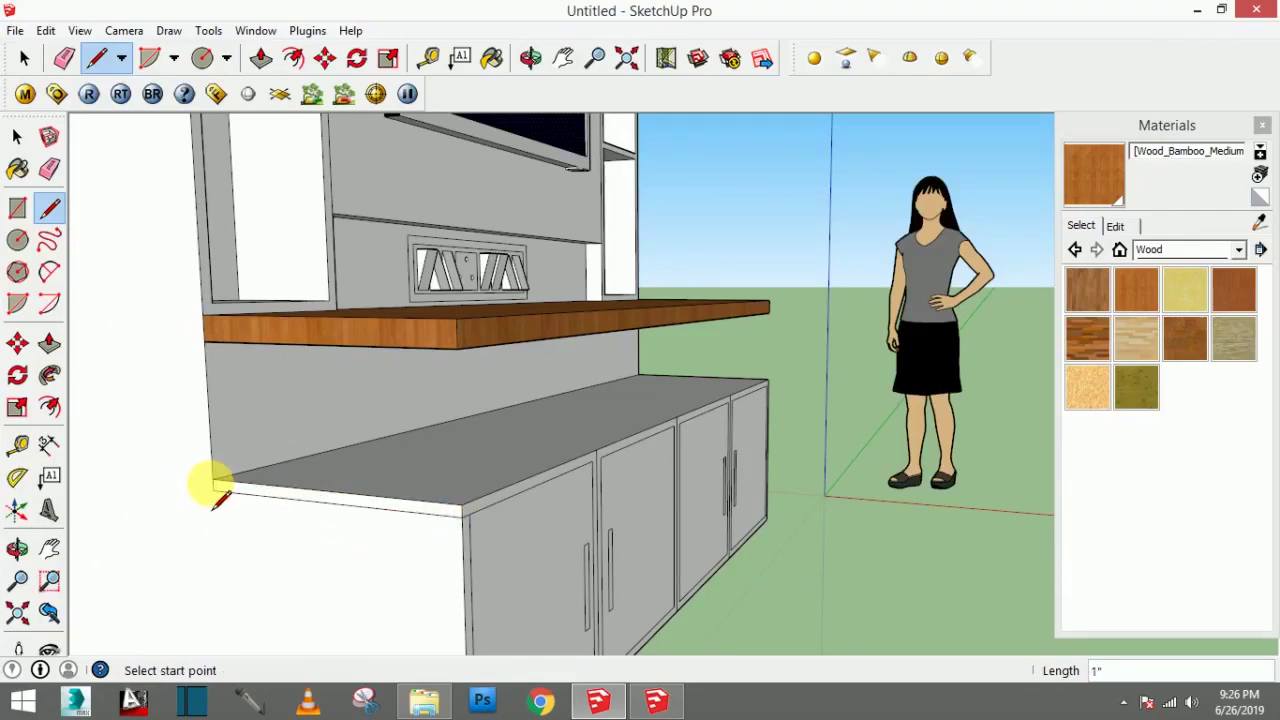
# Step: Paint the lower counter's front strip and all four door frames in Wood_Bamboo_Medium
pyautogui.click(1136, 295)
pyautogui.click(350, 502)
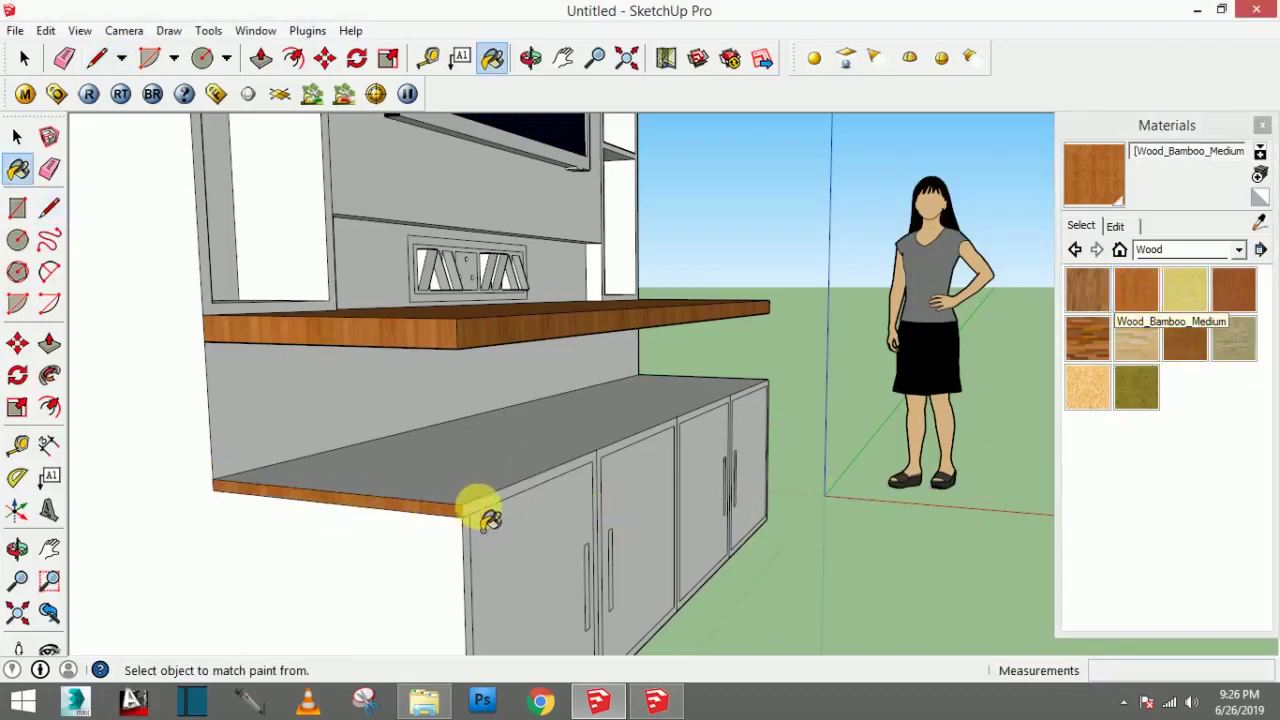
pyautogui.moveTo(672, 528)
pyautogui.mouseDown(button='middle')
pyautogui.moveTo(400, 523)
pyautogui.moveTo(429, 514)
pyautogui.moveTo(163, 488)
pyautogui.mouseUp(button='middle')
pyautogui.click(208, 490)
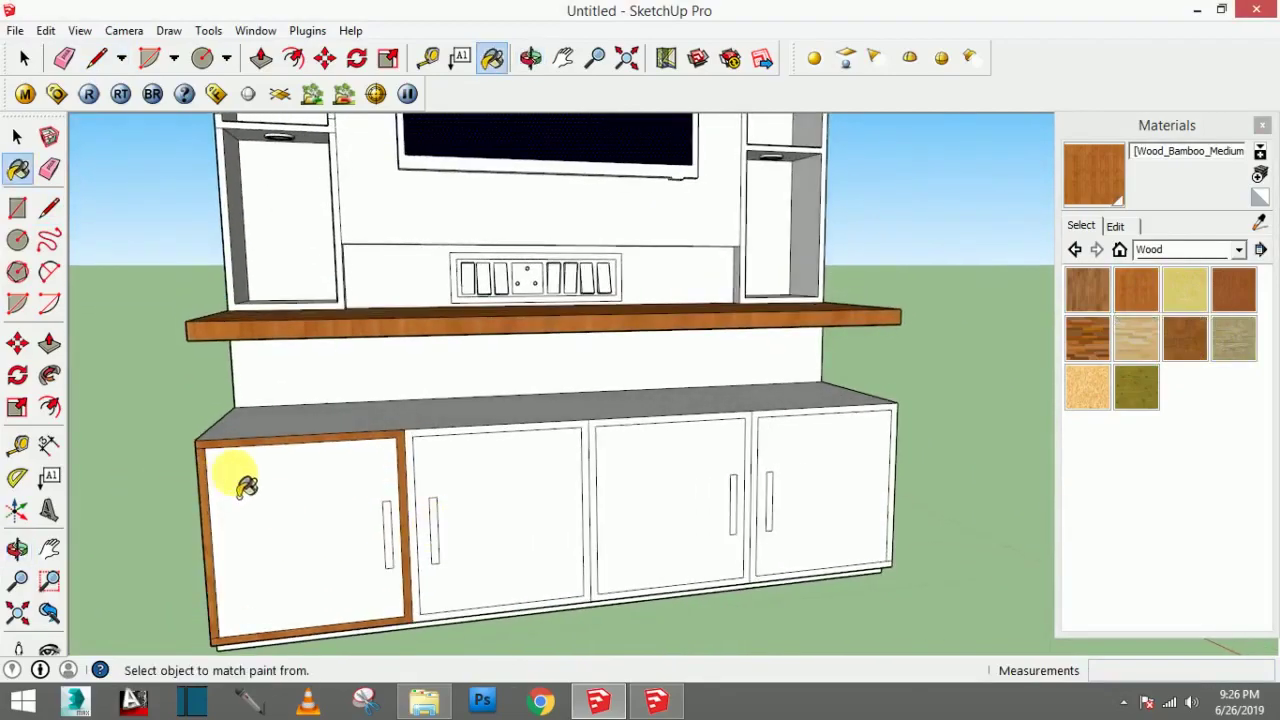
pyautogui.click(424, 444)
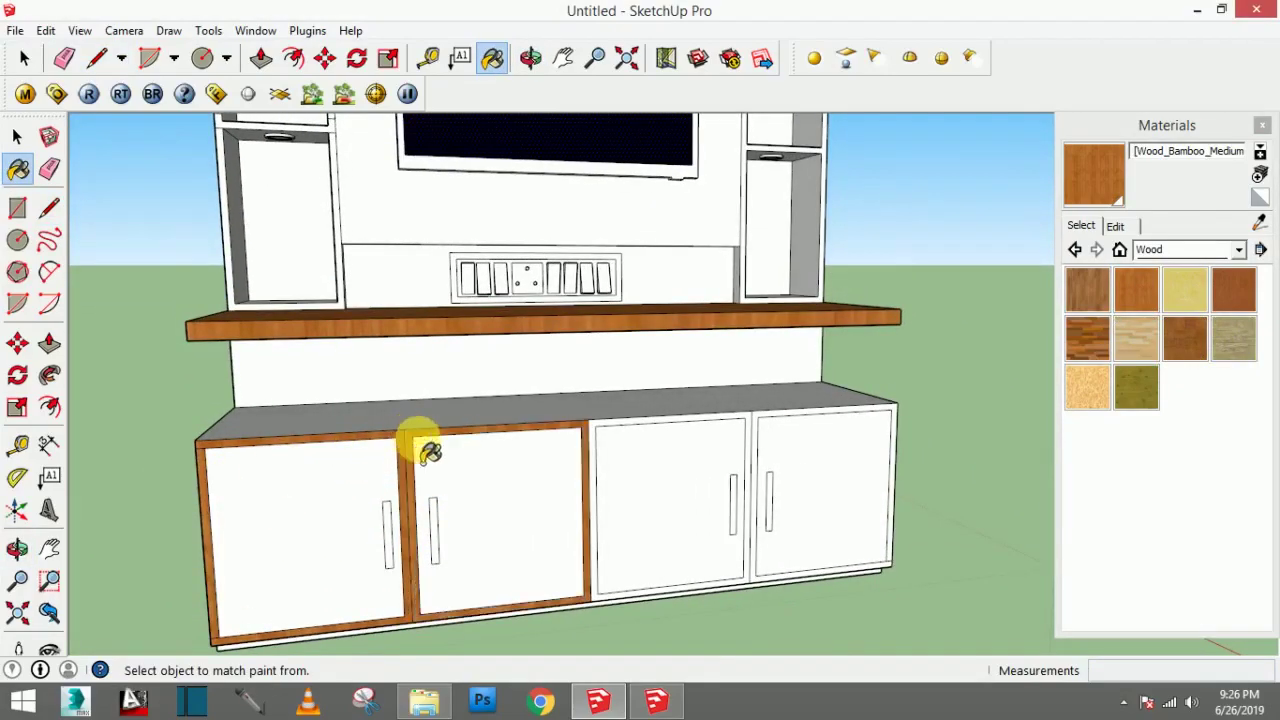
pyautogui.click(603, 443)
pyautogui.click(767, 436)
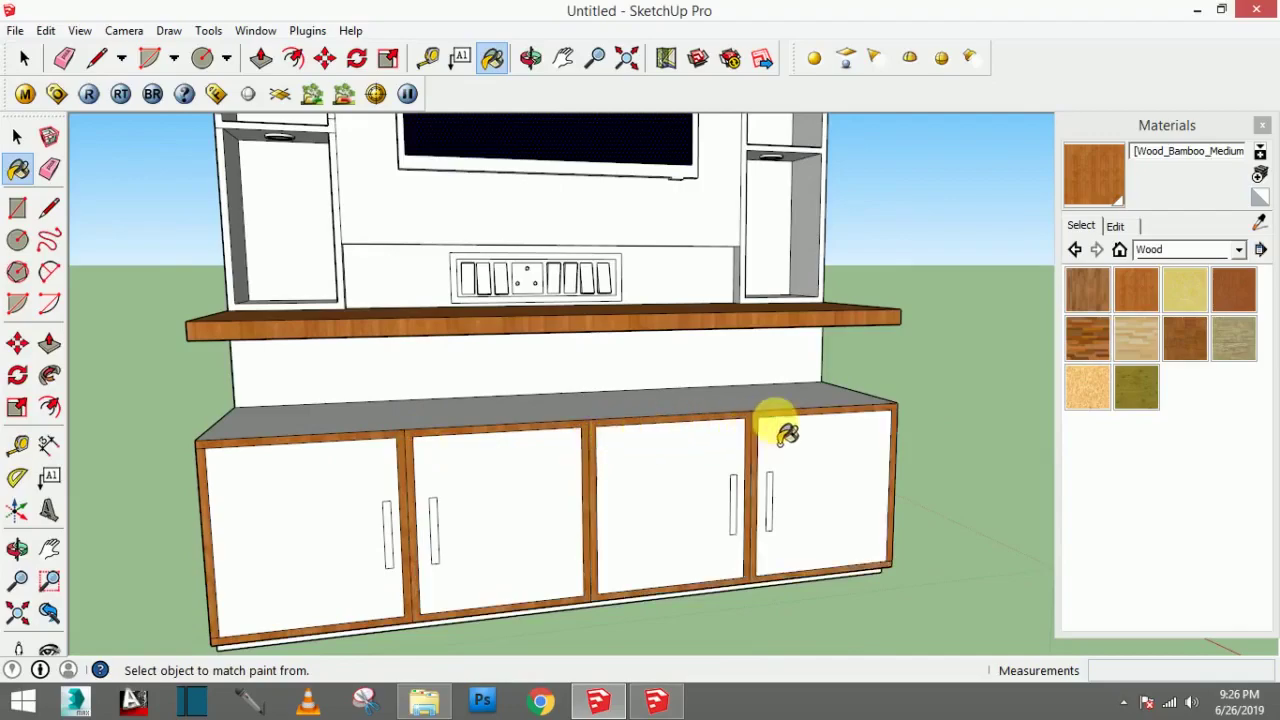
pyautogui.moveTo(772, 429)
pyautogui.mouseDown(button='middle')
pyautogui.moveTo(895, 449)
pyautogui.moveTo(569, 511)
pyautogui.mouseUp(button='middle')
pyautogui.moveTo(743, 516)
pyautogui.mouseDown(button='middle')
pyautogui.moveTo(623, 509)
pyautogui.moveTo(391, 543)
pyautogui.mouseUp(button='middle')
pyautogui.moveTo(212, 340)
pyautogui.mouseDown(button='middle')
pyautogui.moveTo(537, 360)
pyautogui.moveTo(634, 329)
pyautogui.moveTo(669, 437)
pyautogui.moveTo(705, 405)
pyautogui.moveTo(466, 437)
pyautogui.mouseUp(button='middle')
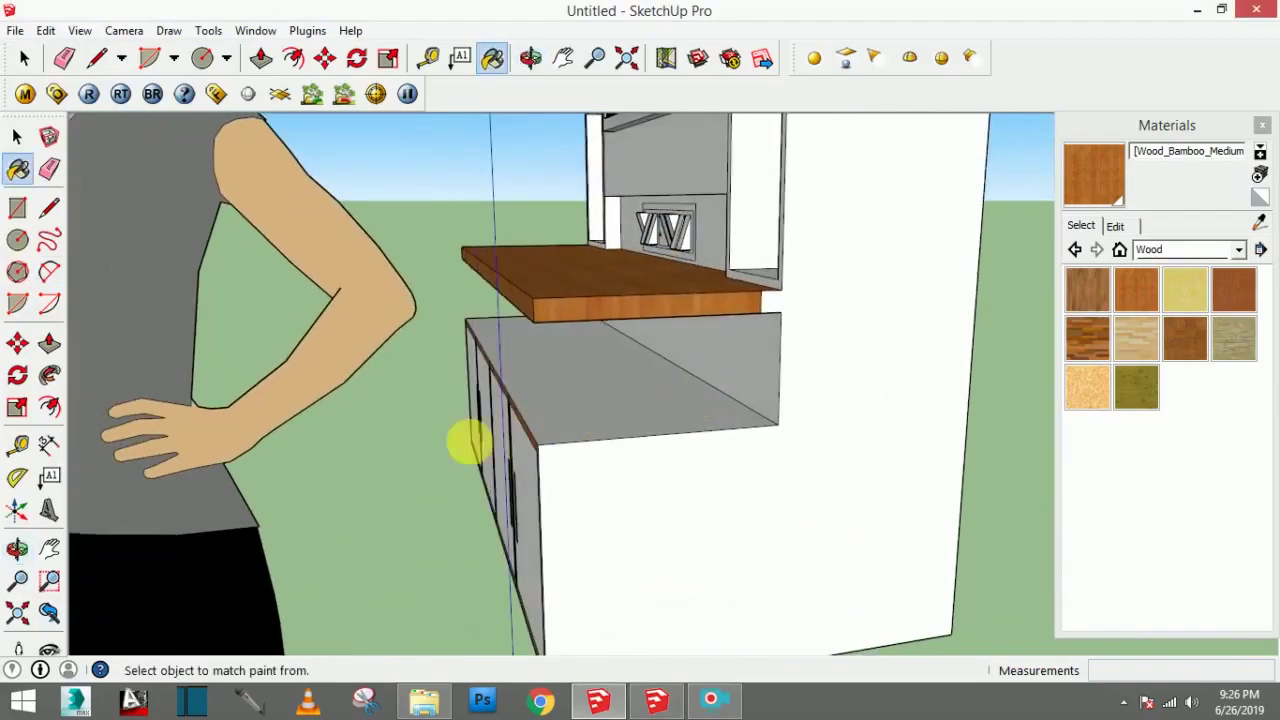
# Step: Split the cabinet's front corner and paint the lower counter's side edge strip bamboo
pyautogui.click(49, 207)
pyautogui.scroll(1, 560, 440)
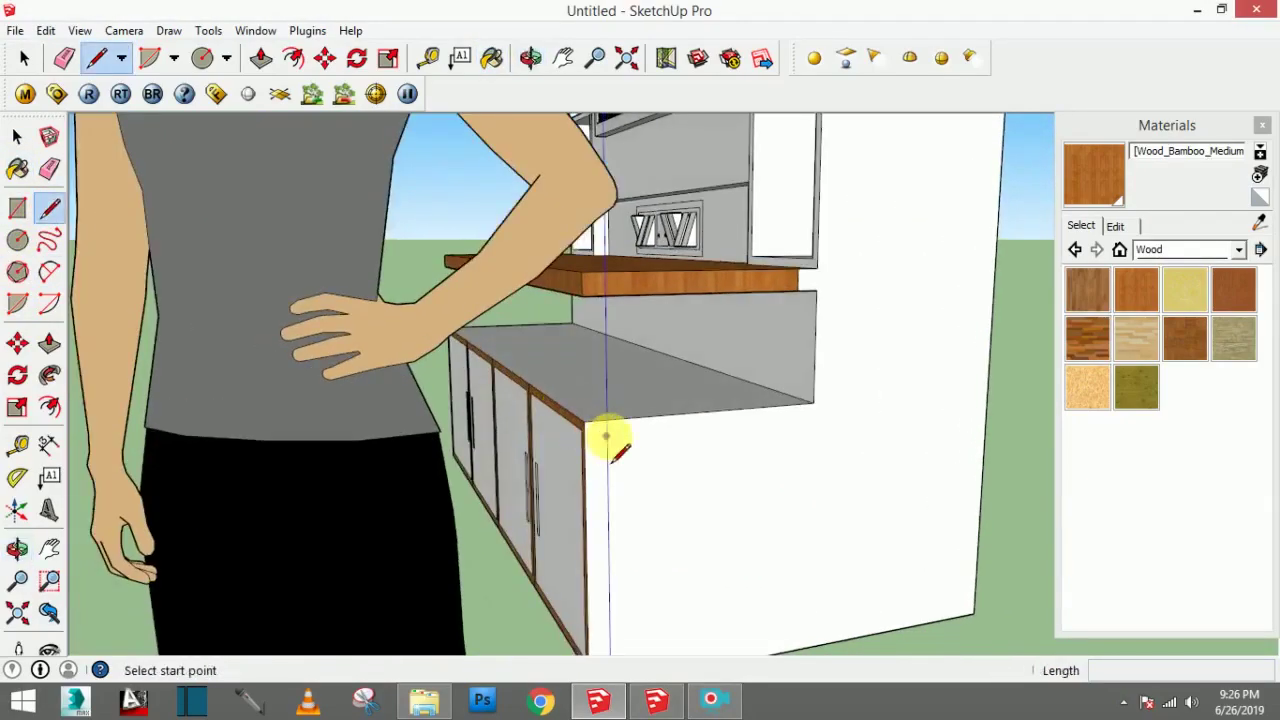
pyautogui.scroll(1, 630, 445)
pyautogui.scroll(2, 660, 457)
pyautogui.scroll(2, 650, 456)
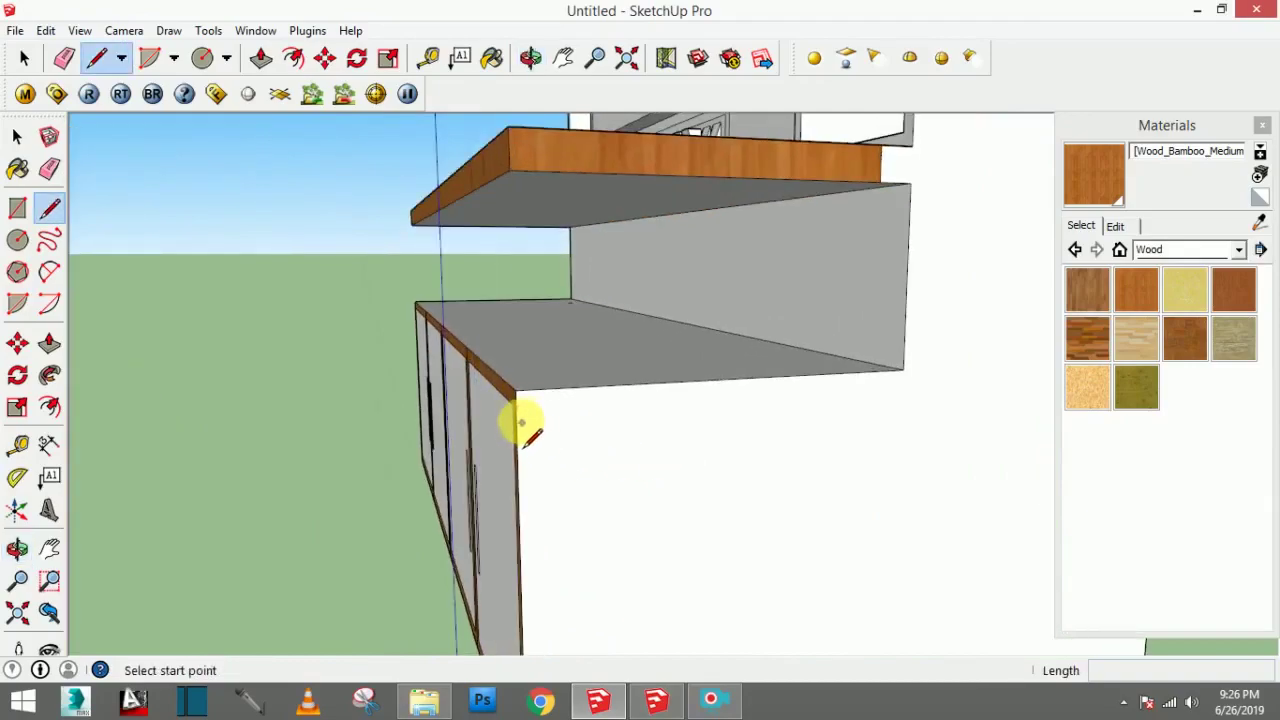
pyautogui.click(515, 407)
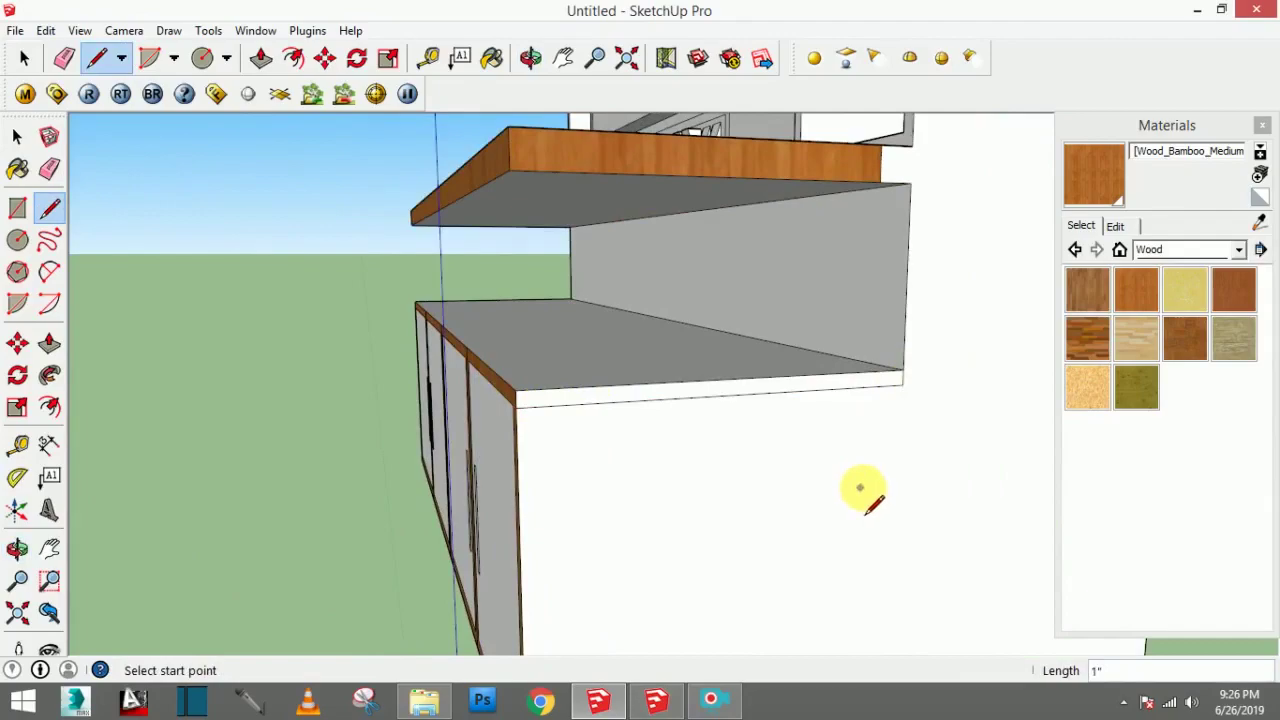
pyautogui.click(1136, 289)
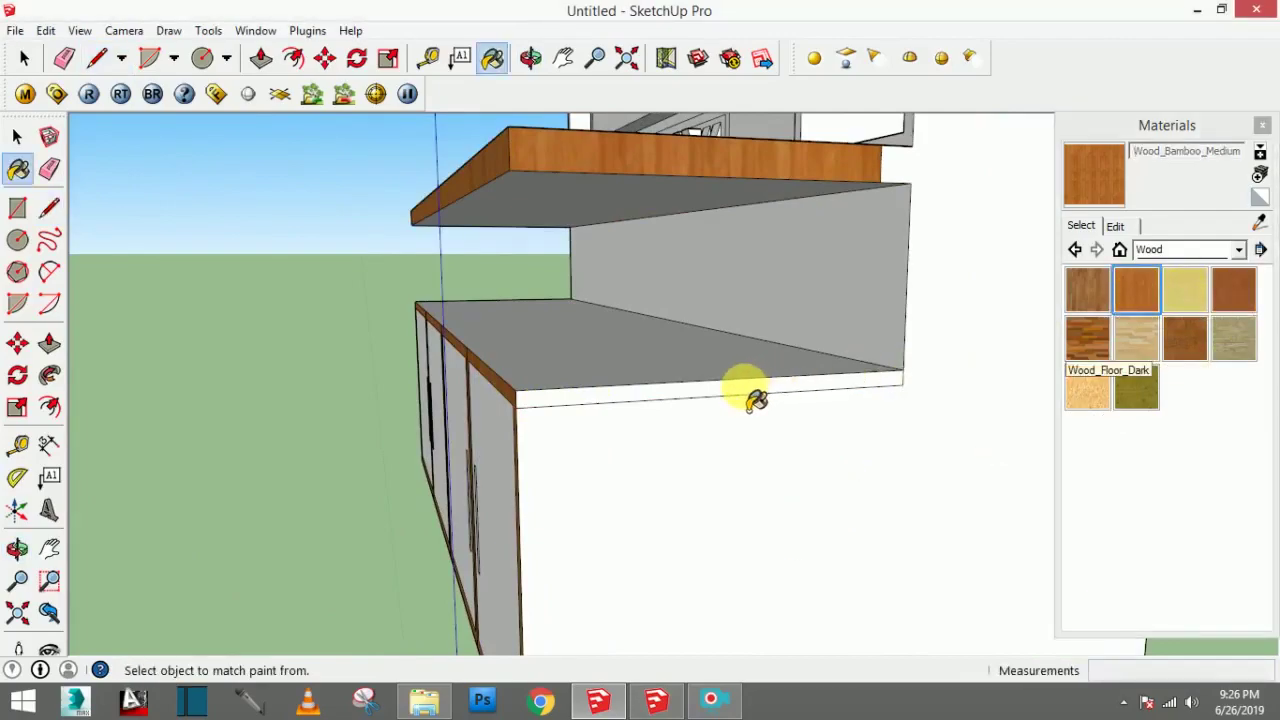
pyautogui.click(755, 400)
pyautogui.moveTo(666, 423)
pyautogui.mouseDown(button='middle')
pyautogui.moveTo(800, 394)
pyautogui.moveTo(627, 500)
pyautogui.moveTo(709, 440)
pyautogui.moveTo(820, 451)
pyautogui.mouseUp(button='middle')
pyautogui.moveTo(894, 409)
pyautogui.mouseDown(button='middle')
pyautogui.moveTo(899, 394)
pyautogui.moveTo(920, 400)
pyautogui.moveTo(818, 398)
pyautogui.mouseUp(button='middle')
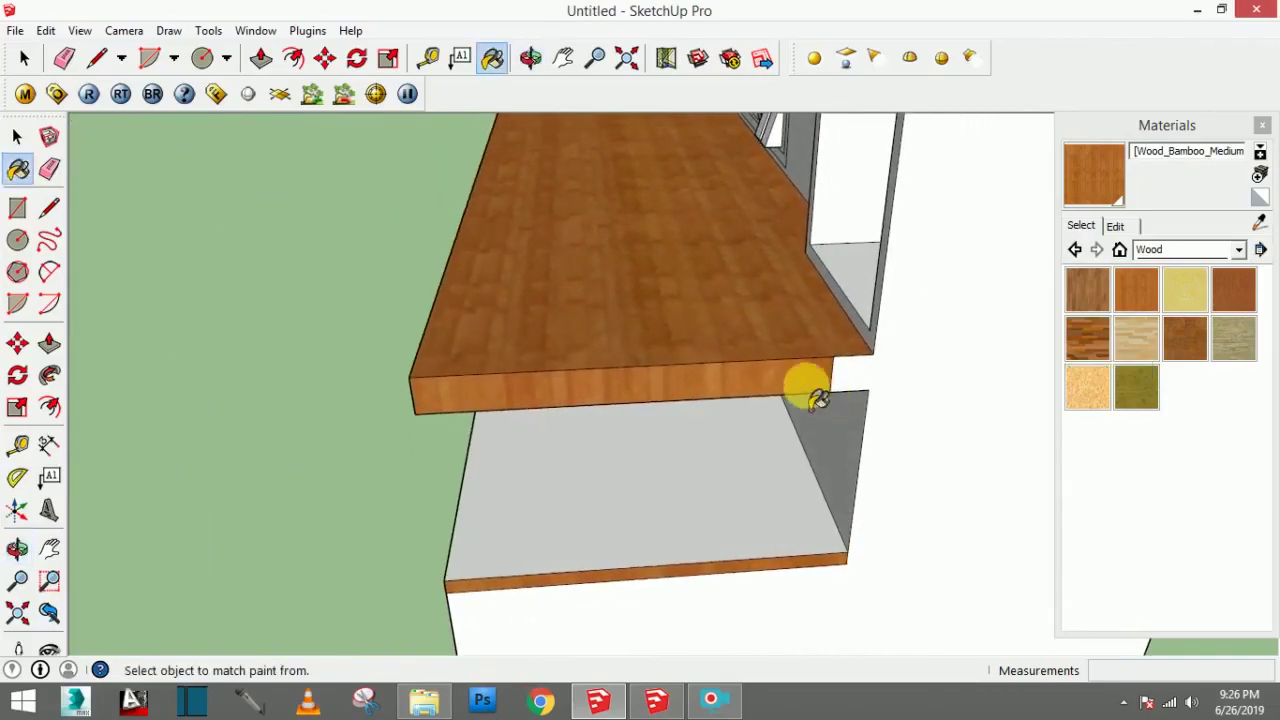
# Step: Draw a line and a rectangle closing the gap at the countertop's end
pyautogui.click(50, 207)
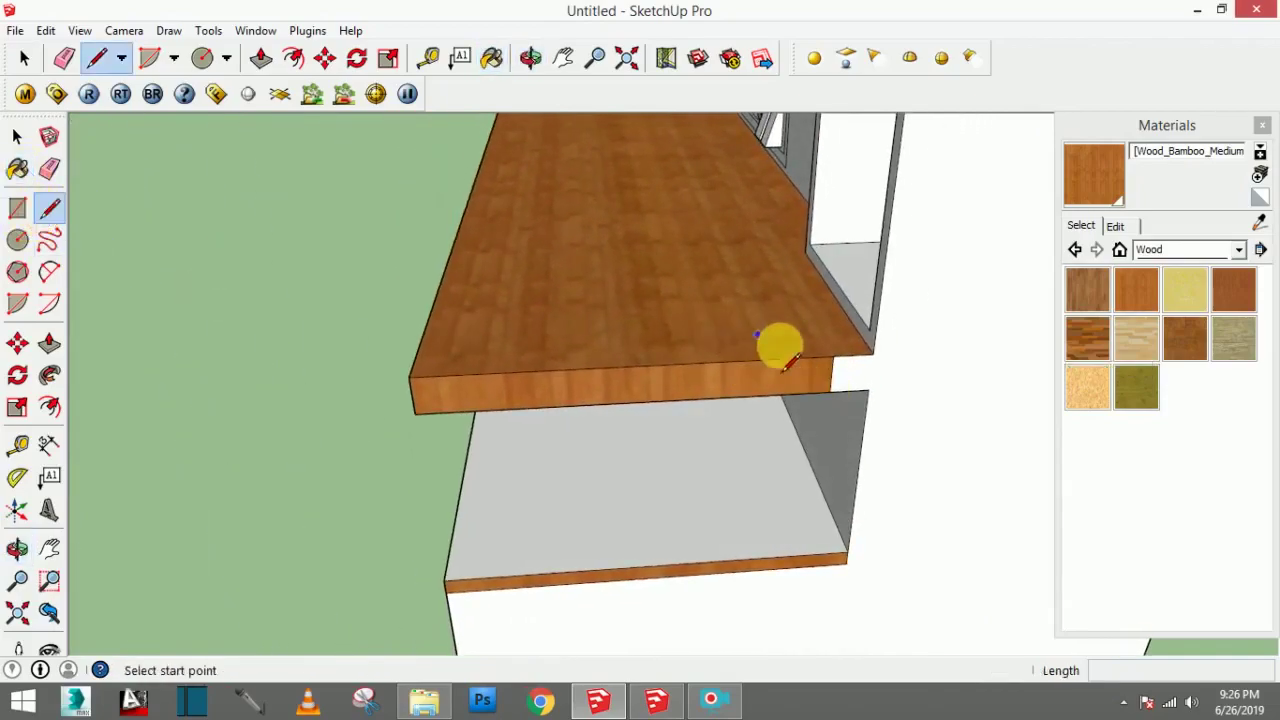
pyautogui.click(873, 356)
pyautogui.click(870, 393)
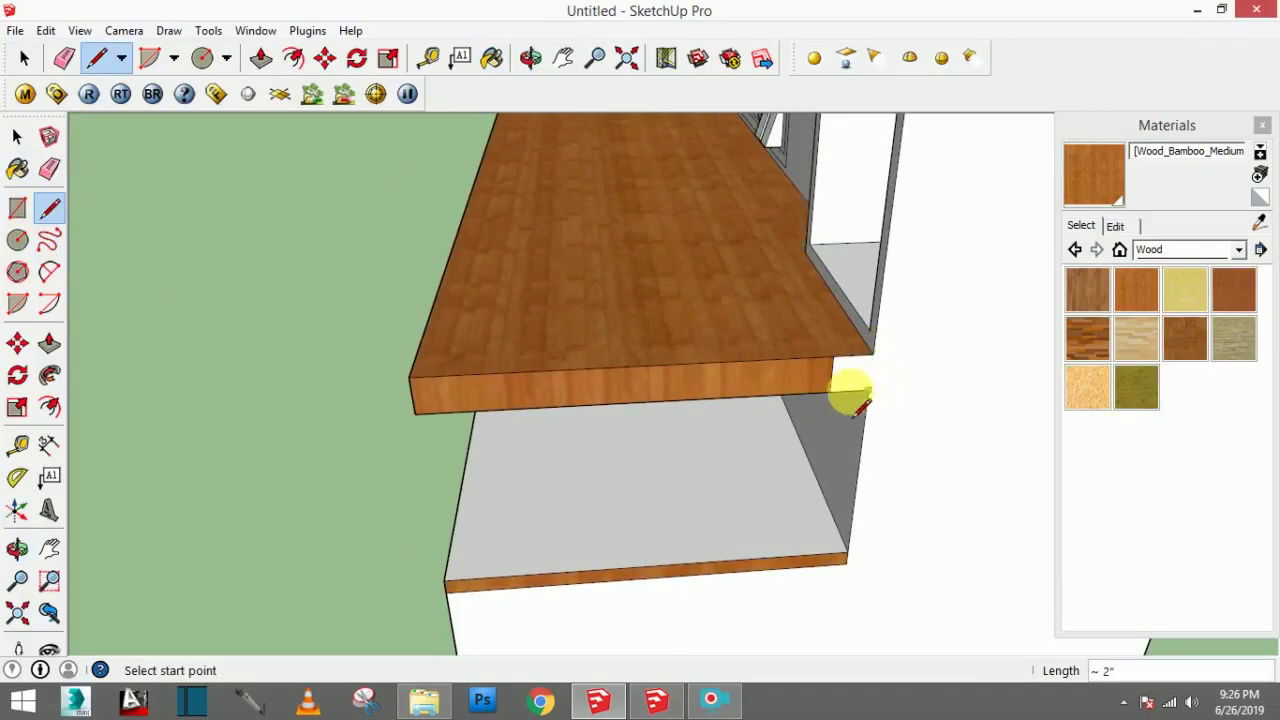
pyautogui.click(17, 207)
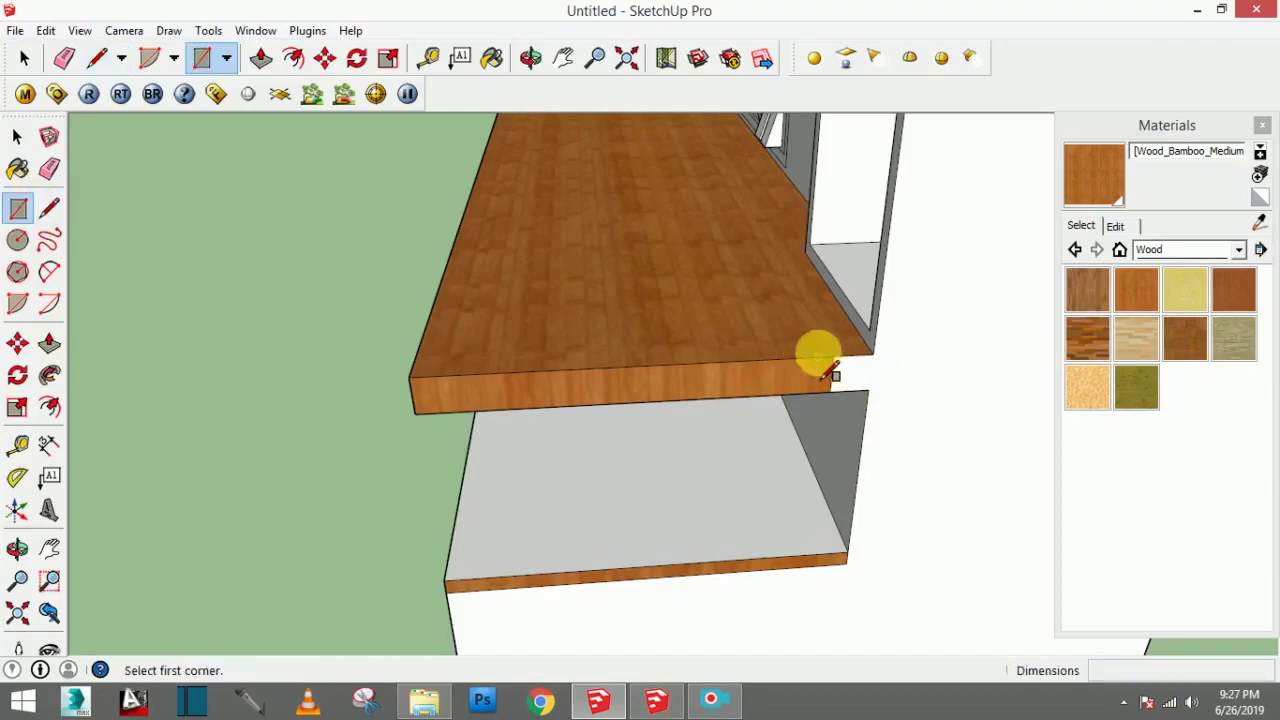
pyautogui.click(842, 388)
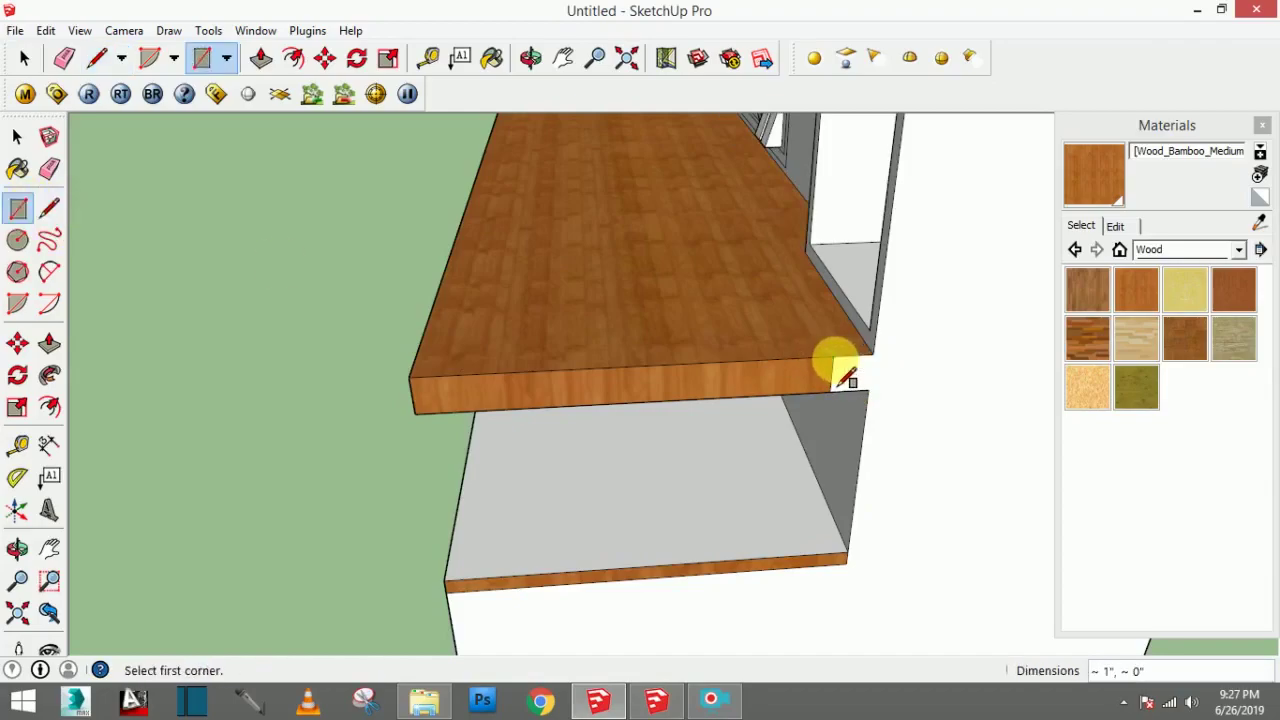
pyautogui.click(873, 393)
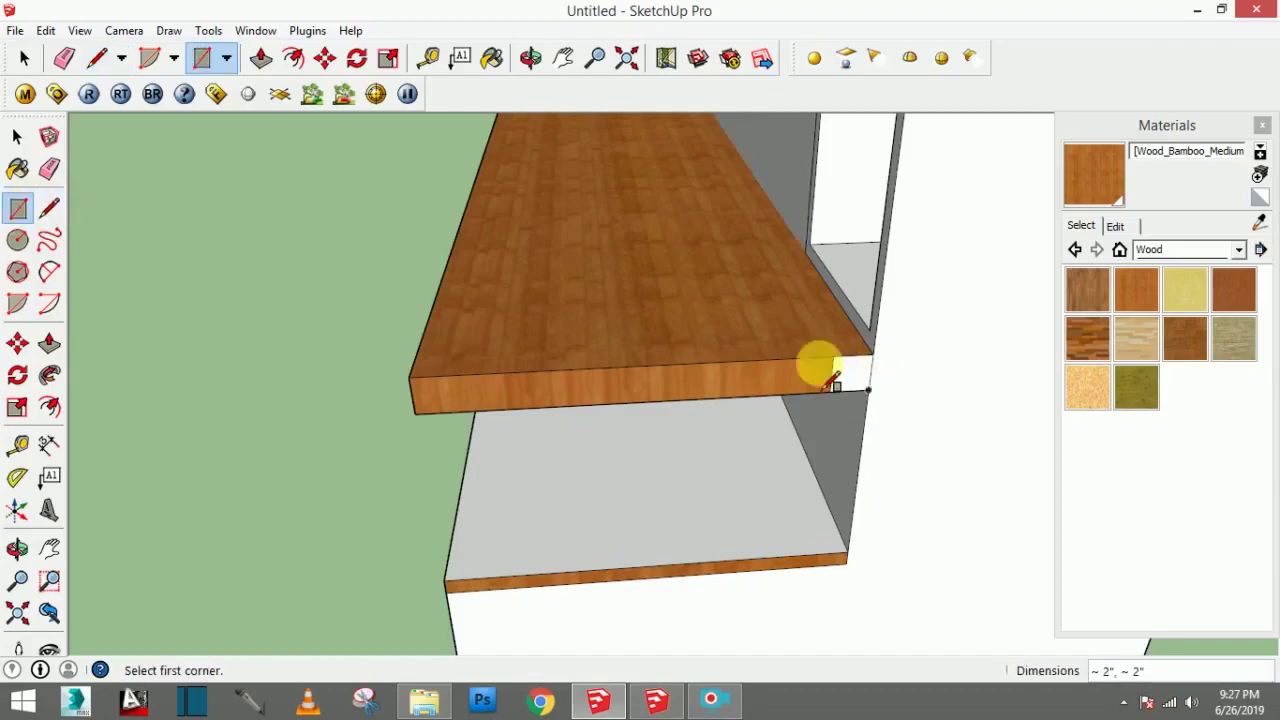
# Step: Sample the counter's Wood_Bamboo_Medium finish for the counter end and clean up stray edges
pyautogui.moveTo(823, 366)
pyautogui.mouseDown(button='middle')
pyautogui.moveTo(1014, 371)
pyautogui.moveTo(852, 388)
pyautogui.moveTo(634, 371)
pyautogui.moveTo(263, 371)
pyautogui.mouseUp(button='middle')
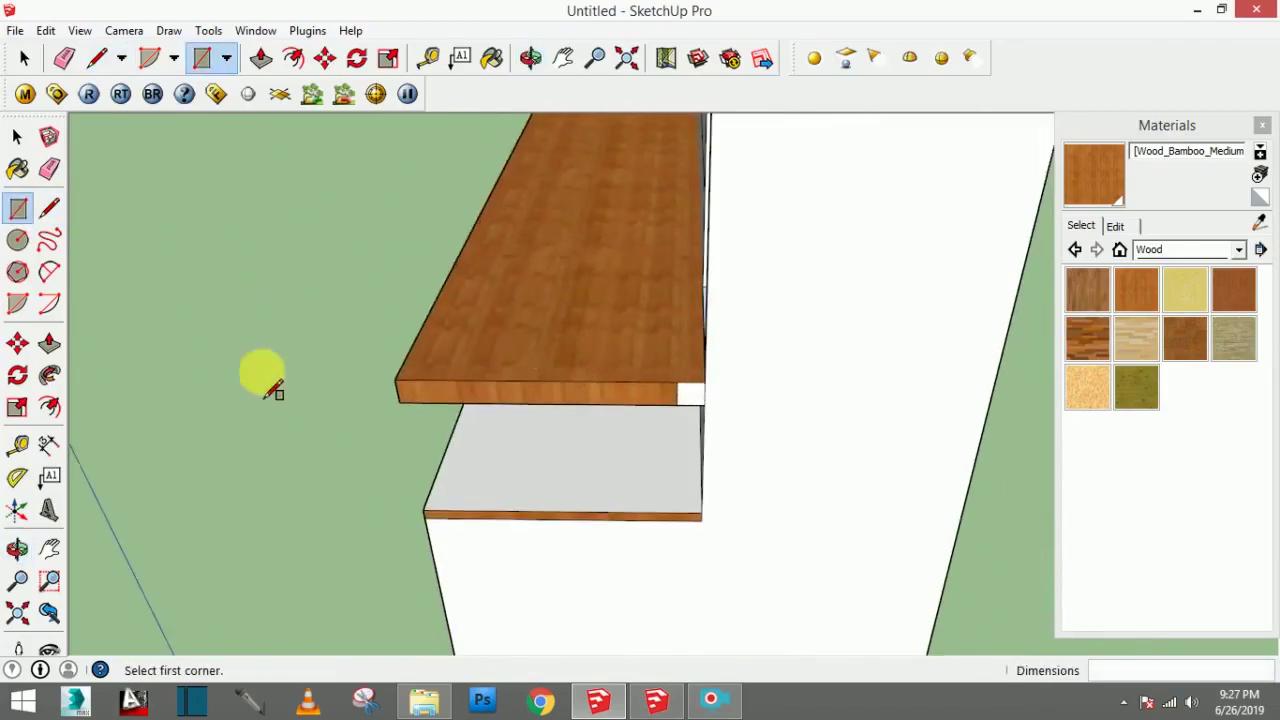
pyautogui.click(1136, 290)
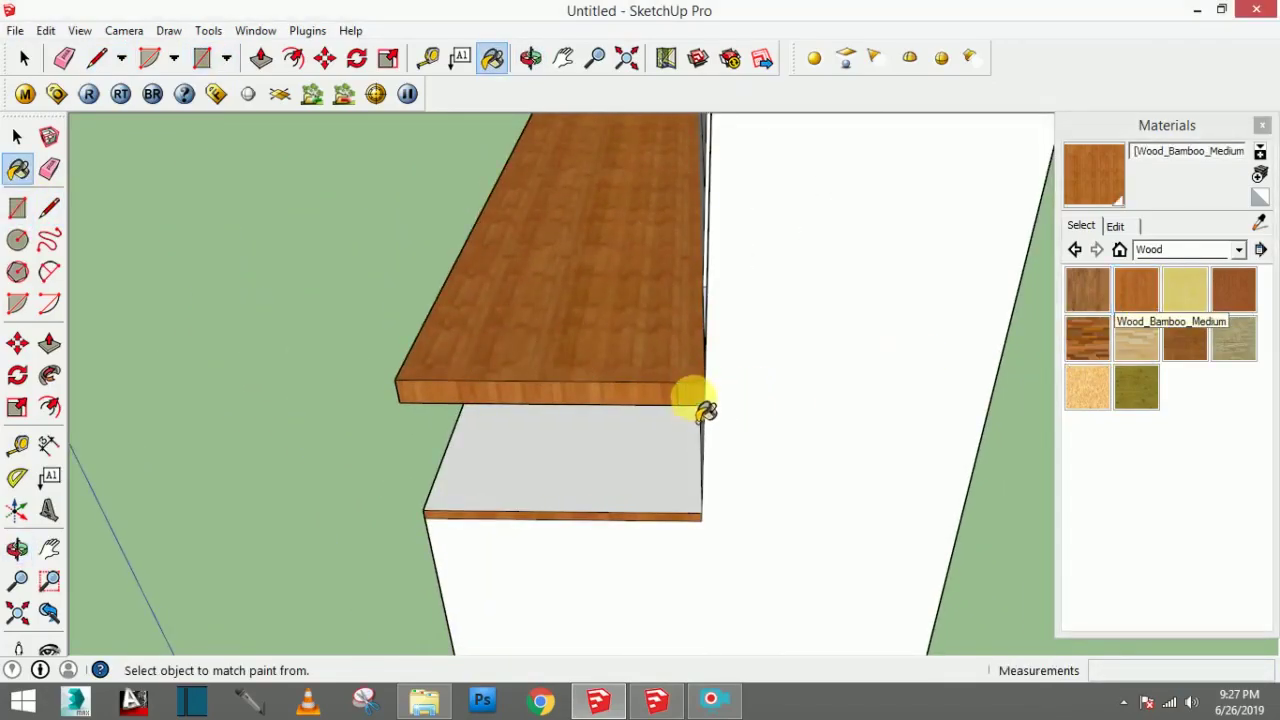
pyautogui.moveTo(705, 408)
pyautogui.mouseDown(button='middle')
pyautogui.moveTo(789, 414)
pyautogui.moveTo(854, 383)
pyautogui.moveTo(708, 381)
pyautogui.moveTo(643, 423)
pyautogui.mouseUp(button='middle')
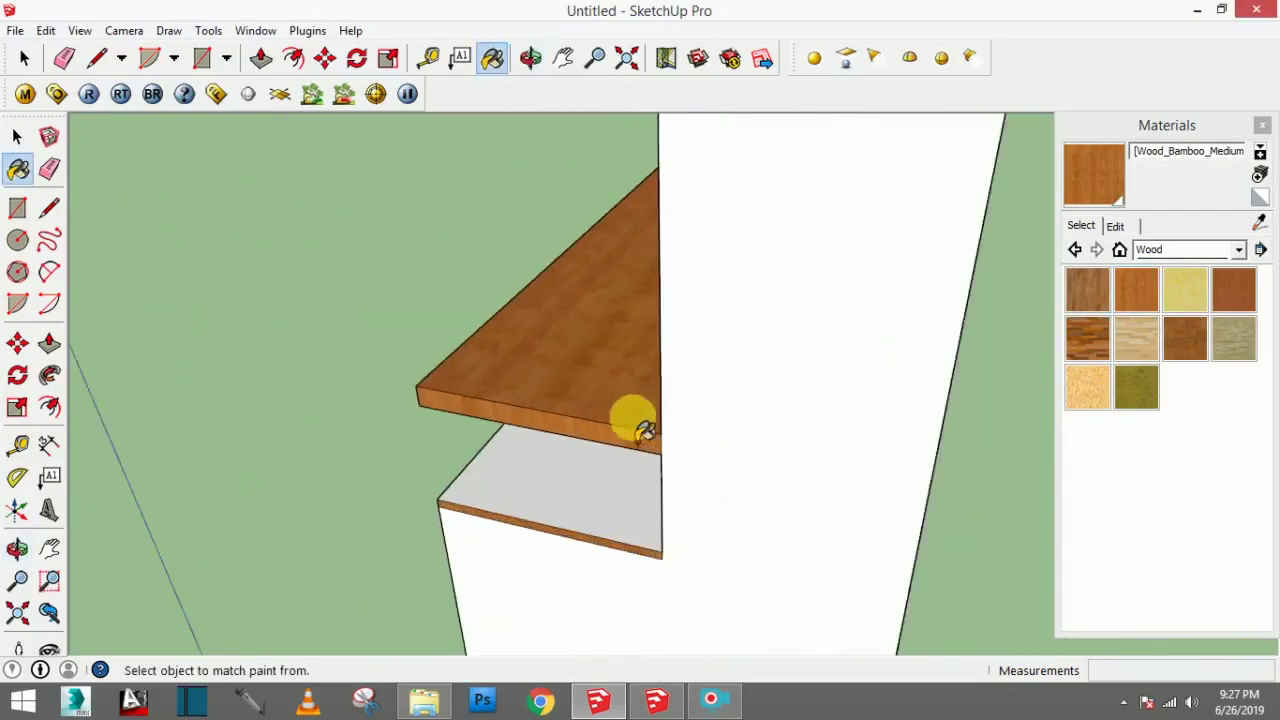
pyautogui.click(49, 169)
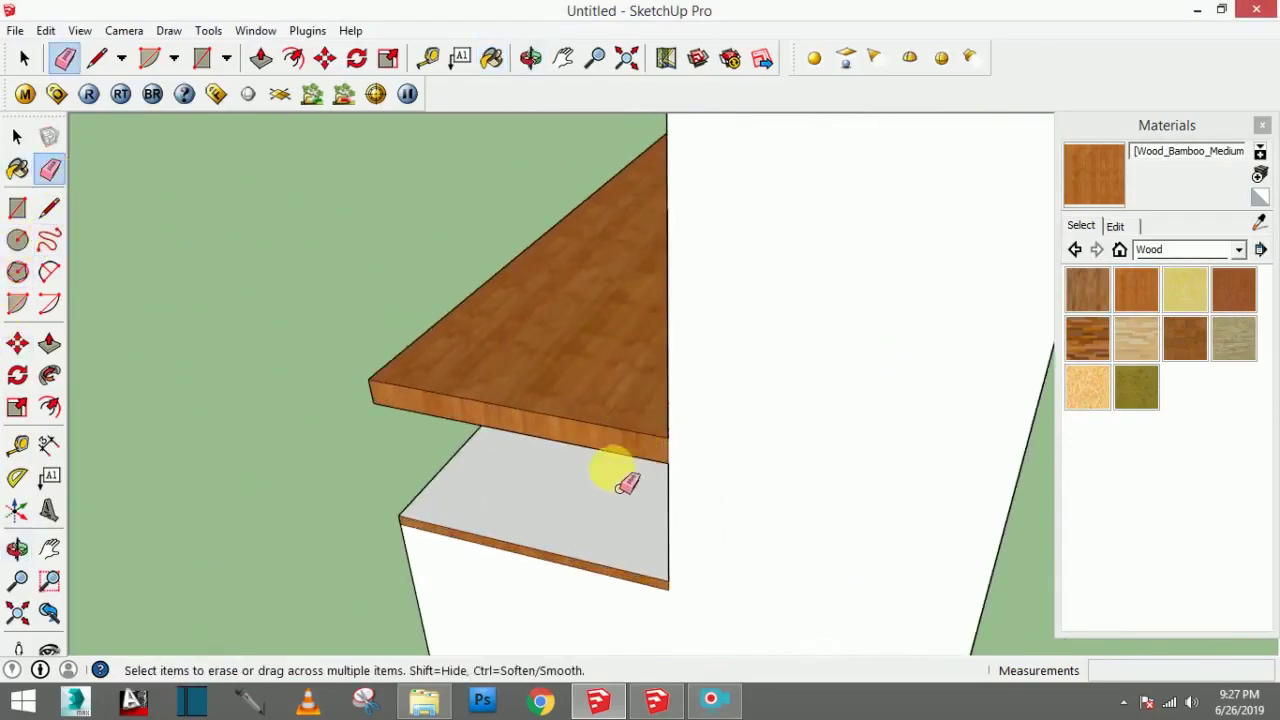
pyautogui.moveTo(626, 484)
pyautogui.mouseDown(button='middle')
pyautogui.moveTo(757, 500)
pyautogui.moveTo(806, 423)
pyautogui.moveTo(626, 389)
pyautogui.moveTo(298, 384)
pyautogui.mouseUp(button='middle')
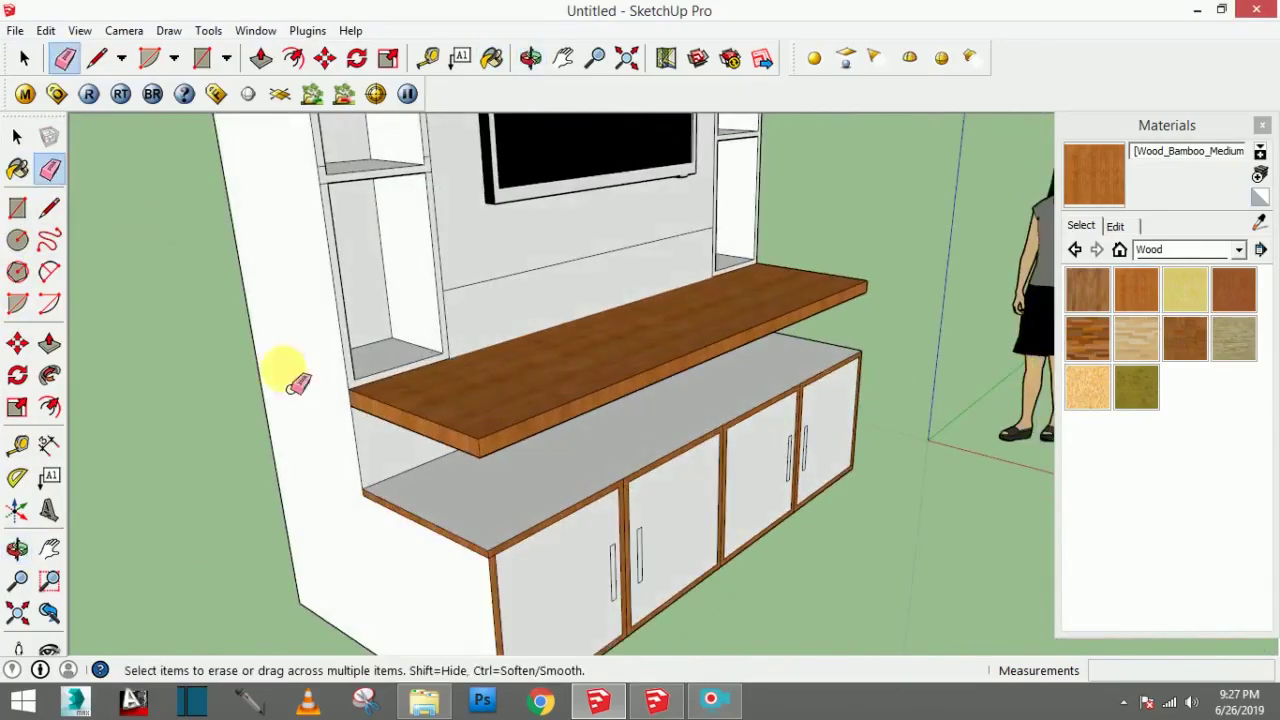
pyautogui.click(49, 343)
# Step: Push the back wall face around the switchboard 3 inches back into the wall
pyautogui.click(514, 323)
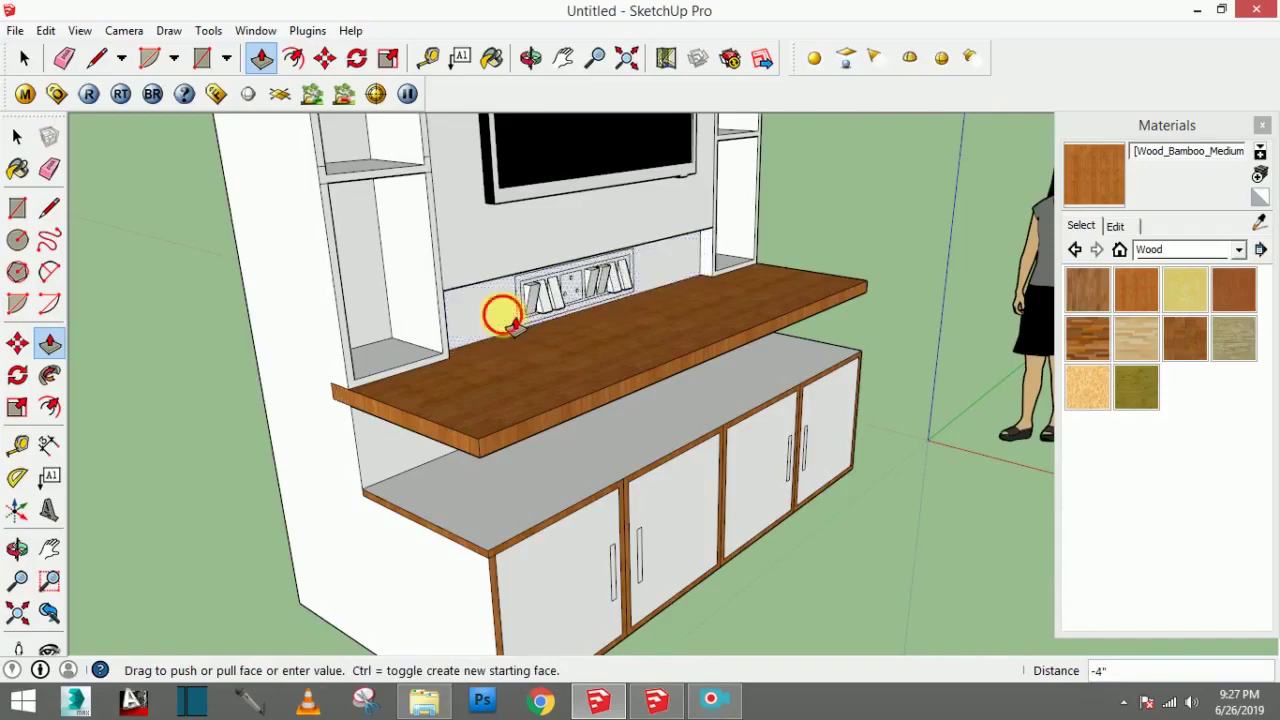
pyautogui.moveTo(510, 322)
pyautogui.mouseDown(button='middle')
pyautogui.moveTo(514, 337)
pyautogui.moveTo(549, 334)
pyautogui.moveTo(500, 320)
pyautogui.mouseUp(button='middle')
pyautogui.click(495, 325)
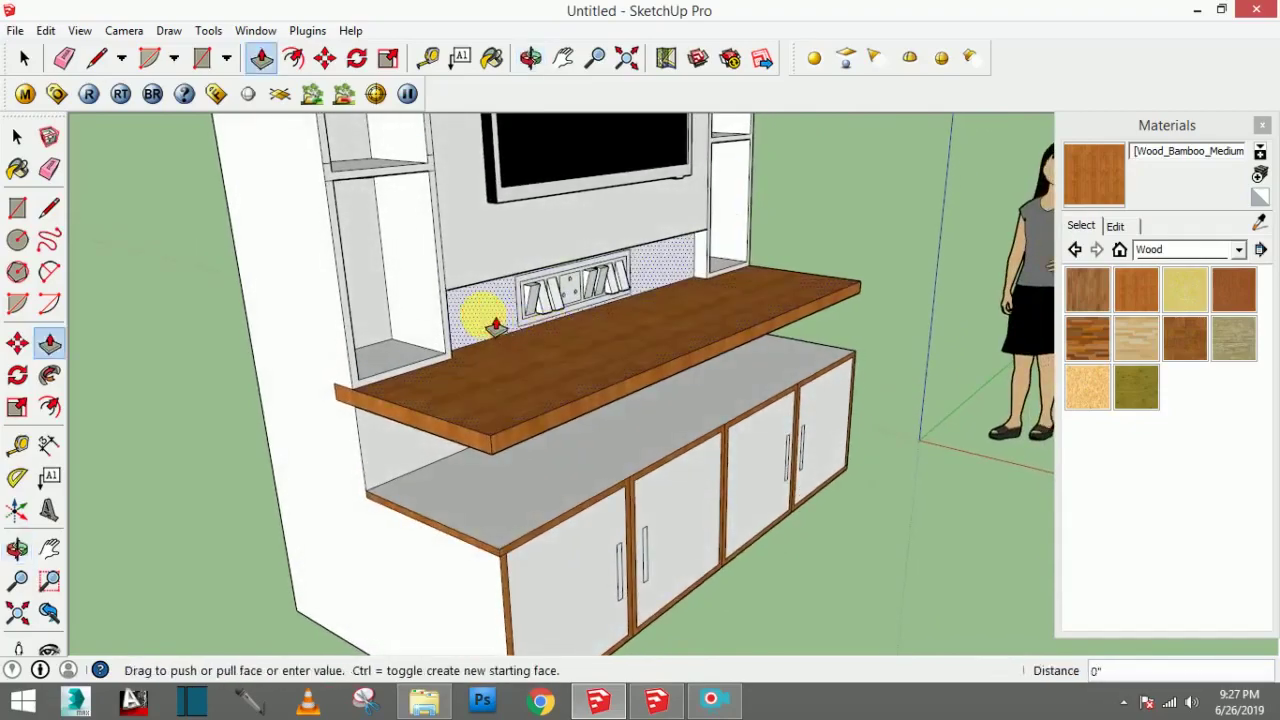
pyautogui.click(375, 430)
pyautogui.click(484, 322)
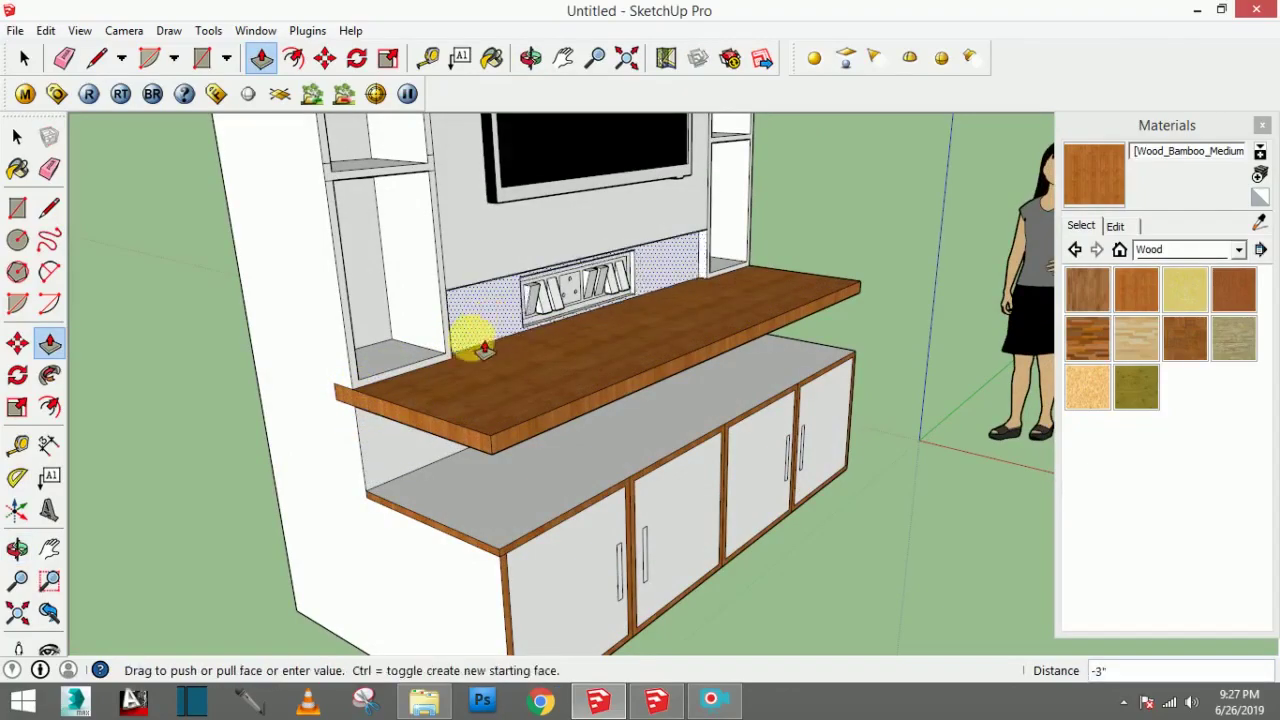
pyautogui.click(395, 445)
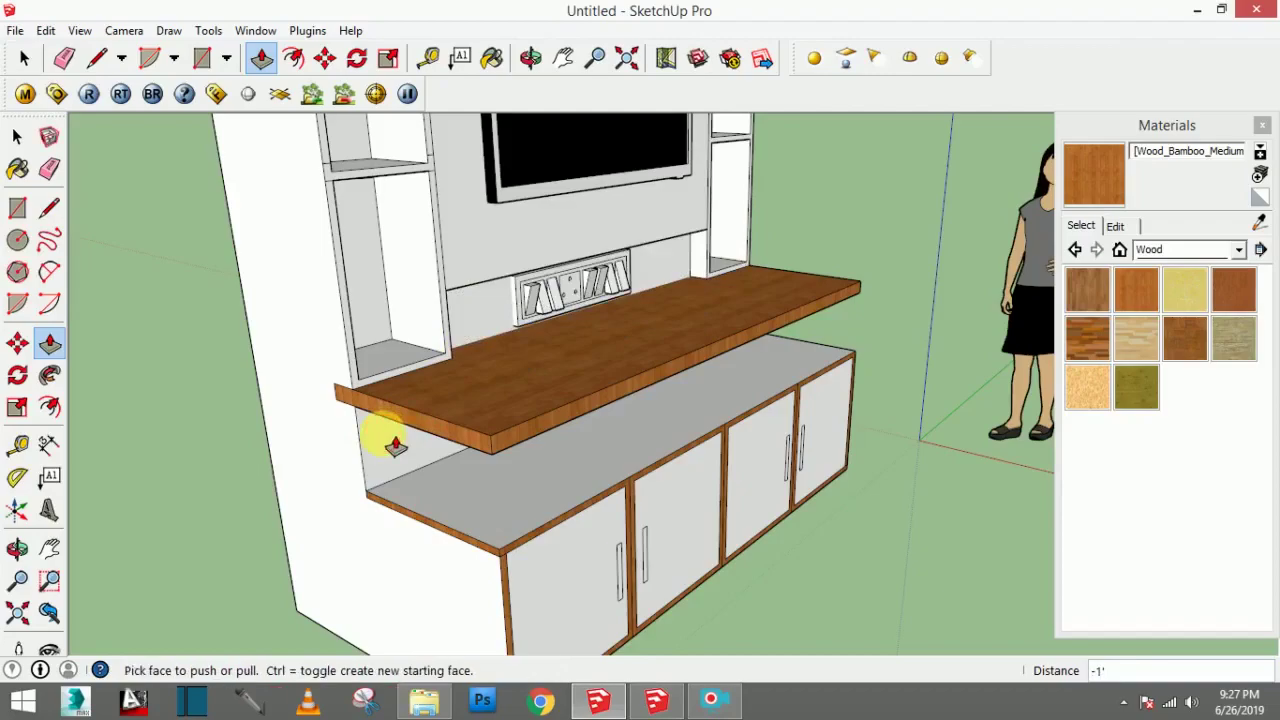
pyautogui.moveTo(375, 420); pyautogui.dragTo(471, 400, button='middle')
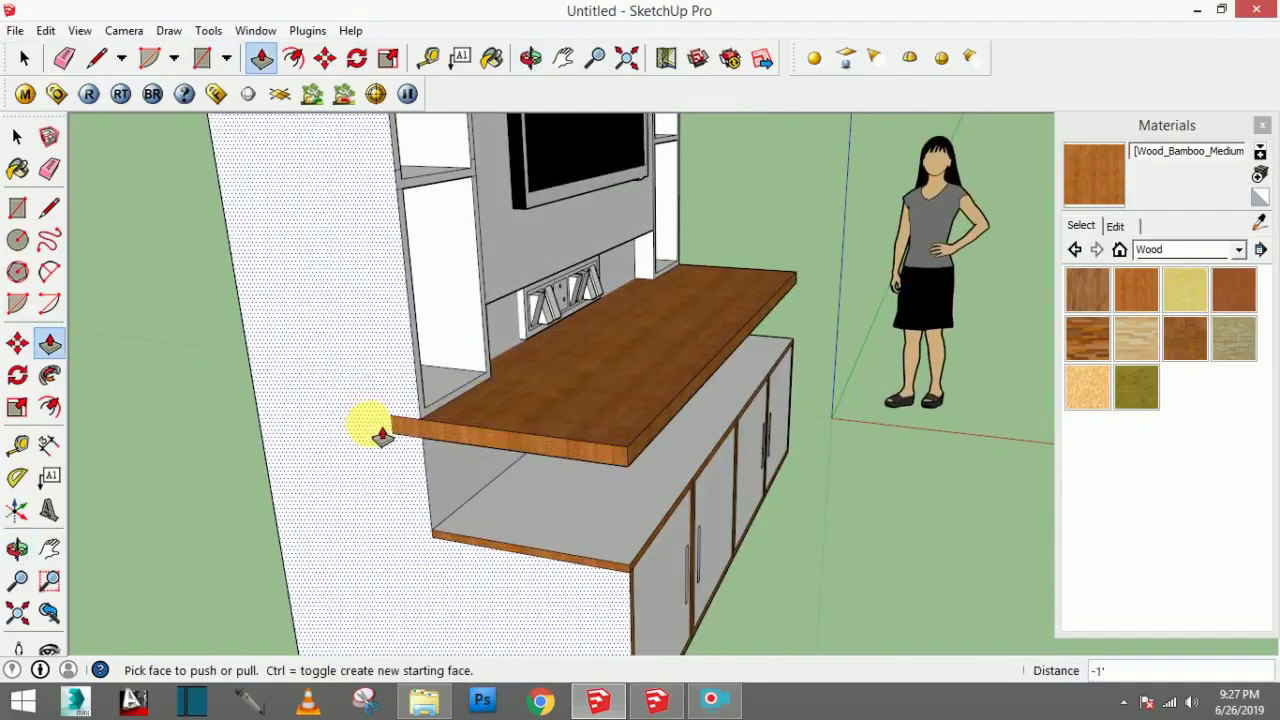
pyautogui.click(541, 360)
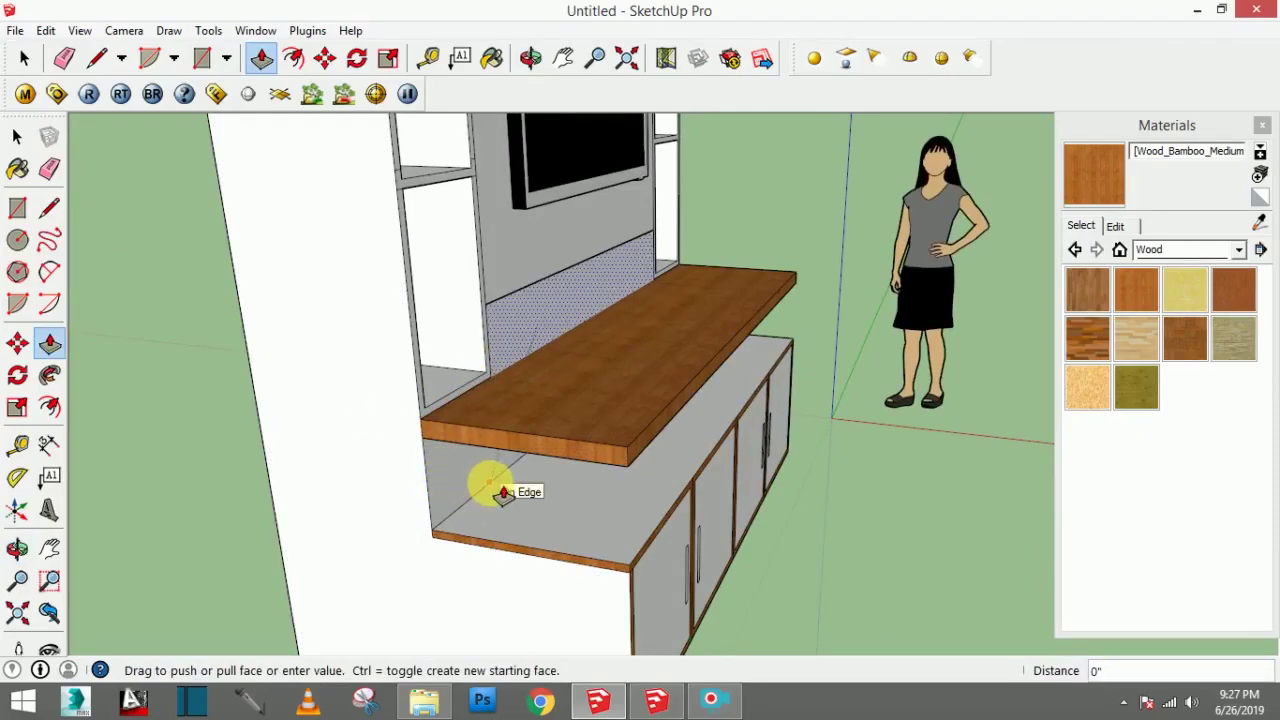
pyautogui.click(516, 352)
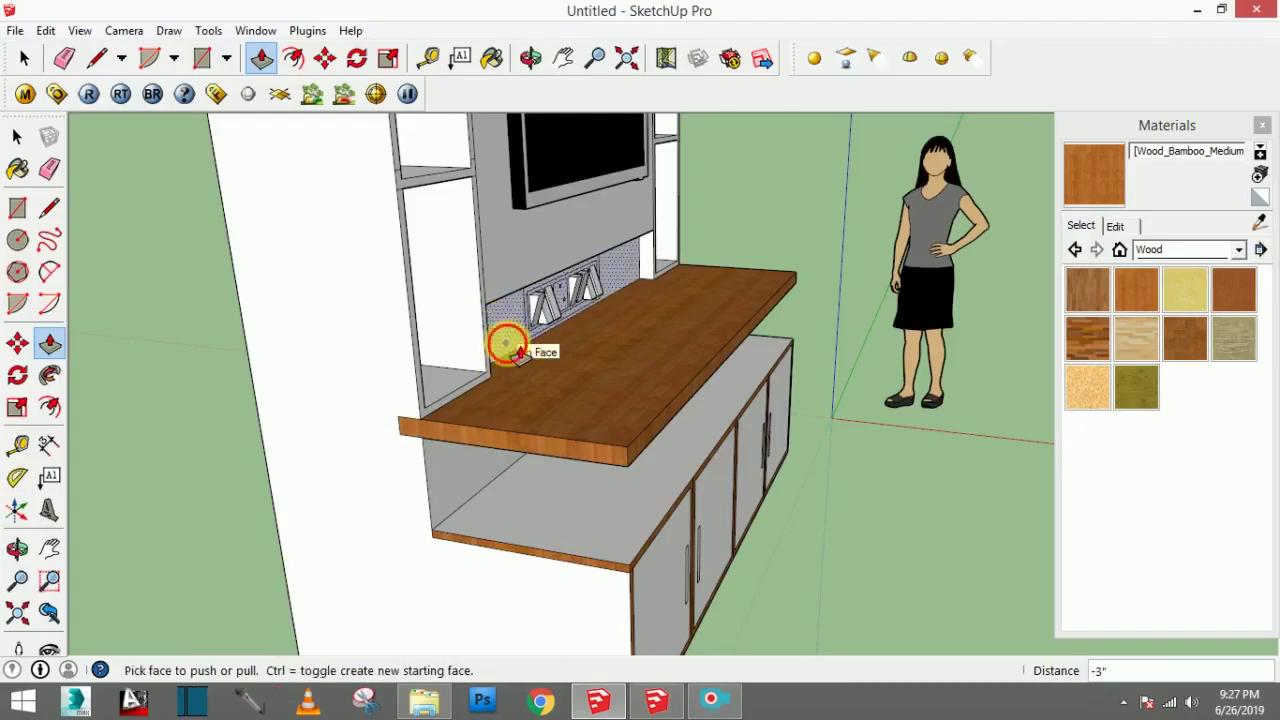
pyautogui.moveTo(509, 343)
pyautogui.mouseDown(button='middle')
pyautogui.moveTo(551, 386)
pyautogui.moveTo(477, 386)
pyautogui.moveTo(595, 403)
pyautogui.moveTo(509, 406)
pyautogui.mouseUp(button='middle')
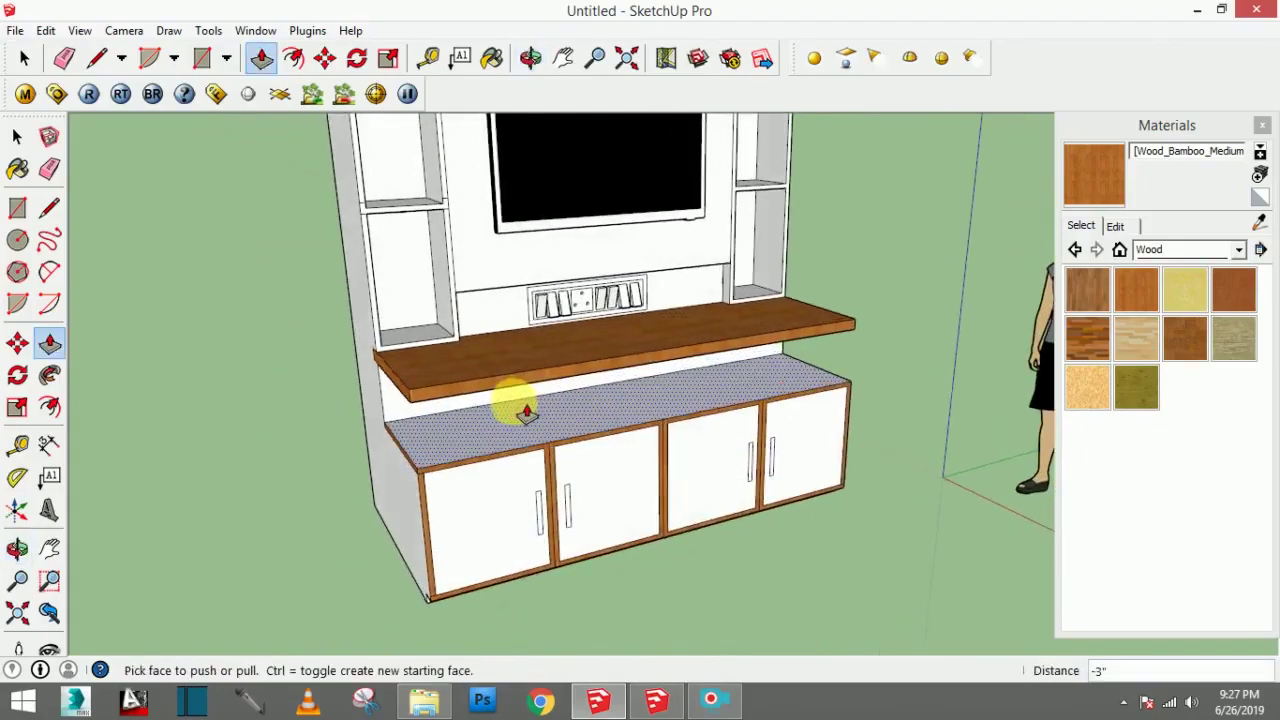
pyautogui.moveTo(523, 363)
pyautogui.mouseDown(button='middle')
pyautogui.moveTo(498, 400)
pyautogui.moveTo(526, 400)
pyautogui.mouseUp(button='middle')
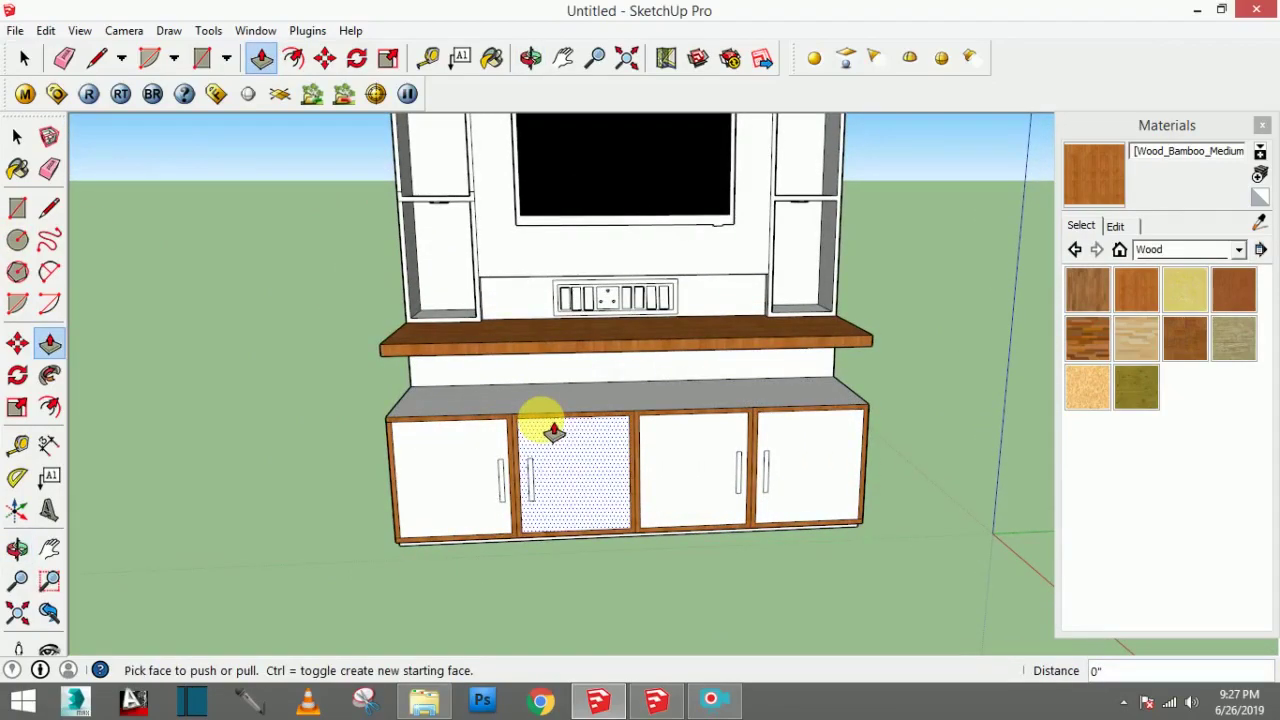
pyautogui.moveTo(557, 434); pyautogui.dragTo(873, 497, button='middle')
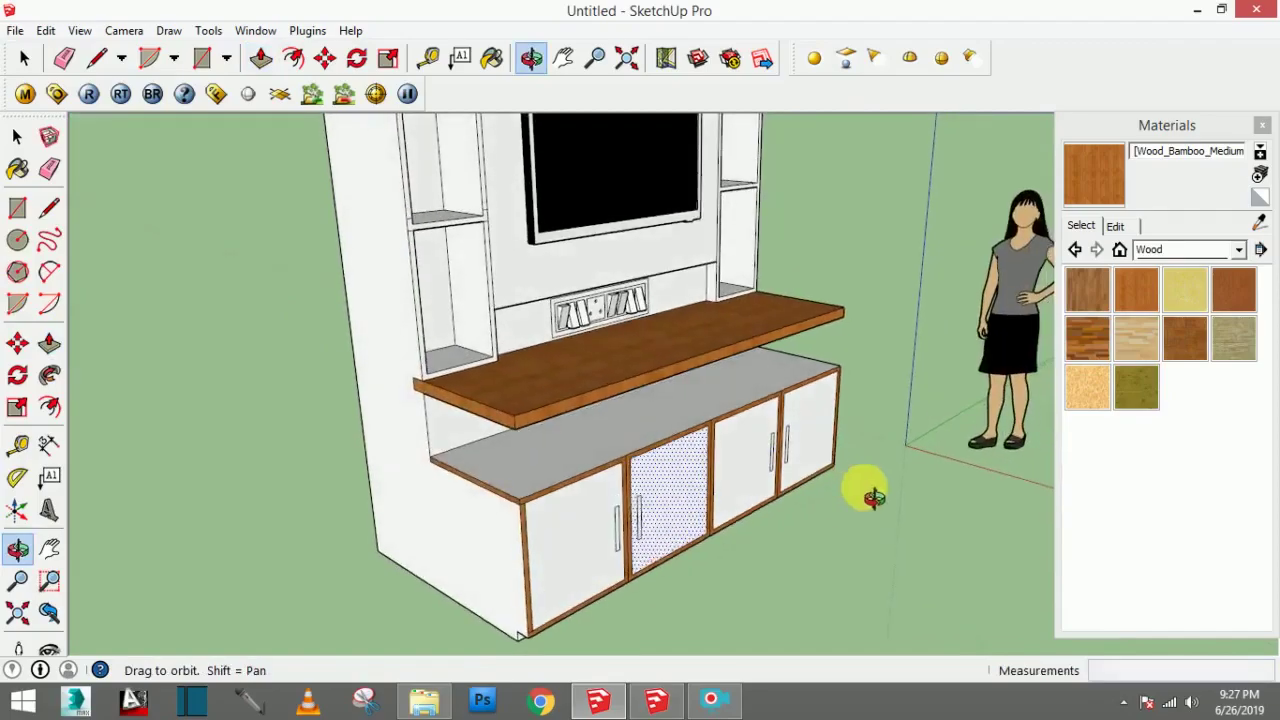
# Step: Extrude the first two door handles outward into raised blocks
pyautogui.scroll(3, 623, 523)
pyautogui.scroll(3, 800, 509)
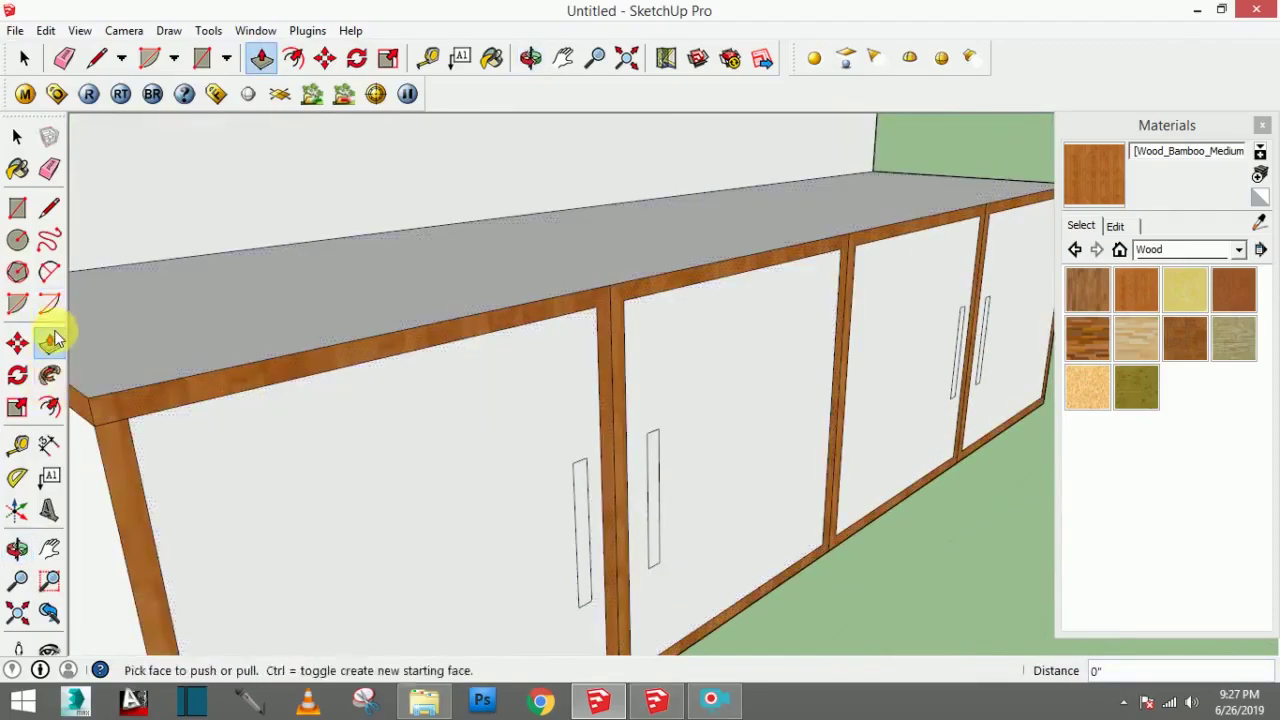
pyautogui.moveTo(585, 529); pyautogui.dragTo(586, 531)
pyautogui.moveTo(586, 531)
pyautogui.mouseDown(button='middle')
pyautogui.moveTo(561, 556)
pyautogui.moveTo(515, 543)
pyautogui.mouseUp(button='middle')
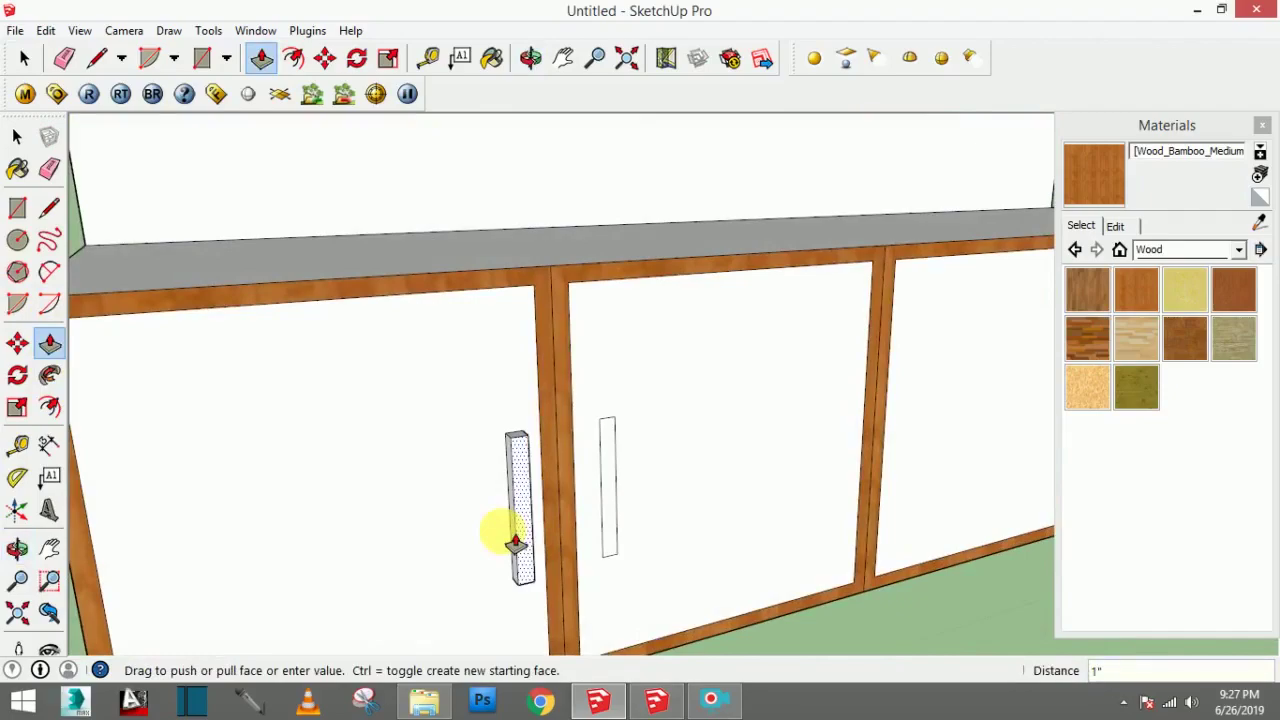
pyautogui.doubleClick(614, 508)
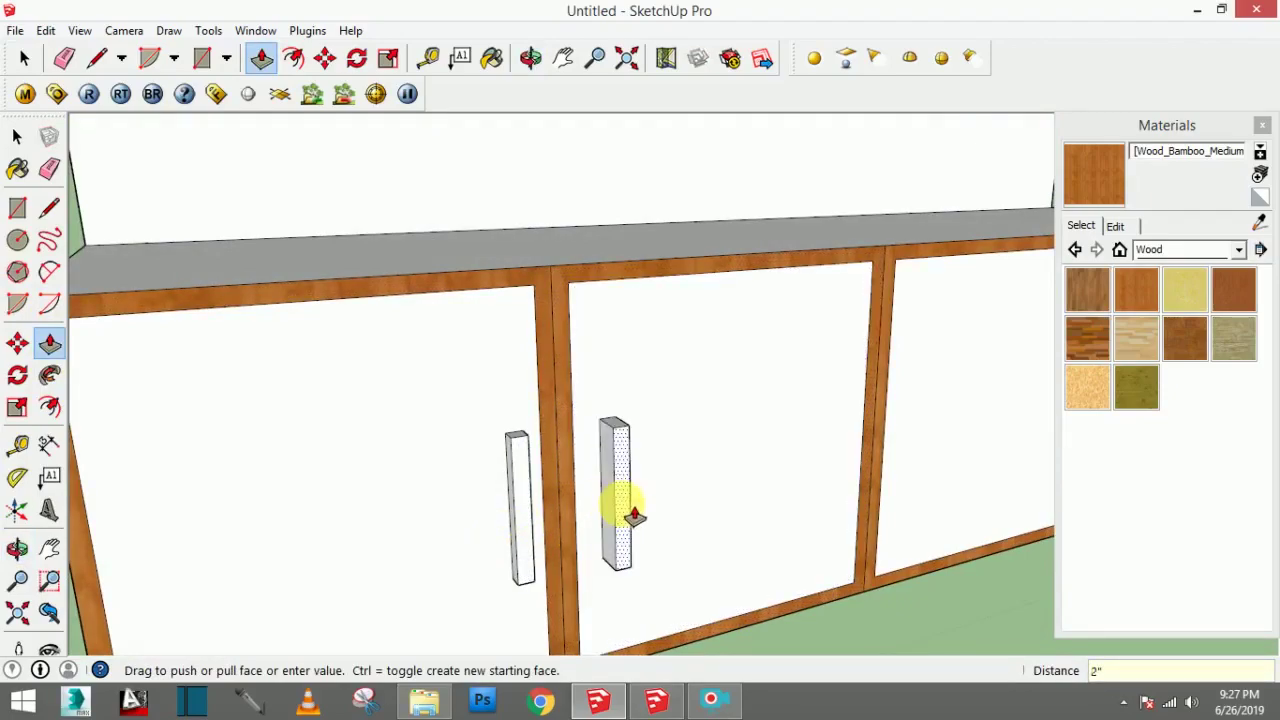
pyautogui.moveTo(614, 520)
pyautogui.mouseDown(button='middle')
pyautogui.moveTo(491, 551)
pyautogui.moveTo(857, 563)
pyautogui.mouseUp(button='middle')
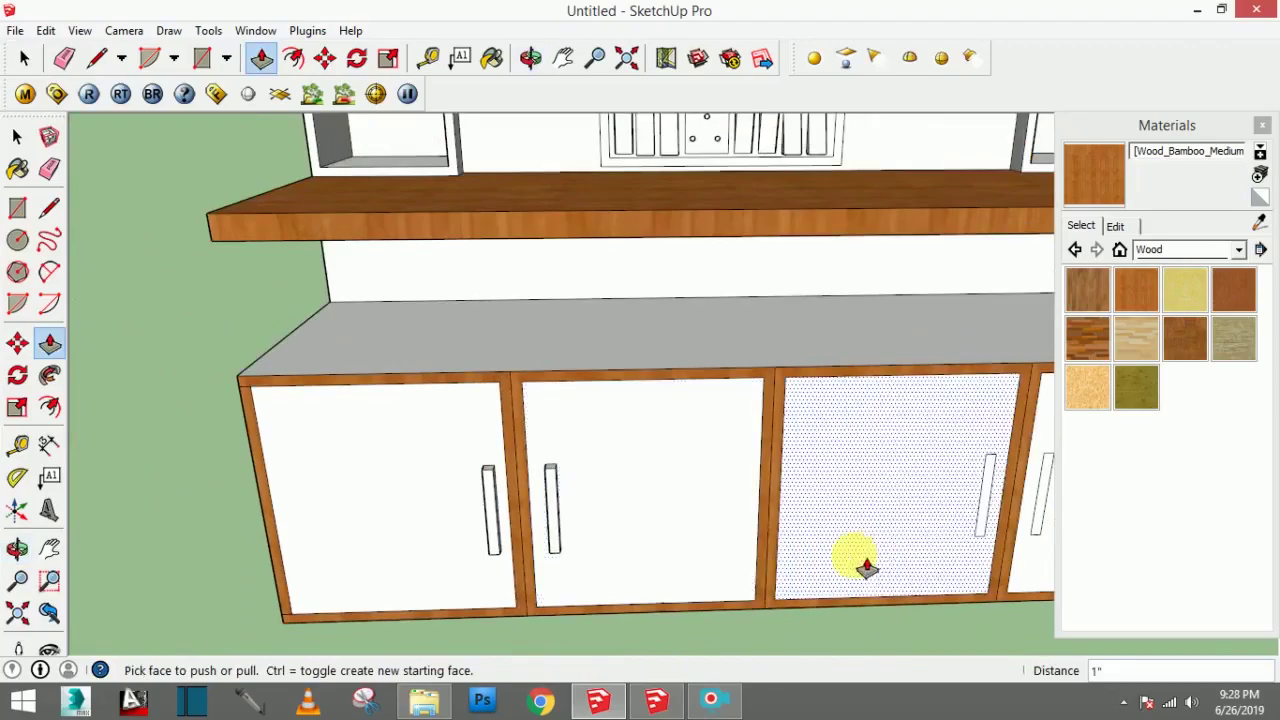
# Step: Pull the third and fourth door handles out 1 inch as raised bars
pyautogui.click(995, 512)
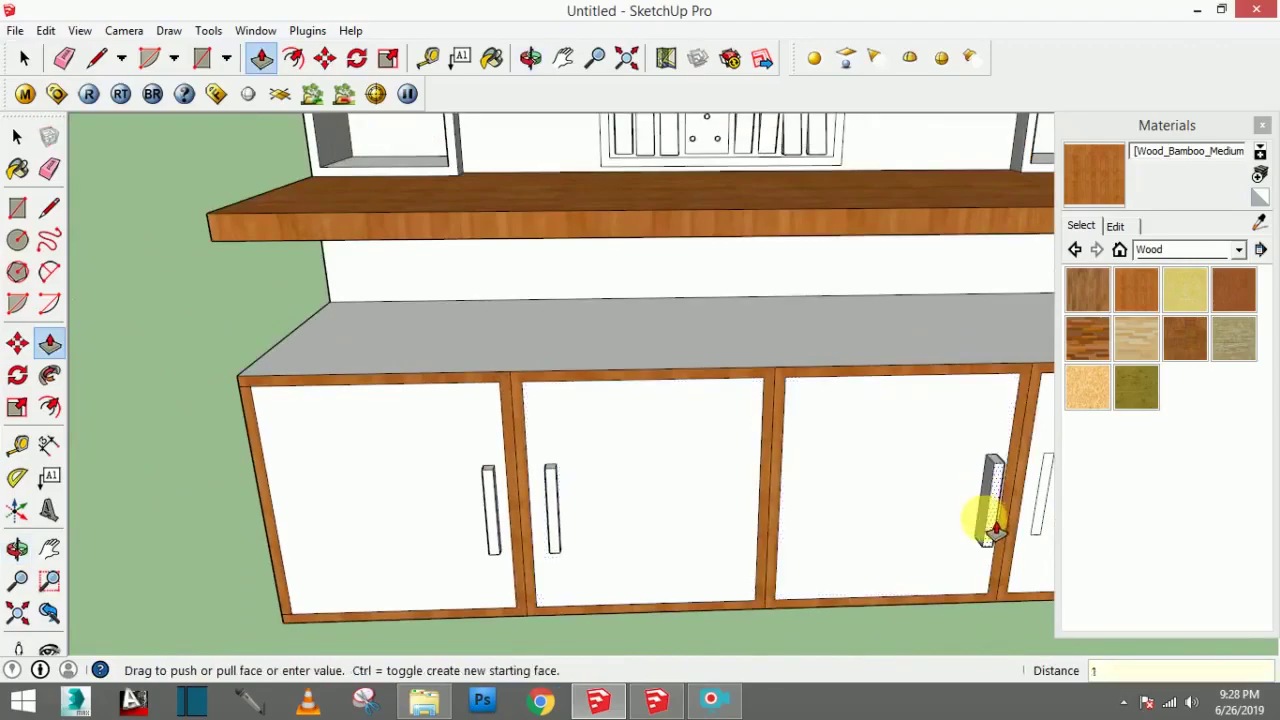
pyautogui.click(993, 530)
pyautogui.scroll(-2, 994, 516)
pyautogui.click(1041, 515)
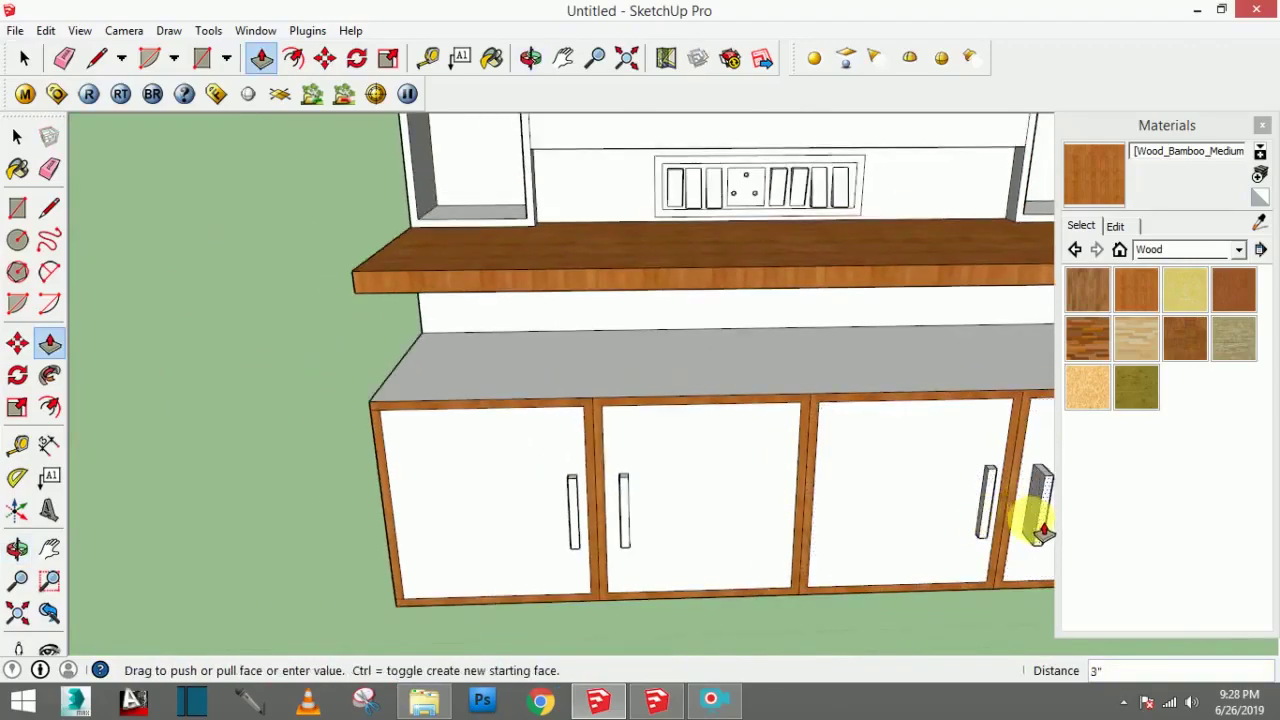
pyautogui.moveTo(943, 523)
pyautogui.mouseDown(button='middle')
pyautogui.moveTo(894, 529)
pyautogui.moveTo(891, 500)
pyautogui.mouseUp(button='middle')
pyautogui.write('1')
pyautogui.press('Return')
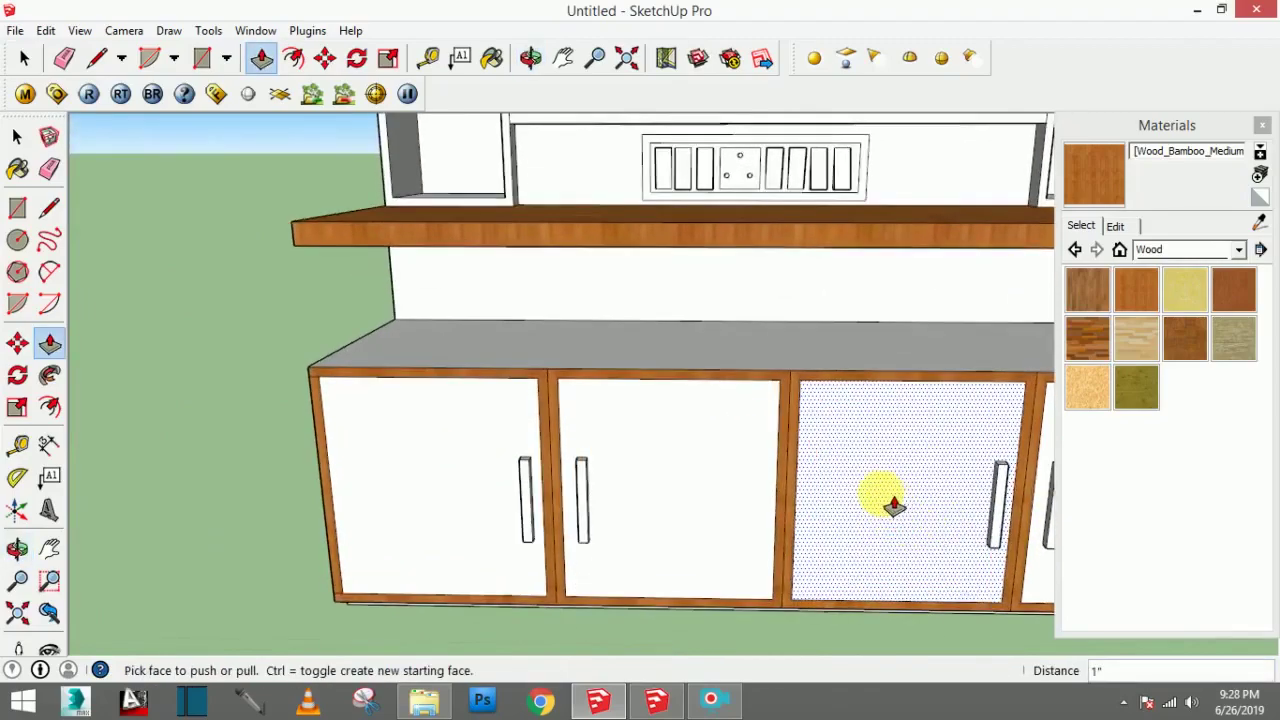
pyautogui.scroll(-2, 883, 507)
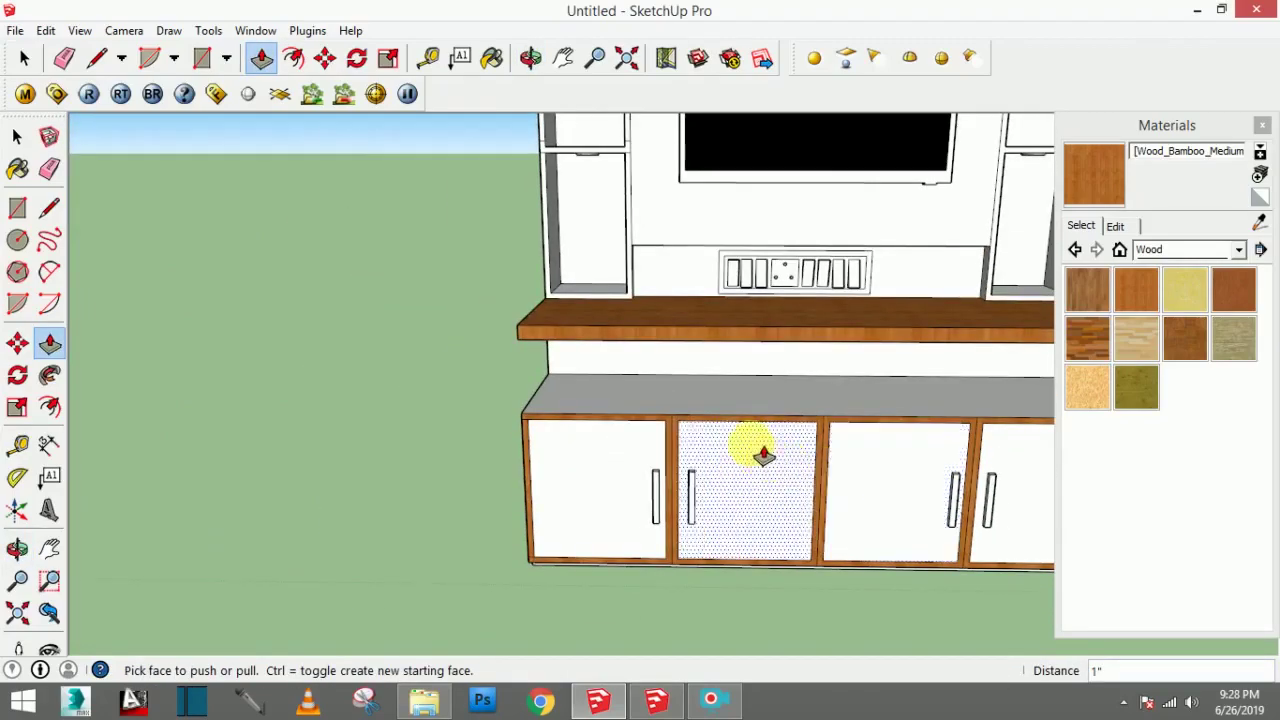
pyautogui.moveTo(748, 443)
pyautogui.mouseDown(button='middle')
pyautogui.moveTo(871, 449)
pyautogui.moveTo(829, 451)
pyautogui.moveTo(843, 453)
pyautogui.moveTo(766, 434)
pyautogui.moveTo(971, 423)
pyautogui.mouseUp(button='middle')
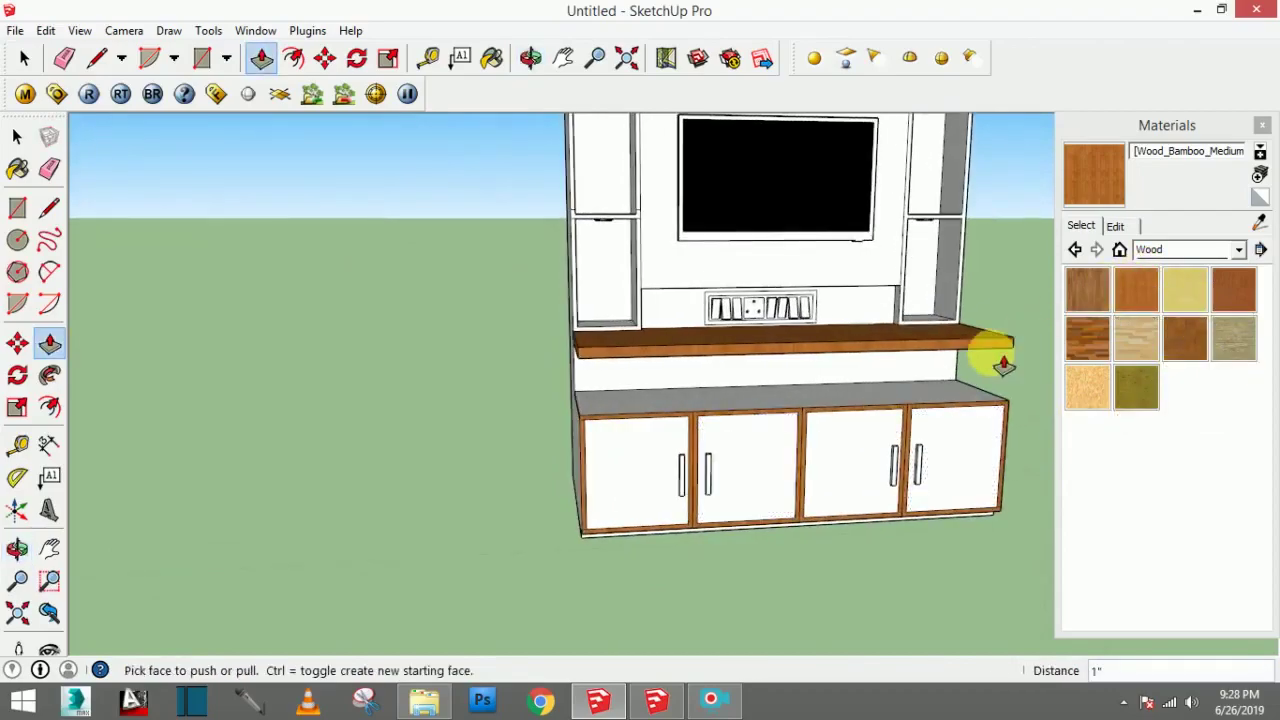
# Step: Choose Color_B05 from the Colors collection and paint the cabinet doors light pink
pyautogui.click(1190, 249)
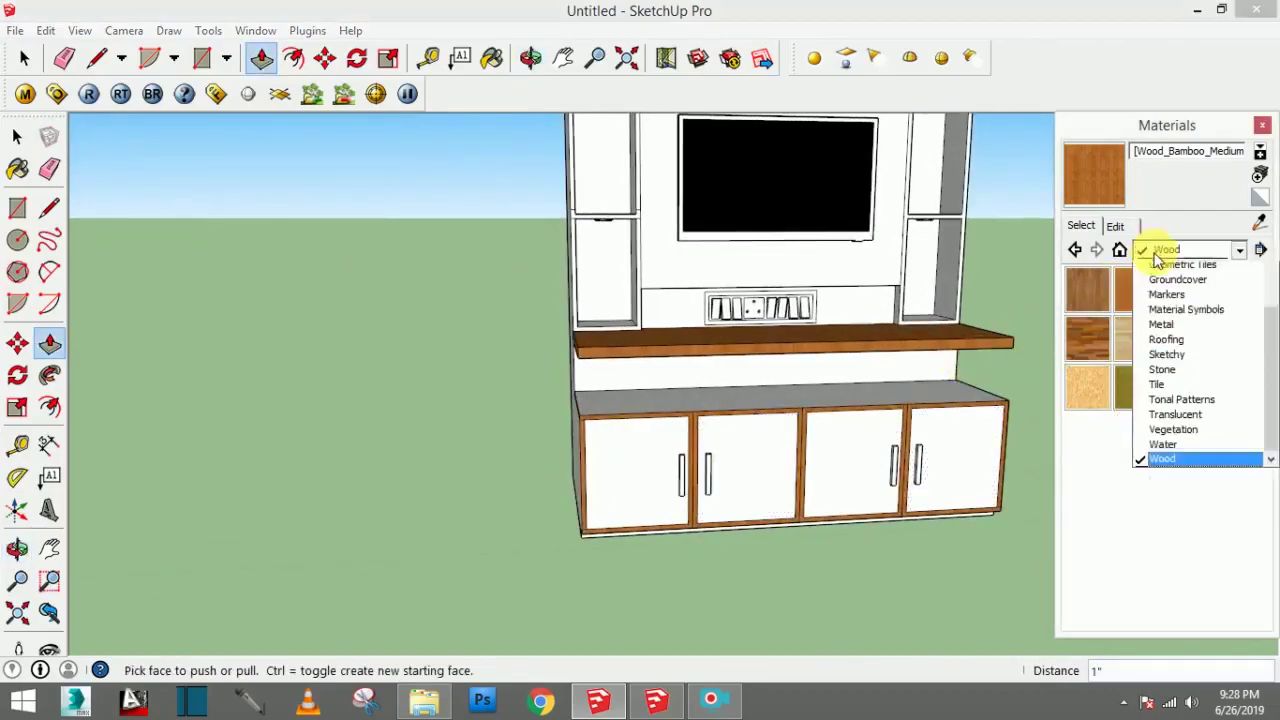
pyautogui.scroll(1, 1160, 455)
pyautogui.scroll(2, 1160, 440)
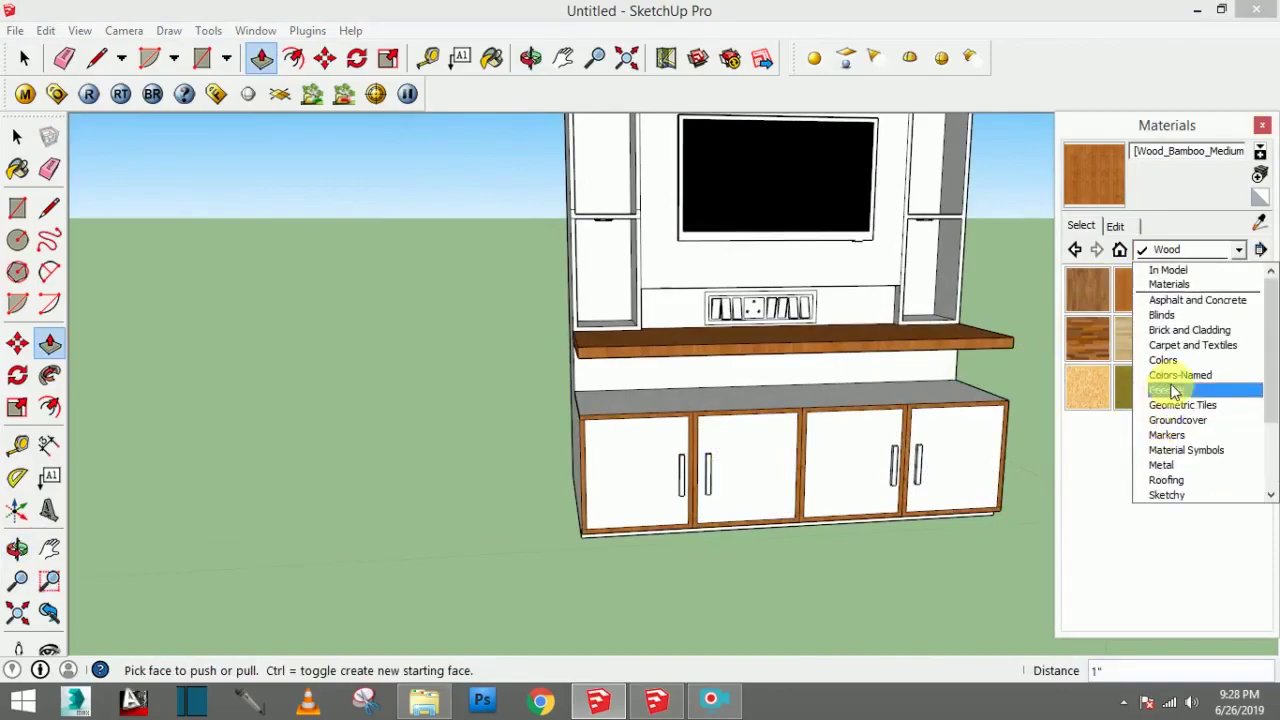
pyautogui.click(1165, 358)
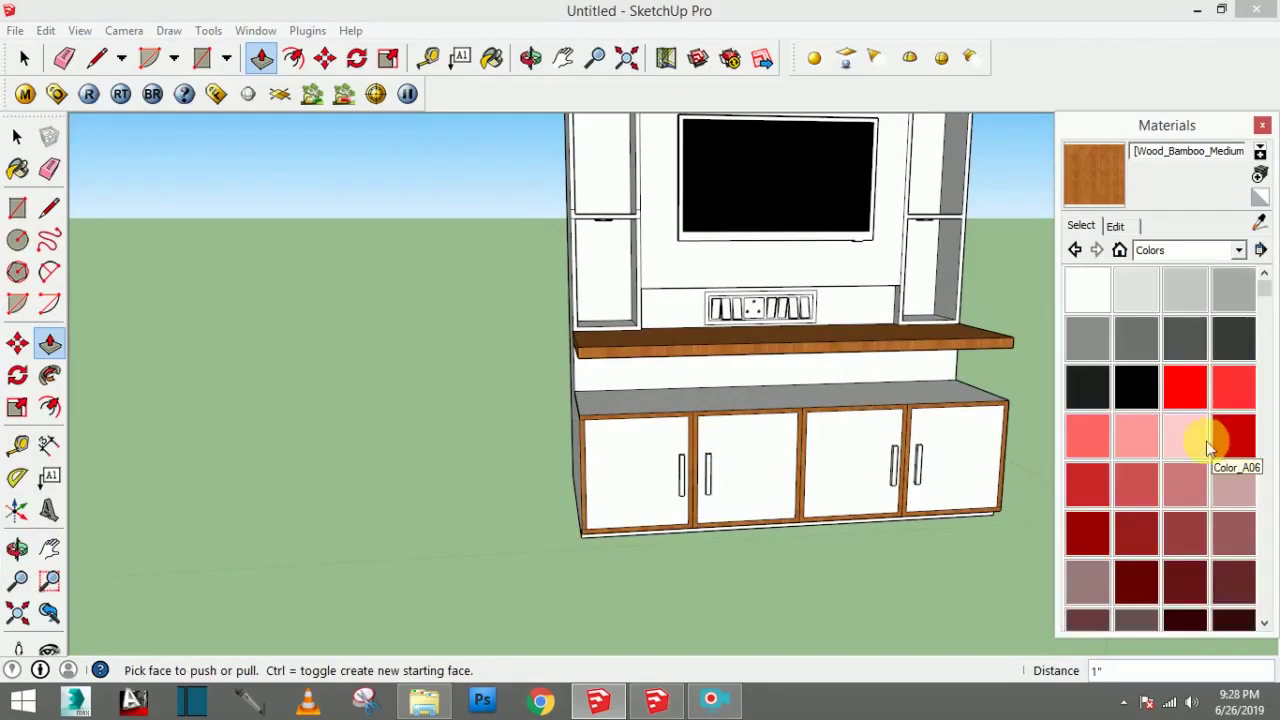
pyautogui.scroll(-2, 1270, 330)
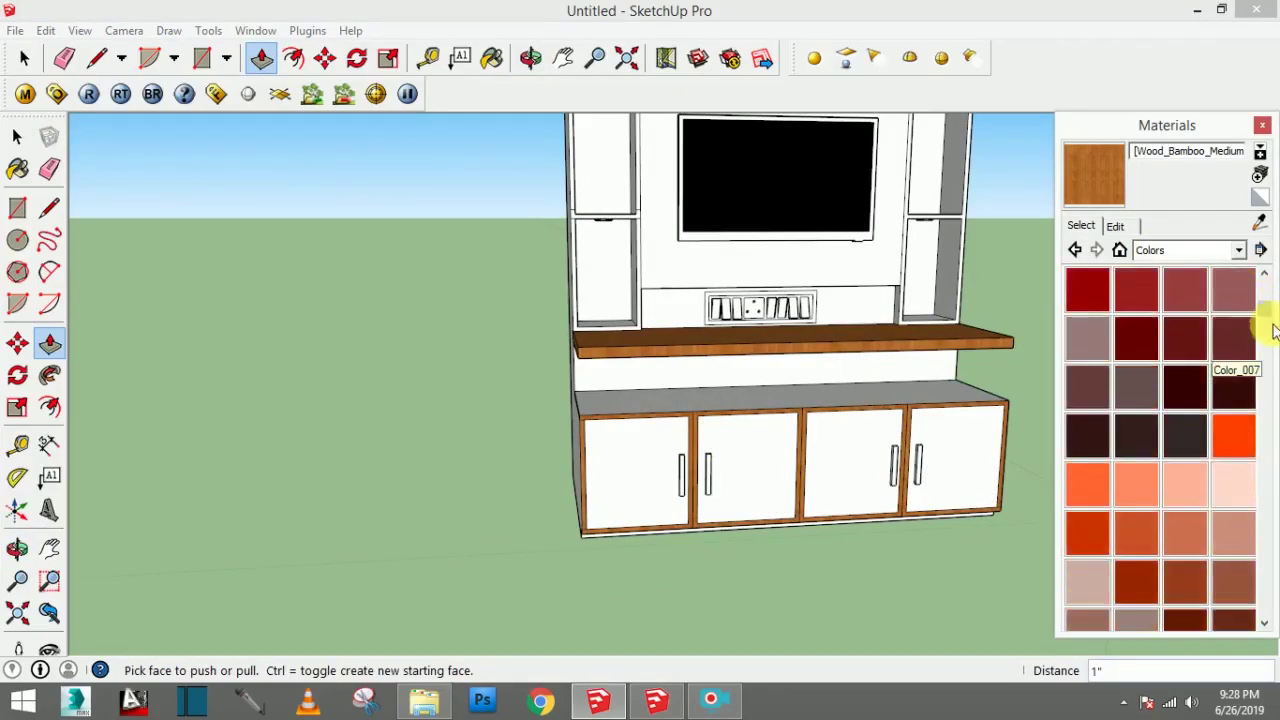
pyautogui.click(1234, 485)
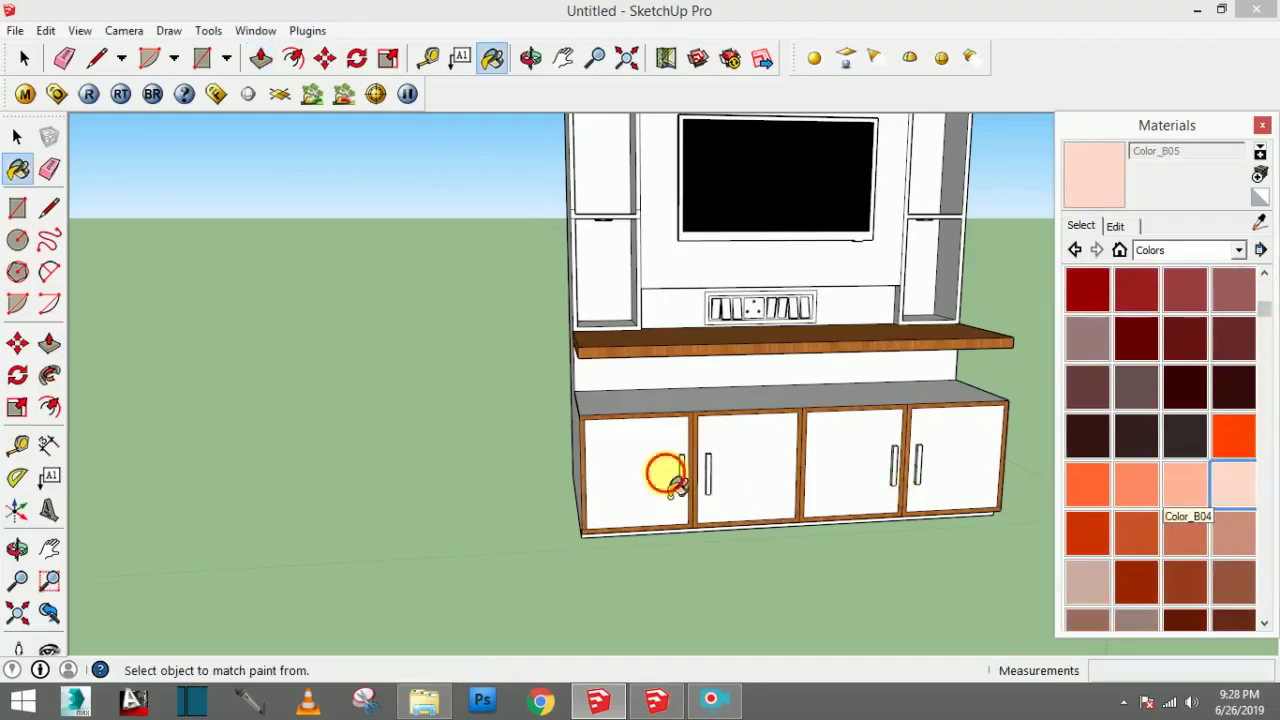
pyautogui.click(750, 492)
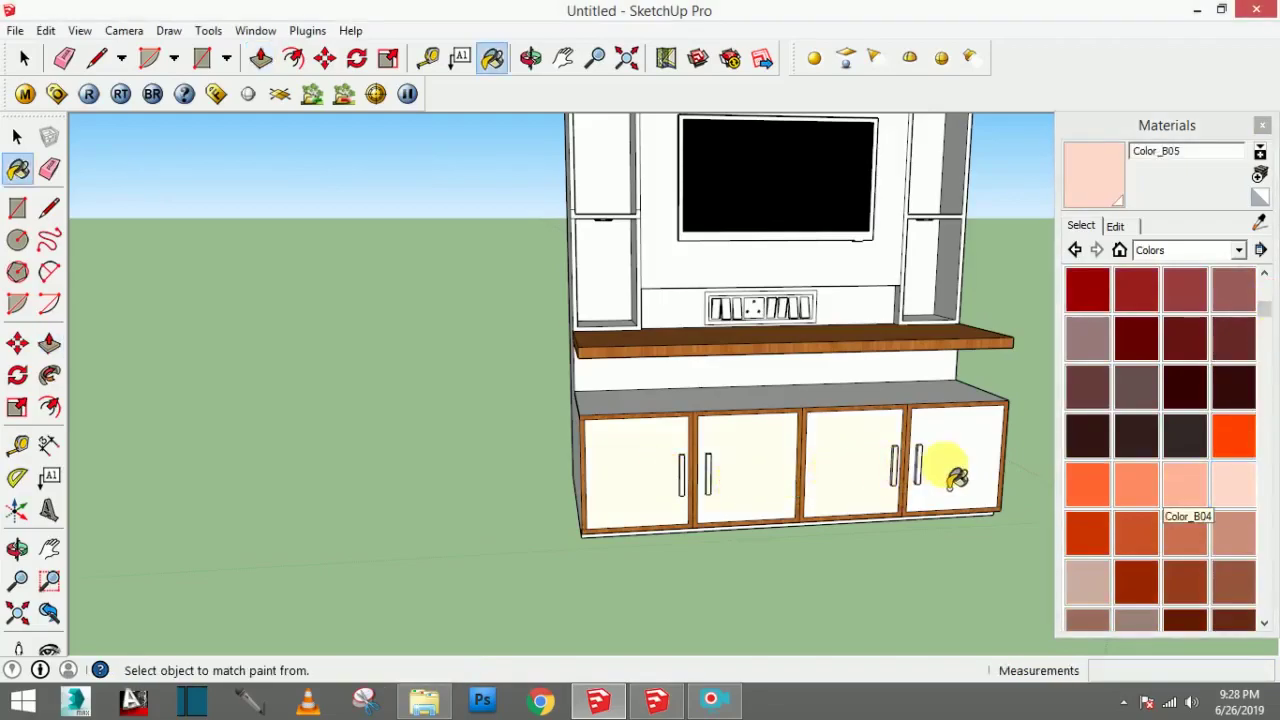
# Step: Paint the lower cabinet's top surface and the panel below the countertop in Color_B05
pyautogui.moveTo(820, 471)
pyautogui.mouseDown(button='middle')
pyautogui.moveTo(922, 470)
pyautogui.moveTo(733, 427)
pyautogui.moveTo(666, 380)
pyautogui.moveTo(557, 334)
pyautogui.moveTo(878, 425)
pyautogui.moveTo(937, 400)
pyautogui.moveTo(960, 366)
pyautogui.moveTo(806, 423)
pyautogui.moveTo(815, 440)
pyautogui.moveTo(800, 409)
pyautogui.moveTo(604, 390)
pyautogui.moveTo(714, 366)
pyautogui.mouseUp(button='middle')
pyautogui.click(716, 416)
pyautogui.click(714, 390)
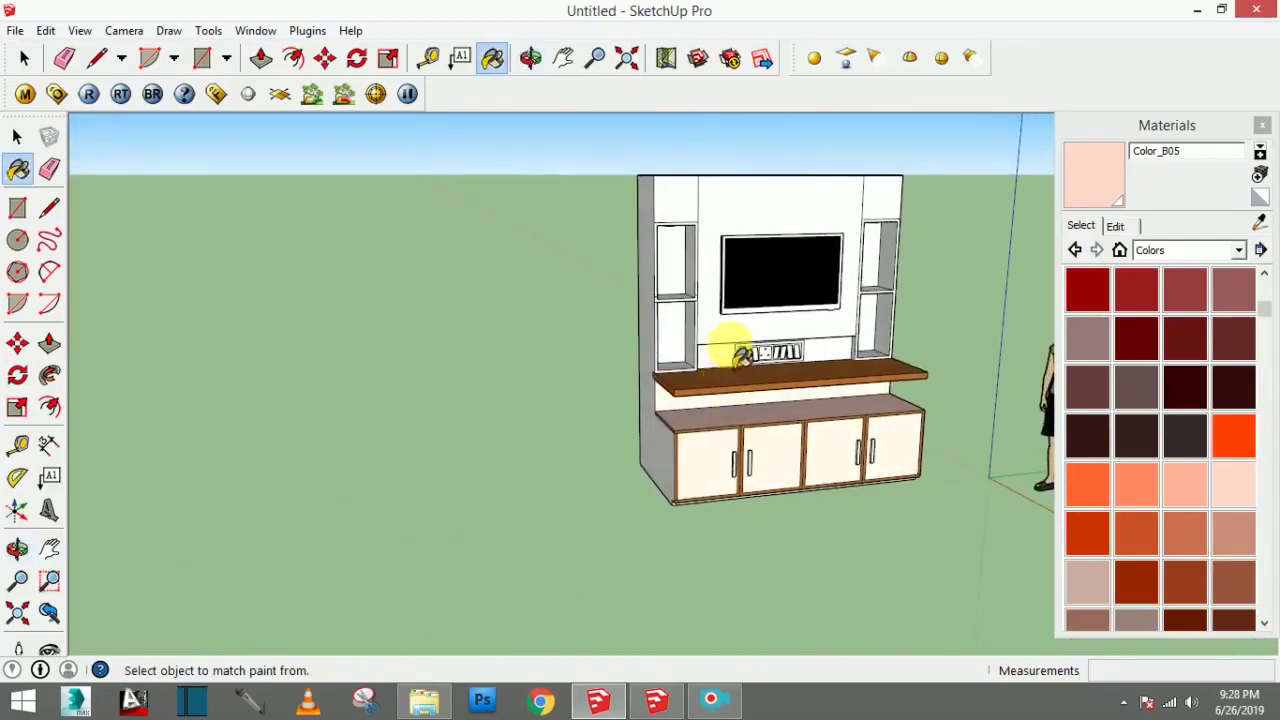
pyautogui.scroll(-3, 737, 351)
pyautogui.scroll(3, 720, 310)
pyautogui.moveTo(737, 294)
pyautogui.mouseDown(button='middle')
pyautogui.moveTo(674, 306)
pyautogui.moveTo(789, 333)
pyautogui.moveTo(745, 467)
pyautogui.moveTo(914, 471)
pyautogui.mouseUp(button='middle')
pyautogui.scroll(2, 737, 314)
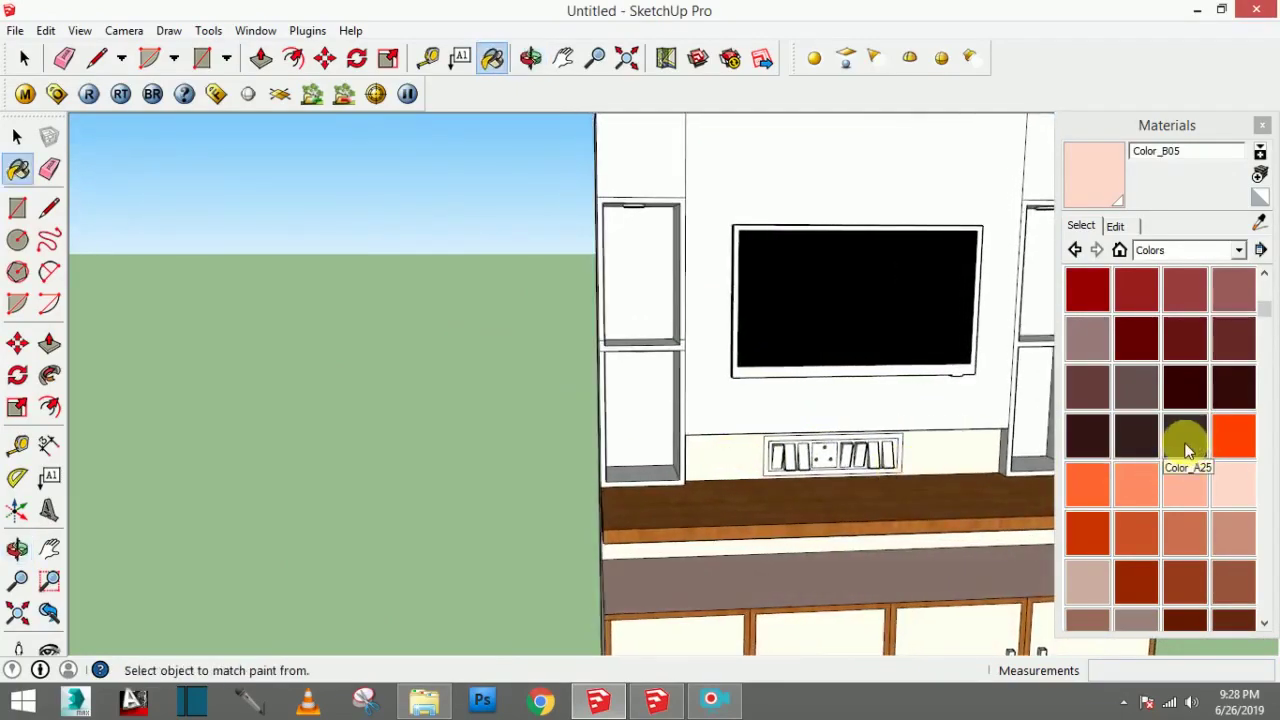
# Step: Pick Color_B01 and paint the second rocker, the inner frame and the third rocker orange-red
pyautogui.click(1234, 432)
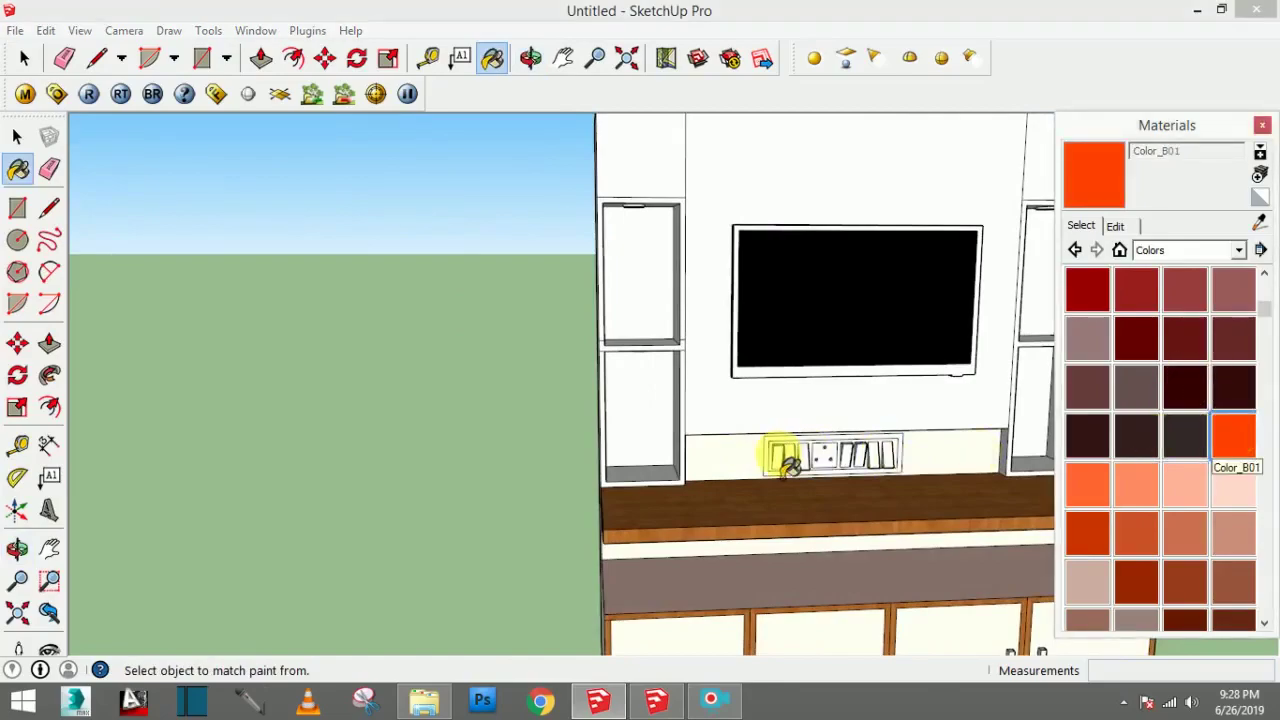
pyautogui.scroll(3, 789, 463)
pyautogui.scroll(1, 785, 470)
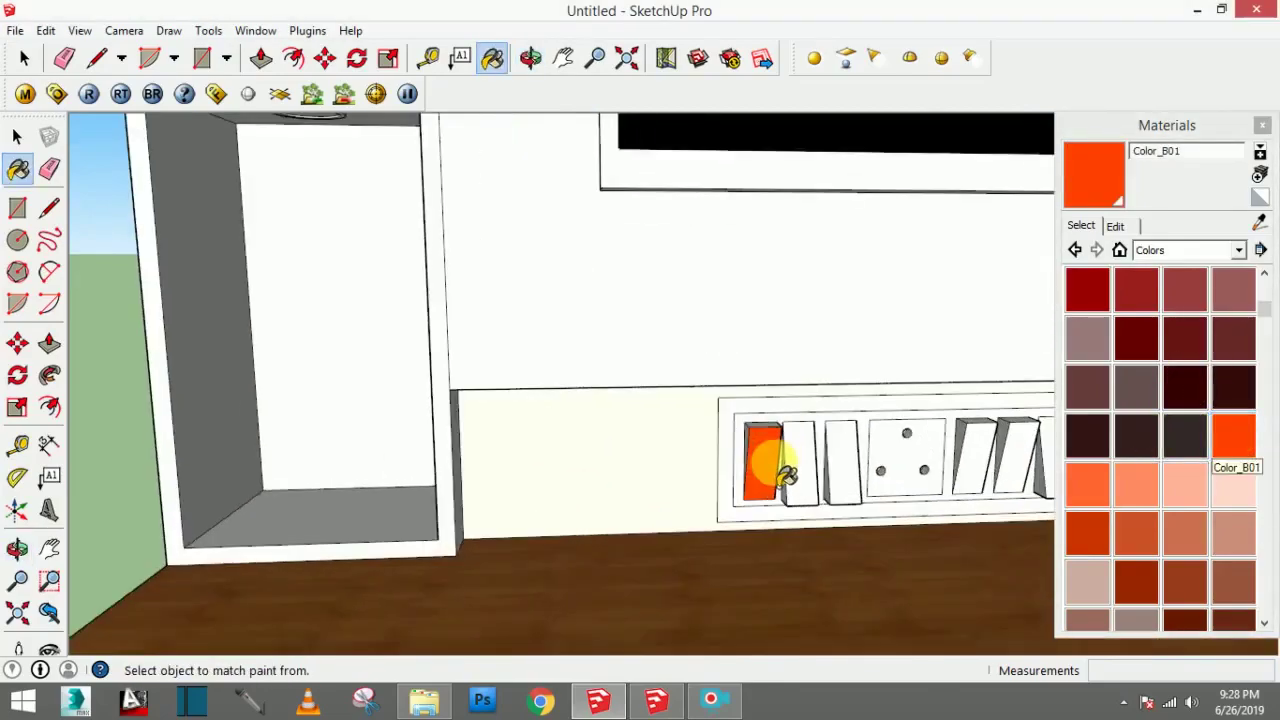
pyautogui.scroll(1, 795, 472)
pyautogui.scroll(1, 806, 476)
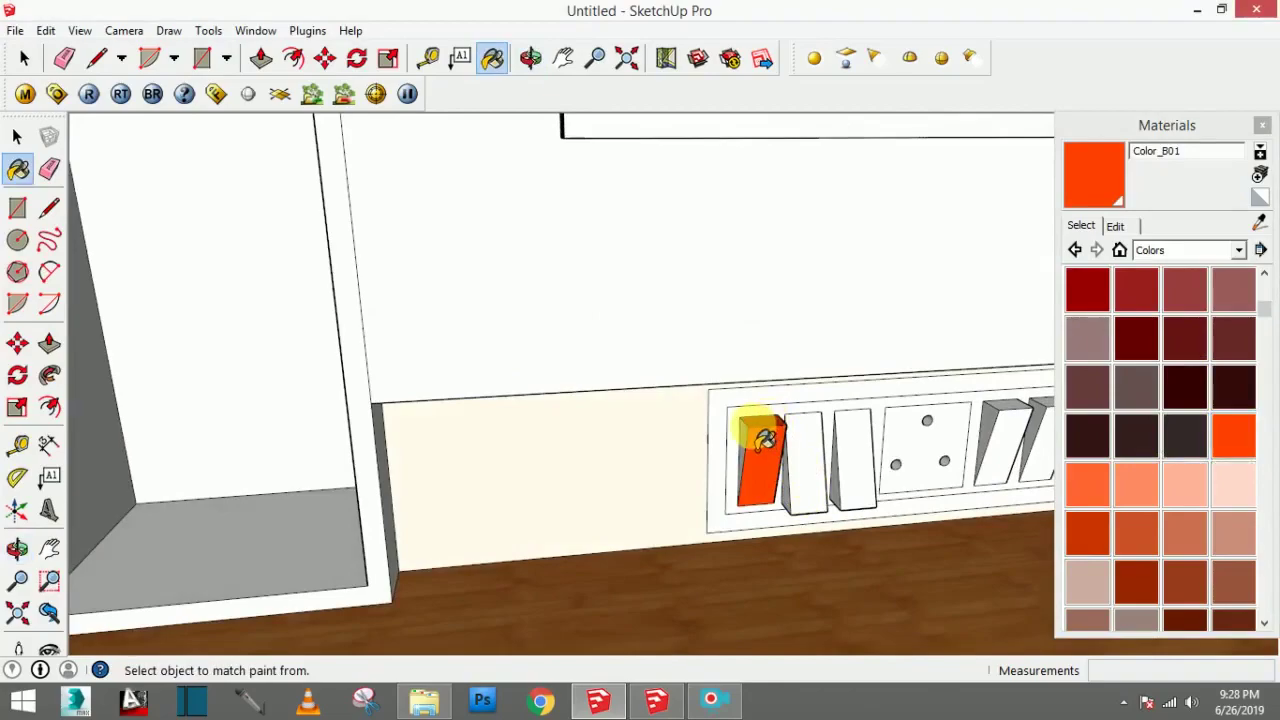
pyautogui.click(805, 458)
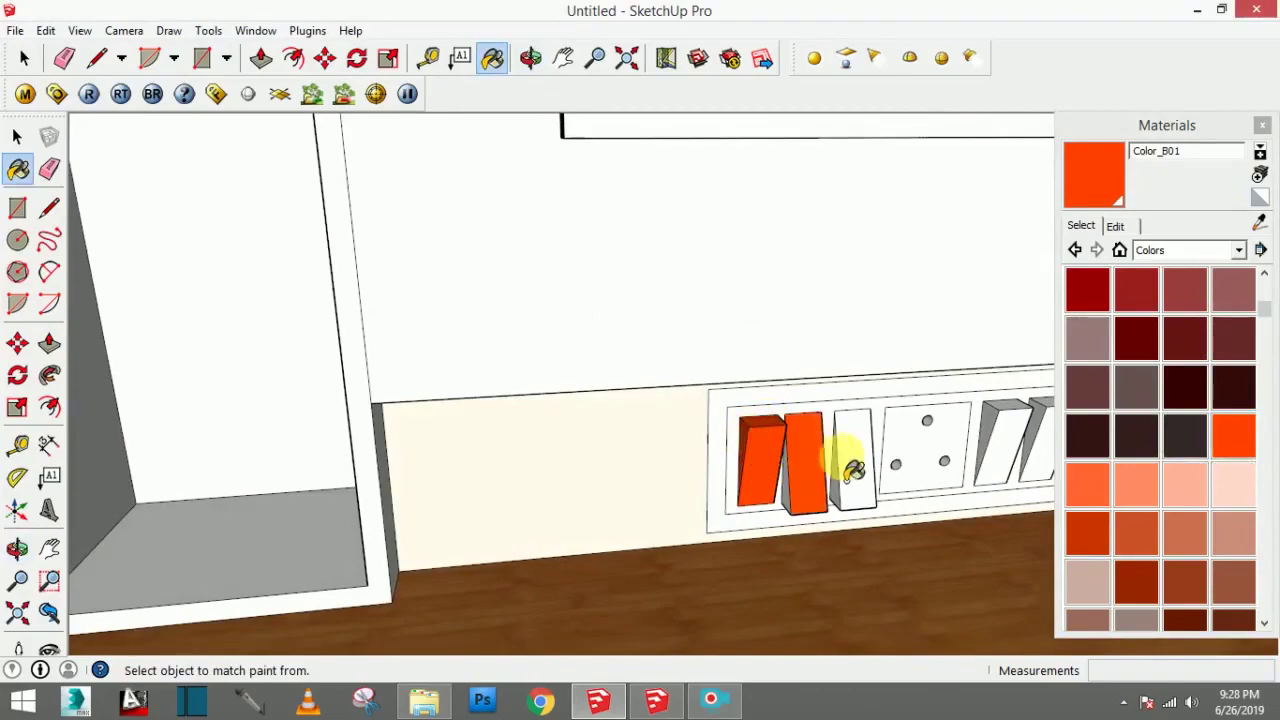
pyautogui.click(785, 492)
pyautogui.click(855, 480)
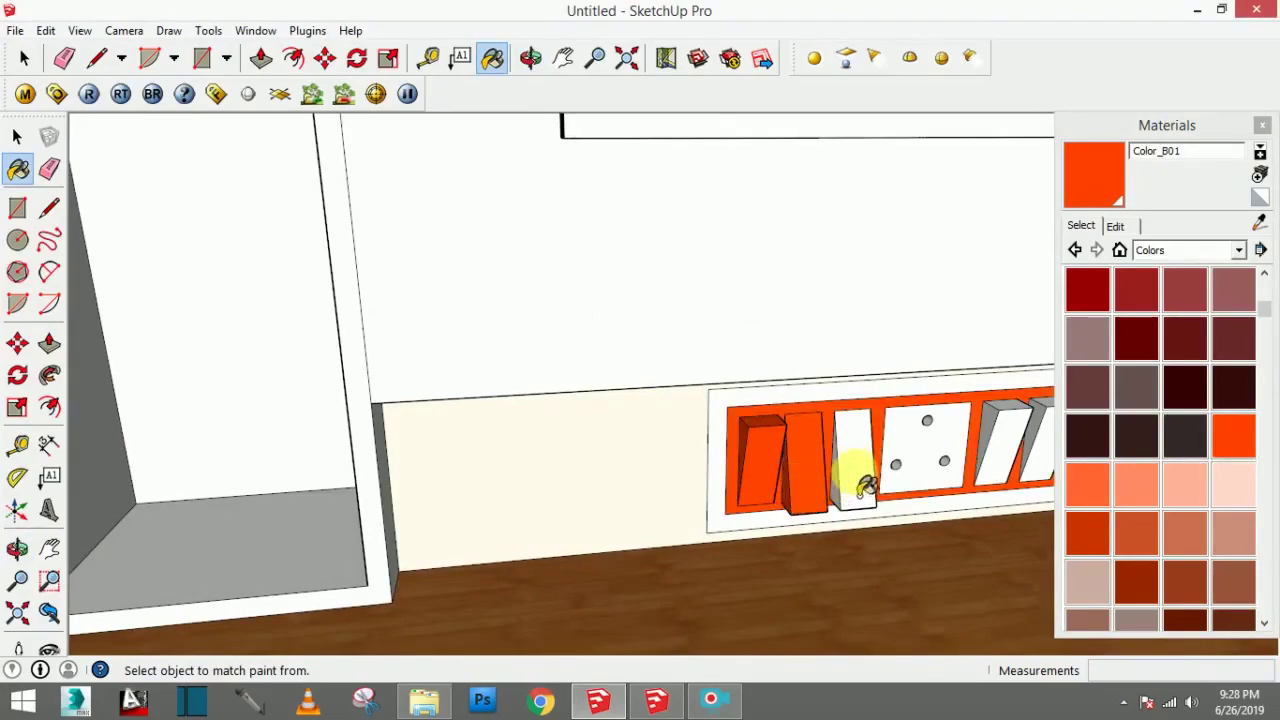
# Step: Paint the remaining rockers and the dotted socket orange, then view the whole TV unit
pyautogui.moveTo(888, 474)
pyautogui.mouseDown(button='middle')
pyautogui.moveTo(780, 416)
pyautogui.moveTo(925, 505)
pyautogui.moveTo(986, 471)
pyautogui.mouseUp(button='middle')
pyautogui.click(915, 468)
pyautogui.scroll(2, 975, 465)
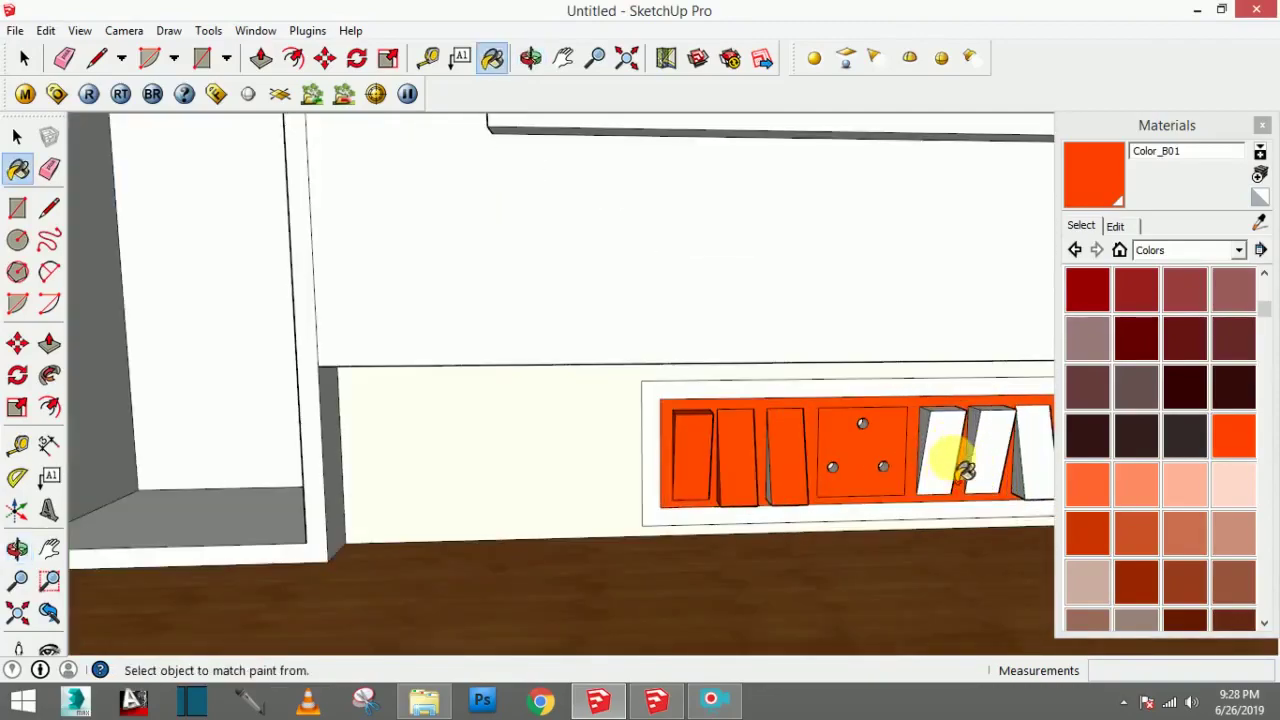
pyautogui.click(945, 458)
pyautogui.scroll(-2, 987, 470)
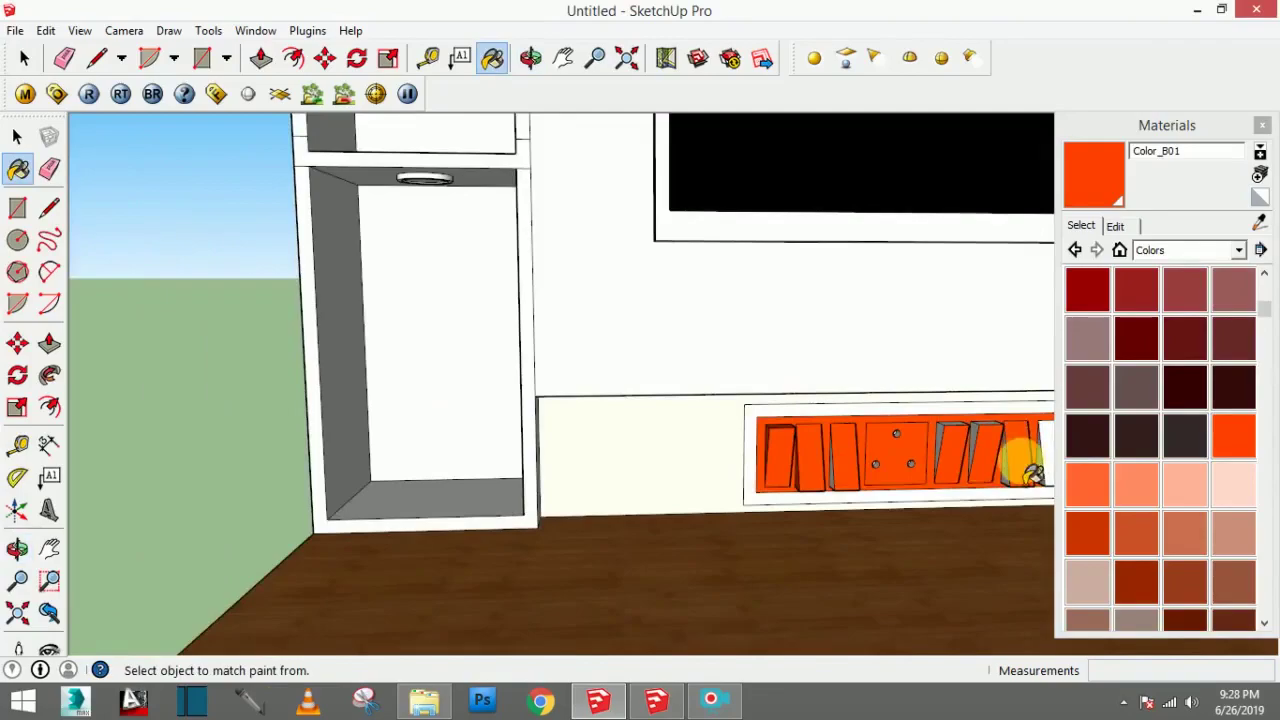
pyautogui.scroll(-2, 1034, 474)
pyautogui.scroll(2, 1045, 482)
pyautogui.scroll(3, 1040, 485)
pyautogui.click(1030, 475)
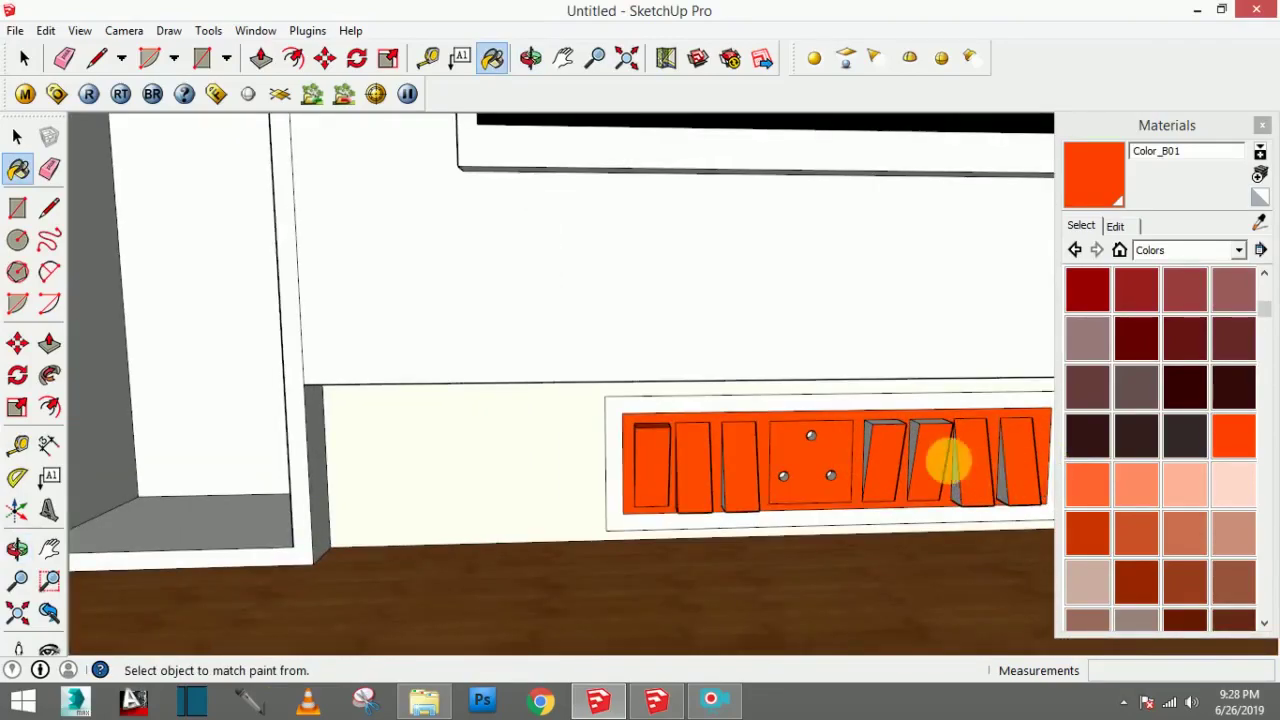
pyautogui.moveTo(945, 460); pyautogui.dragTo(1005, 478, button='middle')
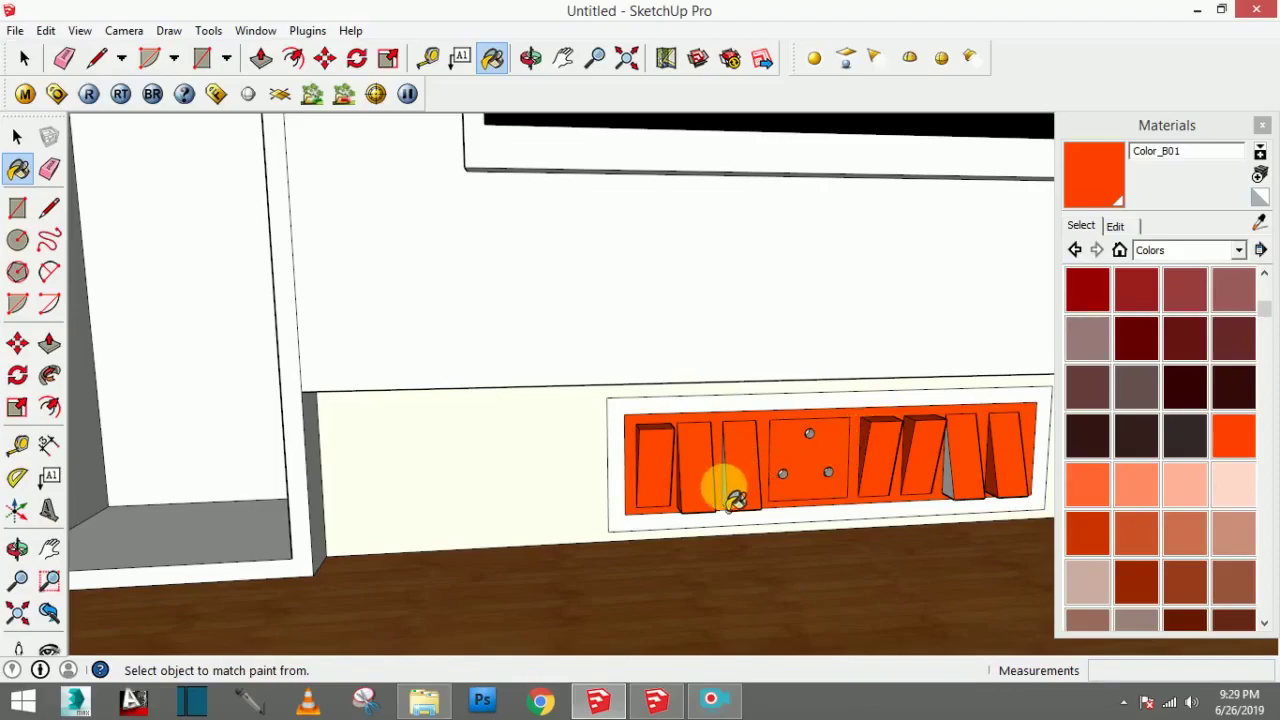
pyautogui.scroll(3, 738, 500)
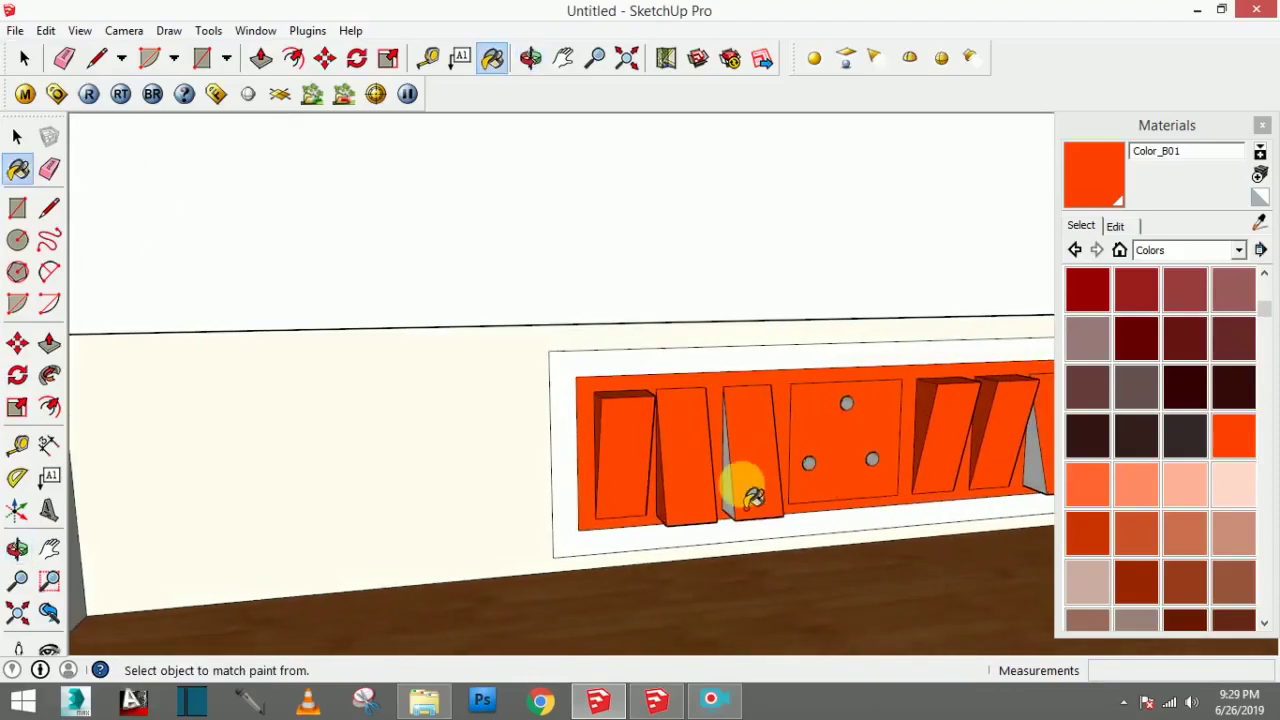
pyautogui.scroll(-3, 750, 498)
pyautogui.scroll(2, 880, 491)
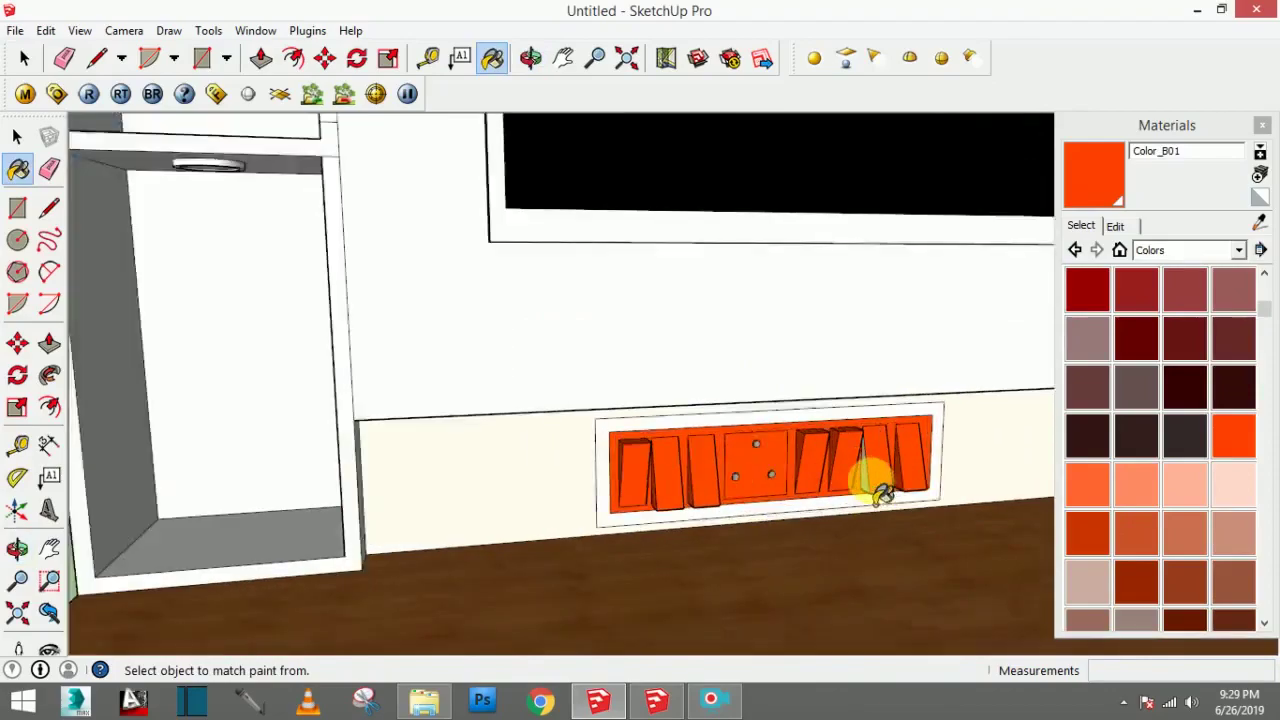
pyautogui.scroll(1, 880, 494)
pyautogui.scroll(-5, 872, 482)
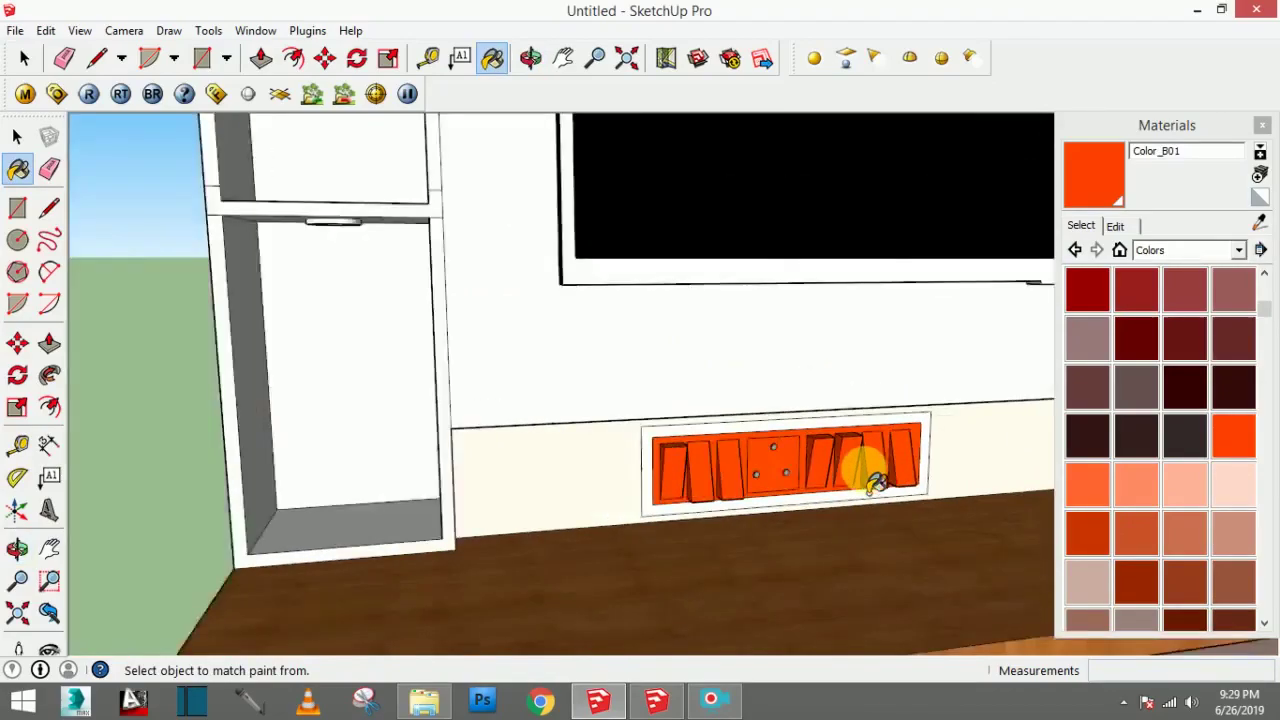
pyautogui.scroll(-3, 900, 480)
pyautogui.moveTo(908, 480)
pyautogui.mouseDown(button='middle')
pyautogui.moveTo(805, 490)
pyautogui.moveTo(851, 500)
pyautogui.mouseUp(button='middle')
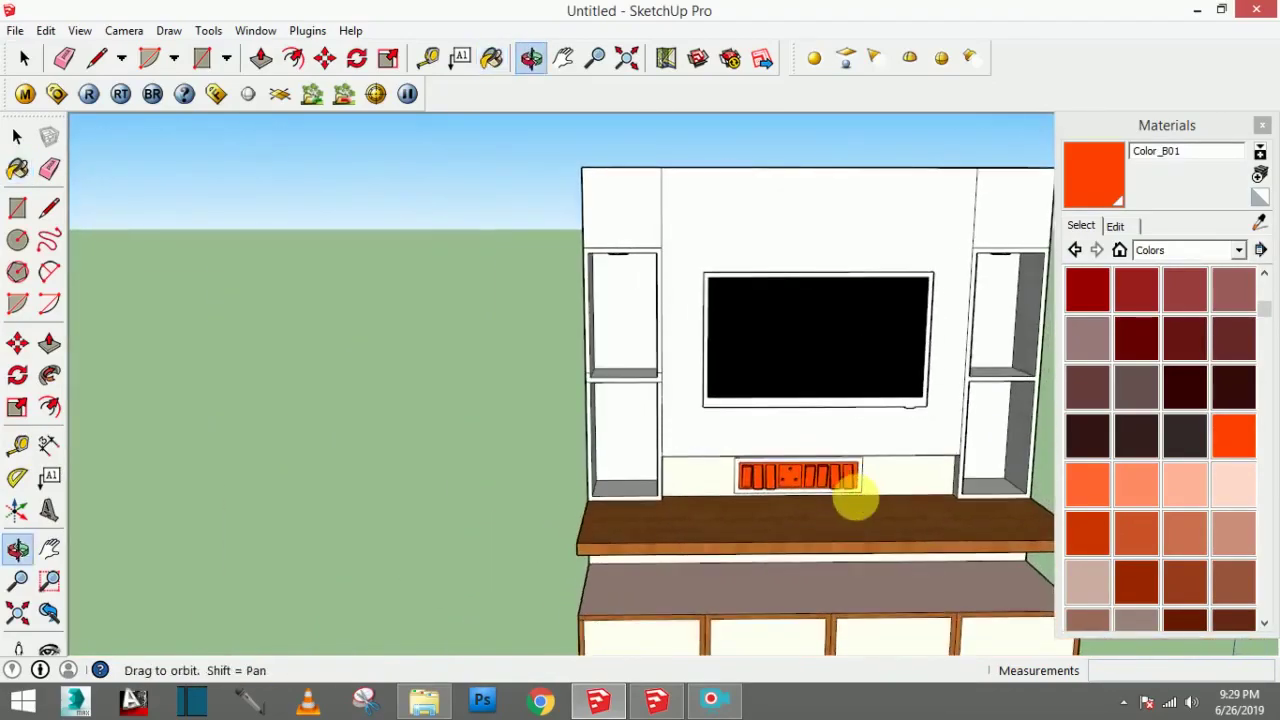
pyautogui.scroll(2, 808, 503)
pyautogui.scroll(2, 894, 477)
pyautogui.scroll(3, 690, 488)
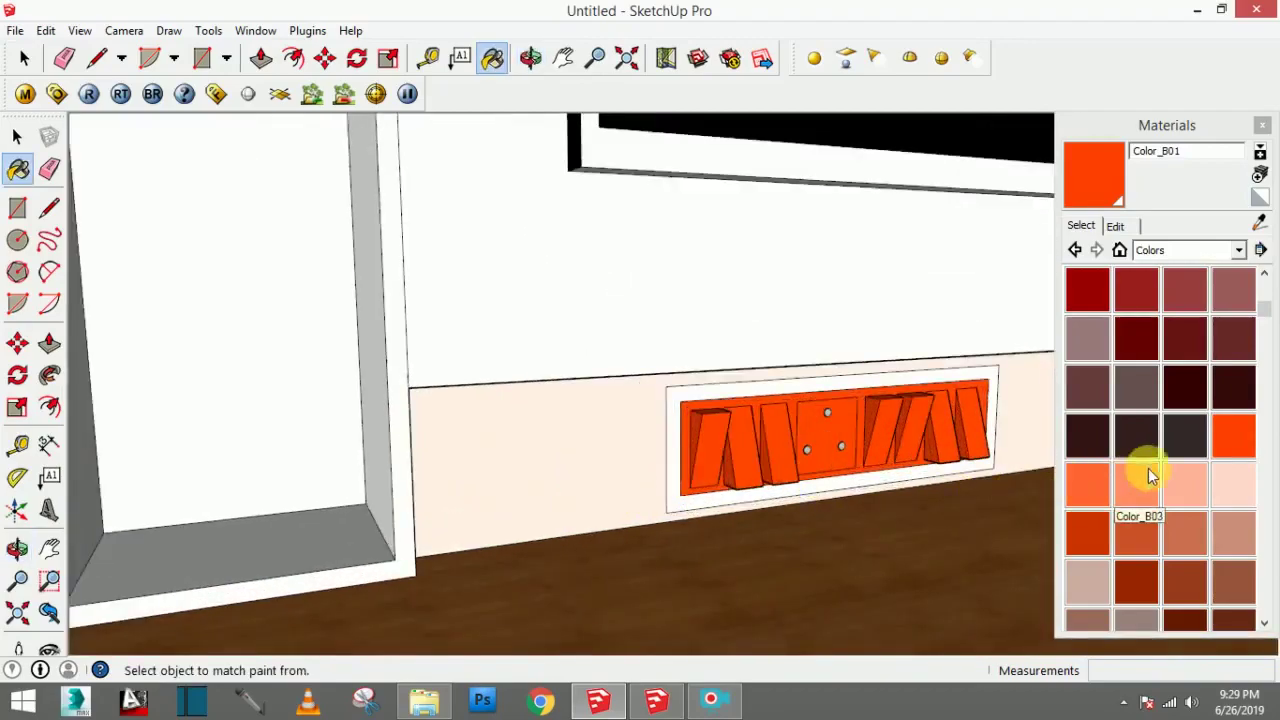
# Step: Paint the switchboard's surrounding frame yellow with Color_E01
pyautogui.click(1232, 484)
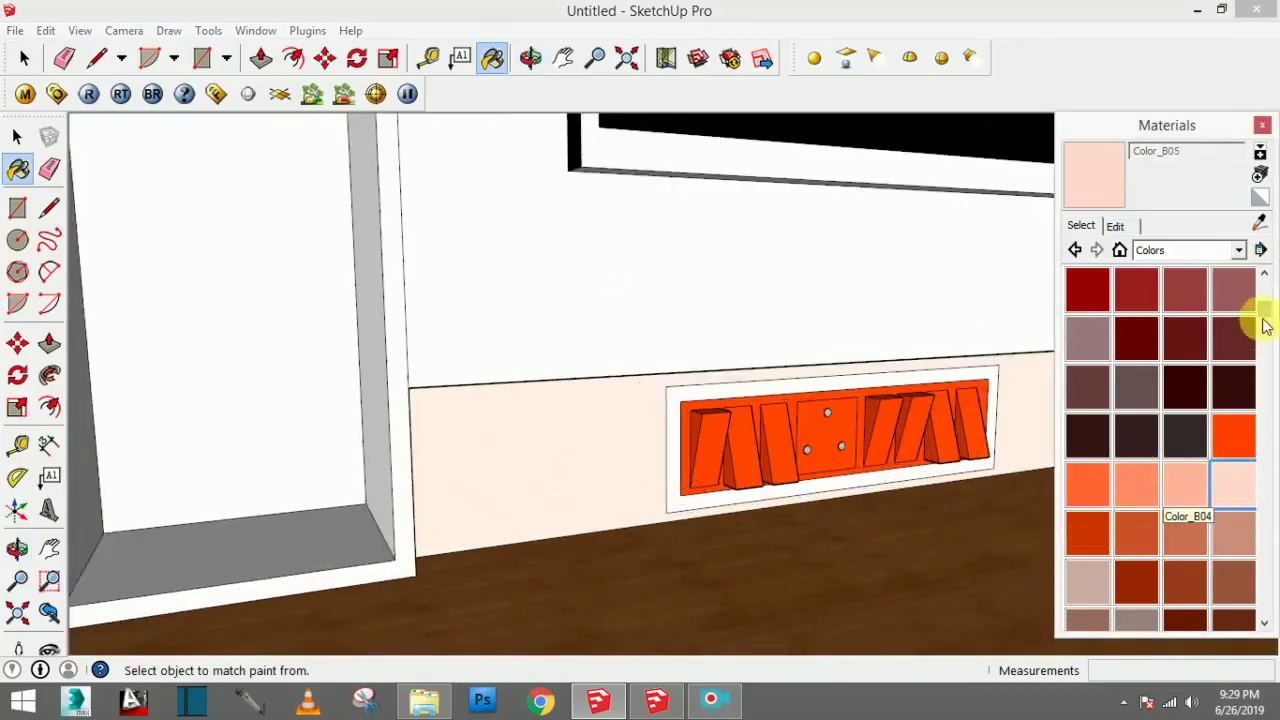
pyautogui.moveTo(1261, 318); pyautogui.dragTo(1276, 396)
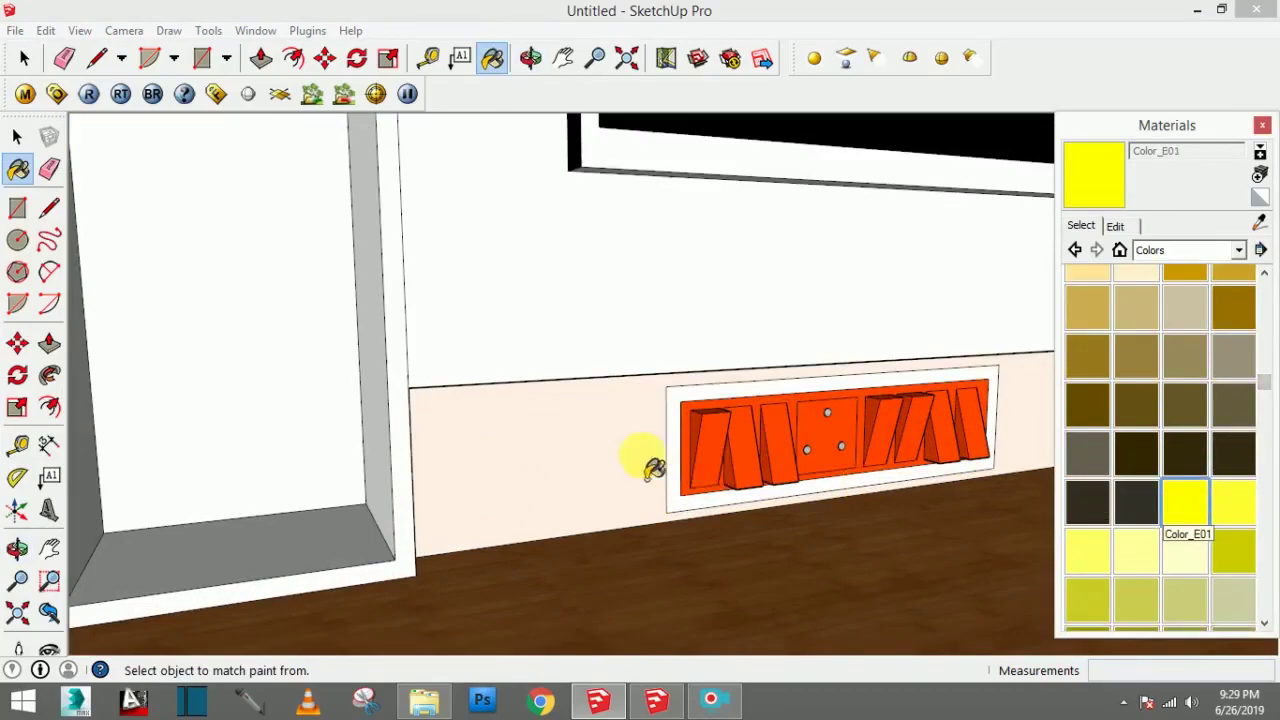
pyautogui.click(685, 432)
pyautogui.scroll(-3, 691, 434)
# Step: Orbit out to inspect the TV, shelves and worktop, briefly snapping to the Right view
pyautogui.moveTo(751, 489)
pyautogui.mouseDown(button='middle')
pyautogui.moveTo(686, 523)
pyautogui.moveTo(706, 530)
pyautogui.mouseUp(button='middle')
pyautogui.moveTo(815, 537)
pyautogui.mouseDown(button='middle')
pyautogui.moveTo(894, 506)
pyautogui.moveTo(877, 507)
pyautogui.mouseUp(button='middle')
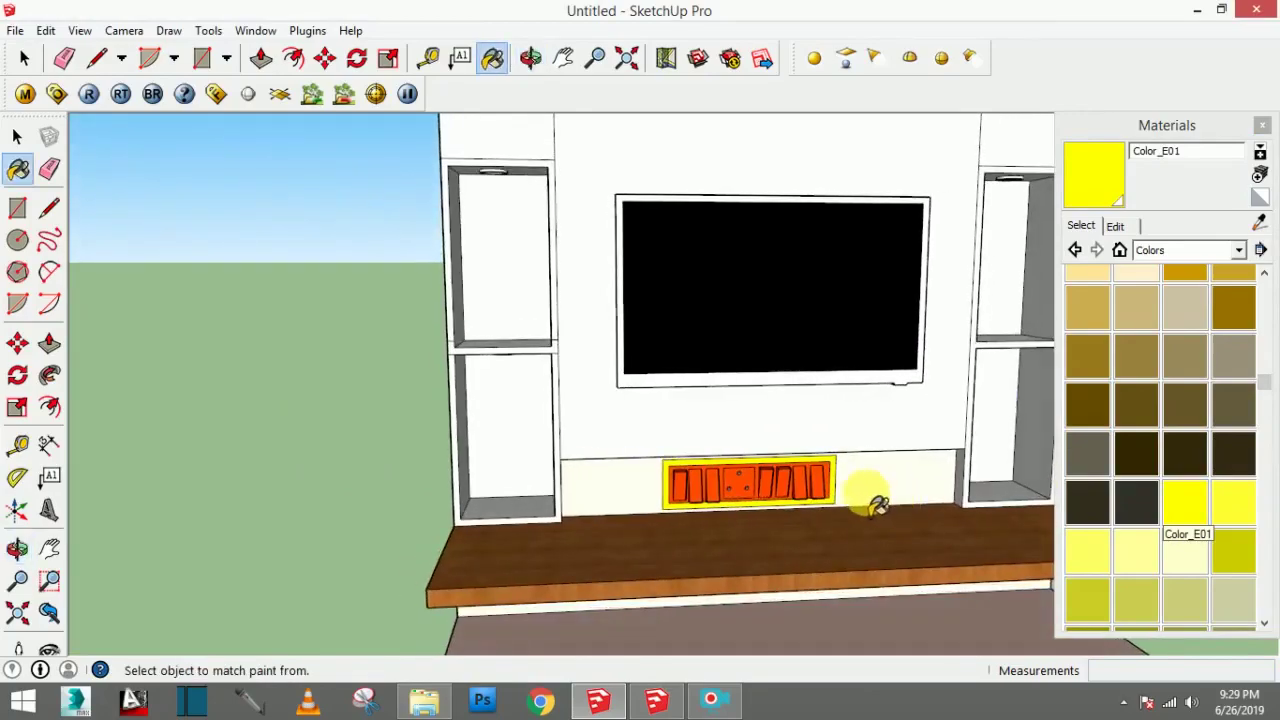
pyautogui.scroll(-2, 768, 506)
pyautogui.moveTo(749, 491)
pyautogui.mouseDown(button='middle')
pyautogui.moveTo(669, 431)
pyautogui.moveTo(725, 368)
pyautogui.moveTo(646, 466)
pyautogui.mouseUp(button='middle')
pyautogui.scroll(-1, 728, 370)
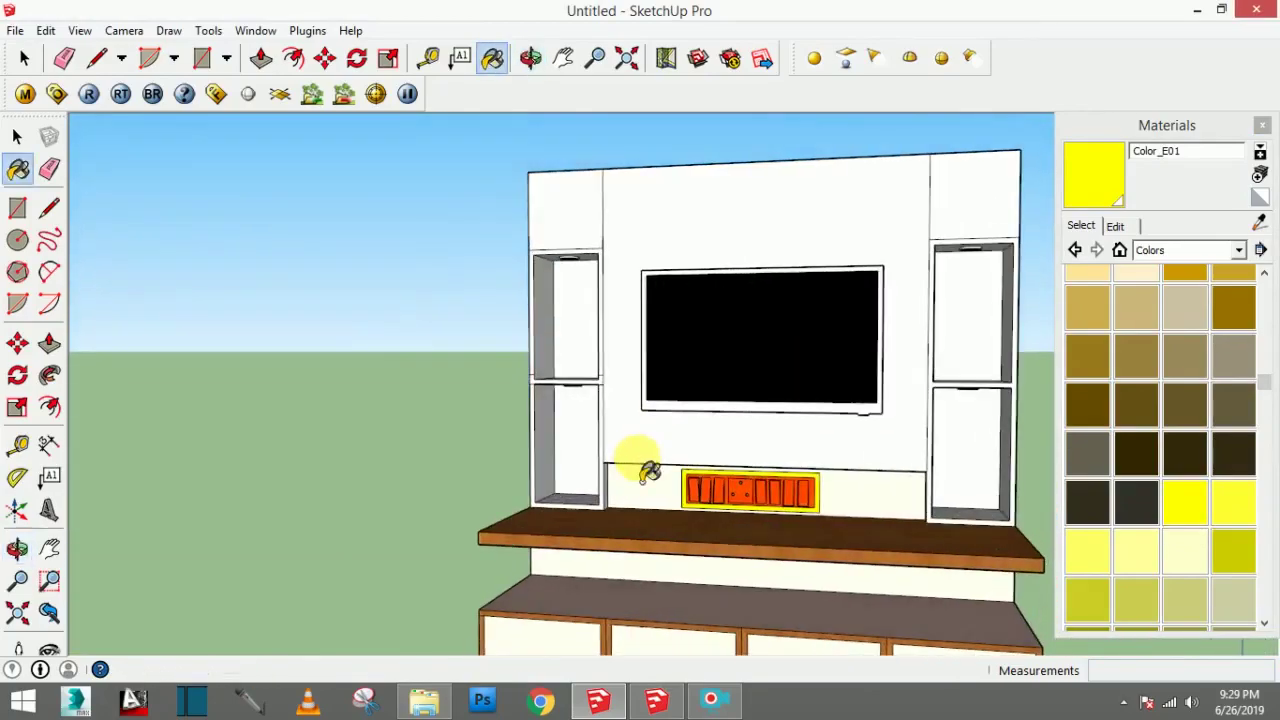
pyautogui.scroll(-3, 646, 466)
pyautogui.moveTo(737, 500); pyautogui.dragTo(778, 490, button='middle')
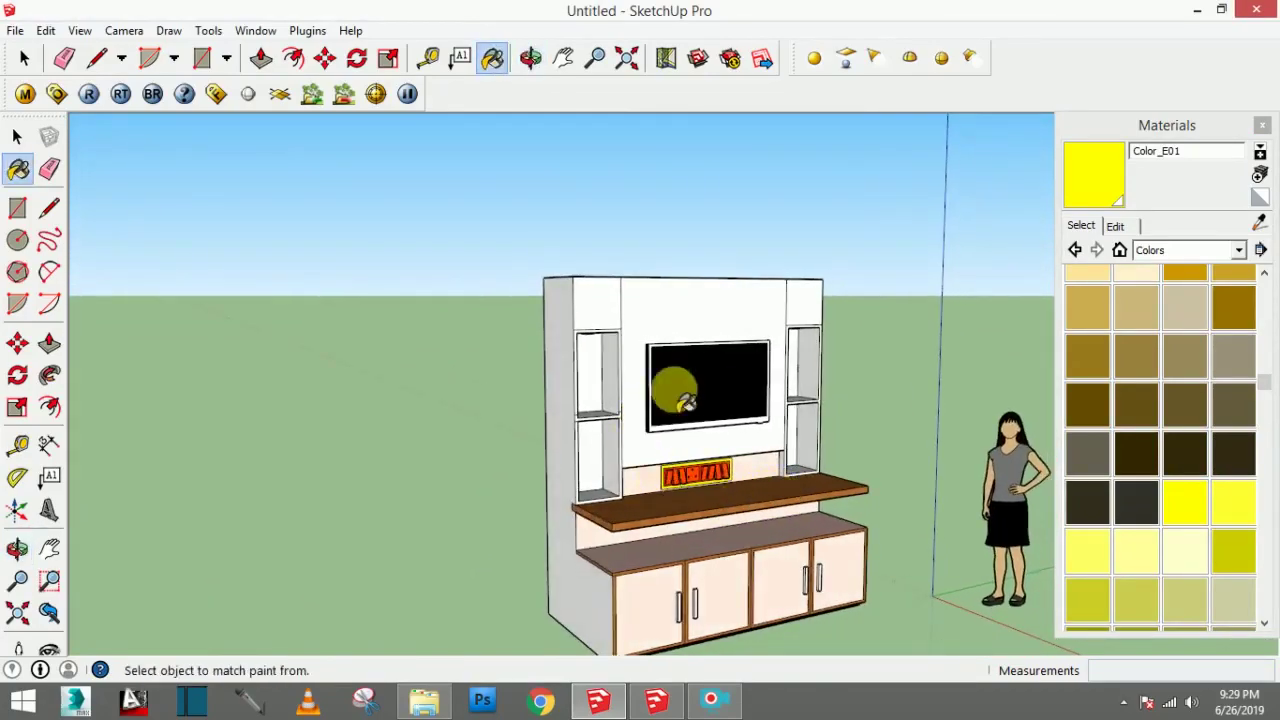
pyautogui.moveTo(685, 400)
pyautogui.mouseDown(button='middle')
pyautogui.moveTo(680, 371)
pyautogui.moveTo(558, 387)
pyautogui.mouseUp(button='middle')
pyautogui.press('F4')
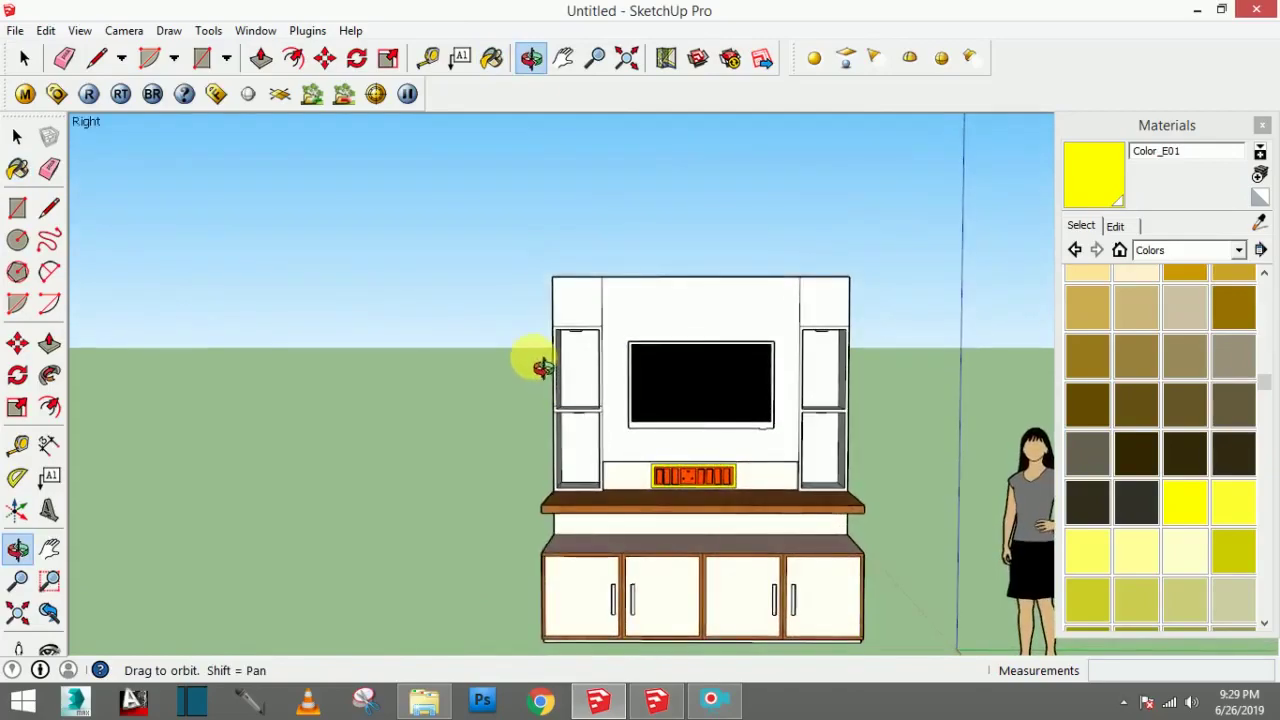
pyautogui.moveTo(686, 608)
pyautogui.mouseDown(button='middle')
pyautogui.moveTo(737, 594)
pyautogui.moveTo(771, 604)
pyautogui.moveTo(634, 451)
pyautogui.moveTo(690, 461)
pyautogui.moveTo(480, 480)
pyautogui.moveTo(363, 409)
pyautogui.moveTo(1095, 330)
pyautogui.mouseUp(button='middle')
pyautogui.scroll(3, 600, 480)
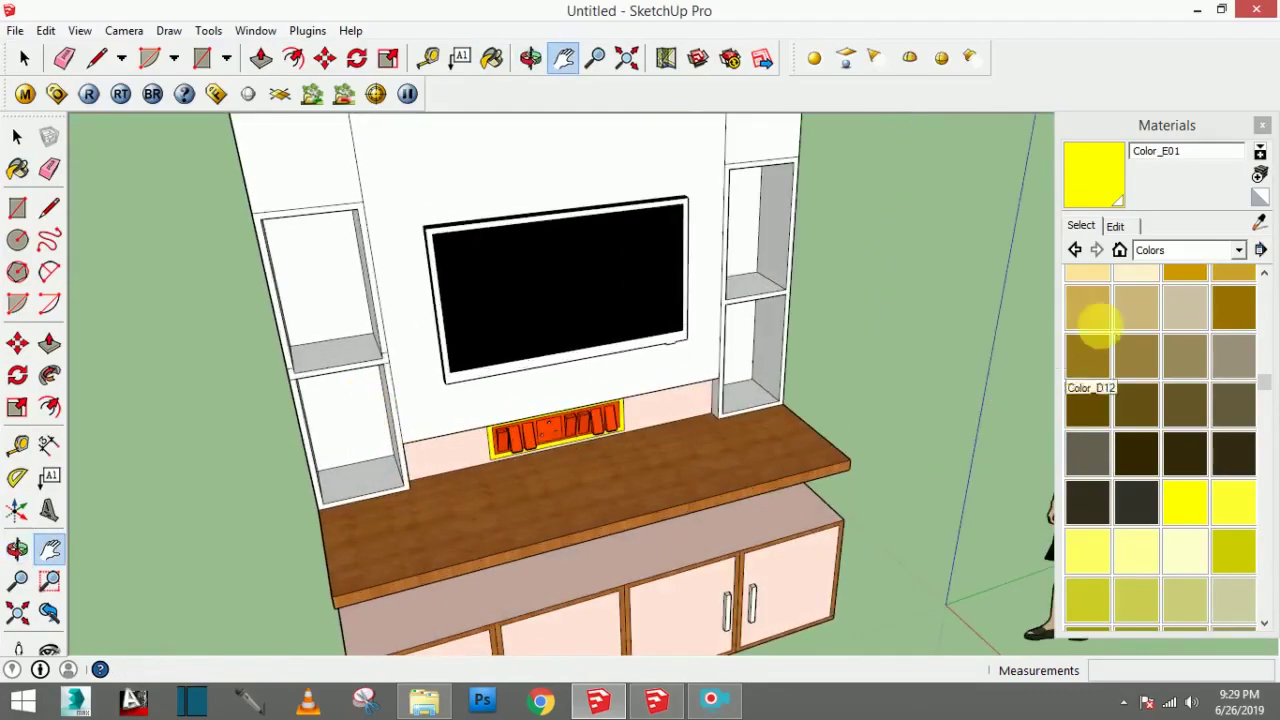
# Step: Switch the material library to Metal and pick Metal_Corrugated_Shiny
pyautogui.click(1187, 250)
pyautogui.scroll(2, 1165, 300)
pyautogui.scroll(2, 1165, 310)
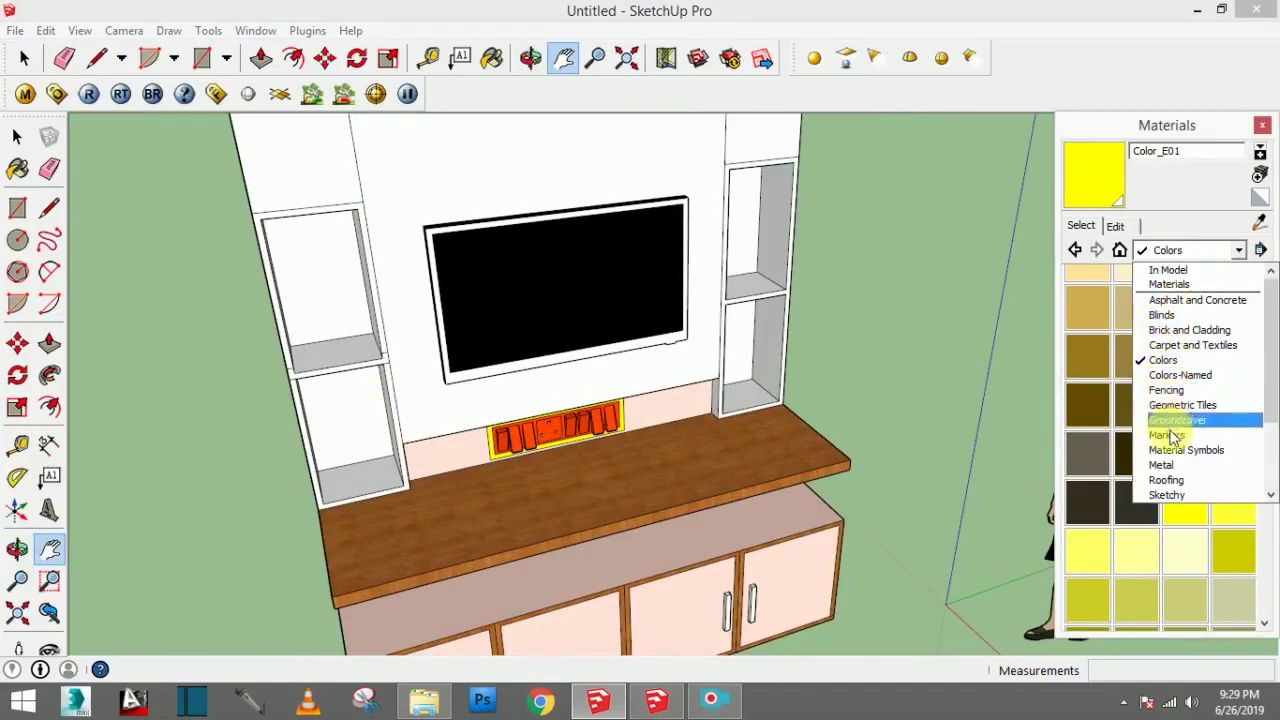
pyautogui.scroll(-1, 1180, 445)
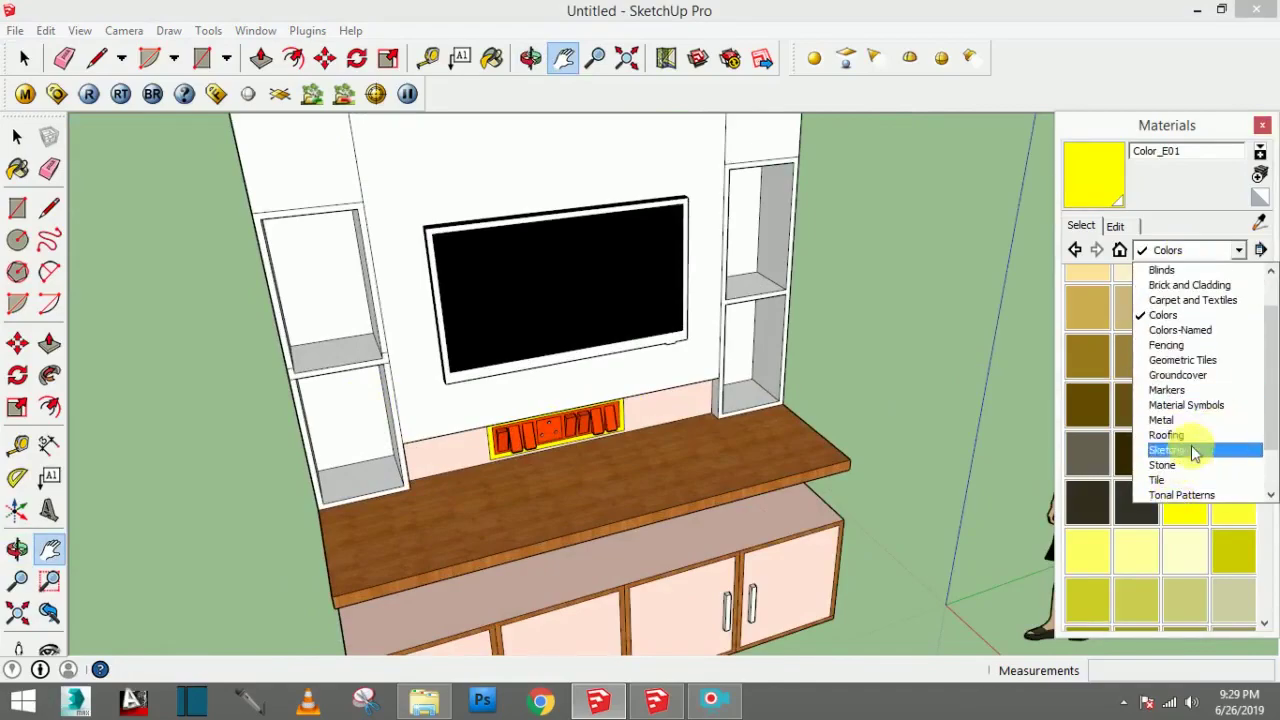
pyautogui.scroll(1, 1268, 338)
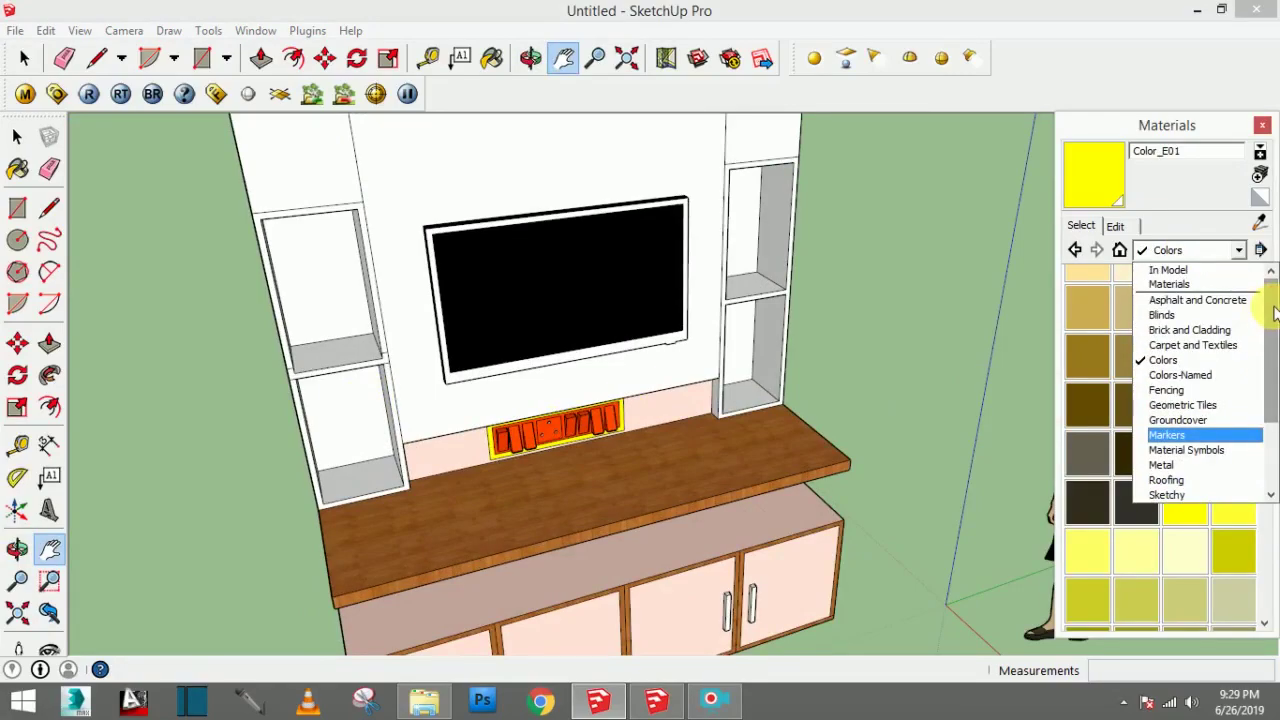
pyautogui.moveTo(1276, 312)
pyautogui.mouseDown()
pyautogui.moveTo(1274, 377)
pyautogui.moveTo(1272, 300)
pyautogui.mouseUp()
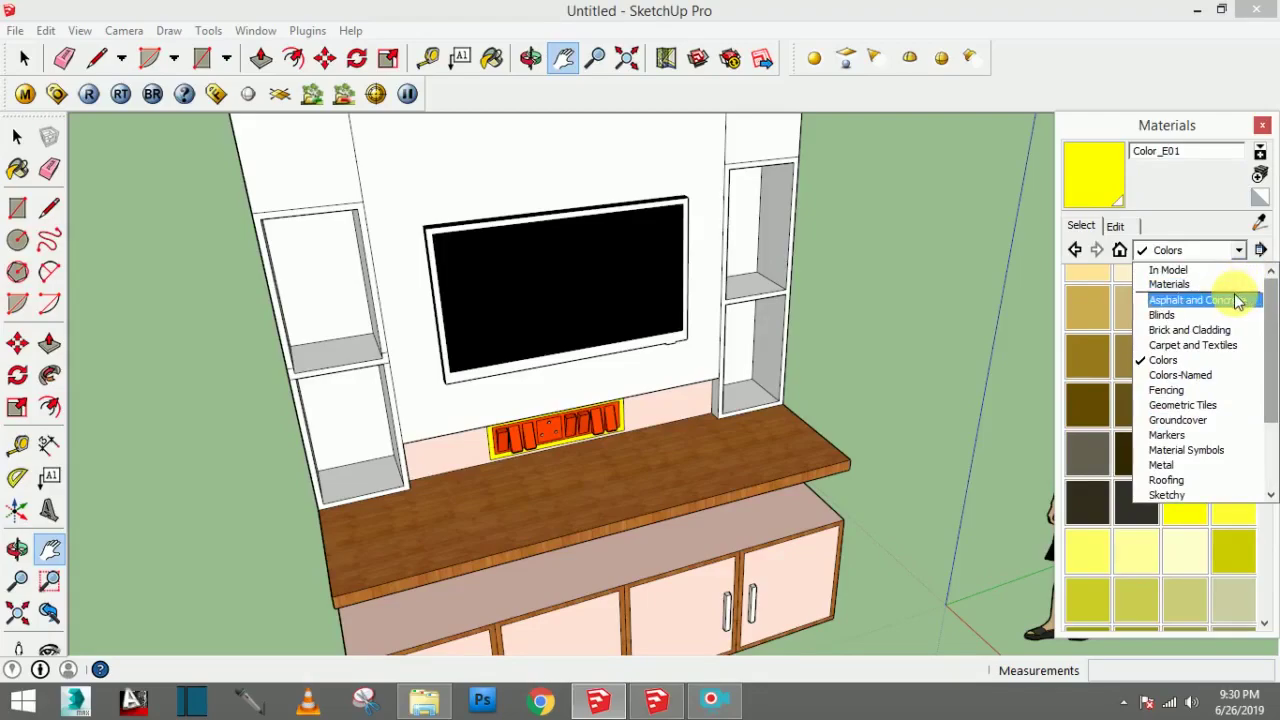
pyautogui.click(1170, 465)
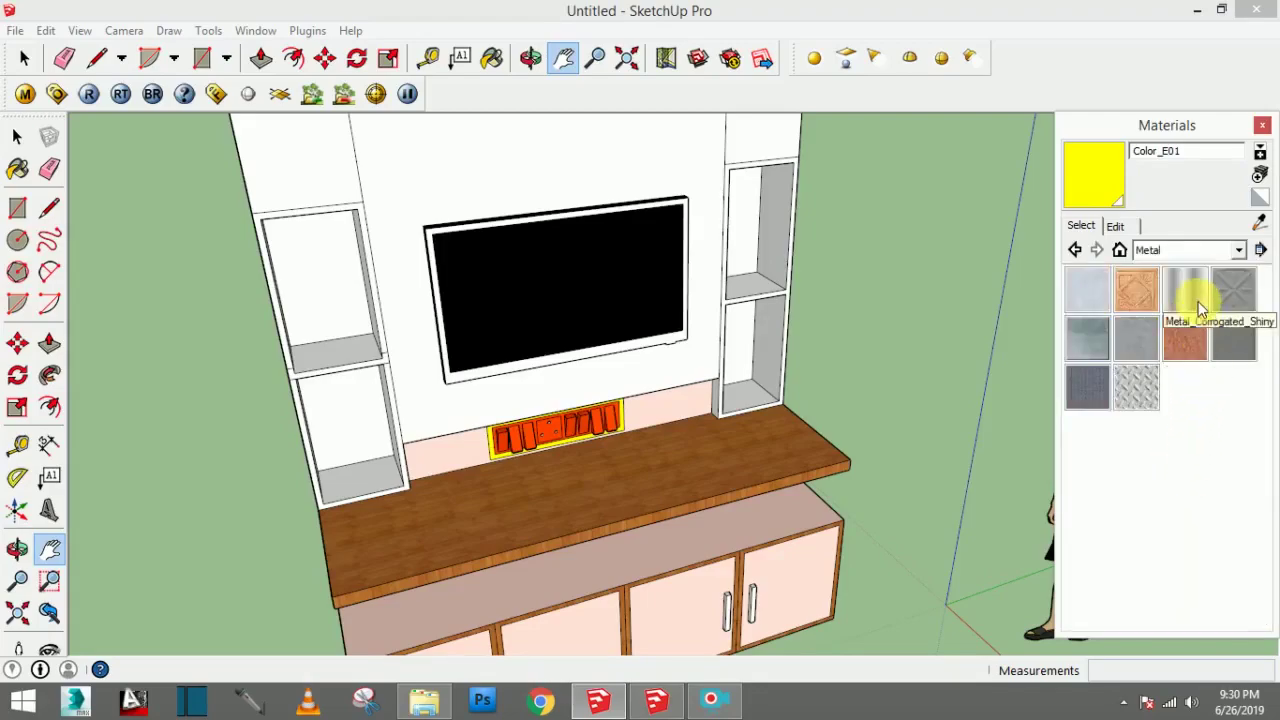
pyautogui.click(1201, 300)
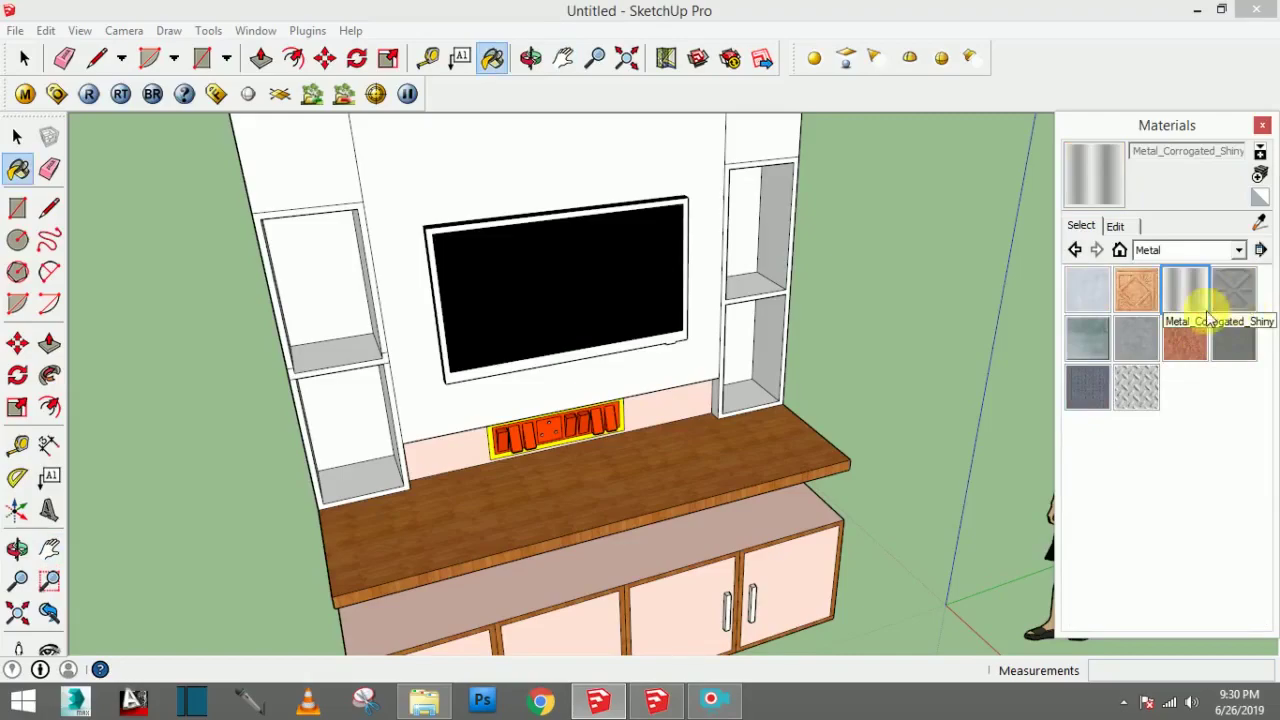
# Step: Turn the view toward the unit and switch the Materials browser to the Translucent collection
pyautogui.moveTo(990, 379)
pyautogui.mouseDown(button='middle')
pyautogui.moveTo(829, 349)
pyautogui.moveTo(830, 418)
pyautogui.mouseUp(button='middle')
pyautogui.scroll(-2, 818, 427)
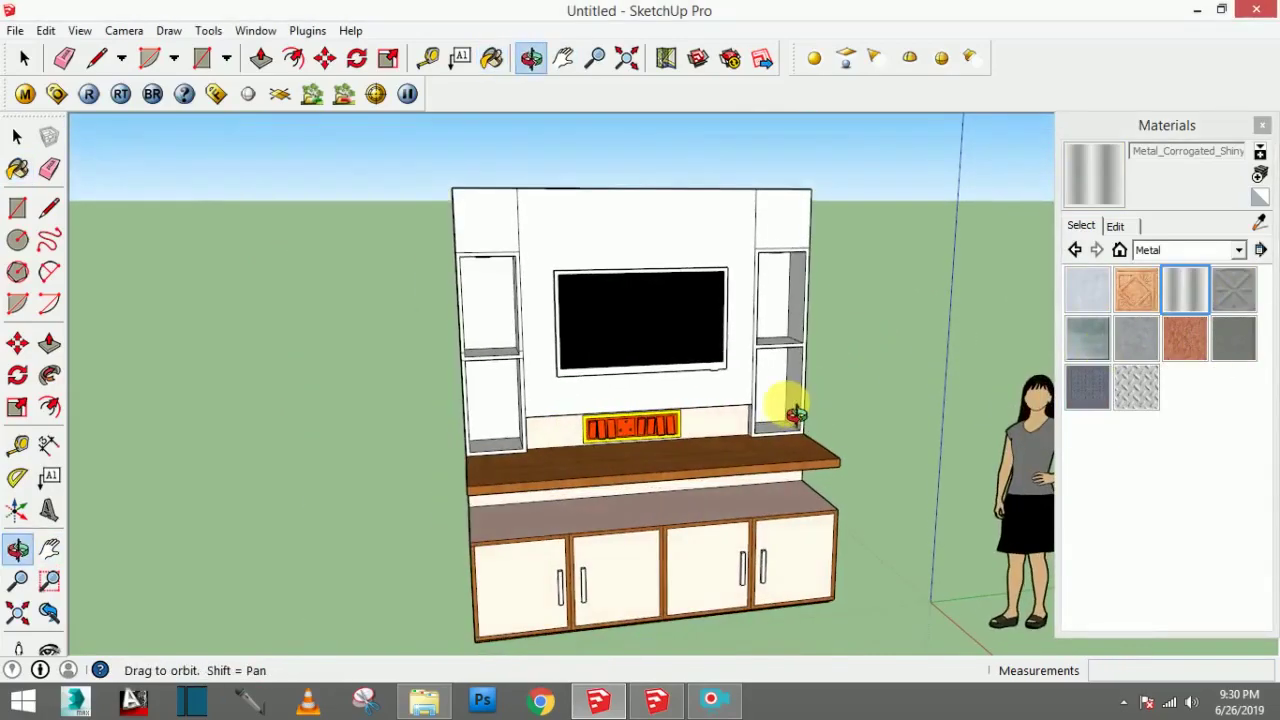
pyautogui.click(1180, 250)
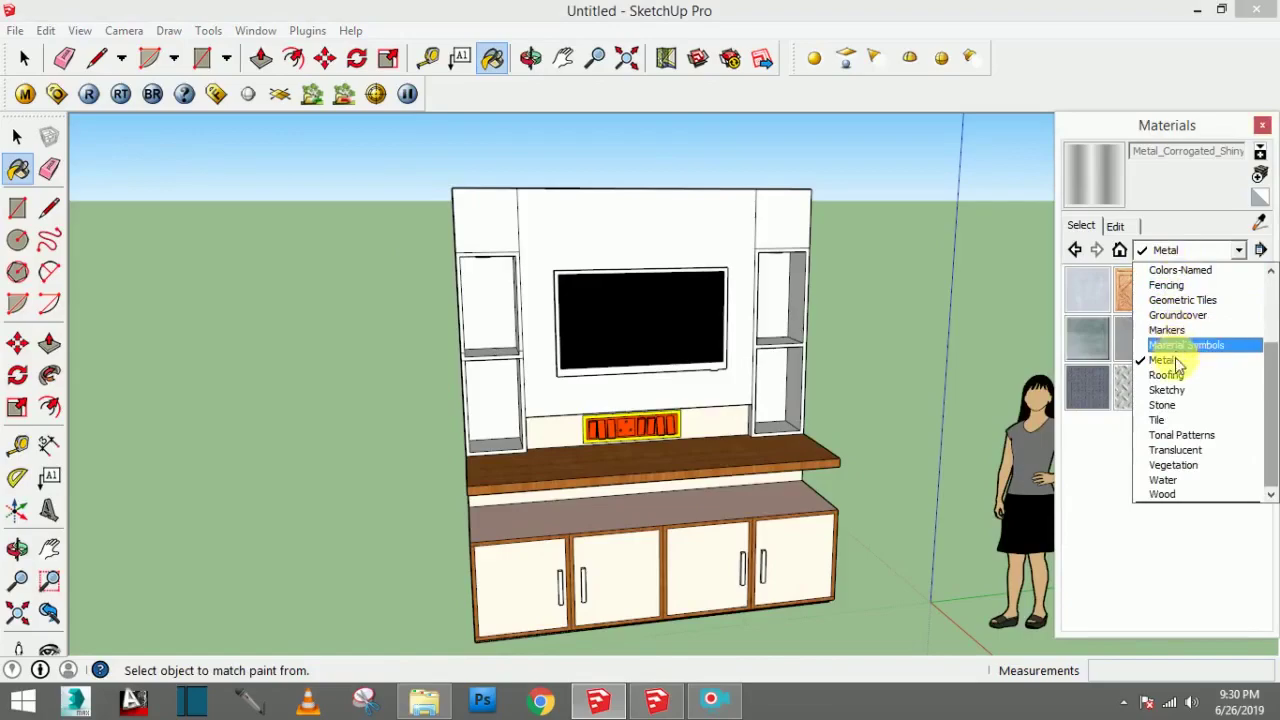
pyautogui.click(1204, 449)
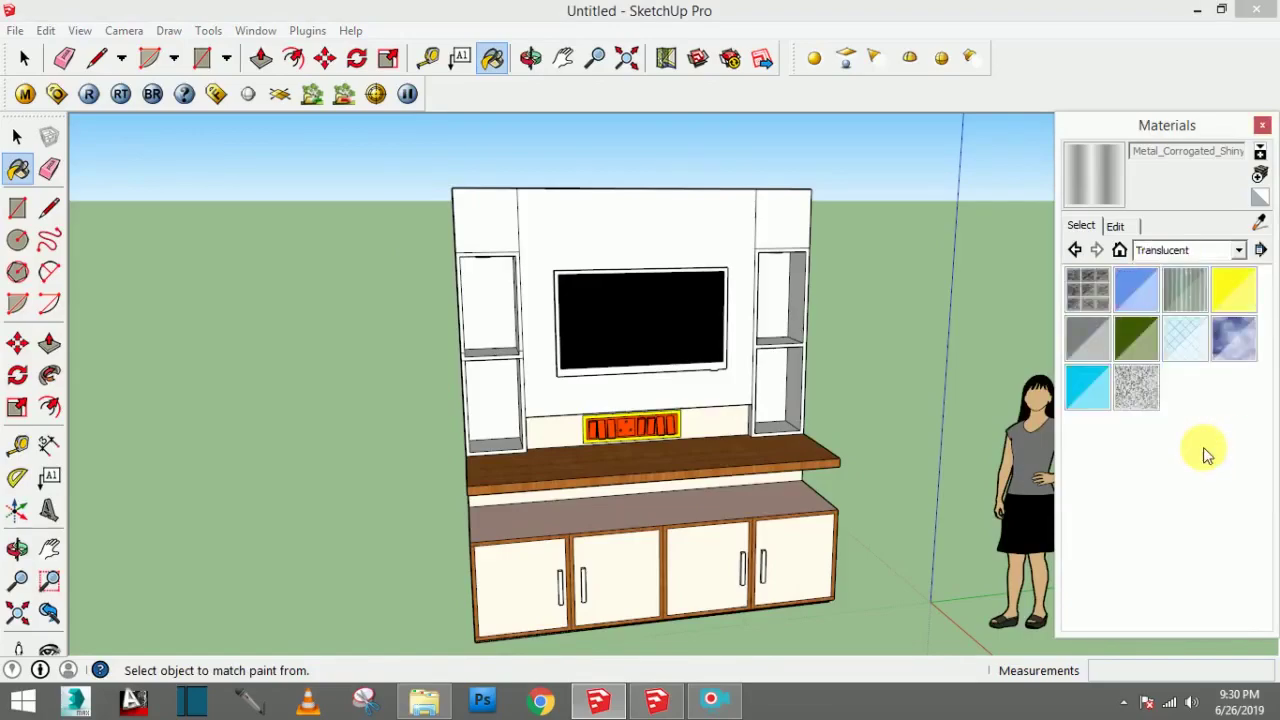
# Step: Select Translucent_Glass_Blue and zoom in on the left-hand shelf
pyautogui.click(1136, 289)
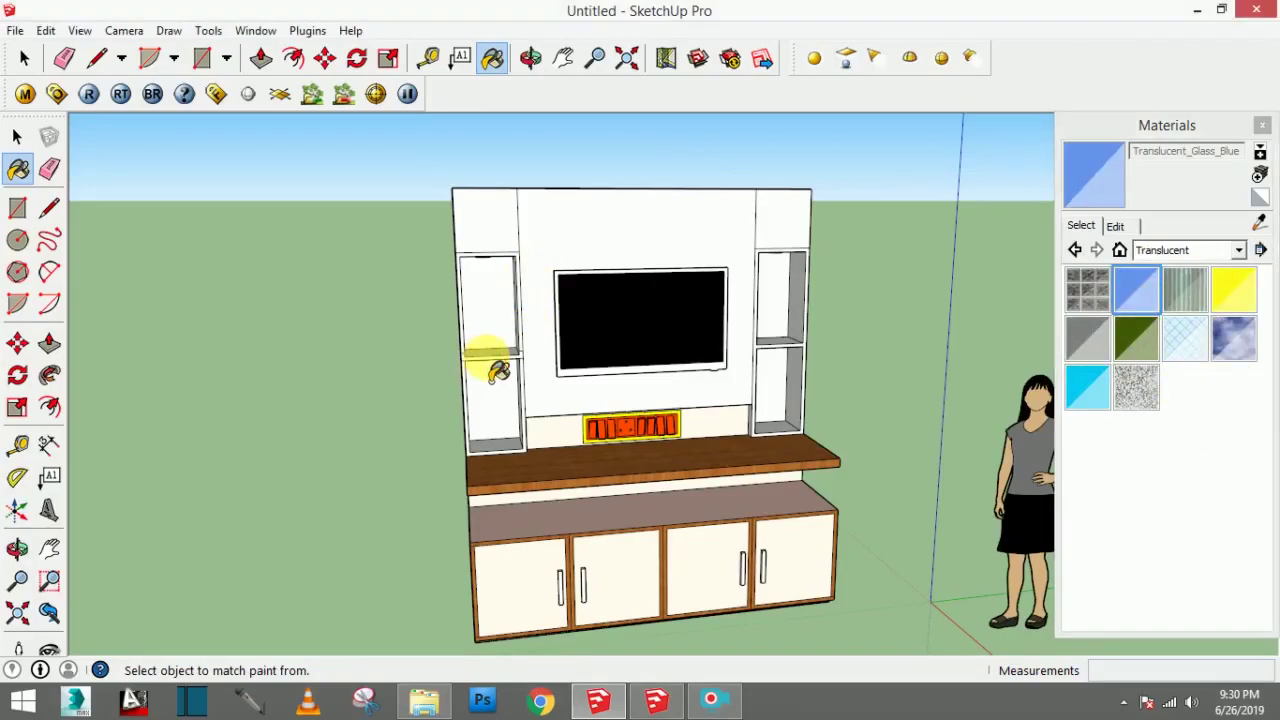
pyautogui.moveTo(507, 365)
pyautogui.mouseDown(button='middle')
pyautogui.moveTo(546, 385)
pyautogui.moveTo(509, 486)
pyautogui.moveTo(509, 257)
pyautogui.moveTo(532, 407)
pyautogui.moveTo(500, 314)
pyautogui.mouseUp(button='middle')
pyautogui.scroll(3, 532, 408)
pyautogui.scroll(2, 514, 206)
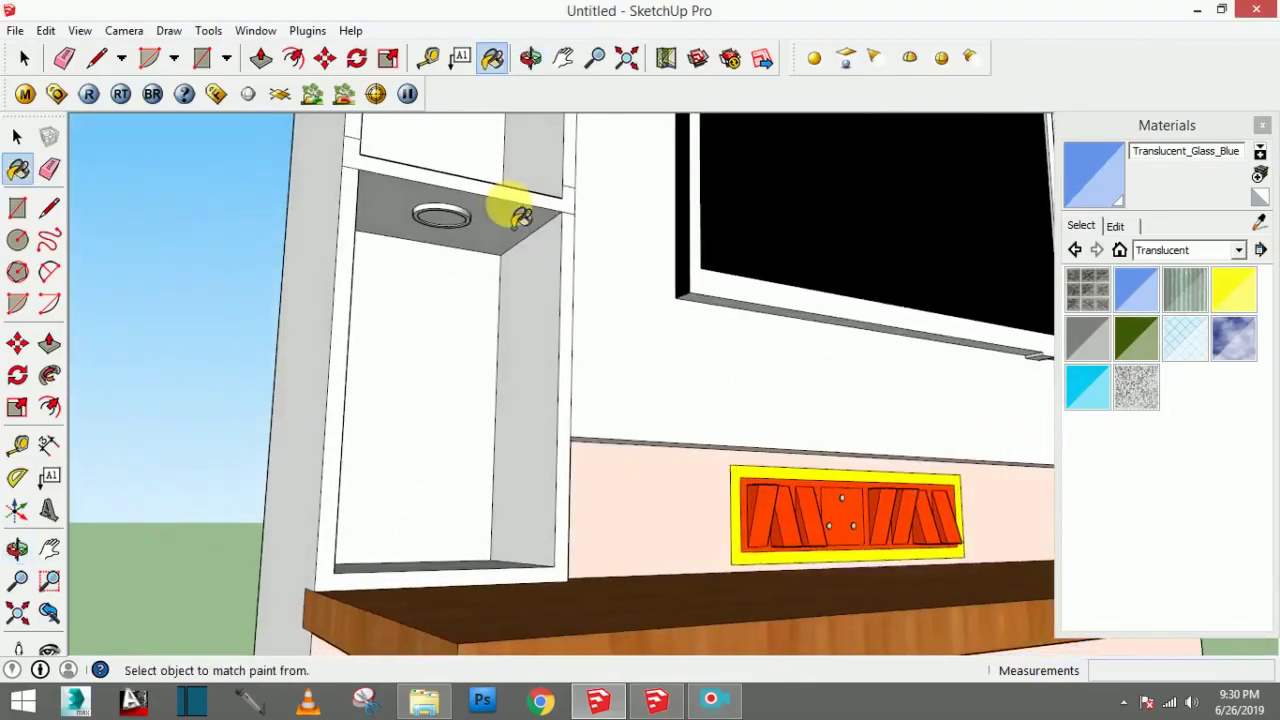
pyautogui.moveTo(514, 226)
pyautogui.mouseDown(button='middle')
pyautogui.moveTo(523, 243)
pyautogui.moveTo(503, 329)
pyautogui.moveTo(449, 406)
pyautogui.moveTo(357, 409)
pyautogui.moveTo(489, 363)
pyautogui.moveTo(334, 423)
pyautogui.moveTo(300, 400)
pyautogui.mouseUp(button='middle')
# Step: Draw a line to the shelf's front corner, then erase the stray edge beside the shelf
pyautogui.click(50, 207)
pyautogui.scroll(2, 240, 380)
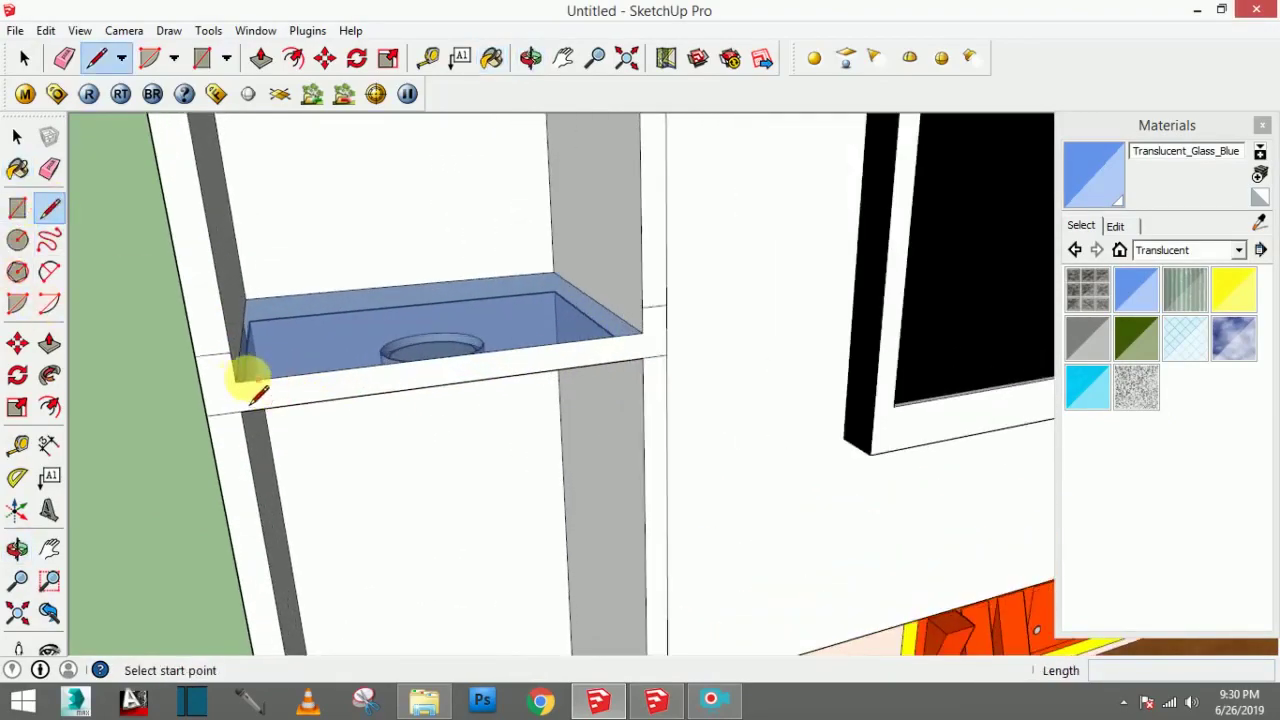
pyautogui.click(238, 385)
pyautogui.click(240, 410)
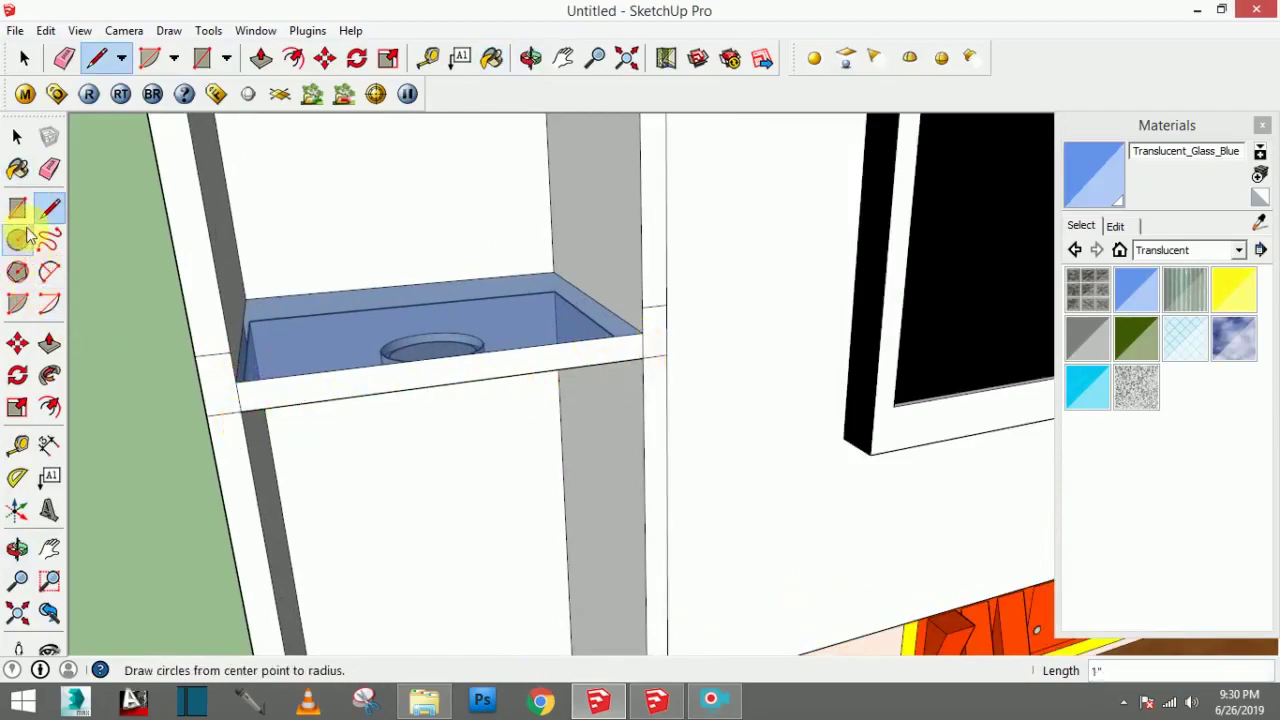
pyautogui.click(50, 171)
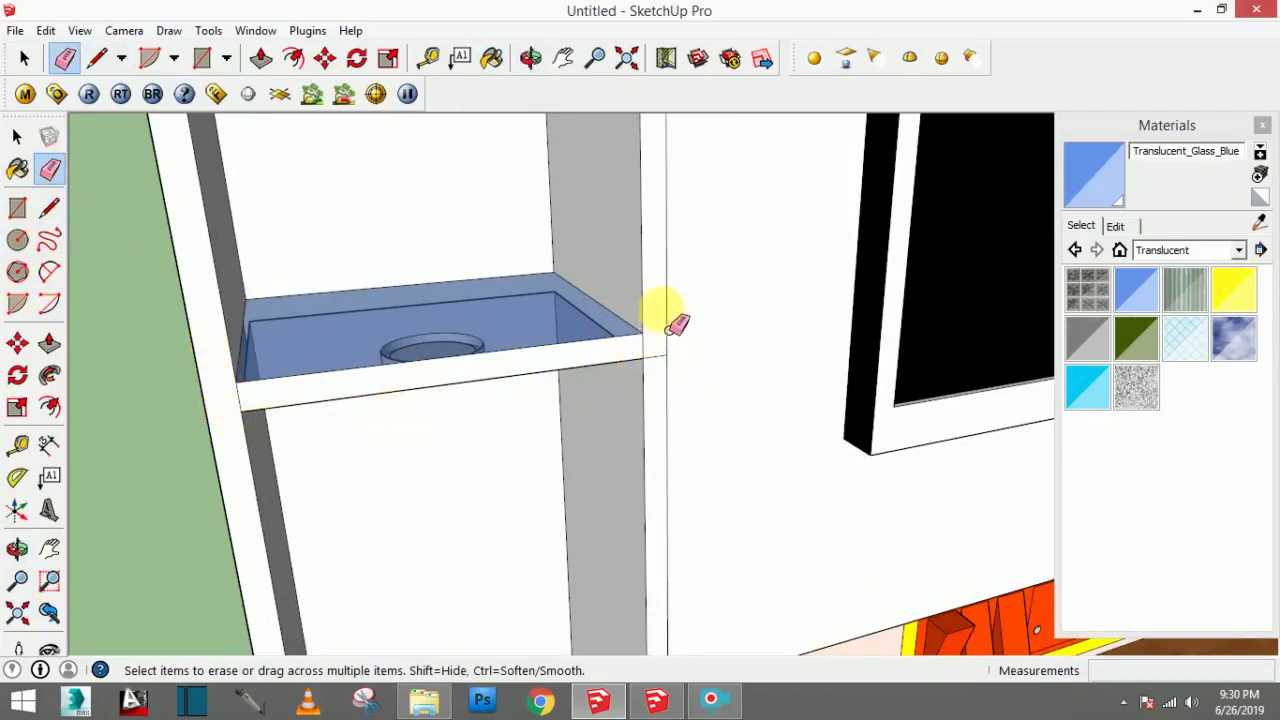
pyautogui.click(1136, 290)
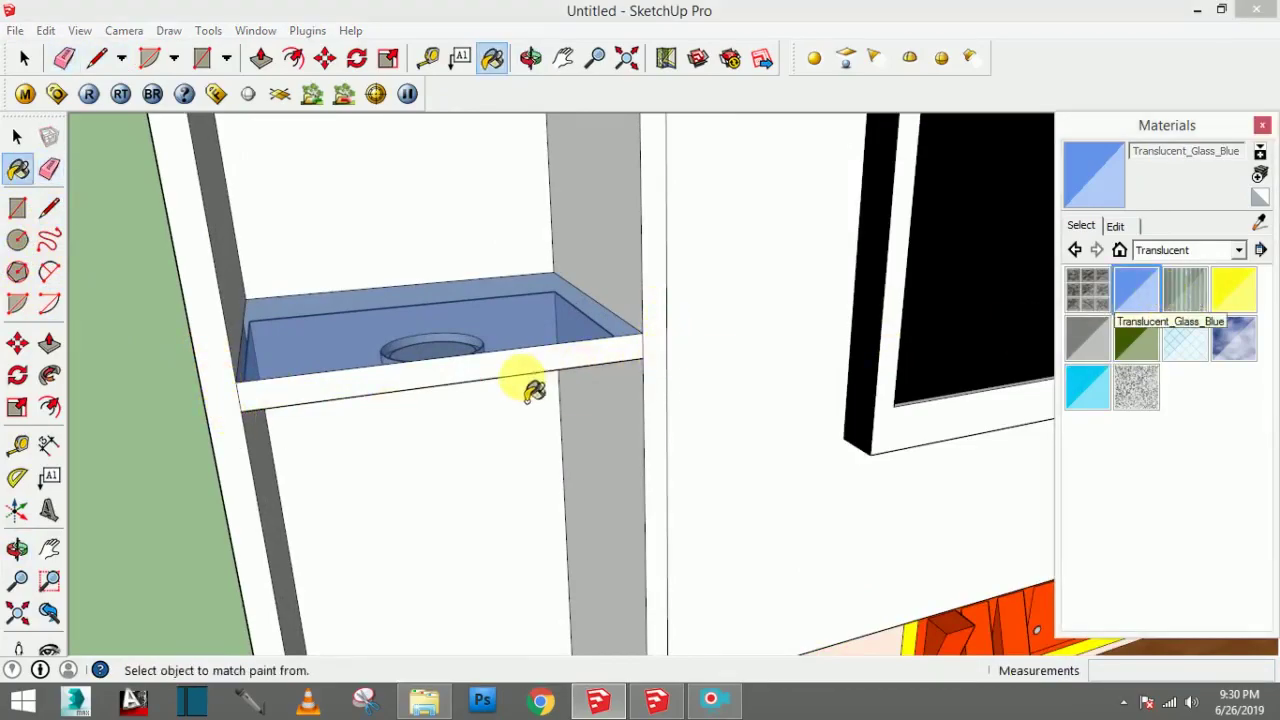
# Step: Orbit around to check the blue glass shelf and deselect it
pyautogui.moveTo(529, 386)
pyautogui.mouseDown(button='middle')
pyautogui.moveTo(575, 450)
pyautogui.moveTo(523, 480)
pyautogui.moveTo(480, 363)
pyautogui.moveTo(486, 209)
pyautogui.moveTo(500, 229)
pyautogui.moveTo(502, 398)
pyautogui.mouseUp(button='middle')
pyautogui.scroll(-3, 502, 398)
pyautogui.scroll(-3, 495, 390)
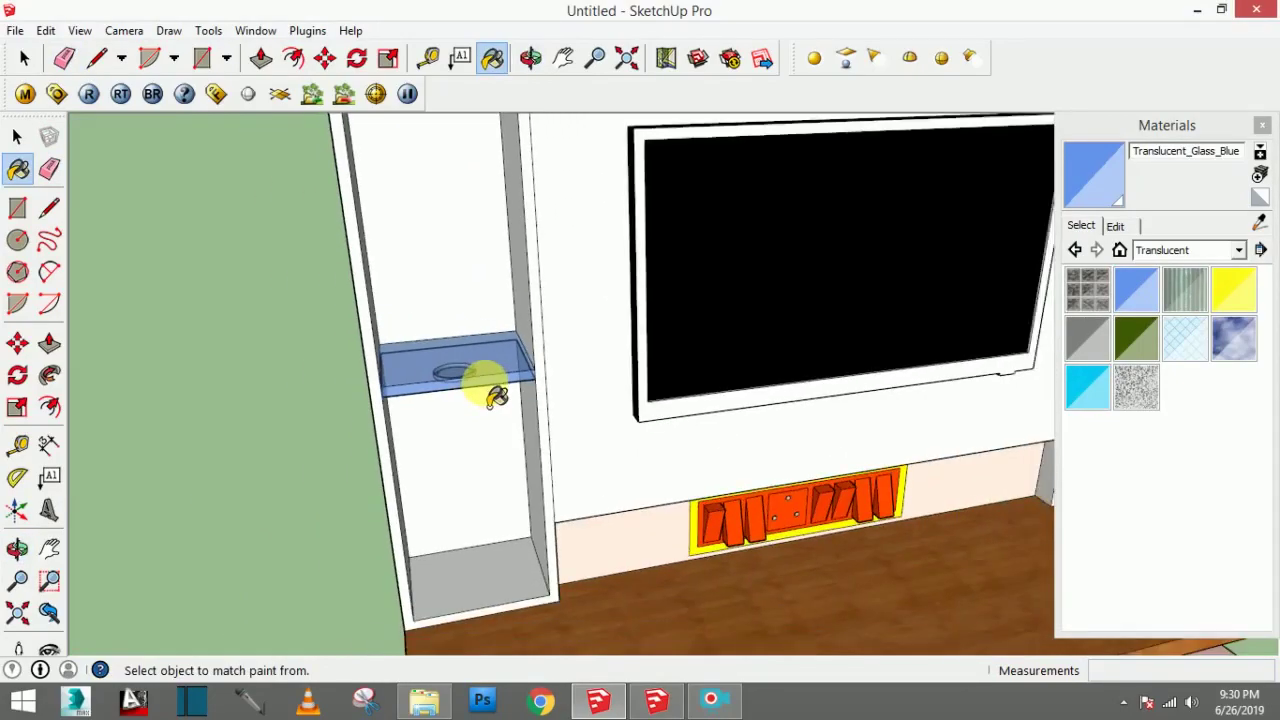
pyautogui.scroll(-3, 491, 390)
pyautogui.moveTo(424, 383); pyautogui.dragTo(443, 294, button='middle')
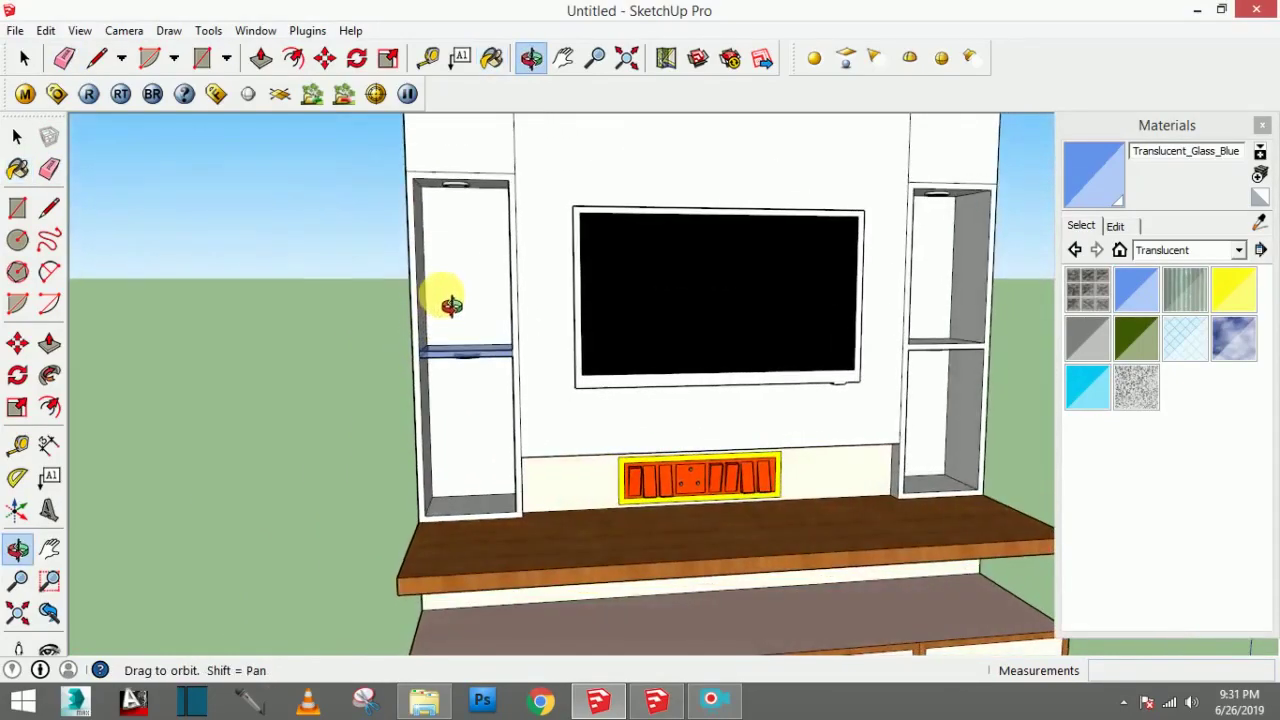
pyautogui.moveTo(617, 343)
pyautogui.mouseDown(button='middle')
pyautogui.moveTo(523, 356)
pyautogui.moveTo(597, 420)
pyautogui.mouseUp(button='middle')
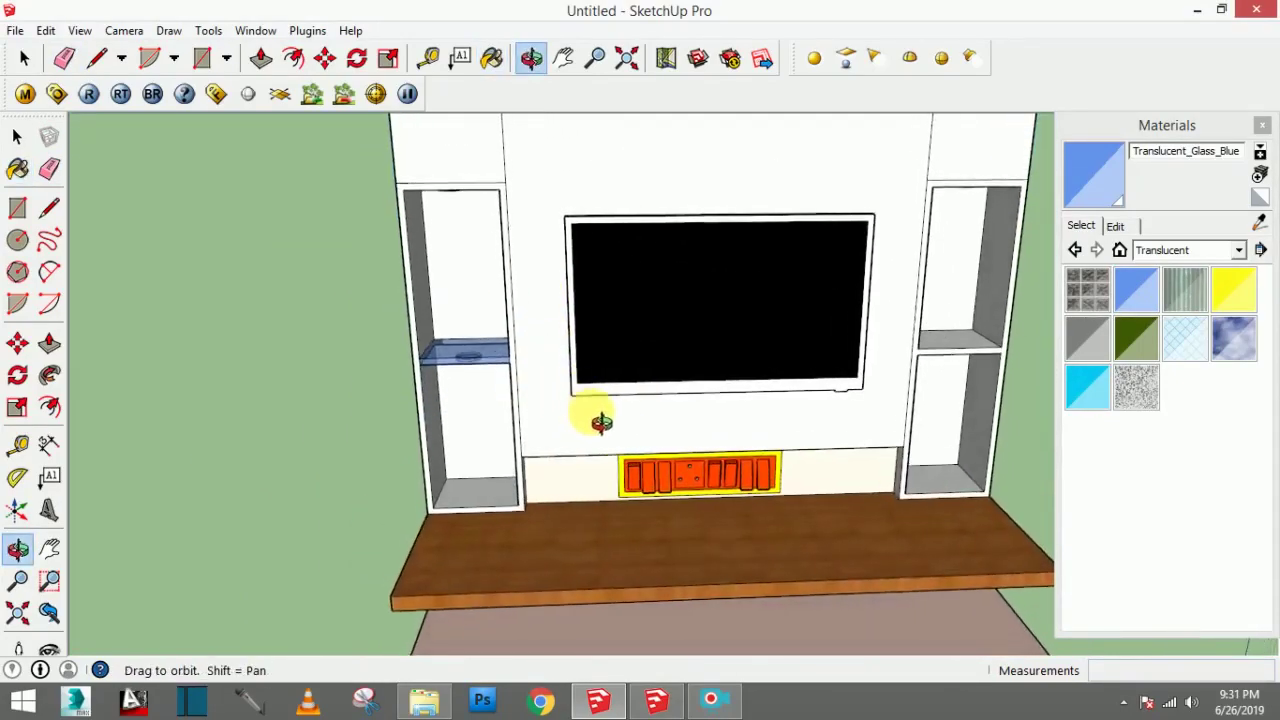
pyautogui.moveTo(900, 423)
pyautogui.mouseDown(button='middle')
pyautogui.moveTo(757, 437)
pyautogui.moveTo(1047, 433)
pyautogui.moveTo(935, 393)
pyautogui.mouseUp(button='middle')
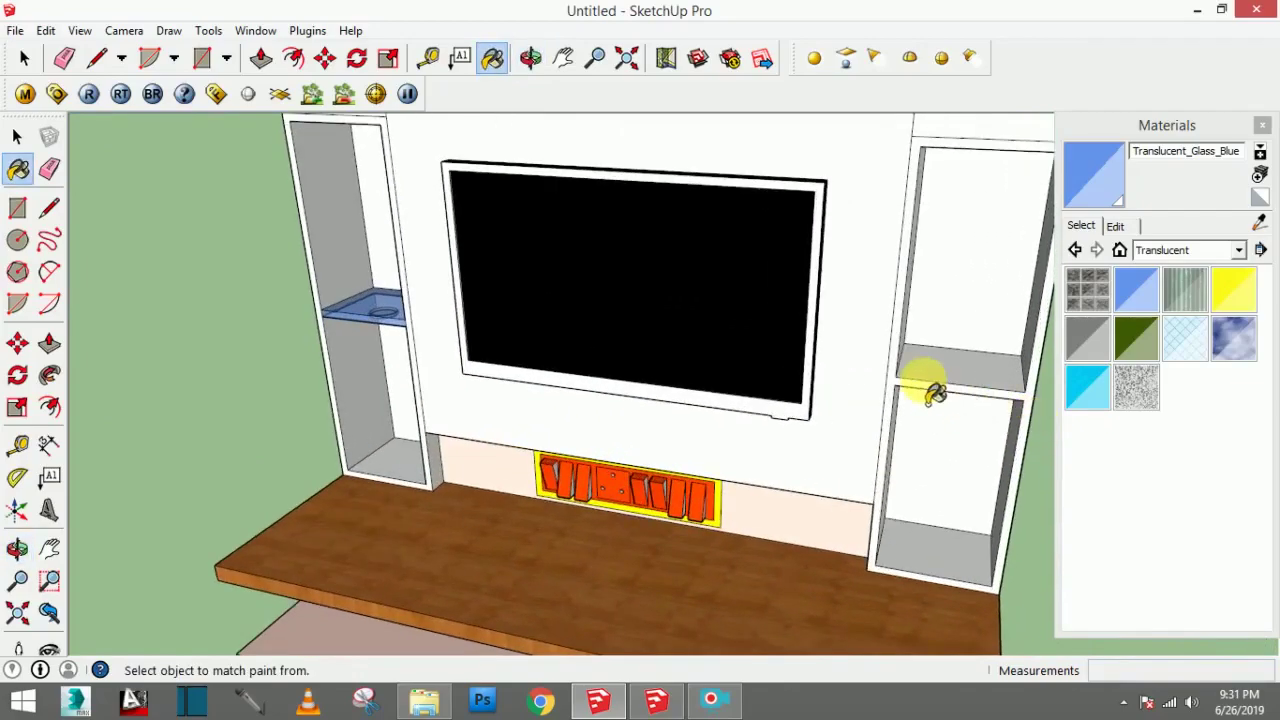
pyautogui.moveTo(404, 354)
pyautogui.mouseDown(button='middle')
pyautogui.moveTo(557, 320)
pyautogui.moveTo(251, 432)
pyautogui.mouseUp(button='middle')
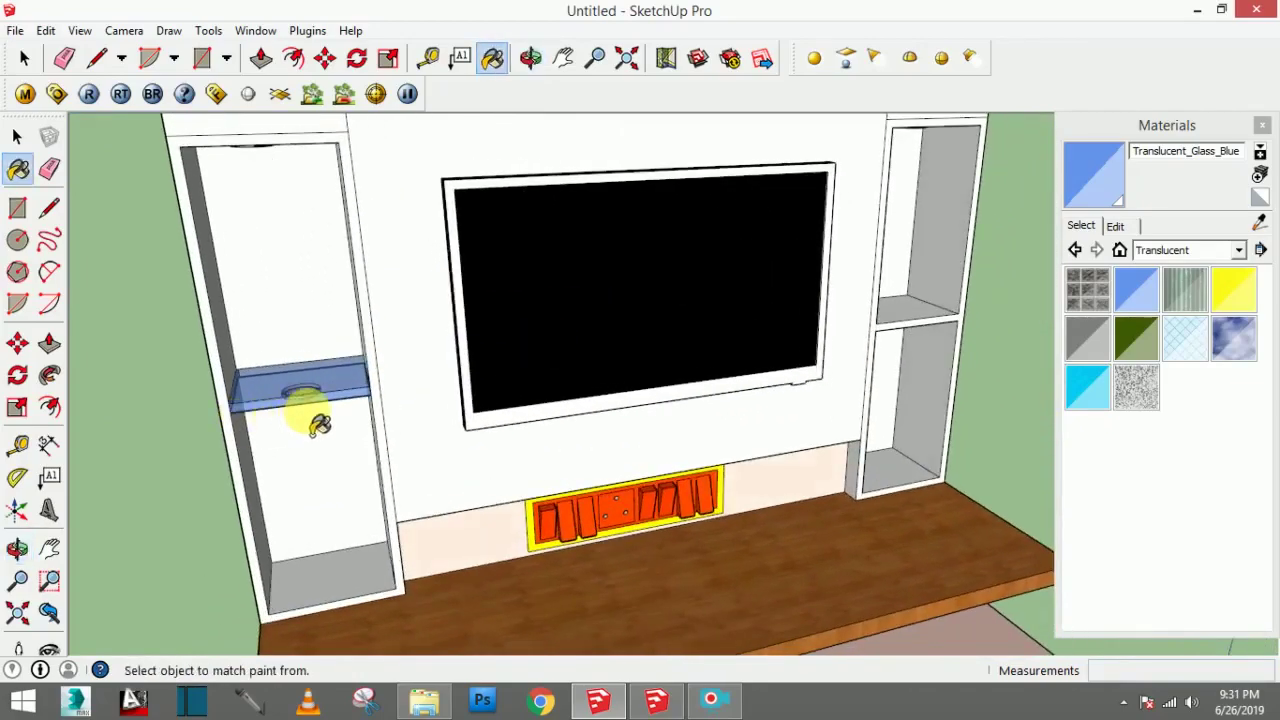
pyautogui.scroll(2, 330, 400)
pyautogui.scroll(2, 329, 365)
pyautogui.scroll(2, 332, 290)
pyautogui.scroll(2, 262, 324)
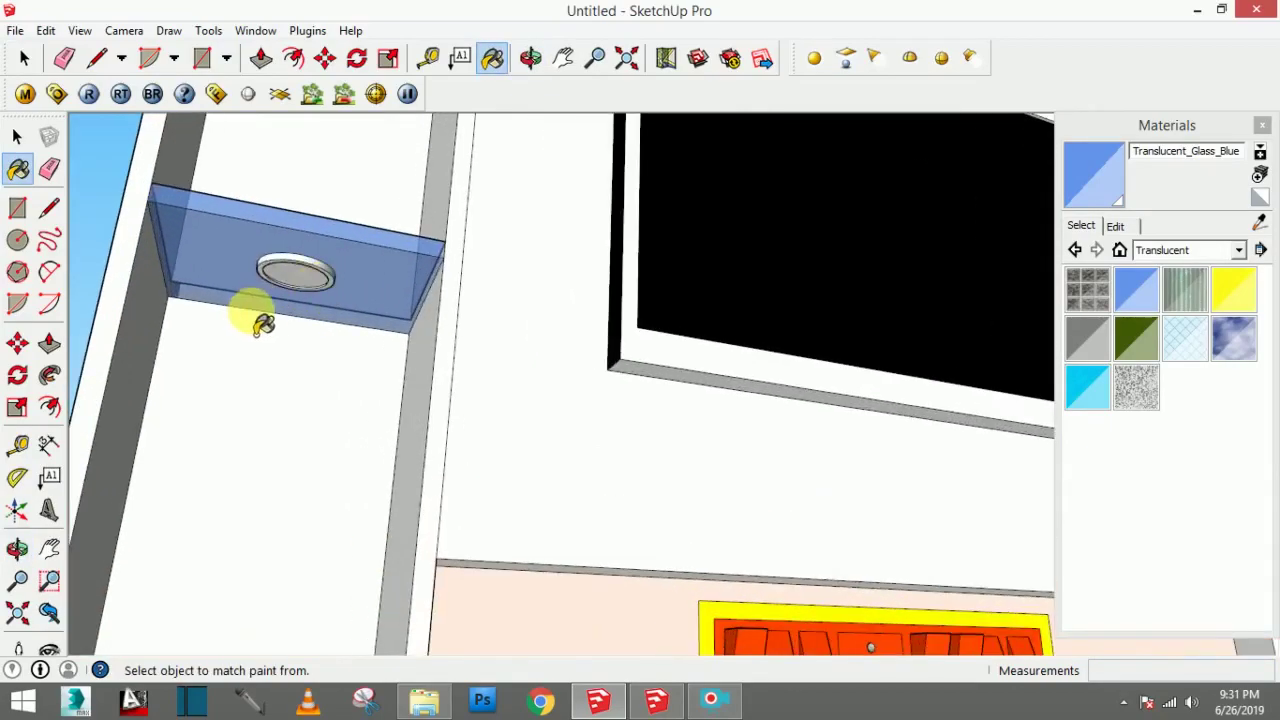
pyautogui.moveTo(262, 324); pyautogui.dragTo(300, 265, button='middle')
pyautogui.click(17, 137)
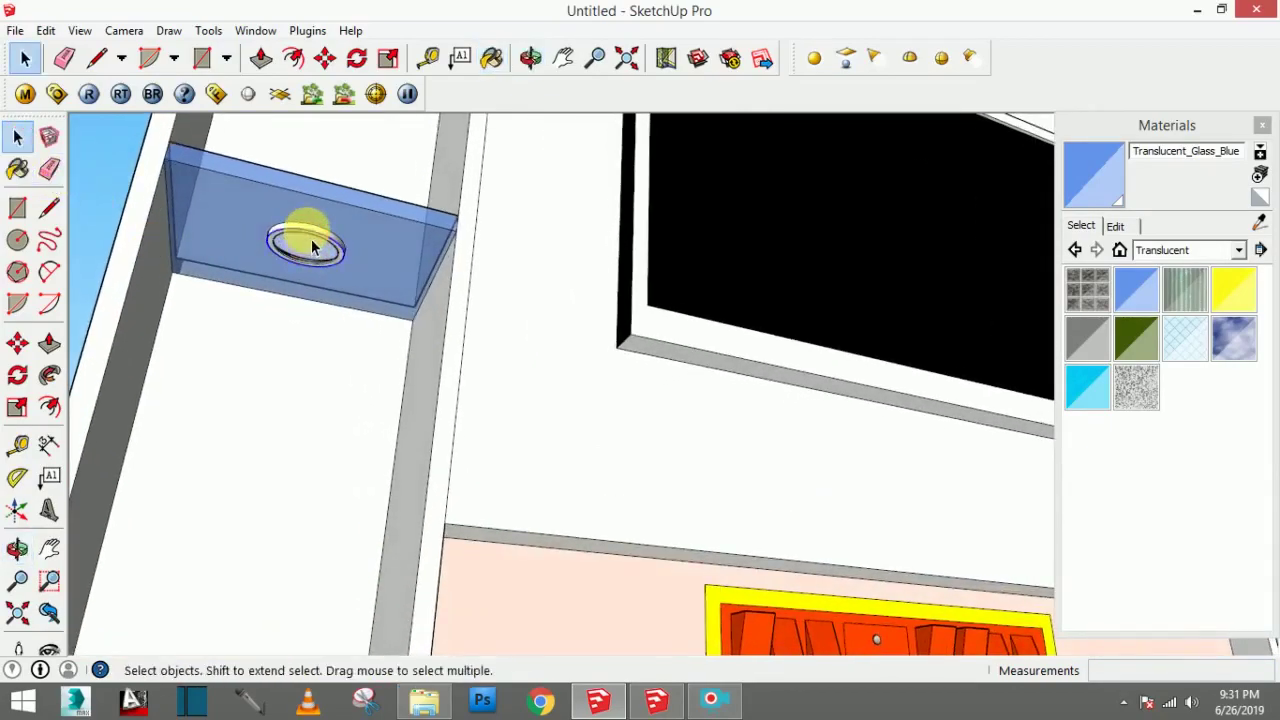
pyautogui.click(322, 246)
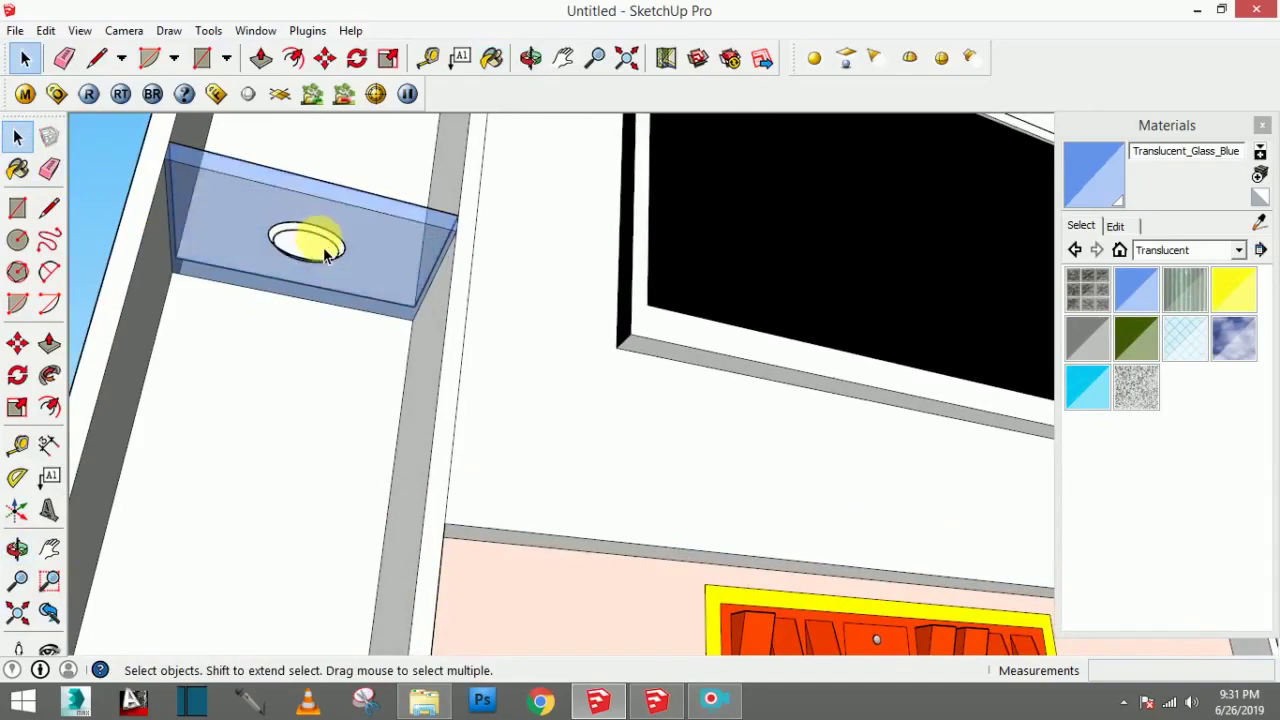
pyautogui.moveTo(337, 254)
pyautogui.mouseDown(button='middle')
pyautogui.moveTo(306, 486)
pyautogui.moveTo(286, 534)
pyautogui.moveTo(293, 592)
pyautogui.moveTo(223, 486)
pyautogui.mouseUp(button='middle')
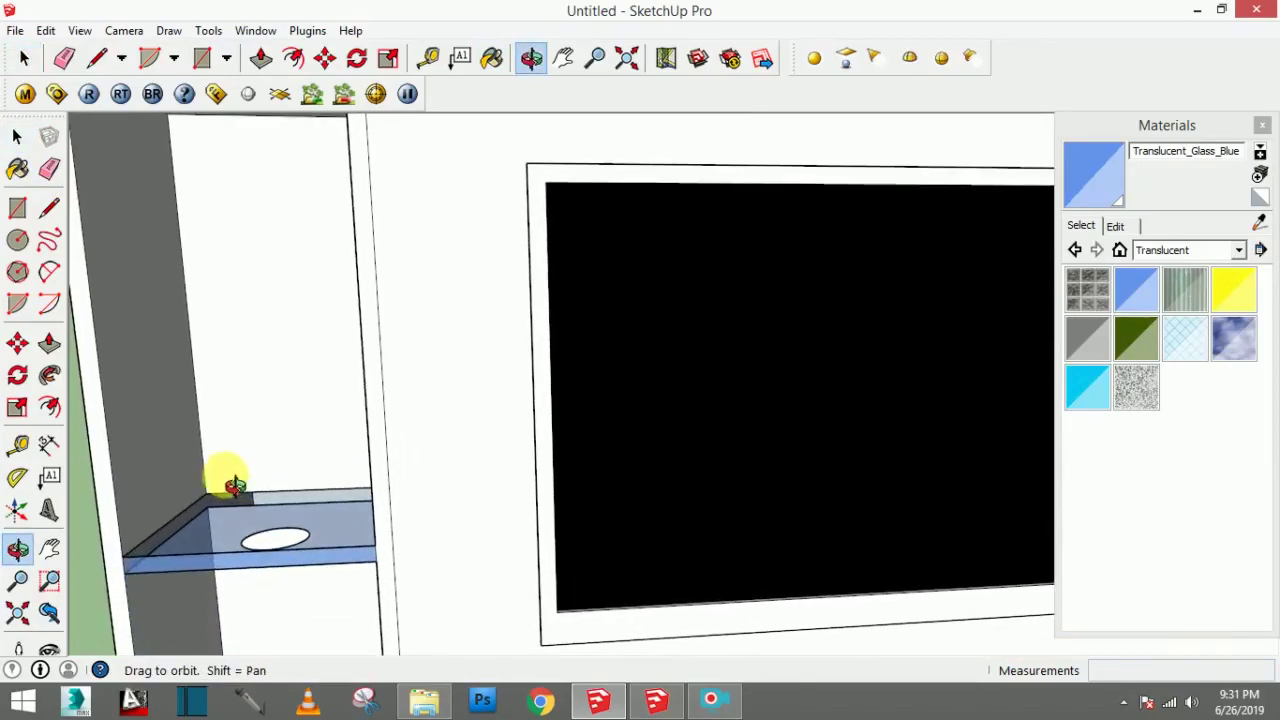
# Step: Draw a rectangle between the left shelf's corners to create a new face
pyautogui.moveTo(264, 561); pyautogui.dragTo(186, 543, button='middle')
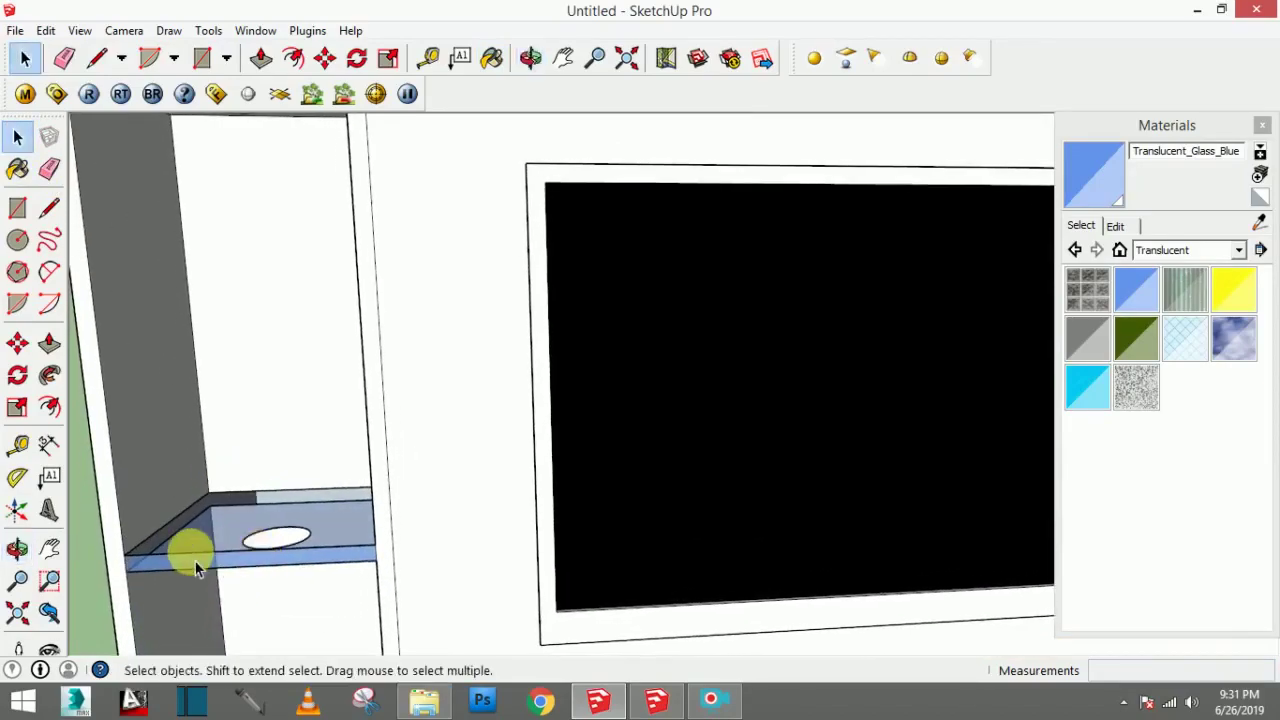
pyautogui.click(17, 207)
pyautogui.click(208, 492)
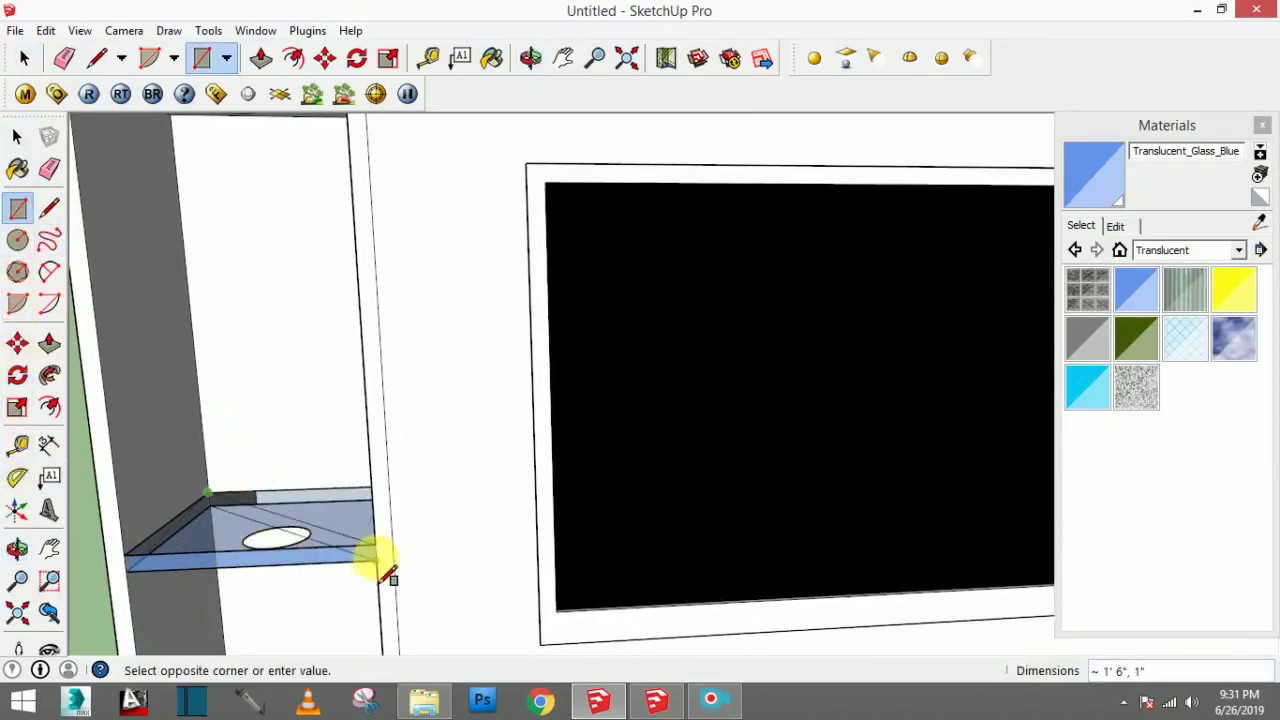
pyautogui.click(378, 562)
pyautogui.moveTo(380, 566)
pyautogui.mouseDown(button='middle')
pyautogui.moveTo(357, 543)
pyautogui.moveTo(451, 563)
pyautogui.moveTo(349, 614)
pyautogui.mouseUp(button='middle')
pyautogui.scroll(2, 355, 650)
pyautogui.moveTo(355, 662)
pyautogui.mouseDown(button='middle')
pyautogui.moveTo(291, 623)
pyautogui.moveTo(243, 434)
pyautogui.moveTo(286, 320)
pyautogui.moveTo(308, 327)
pyautogui.moveTo(331, 257)
pyautogui.moveTo(251, 394)
pyautogui.moveTo(258, 452)
pyautogui.mouseUp(button='middle')
pyautogui.scroll(-3, 258, 440)
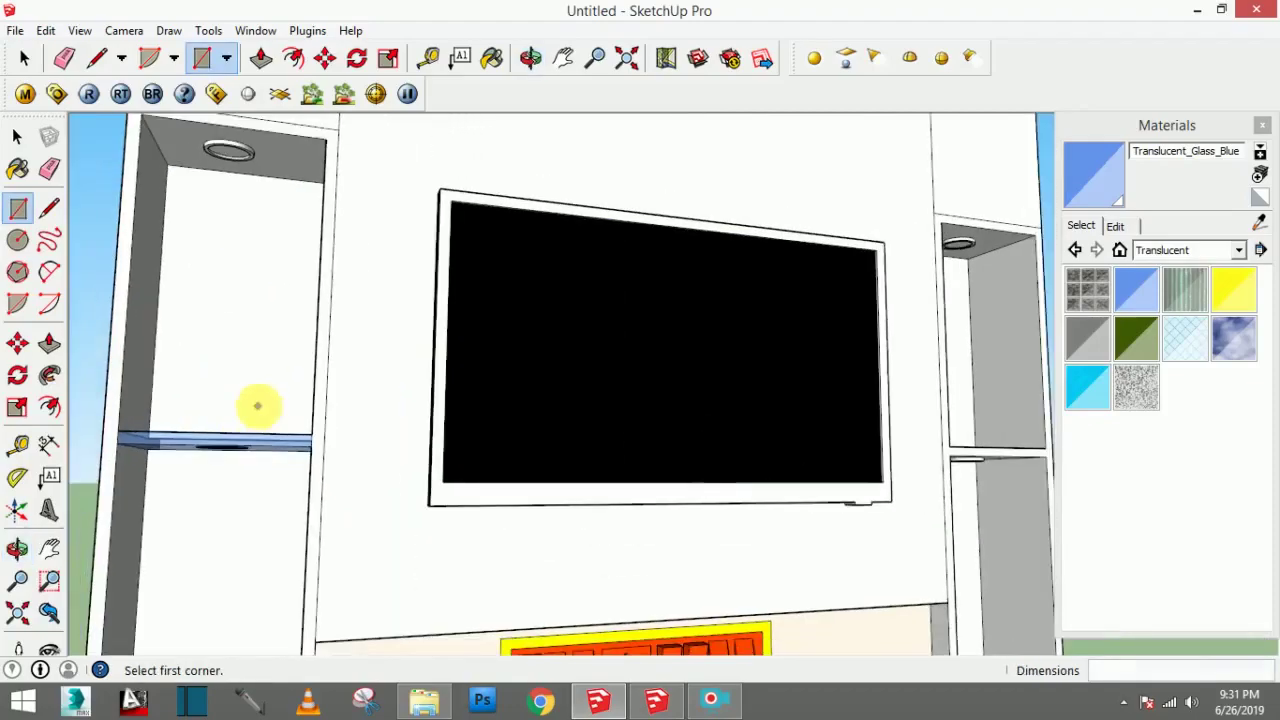
pyautogui.moveTo(257, 406); pyautogui.dragTo(214, 563, button='middle')
pyautogui.scroll(3, 166, 514)
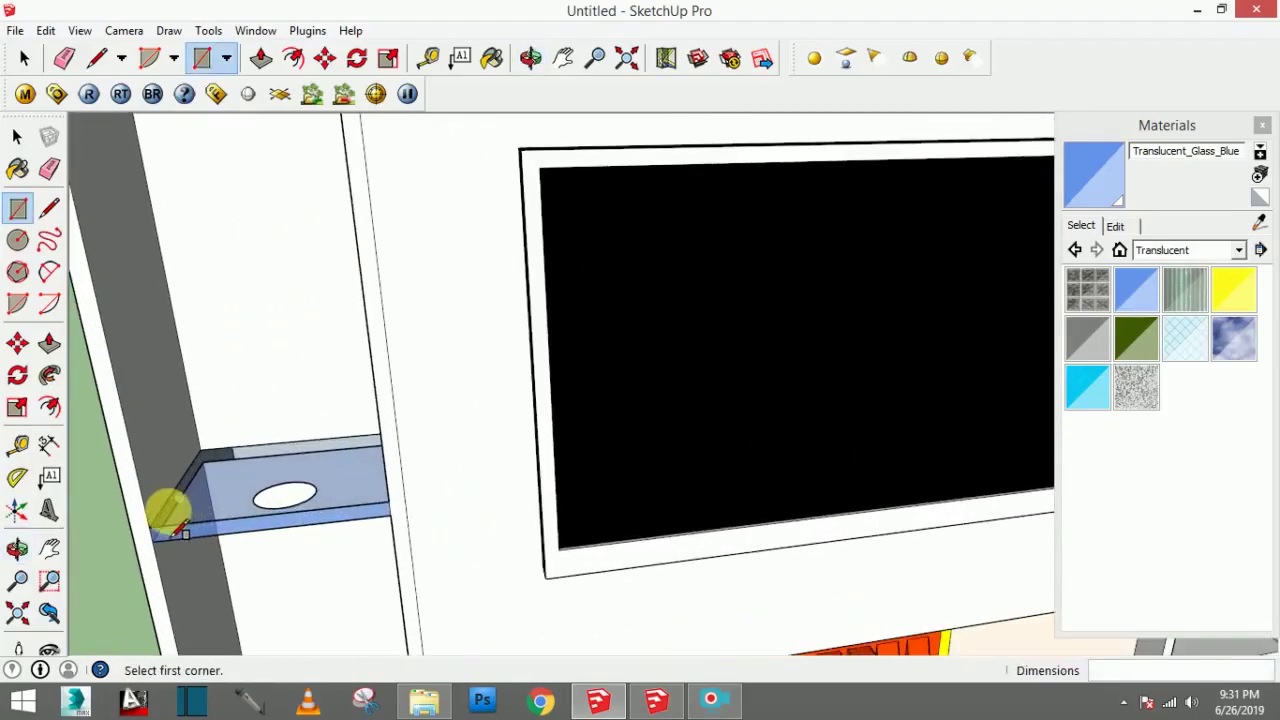
# Step: Trace a line along the shelf's back edge from corner to corner
pyautogui.click(49, 207)
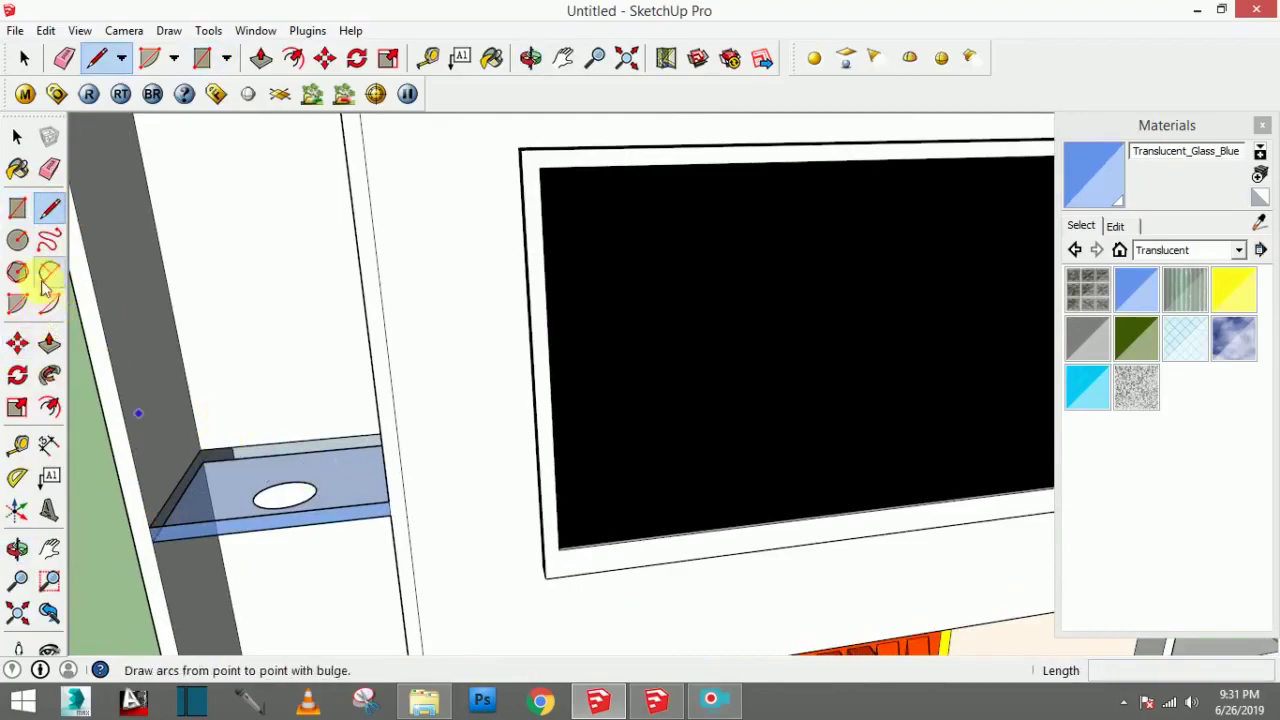
pyautogui.click(203, 452)
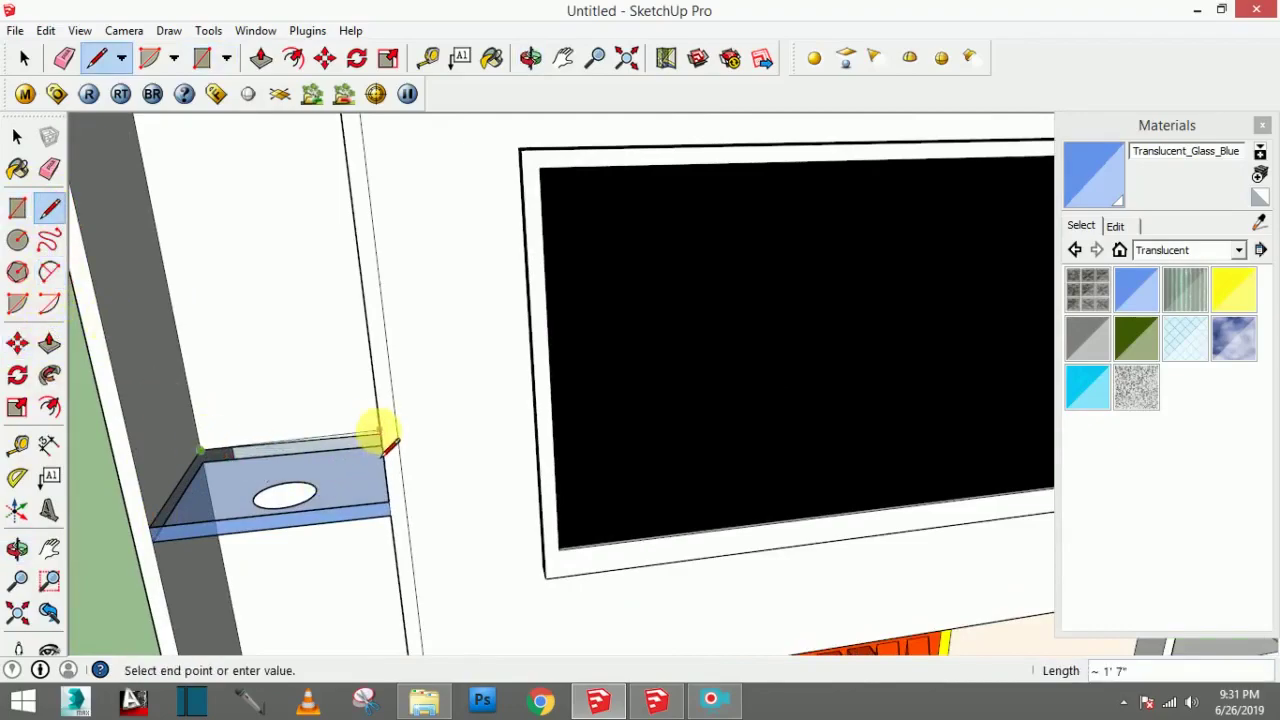
pyautogui.moveTo(385, 445); pyautogui.dragTo(414, 451, button='middle')
pyautogui.click(407, 465)
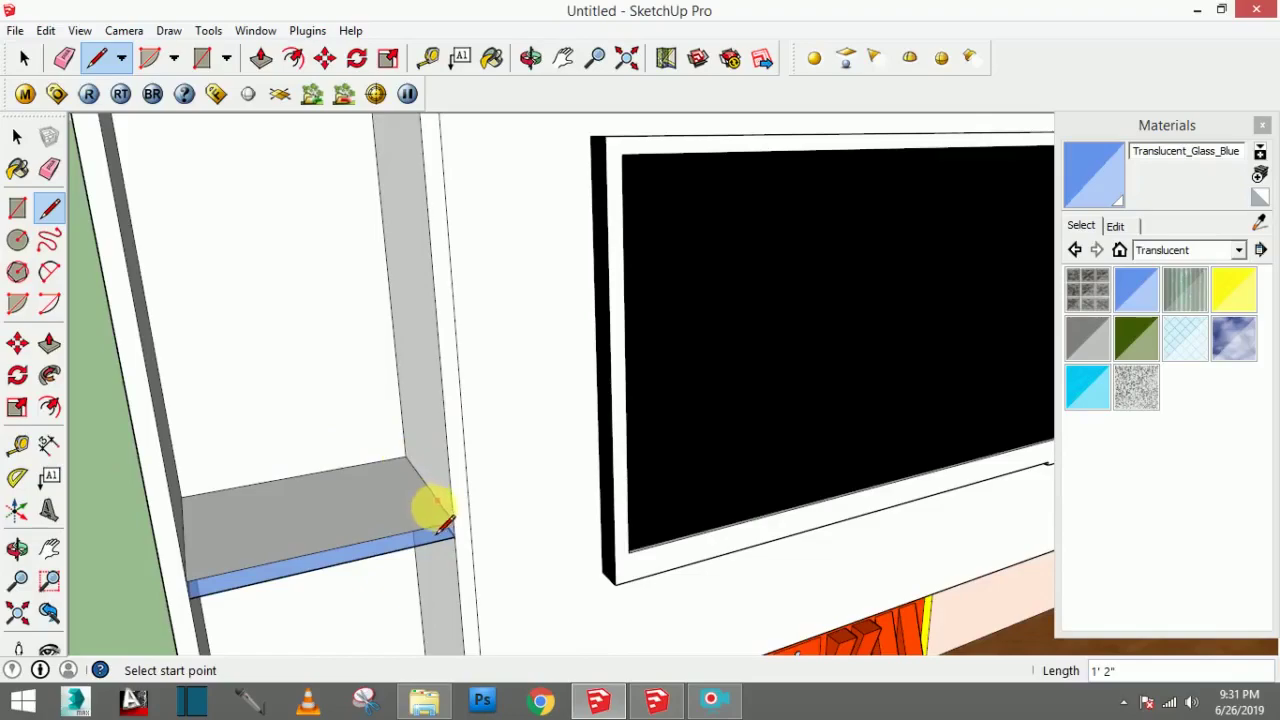
pyautogui.moveTo(437, 520)
pyautogui.mouseDown(button='middle')
pyautogui.moveTo(409, 417)
pyautogui.moveTo(413, 375)
pyautogui.mouseUp(button='middle')
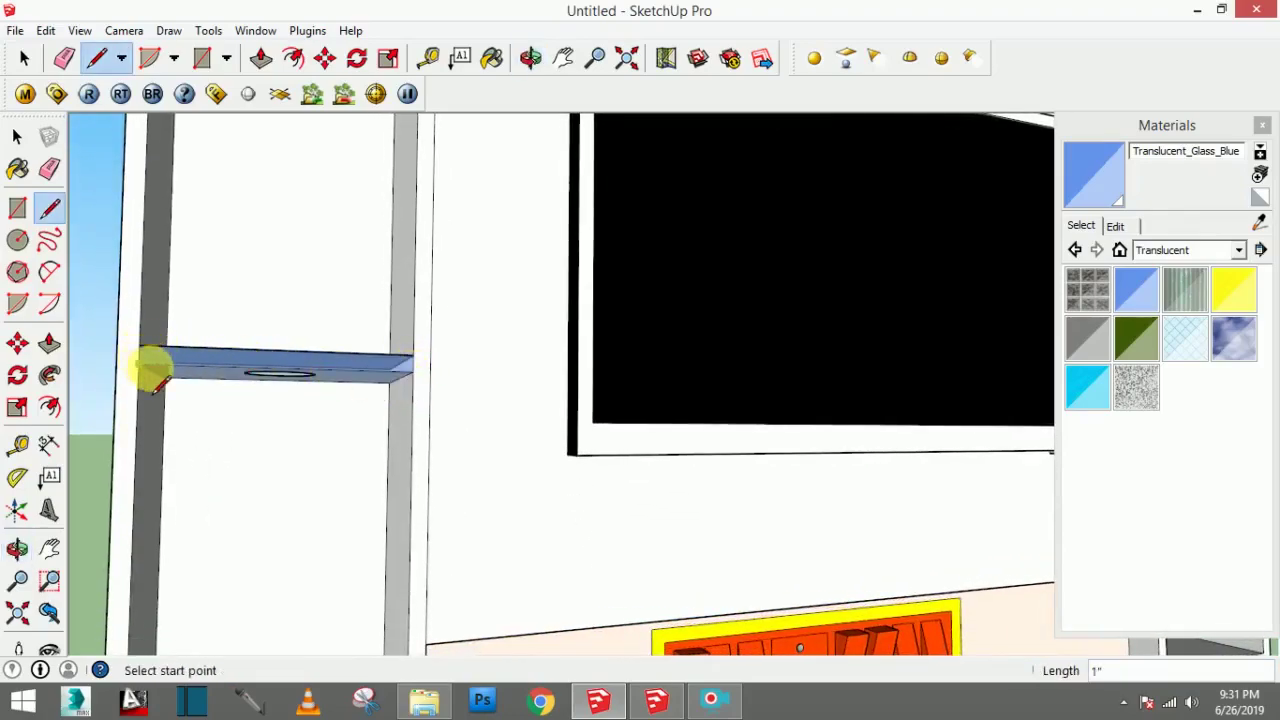
# Step: Draw a rectangle spanning the shelf from its left end to its right end
pyautogui.click(20, 212)
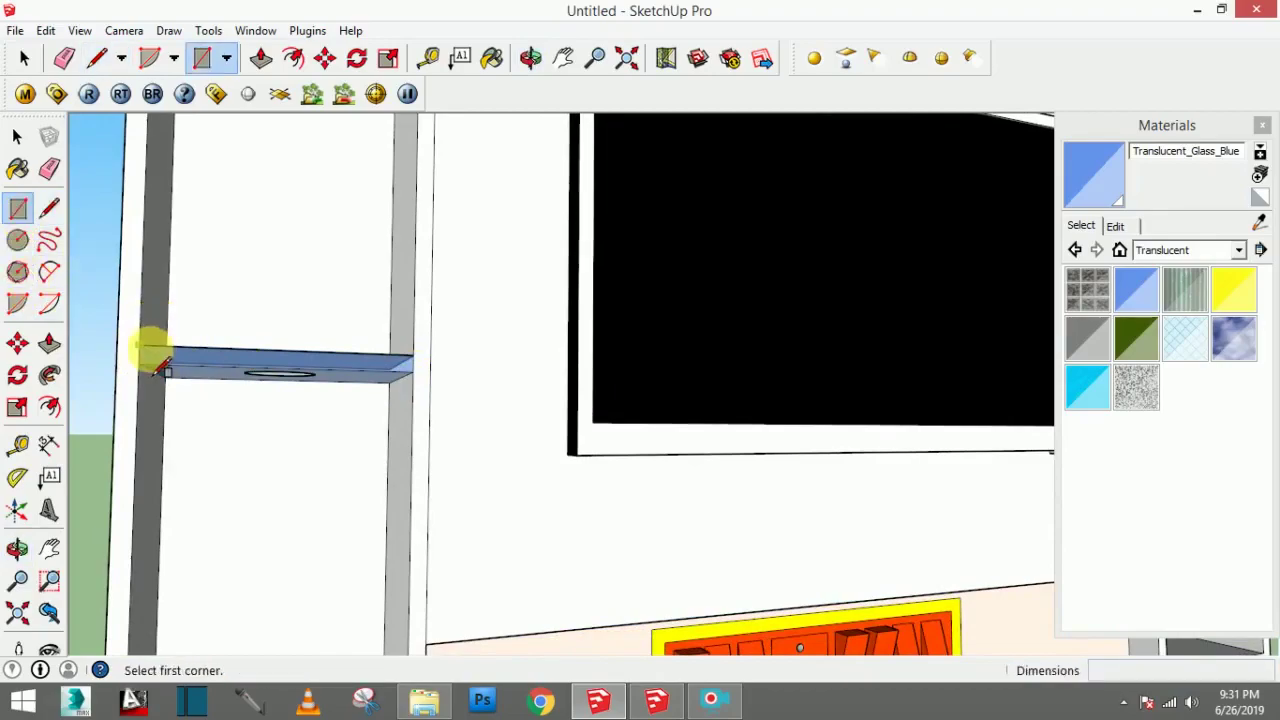
pyautogui.click(139, 347)
pyautogui.click(412, 371)
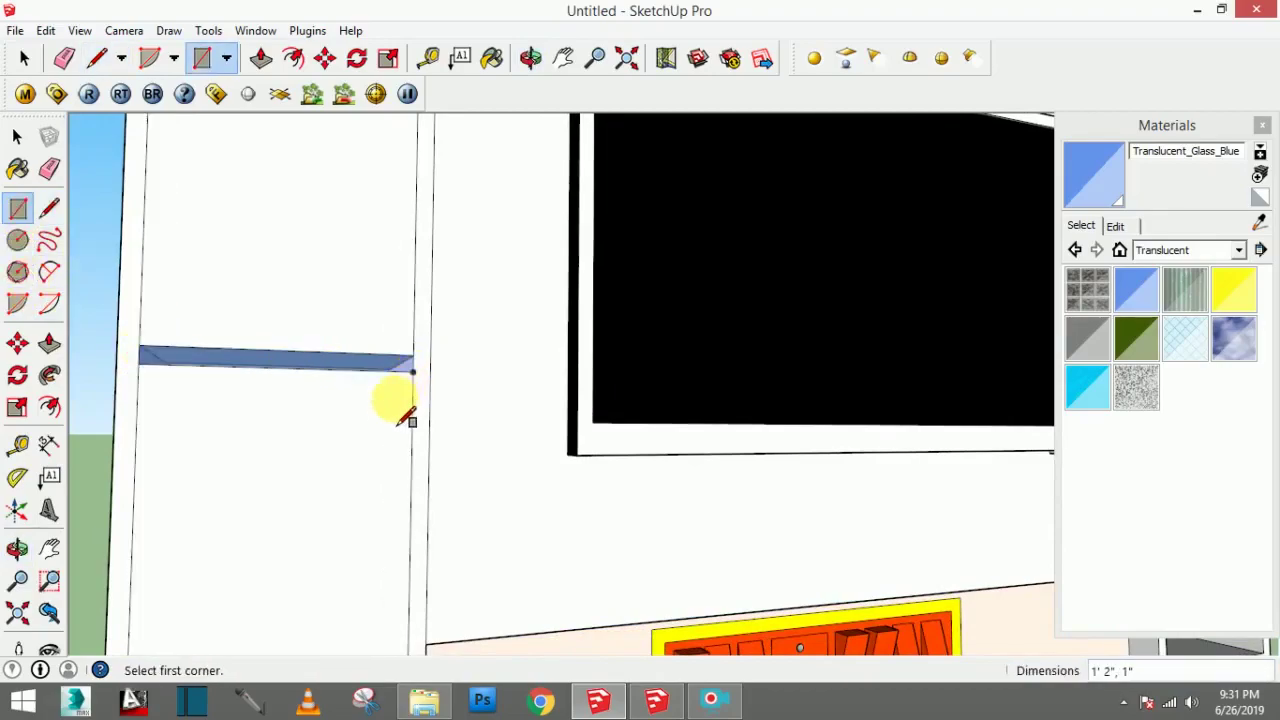
pyautogui.moveTo(379, 398)
pyautogui.mouseDown(button='middle')
pyautogui.moveTo(408, 337)
pyautogui.moveTo(400, 320)
pyautogui.mouseUp(button='middle')
# Step: Draw a line from the shelf's right corner to its left corner
pyautogui.click(50, 208)
pyautogui.scroll(2, 472, 305)
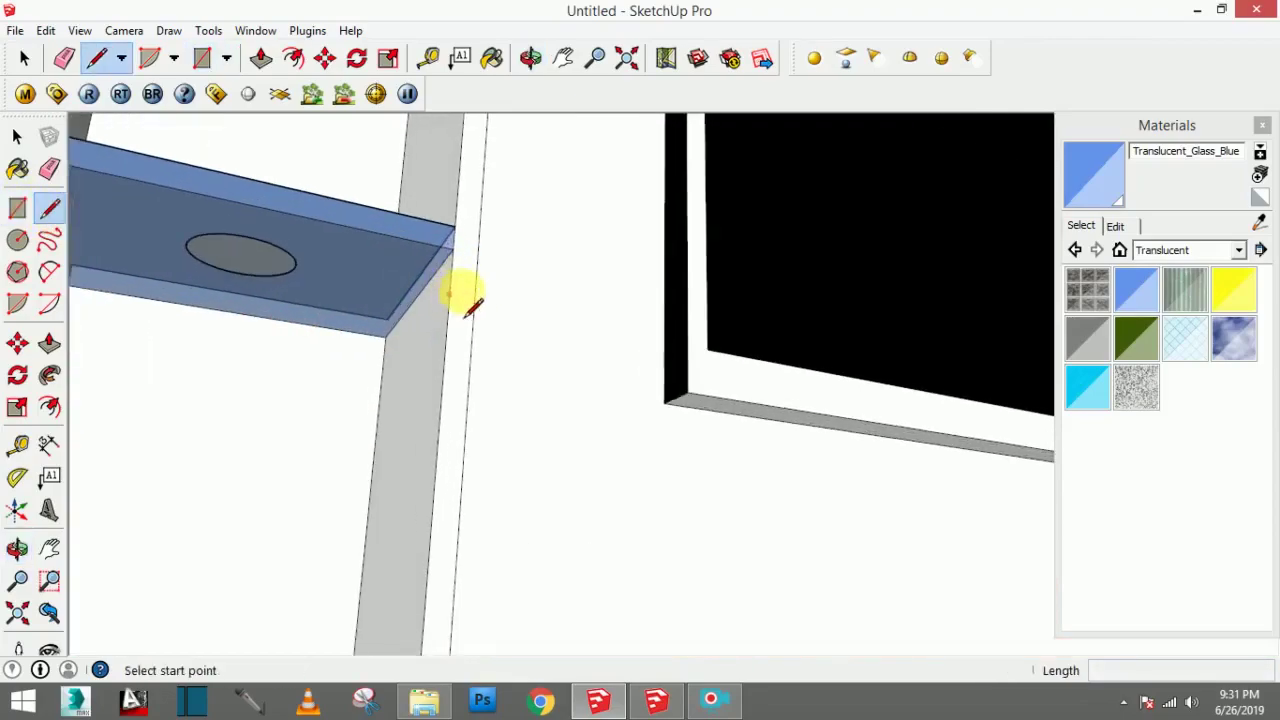
pyautogui.click(455, 255)
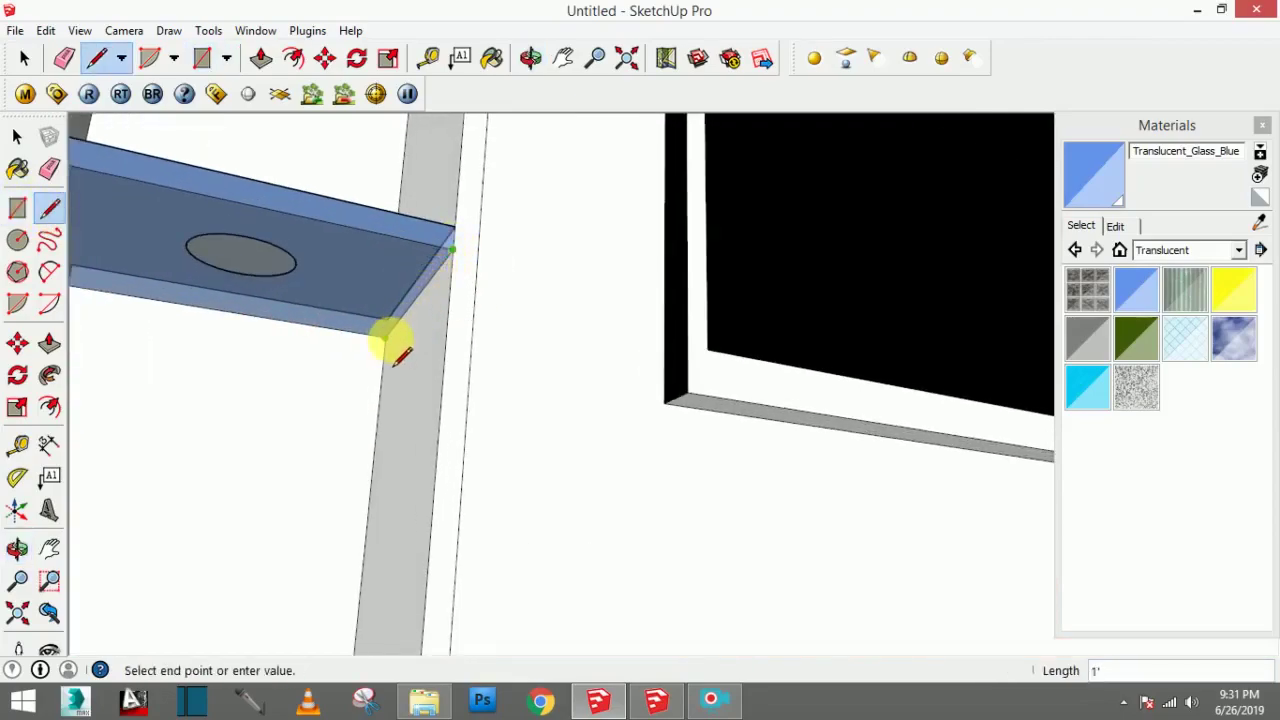
pyautogui.scroll(-2, 360, 352)
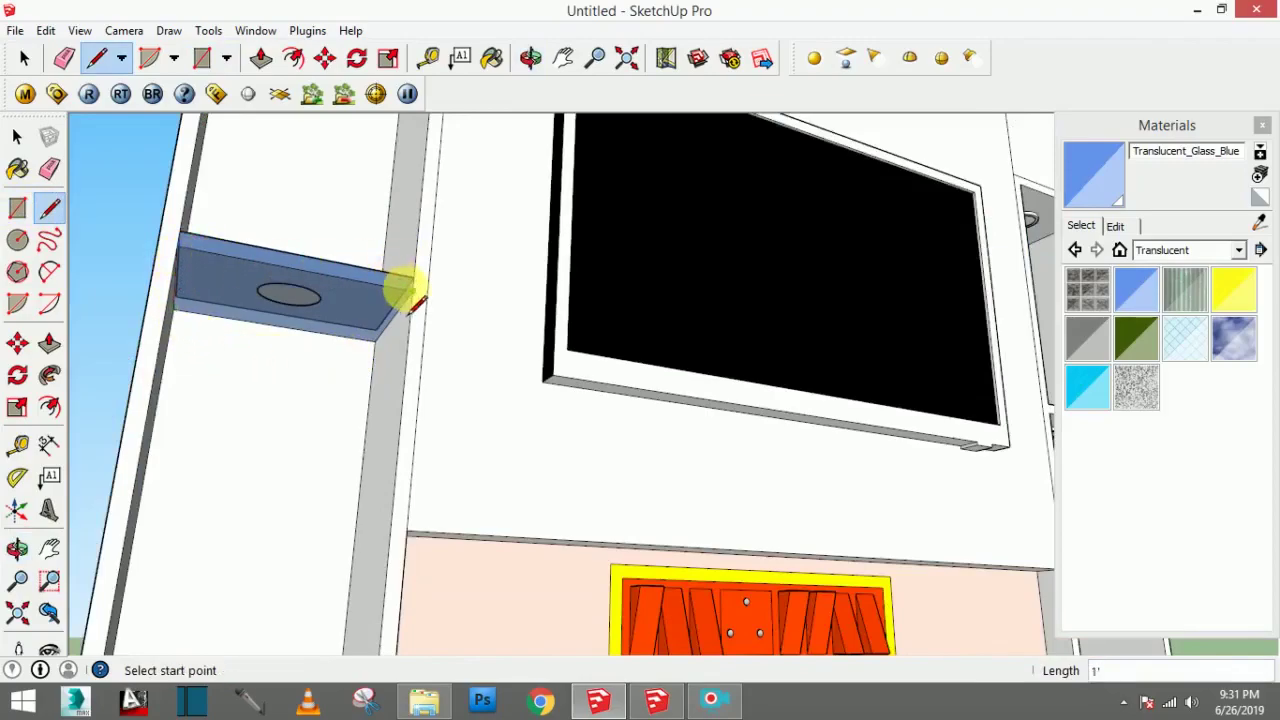
pyautogui.click(410, 291)
pyautogui.click(184, 247)
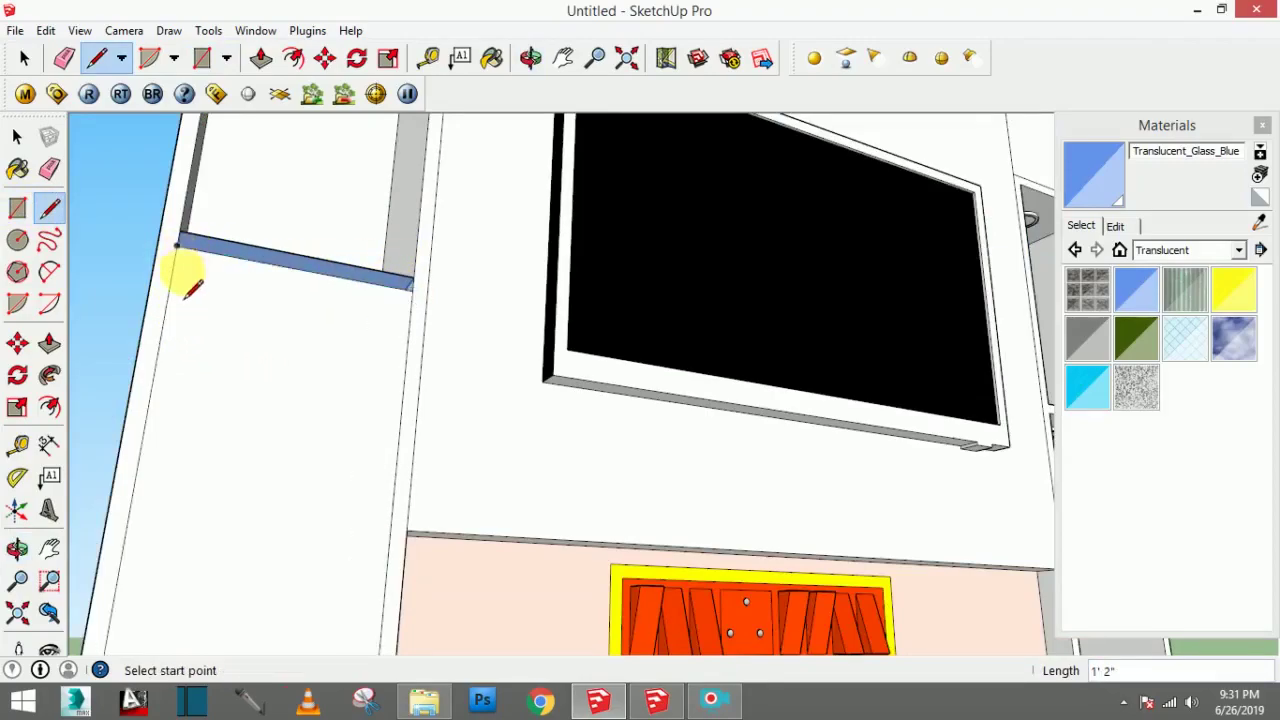
pyautogui.moveTo(323, 286)
pyautogui.mouseDown(button='middle')
pyautogui.moveTo(372, 430)
pyautogui.moveTo(323, 371)
pyautogui.moveTo(397, 386)
pyautogui.moveTo(340, 409)
pyautogui.moveTo(330, 395)
pyautogui.moveTo(306, 403)
pyautogui.moveTo(303, 490)
pyautogui.mouseUp(button='middle')
# Step: Push the left shelf's face down to give it some depth
pyautogui.click(50, 343)
pyautogui.moveTo(303, 490); pyautogui.dragTo(303, 507)
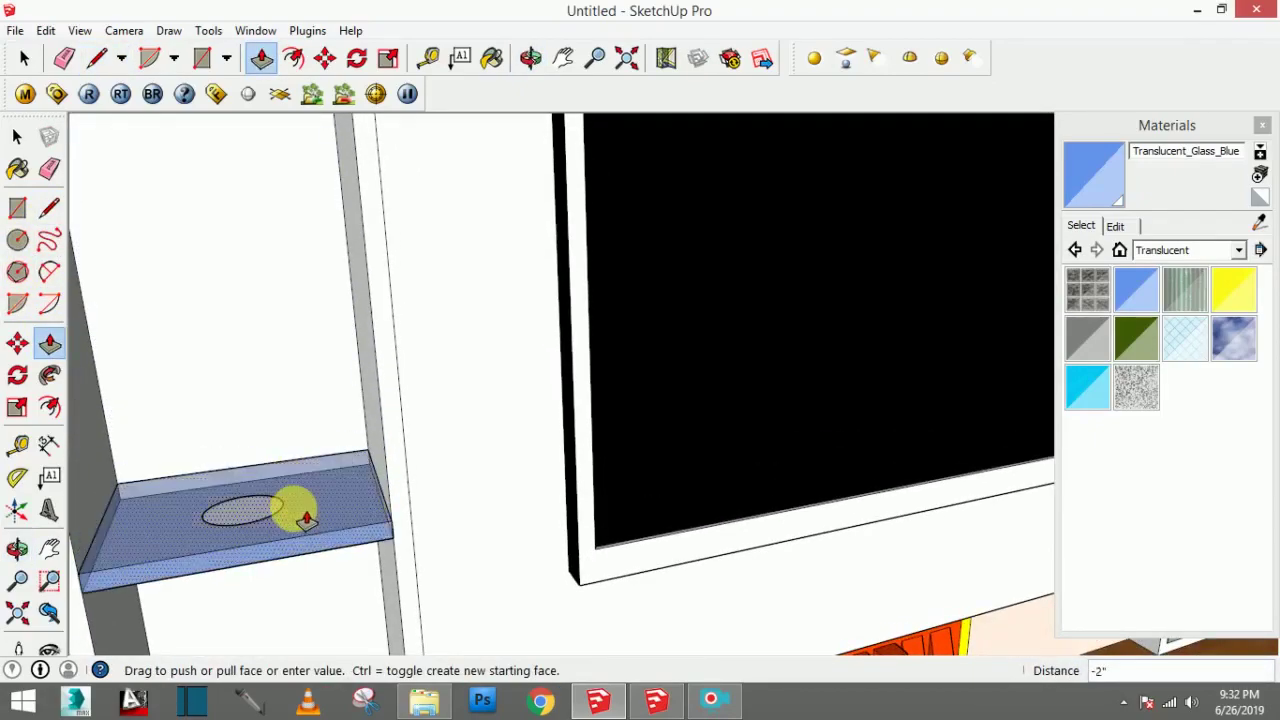
pyautogui.moveTo(294, 517); pyautogui.dragTo(323, 360, button='middle')
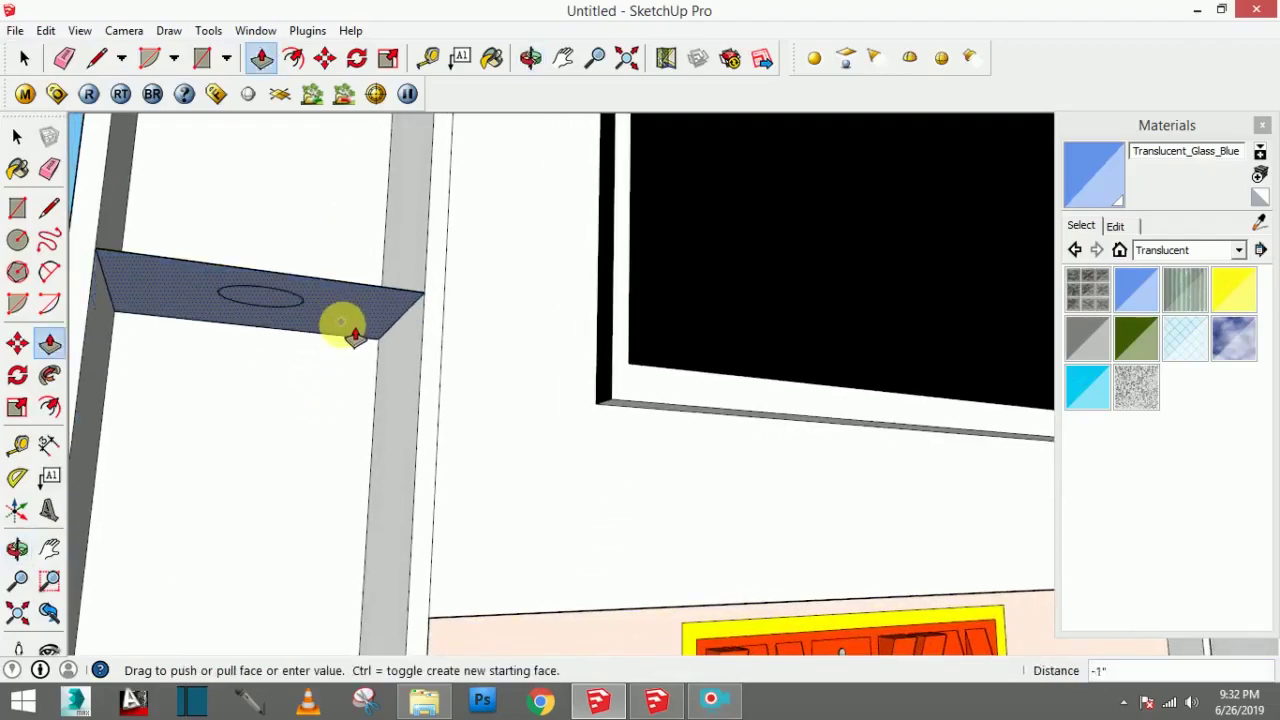
pyautogui.moveTo(320, 346)
pyautogui.mouseDown(button='middle')
pyautogui.moveTo(346, 417)
pyautogui.moveTo(316, 523)
pyautogui.moveTo(286, 571)
pyautogui.moveTo(303, 560)
pyautogui.moveTo(223, 409)
pyautogui.moveTo(244, 418)
pyautogui.moveTo(251, 509)
pyautogui.moveTo(214, 514)
pyautogui.mouseUp(button='middle')
pyautogui.click(316, 523)
pyautogui.scroll(-3, 244, 418)
pyautogui.click(49, 169)
pyautogui.scroll(2, 262, 452)
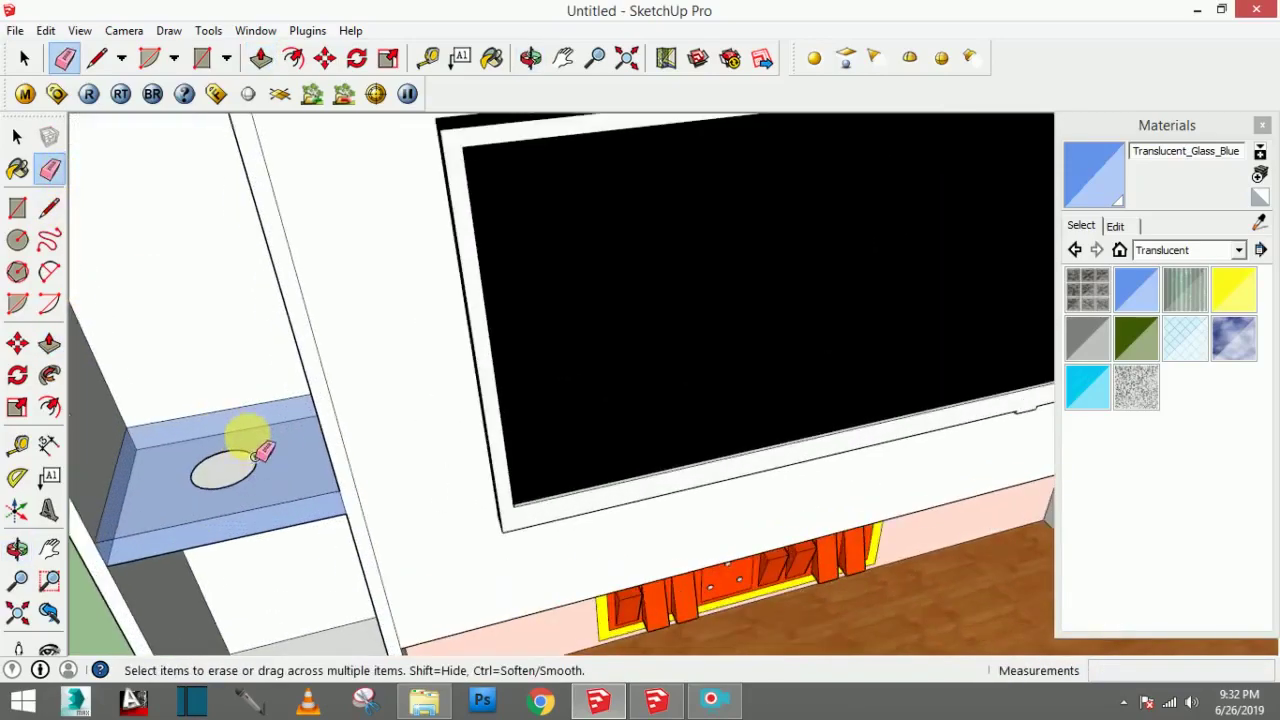
pyautogui.moveTo(262, 482)
pyautogui.mouseDown(button='middle')
pyautogui.moveTo(303, 306)
pyautogui.moveTo(334, 291)
pyautogui.moveTo(286, 286)
pyautogui.moveTo(259, 327)
pyautogui.mouseUp(button='middle')
pyautogui.scroll(-2, 326, 329)
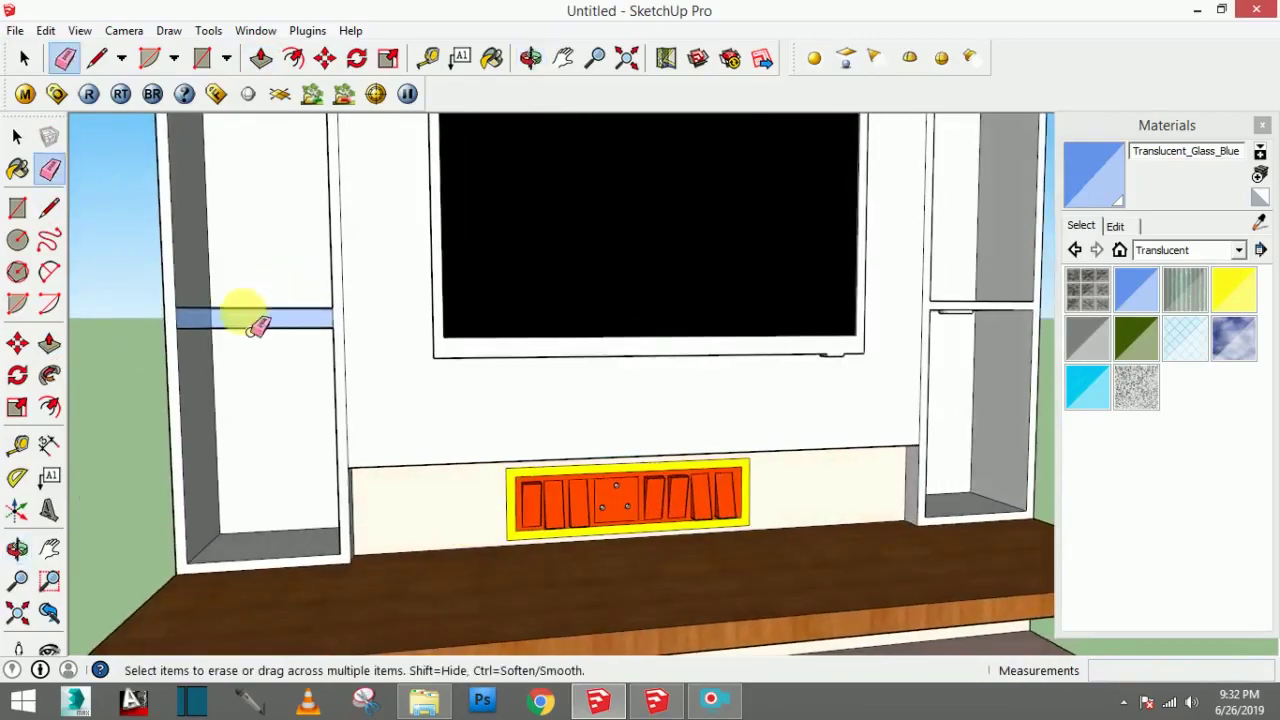
# Step: Extrude the shelf's blue face by 1 inch and view the unit from the front
pyautogui.click(49, 343)
pyautogui.moveTo(329, 360); pyautogui.dragTo(380, 223, button='middle')
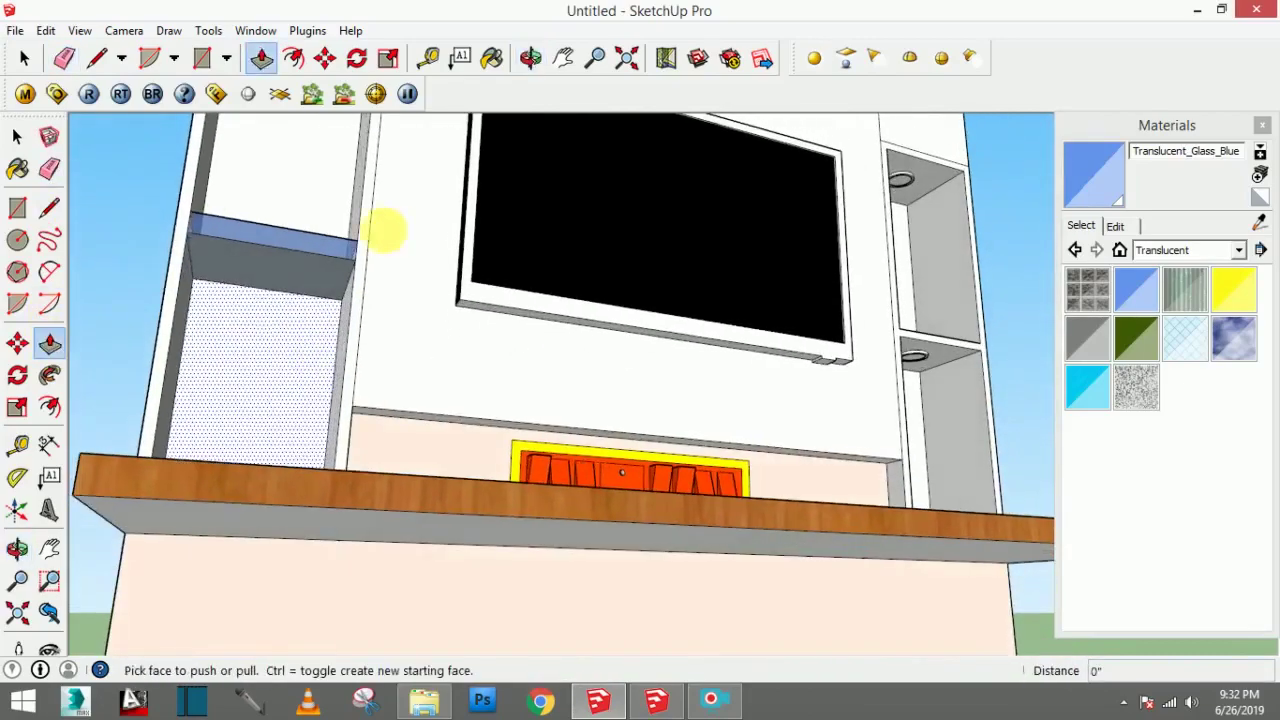
pyautogui.click(300, 280)
pyautogui.moveTo(286, 263); pyautogui.dragTo(409, 291, button='middle')
pyautogui.write('1')
pyautogui.press('Return')
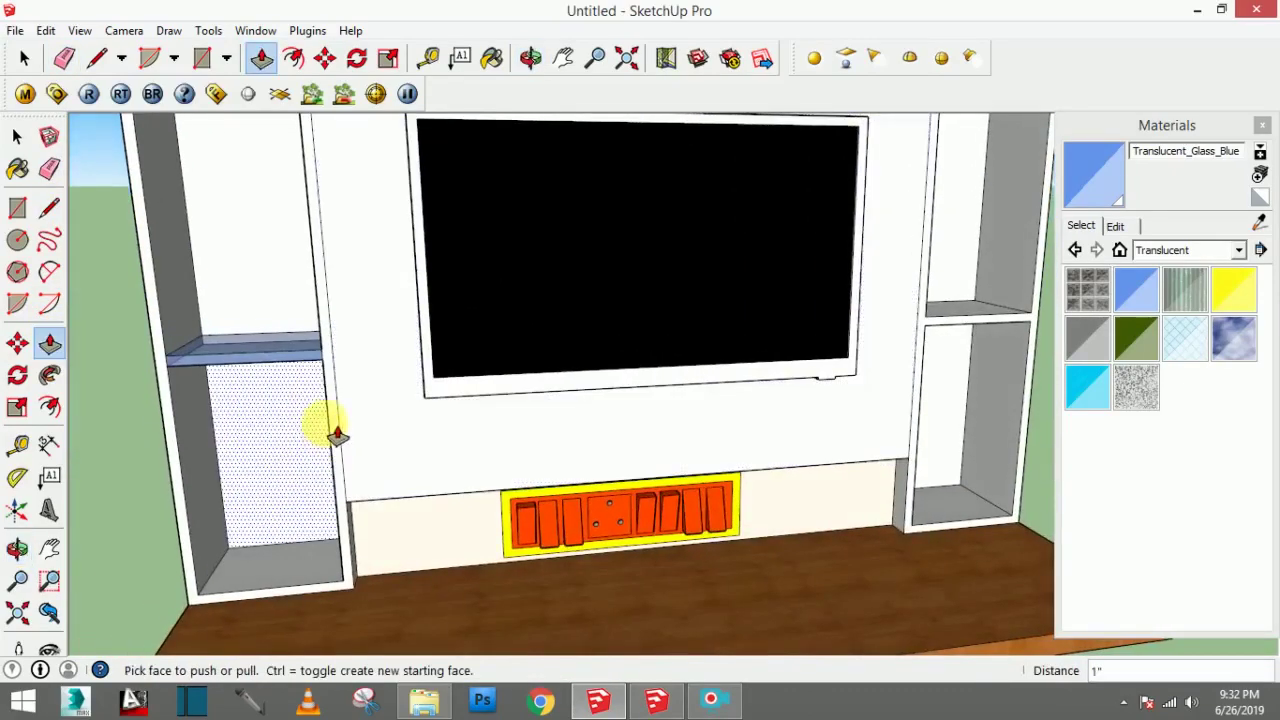
pyautogui.moveTo(334, 434)
pyautogui.mouseDown(button='middle')
pyautogui.moveTo(575, 393)
pyautogui.moveTo(403, 394)
pyautogui.moveTo(806, 363)
pyautogui.moveTo(694, 434)
pyautogui.moveTo(868, 345)
pyautogui.moveTo(851, 240)
pyautogui.moveTo(810, 250)
pyautogui.mouseUp(button='middle')
pyautogui.scroll(3, 868, 345)
pyautogui.click(20, 143)
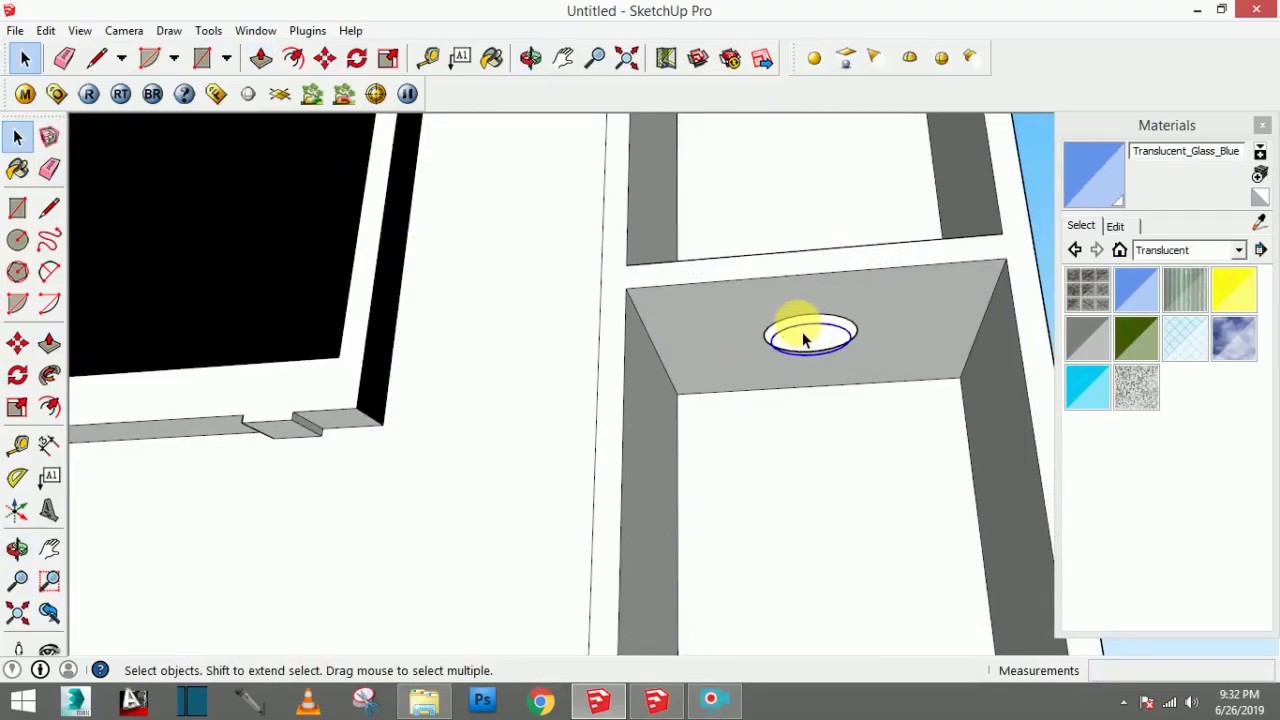
# Step: Draw a line across the right shelf's back corners to fill the hole in its top
pyautogui.moveTo(829, 337)
pyautogui.mouseDown(button='middle')
pyautogui.moveTo(780, 549)
pyautogui.moveTo(817, 466)
pyautogui.moveTo(811, 477)
pyautogui.mouseUp(button='middle')
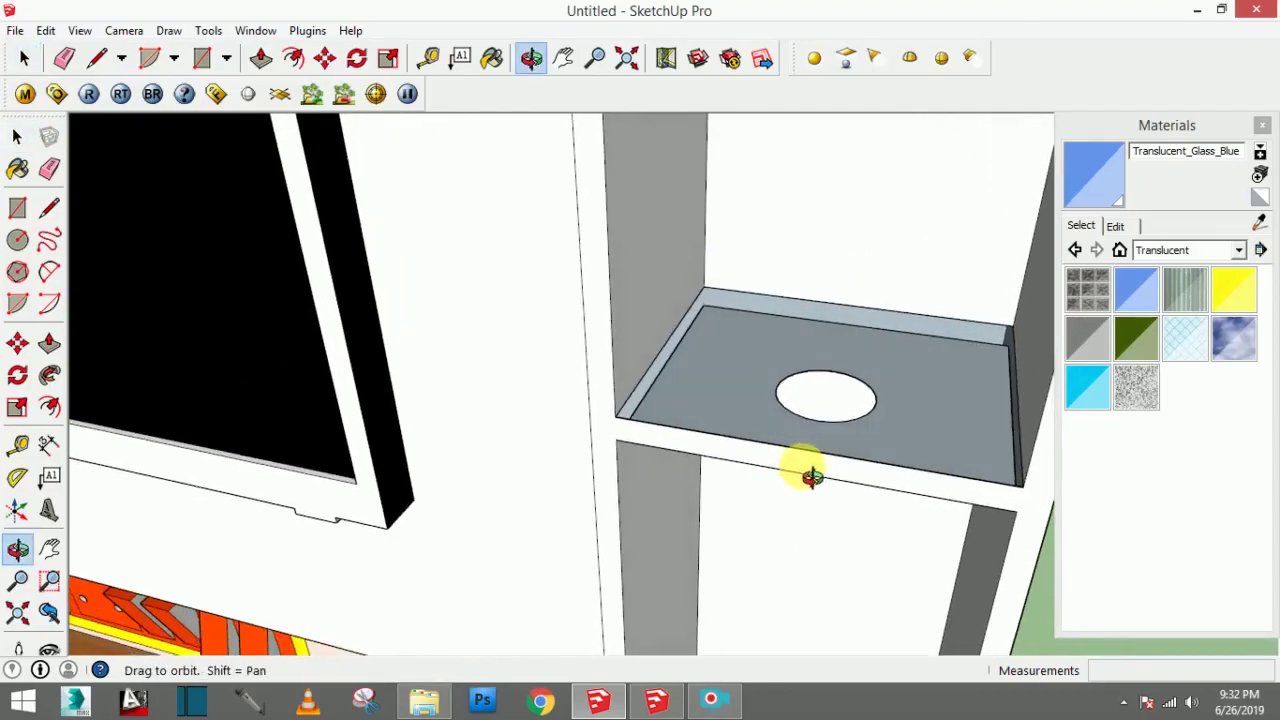
pyautogui.click(52, 208)
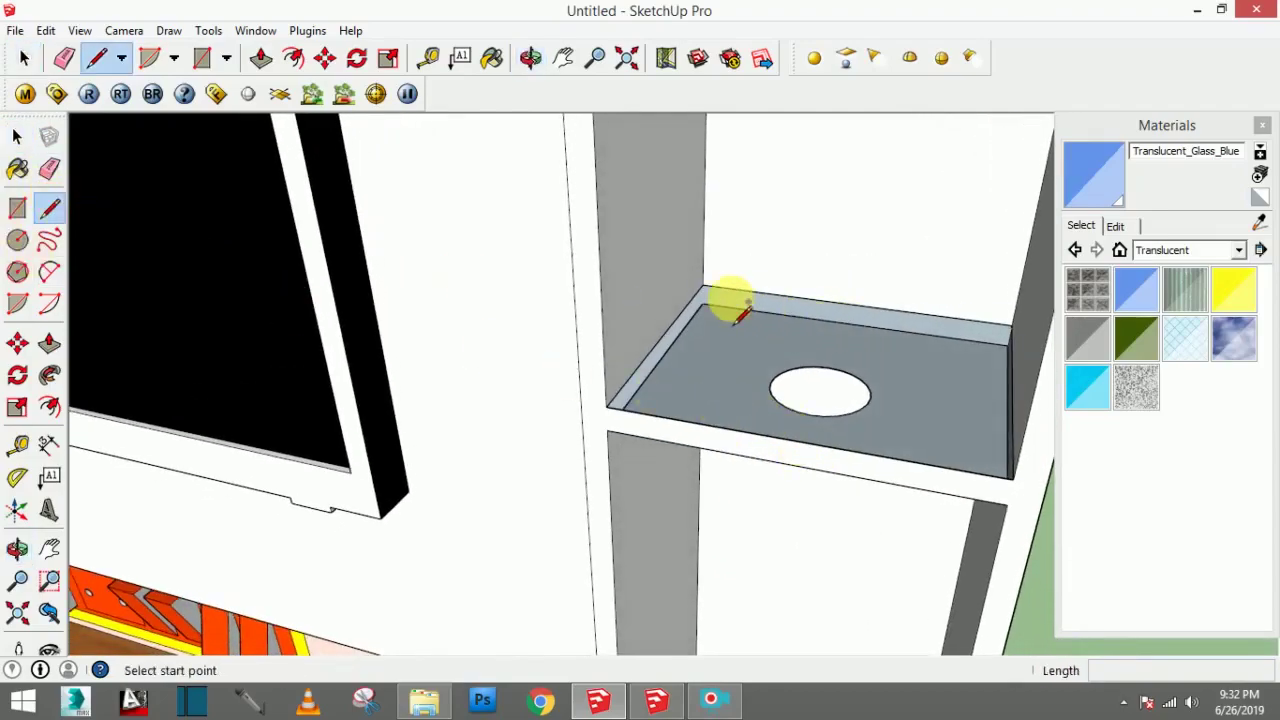
pyautogui.click(704, 287)
pyautogui.click(1008, 320)
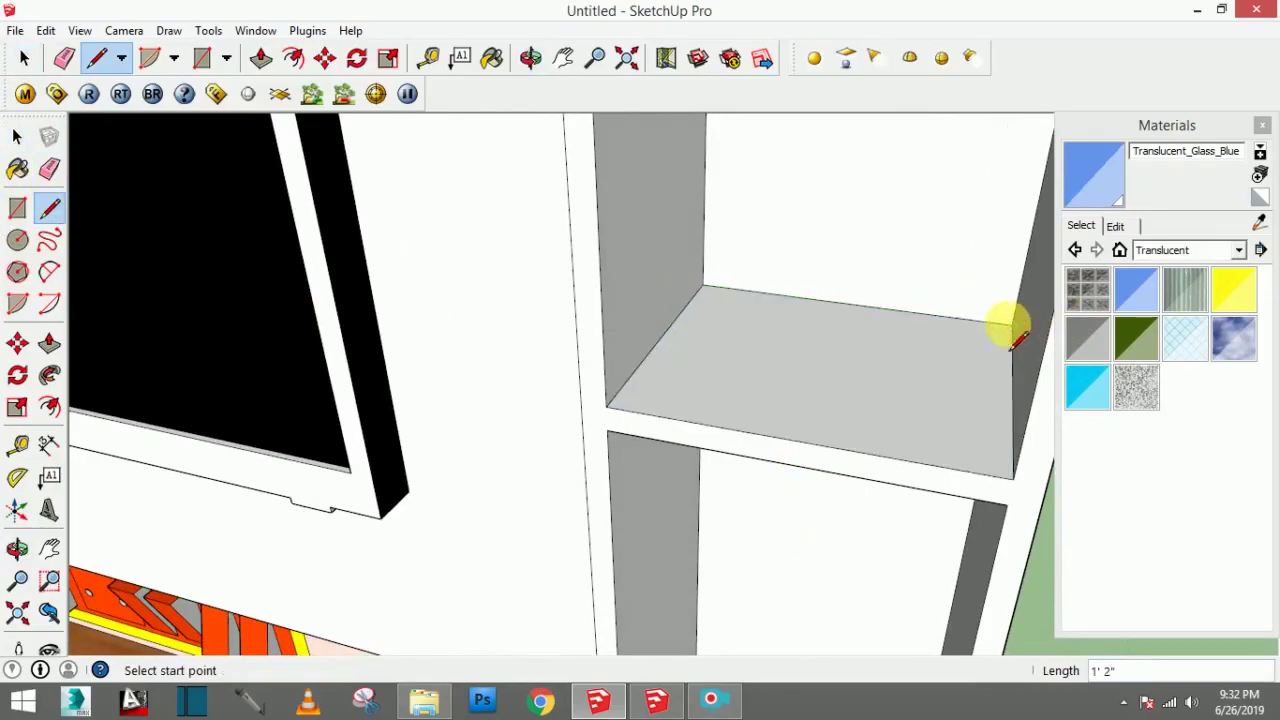
# Step: Erase the circle from the underside of the right shelf
pyautogui.moveTo(947, 455); pyautogui.dragTo(966, 229, button='middle')
pyautogui.moveTo(871, 234); pyautogui.dragTo(812, 170, button='middle')
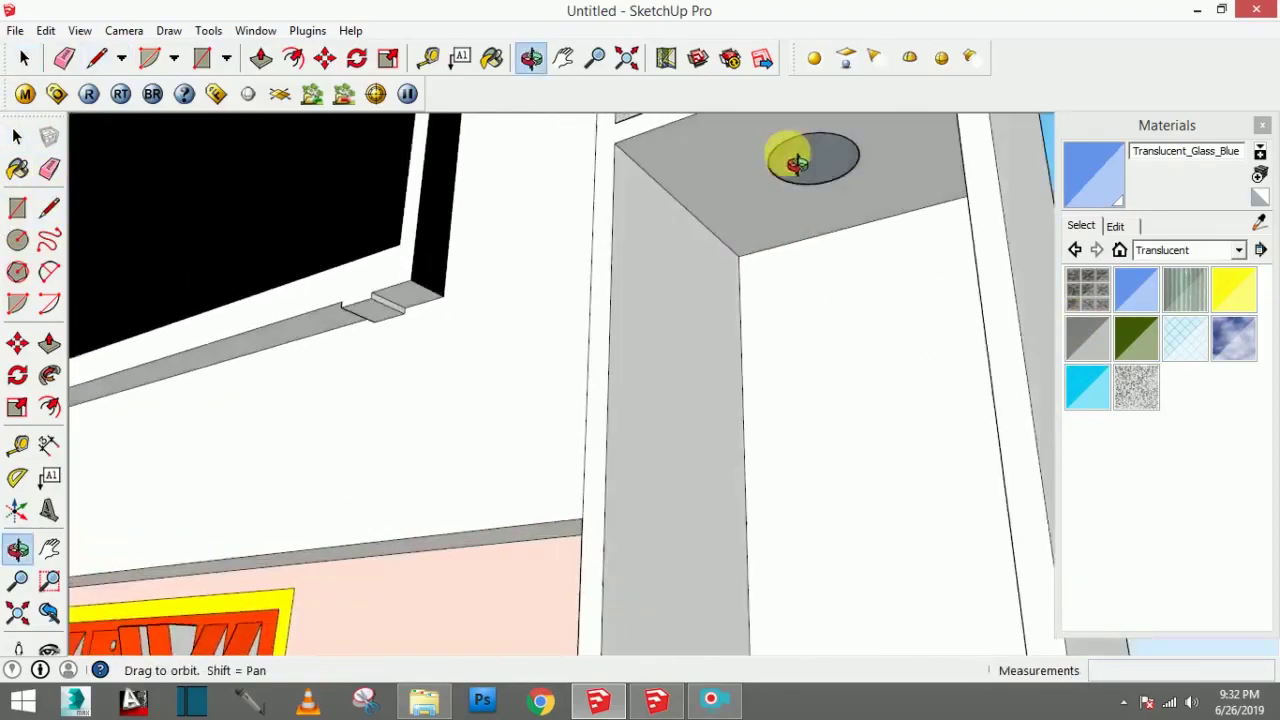
pyautogui.scroll(-3, 817, 170)
pyautogui.scroll(2, 834, 200)
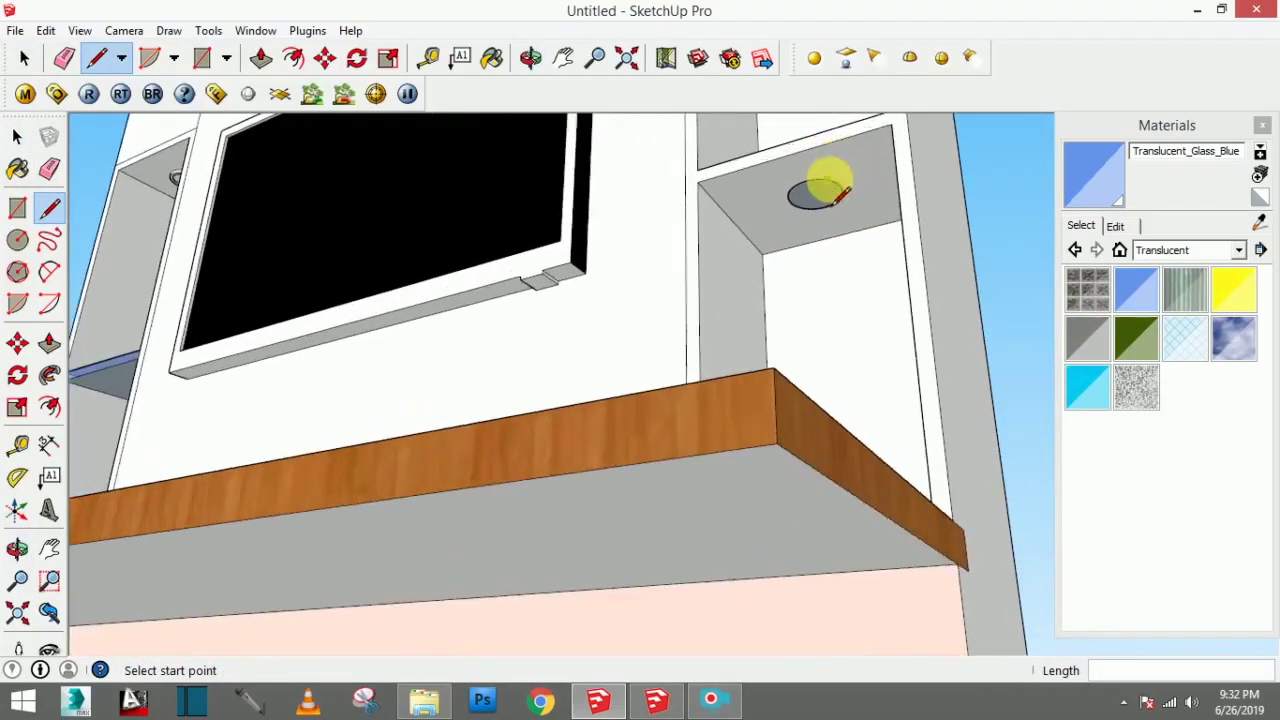
pyautogui.scroll(2, 829, 183)
pyautogui.moveTo(828, 220)
pyautogui.mouseDown(button='middle')
pyautogui.moveTo(894, 272)
pyautogui.moveTo(863, 271)
pyautogui.mouseUp(button='middle')
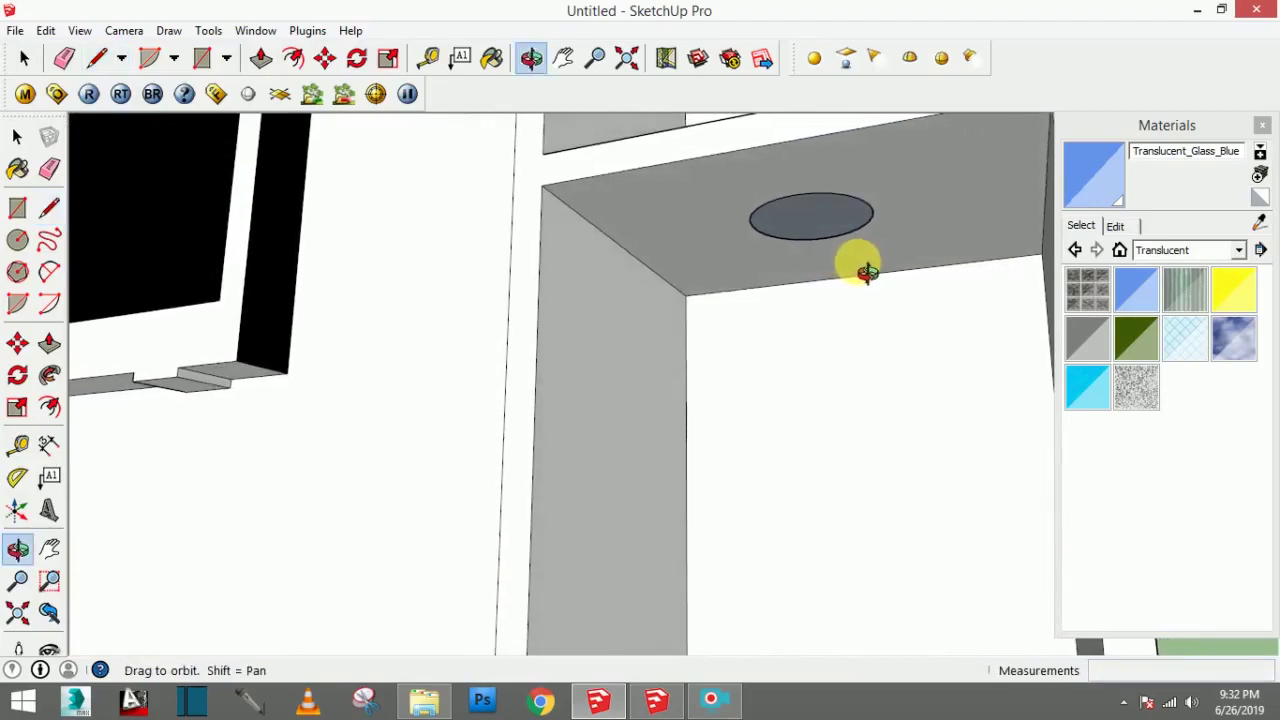
pyautogui.click(50, 172)
pyautogui.click(780, 220)
pyautogui.moveTo(780, 226); pyautogui.dragTo(814, 349, button='middle')
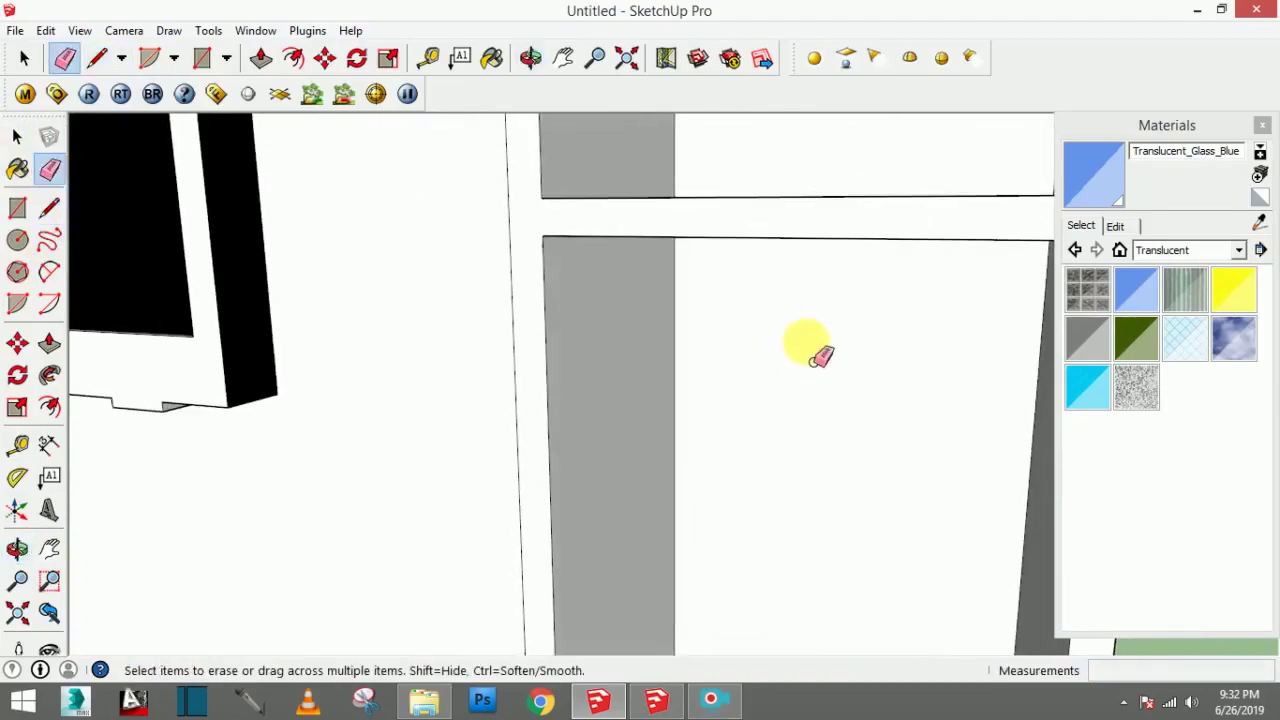
pyautogui.scroll(-3, 809, 294)
pyautogui.scroll(-3, 833, 378)
# Step: Paint the right shelf's top with Translucent_Glass_Blue
pyautogui.click(1130, 320)
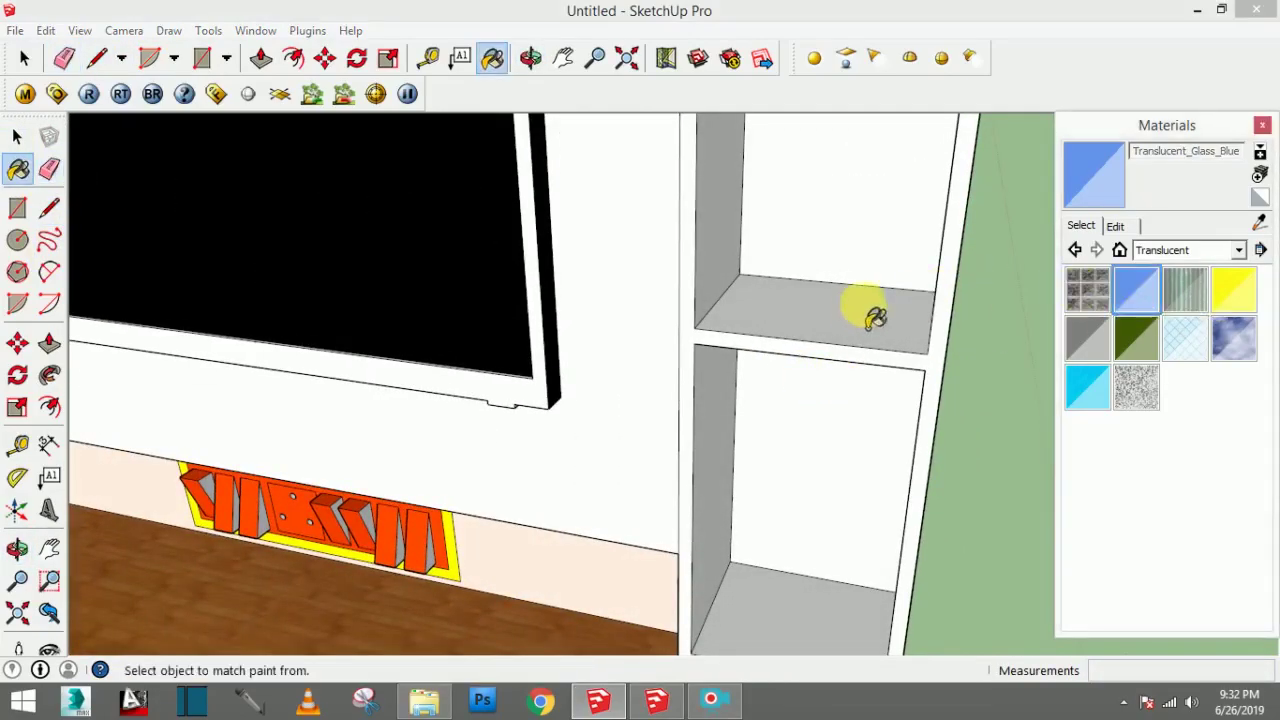
pyautogui.click(868, 322)
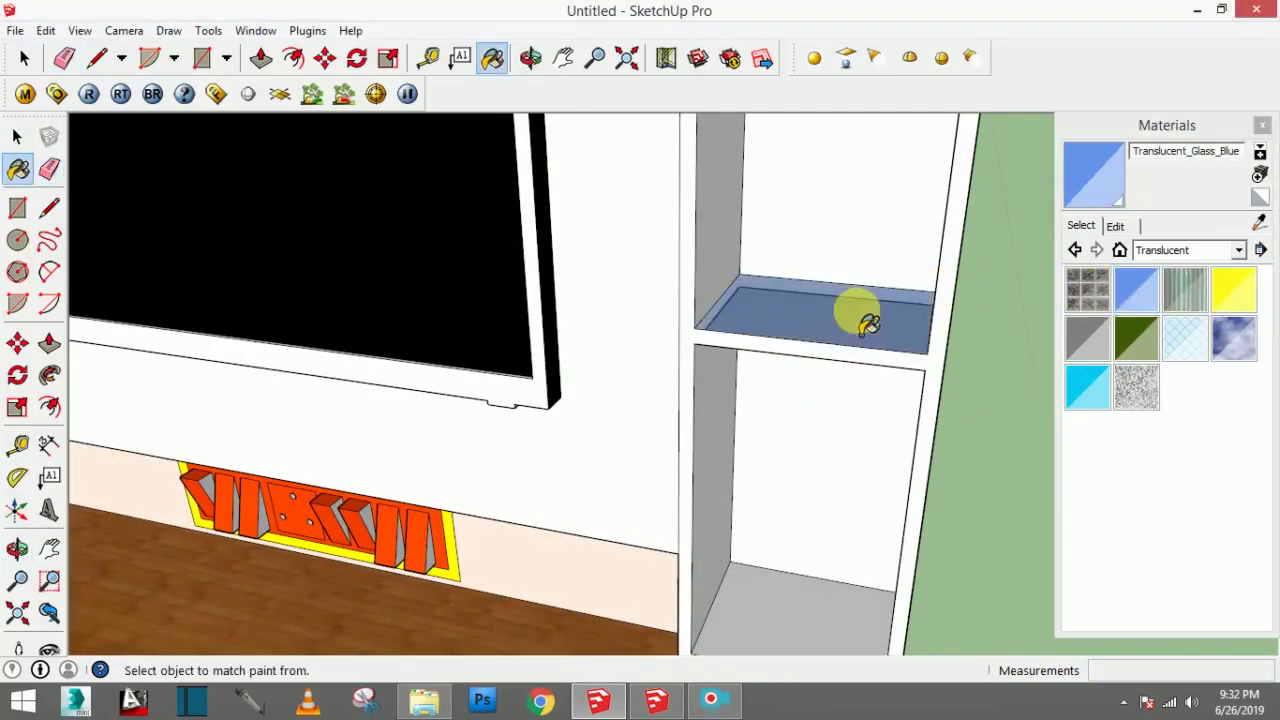
pyautogui.click(50, 205)
pyautogui.scroll(2, 666, 323)
pyautogui.click(702, 330)
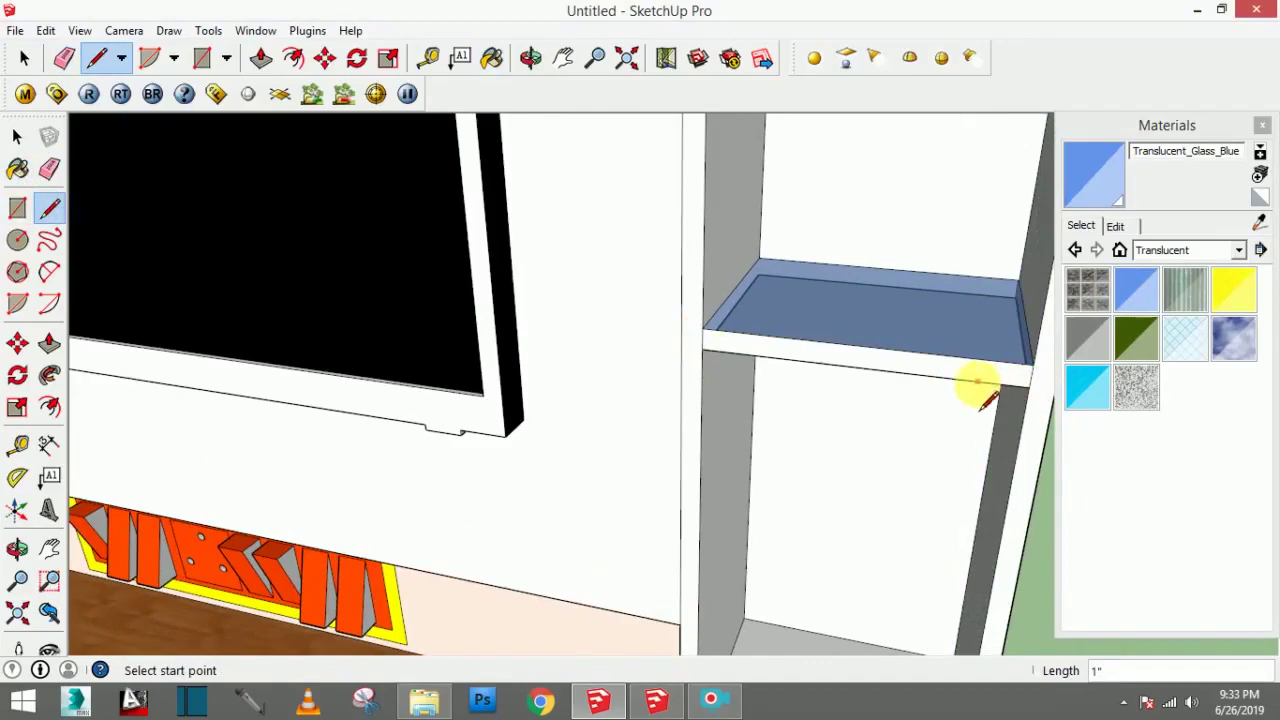
# Step: Paint the right shelf's front edge Translucent_Glass_Blue and zoom out to the whole TV wall
pyautogui.click(1123, 308)
pyautogui.click(966, 378)
pyautogui.moveTo(966, 380)
pyautogui.mouseDown(button='middle')
pyautogui.moveTo(986, 163)
pyautogui.moveTo(955, 140)
pyautogui.mouseUp(button='middle')
pyautogui.scroll(-3, 914, 206)
pyautogui.moveTo(914, 206)
pyautogui.mouseDown(button='middle')
pyautogui.moveTo(914, 357)
pyautogui.moveTo(943, 363)
pyautogui.moveTo(757, 363)
pyautogui.moveTo(811, 355)
pyautogui.moveTo(703, 337)
pyautogui.moveTo(674, 360)
pyautogui.moveTo(594, 320)
pyautogui.moveTo(600, 286)
pyautogui.moveTo(566, 334)
pyautogui.moveTo(608, 352)
pyautogui.moveTo(551, 314)
pyautogui.moveTo(630, 342)
pyautogui.mouseUp(button='middle')
pyautogui.scroll(-2, 876, 340)
pyautogui.scroll(-2, 757, 363)
pyautogui.scroll(-3, 566, 334)
pyautogui.scroll(2, 594, 323)
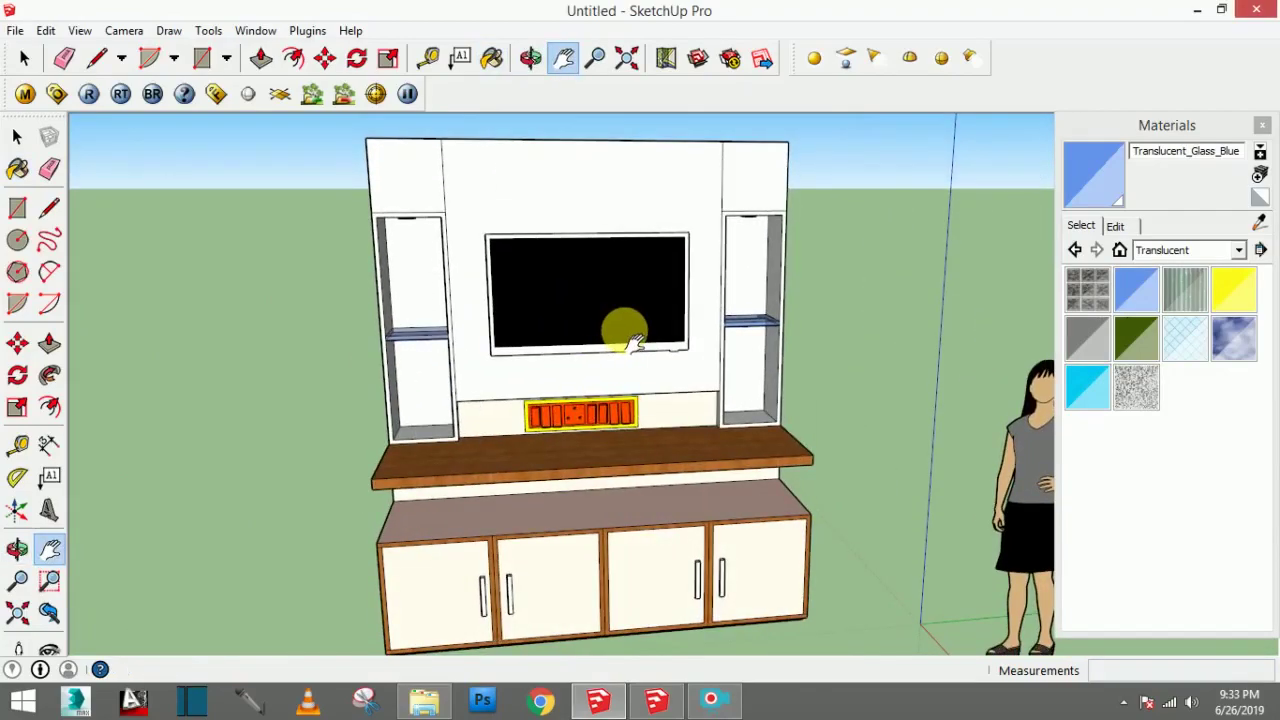